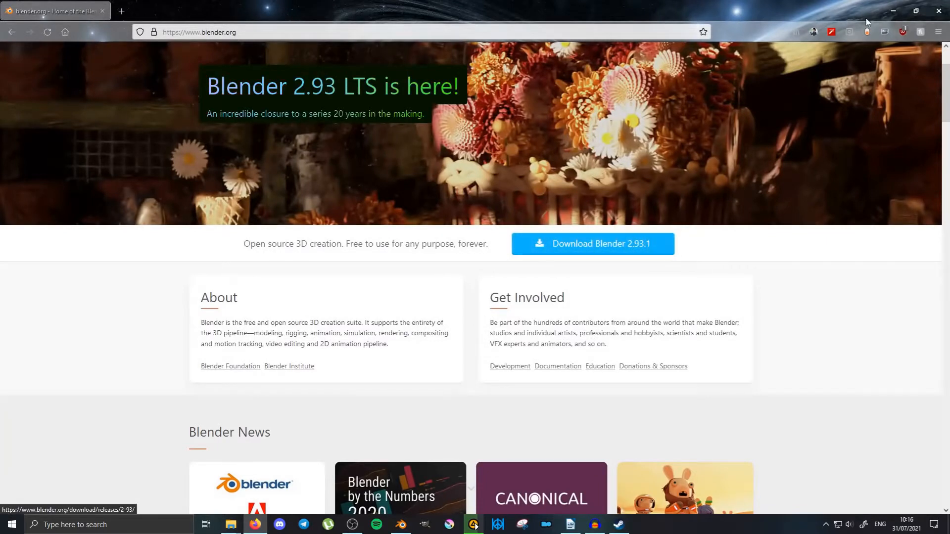
# Switch from the browser to Steam, view Blender's library page, and return to the Blender window.
pyautogui.click(893, 11)
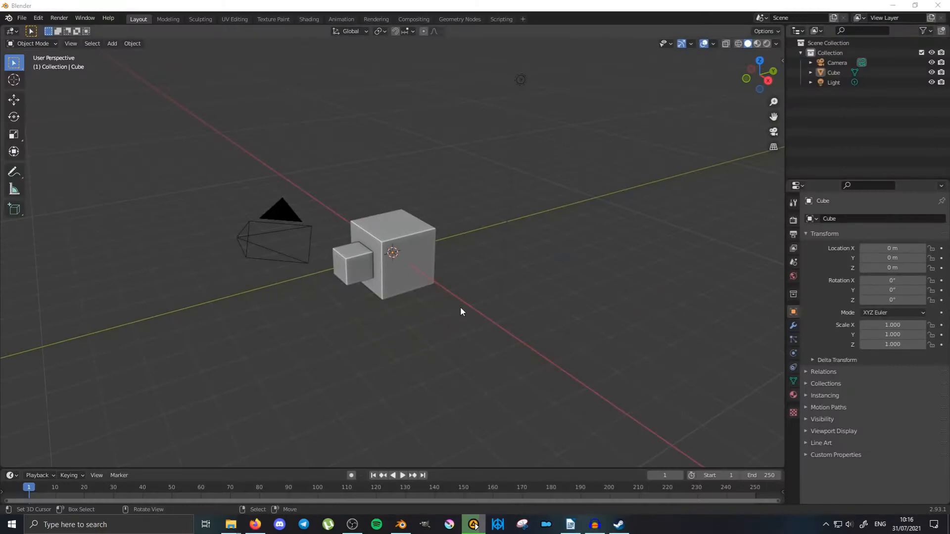
pyautogui.click(618, 523)
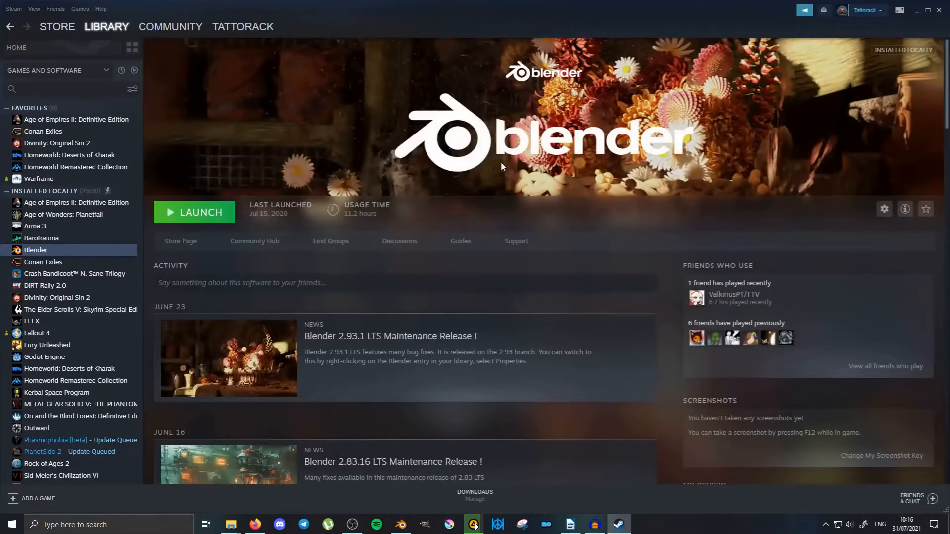
pyautogui.click(915, 12)
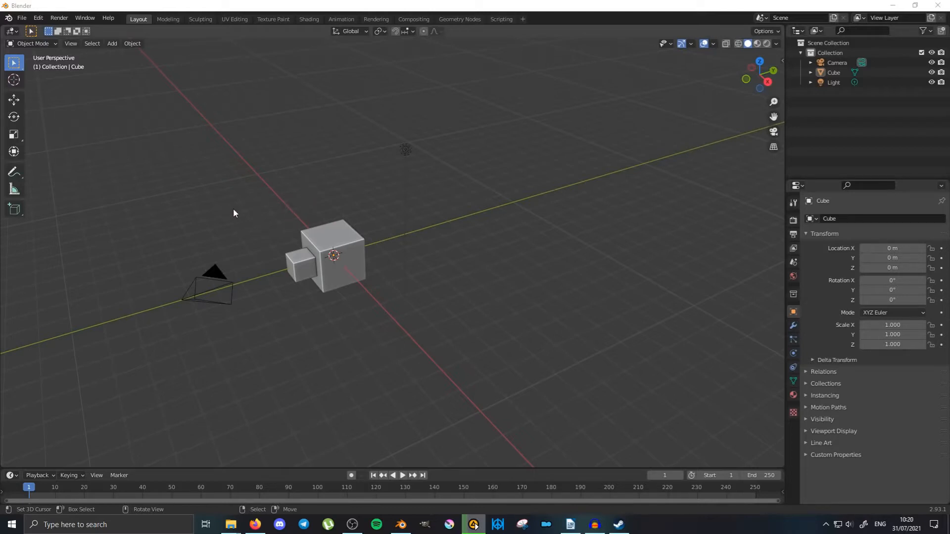
# Orbit the viewport to face the small block on the cube, and pan the cube towards the centre.
pyautogui.moveTo(226, 212); pyautogui.dragTo(316, 210, button='middle')
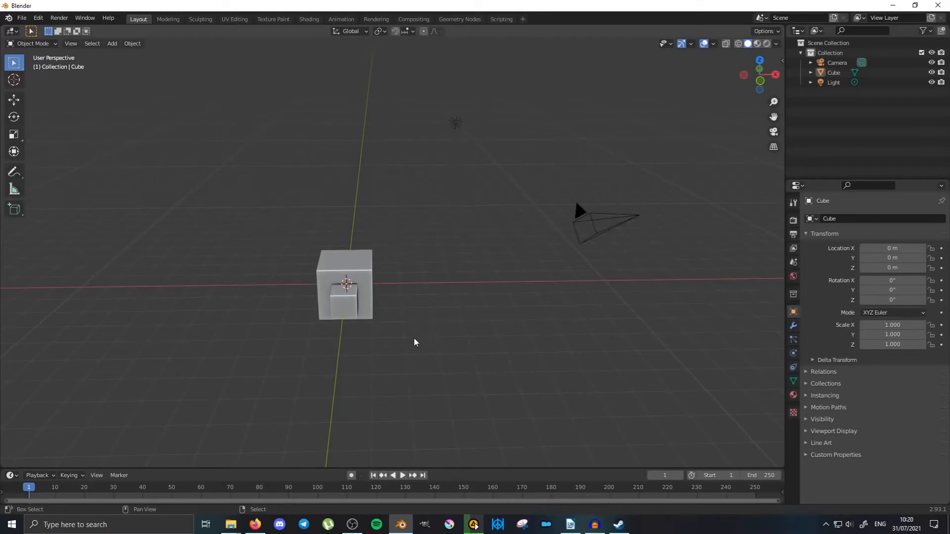
pyautogui.keyDown('shift'); pyautogui.moveTo(414, 338); pyautogui.dragTo(375, 328, button='middle'); pyautogui.keyUp('shift')
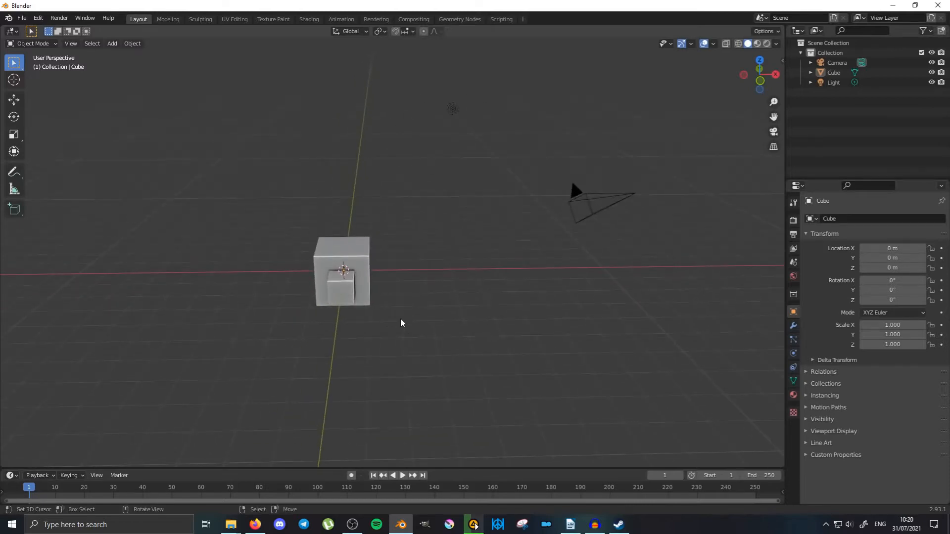
pyautogui.keyDown('shift'); pyautogui.moveTo(381, 325); pyautogui.dragTo(421, 286, button='middle'); pyautogui.keyUp('shift')
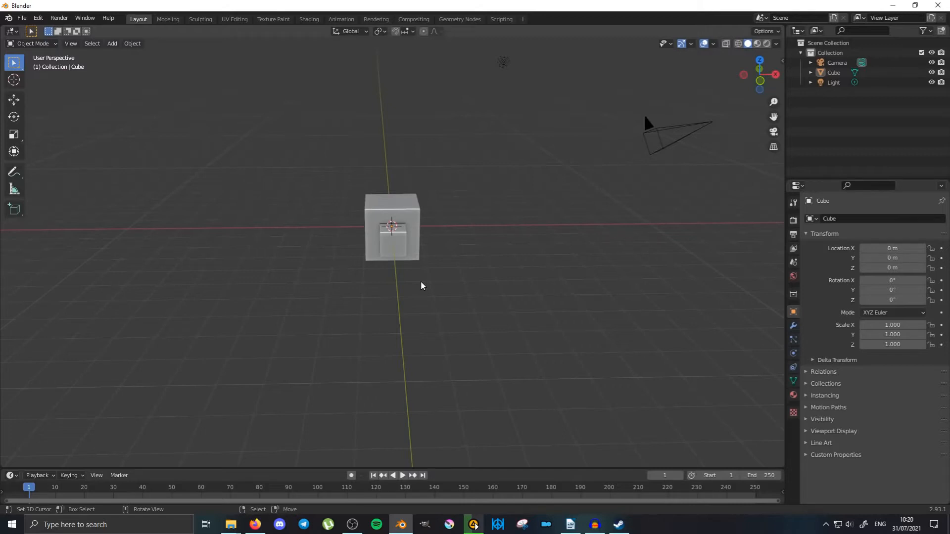
# View the cube in the front, right, top, left, bottom and back orthographic views in turn.
pyautogui.press('KP_1')
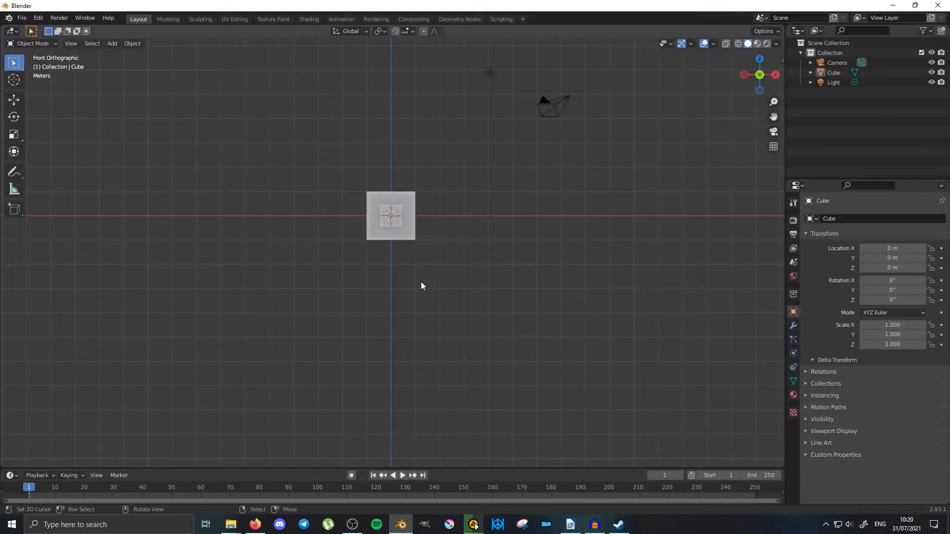
pyautogui.press('KP_3')
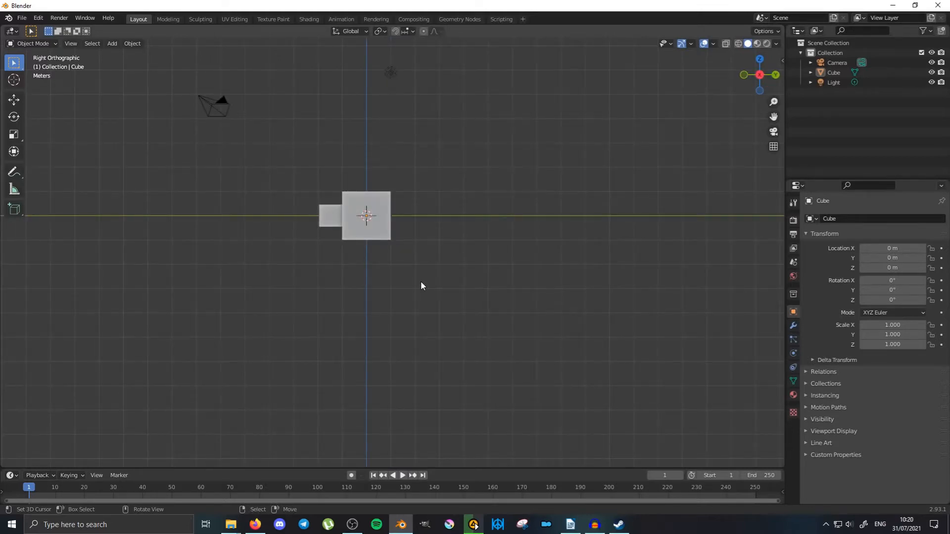
pyautogui.press('KP_7')
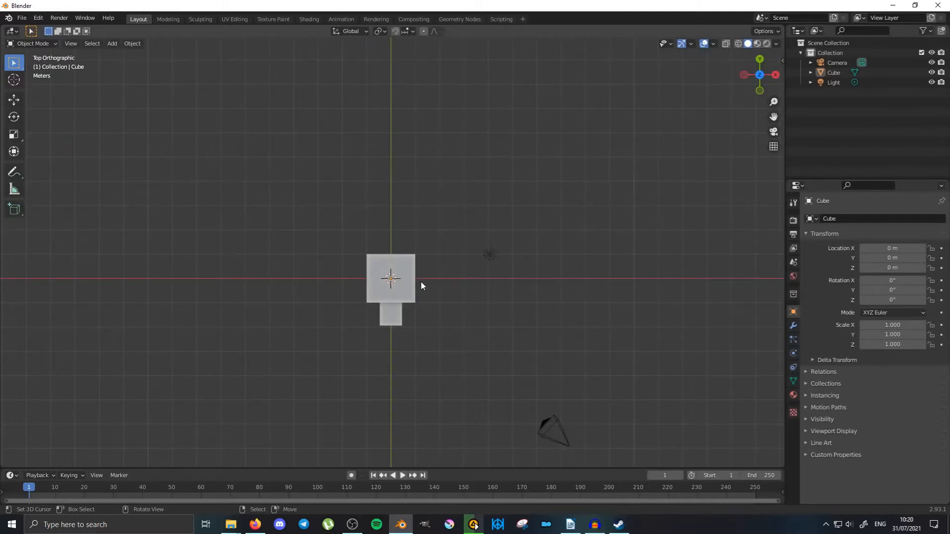
pyautogui.press('ctrl+KP_3')
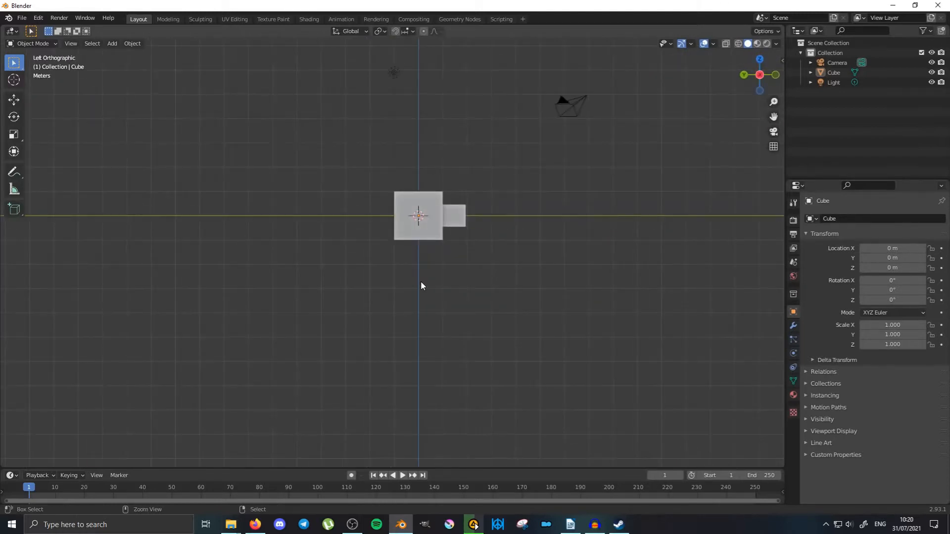
pyautogui.press('ctrl+KP_7')
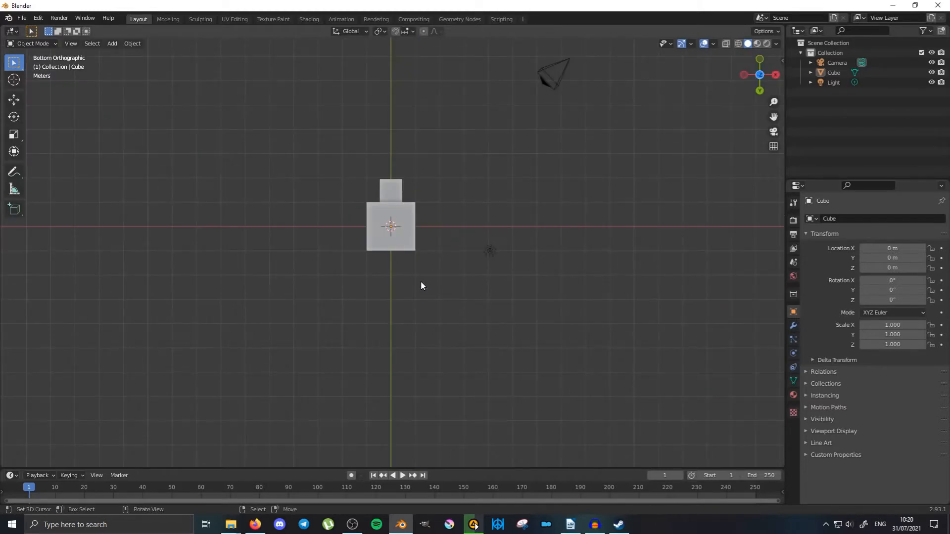
pyautogui.press('ctrl+KP_1')
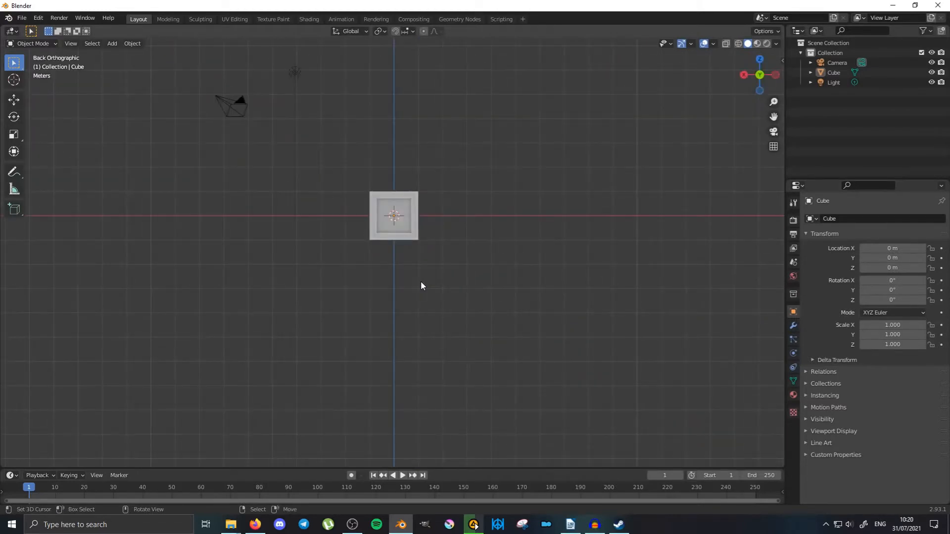
# Alternate the viewport between the front and back orthographic views, ending on the front view.
pyautogui.press('KP_1')
pyautogui.press('ctrl+KP_1')
pyautogui.press('KP_1')
pyautogui.press('ctrl+KP_1')
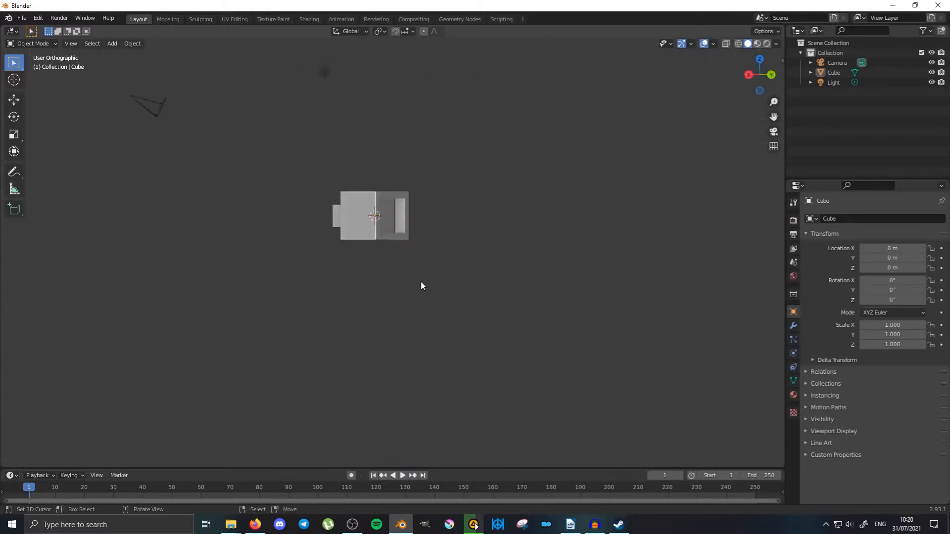
pyautogui.press('KP_1')
pyautogui.press('ctrl+KP_1')
pyautogui.press('KP_1')
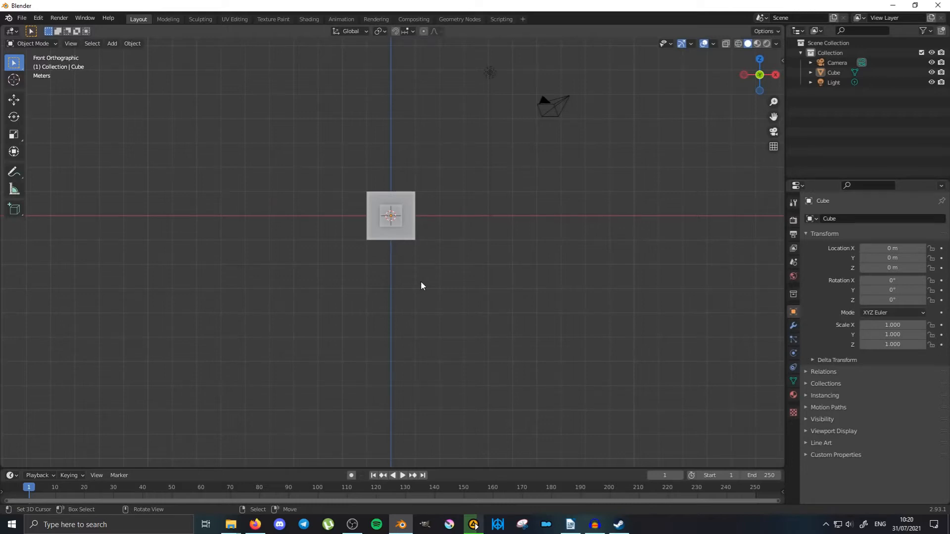
# Orbit out of the front view into perspective, and rotate the view around the cube in increments in both horizontal directions.
pyautogui.moveTo(420, 285); pyautogui.dragTo(401, 271, button='middle')
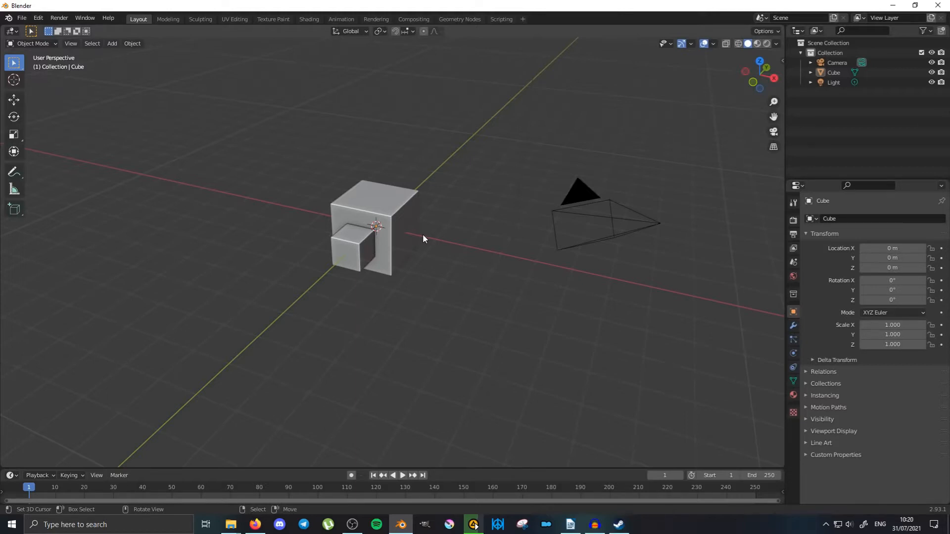
pyautogui.press('KP_4')
pyautogui.press('KP_4')
pyautogui.press('KP_4')
pyautogui.press('KP_4')
pyautogui.press('KP_6')
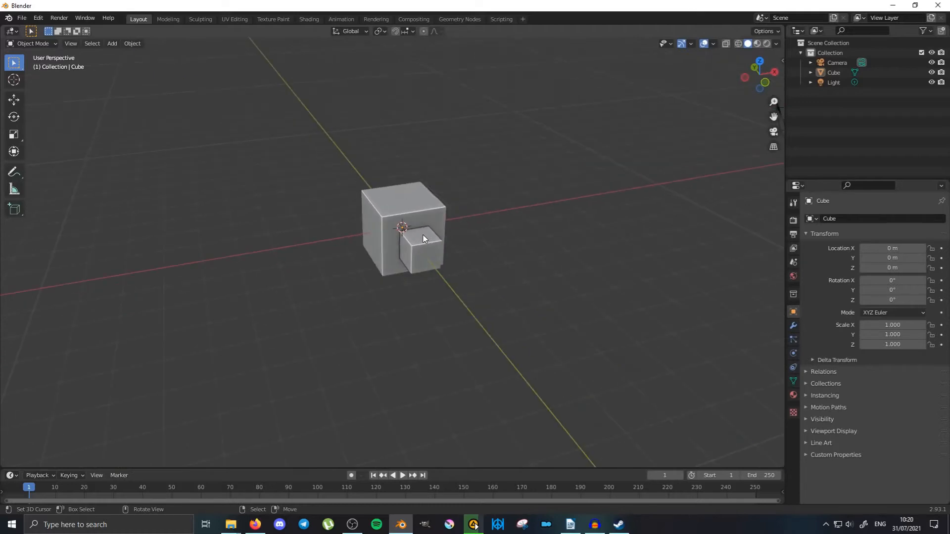
pyautogui.press('KP_6')
pyautogui.press('KP_6')
pyautogui.press('KP_6')
pyautogui.press('KP_6')
# Tilt the view up over the cube in increments, and lower it again to a near-level angle.
pyautogui.press('KP_8')
pyautogui.press('KP_8')
pyautogui.press('KP_8')
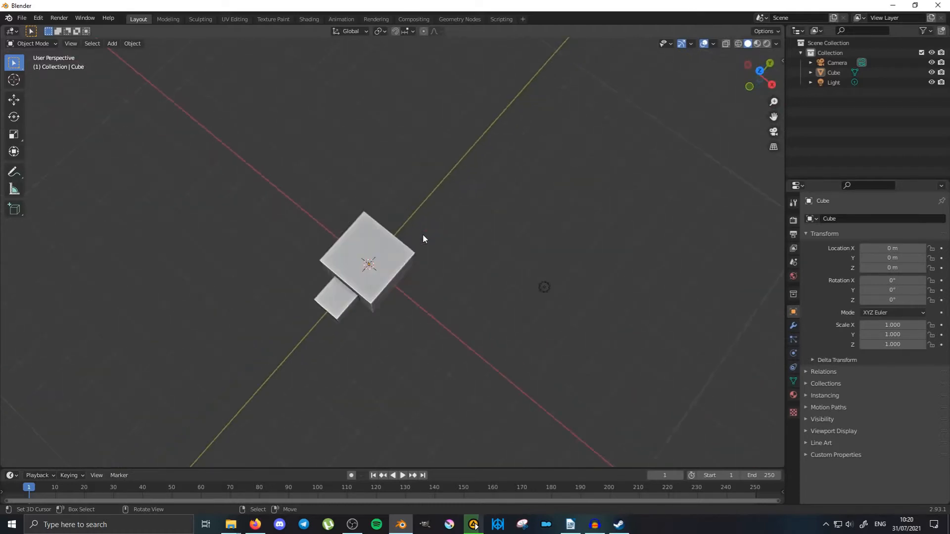
pyautogui.press('KP_2')
pyautogui.press('KP_2')
pyautogui.press('KP_2')
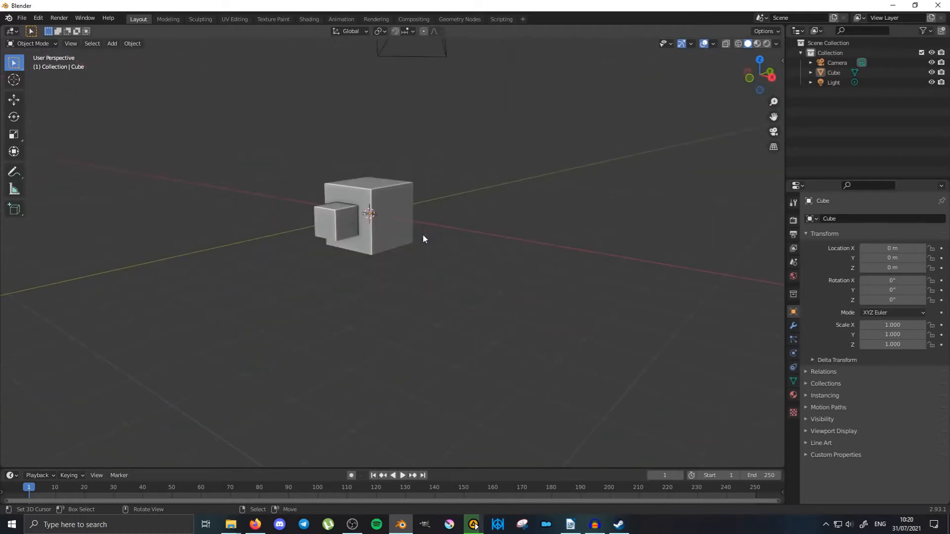
# Pan the view sideways in increments, first to the right and back to the left.
pyautogui.press('ctrl+KP_6')
pyautogui.press('ctrl+KP_6')
pyautogui.press('ctrl+KP_6')
pyautogui.press('ctrl+KP_6')
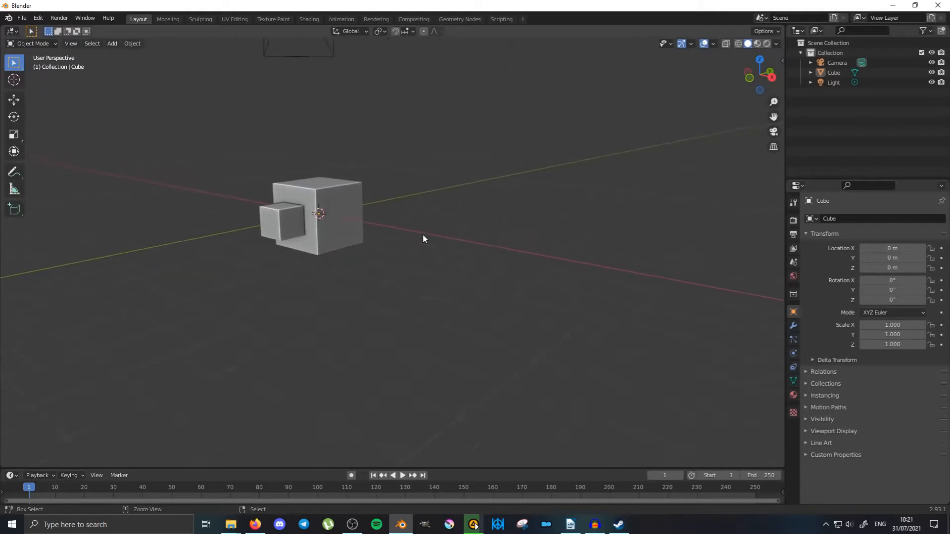
pyautogui.press('ctrl+KP_4')
pyautogui.press('ctrl+KP_4')
pyautogui.press('ctrl+KP_4')
pyautogui.press('ctrl+KP_4')
# Pan the view vertically in increments, first up and back down.
pyautogui.press('ctrl+KP_8')
pyautogui.press('ctrl+KP_8')
pyautogui.press('ctrl+KP_8')
pyautogui.press('ctrl+KP_8')
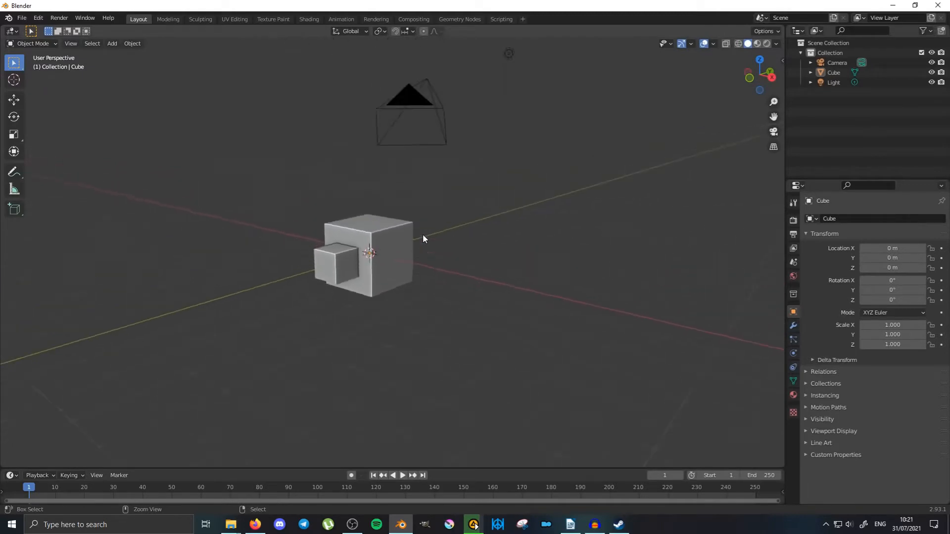
pyautogui.press('ctrl+KP_2')
pyautogui.press('ctrl+KP_2')
pyautogui.press('ctrl+KP_2')
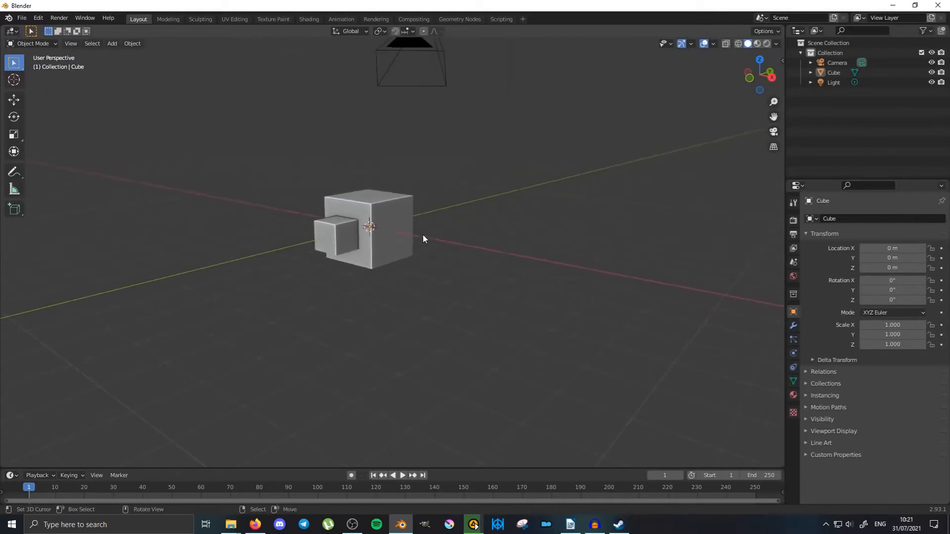
# Toggle the viewport to orthographic projection and back to perspective, and look through the scene camera.
pyautogui.press('KP_5')
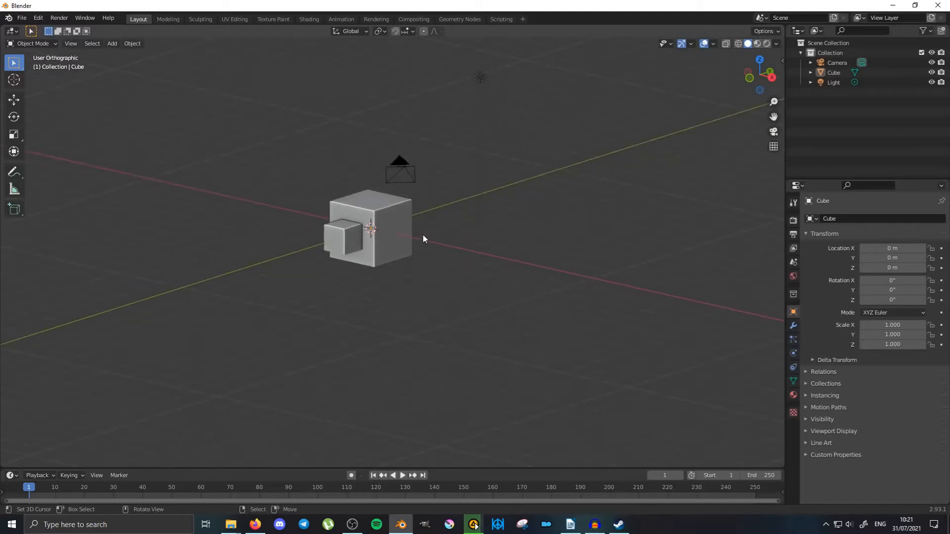
pyautogui.press('KP_5')
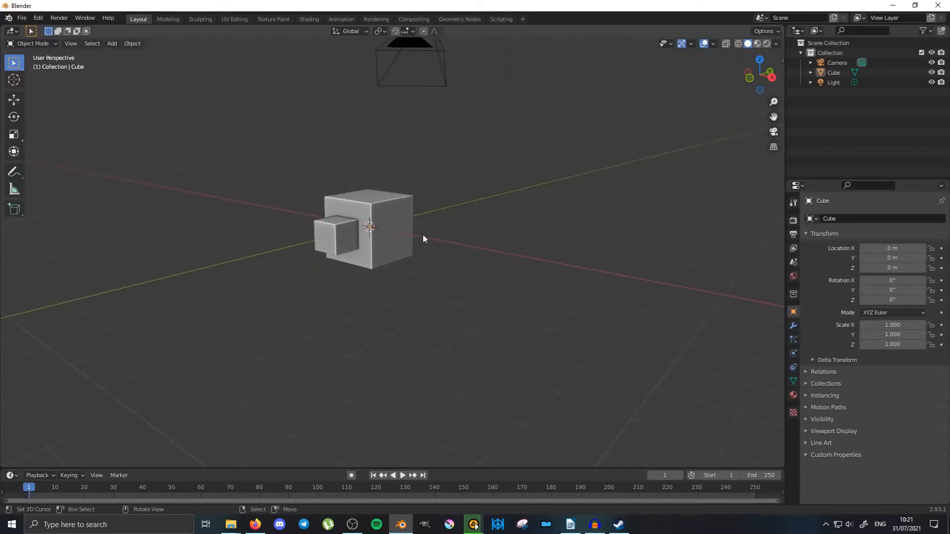
pyautogui.press('KP_0')
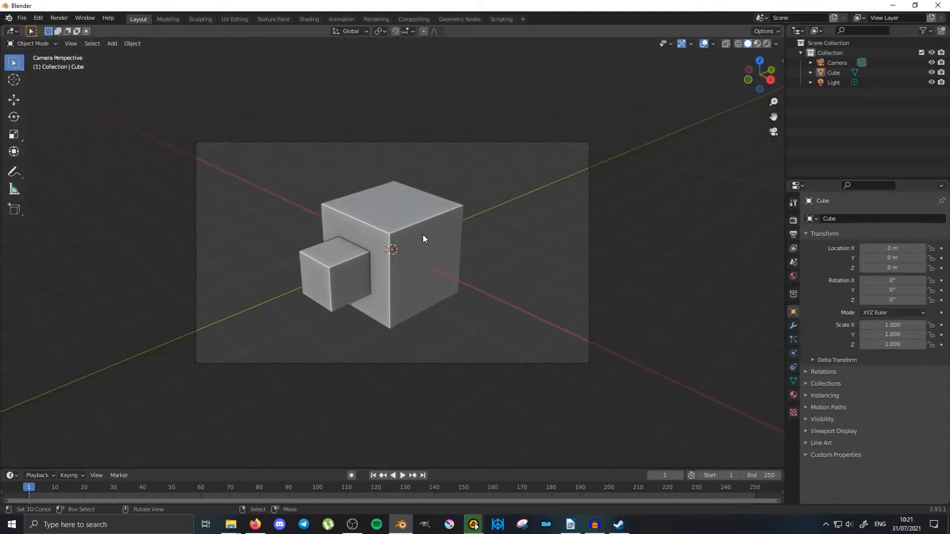
# Select the cube, leave the camera view, and zoom out in the perspective view.
pyautogui.click(423, 235)
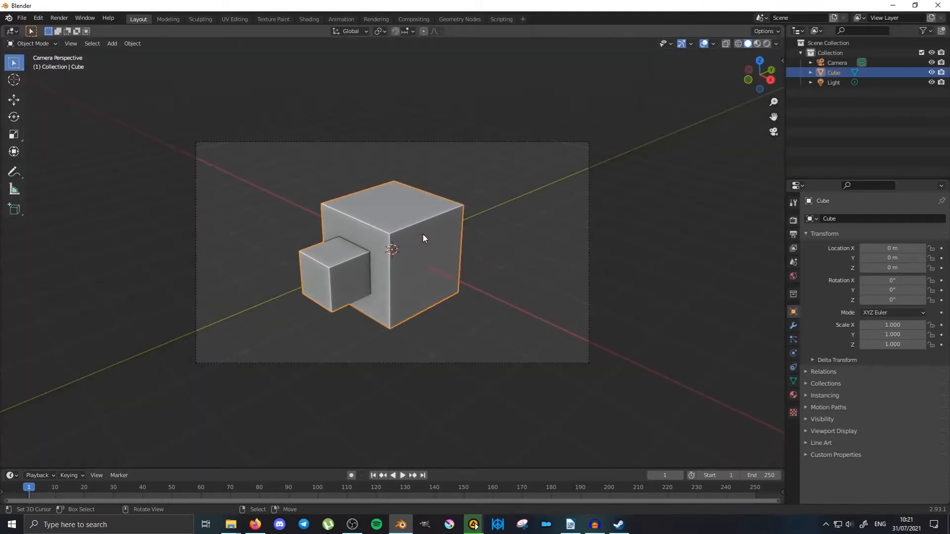
pyautogui.press('KP_0')
pyautogui.scroll(-7, 423, 234)
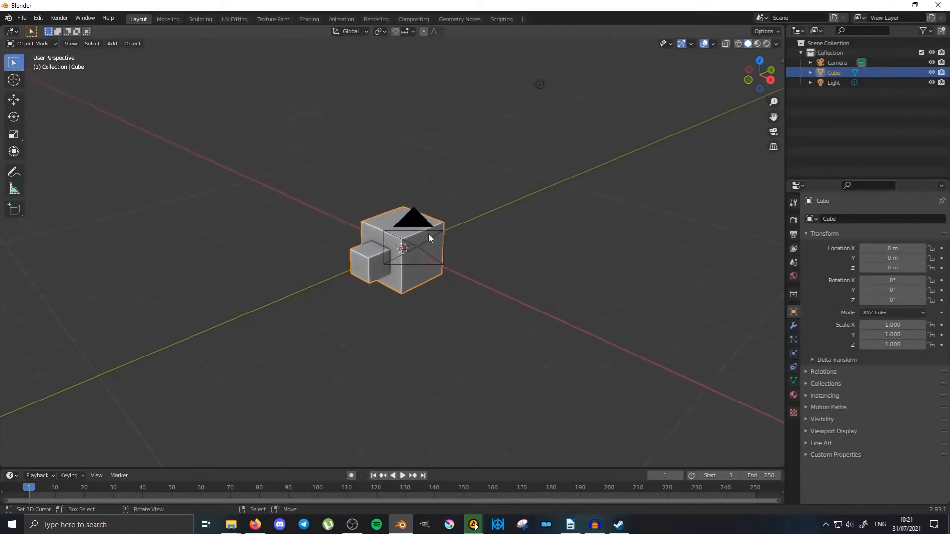
# Select the light, frame the view on it, and orbit around it.
pyautogui.moveTo(429, 238); pyautogui.dragTo(479, 251, button='middle')
pyautogui.click(527, 102)
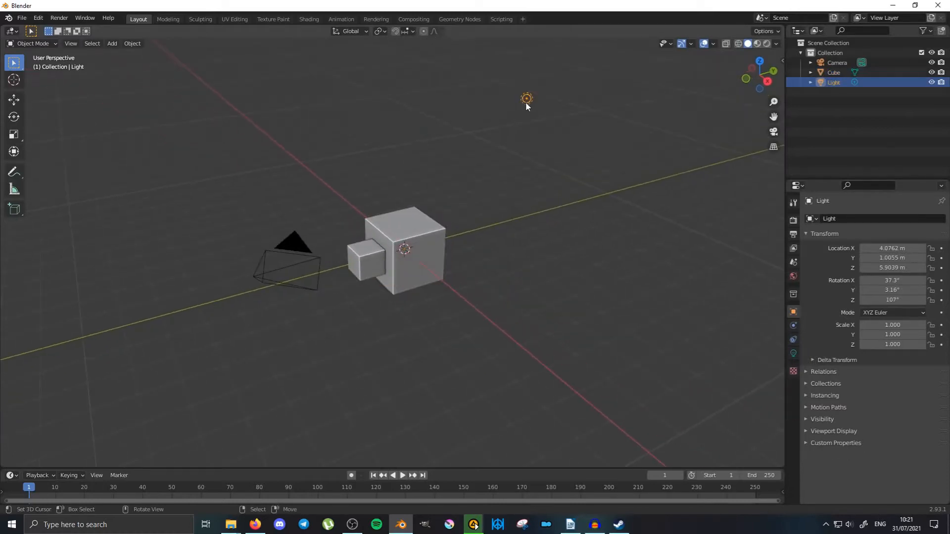
pyautogui.press('KP_Decimal')
pyautogui.moveTo(525, 102); pyautogui.dragTo(313, 257, button='middle')
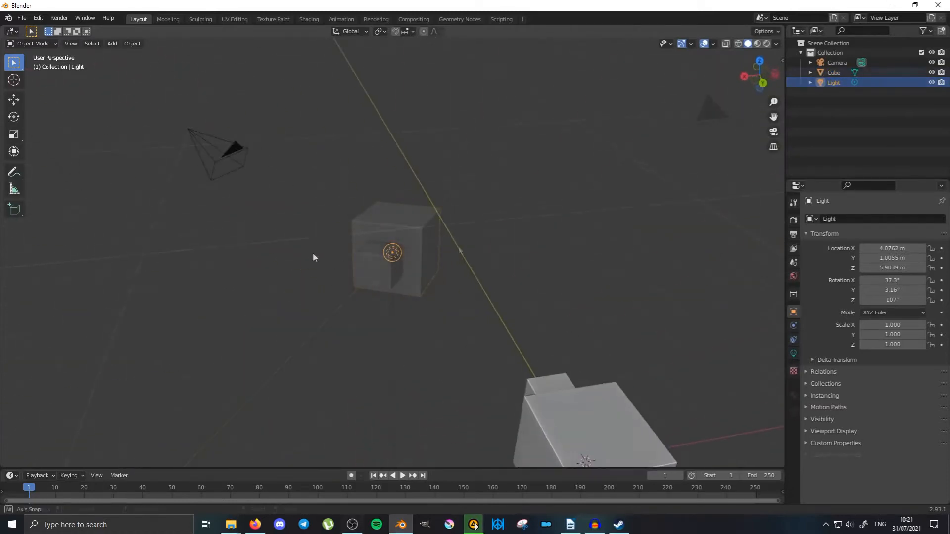
# Select the camera and the cube in turn, and orbit the view around the cube.
pyautogui.click(224, 155)
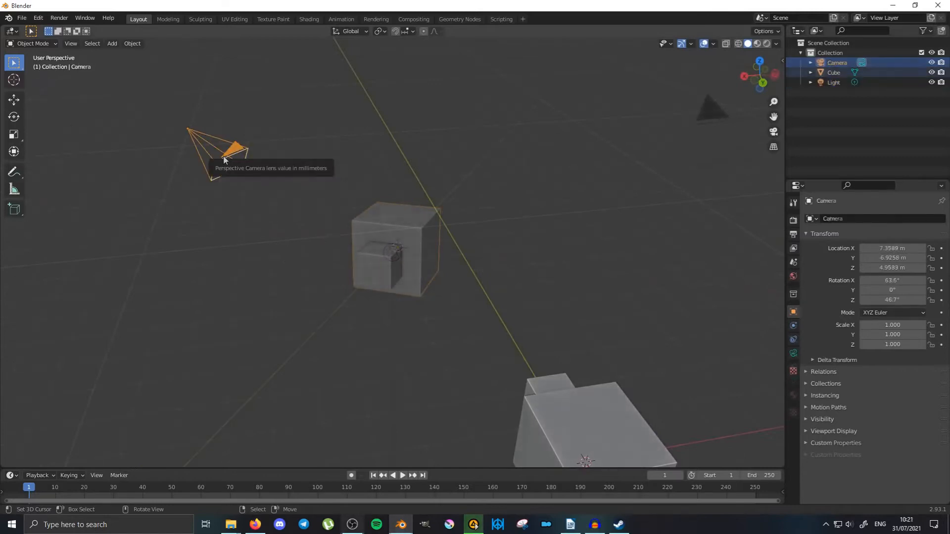
pyautogui.moveTo(224, 159); pyautogui.dragTo(446, 241, button='middle')
pyautogui.click(550, 174)
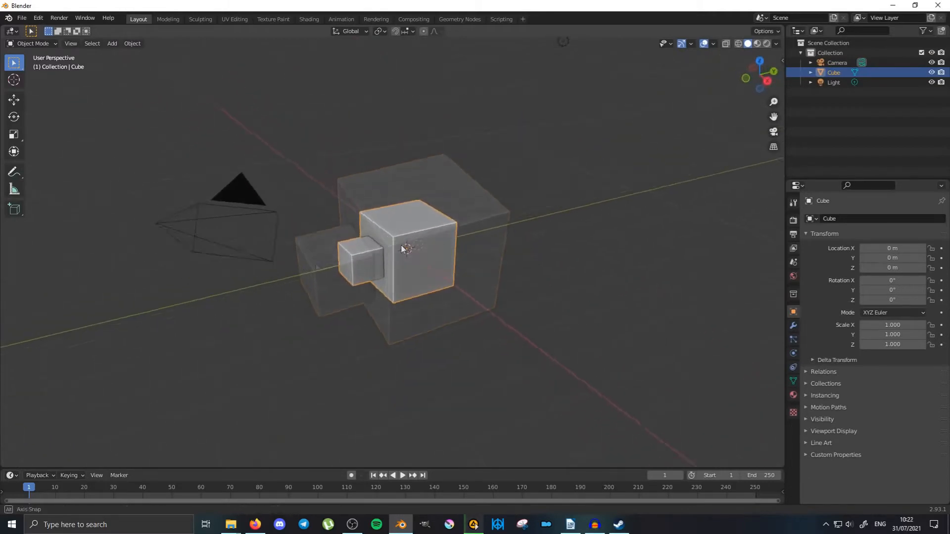
pyautogui.moveTo(392, 248); pyautogui.dragTo(446, 257, button='middle')
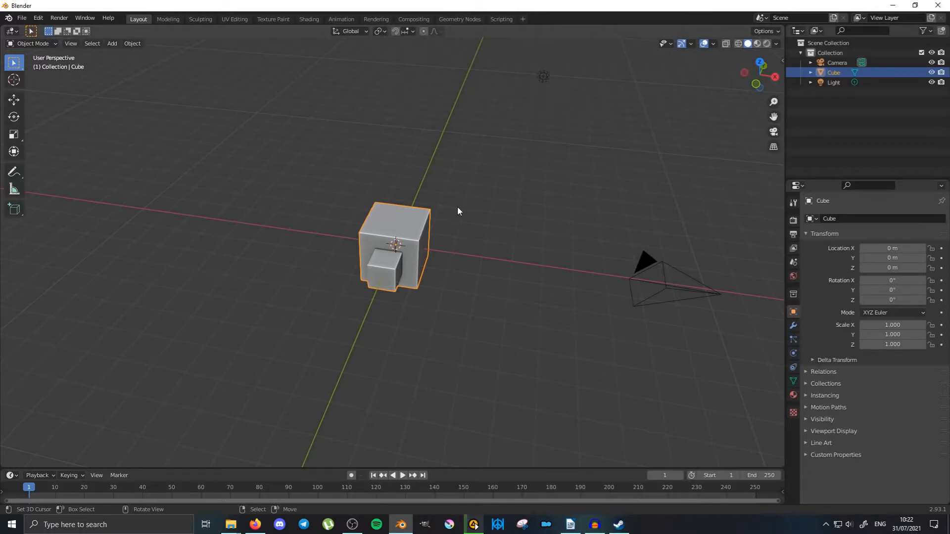
# Select the camera, add the light and the cube to the selection, and deselect everything.
pyautogui.click(22, 17)
pyautogui.click(652, 284)
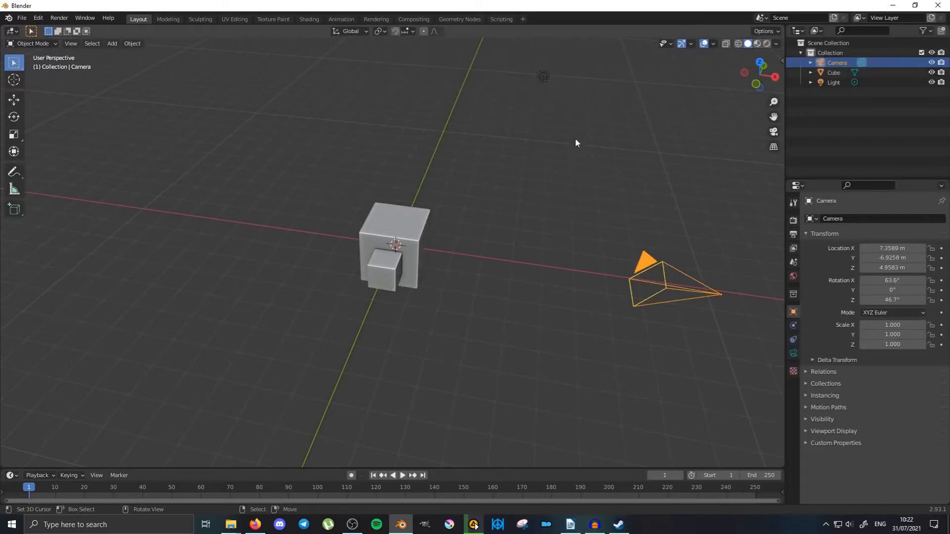
pyautogui.keyDown('shift'); pyautogui.click(545, 78); pyautogui.keyUp('shift')
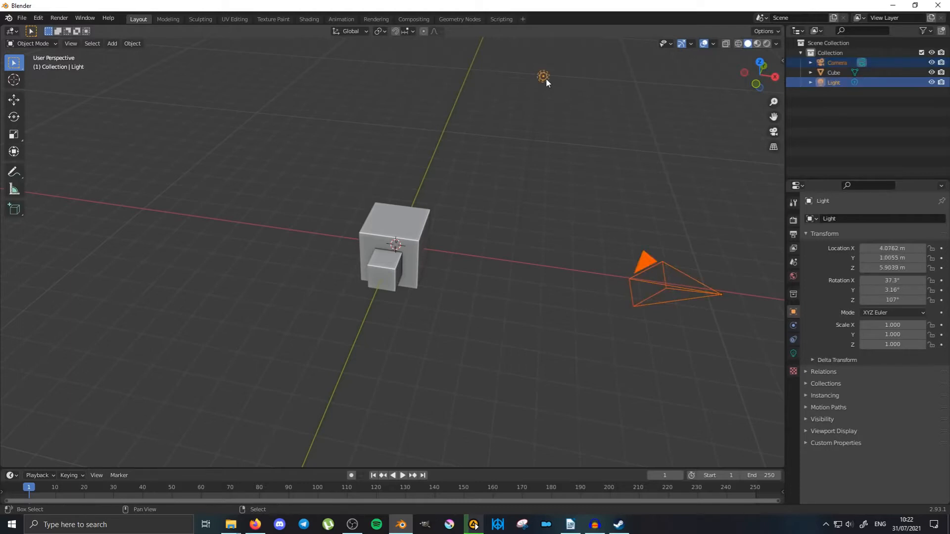
pyautogui.keyDown('shift'); pyautogui.click(422, 233); pyautogui.keyUp('shift')
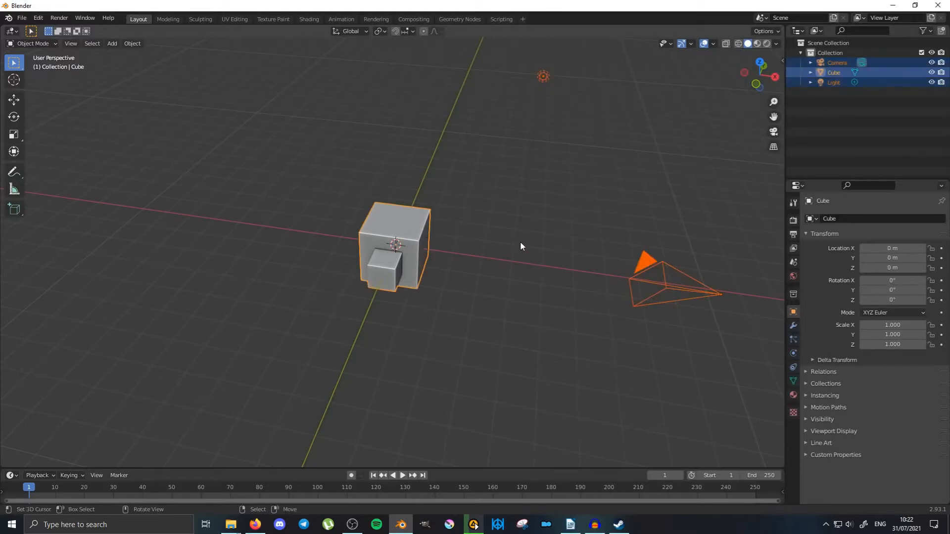
pyautogui.hotkey('alt', 'a')
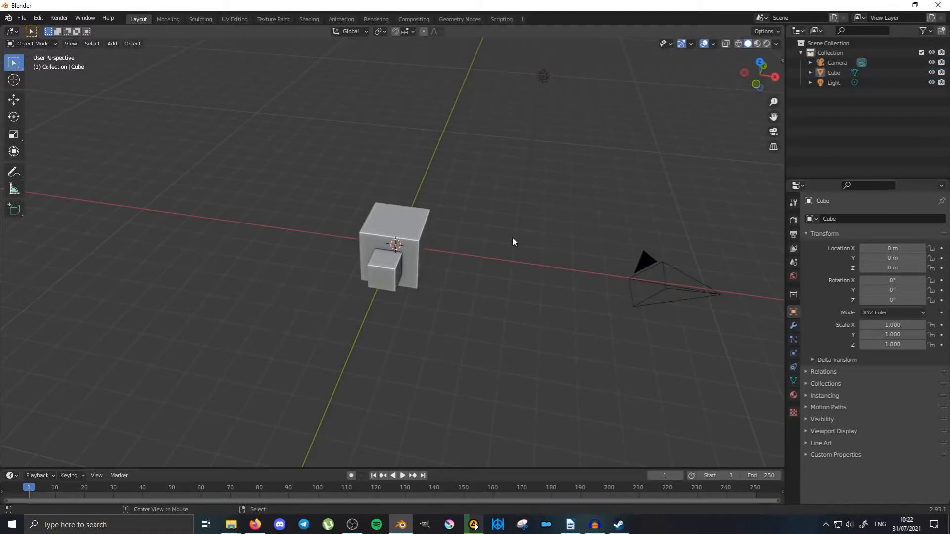
# Select every object in the scene, and deselect everything.
pyautogui.press('a')
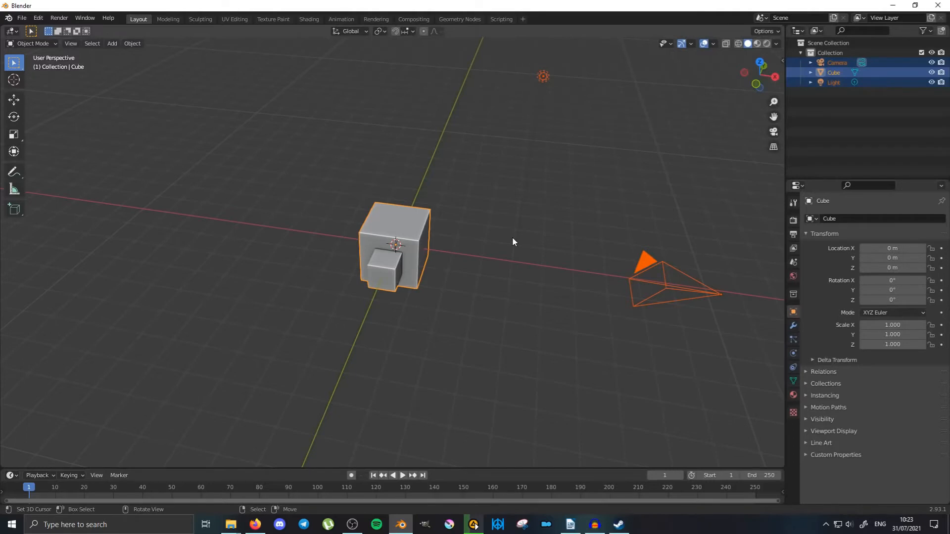
pyautogui.hotkey('alt', 'a')
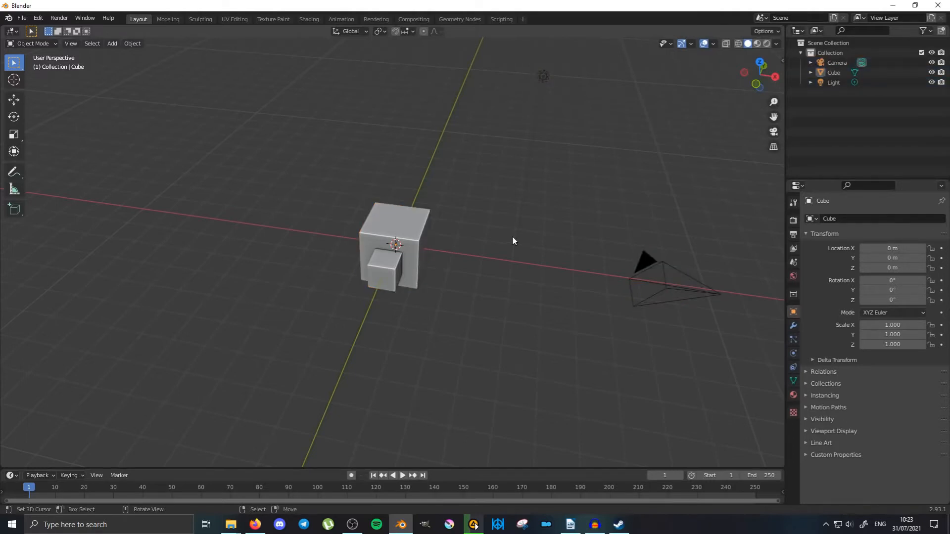
pyautogui.moveTo(498, 255); pyautogui.dragTo(486, 236, button='middle')
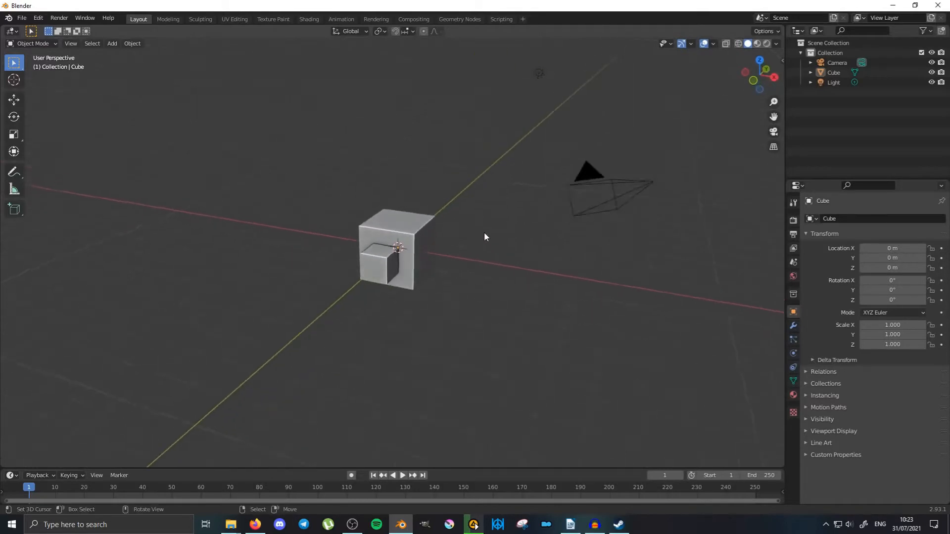
# Select the cube and try to move it freely away from the origin, cancelling the move.
pyautogui.scroll(3, 465, 237)
pyautogui.click(435, 218)
pyautogui.press('g')
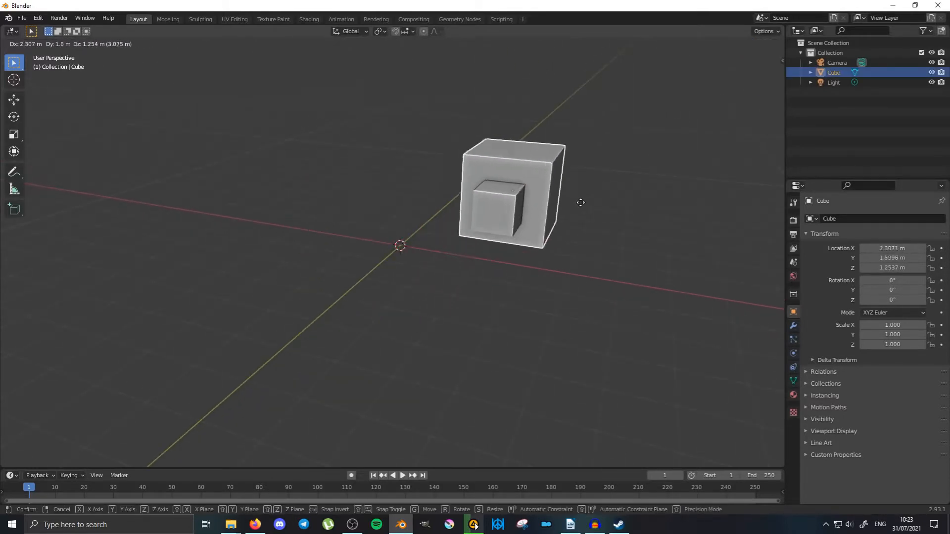
pyautogui.rightClick(599, 160)
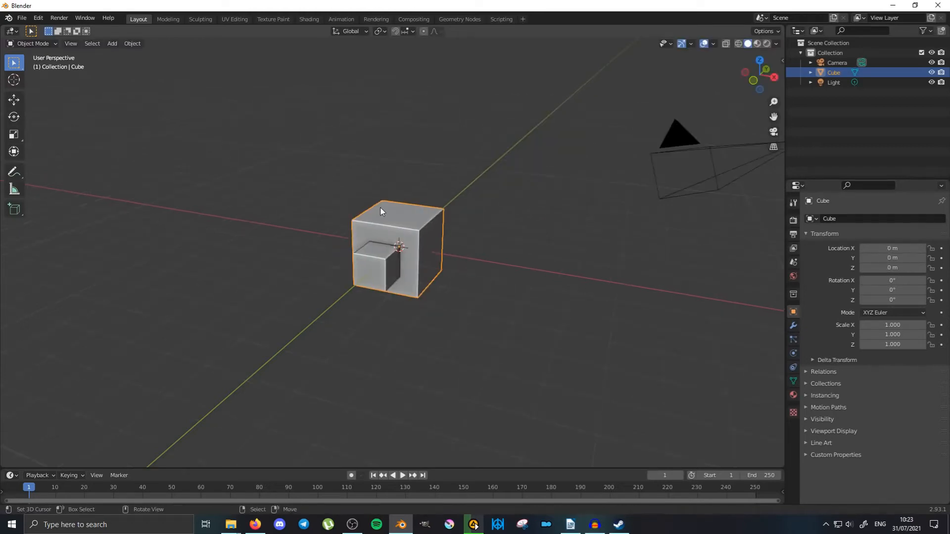
# Try to move the cube freely and along the global X, Y and Z axes in turn, cancelling the move.
pyautogui.moveTo(381, 212); pyautogui.dragTo(445, 222, button='middle')
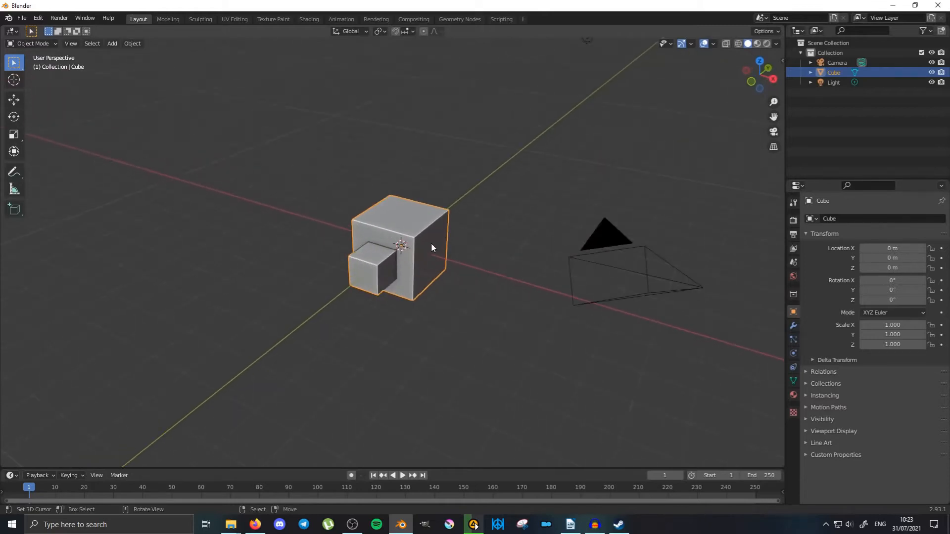
pyautogui.moveTo(400, 281)
pyautogui.mouseDown(button='middle')
pyautogui.moveTo(425, 266)
pyautogui.moveTo(412, 268)
pyautogui.mouseUp(button='middle')
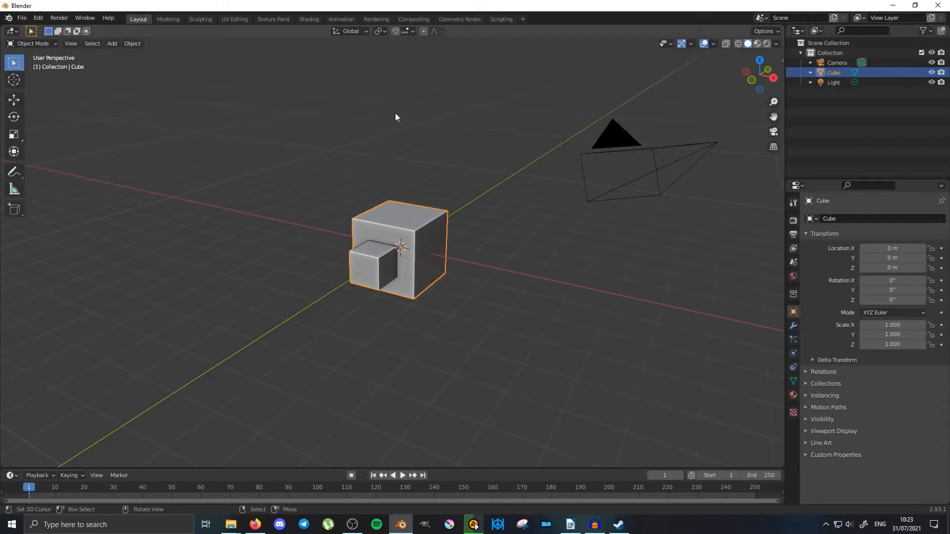
pyautogui.moveTo(433, 187); pyautogui.dragTo(413, 198, button='middle')
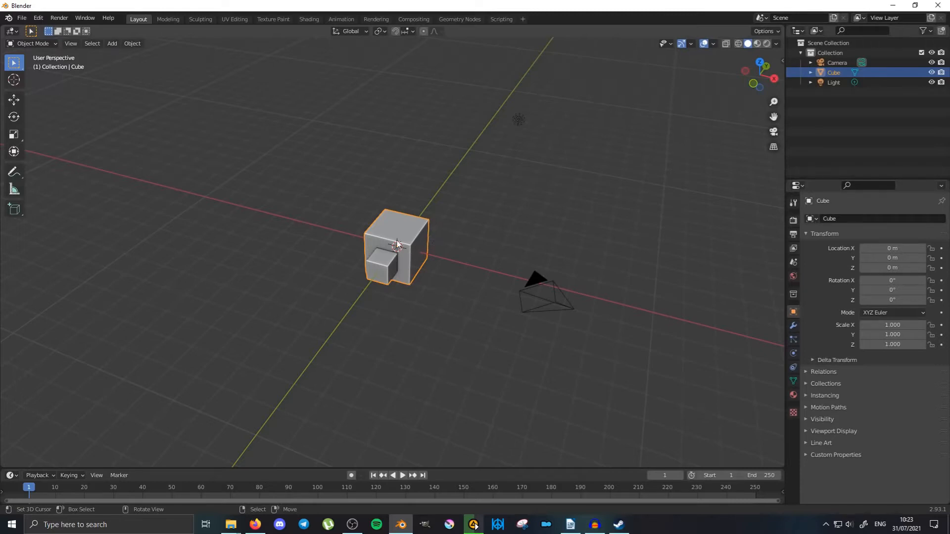
pyautogui.press('g')
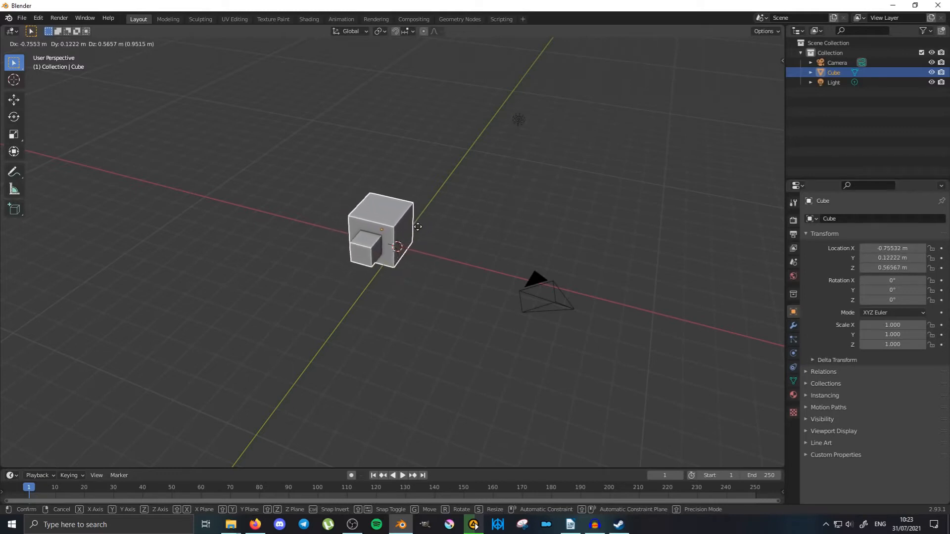
pyautogui.press('x')
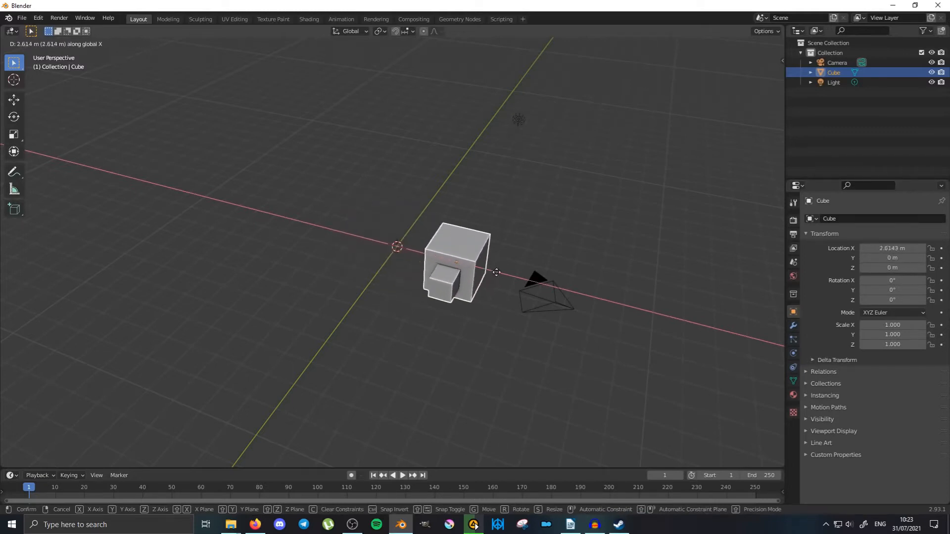
pyautogui.press('y')
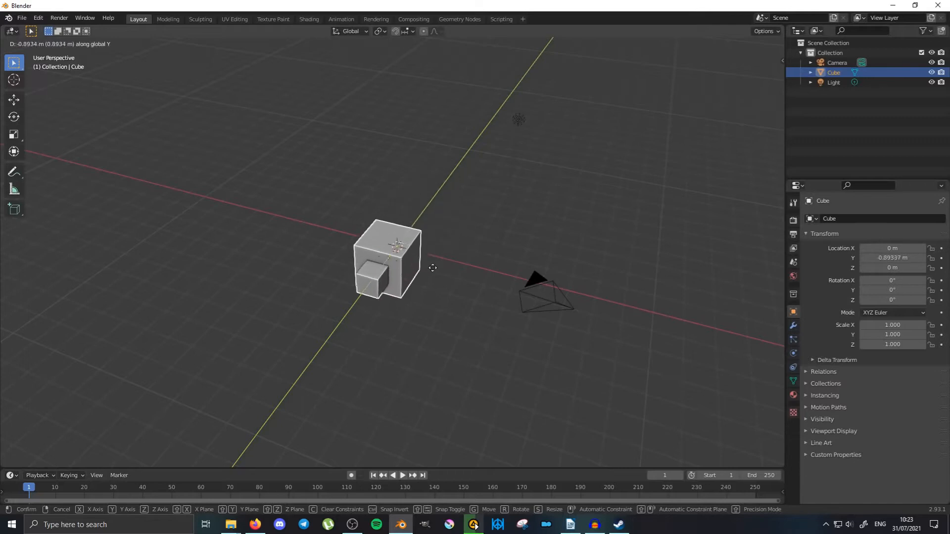
pyautogui.press('z')
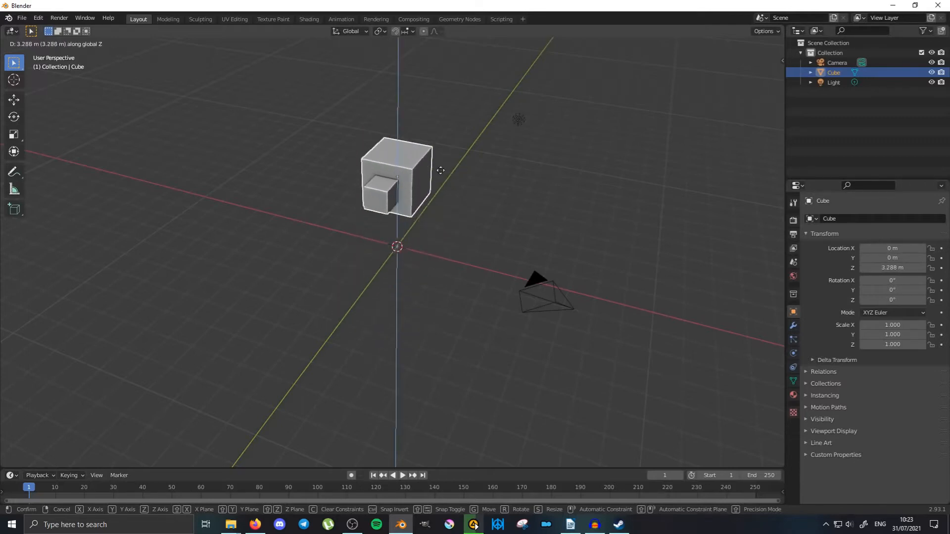
pyautogui.rightClick(432, 234)
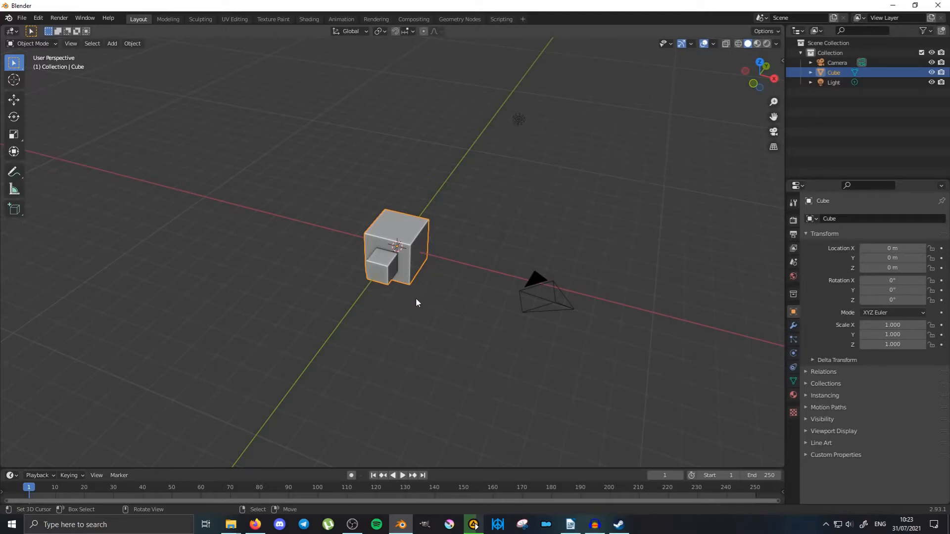
# Try to move the cube with the global Z, X and Y axes locked in turn, cancelling the move.
pyautogui.moveTo(416, 299)
pyautogui.mouseDown(button='middle')
pyautogui.moveTo(424, 290)
pyautogui.moveTo(409, 290)
pyautogui.mouseUp(button='middle')
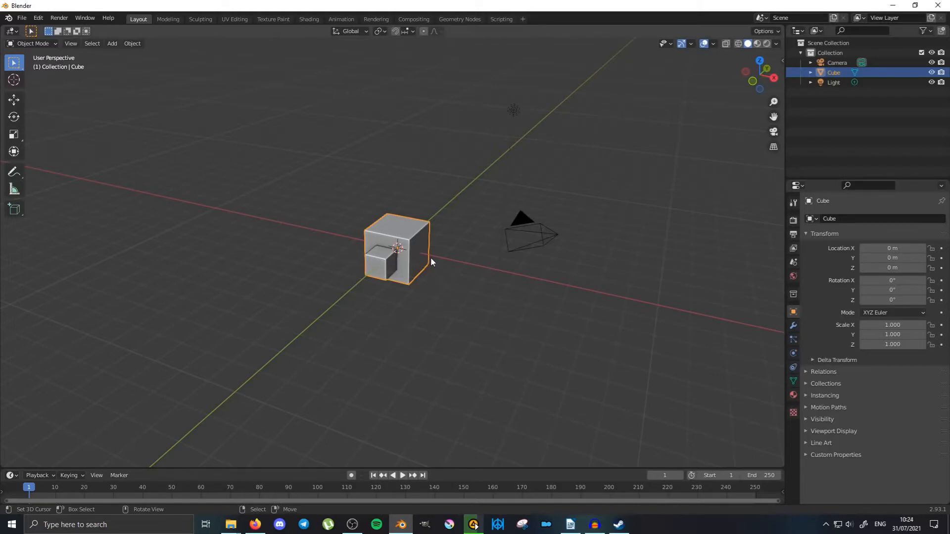
pyautogui.press('g')
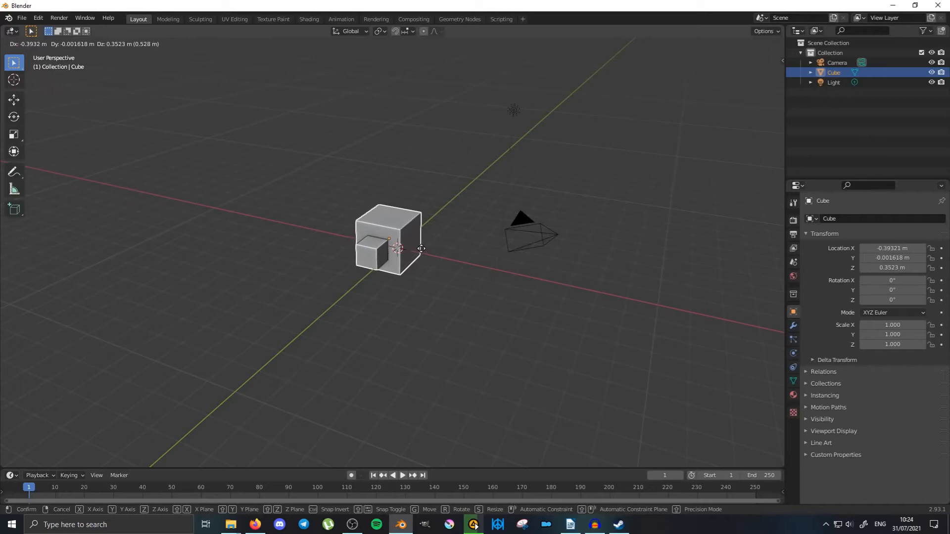
pyautogui.hotkey('shift', 'z')
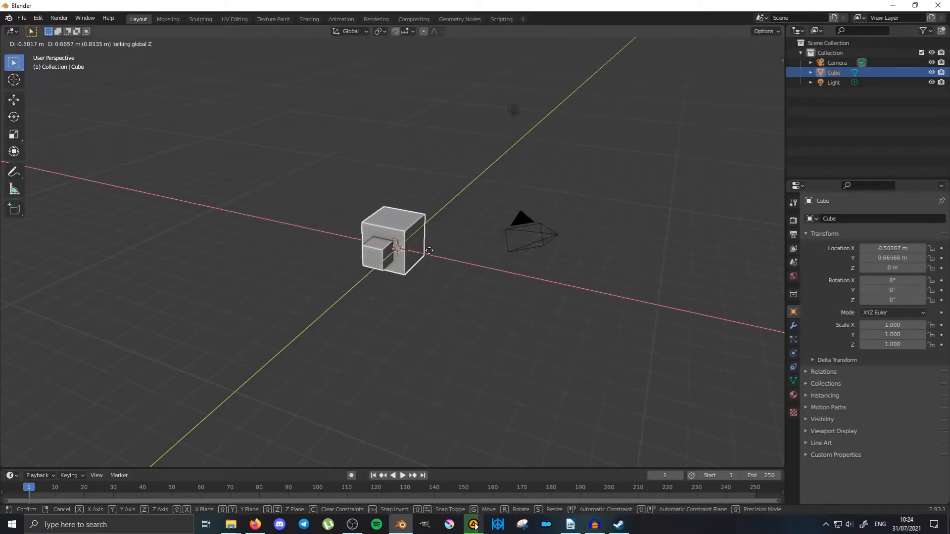
pyautogui.hotkey('shift', 'x')
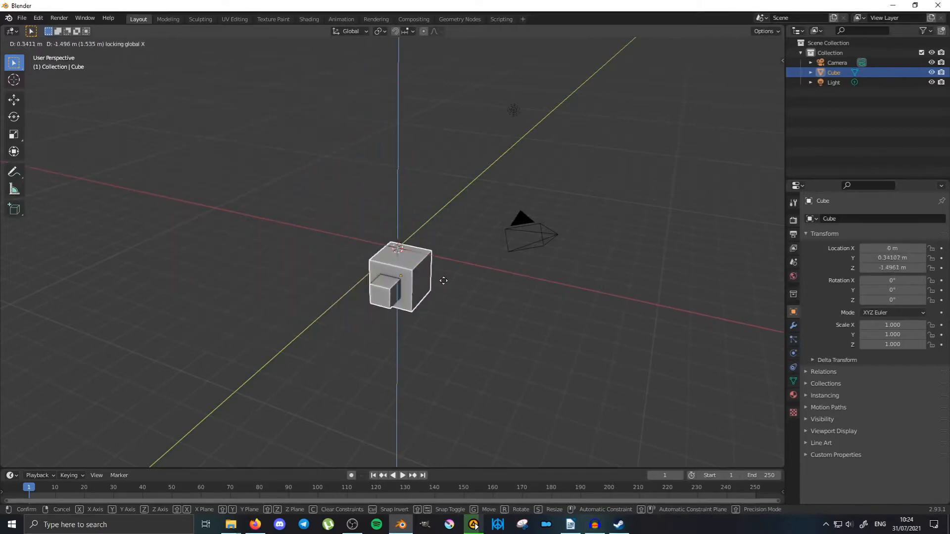
pyautogui.hotkey('shift', 'y')
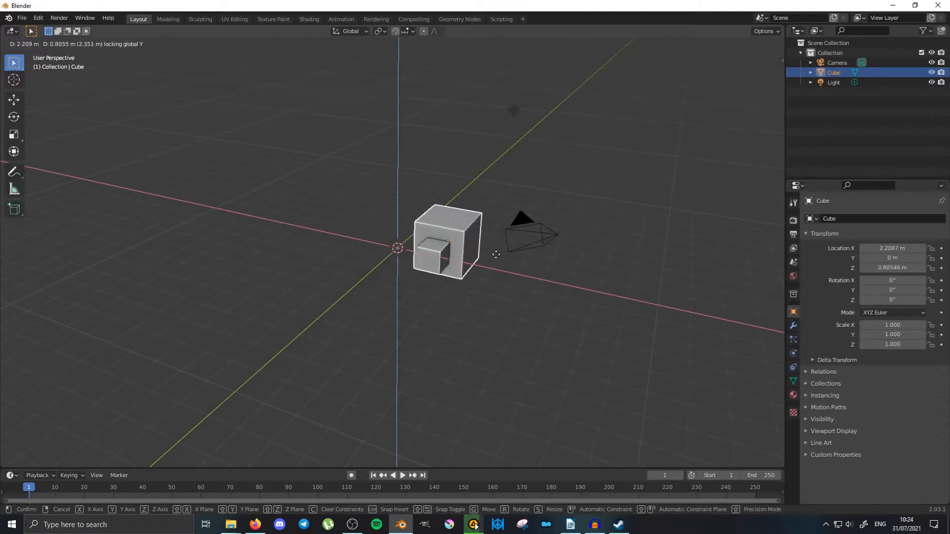
pyautogui.press('Escape')
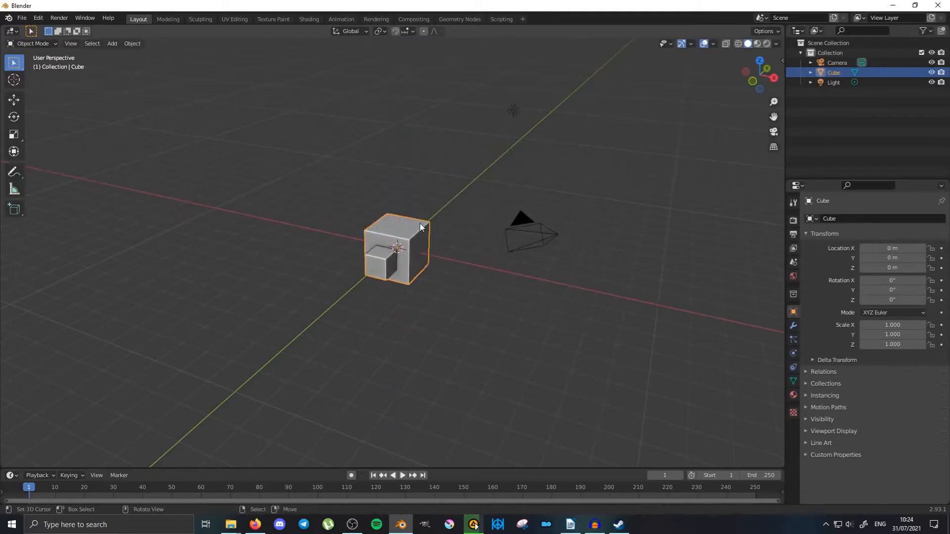
# Try to rotate the cube freely and around the global Z, Y and X axes in turn, cancelling the rotation.
pyautogui.moveTo(456, 280); pyautogui.dragTo(396, 280, button='middle')
pyautogui.press('r')
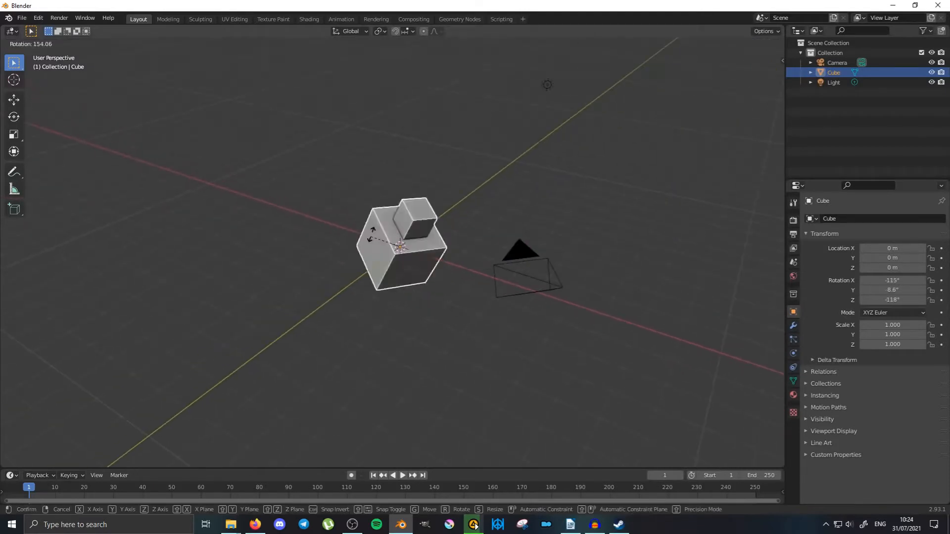
pyautogui.press('z')
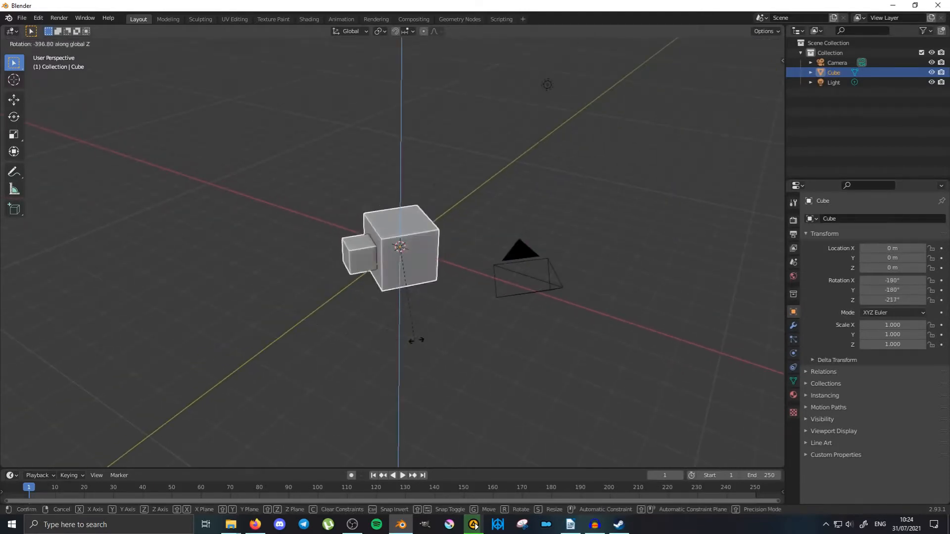
pyautogui.press('y')
pyautogui.press('x')
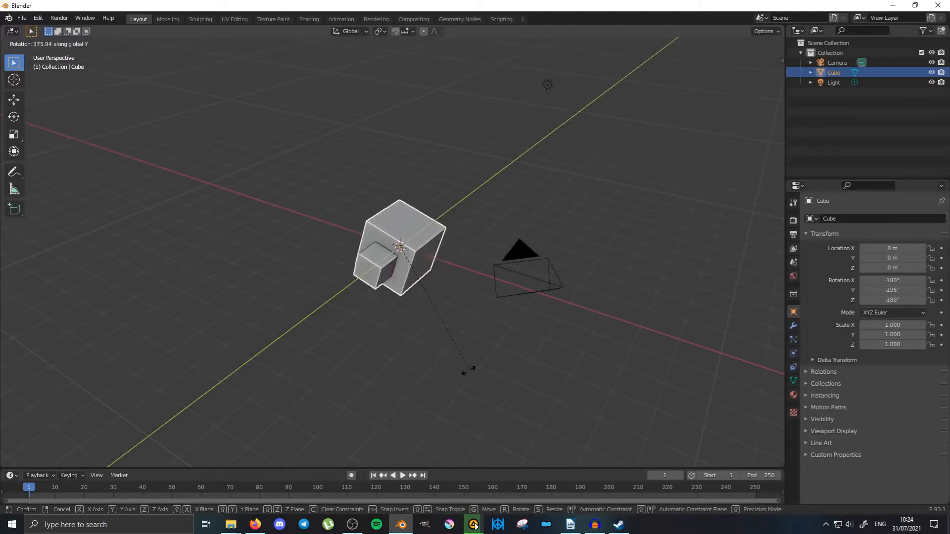
pyautogui.press('Escape')
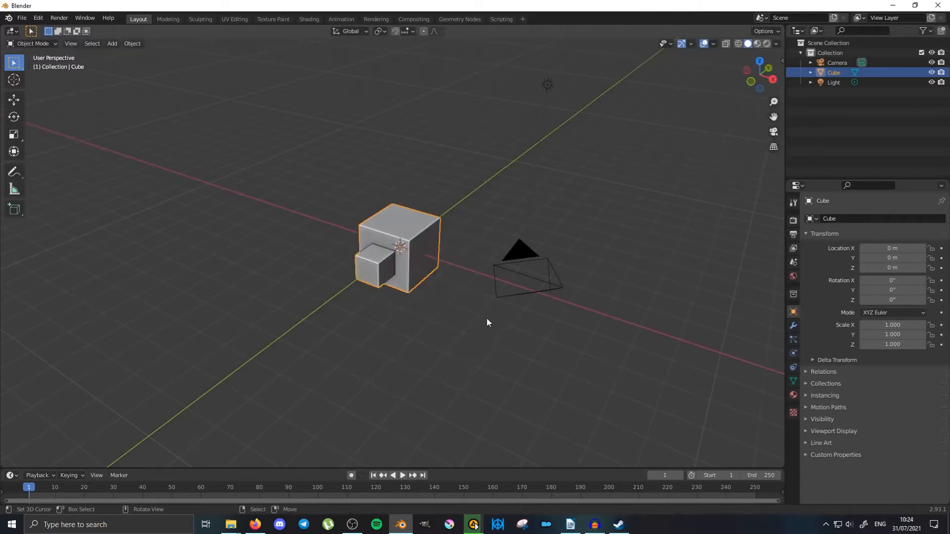
# Try to scale the cube uniformly and along the global Y, X and Z axes in turn, cancelling the scaling.
pyautogui.press('s')
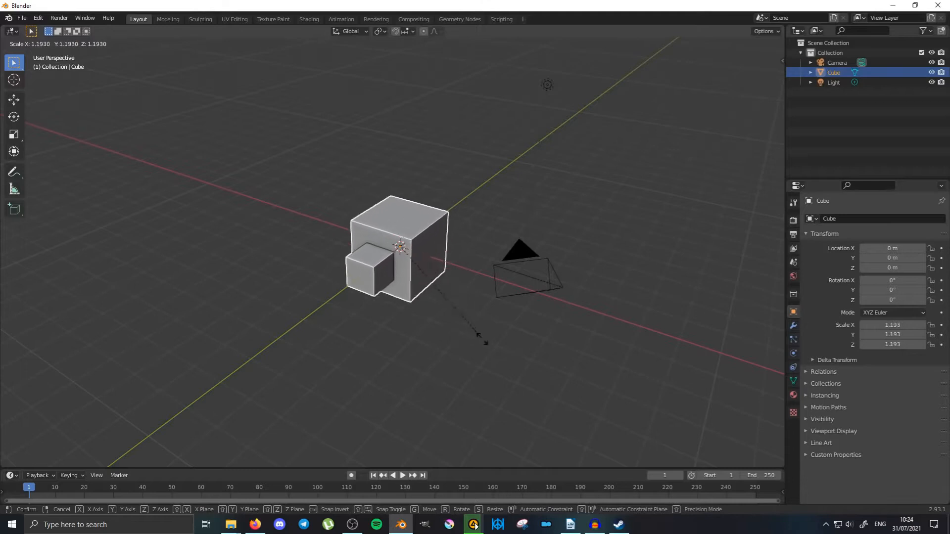
pyautogui.press('y')
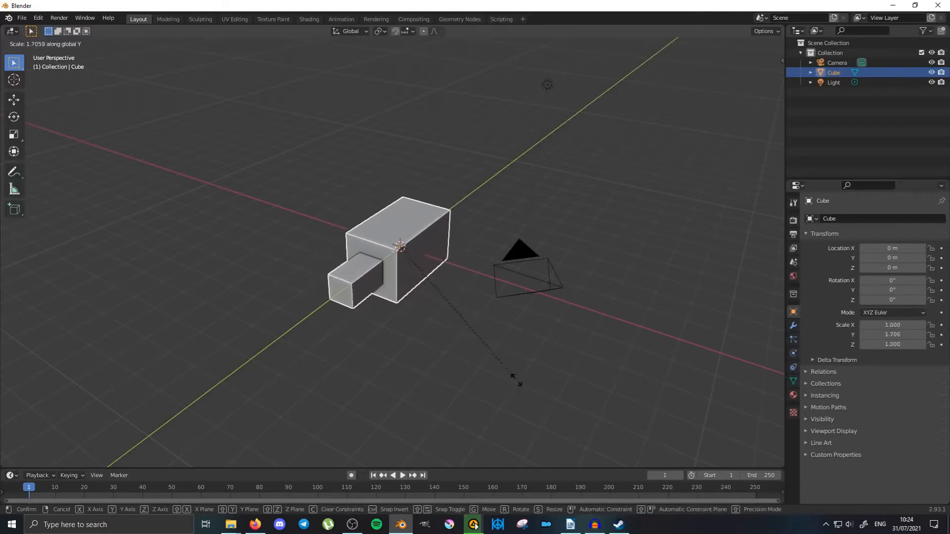
pyautogui.press('x')
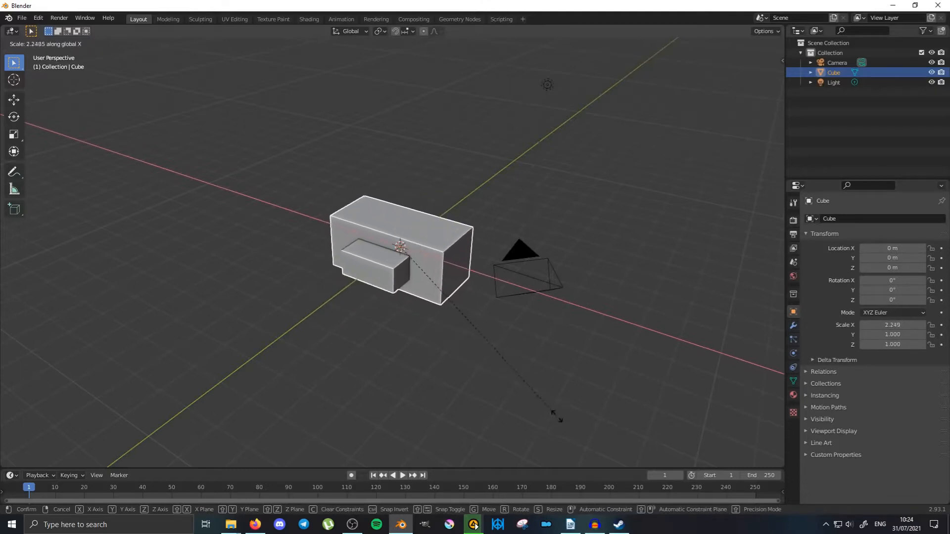
pyautogui.press('z')
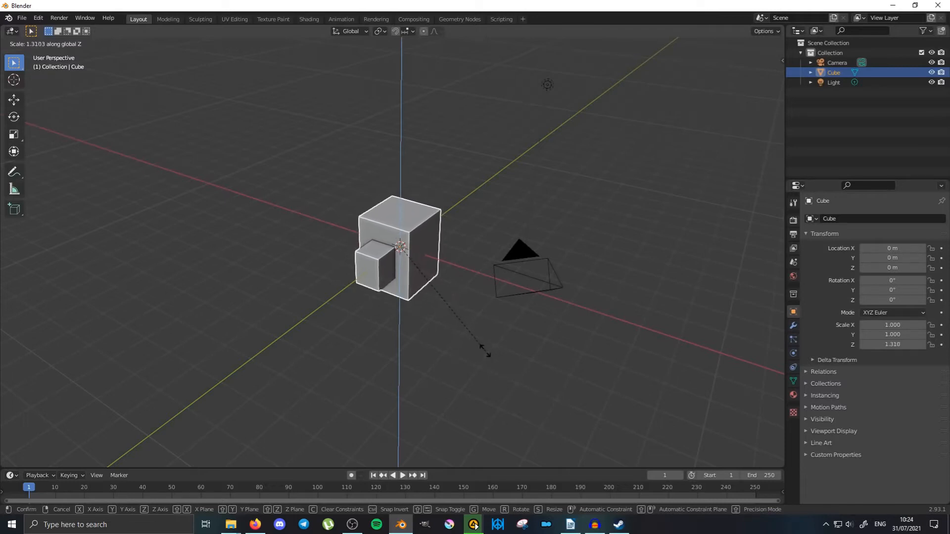
pyautogui.press('Escape')
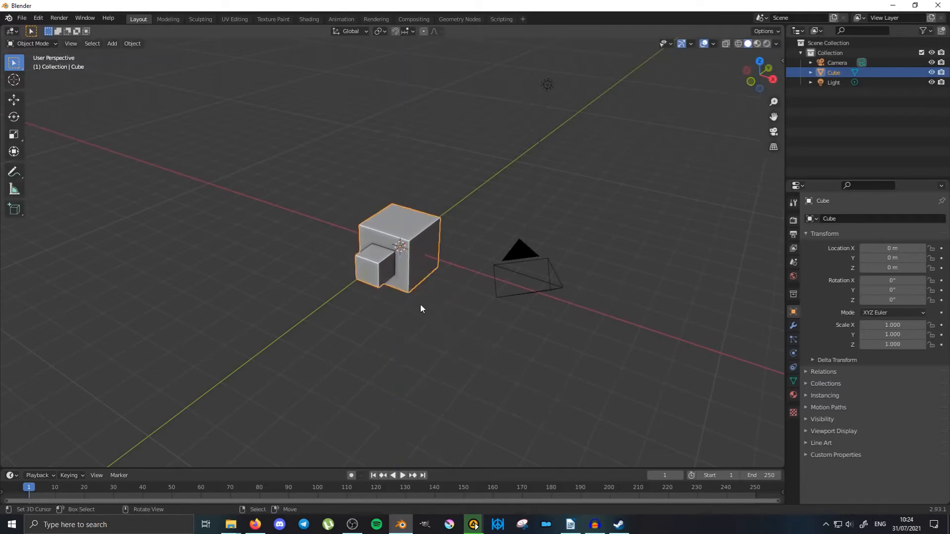
pyautogui.scroll(5, 420, 301)
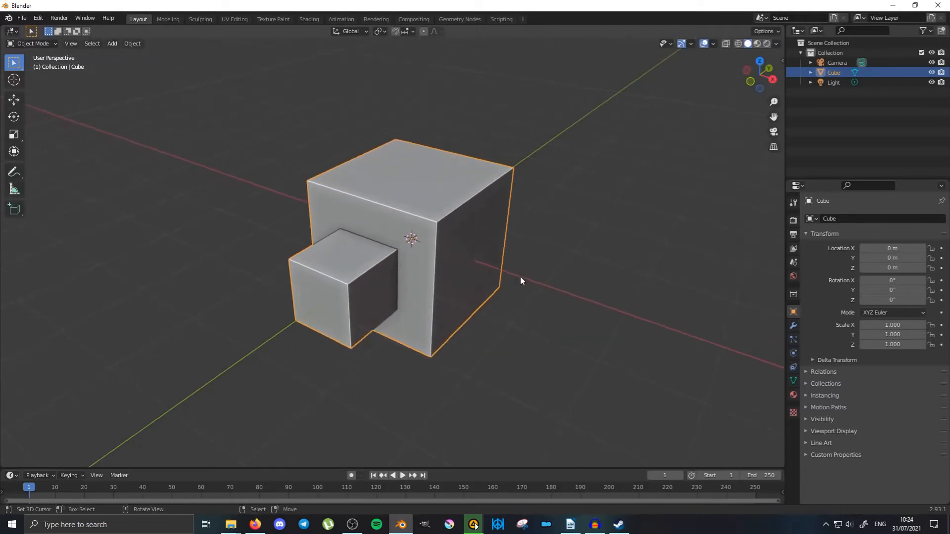
pyautogui.press('g')
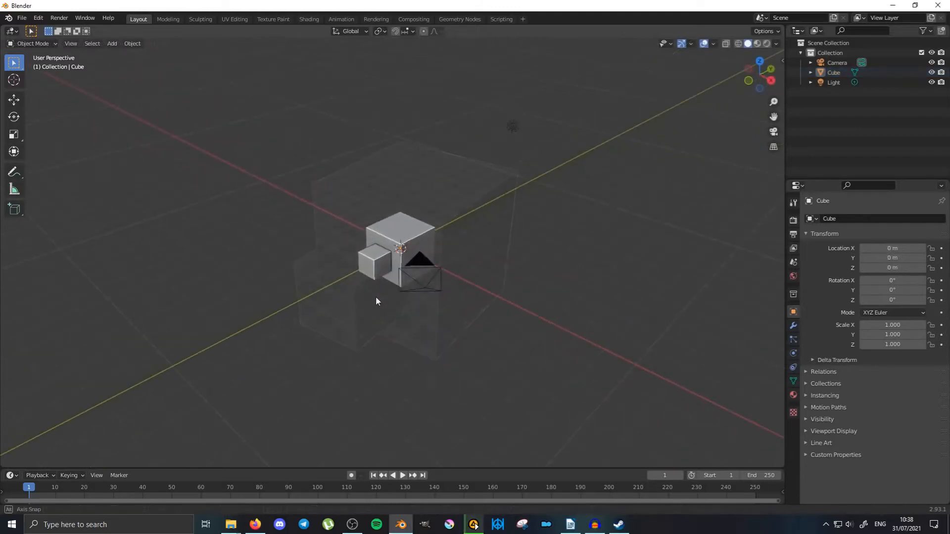
pyautogui.click(394, 299)
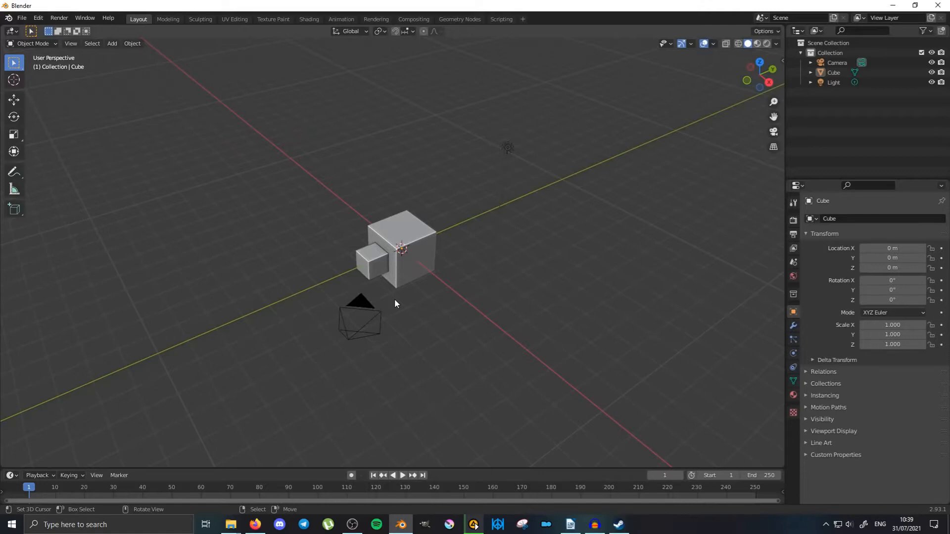
pyautogui.hotkey('ctrl', 'z')
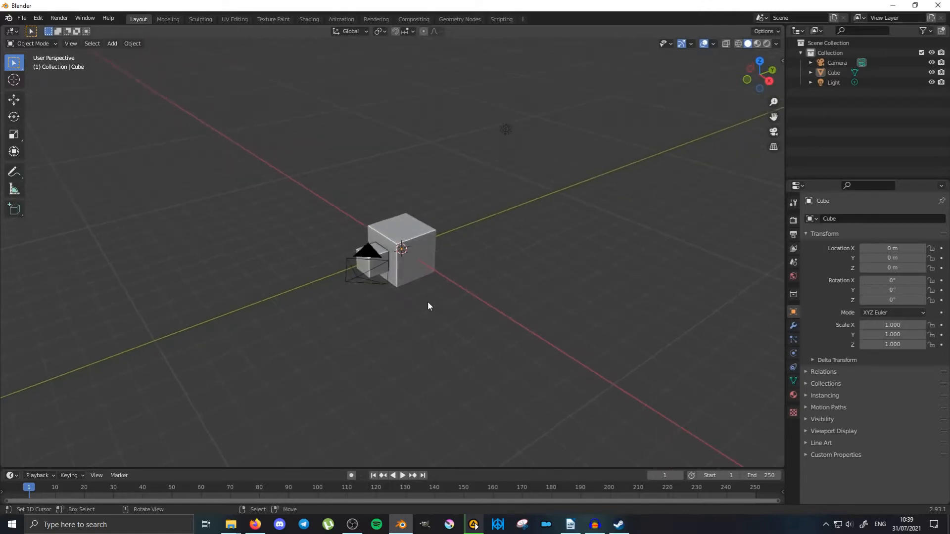
pyautogui.moveTo(429, 306); pyautogui.dragTo(403, 293, button='middle')
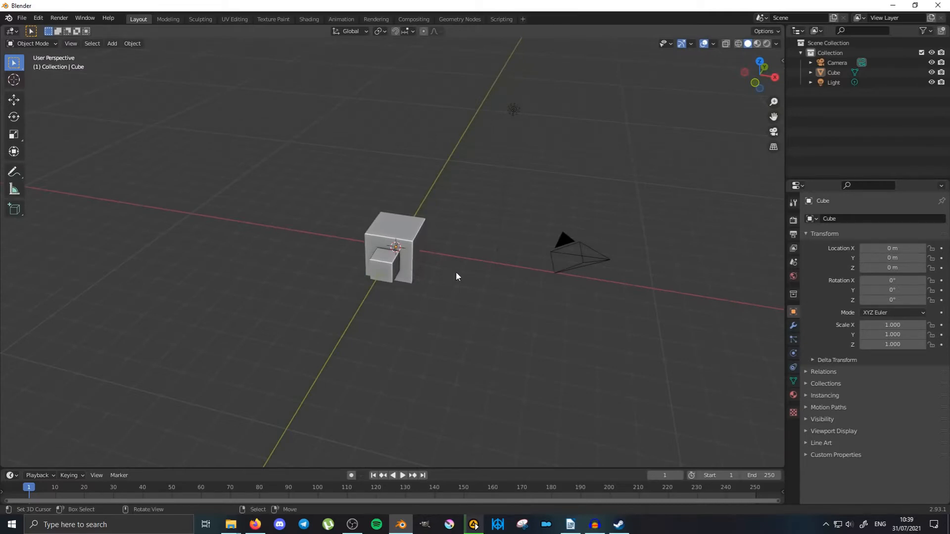
pyautogui.moveTo(456, 272); pyautogui.dragTo(424, 282, button='middle')
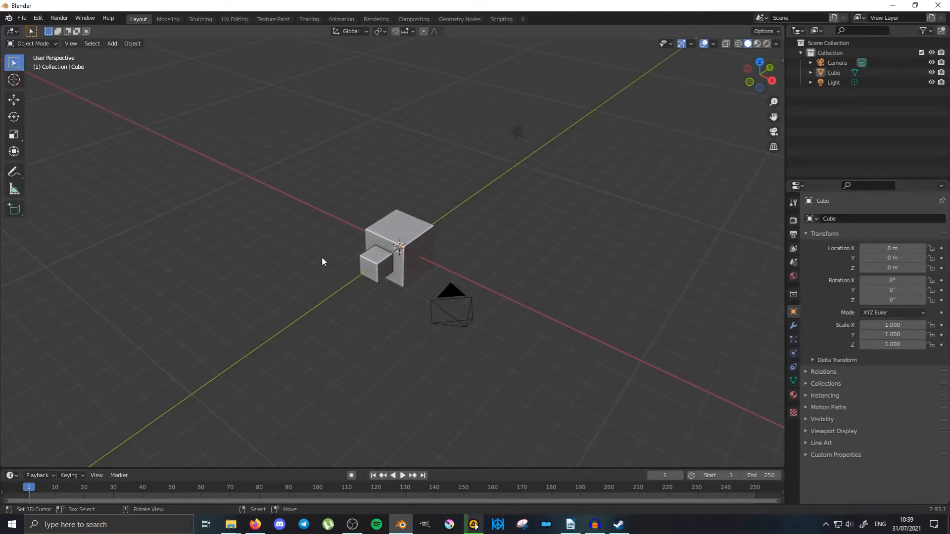
pyautogui.moveTo(301, 261)
pyautogui.mouseDown(button='middle')
pyautogui.moveTo(350, 259)
pyautogui.moveTo(307, 255)
pyautogui.mouseUp(button='middle')
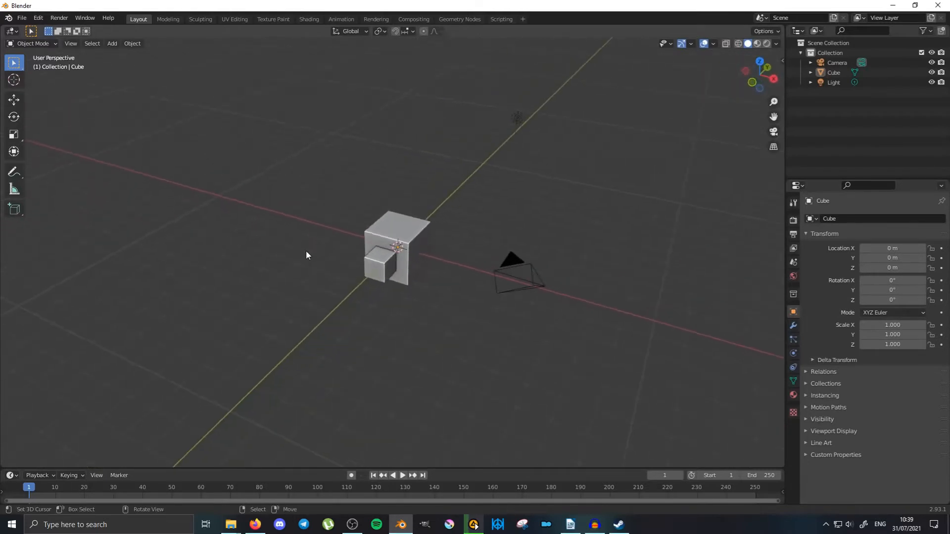
# Review the interaction modes available for the cube in both mode selectors, keeping Object Mode, and look over the scene.
pyautogui.click(38, 43)
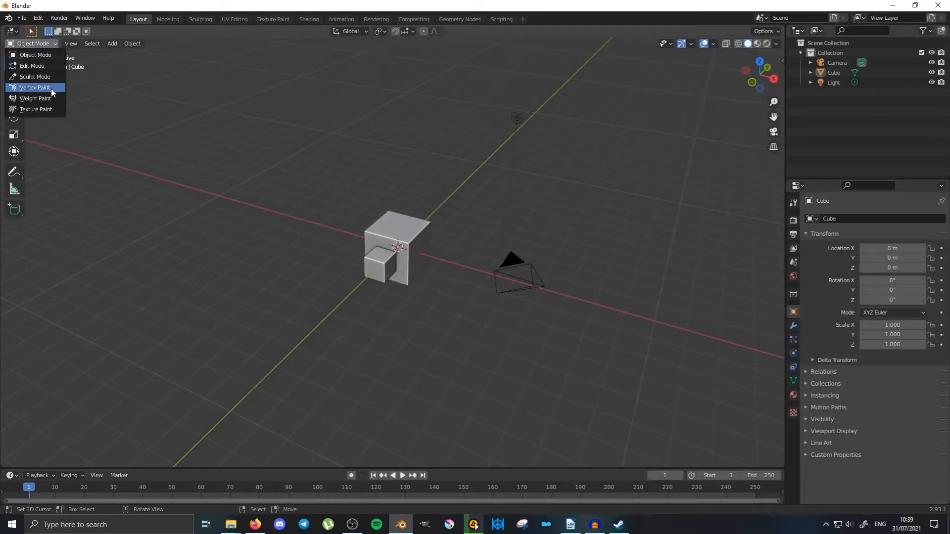
pyautogui.click(58, 54)
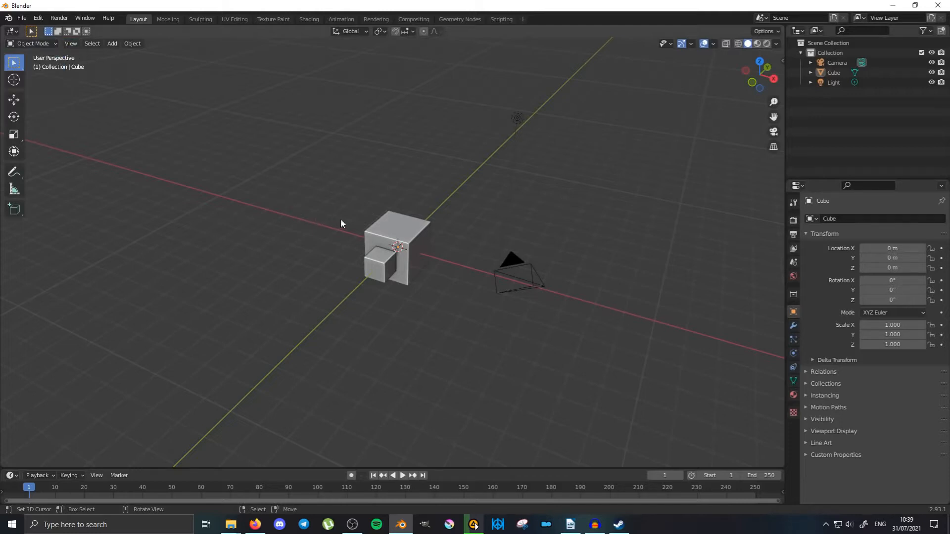
pyautogui.hotkey('ctrl', 'Tab')
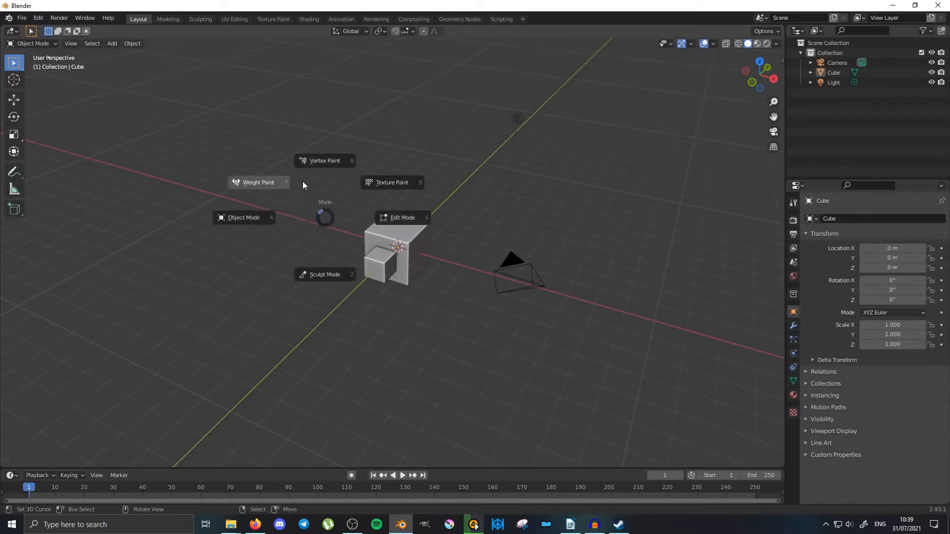
pyautogui.click(317, 217)
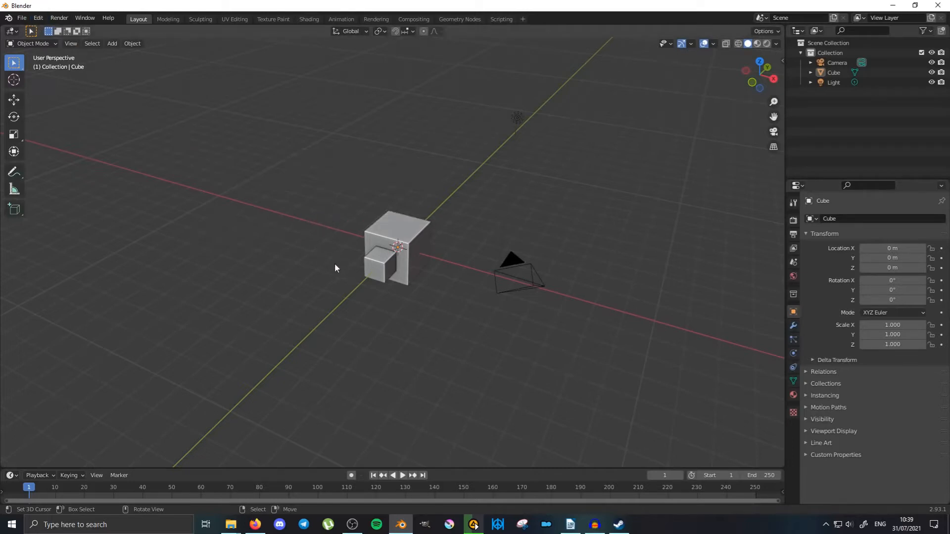
pyautogui.moveTo(339, 265); pyautogui.dragTo(347, 212, button='middle')
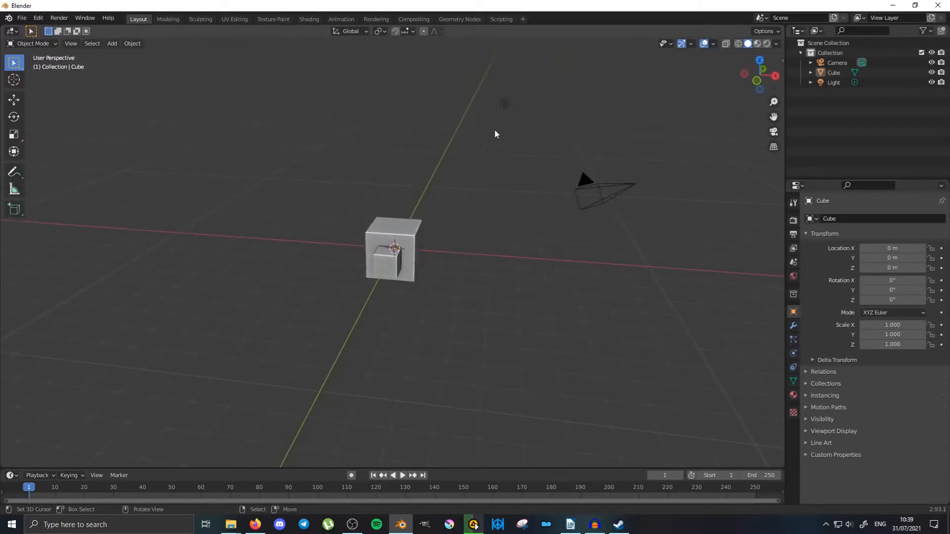
pyautogui.moveTo(477, 209)
pyautogui.mouseDown(button='middle')
pyautogui.moveTo(475, 233)
pyautogui.moveTo(452, 224)
pyautogui.moveTo(473, 230)
pyautogui.moveTo(476, 218)
pyautogui.mouseUp(button='middle')
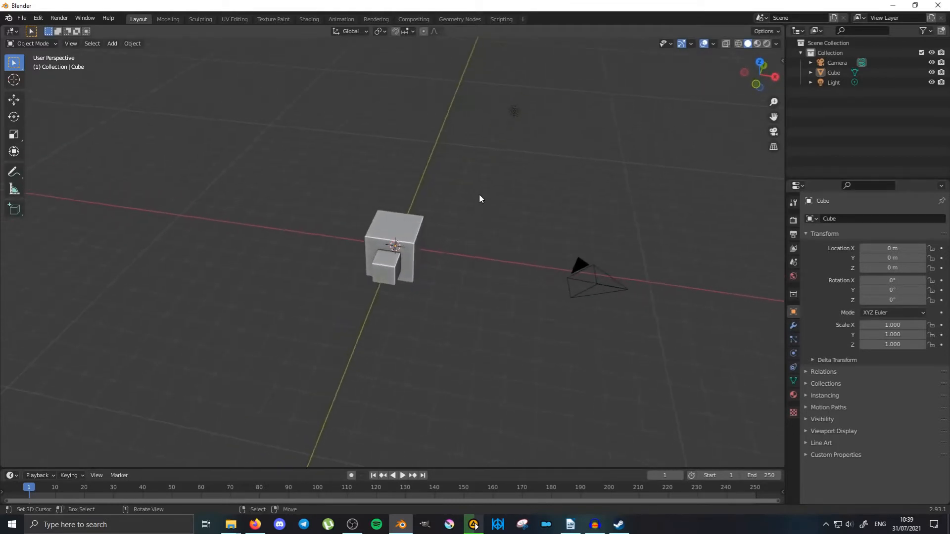
# Try to move the light freely, cancelling the move.
pyautogui.click(514, 112)
pyautogui.press('g')
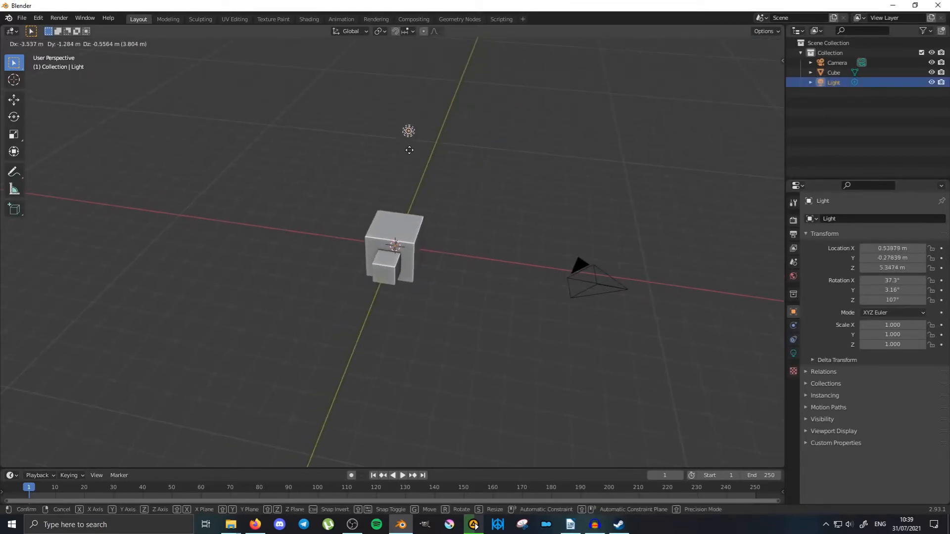
pyautogui.press('Escape')
# Move the camera freely to about X 4.37 m, Y -8.47 m, Z 3.90 m.
pyautogui.click(592, 278)
pyautogui.press('g')
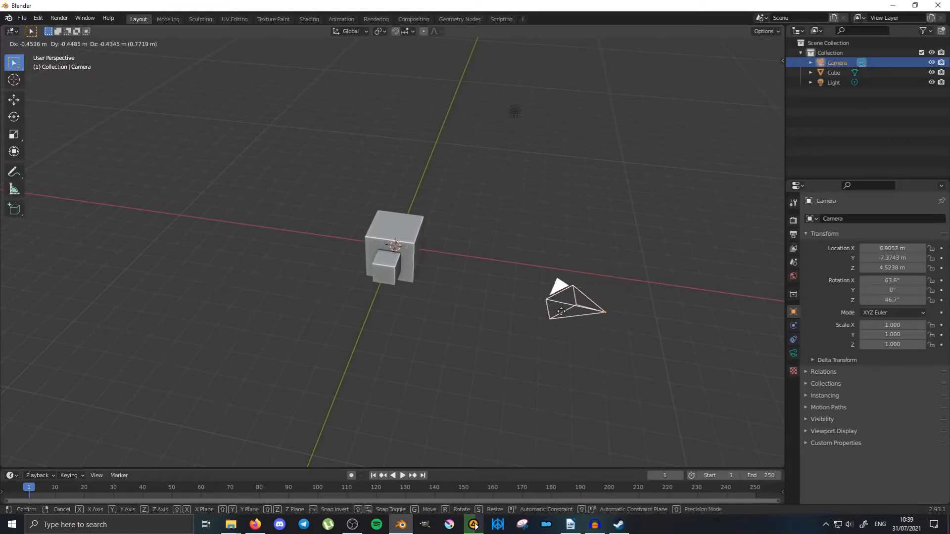
pyautogui.click(455, 340)
# Duplicate the cube to about X -4.43 m, Y 0.08 m, Z 0.71 m, and place a second copy behind the original.
pyautogui.moveTo(355, 281); pyautogui.dragTo(388, 245, button='middle')
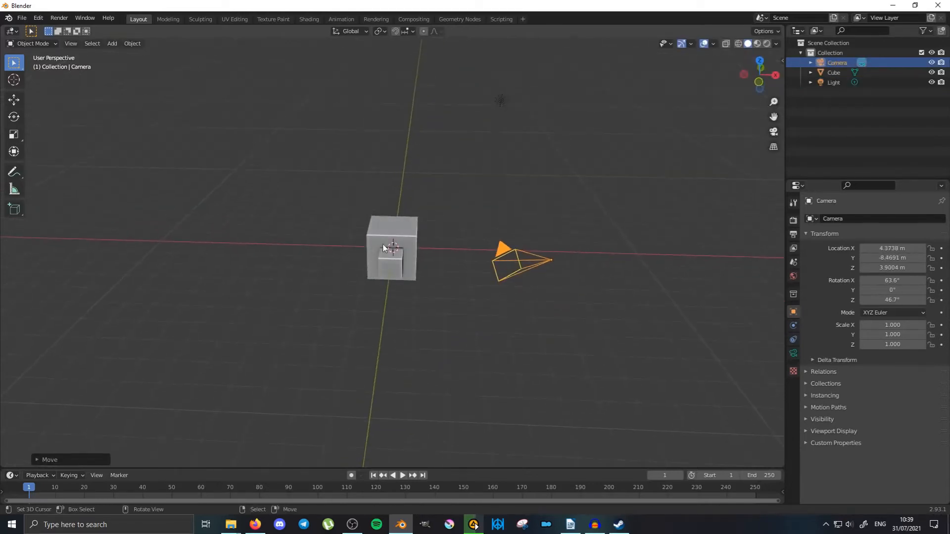
pyautogui.click(389, 242)
pyautogui.click(283, 220)
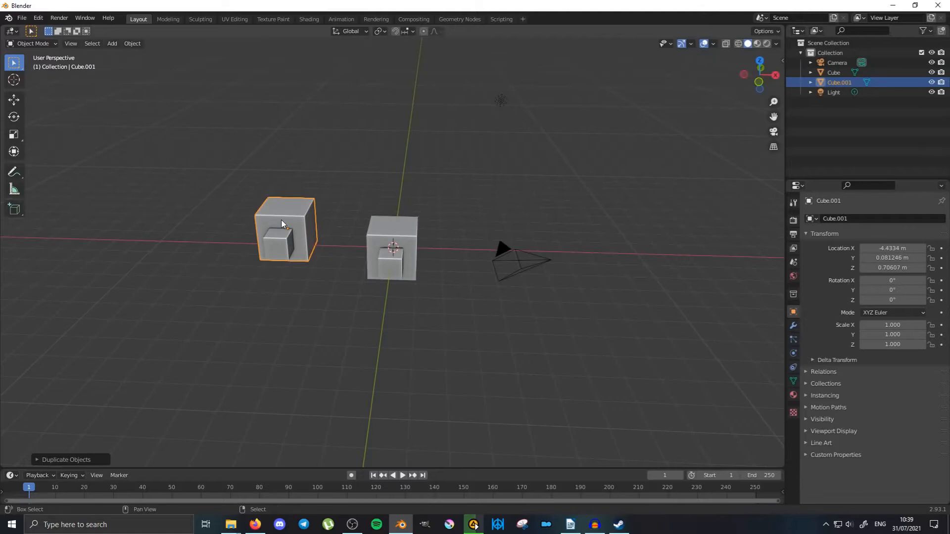
pyautogui.hotkey('shift', 'd')
pyautogui.click(383, 130)
# Select the original cube at the world origin and switch it to Edit Mode.
pyautogui.moveTo(382, 130); pyautogui.dragTo(403, 240, button='middle')
pyautogui.scroll(3, 403, 241)
pyautogui.rightClick(411, 241)
pyautogui.hotkey('ctrl', 'Tab')
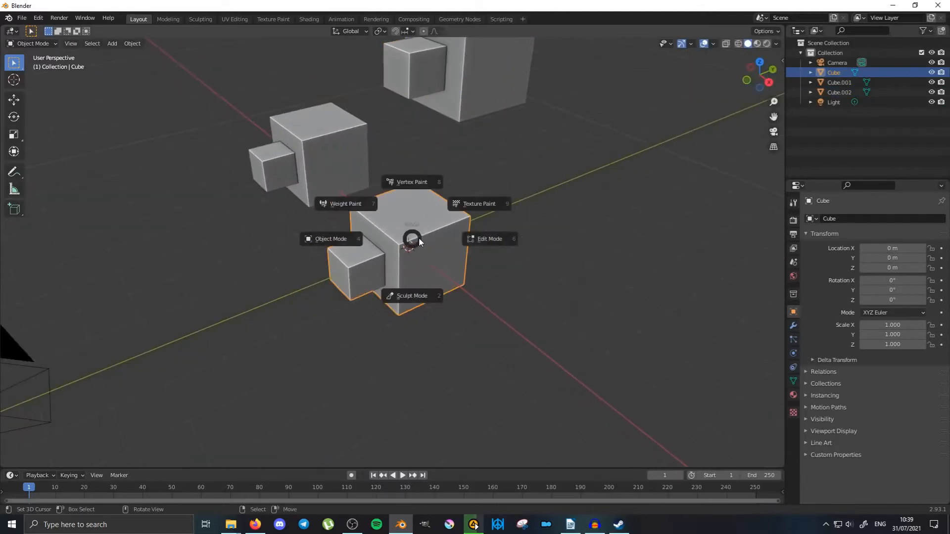
pyautogui.click(472, 239)
# Extrude the front face of the cube's small protruding block outward by about 0.27 m.
pyautogui.scroll(4, 435, 248)
pyautogui.moveTo(366, 246); pyautogui.dragTo(396, 239, button='middle')
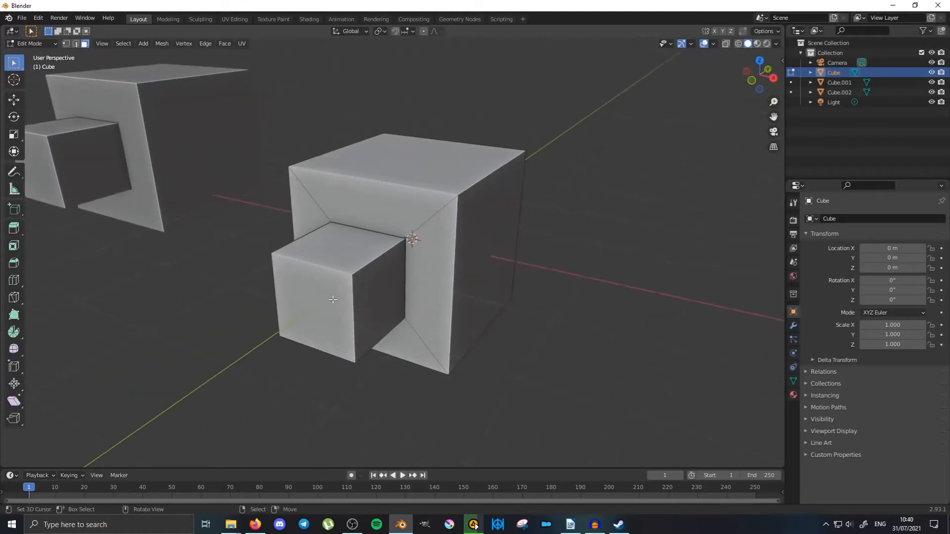
pyautogui.rightClick(347, 282)
pyautogui.moveTo(361, 278); pyautogui.dragTo(311, 290, button='middle')
pyautogui.press('e')
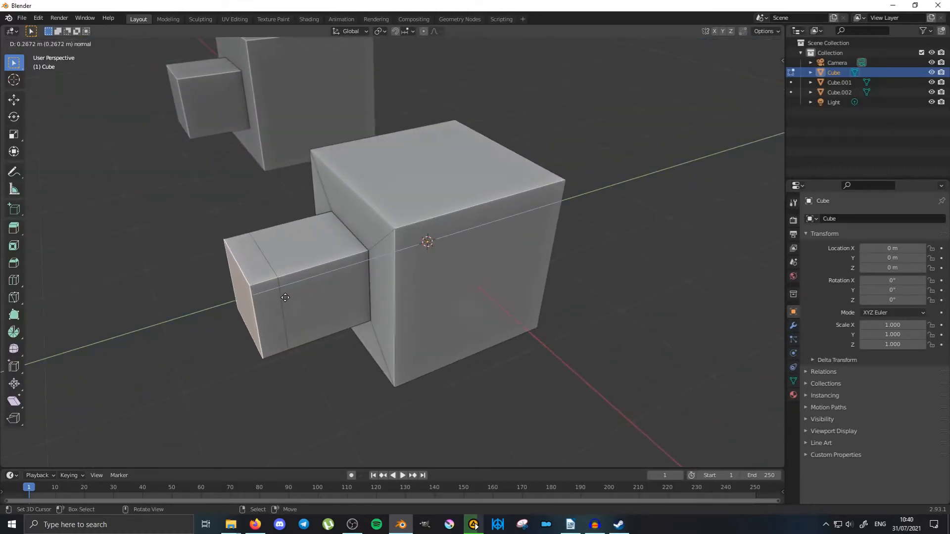
pyautogui.click(278, 298)
# Extrude the top face of the protrusion's new end segment upward a short distance.
pyautogui.rightClick(253, 270)
pyautogui.press('e')
pyautogui.click(253, 249)
# Extrude the main cube's +X side face outward and rotate the new face to skew that side.
pyautogui.moveTo(265, 258); pyautogui.dragTo(307, 263, button='middle')
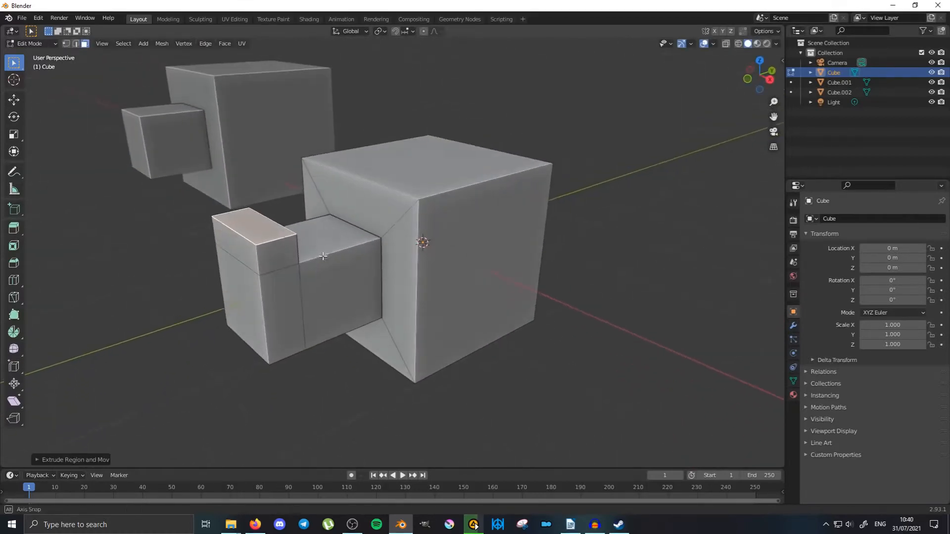
pyautogui.rightClick(497, 270)
pyautogui.press('r')
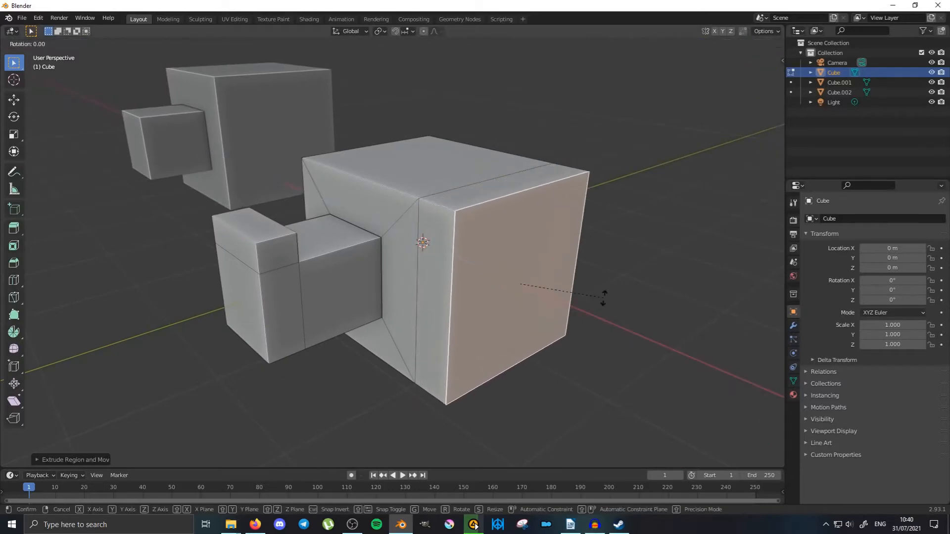
pyautogui.click(594, 322)
# Extrude the front face of the raised segment on the protrusion's end forward to form an overhang.
pyautogui.moveTo(502, 316); pyautogui.dragTo(456, 304, button='middle')
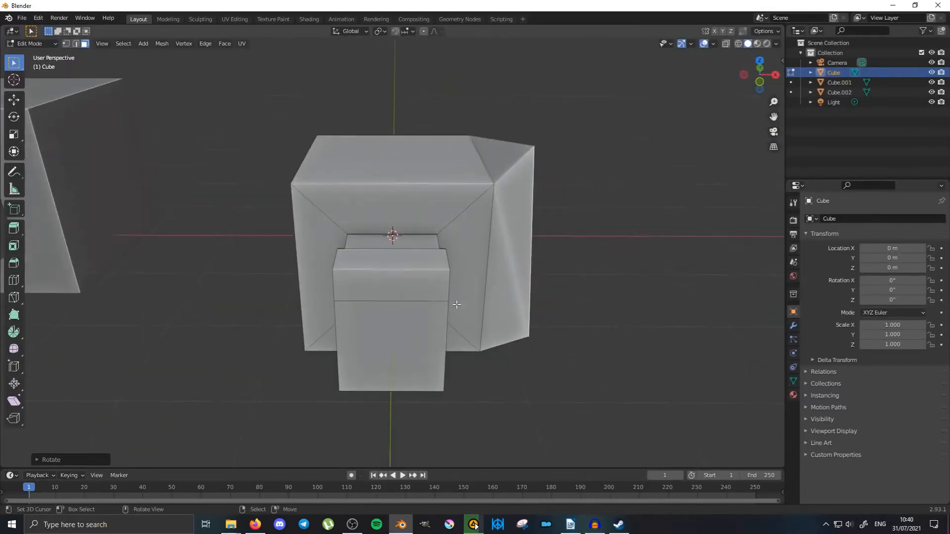
pyautogui.rightClick(450, 286)
pyautogui.press('e')
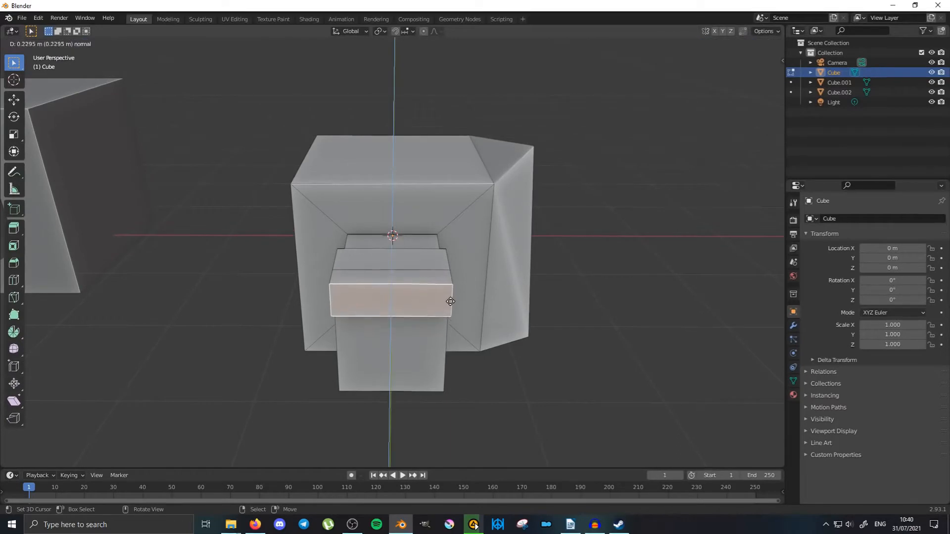
pyautogui.click(450, 292)
# Extrude the narrow front-side face between the main cube's -X edge and the protrusion slightly outward.
pyautogui.moveTo(450, 291); pyautogui.dragTo(376, 291, button='middle')
pyautogui.rightClick(381, 291)
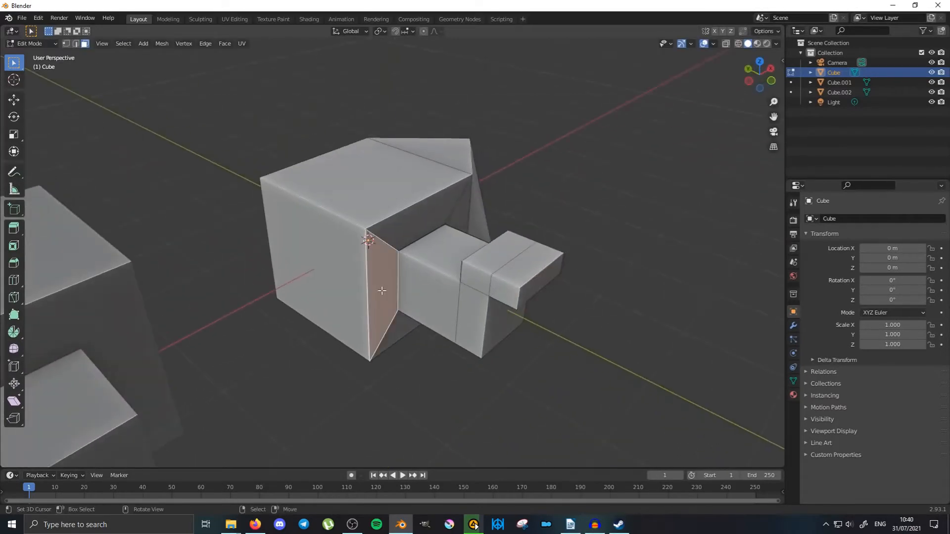
pyautogui.press('e')
pyautogui.click(398, 303)
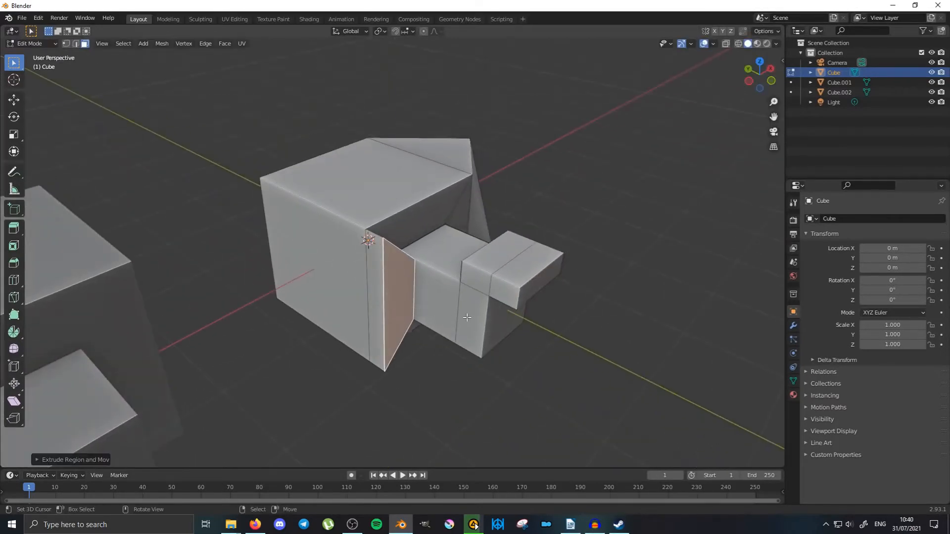
# Return the edited cube to Object Mode and deselect all objects in the scene.
pyautogui.moveTo(467, 318); pyautogui.dragTo(378, 303, button='middle')
pyautogui.hotkey('ctrl', 'Tab')
pyautogui.click(311, 307)
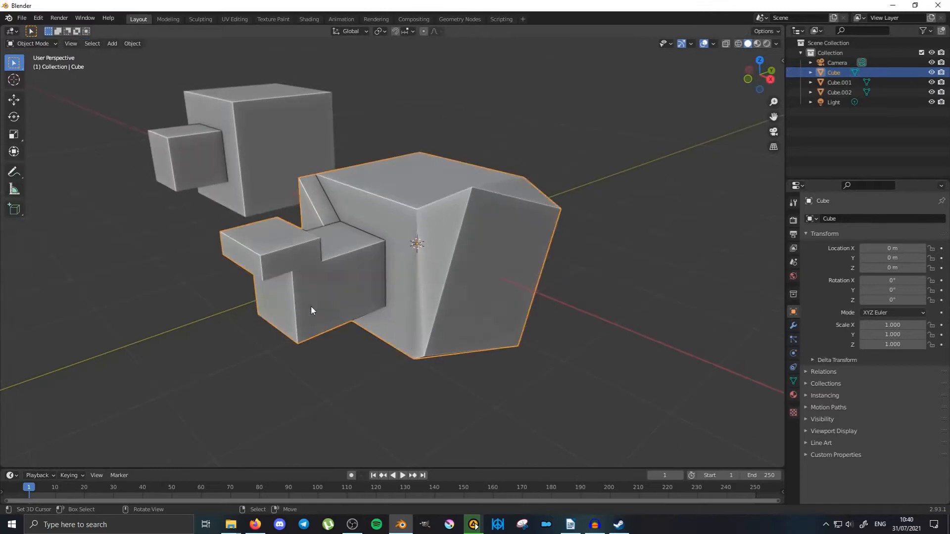
pyautogui.moveTo(311, 307); pyautogui.dragTo(325, 268, button='middle')
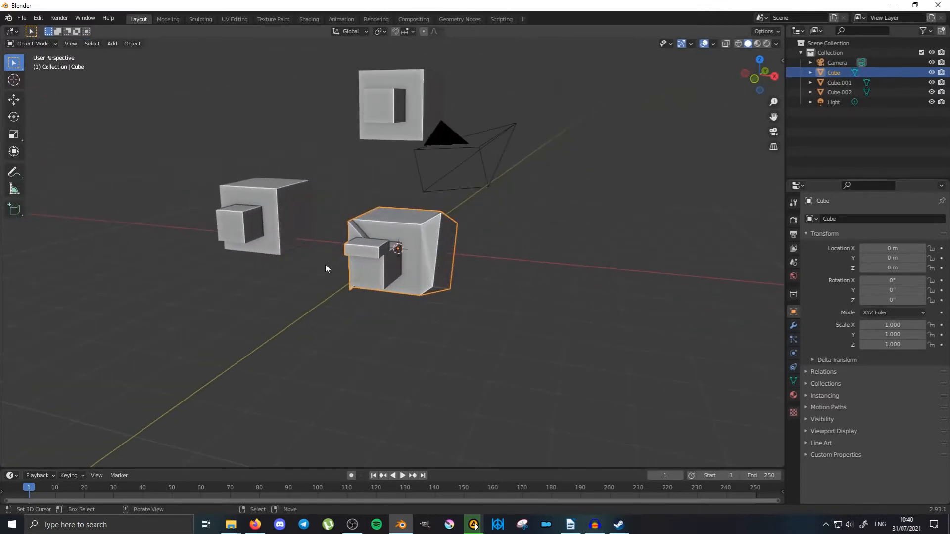
pyautogui.moveTo(419, 263); pyautogui.dragTo(421, 279, button='middle')
pyautogui.hotkey('alt', 'a')
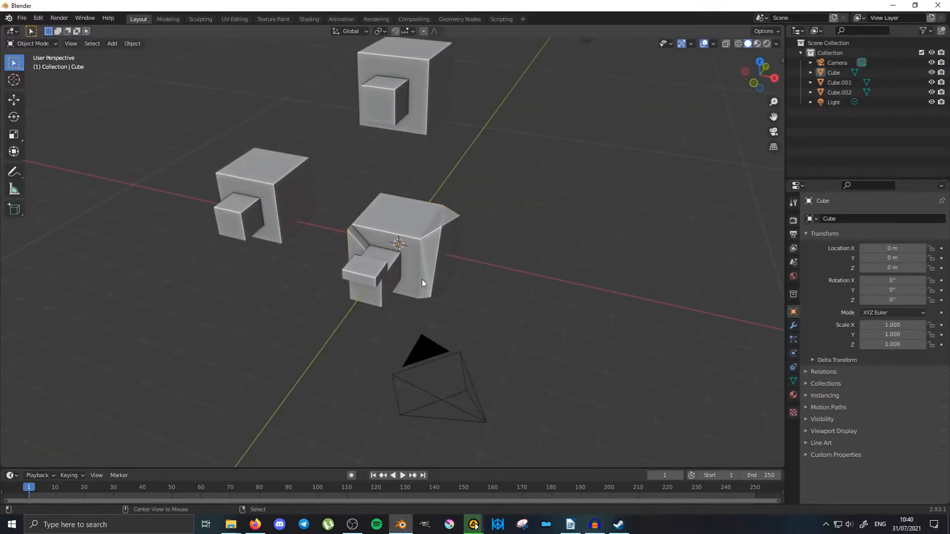
pyautogui.moveTo(447, 244); pyautogui.dragTo(353, 291, button='middle')
pyautogui.moveTo(353, 325); pyautogui.dragTo(392, 333, button='middle')
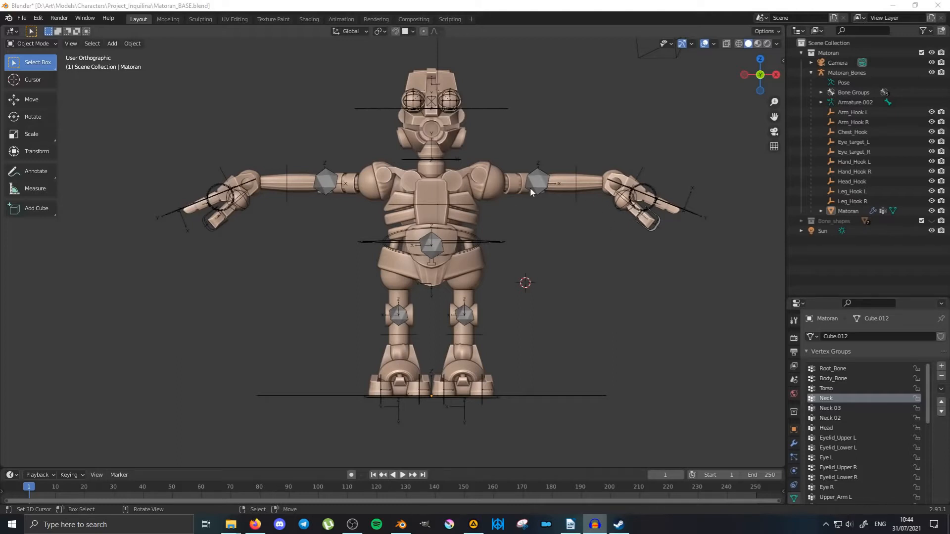
# Switch Matoran_BASE.blend to perspective view and examine the rigged Matoran character from several angles and distances.
pyautogui.moveTo(545, 144); pyautogui.dragTo(488, 167, button='middle')
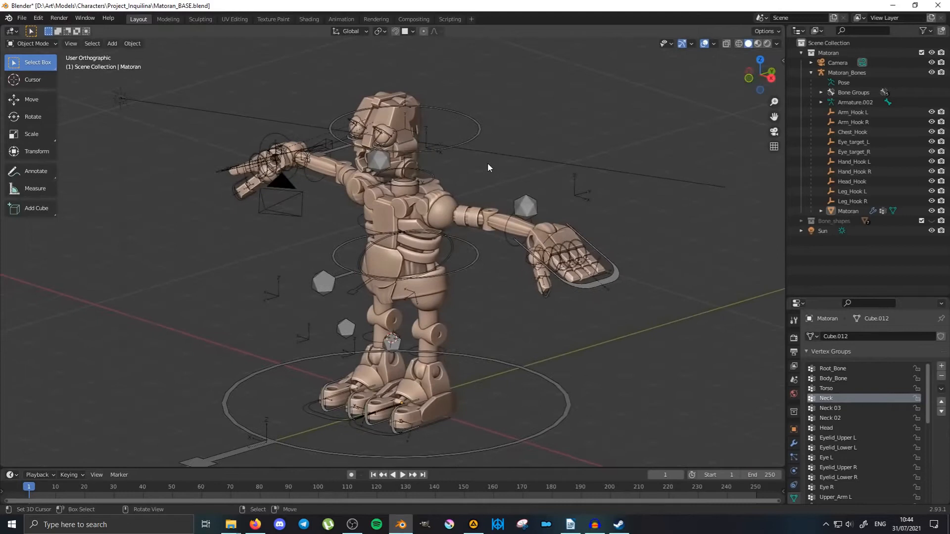
pyautogui.press('KP_5')
pyautogui.scroll(-2, 488, 164)
pyautogui.moveTo(409, 219); pyautogui.dragTo(485, 173, button='middle')
pyautogui.scroll(5, 487, 178)
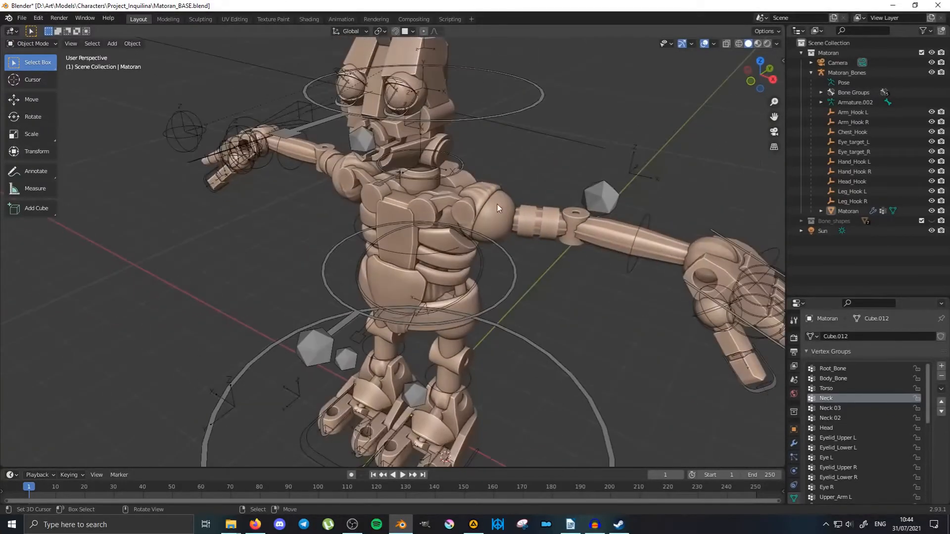
pyautogui.scroll(-4, 498, 208)
pyautogui.moveTo(497, 209); pyautogui.dragTo(402, 240, button='middle')
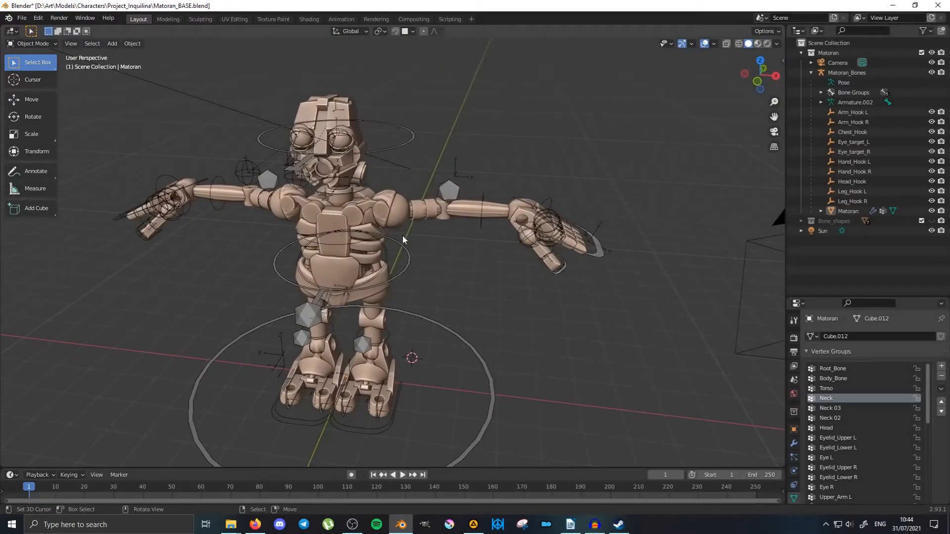
pyautogui.moveTo(497, 302); pyautogui.dragTo(511, 232, button='middle')
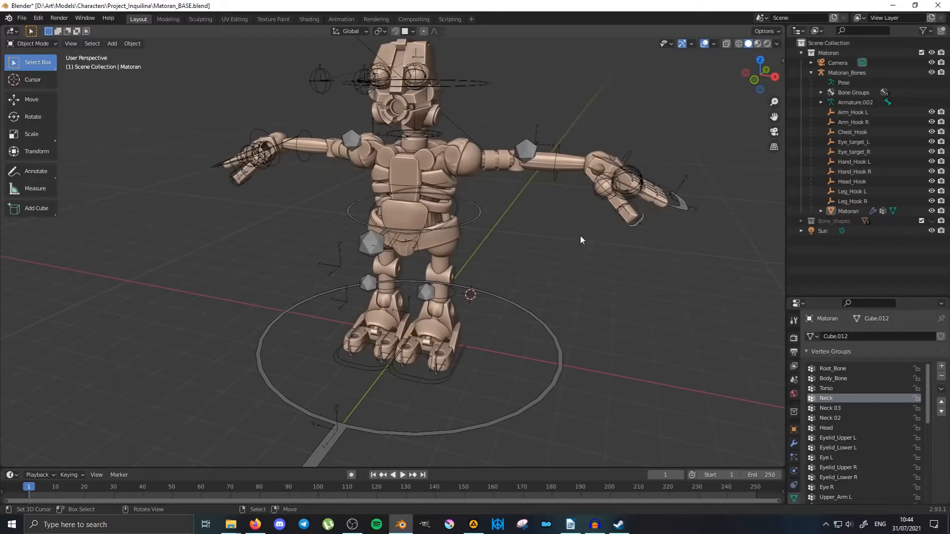
pyautogui.moveTo(580, 240); pyautogui.dragTo(563, 277, button='middle')
# Select the Matoran_Bones armature and switch it to Pose Mode.
pyautogui.click(539, 387)
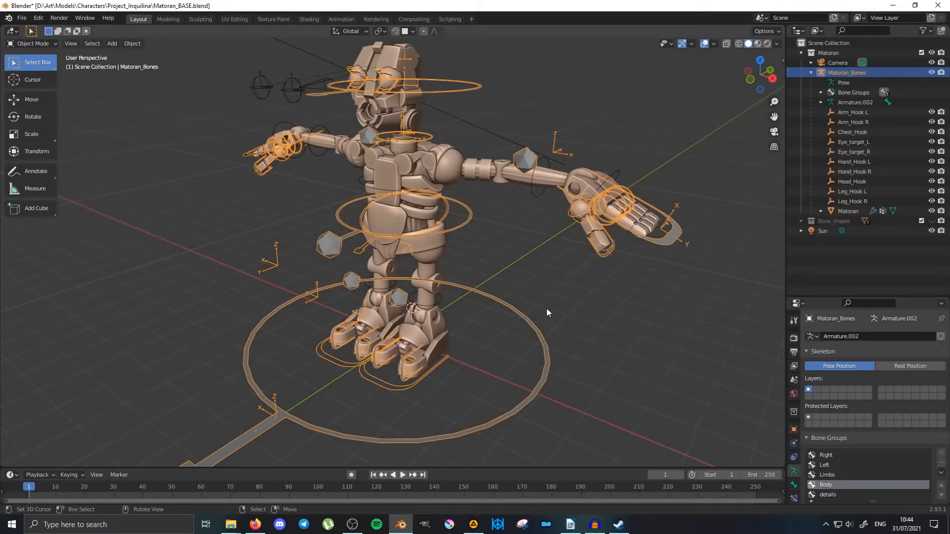
pyautogui.click(38, 44)
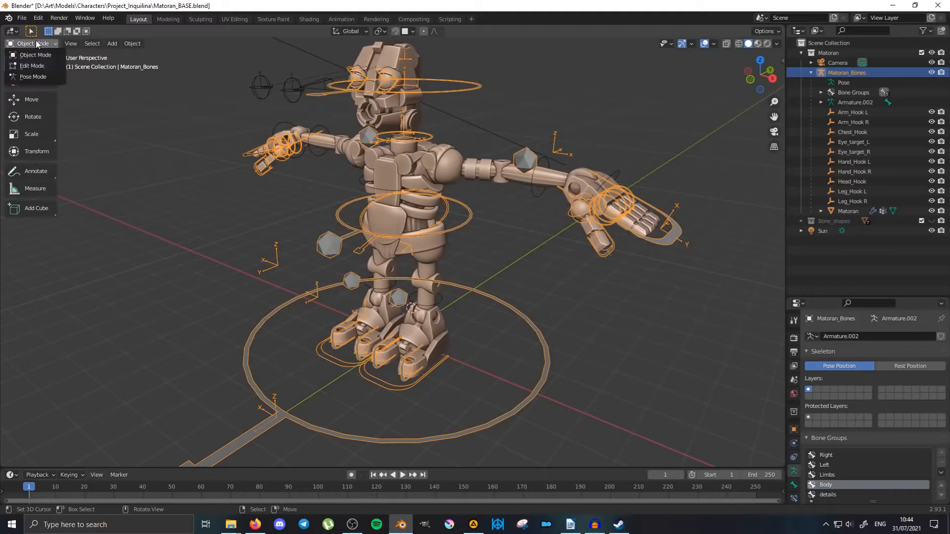
pyautogui.click(47, 76)
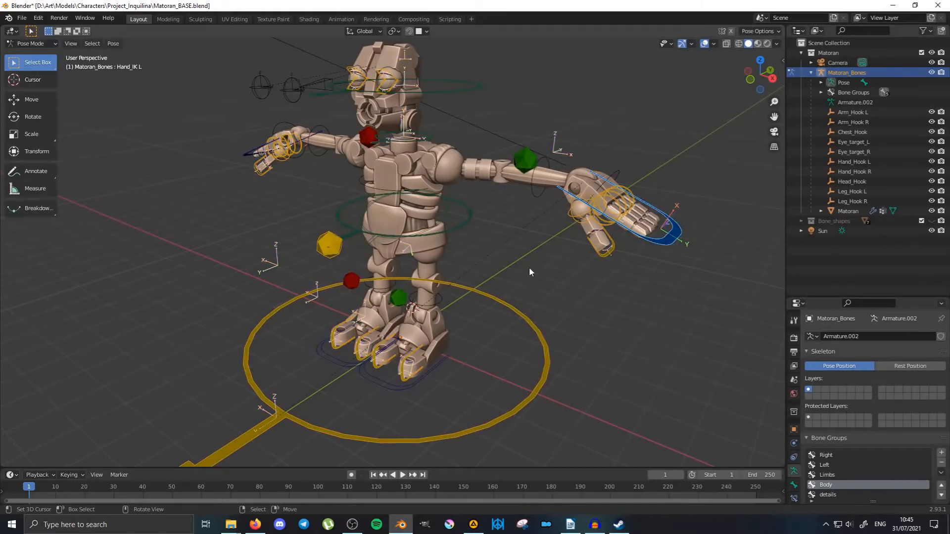
# Try to move the Hand_IK L bone toward the body, cancelling the move.
pyautogui.keyDown('shift'); pyautogui.moveTo(671, 262); pyautogui.dragTo(565, 285, button='middle'); pyautogui.keyUp('shift')
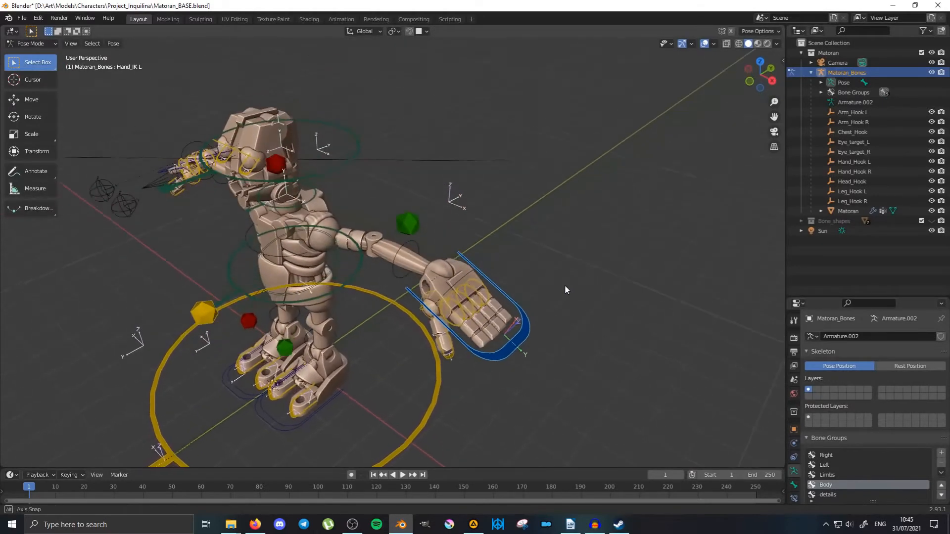
pyautogui.press('g')
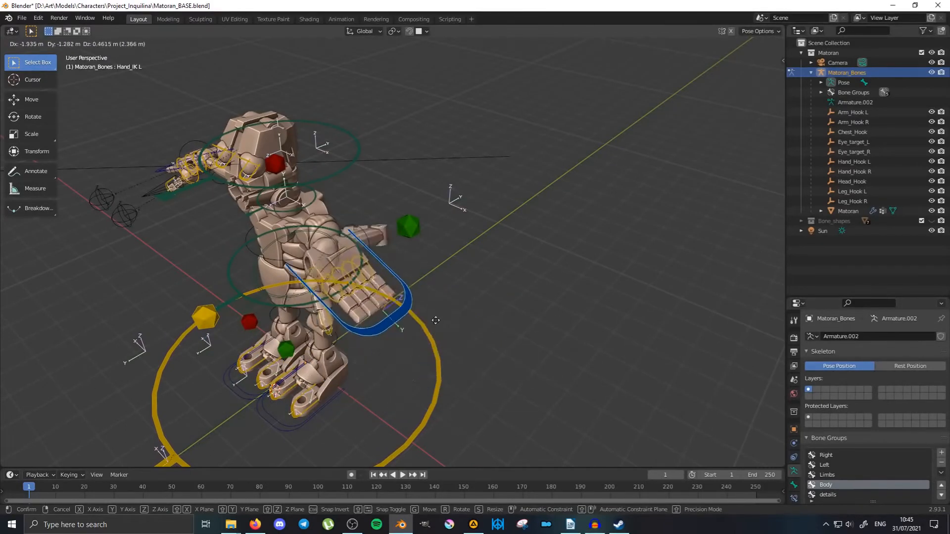
pyautogui.rightClick(503, 324)
# Try to rotate the Eyelid_Upper L bone of the character, cancelling the rotation.
pyautogui.moveTo(317, 252); pyautogui.dragTo(374, 214, button='middle')
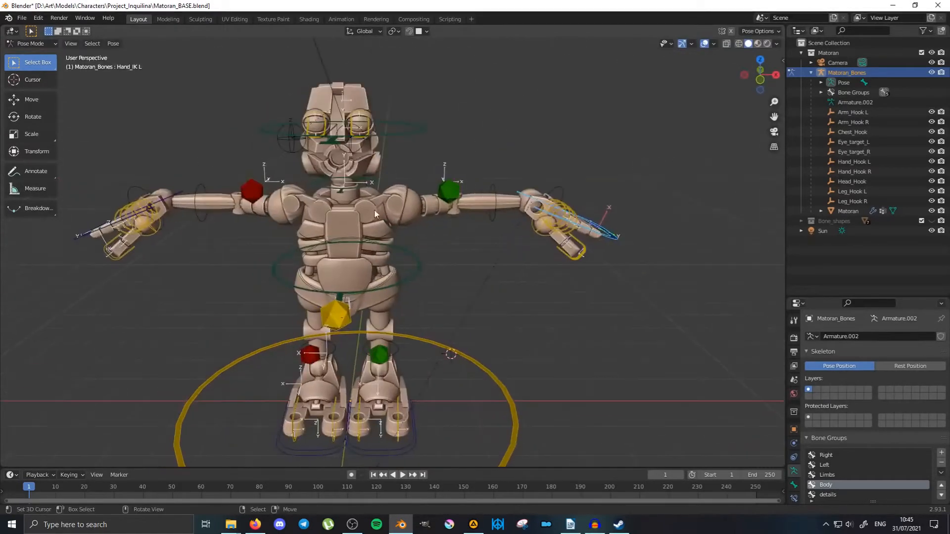
pyautogui.click(364, 119)
pyautogui.moveTo(364, 119); pyautogui.dragTo(443, 92, button='middle')
pyautogui.press('r')
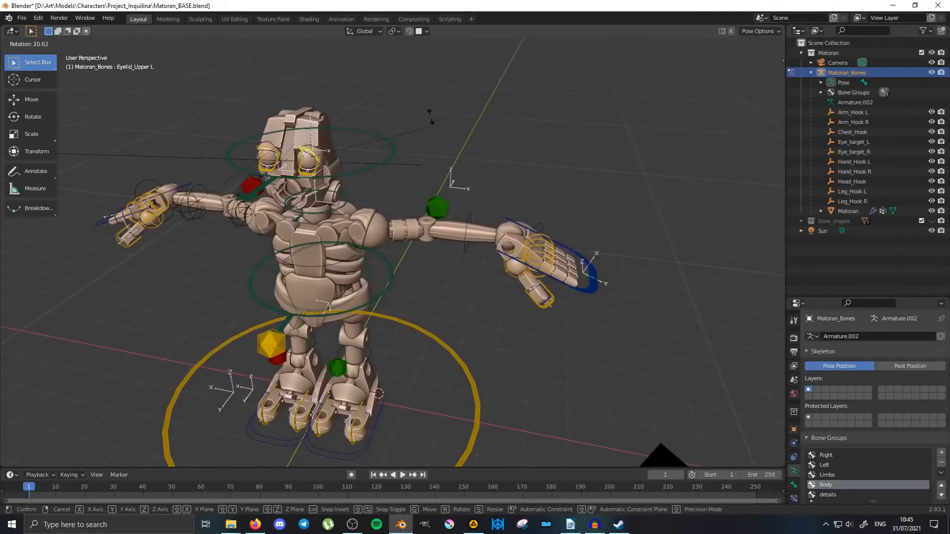
pyautogui.rightClick(413, 119)
pyautogui.moveTo(467, 332); pyautogui.dragTo(411, 293, button='middle')
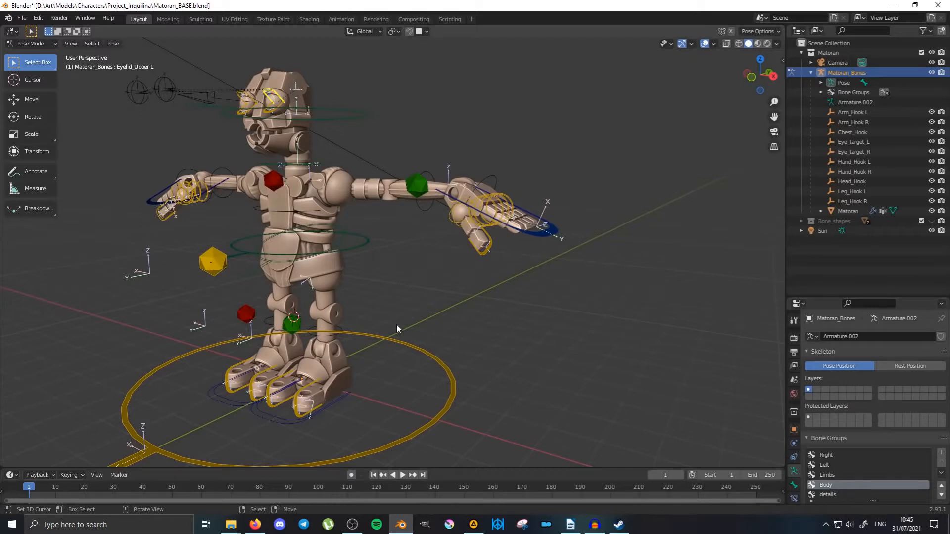
# Switch the Matoran_Bones armature from Pose Mode to Object Mode and look over the whole rig.
pyautogui.hotkey('ctrl', 'Tab')
pyautogui.click(319, 319)
pyautogui.scroll(-4, 319, 267)
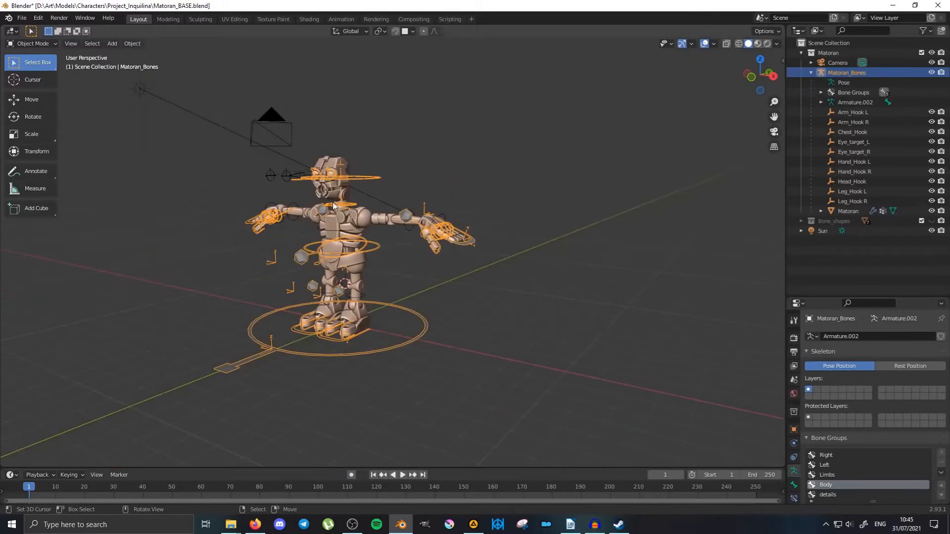
pyautogui.moveTo(334, 203); pyautogui.dragTo(366, 225, button='middle')
pyautogui.scroll(2, 425, 284)
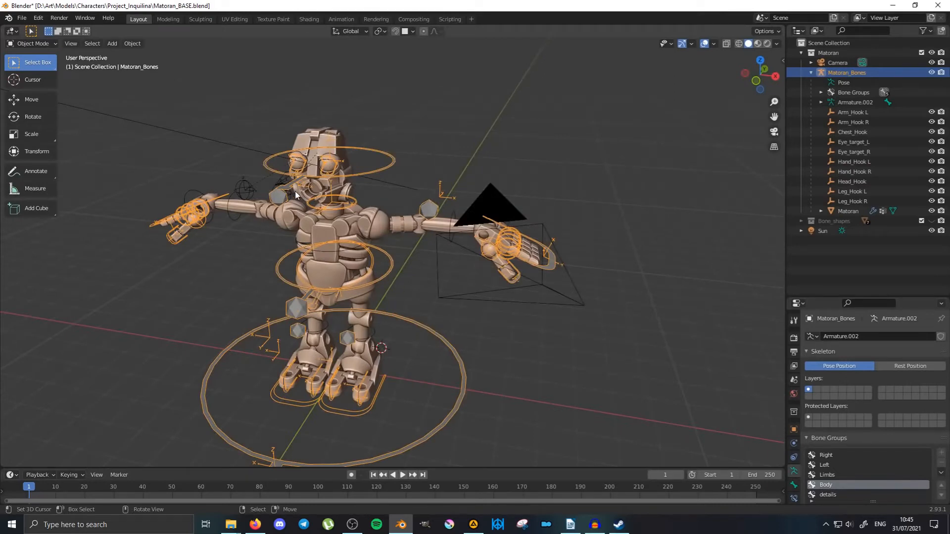
pyautogui.moveTo(450, 277); pyautogui.dragTo(431, 238, button='middle')
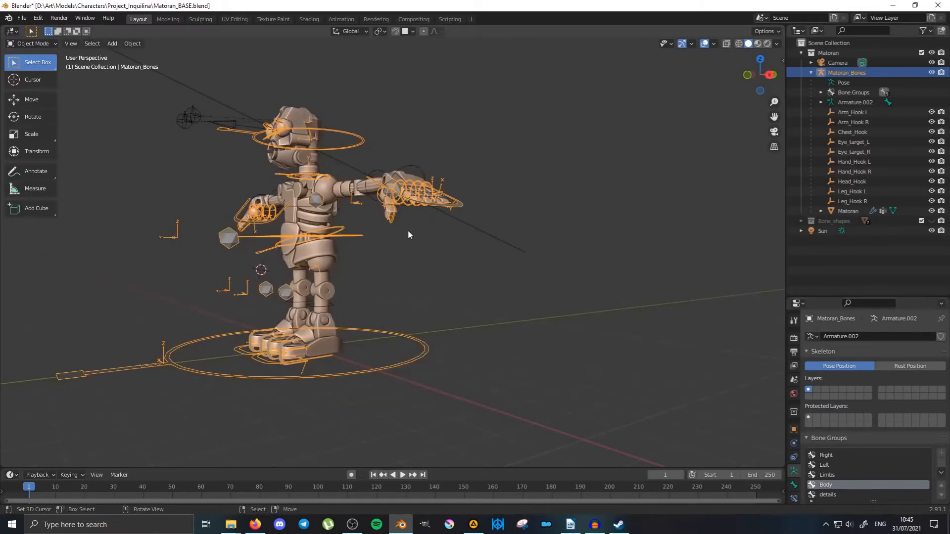
pyautogui.moveTo(400, 247); pyautogui.dragTo(503, 308, button='middle')
# Toggle the Matoran_Bones armature's viewport visibility several times, leaving the armature hidden.
pyautogui.press('h')
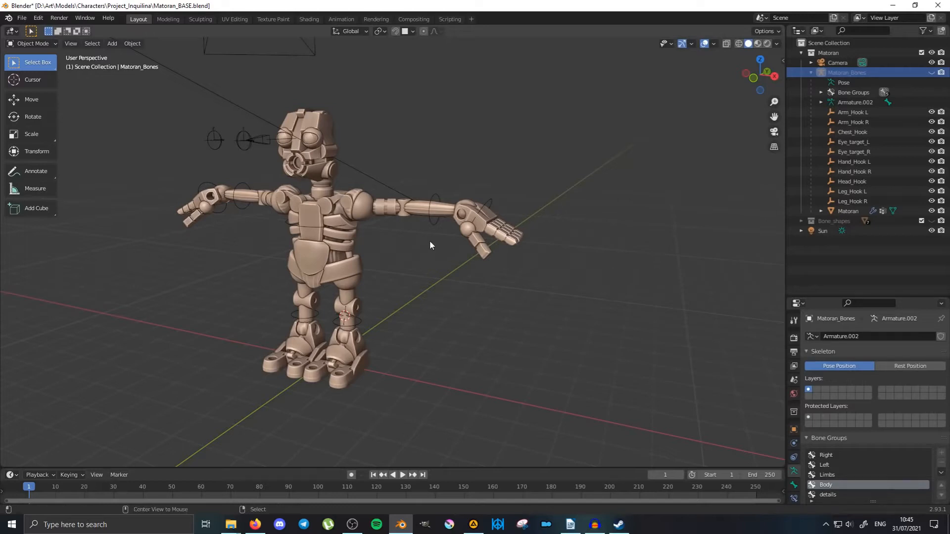
pyautogui.hotkey('alt', 'h')
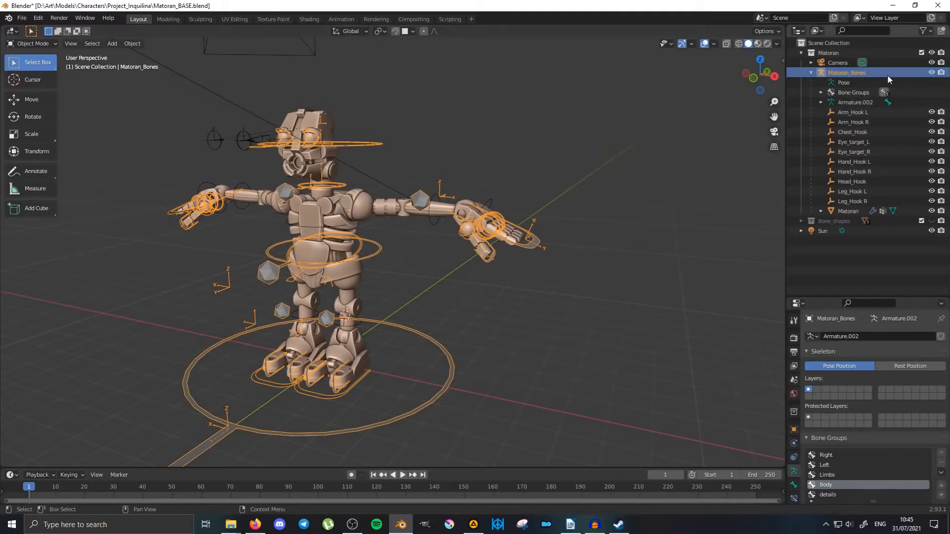
pyautogui.click(932, 72)
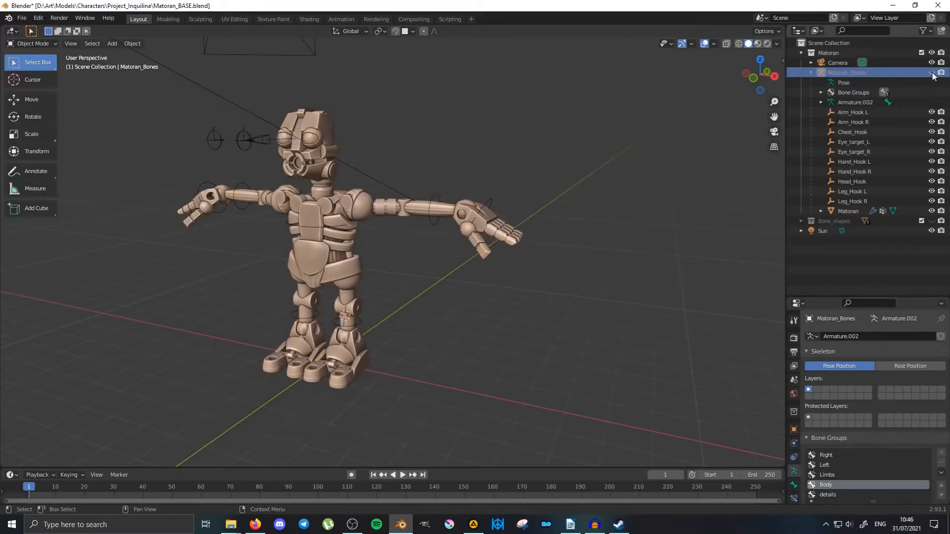
pyautogui.click(932, 73)
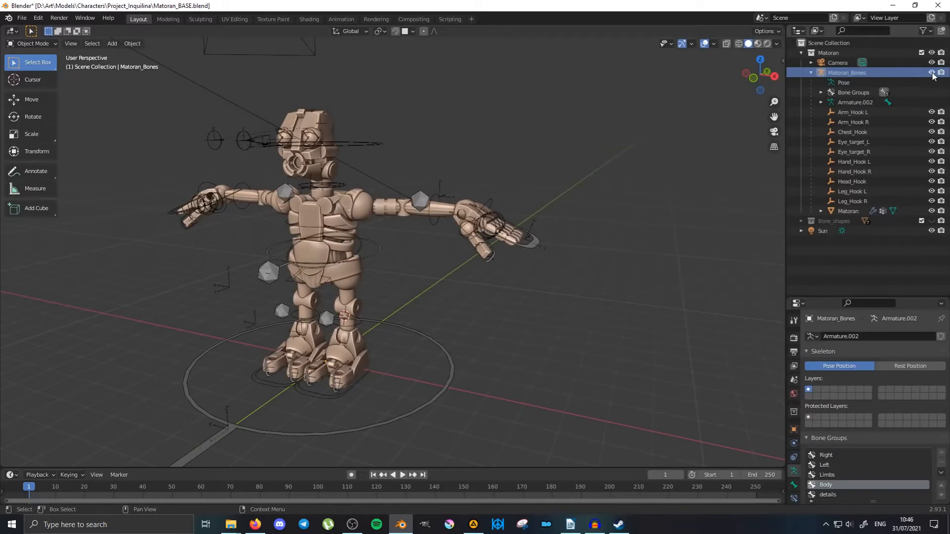
pyautogui.click(932, 73)
pyautogui.click(933, 74)
pyautogui.click(932, 73)
pyautogui.click(932, 73)
pyautogui.click(932, 73)
pyautogui.click(932, 74)
pyautogui.click(932, 73)
# Examine the character without its bones from the front and from several angles.
pyautogui.scroll(3, 356, 248)
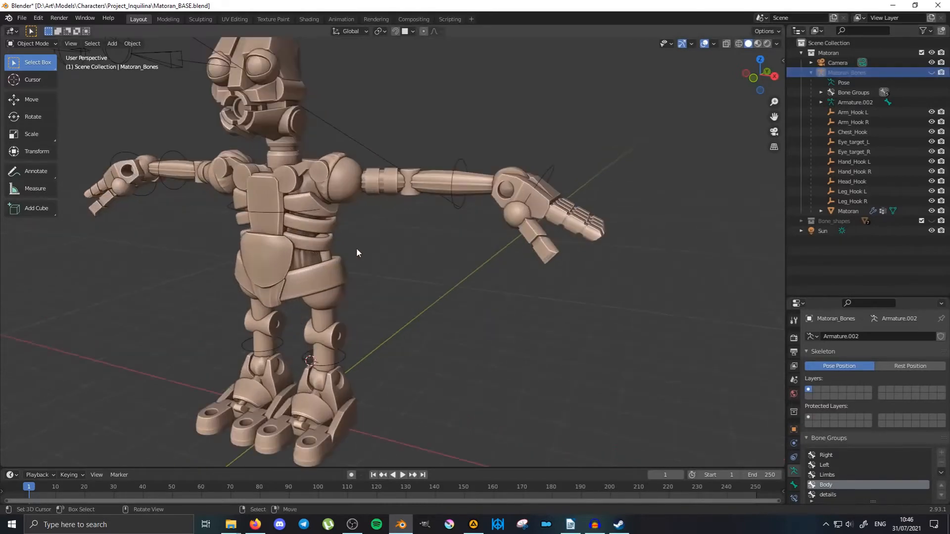
pyautogui.moveTo(356, 248); pyautogui.dragTo(381, 221, button='middle')
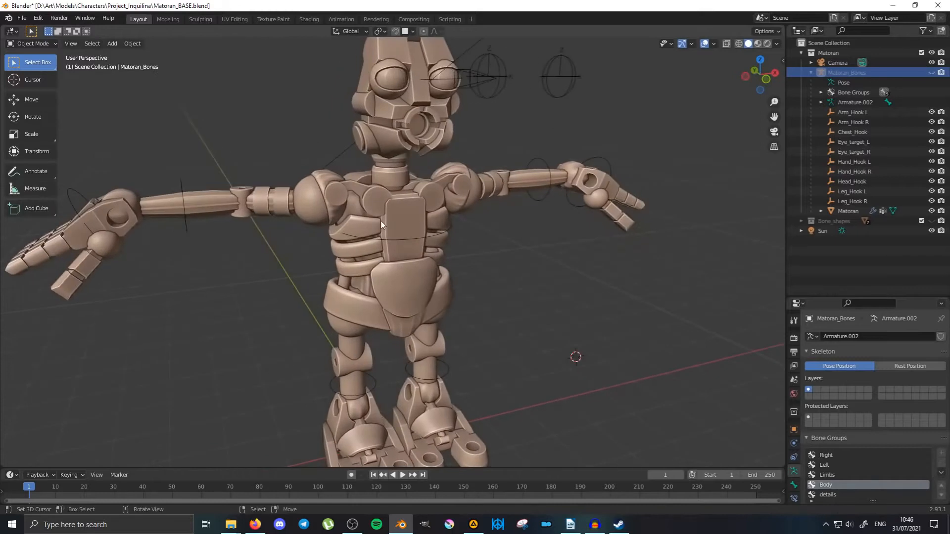
pyautogui.press('KP_1')
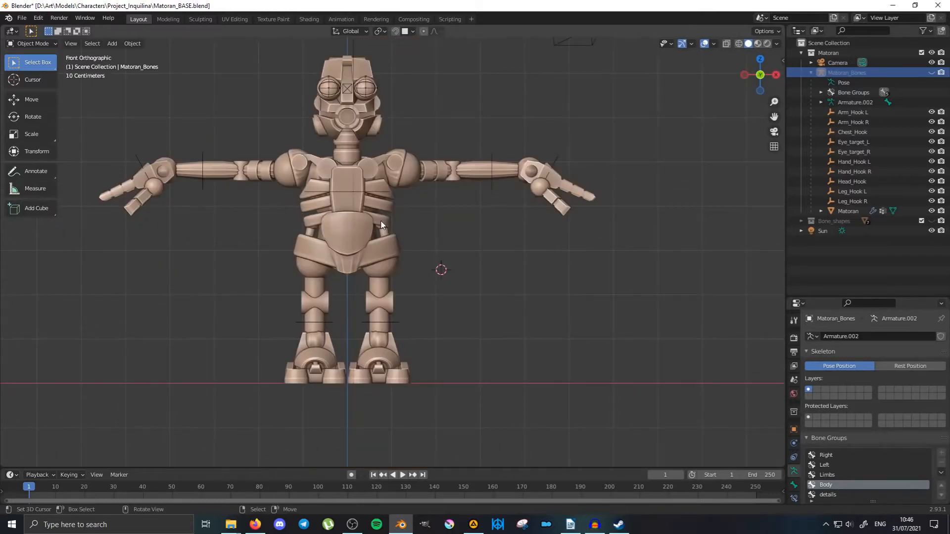
pyautogui.moveTo(381, 225); pyautogui.dragTo(362, 181, button='middle')
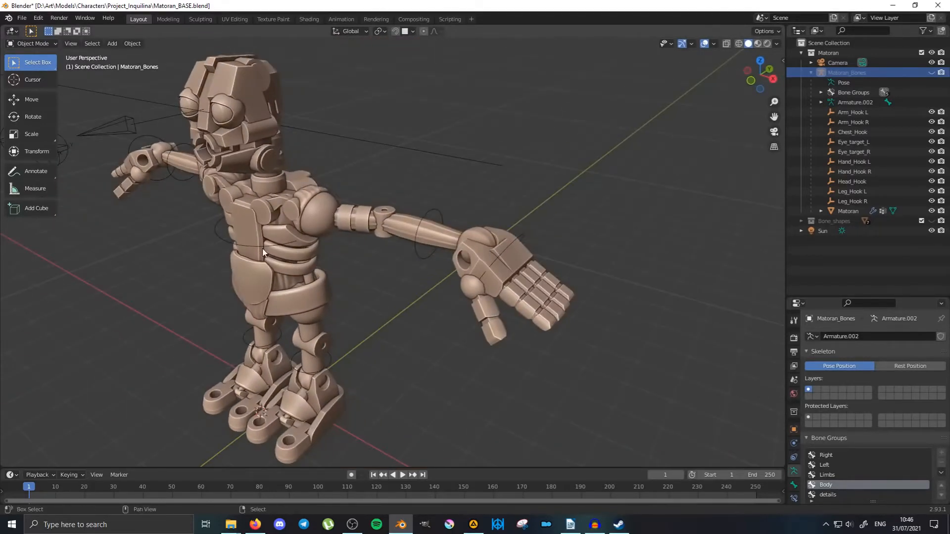
pyautogui.keyDown('shift'); pyautogui.moveTo(263, 248); pyautogui.dragTo(370, 193, button='middle'); pyautogui.keyUp('shift')
pyautogui.moveTo(478, 215); pyautogui.dragTo(456, 177, button='middle')
pyautogui.moveTo(436, 216); pyautogui.dragTo(477, 288, button='middle')
pyautogui.moveTo(356, 199); pyautogui.dragTo(398, 202, button='middle')
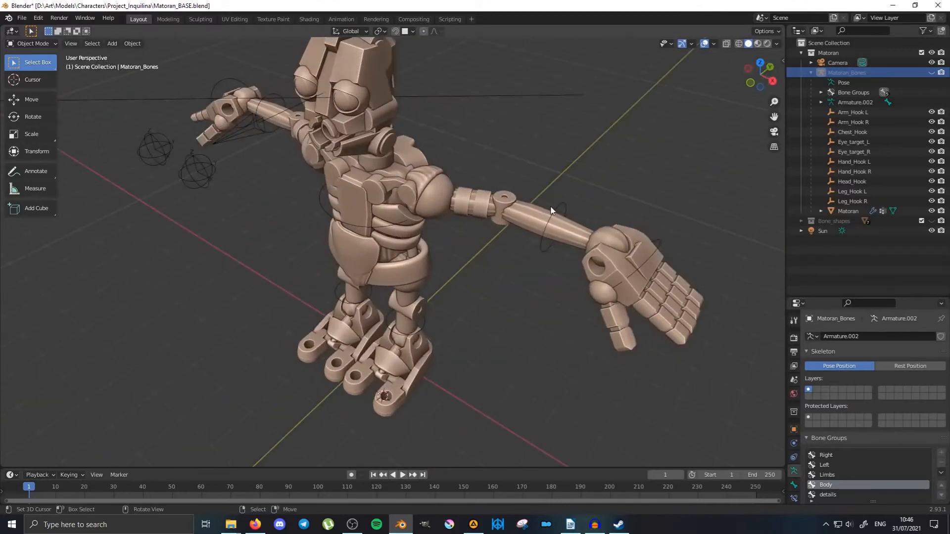
pyautogui.rightClick(552, 206)
pyautogui.moveTo(567, 218); pyautogui.dragTo(590, 231, button='middle')
# Select the Matoran body mesh and then the Hand_Hook L empty on the character's hand.
pyautogui.click(355, 198)
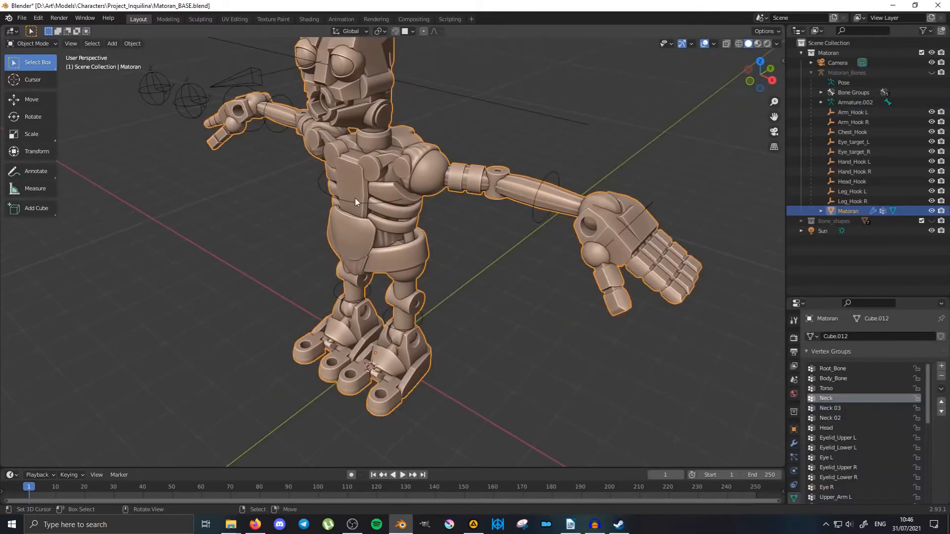
pyautogui.click(360, 202)
pyautogui.click(653, 201)
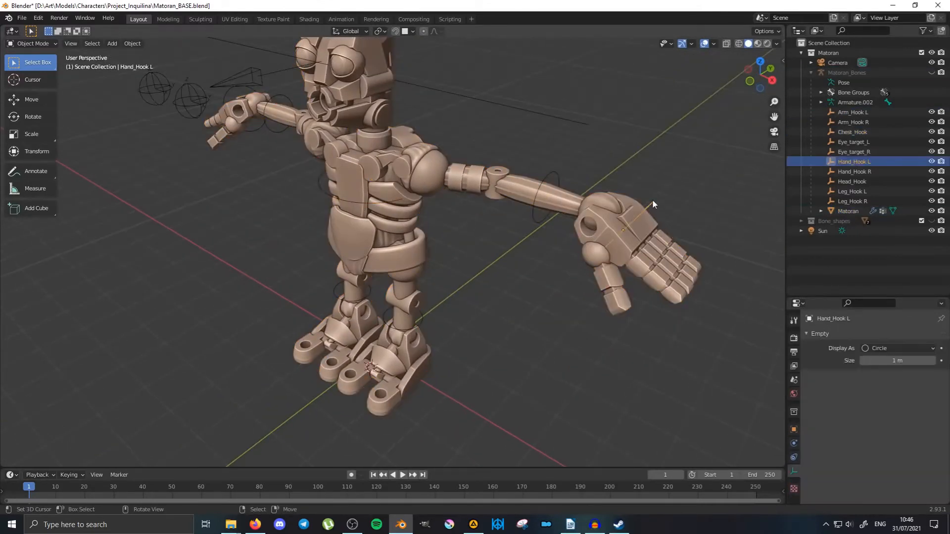
pyautogui.moveTo(338, 211); pyautogui.dragTo(418, 151, button='middle')
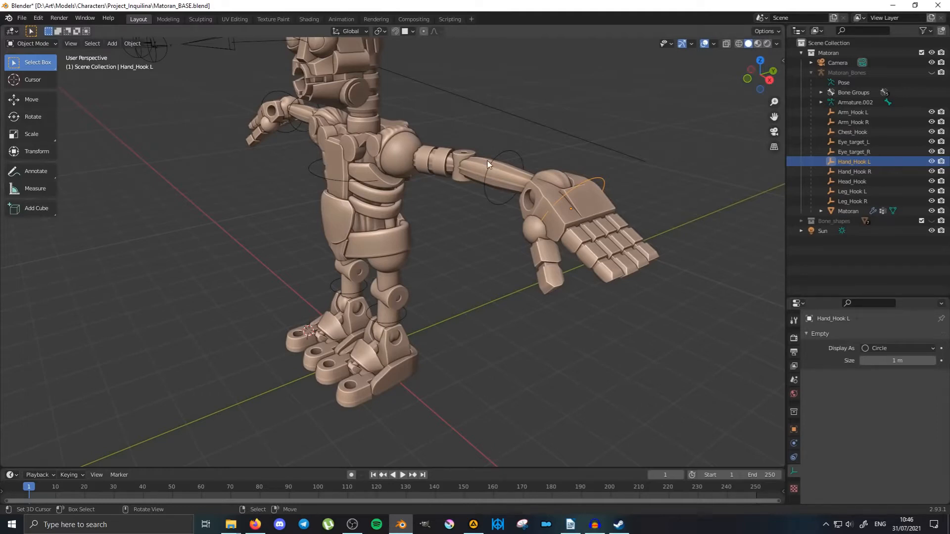
pyautogui.moveTo(487, 164); pyautogui.dragTo(441, 199, button='middle')
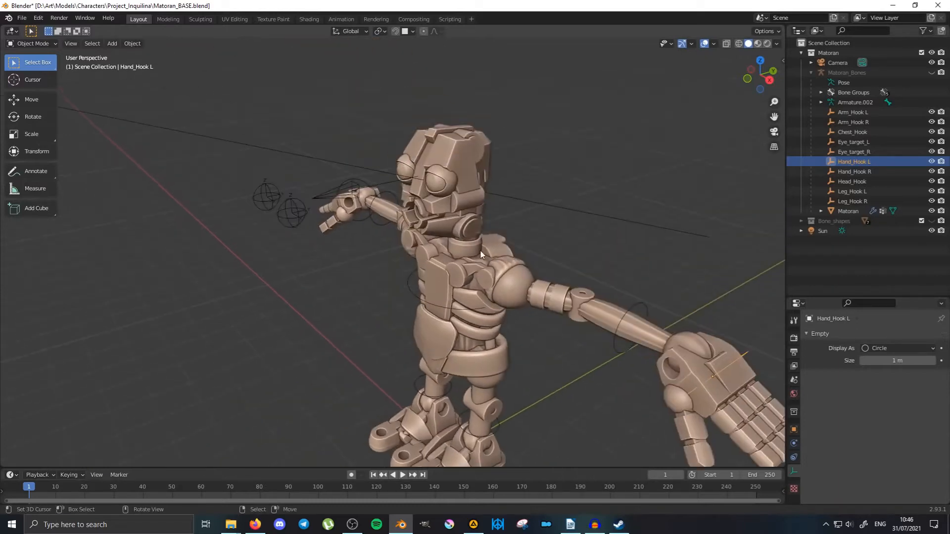
pyautogui.moveTo(556, 315); pyautogui.dragTo(446, 237, button='middle')
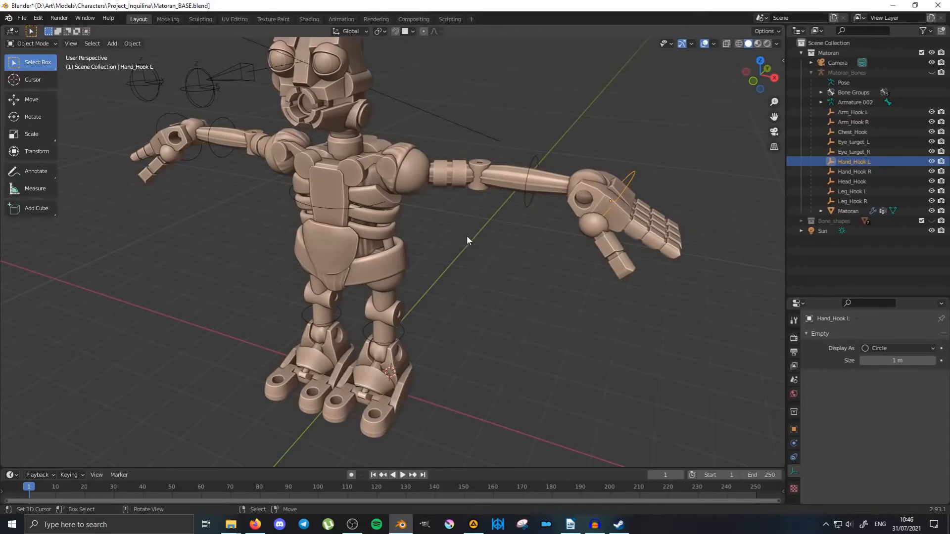
pyautogui.moveTo(467, 236); pyautogui.dragTo(424, 216, button='middle')
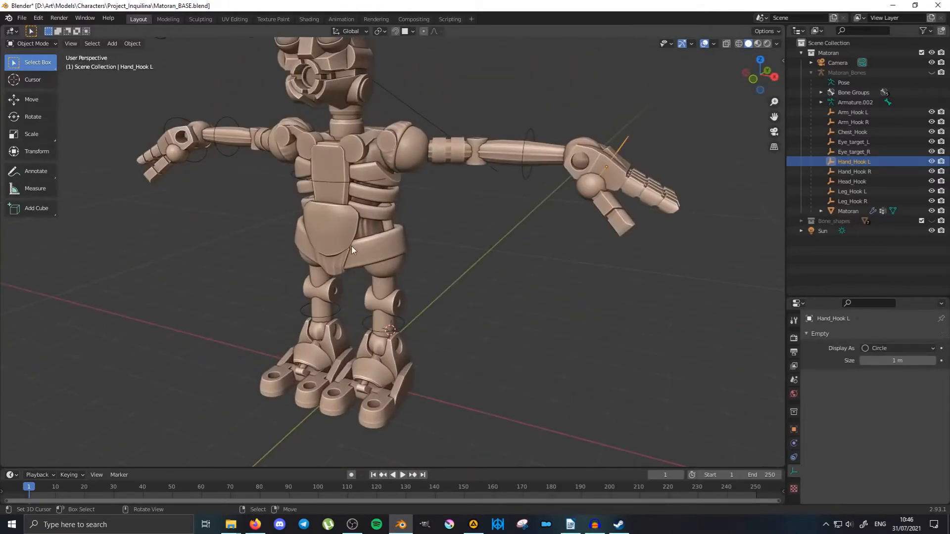
# Start an Append, go up to the Project_Inquilina folder and widen the file browser window.
pyautogui.click(26, 19)
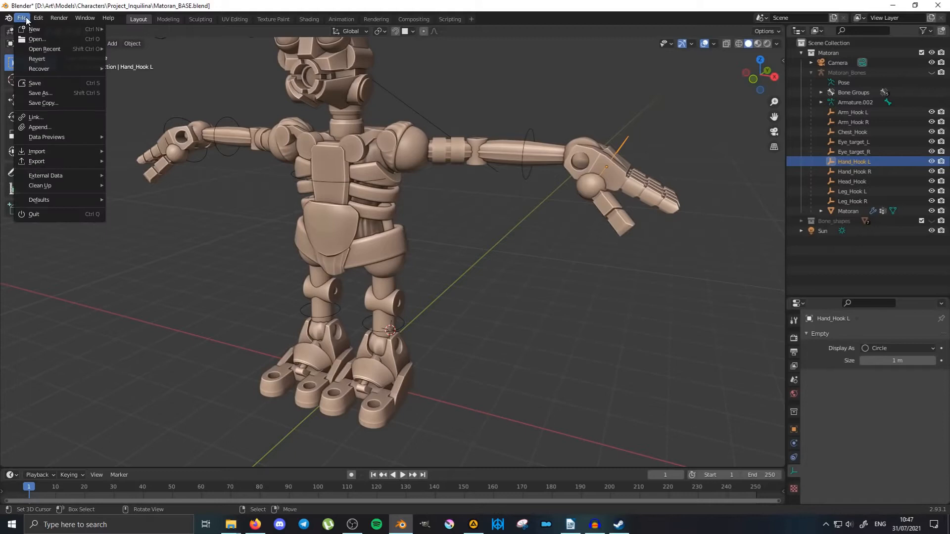
pyautogui.click(42, 124)
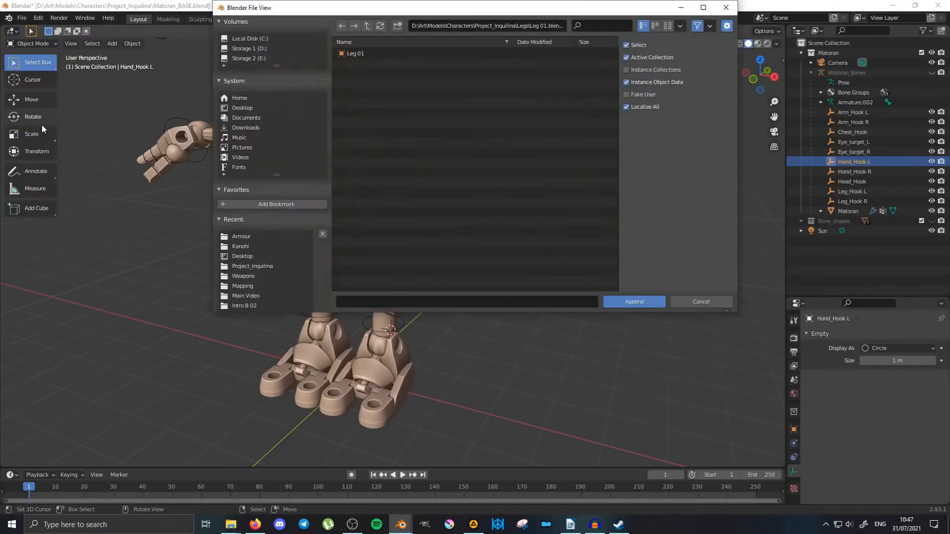
pyautogui.click(366, 27)
pyautogui.click(367, 26)
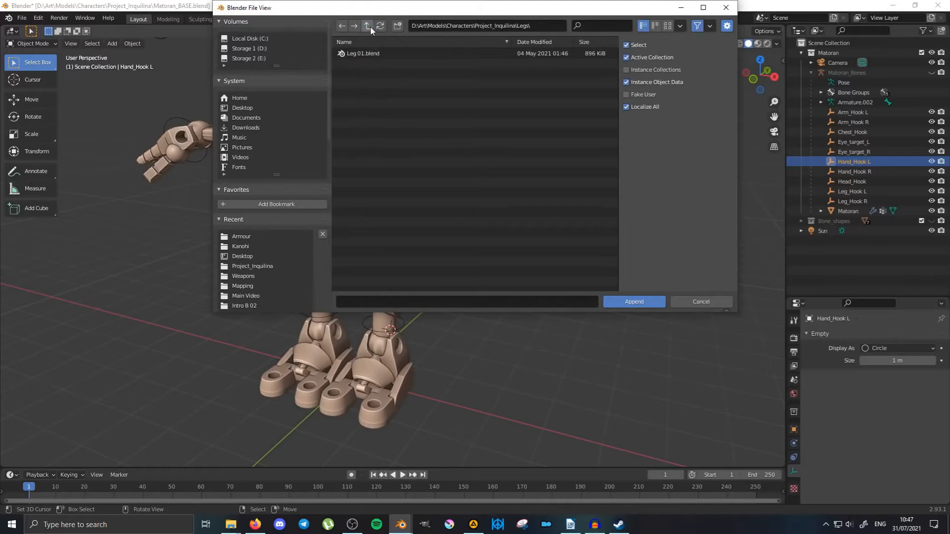
pyautogui.click(367, 26)
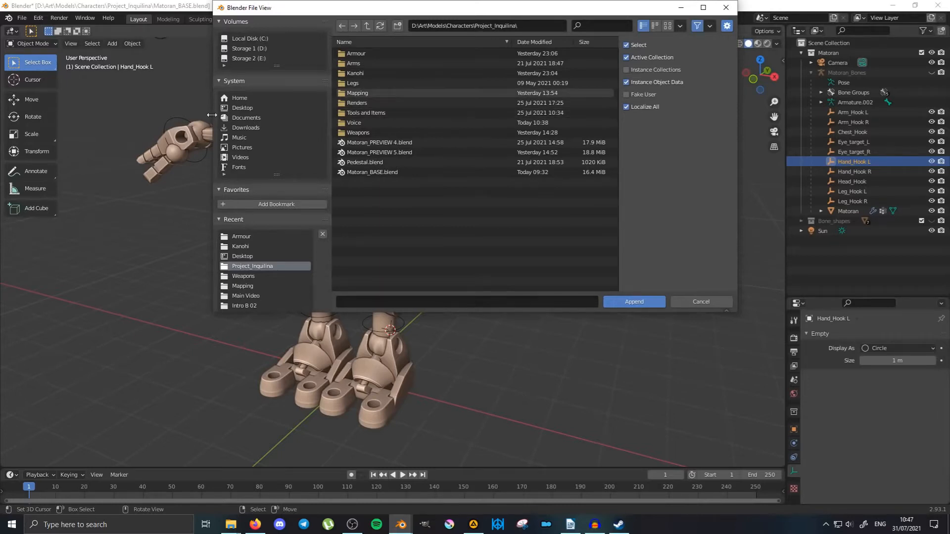
pyautogui.moveTo(208, 115); pyautogui.dragTo(168, 114)
pyautogui.scroll(-5, 215, 126)
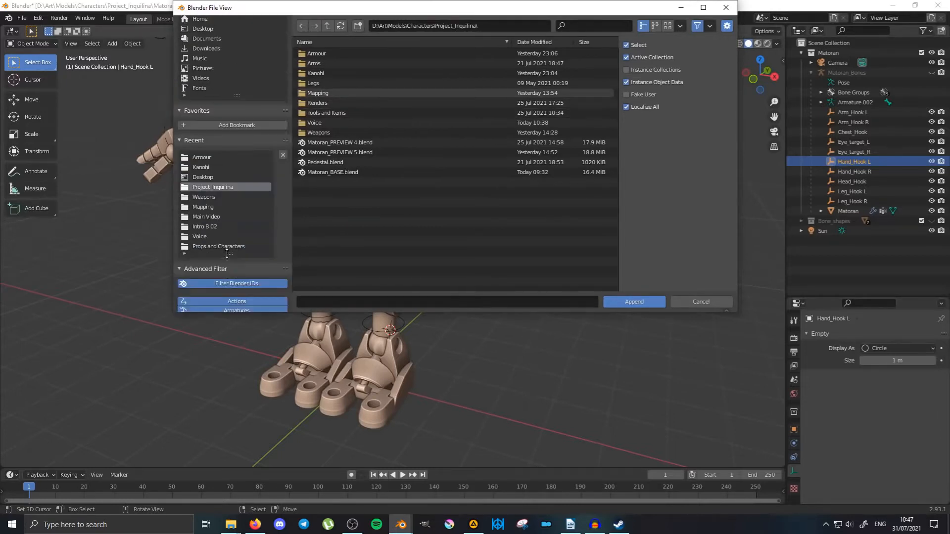
pyautogui.scroll(5, 228, 99)
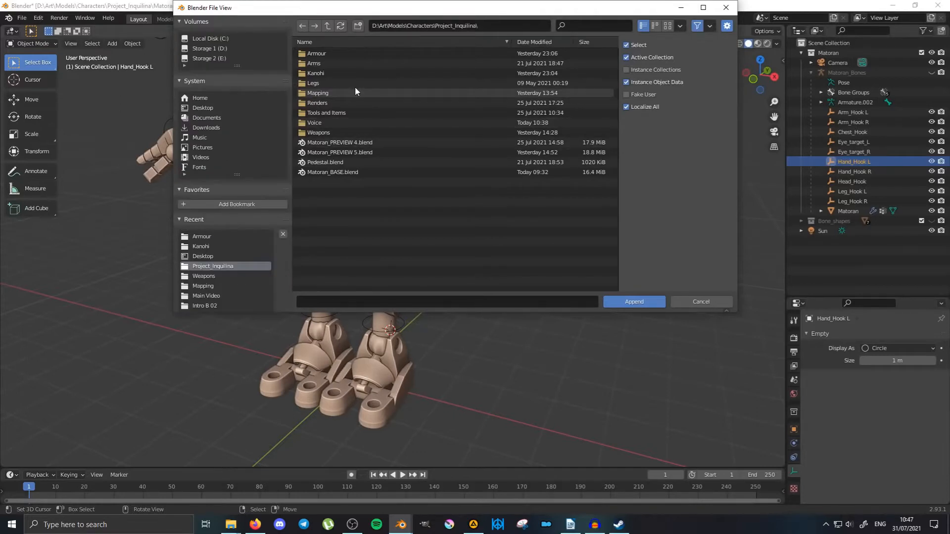
# Append the Armour 01 object from Armour 01.blend in the Armour folder.
pyautogui.click(341, 53)
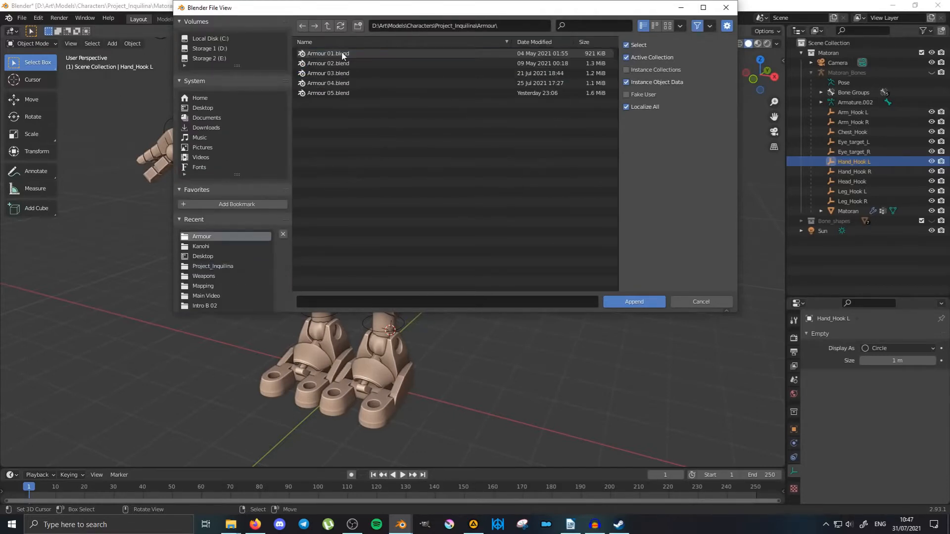
pyautogui.click(368, 52)
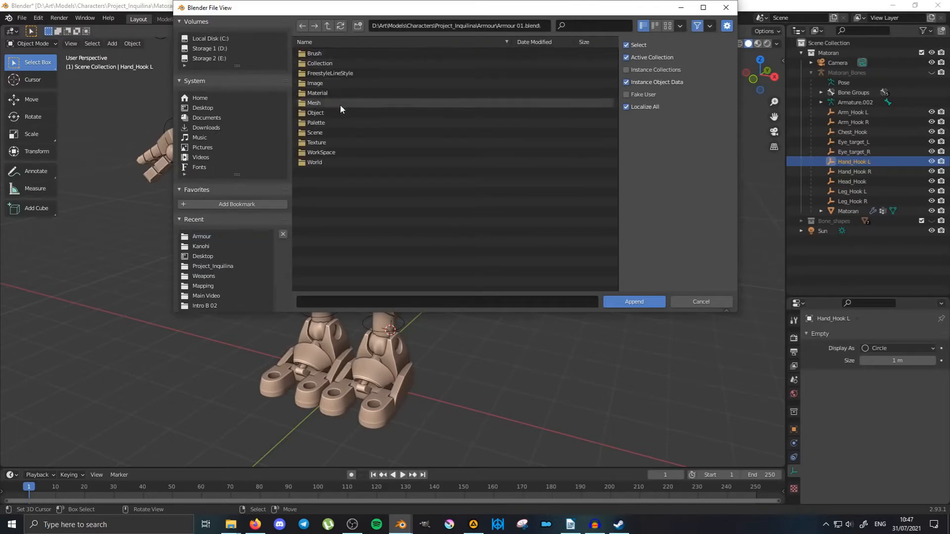
pyautogui.click(315, 113)
pyautogui.click(319, 55)
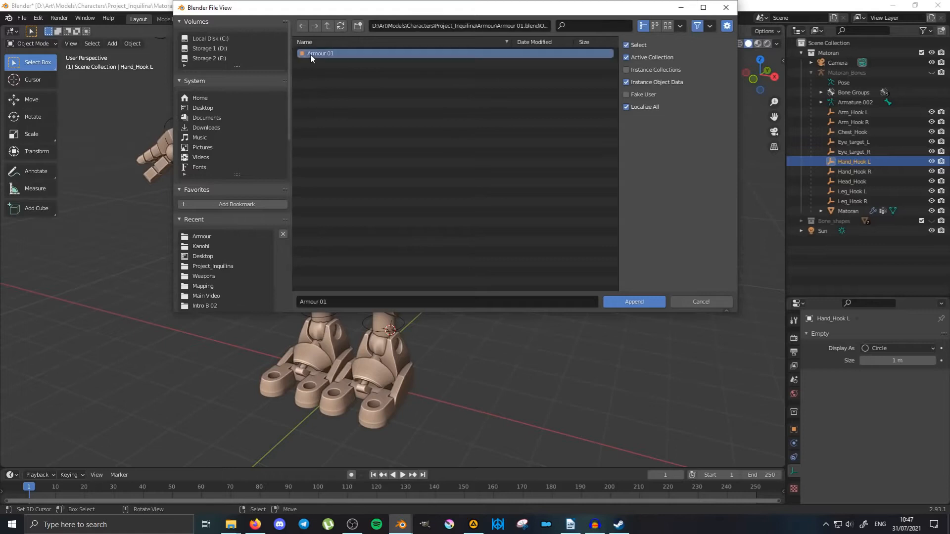
pyautogui.click(621, 302)
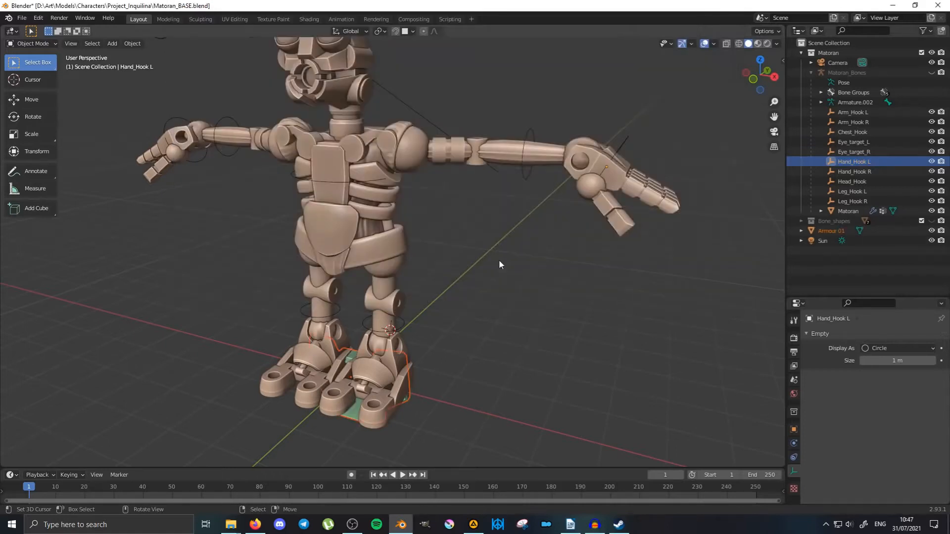
# Select Armour 01 and move it in right view to the front of the chest, about -0.95 m in Y and 4.4 m in Z.
pyautogui.moveTo(499, 260); pyautogui.dragTo(474, 185, button='middle')
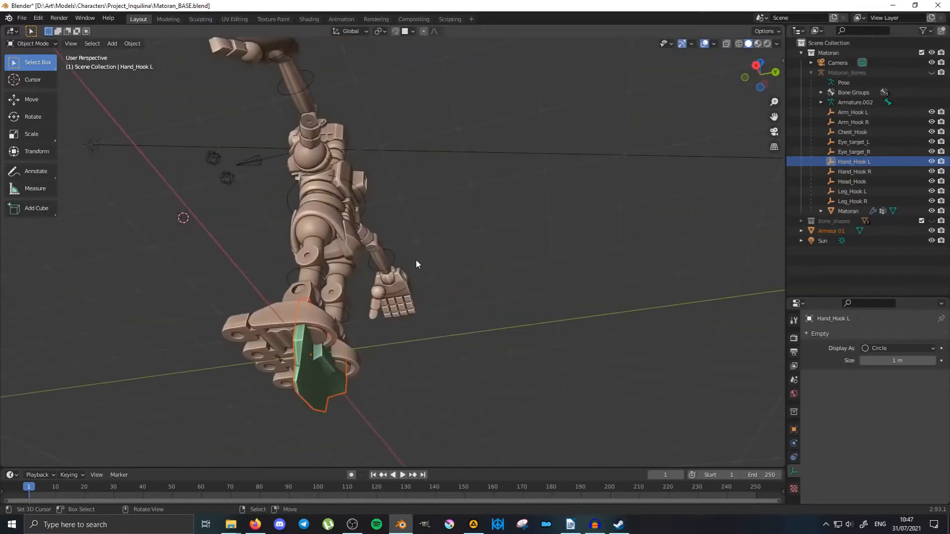
pyautogui.moveTo(415, 264); pyautogui.dragTo(420, 291, button='middle')
pyautogui.click(321, 390)
pyautogui.moveTo(310, 377); pyautogui.dragTo(395, 354, button='middle')
pyautogui.press('KP_3')
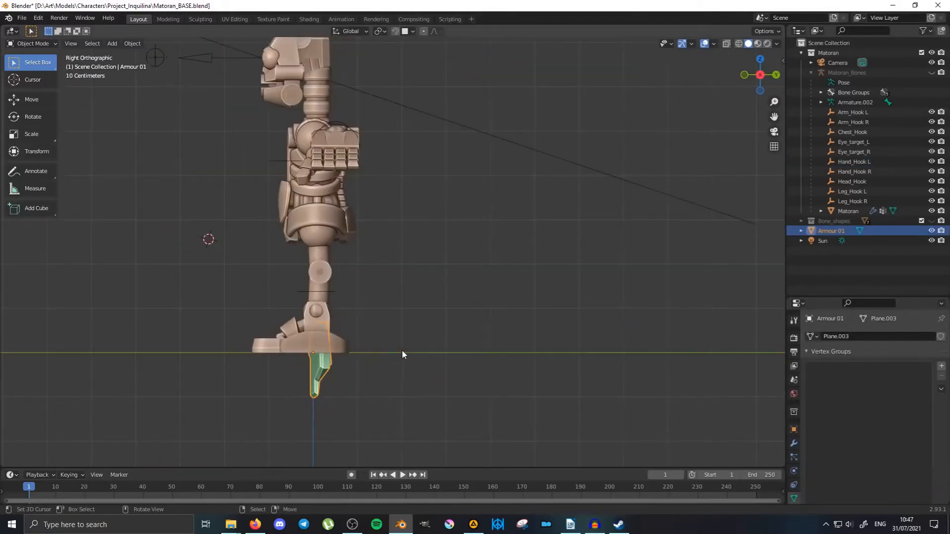
pyautogui.press('g')
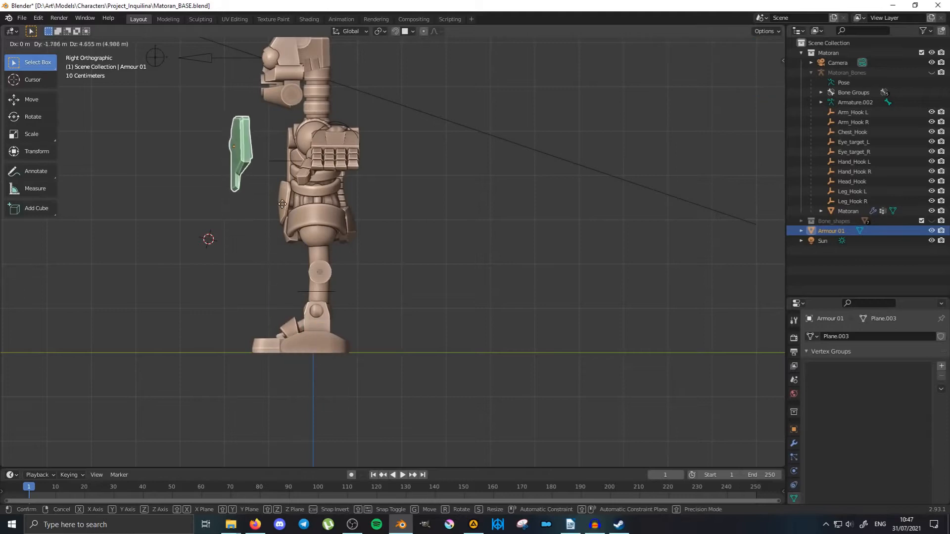
pyautogui.click(319, 216)
# Raise Armour 01 about 0.13 m along the global Z axis on the character's chest.
pyautogui.moveTo(319, 216); pyautogui.dragTo(379, 224, button='middle')
pyautogui.scroll(4, 312, 233)
pyautogui.moveTo(453, 283); pyautogui.dragTo(524, 293, button='middle')
pyautogui.press('g')
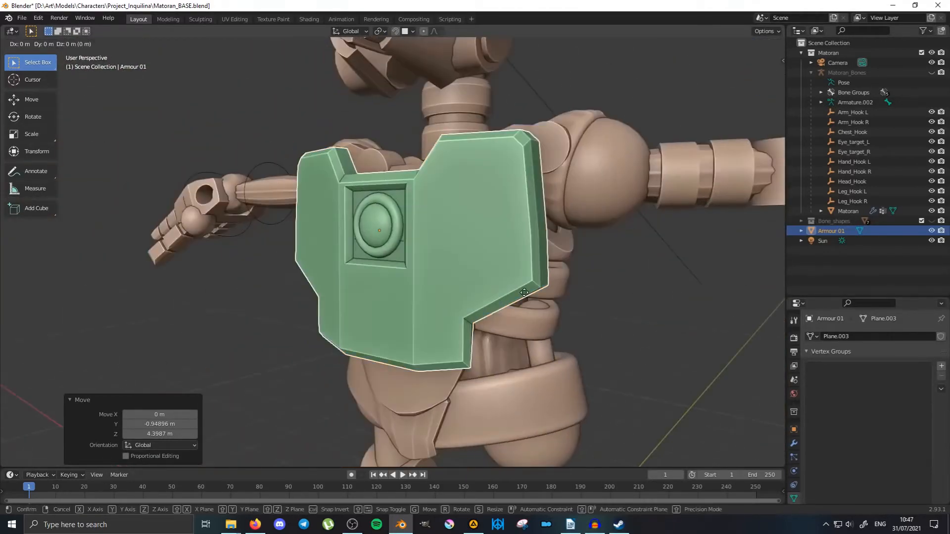
pyautogui.press('z')
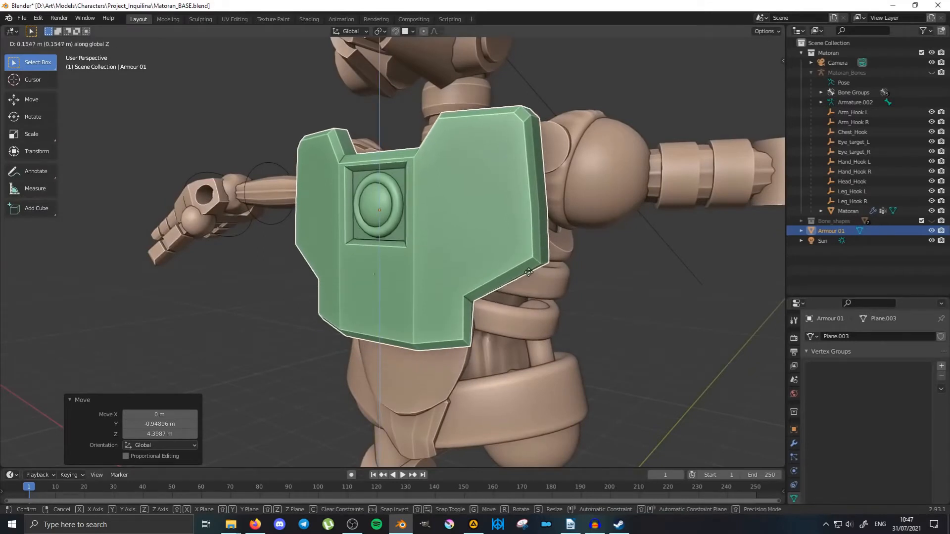
pyautogui.click(526, 277)
# Move Armour 01 about 0.04 m along the global Y axis, closer against the character's chest.
pyautogui.moveTo(526, 276); pyautogui.dragTo(405, 260, button='middle')
pyautogui.moveTo(445, 233); pyautogui.dragTo(484, 265, button='middle')
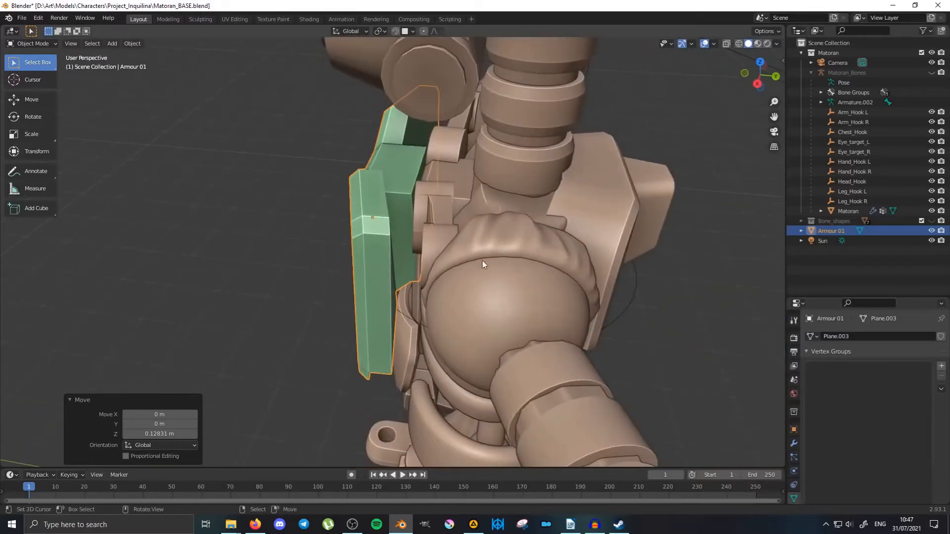
pyautogui.press('g')
pyautogui.press('y')
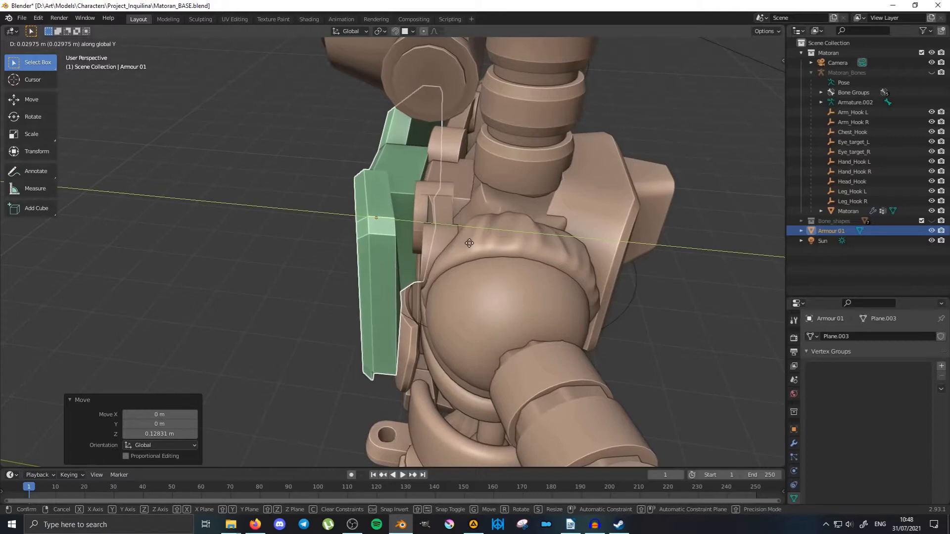
pyautogui.click(471, 247)
pyautogui.moveTo(471, 248); pyautogui.dragTo(514, 239, button='middle')
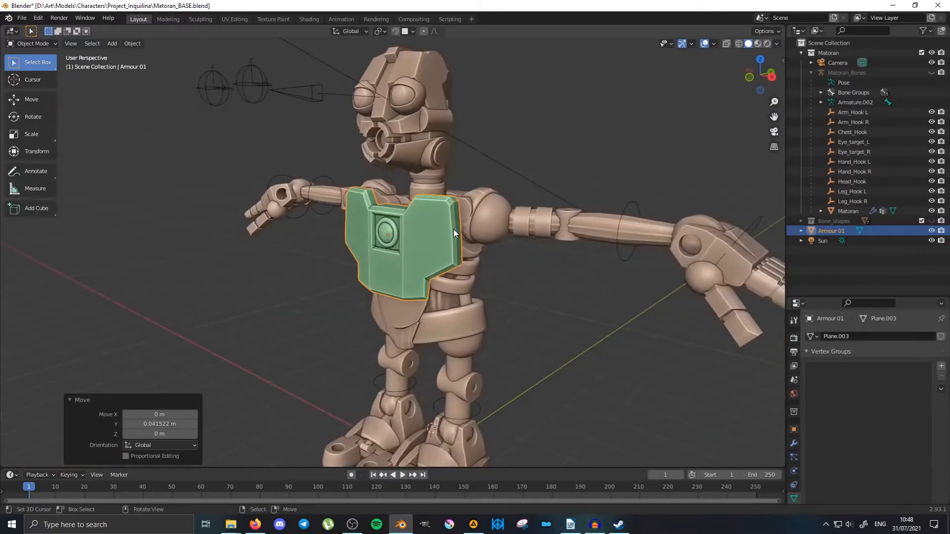
# Parent Armour 01 to the Chest_Hook empty using the Object option.
pyautogui.moveTo(487, 186); pyautogui.dragTo(448, 214, button='middle')
pyautogui.scroll(3, 372, 251)
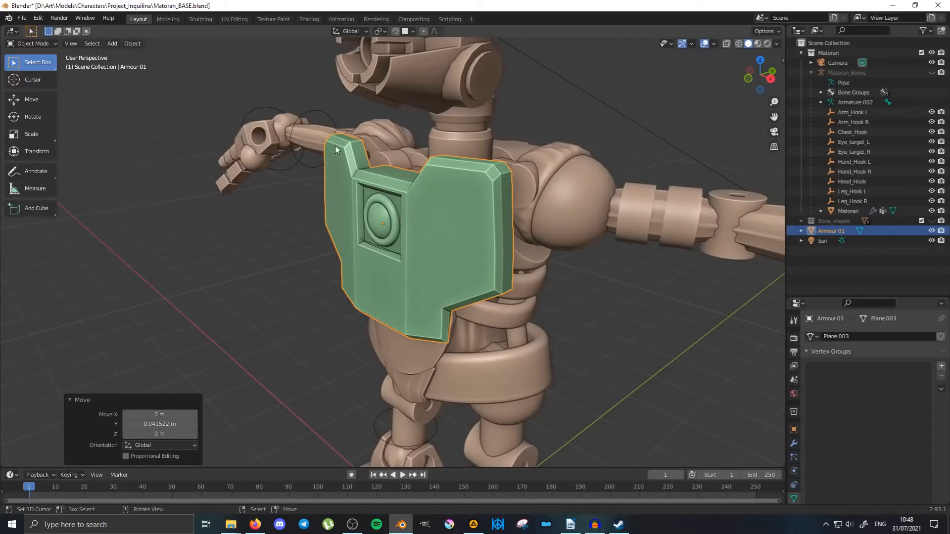
pyautogui.moveTo(631, 219); pyautogui.dragTo(565, 209, button='middle')
pyautogui.moveTo(638, 244); pyautogui.dragTo(621, 297, button='middle')
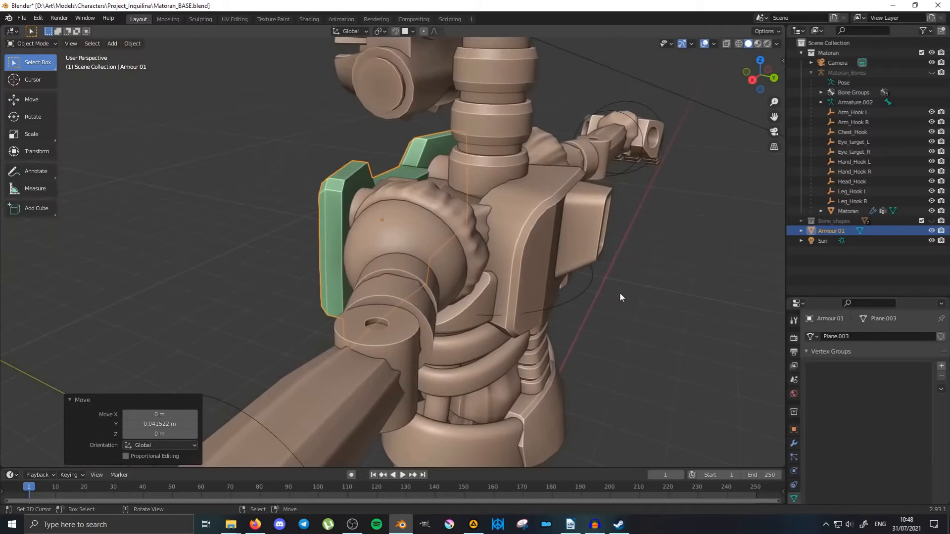
pyautogui.keyDown('shift'); pyautogui.click(587, 284); pyautogui.keyUp('shift')
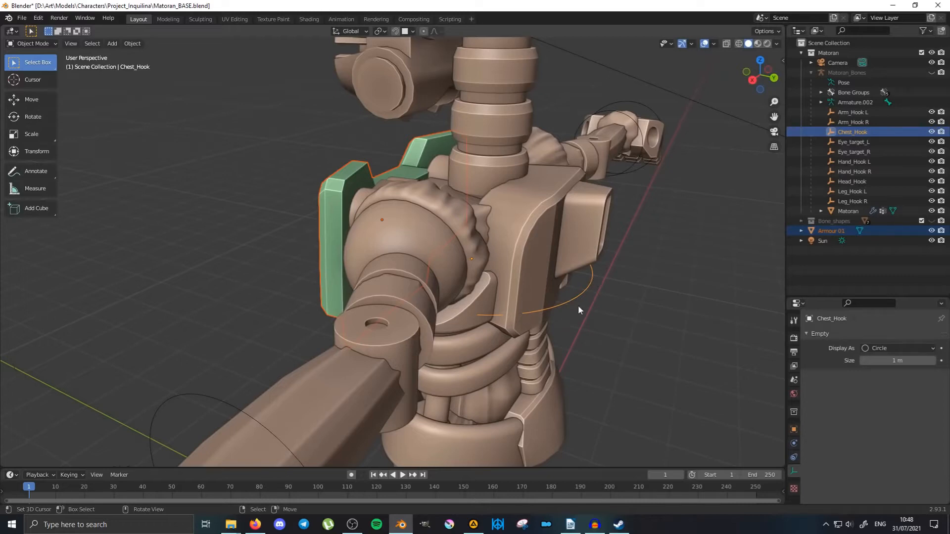
pyautogui.hotkey('ctrl', 'p')
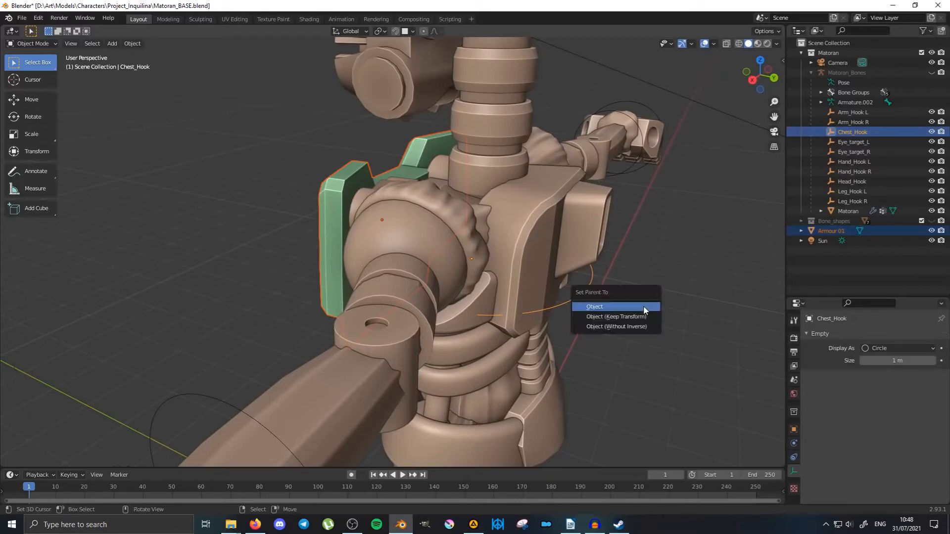
pyautogui.click(615, 308)
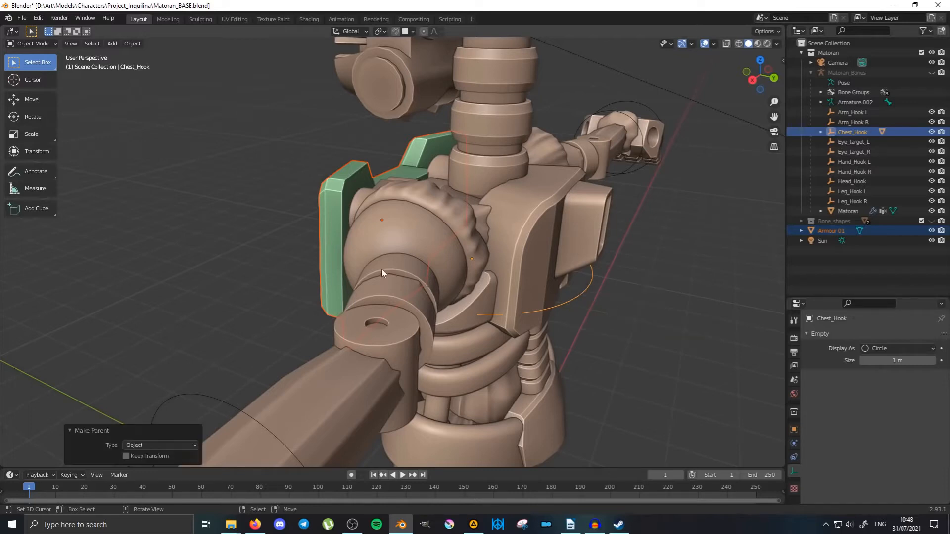
# Select only Chest_Hook and try moving it to test whether Armour 01 follows, then cancel the move.
pyautogui.moveTo(382, 272); pyautogui.dragTo(515, 325, button='middle')
pyautogui.click(426, 196)
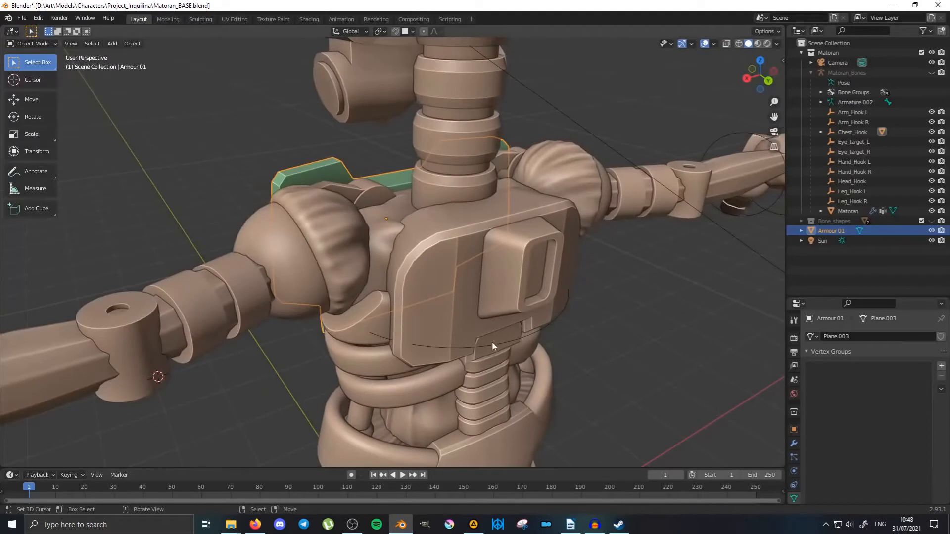
pyautogui.click(532, 331)
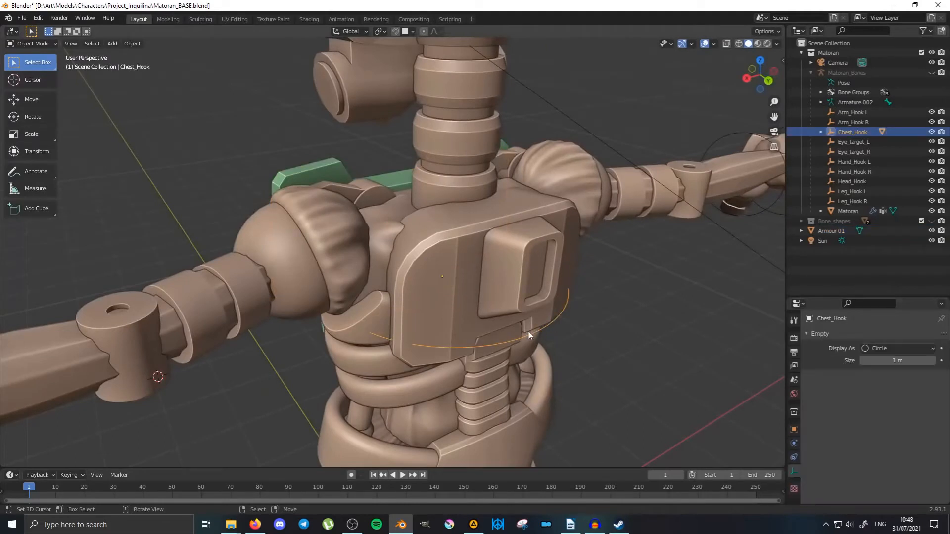
pyautogui.moveTo(451, 319); pyautogui.dragTo(595, 283, button='middle')
pyautogui.press('g')
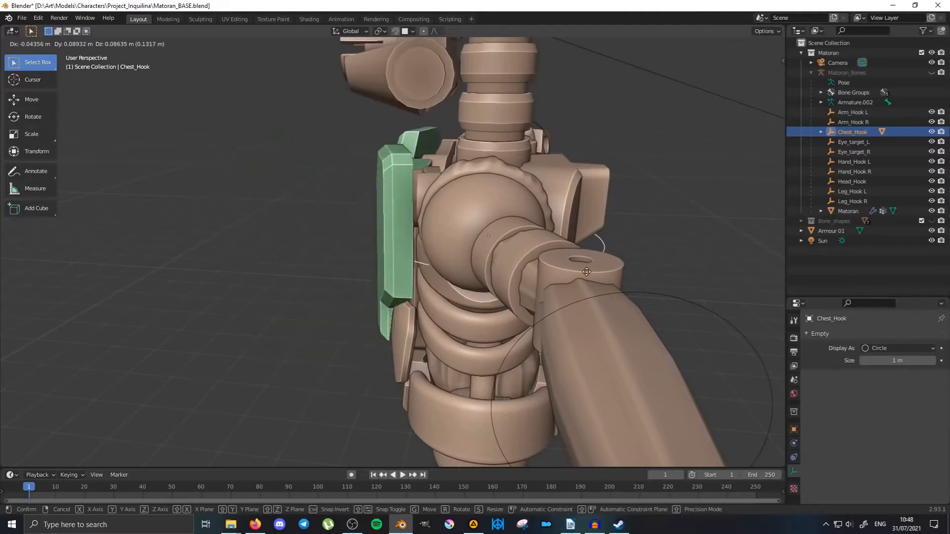
pyautogui.click(630, 316)
pyautogui.moveTo(630, 316); pyautogui.dragTo(601, 305, button='middle')
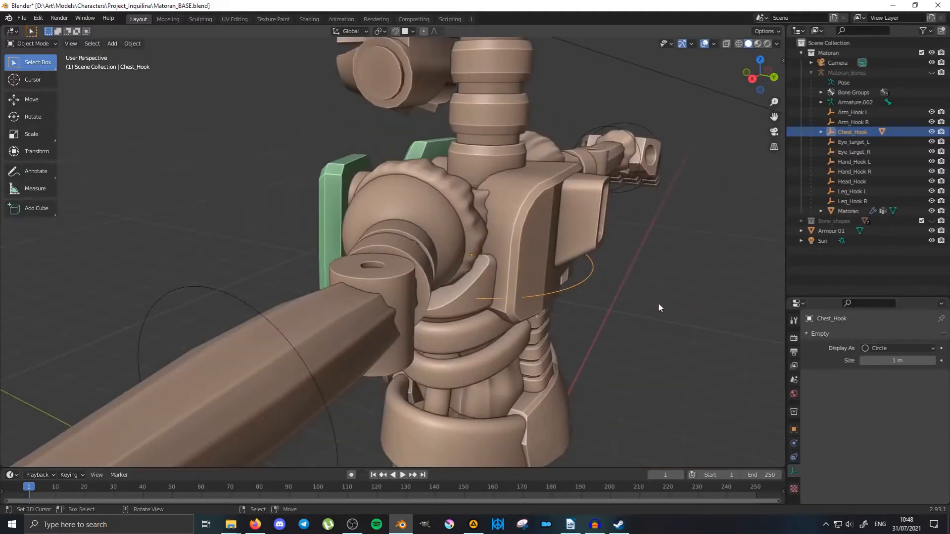
# Examine the fit of the chest armour and the position of Chest_Hook from several sides of the torso.
pyautogui.moveTo(455, 247); pyautogui.dragTo(552, 264, button='middle')
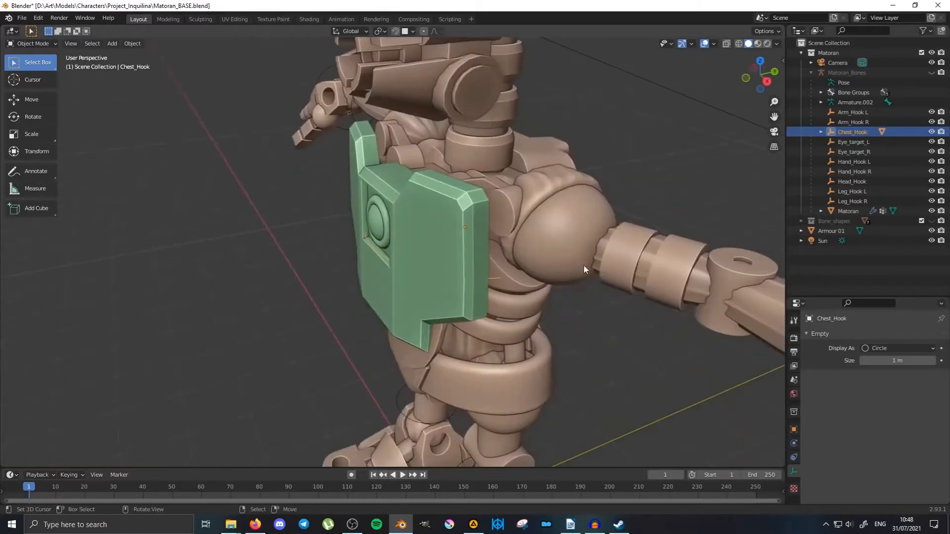
pyautogui.moveTo(596, 289); pyautogui.dragTo(522, 278, button='middle')
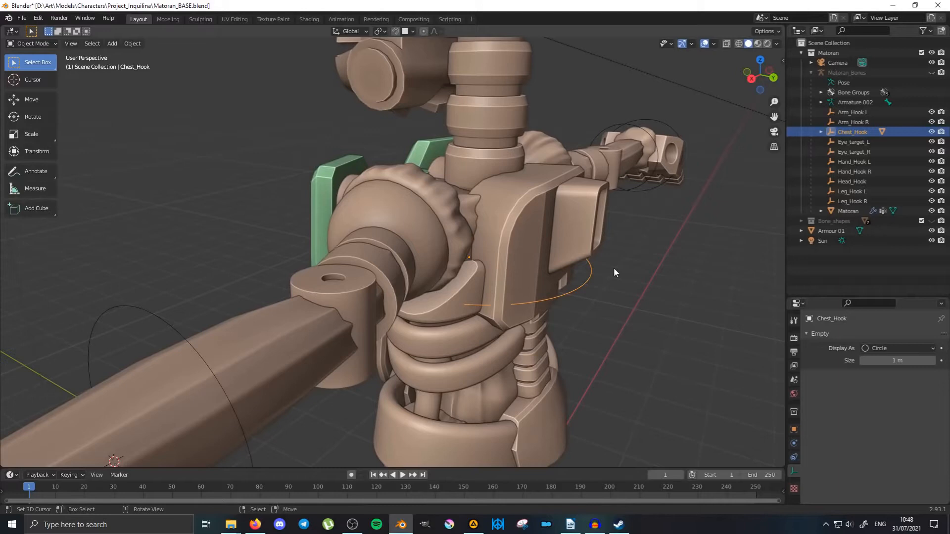
pyautogui.moveTo(343, 222); pyautogui.dragTo(429, 238, button='middle')
pyautogui.scroll(4, 456, 212)
pyautogui.moveTo(494, 189); pyautogui.dragTo(568, 251, button='middle')
pyautogui.moveTo(313, 212); pyautogui.dragTo(461, 248, button='middle')
pyautogui.scroll(-5, 430, 245)
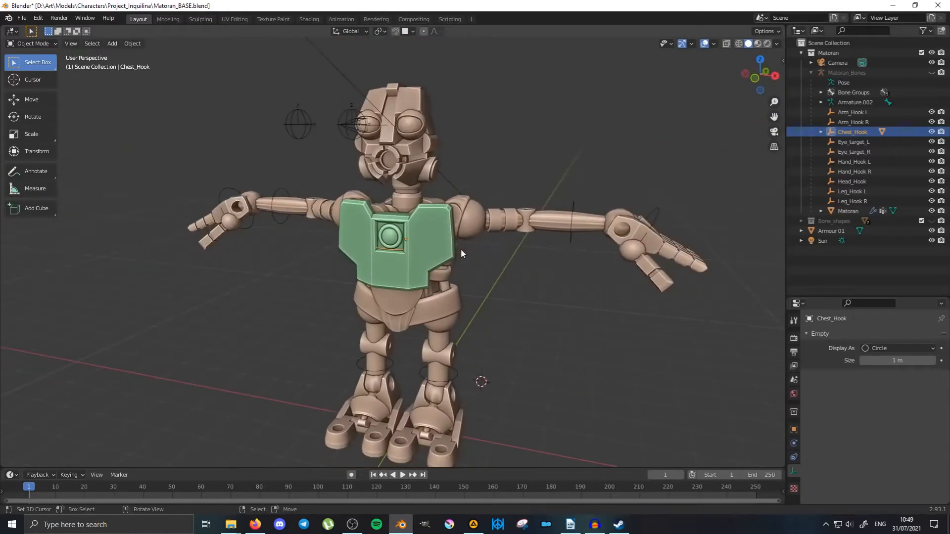
# Show the lower legs in front view, start an Append and go up to the Project_Inquilina folder.
pyautogui.press('KP_1')
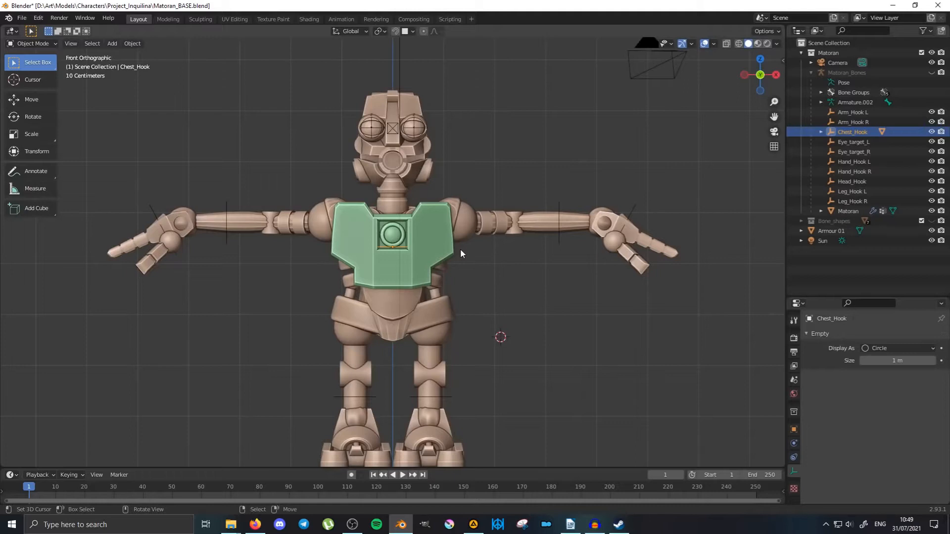
pyautogui.scroll(-2, 460, 249)
pyautogui.keyDown('shift'); pyautogui.moveTo(432, 328); pyautogui.dragTo(401, 235, button='middle'); pyautogui.keyUp('shift')
pyautogui.scroll(5, 398, 244)
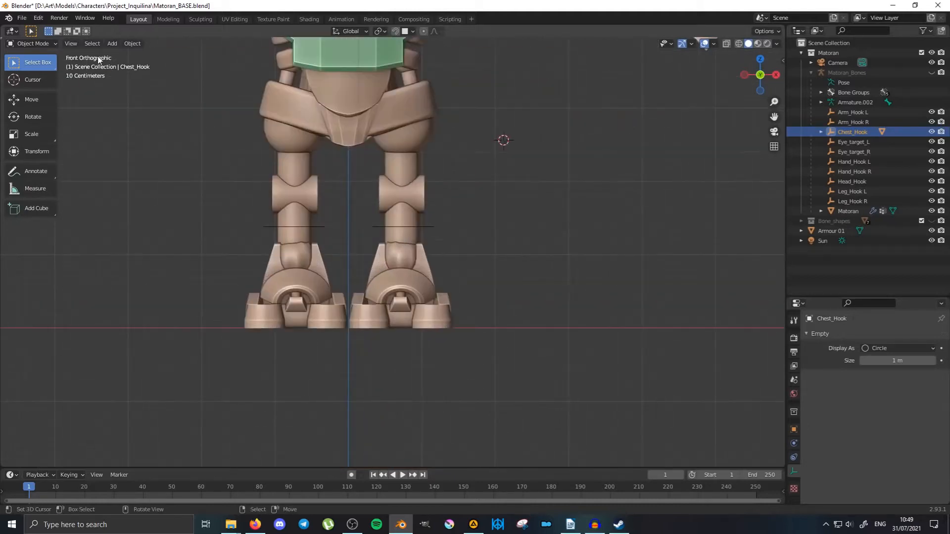
pyautogui.click(22, 18)
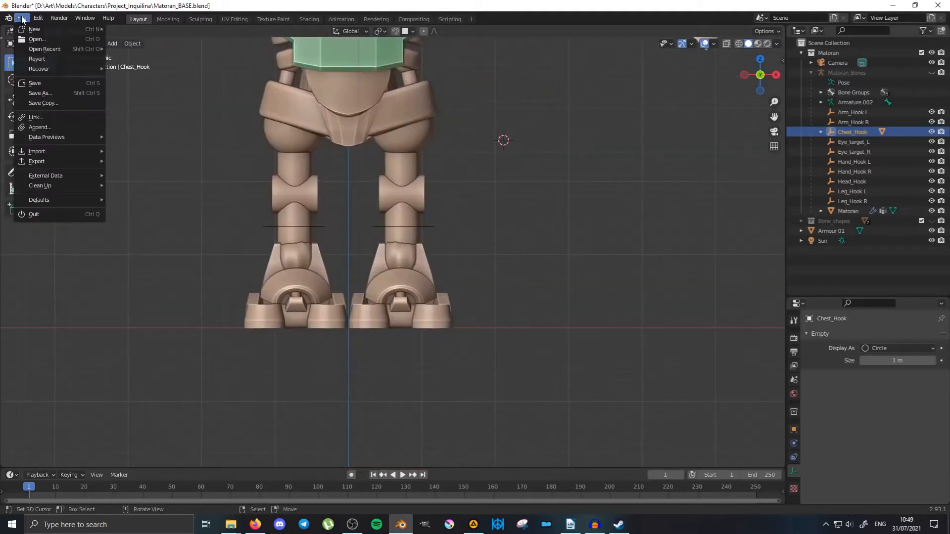
pyautogui.click(30, 127)
pyautogui.click(346, 25)
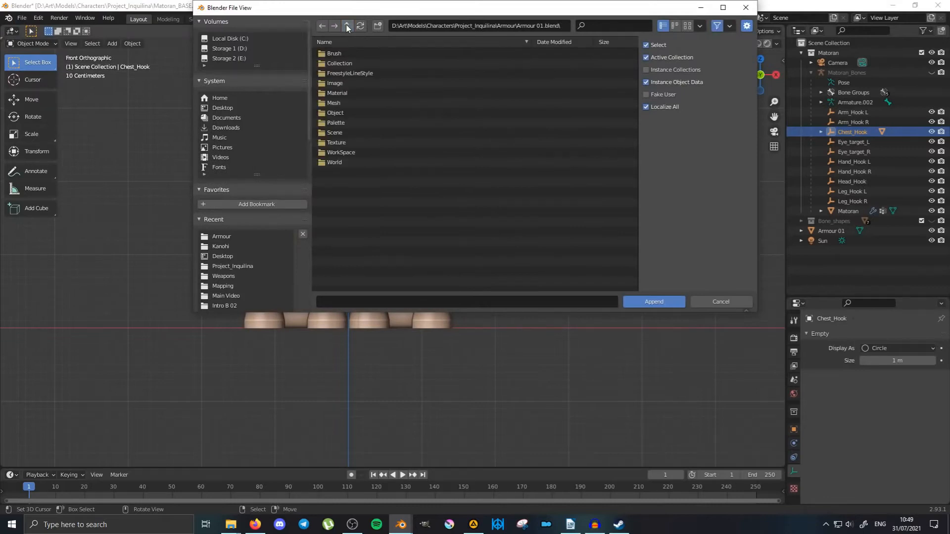
pyautogui.click(347, 26)
pyautogui.click(346, 26)
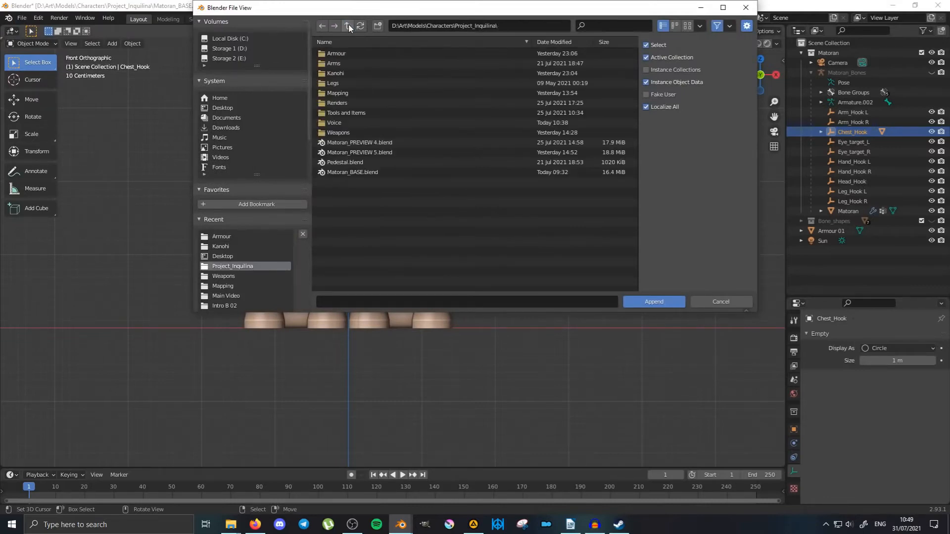
# Append the Leg 01 object from Leg 01.blend in the Legs folder.
pyautogui.click(358, 84)
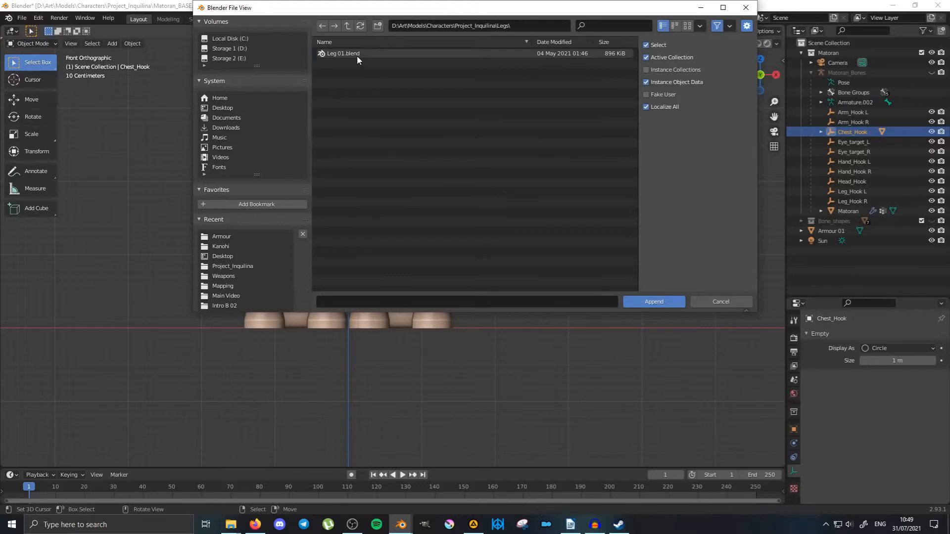
pyautogui.doubleClick(357, 55)
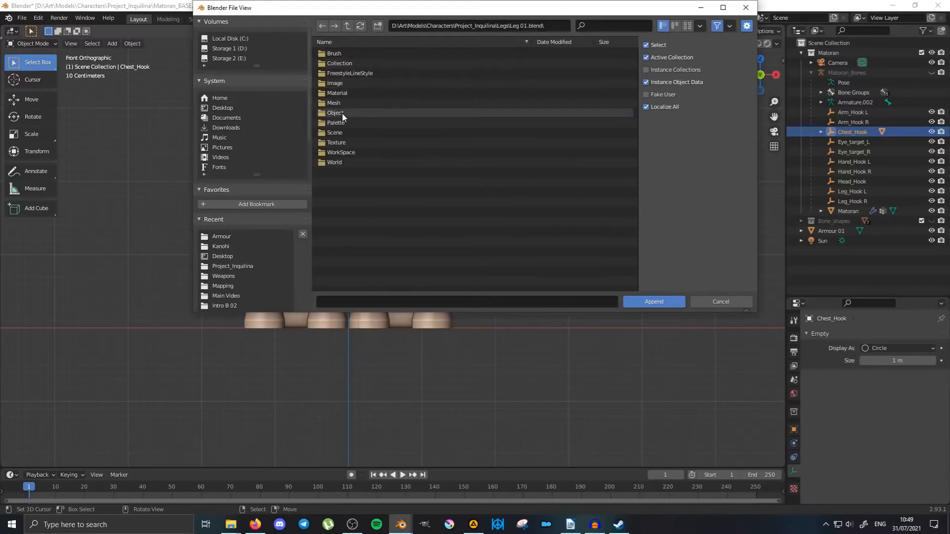
pyautogui.doubleClick(343, 113)
pyautogui.click(348, 54)
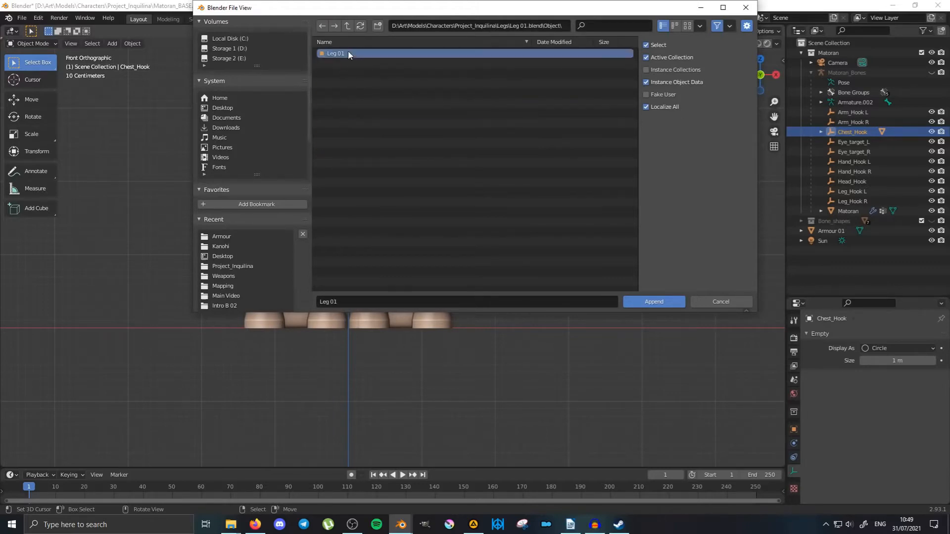
pyautogui.click(646, 300)
# Select Leg 01 and move it about 0.73 m in X and 1.42 m in Z onto the character's left shin.
pyautogui.scroll(2, 395, 340)
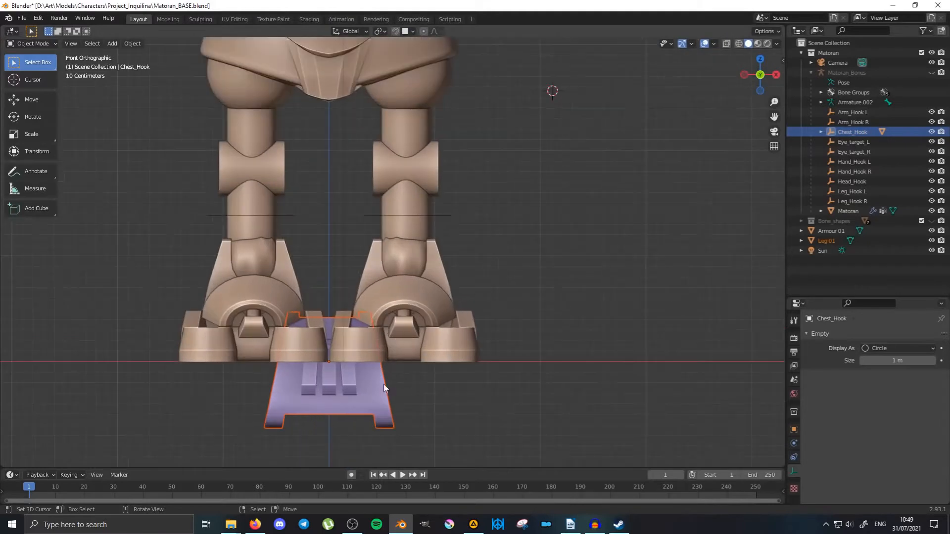
pyautogui.click(366, 401)
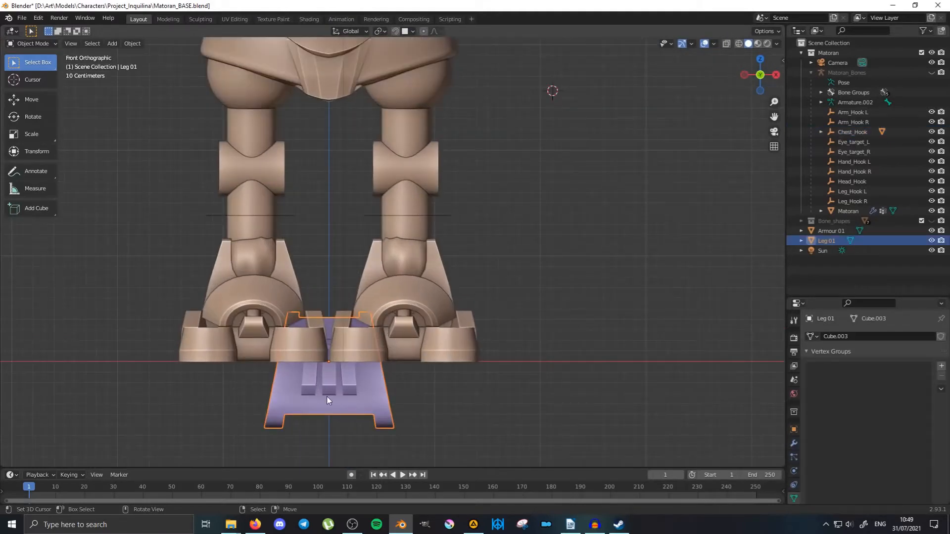
pyautogui.press('g')
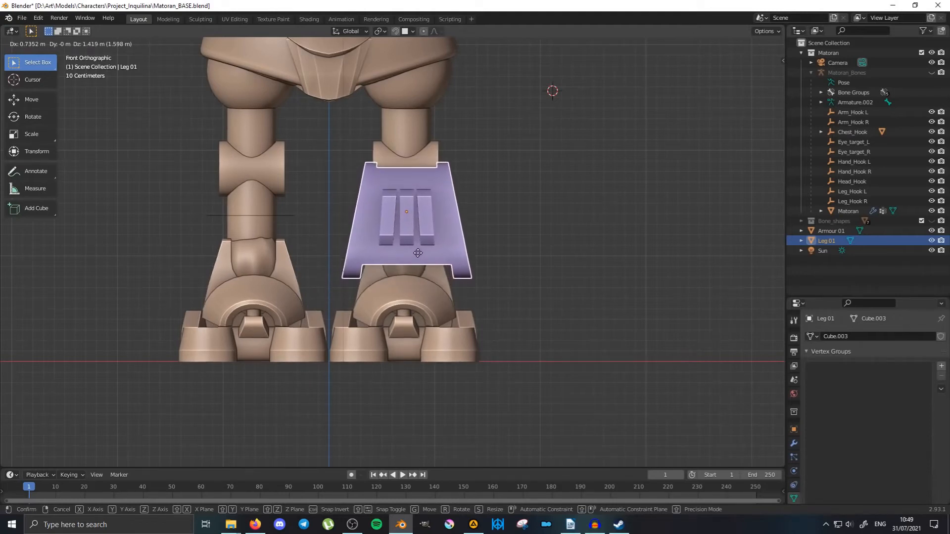
pyautogui.click(417, 253)
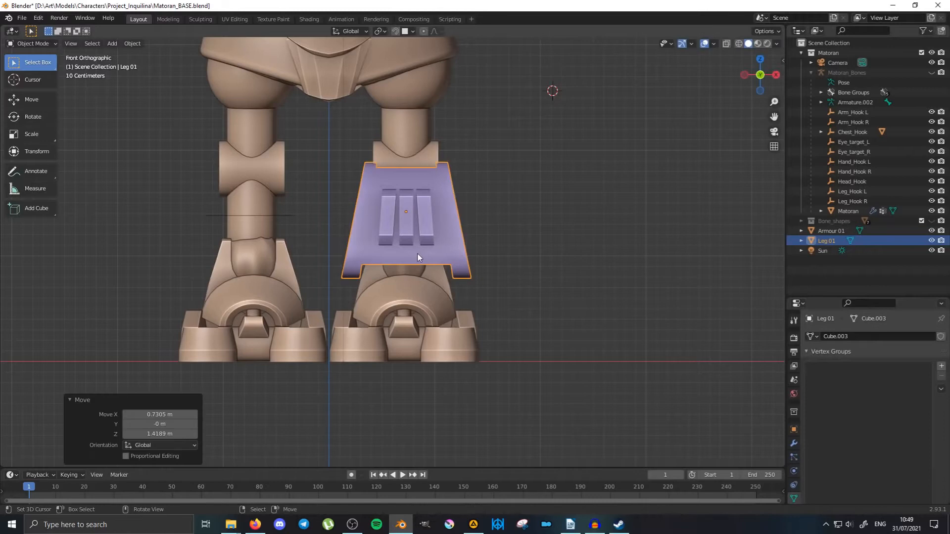
# In right view, move Leg 01 about 0.15 m along the global Y axis to fit around the shin.
pyautogui.press('KP_3')
pyautogui.scroll(2, 525, 280)
pyautogui.keyDown('shift'); pyautogui.moveTo(524, 274); pyautogui.dragTo(331, 339, button='middle'); pyautogui.keyUp('shift')
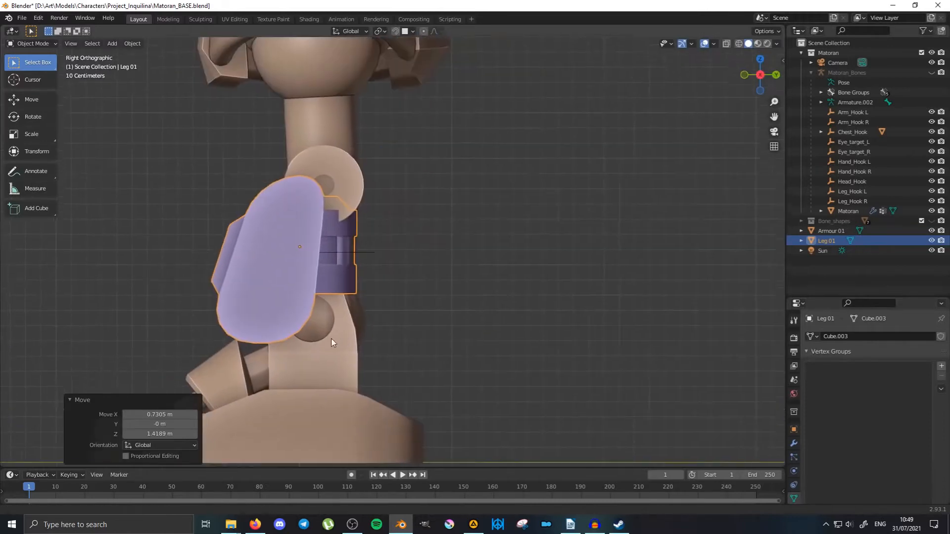
pyautogui.press('g')
pyautogui.press('y')
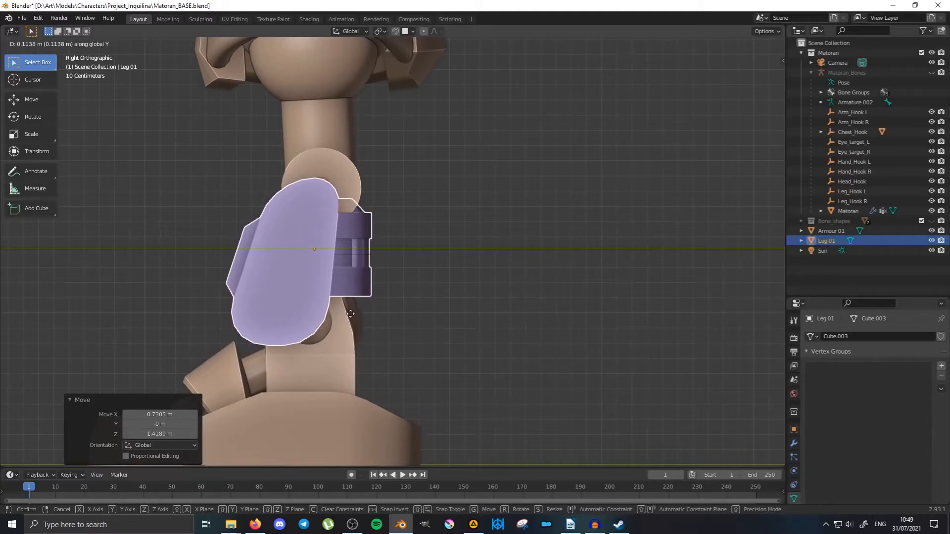
pyautogui.click(355, 318)
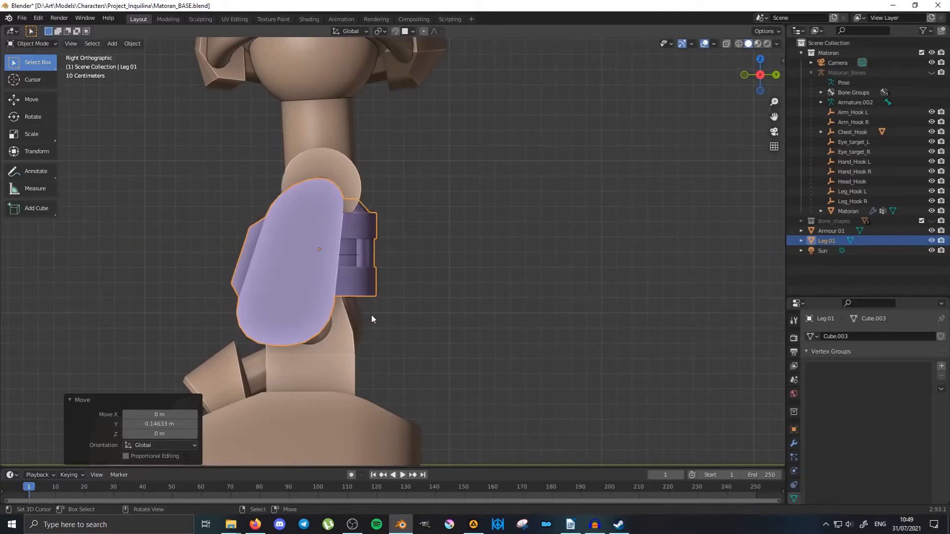
# Raise Leg 01 about 0.036 m along the global Z axis and check its placement in front view.
pyautogui.press('g')
pyautogui.press('z')
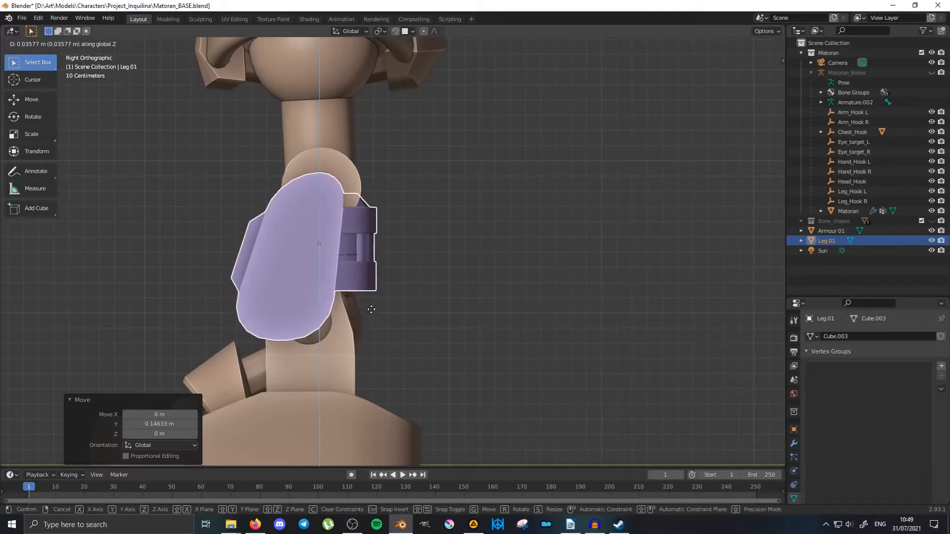
pyautogui.click(371, 309)
pyautogui.moveTo(372, 309)
pyautogui.mouseDown(button='middle')
pyautogui.moveTo(248, 302)
pyautogui.moveTo(319, 314)
pyautogui.moveTo(361, 287)
pyautogui.moveTo(284, 310)
pyautogui.moveTo(210, 308)
pyautogui.moveTo(357, 307)
pyautogui.mouseUp(button='middle')
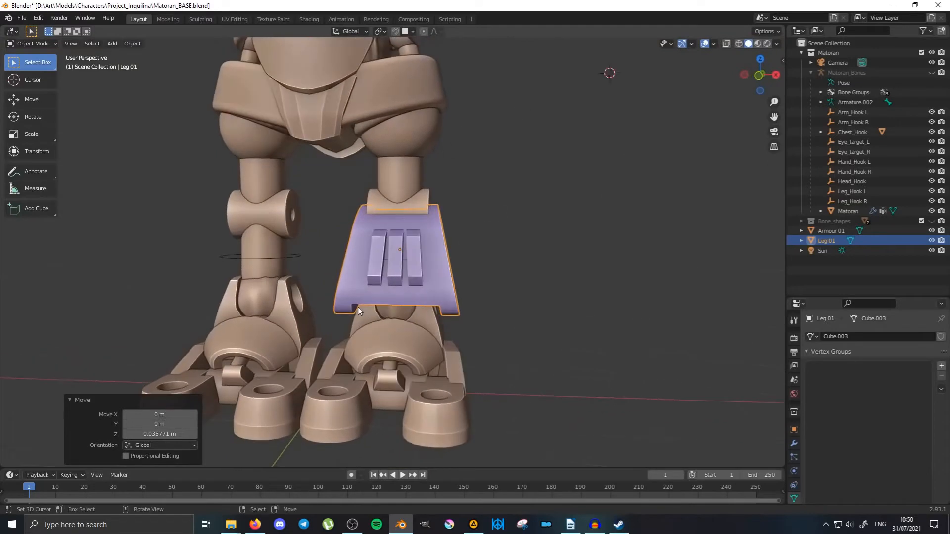
pyautogui.press('KP_1')
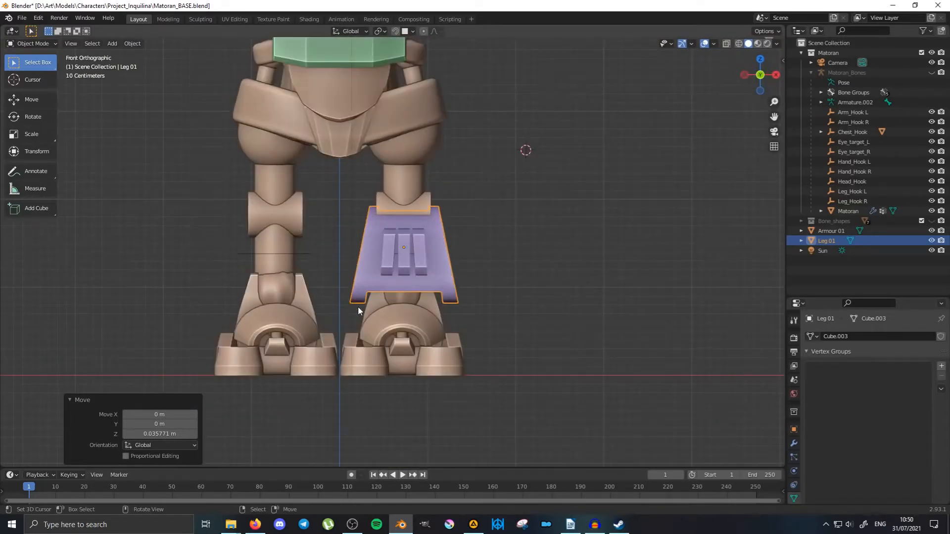
pyautogui.scroll(2, 357, 307)
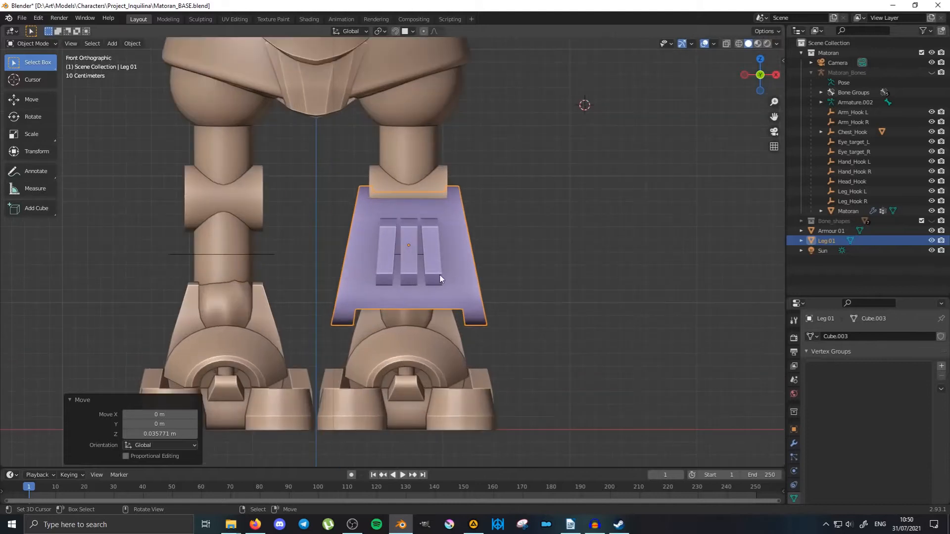
pyautogui.scroll(-1, 414, 275)
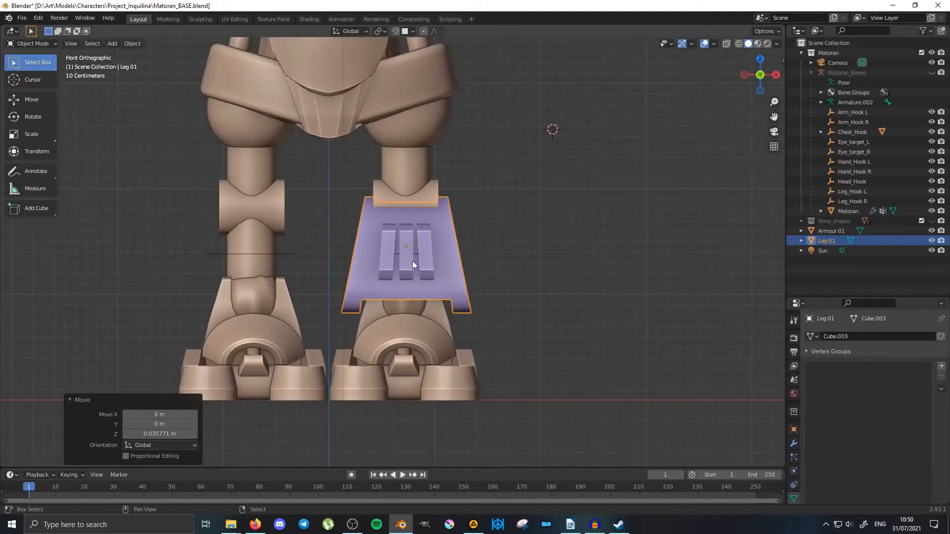
# Duplicate Leg 01 and move the copy about -1.458 m along the global X axis onto the character's right shin.
pyautogui.hotkey('shift', 'd')
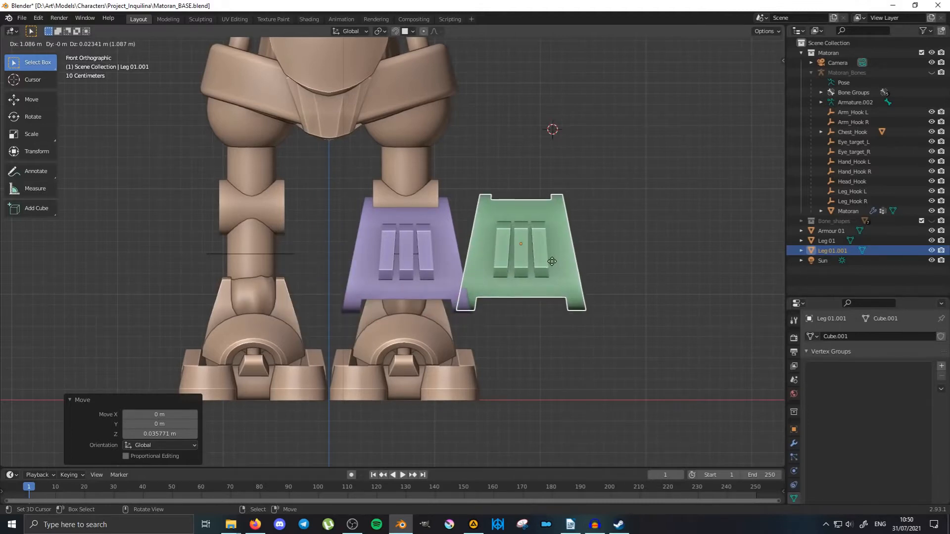
pyautogui.press('x')
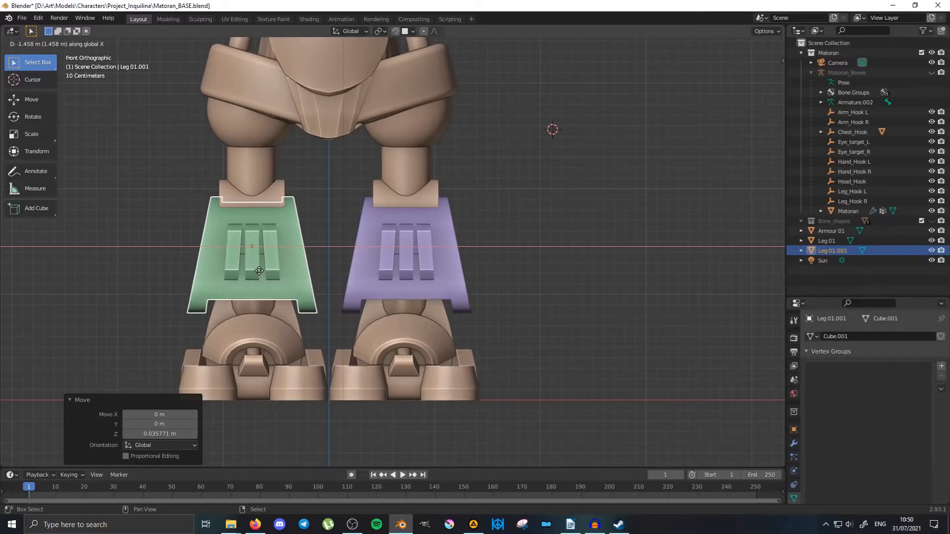
pyautogui.click(259, 270)
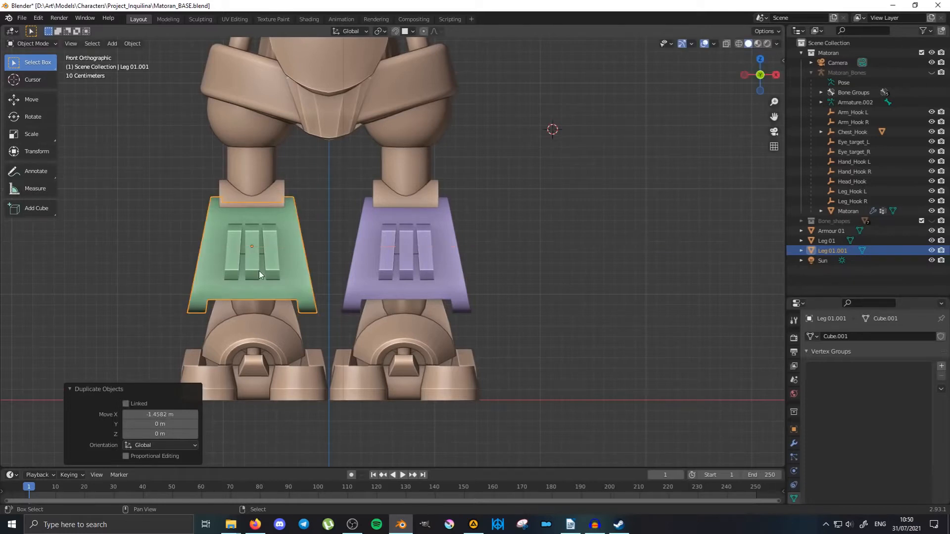
# Parent Leg 01 on the left shin to the Leg_Hook L empty, using the Object parent type.
pyautogui.moveTo(511, 283); pyautogui.dragTo(410, 260, button='middle')
pyautogui.scroll(3, 410, 259)
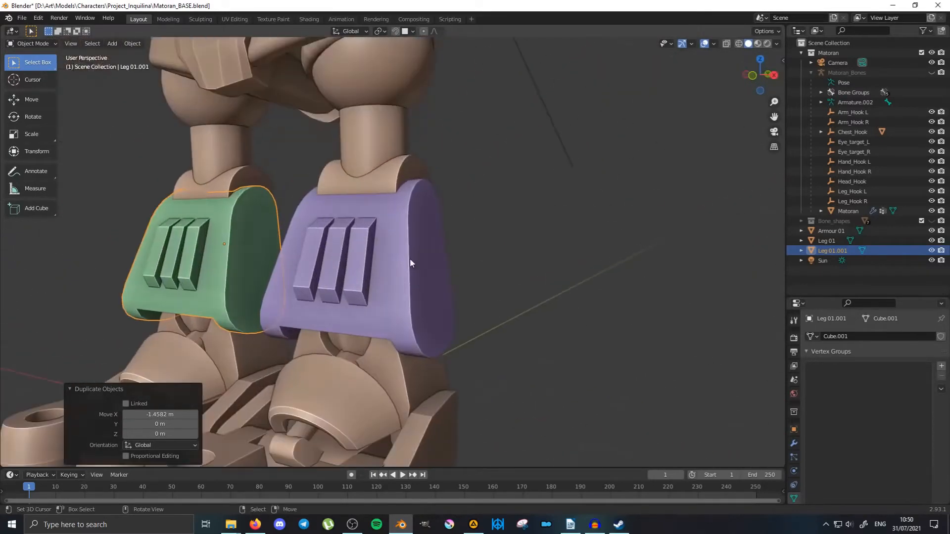
pyautogui.moveTo(282, 222); pyautogui.dragTo(292, 264, button='middle')
pyautogui.scroll(2, 410, 262)
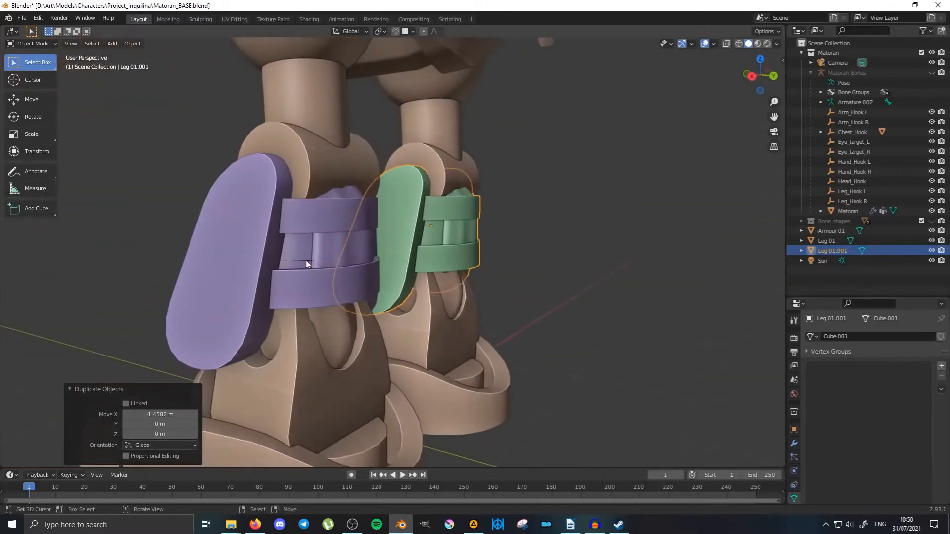
pyautogui.scroll(4, 306, 260)
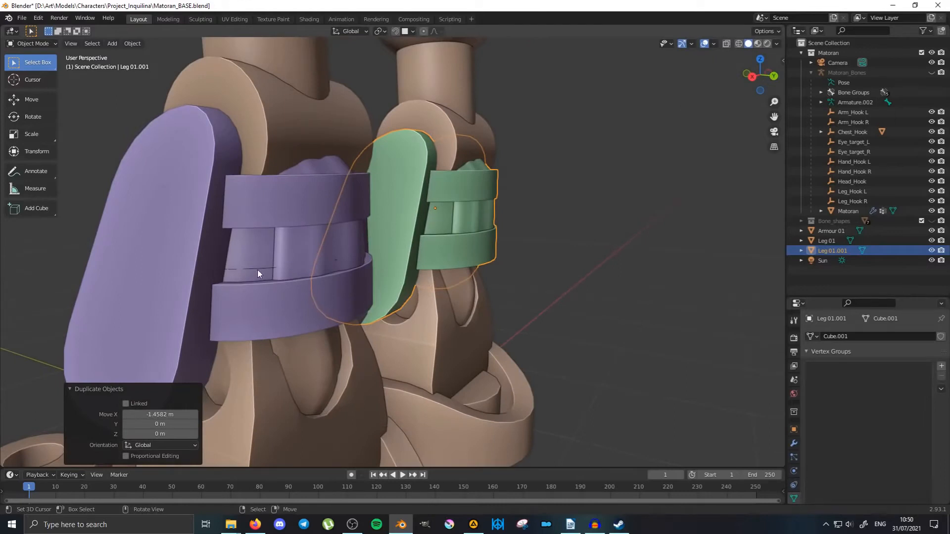
pyautogui.moveTo(257, 274); pyautogui.dragTo(286, 266, button='middle')
pyautogui.click(303, 264)
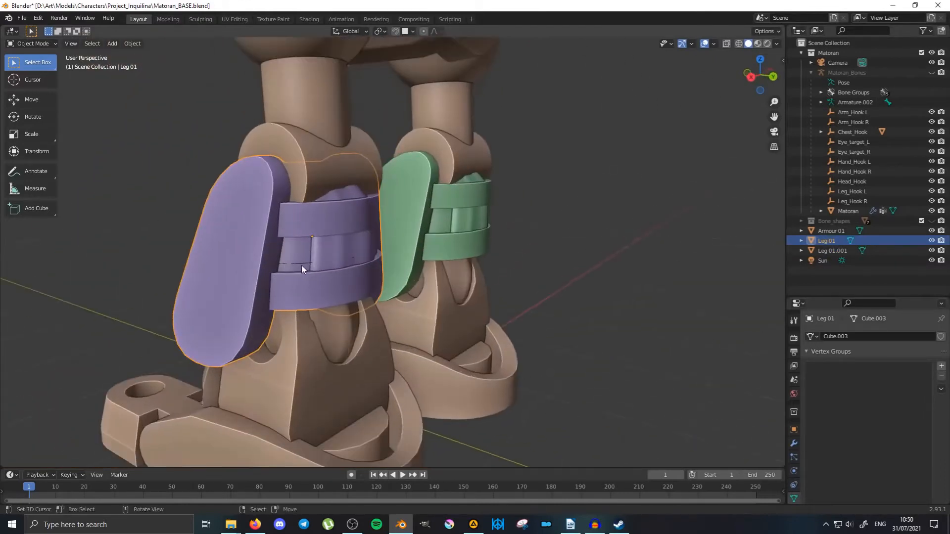
pyautogui.keyDown('shift'); pyautogui.click(303, 263); pyautogui.keyUp('shift')
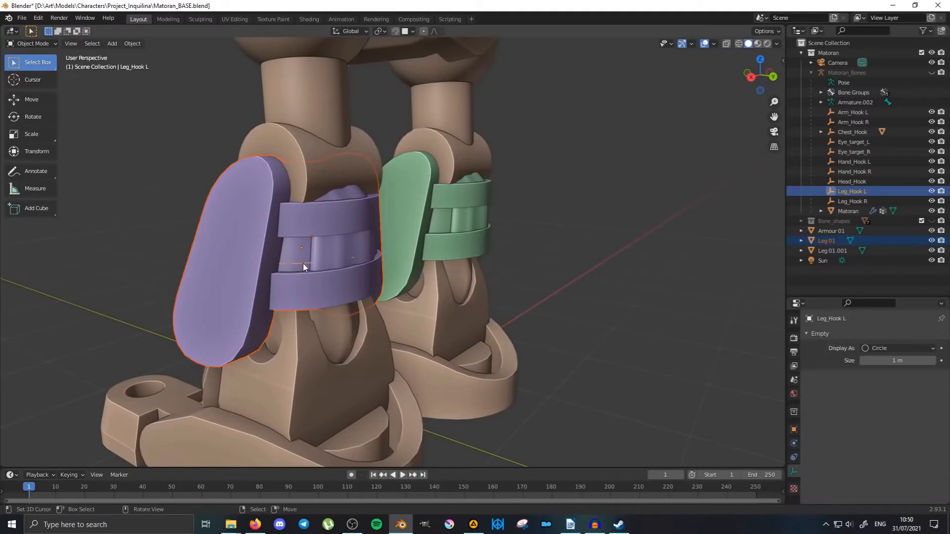
pyautogui.hotkey('ctrl', 'p')
pyautogui.click(304, 267)
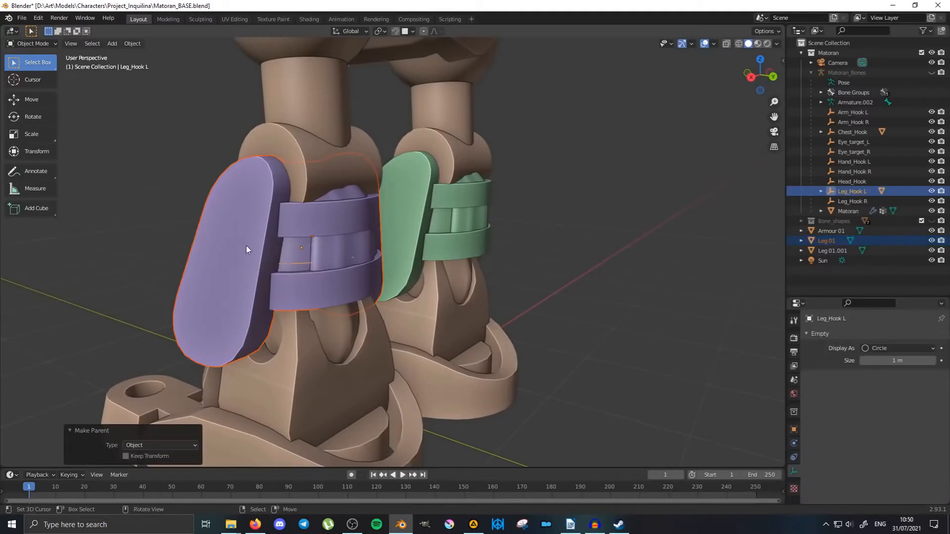
# Parent the duplicated leg piece on the right shin to the Leg_Hook R empty, using the Object parent type.
pyautogui.moveTo(247, 247); pyautogui.dragTo(387, 241, button='middle')
pyautogui.click(387, 242)
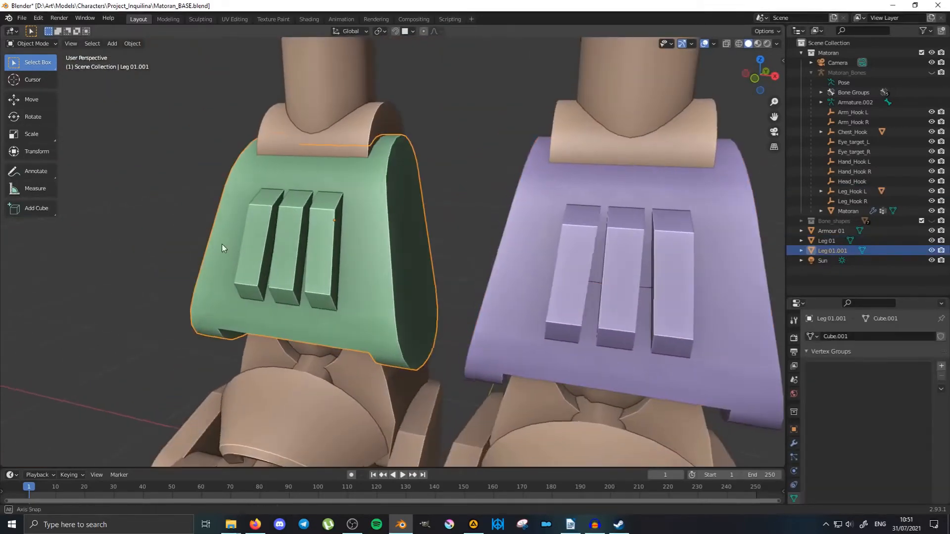
pyautogui.moveTo(222, 246); pyautogui.dragTo(392, 239, button='middle')
pyautogui.keyDown('shift'); pyautogui.click(443, 256); pyautogui.keyUp('shift')
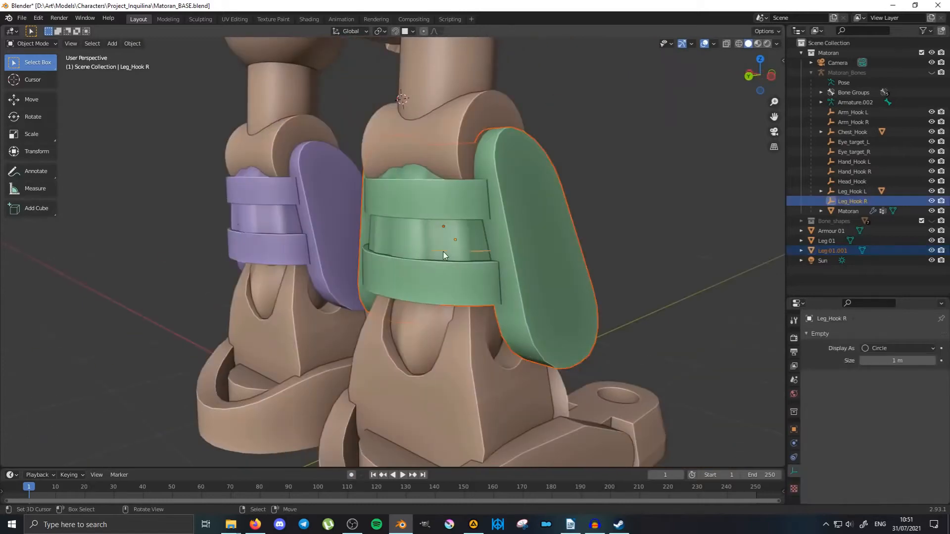
pyautogui.hotkey('ctrl', 'p')
pyautogui.click(443, 255)
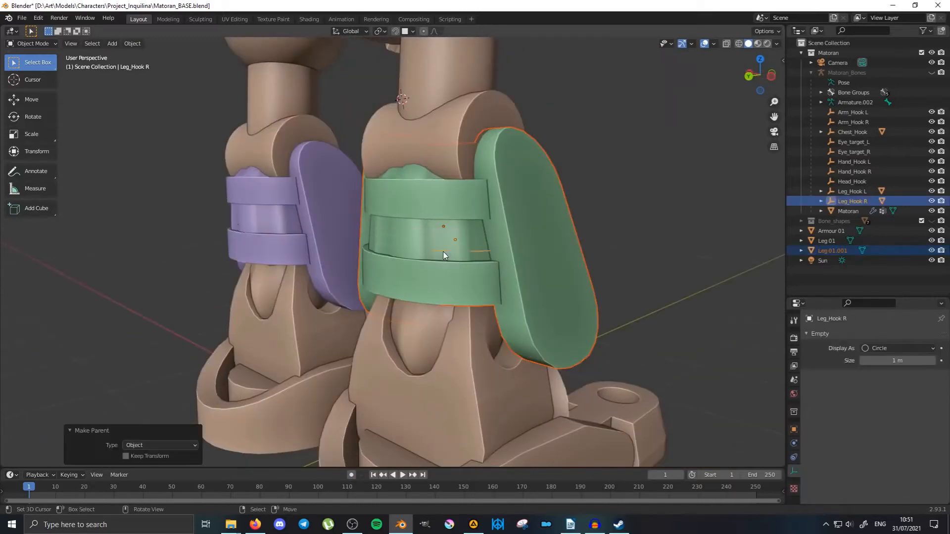
# Examine both fitted leg pieces from the side, then the whole character and its bare forearms in front view.
pyautogui.moveTo(456, 265); pyautogui.dragTo(588, 305, button='middle')
pyautogui.scroll(2, 382, 259)
pyautogui.scroll(-3, 588, 305)
pyautogui.moveTo(534, 281); pyautogui.dragTo(402, 266, button='middle')
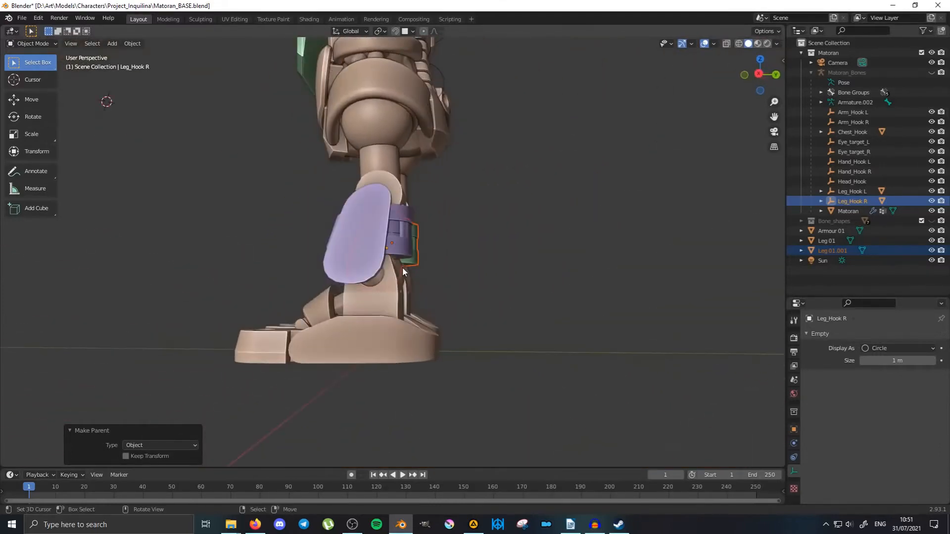
pyautogui.press('KP_1')
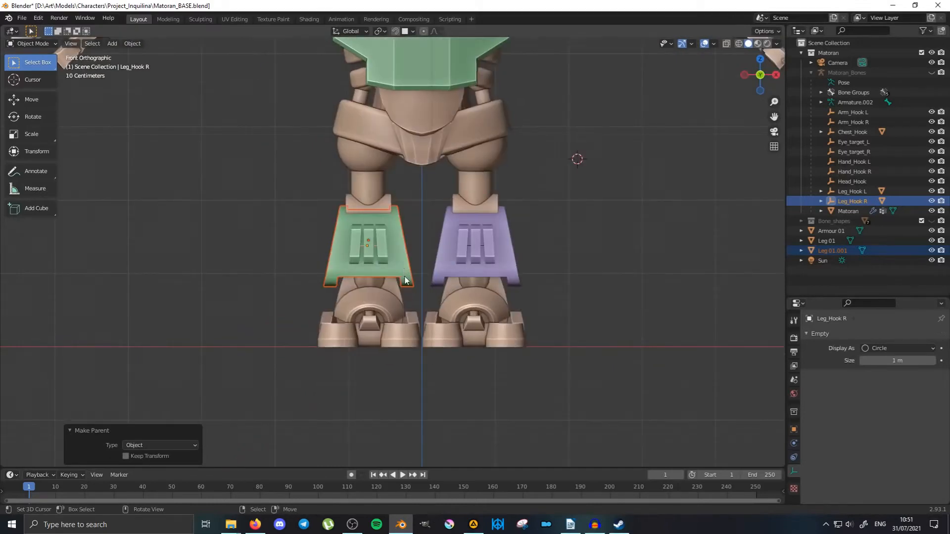
pyautogui.scroll(-4, 441, 207)
pyautogui.keyDown('shift'); pyautogui.moveTo(441, 207); pyautogui.dragTo(381, 277, button='middle'); pyautogui.keyUp('shift')
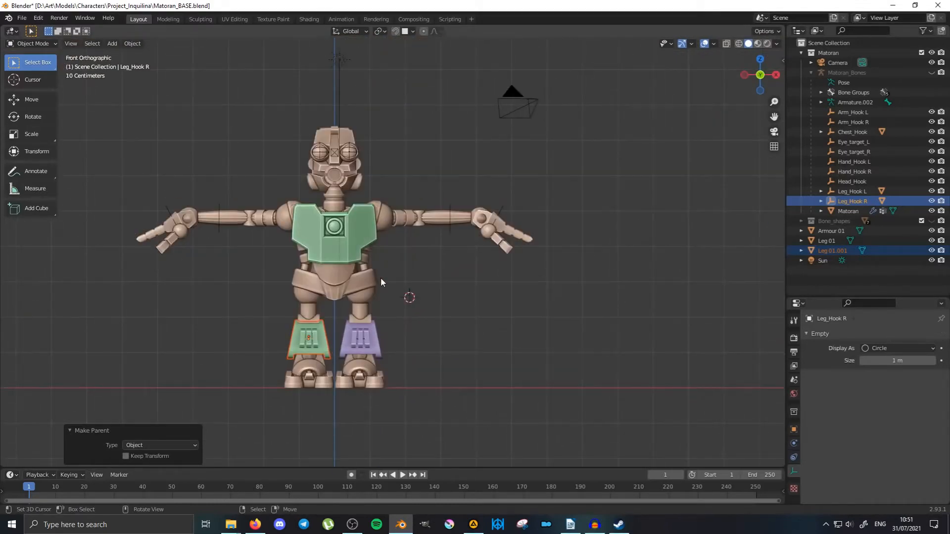
pyautogui.scroll(3, 470, 231)
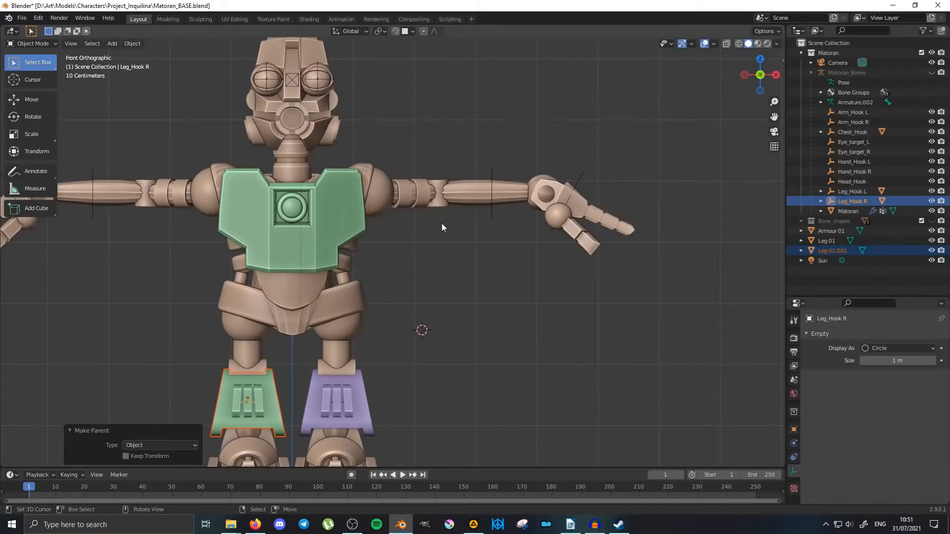
pyautogui.scroll(-3, 346, 233)
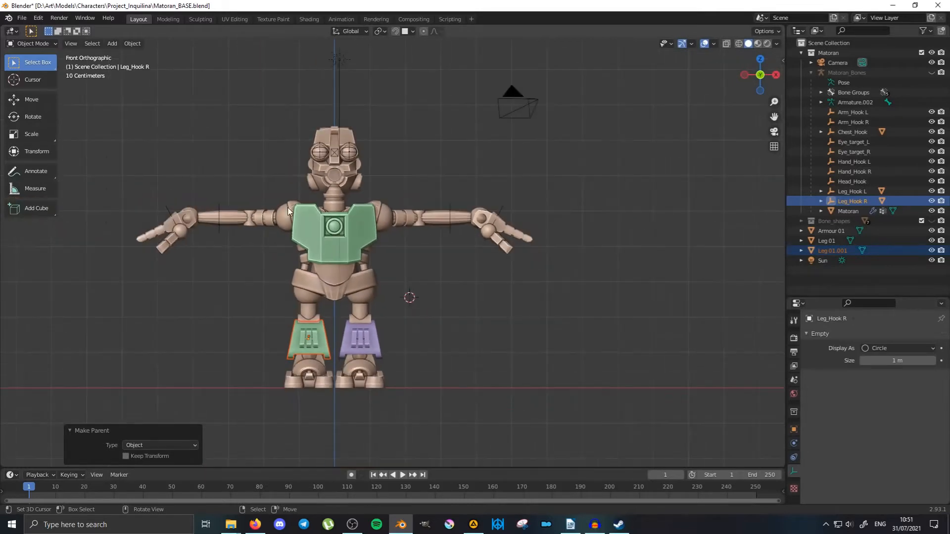
# Append the Arm 02 object from Arm 02.blend in the Arms folder.
pyautogui.click(23, 18)
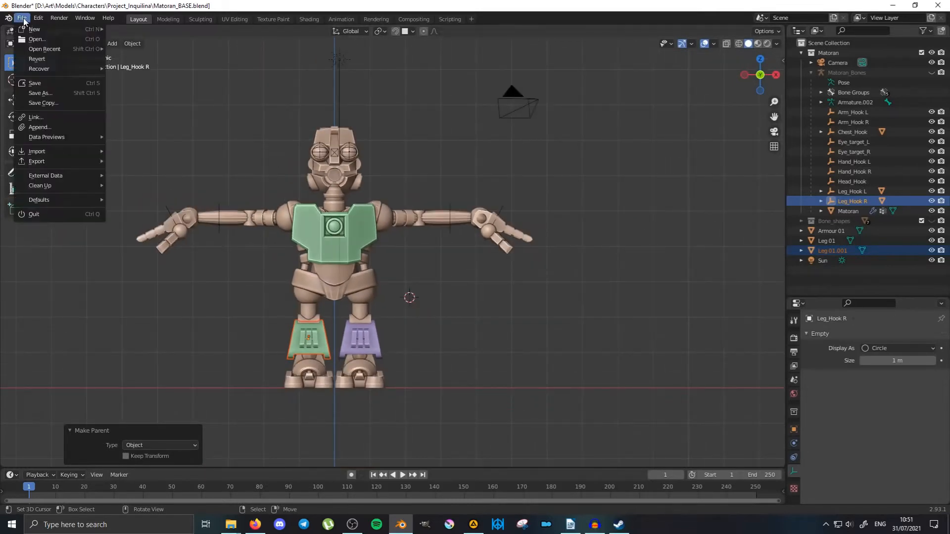
pyautogui.click(55, 128)
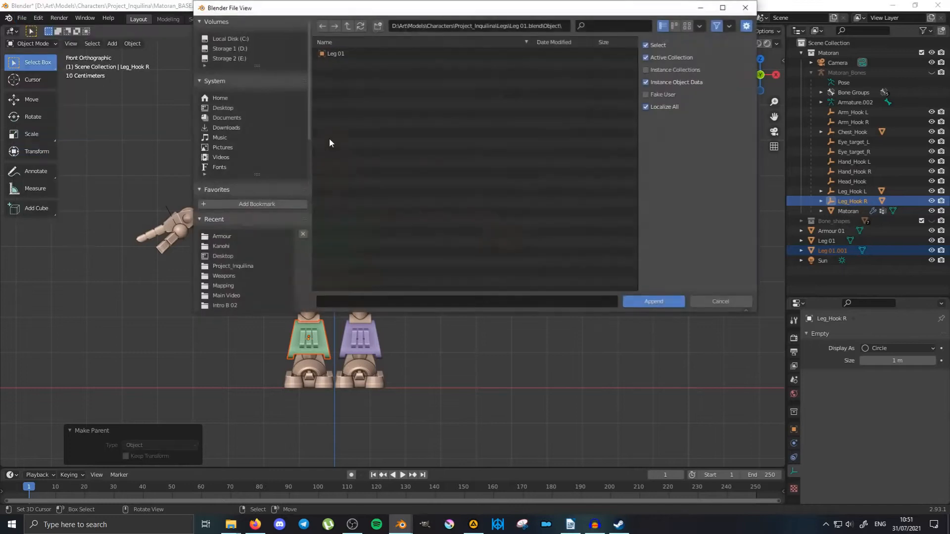
pyautogui.click(351, 24)
pyautogui.click(351, 24)
pyautogui.click(352, 24)
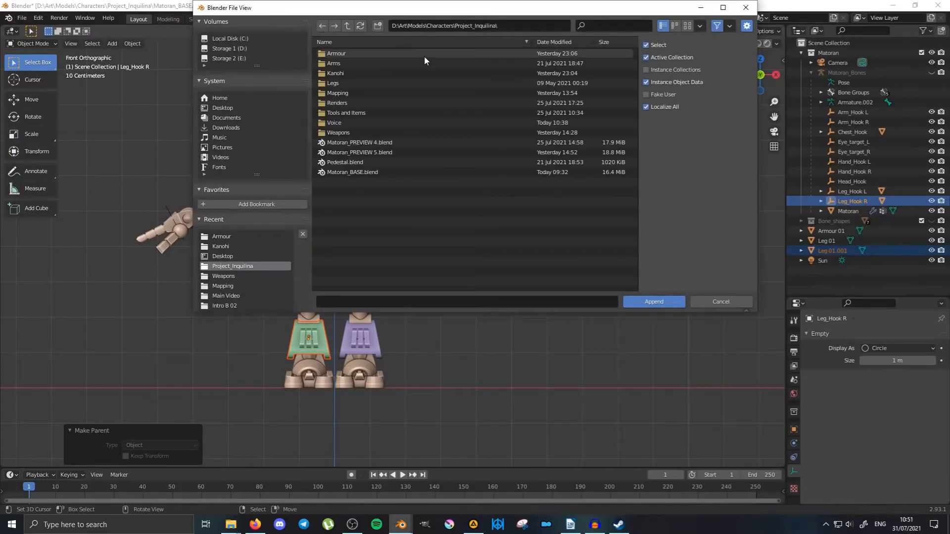
pyautogui.click(388, 63)
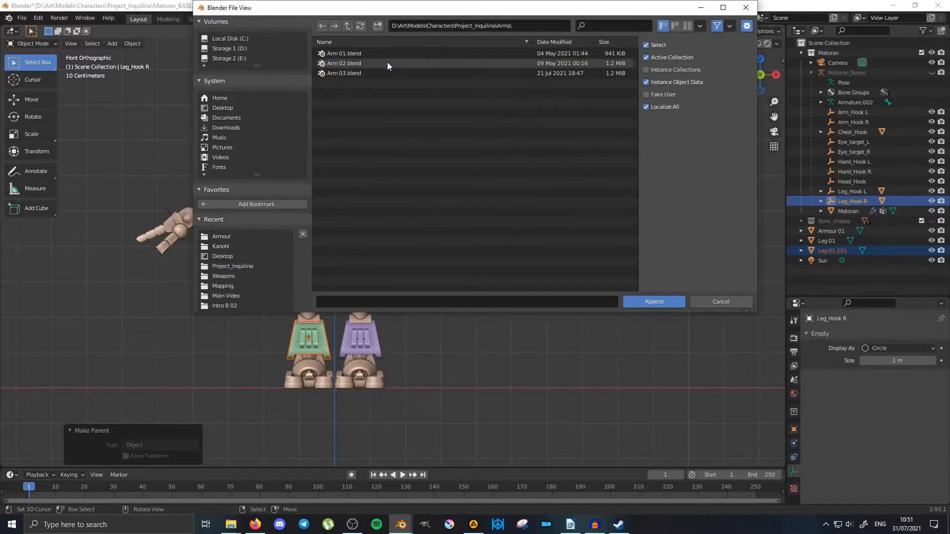
pyautogui.doubleClick(387, 63)
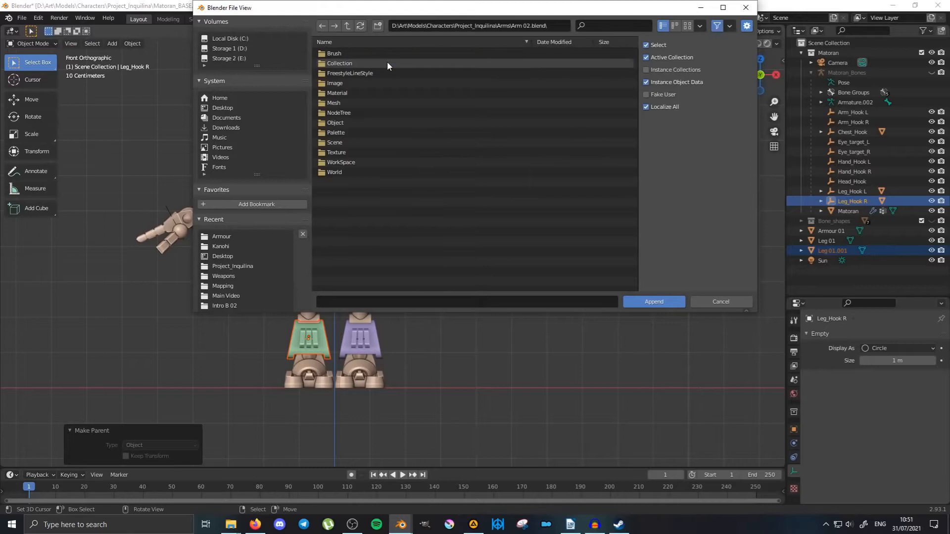
pyautogui.click(363, 123)
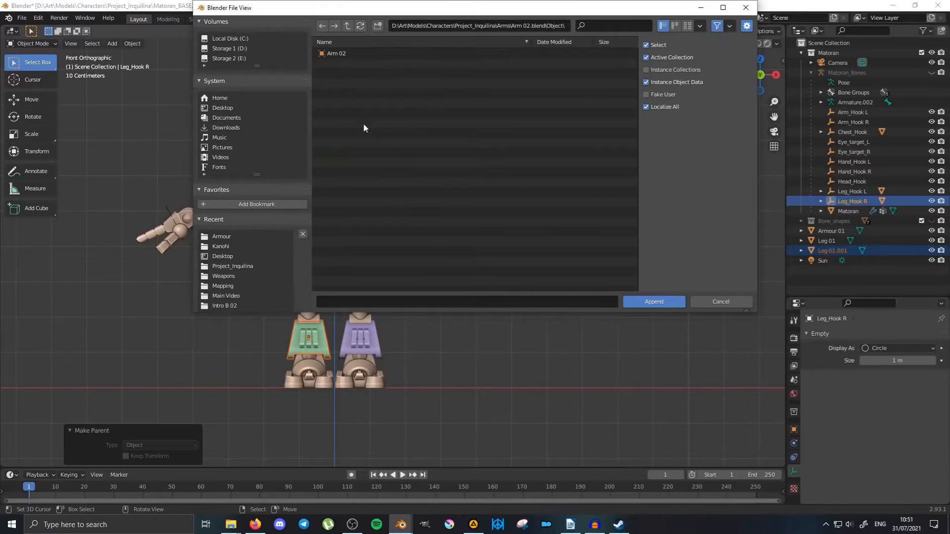
pyautogui.click(360, 53)
pyautogui.click(663, 302)
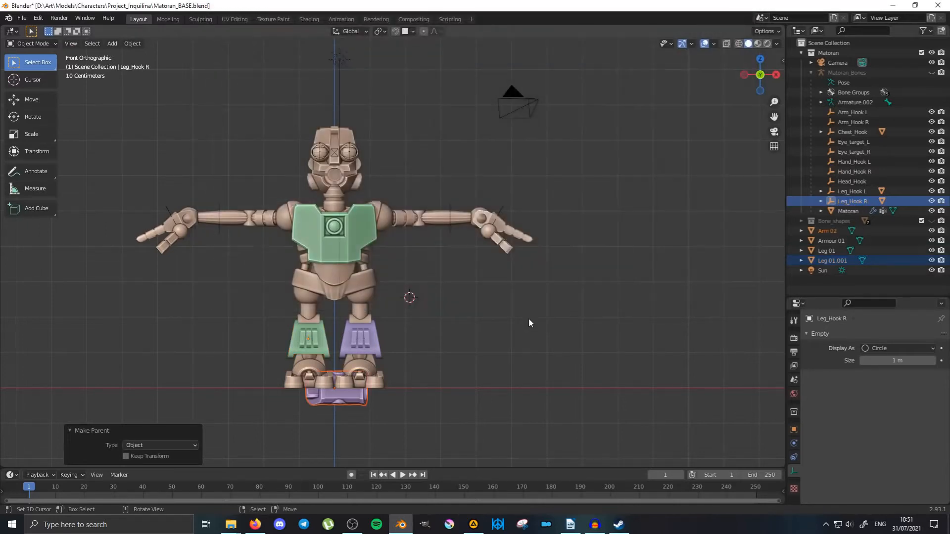
# Select Arm 02 and move it about 2.89 m in X and 4.82 m in Z onto the character's left forearm.
pyautogui.scroll(2, 494, 346)
pyautogui.scroll(-1, 386, 421)
pyautogui.click(326, 431)
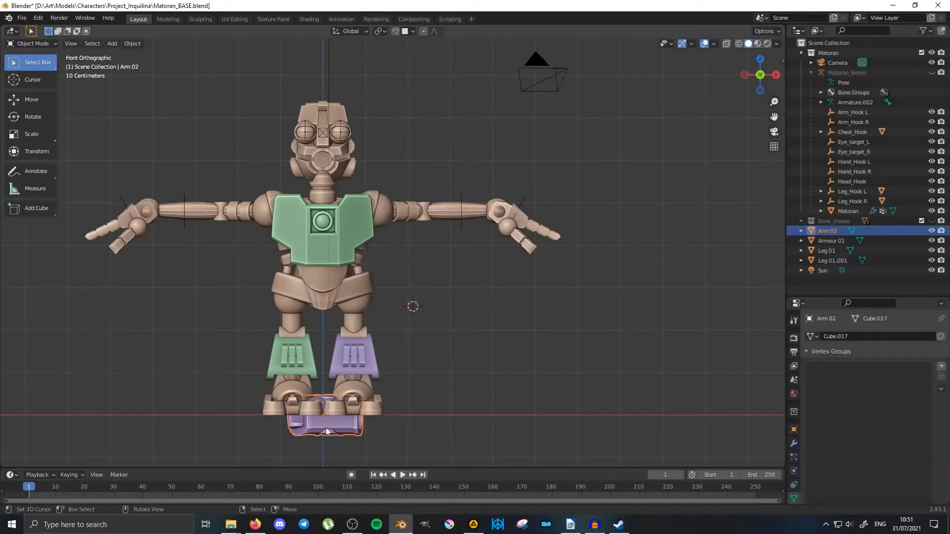
pyautogui.press('g')
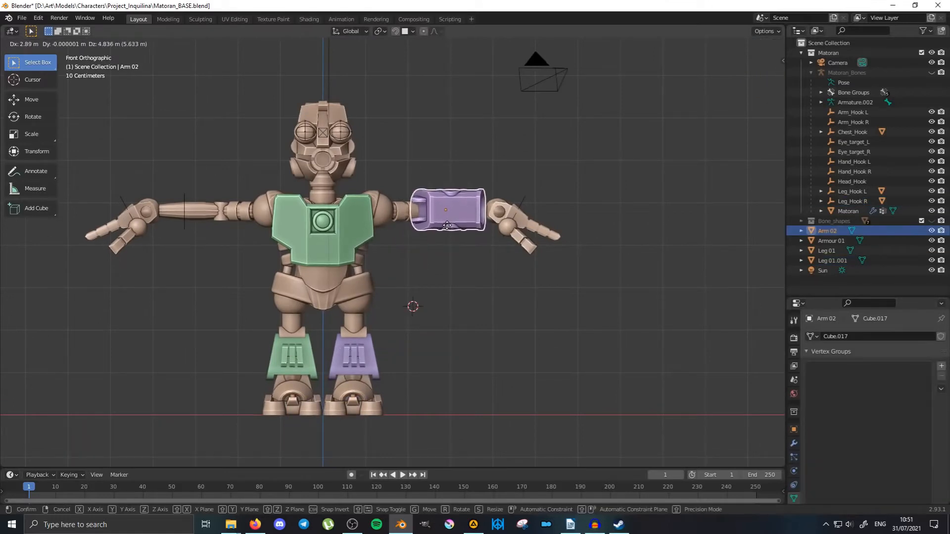
pyautogui.click(447, 225)
# In top view, move Arm 02 about 0.11 m in X and 0.66 m in Y to fit around the forearm.
pyautogui.scroll(4, 446, 226)
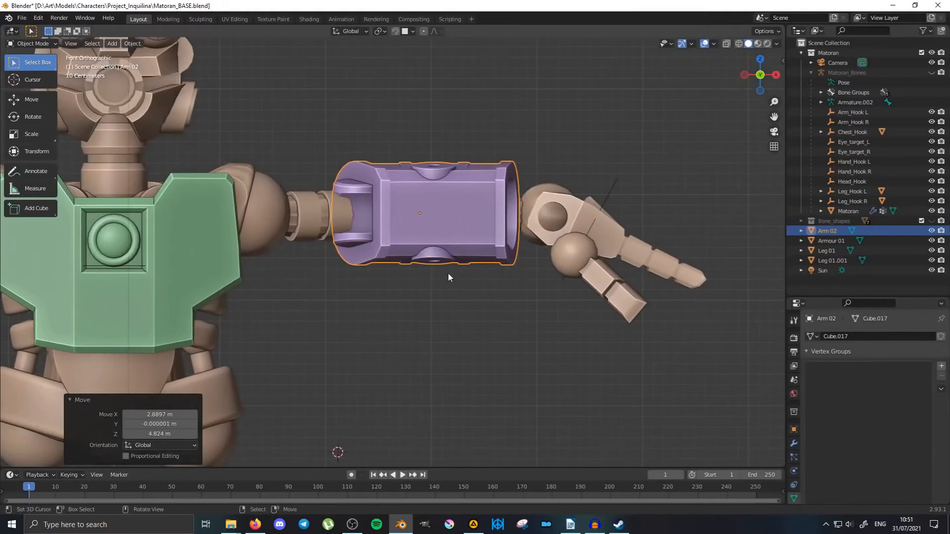
pyautogui.press('KP_7')
pyautogui.press('g')
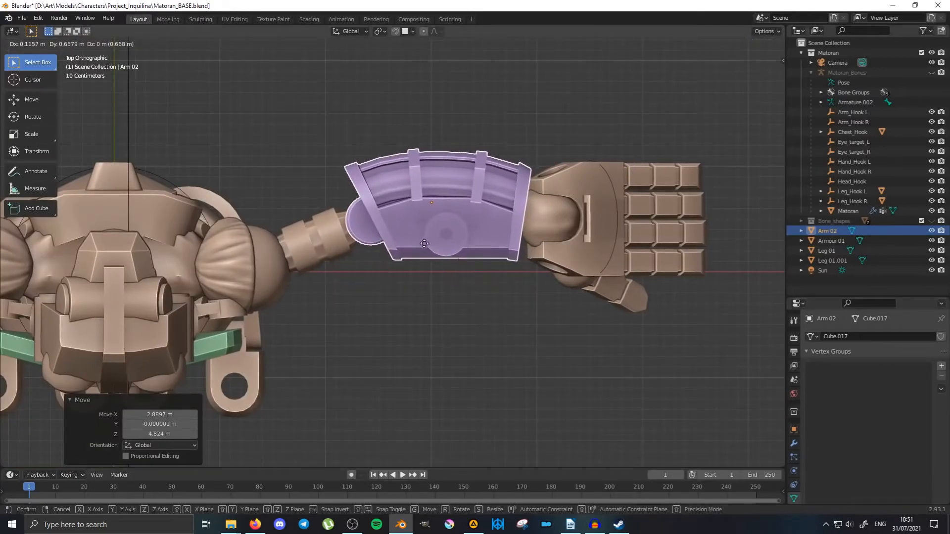
pyautogui.click(421, 244)
# In front view, lower Arm 02 by 0.007 m along the global Z axis and check its fit on the forearm.
pyautogui.moveTo(421, 244); pyautogui.dragTo(417, 261, button='middle')
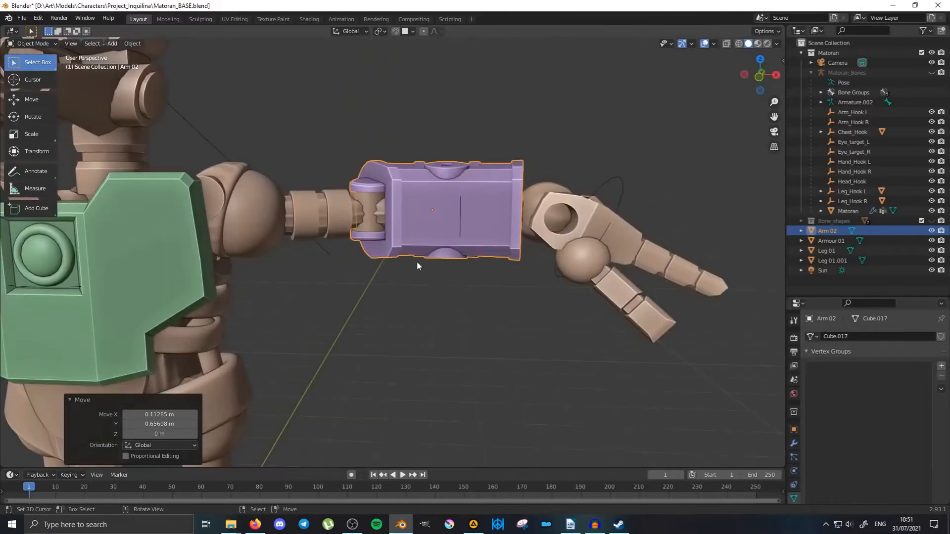
pyautogui.press('KP_1')
pyautogui.press('KP_Decimal')
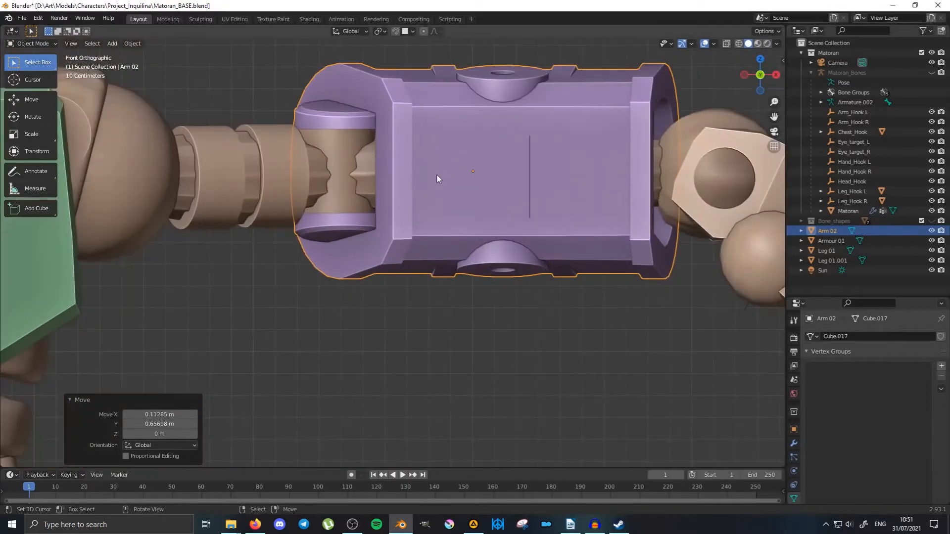
pyautogui.press('g')
pyautogui.press('z')
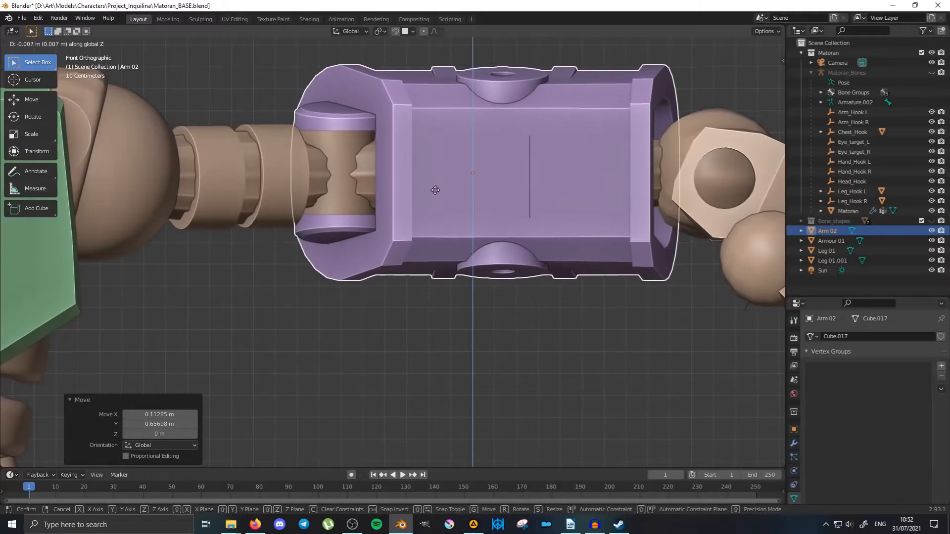
pyautogui.click(435, 190)
pyautogui.moveTo(435, 190)
pyautogui.mouseDown(button='middle')
pyautogui.moveTo(375, 201)
pyautogui.moveTo(520, 167)
pyautogui.moveTo(543, 132)
pyautogui.moveTo(541, 101)
pyautogui.moveTo(337, 161)
pyautogui.moveTo(381, 174)
pyautogui.moveTo(520, 150)
pyautogui.moveTo(423, 192)
pyautogui.moveTo(447, 181)
pyautogui.mouseUp(button='middle')
pyautogui.press('KP_1')
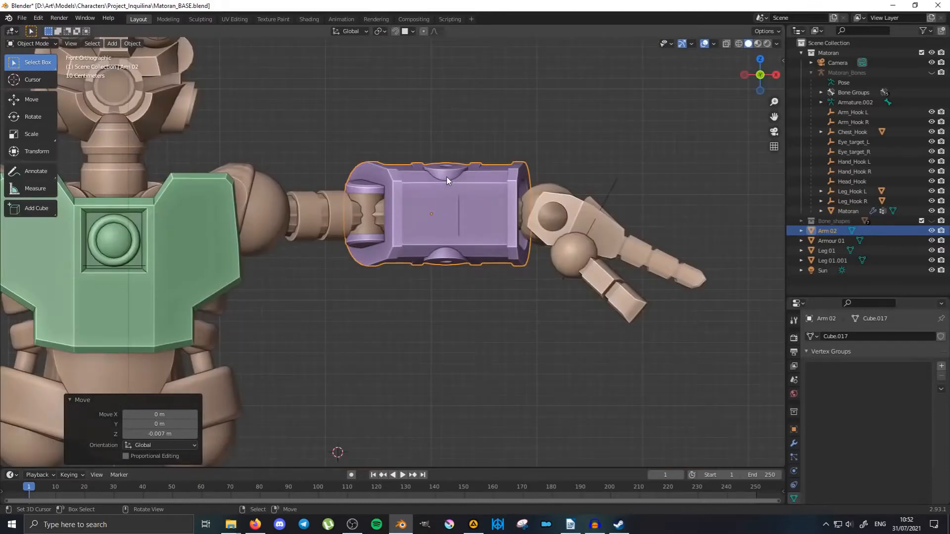
# Duplicate Arm 02 about 1.49 m above the original and mirror the copy along the global X axis.
pyautogui.scroll(-3, 477, 226)
pyautogui.keyDown('shift'); pyautogui.moveTo(377, 304); pyautogui.dragTo(438, 272, button='middle'); pyautogui.keyUp('shift')
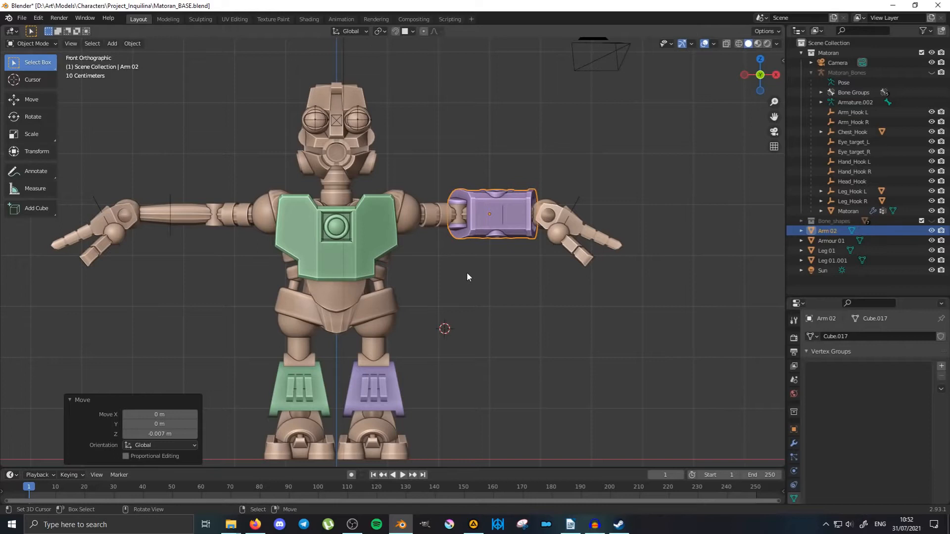
pyautogui.hotkey('shift', 'd')
pyautogui.click(493, 166)
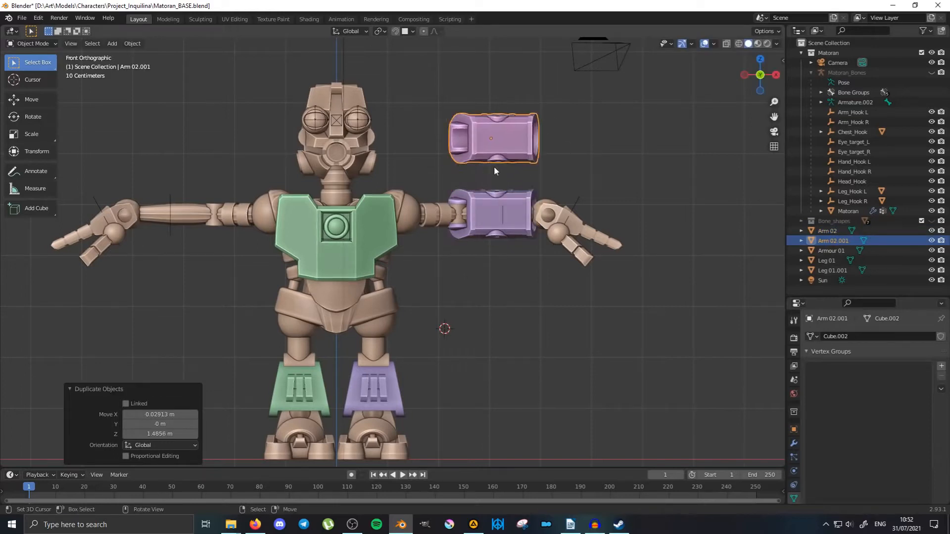
pyautogui.click(130, 43)
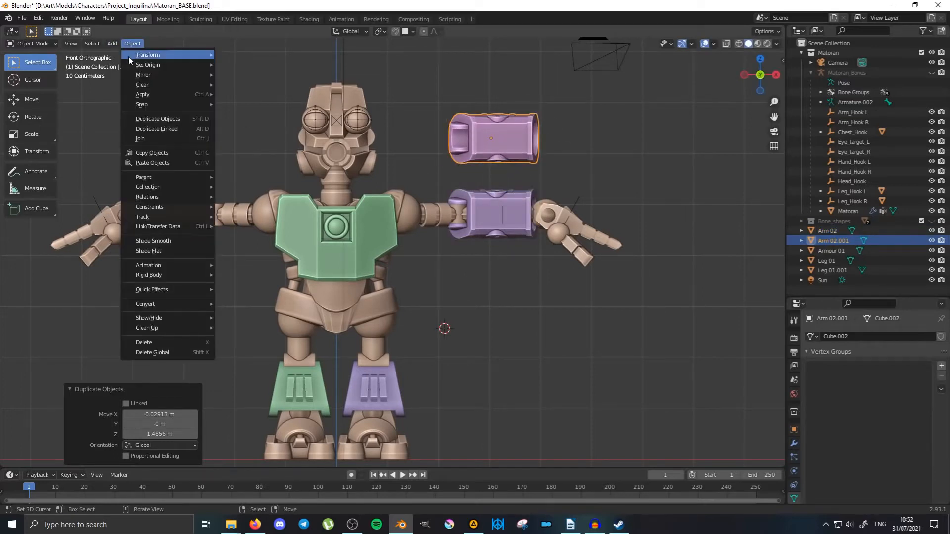
pyautogui.moveTo(162, 74)
pyautogui.click(254, 87)
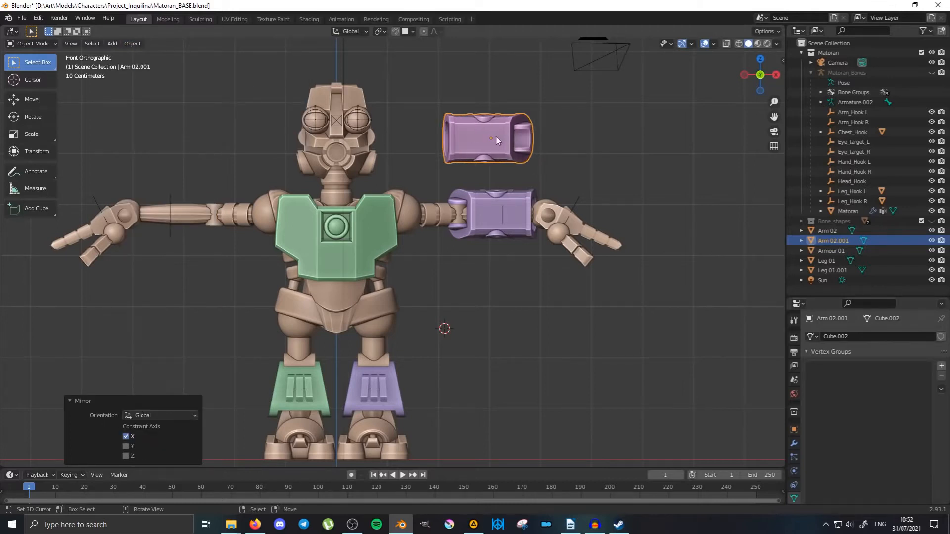
# Try to move the mirrored copy onto the character's right forearm, cancel the move, and undo the mirror and duplication.
pyautogui.press('g')
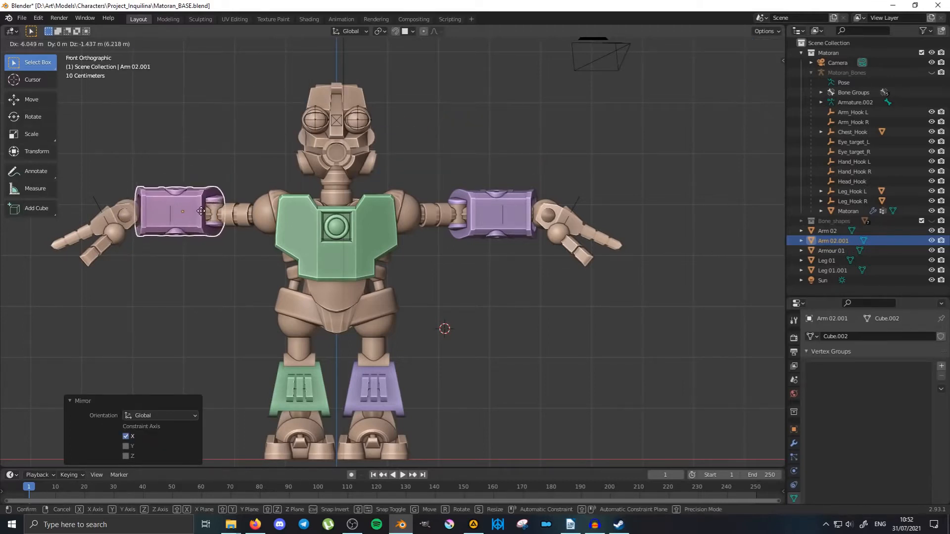
pyautogui.rightClick(227, 168)
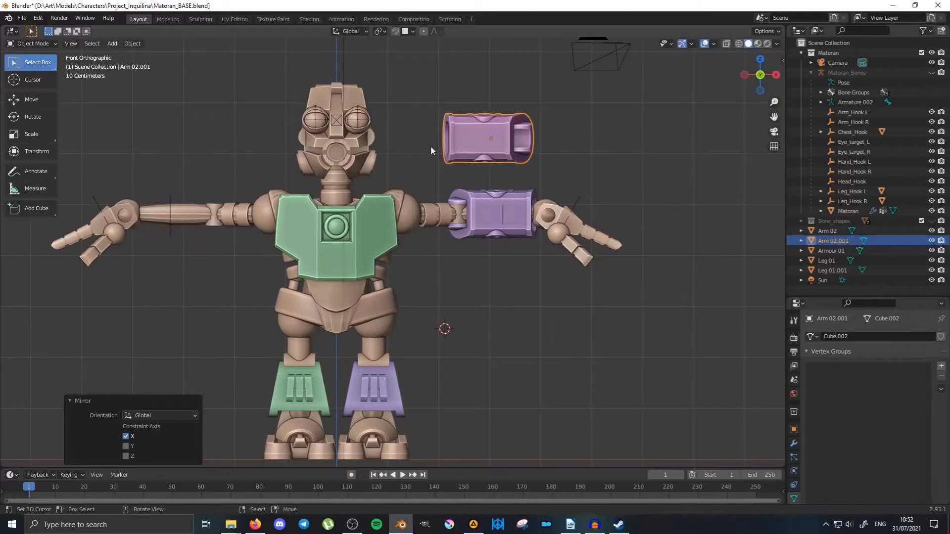
pyautogui.hotkey('ctrl', 'z')
pyautogui.hotkey('ctrl', 'z')
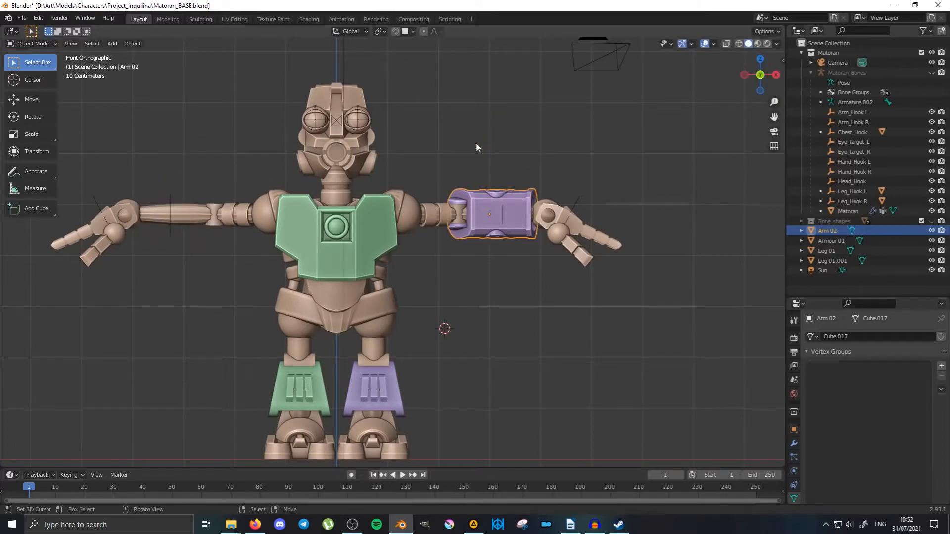
# Examine where Arm 02's origin lies relative to the world origin between the feet and the opposite forearm.
pyautogui.press('g')
pyautogui.rightClick(475, 122)
pyautogui.scroll(1, 514, 257)
pyautogui.scroll(-2, 480, 277)
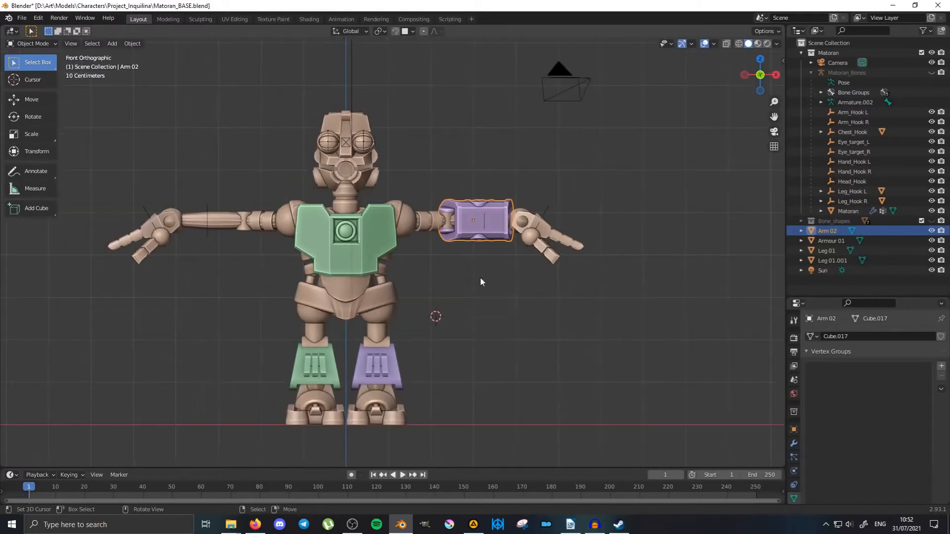
pyautogui.scroll(2, 463, 280)
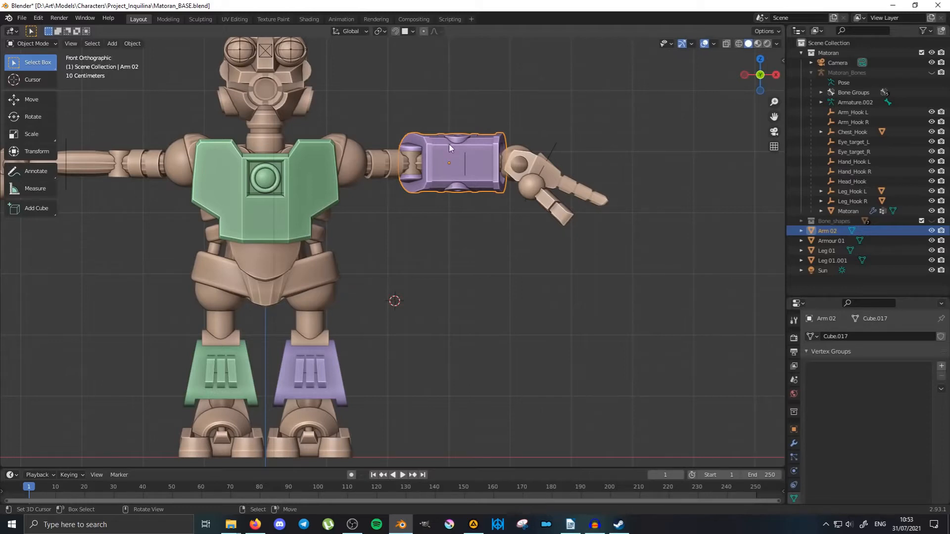
pyautogui.keyDown('shift'); pyautogui.moveTo(412, 265); pyautogui.dragTo(452, 190, button='middle'); pyautogui.keyUp('shift')
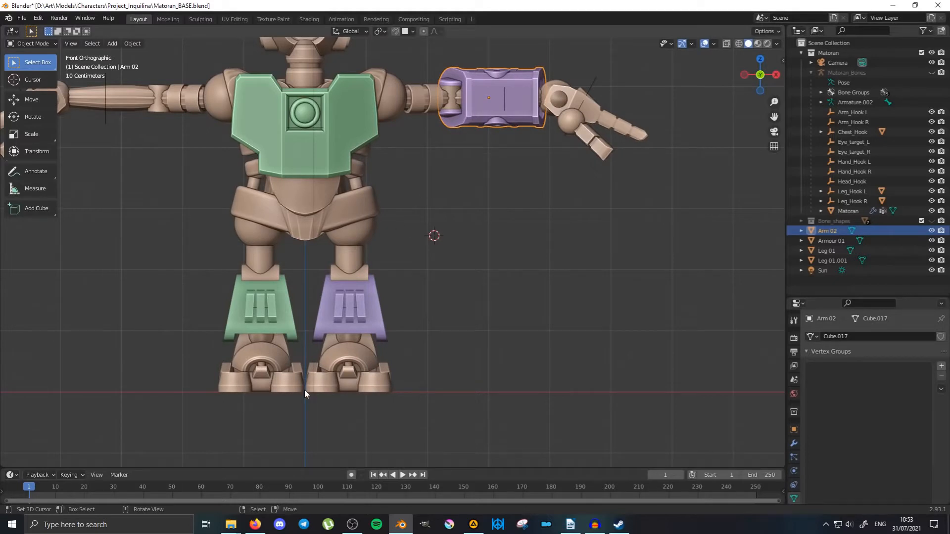
pyautogui.scroll(-3, 345, 319)
pyautogui.keyDown('shift'); pyautogui.moveTo(345, 319); pyautogui.dragTo(347, 370, button='middle'); pyautogui.keyUp('shift')
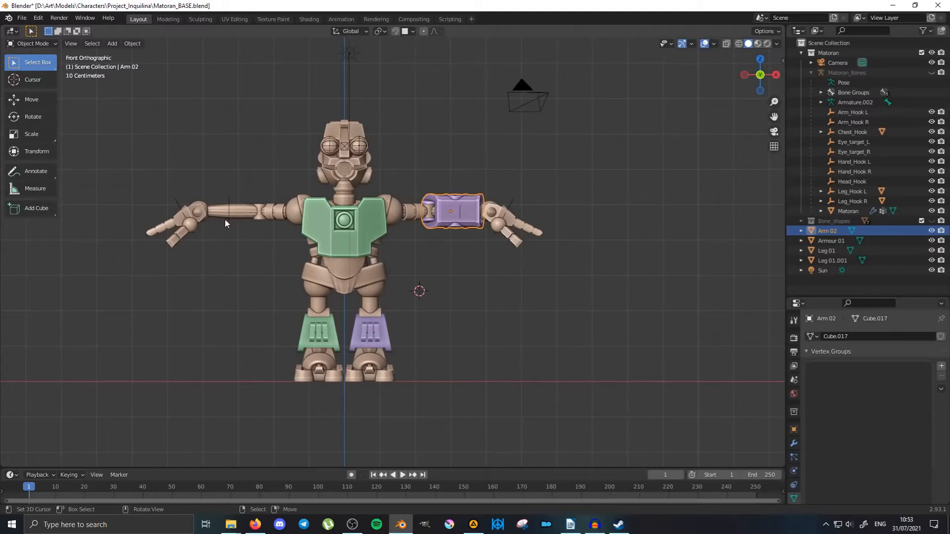
pyautogui.keyDown('shift'); pyautogui.moveTo(482, 238); pyautogui.dragTo(369, 236, button='middle'); pyautogui.keyUp('shift')
pyautogui.scroll(4, 369, 236)
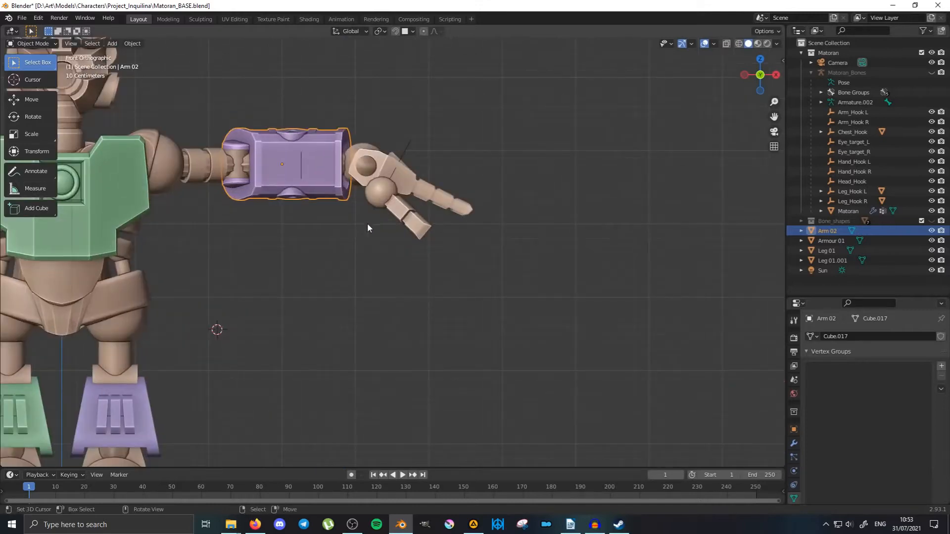
# Apply Arm 02's location transform and check its origin at the world origin between the feet.
pyautogui.click(134, 44)
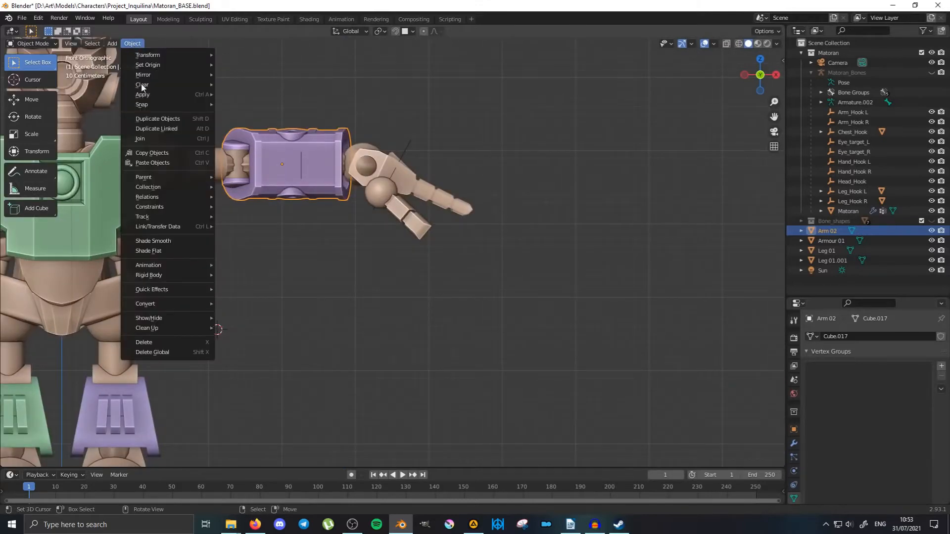
pyautogui.moveTo(147, 96)
pyautogui.click(250, 95)
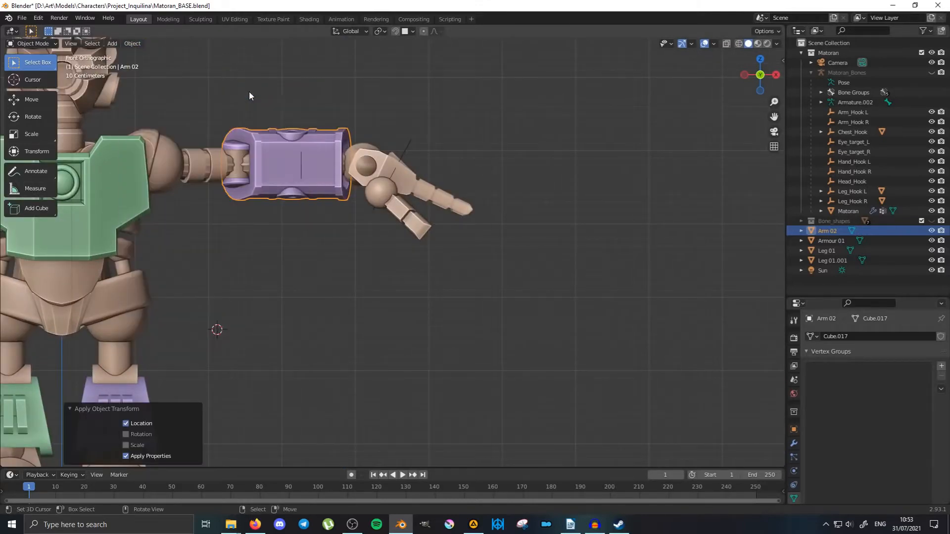
pyautogui.keyDown('shift'); pyautogui.moveTo(242, 299); pyautogui.dragTo(454, 105, button='middle'); pyautogui.keyUp('shift')
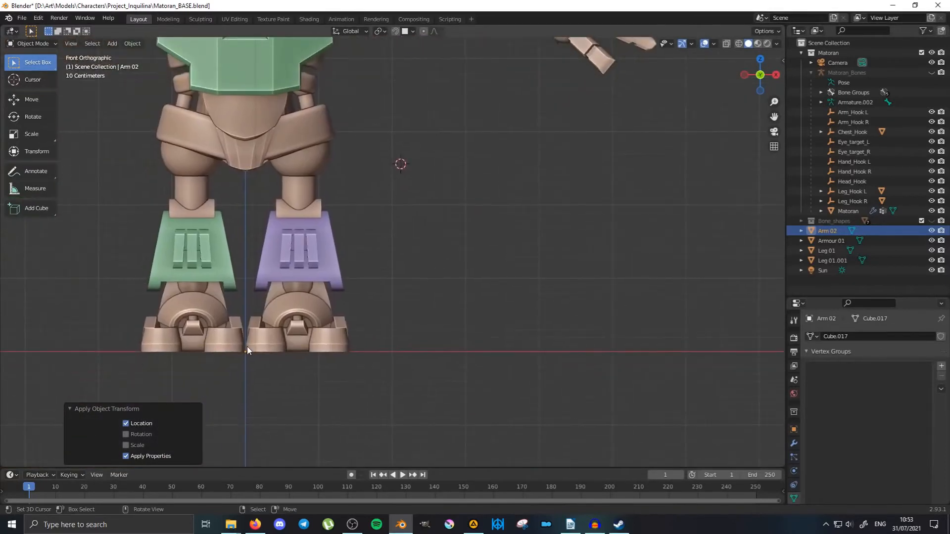
# Duplicate Arm 02 in place and mirror the copy along the global X axis onto the right forearm.
pyautogui.keyDown('shift'); pyautogui.moveTo(435, 231); pyautogui.dragTo(379, 332, button='middle'); pyautogui.keyUp('shift')
pyautogui.hotkey('shift', 'd')
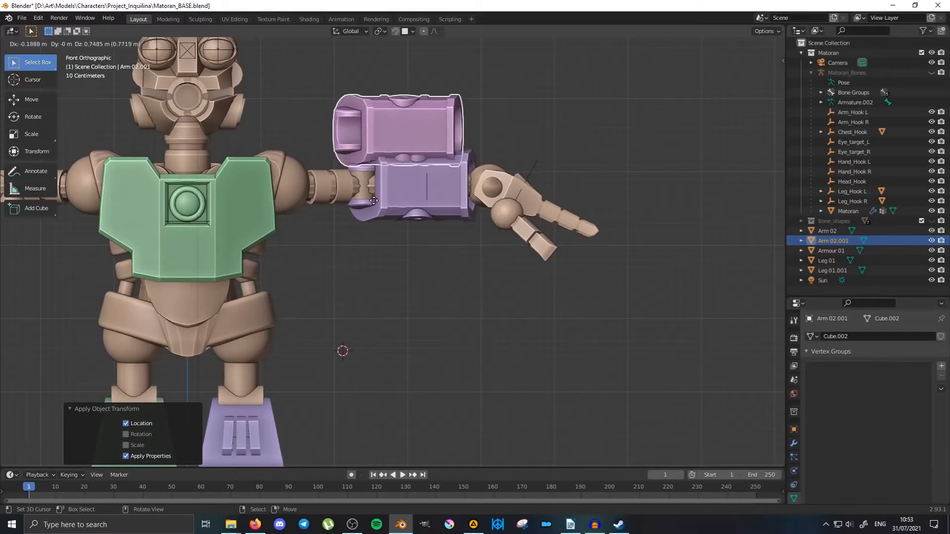
pyautogui.rightClick(405, 203)
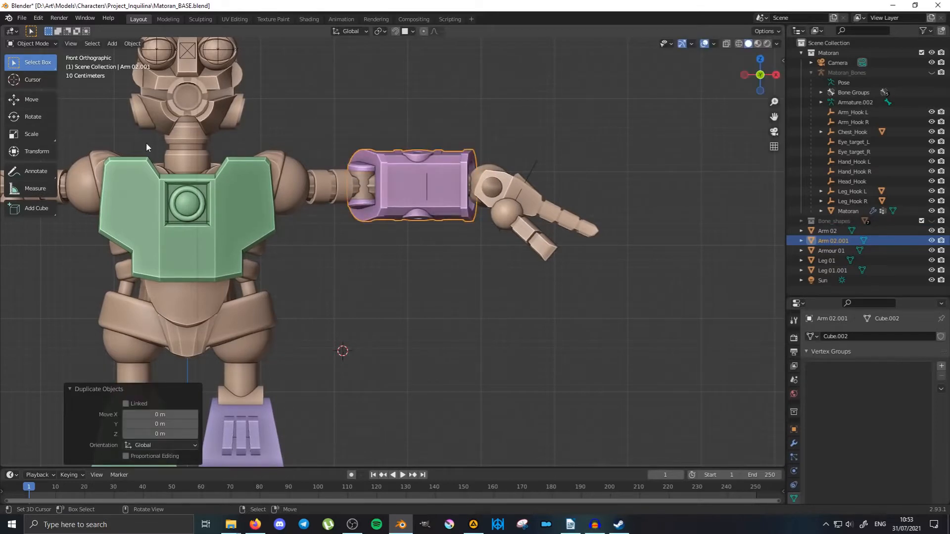
pyautogui.click(134, 44)
pyautogui.moveTo(161, 77)
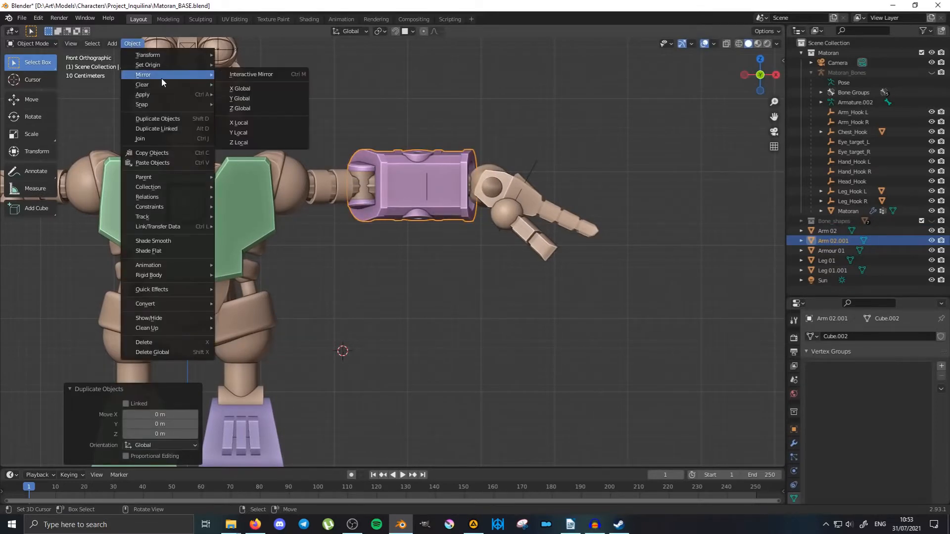
pyautogui.click(265, 89)
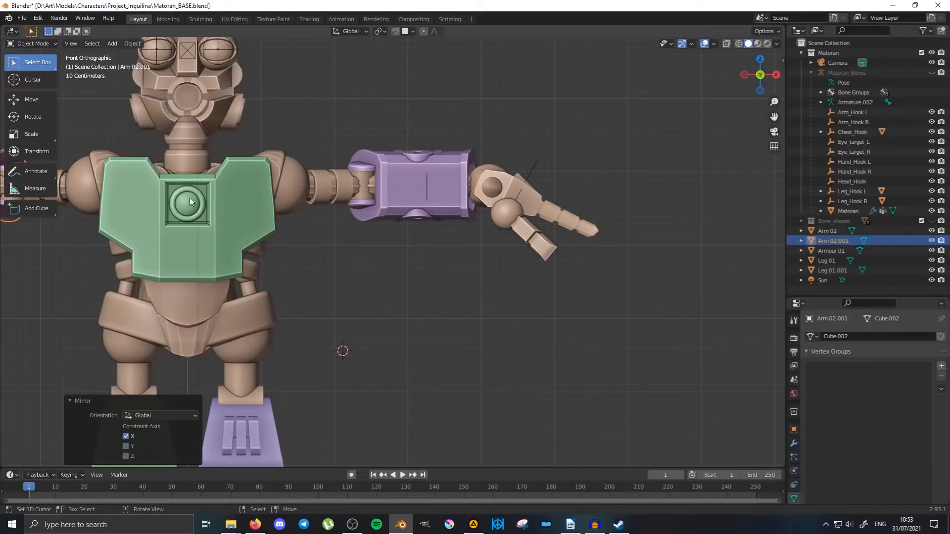
# Examine the mirrored arm part's fit on the right forearm in front view and from an oblique angle.
pyautogui.keyDown('shift'); pyautogui.moveTo(141, 214); pyautogui.dragTo(334, 183, button='middle'); pyautogui.keyUp('shift')
pyautogui.scroll(-1, 333, 183)
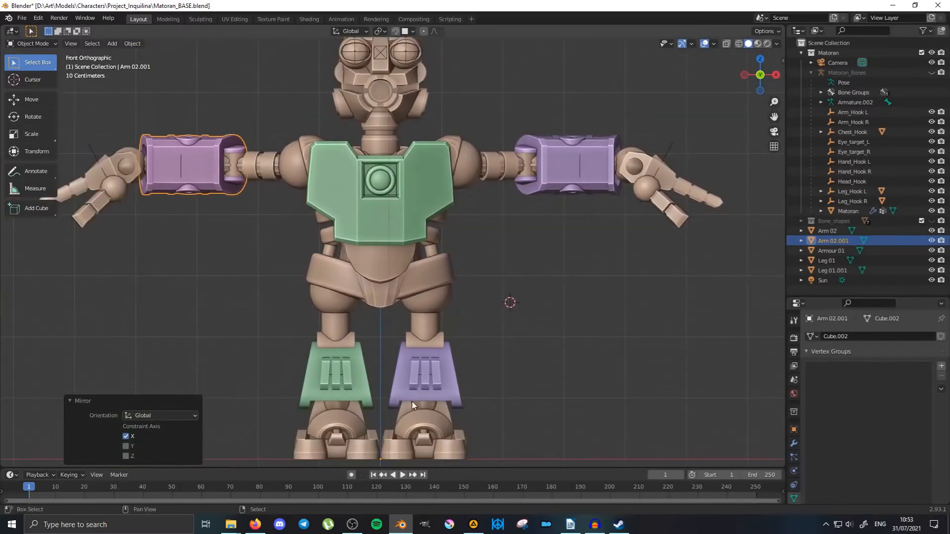
pyautogui.keyDown('shift'); pyautogui.moveTo(412, 402); pyautogui.dragTo(401, 339, button='middle'); pyautogui.keyUp('shift')
pyautogui.keyDown('shift'); pyautogui.moveTo(223, 227); pyautogui.dragTo(348, 322, button='middle'); pyautogui.keyUp('shift')
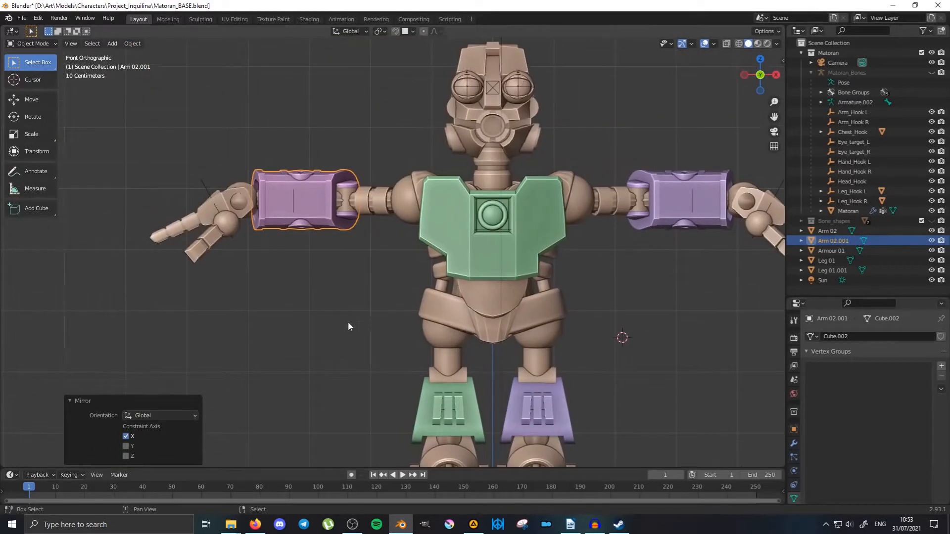
pyautogui.scroll(3, 348, 322)
pyautogui.keyDown('shift'); pyautogui.moveTo(277, 222); pyautogui.dragTo(377, 299, button='middle'); pyautogui.keyUp('shift')
pyautogui.scroll(4, 376, 299)
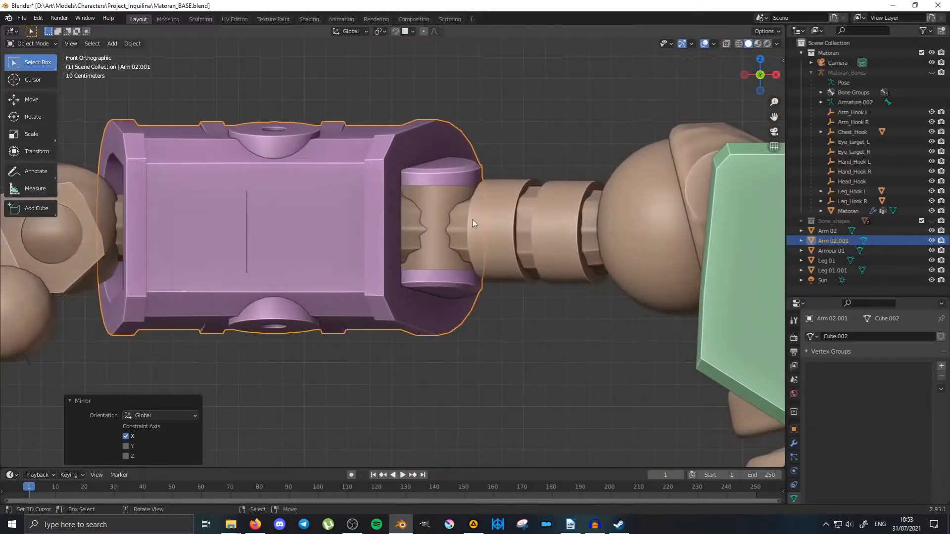
pyautogui.scroll(-5, 451, 208)
pyautogui.keyDown('shift'); pyautogui.moveTo(626, 272); pyautogui.dragTo(413, 264, button='middle'); pyautogui.keyUp('shift')
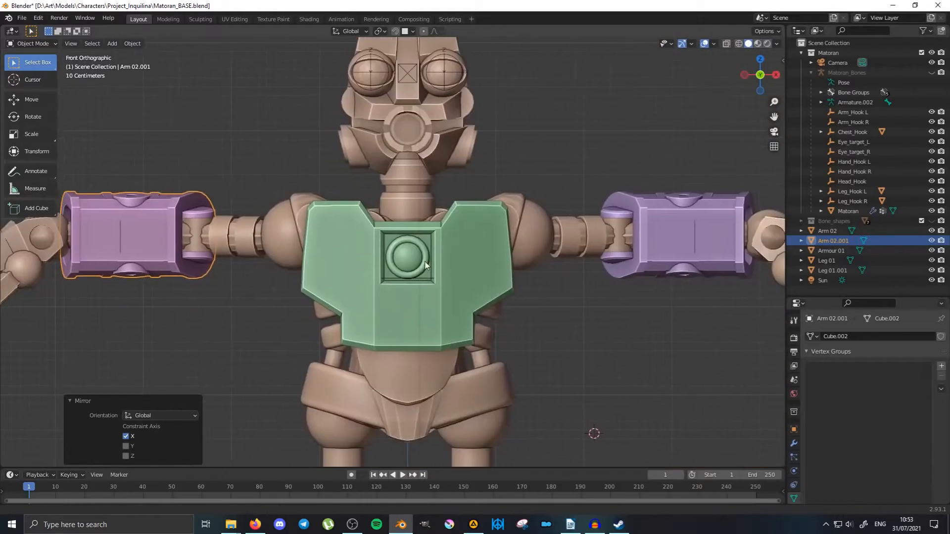
pyautogui.keyDown('shift'); pyautogui.moveTo(222, 245); pyautogui.dragTo(450, 237, button='middle'); pyautogui.keyUp('shift')
pyautogui.scroll(3, 450, 237)
pyautogui.moveTo(484, 171); pyautogui.dragTo(487, 204, button='middle')
pyautogui.scroll(-4, 487, 203)
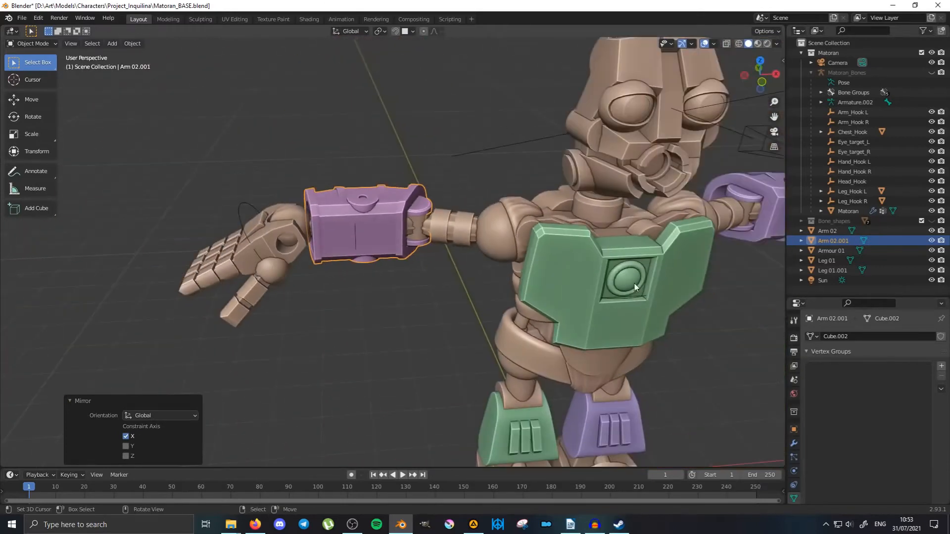
# Parent Arm 02 on the left forearm to the Arm_Hook L empty with the Object option.
pyautogui.moveTo(634, 283); pyautogui.dragTo(493, 310, button='middle')
pyautogui.scroll(4, 465, 221)
pyautogui.rightClick(466, 218)
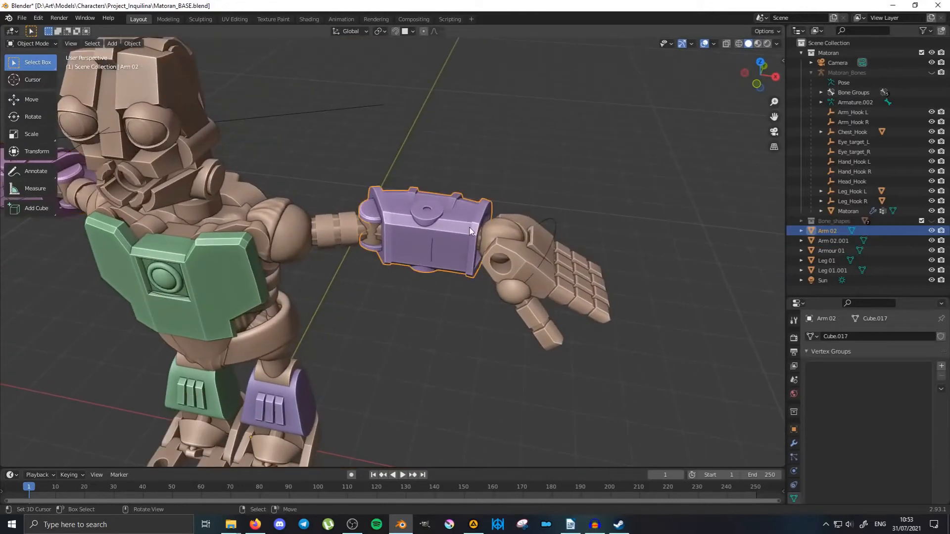
pyautogui.scroll(3, 495, 253)
pyautogui.moveTo(526, 281); pyautogui.dragTo(464, 267, button='middle')
pyautogui.keyDown('shift'); pyautogui.rightClick(424, 253); pyautogui.keyUp('shift')
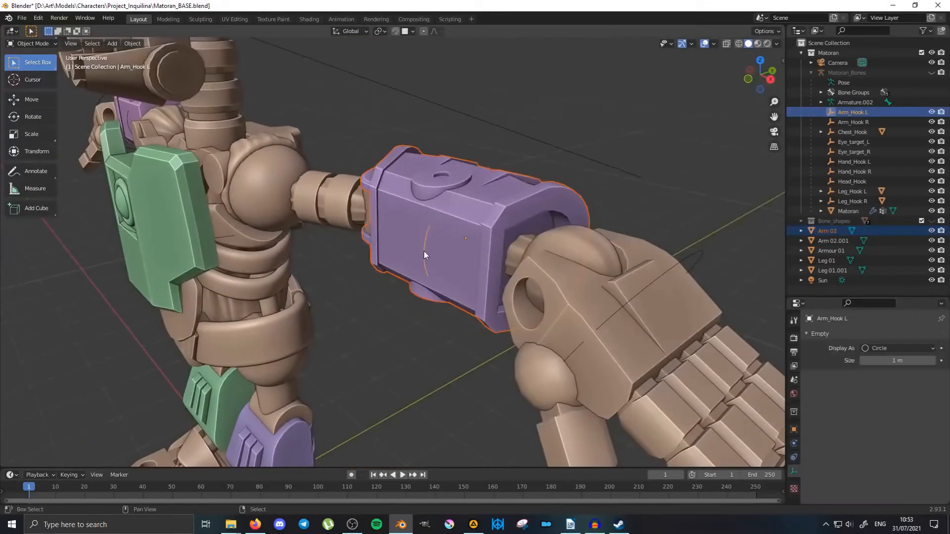
pyautogui.hotkey('ctrl', 'p')
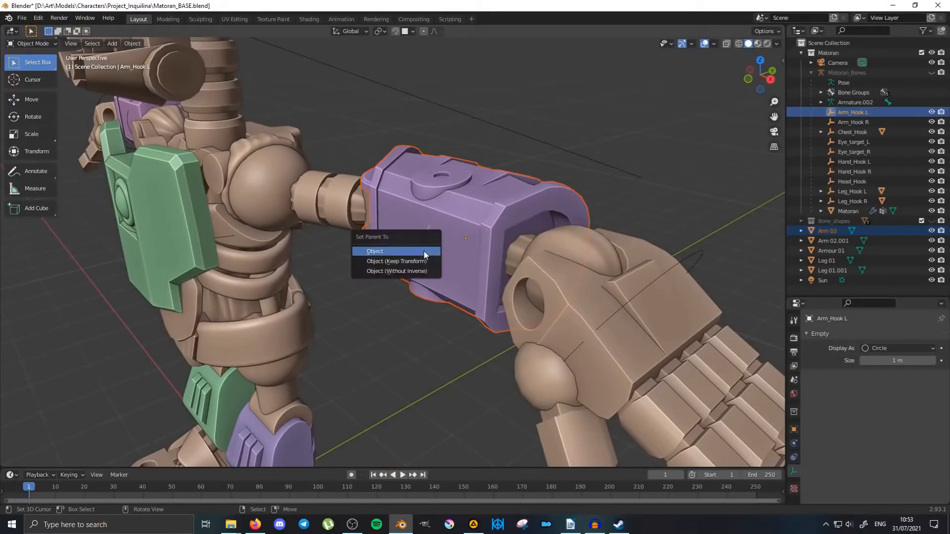
pyautogui.click(425, 254)
# Parent the mirrored arm part on the right forearm to the Arm_Hook R empty with the Object option, and deselect everything.
pyautogui.scroll(-4, 424, 255)
pyautogui.moveTo(127, 269); pyautogui.dragTo(183, 257, button='middle')
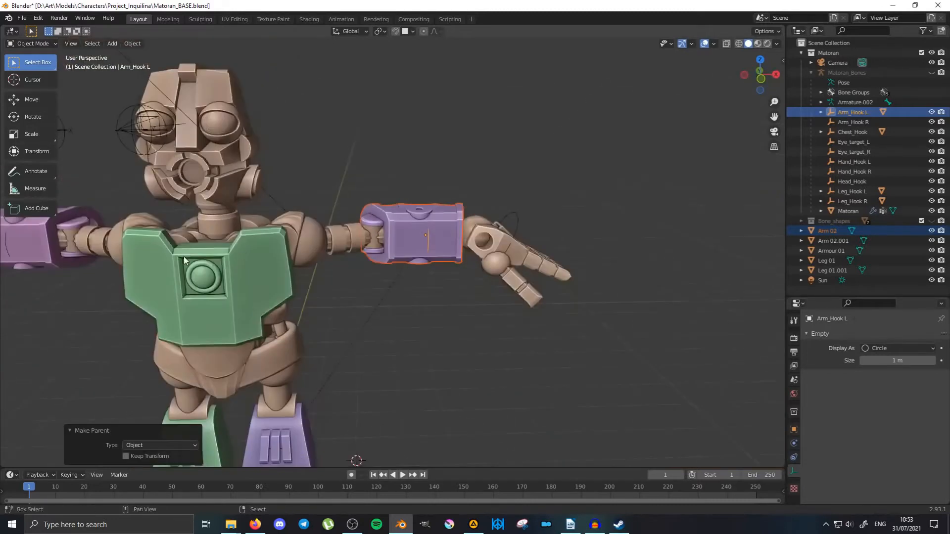
pyautogui.keyDown('shift'); pyautogui.moveTo(64, 244); pyautogui.dragTo(338, 269, button='middle'); pyautogui.keyUp('shift')
pyautogui.rightClick(319, 268)
pyautogui.keyDown('shift'); pyautogui.rightClick(307, 268); pyautogui.keyUp('shift')
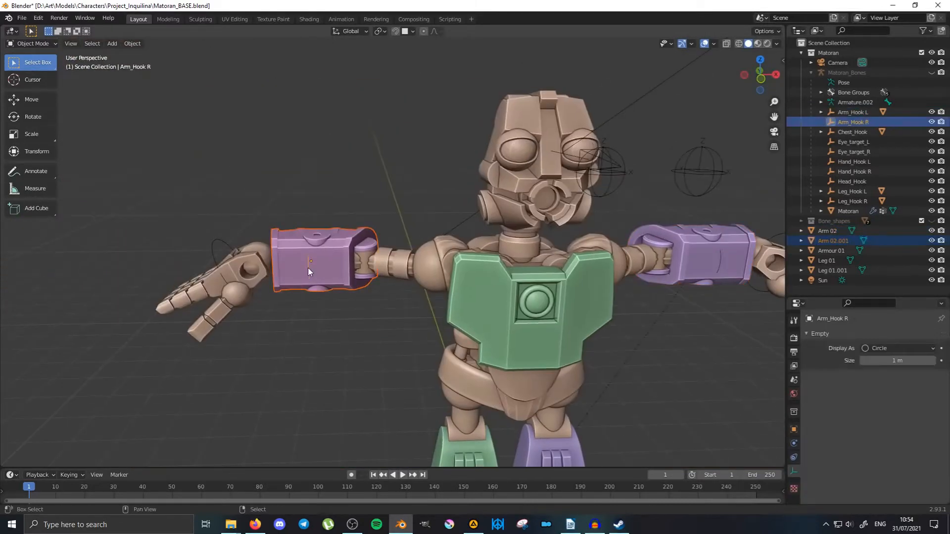
pyautogui.hotkey('ctrl', 'p')
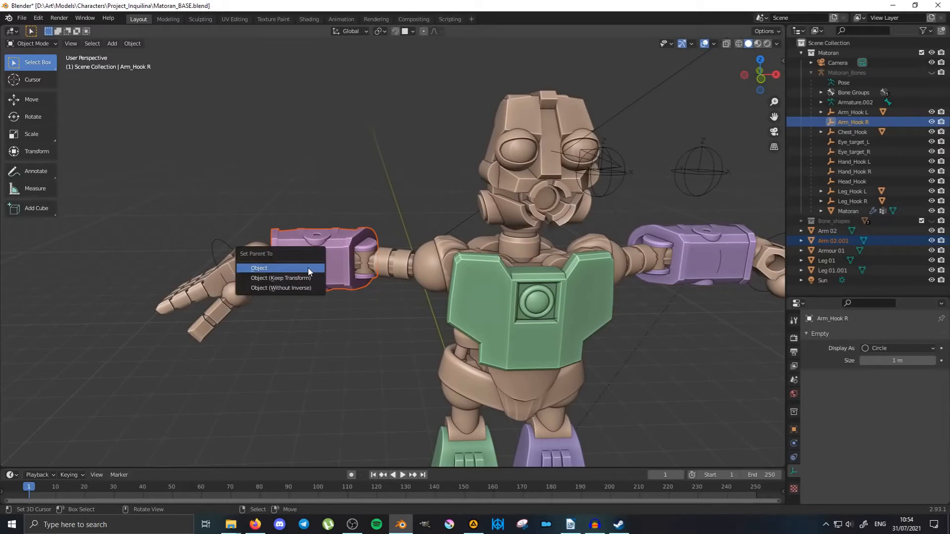
pyautogui.click(307, 270)
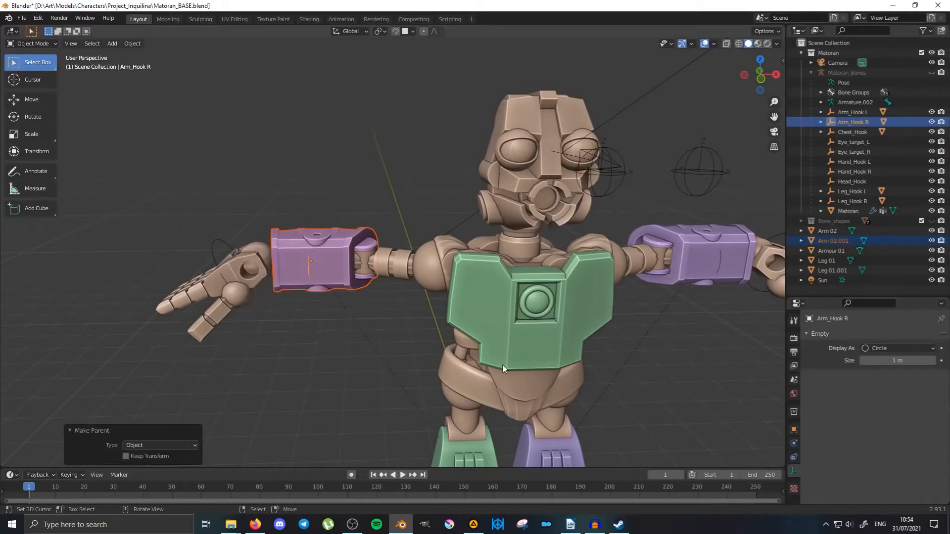
pyautogui.moveTo(308, 271); pyautogui.dragTo(451, 268, button='middle')
pyautogui.scroll(3, 524, 296)
pyautogui.hotkey('alt', 'a')
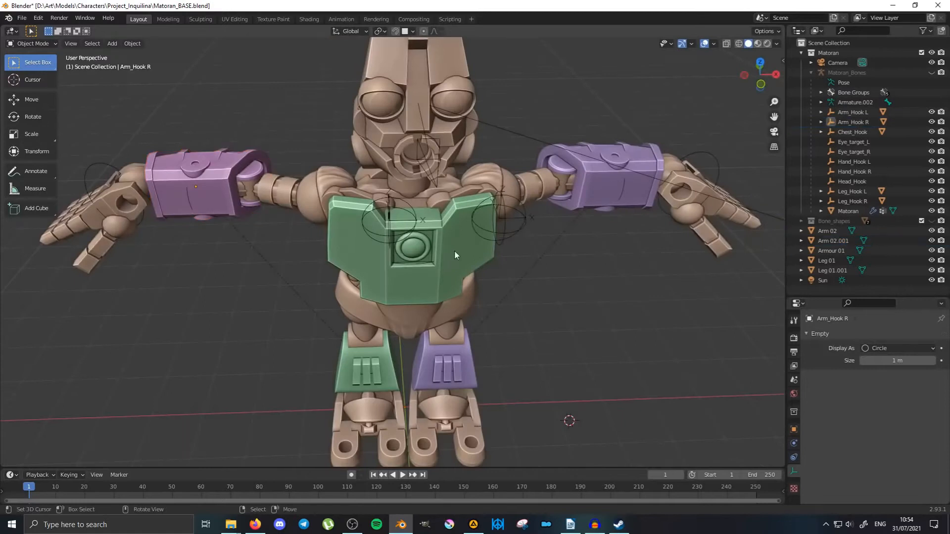
# Rename the left forearm part Arm 02 as Arm 02 L.
pyautogui.moveTo(468, 325); pyautogui.dragTo(471, 295, button='middle')
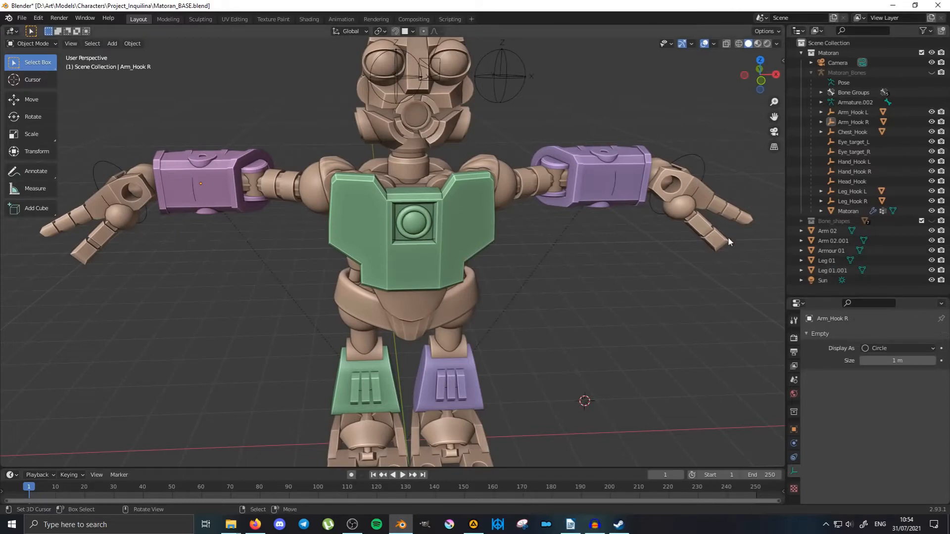
pyautogui.click(831, 231)
pyautogui.doubleClick(841, 231)
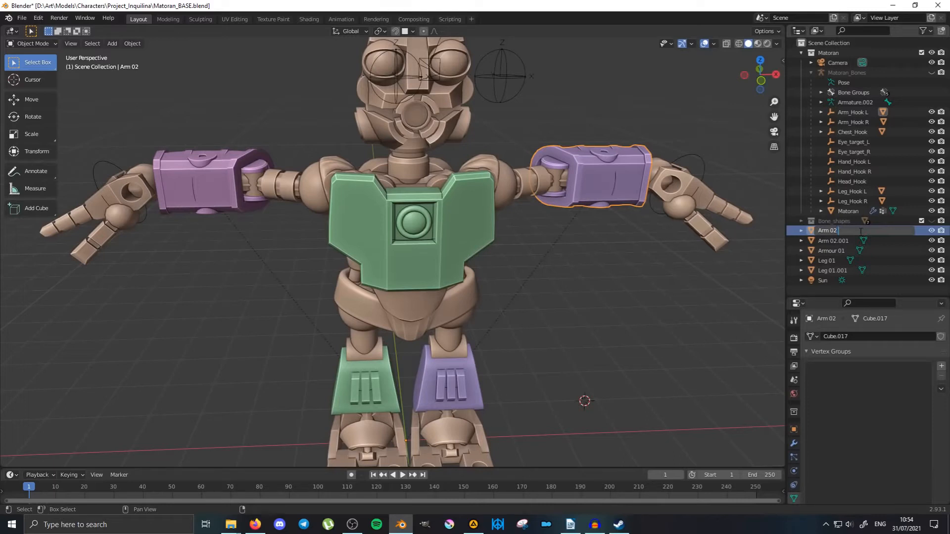
pyautogui.write('L')
pyautogui.press('Return')
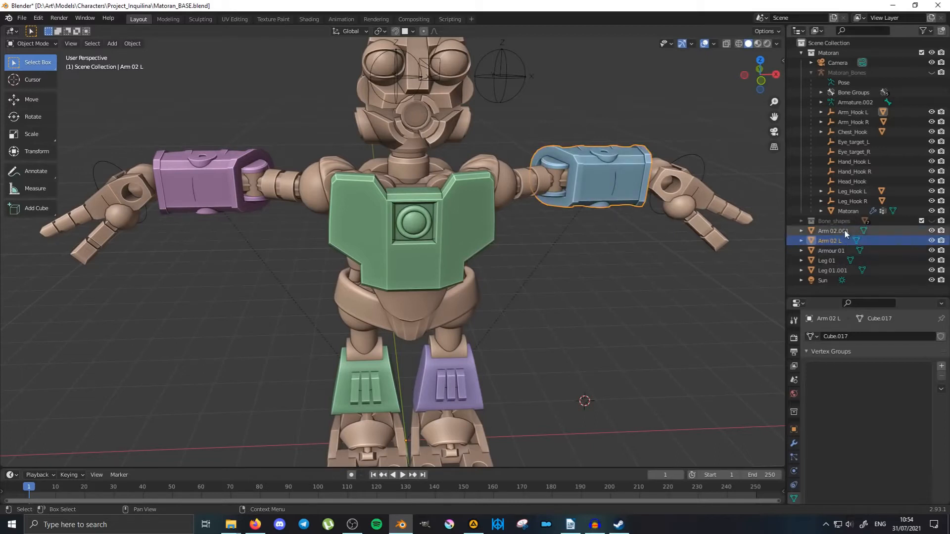
# Rename the right forearm part Arm 02.001 as Arm 02 R.
pyautogui.doubleClick(847, 230)
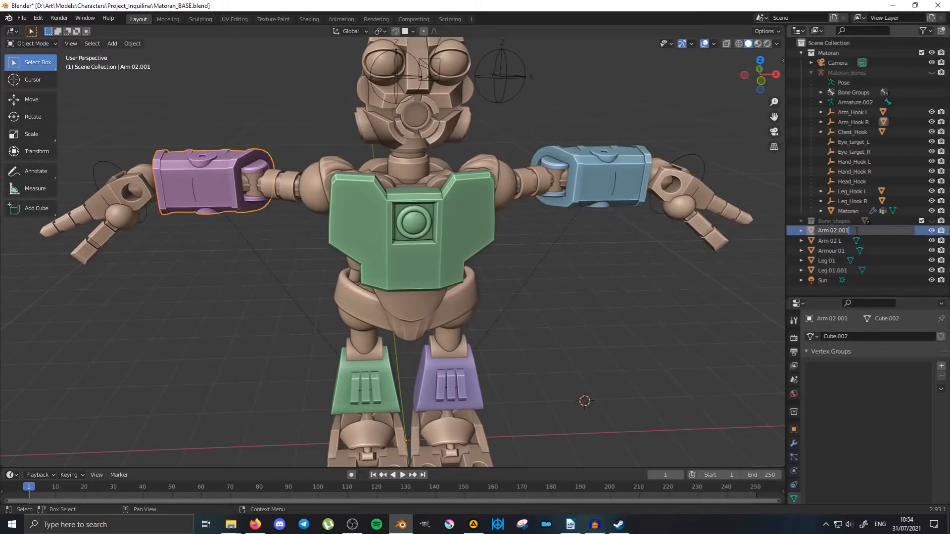
pyautogui.press('BackSpace')
pyautogui.press('BackSpace')
pyautogui.press('BackSpace')
pyautogui.press('BackSpace')
pyautogui.write('R')
pyautogui.press('Return')
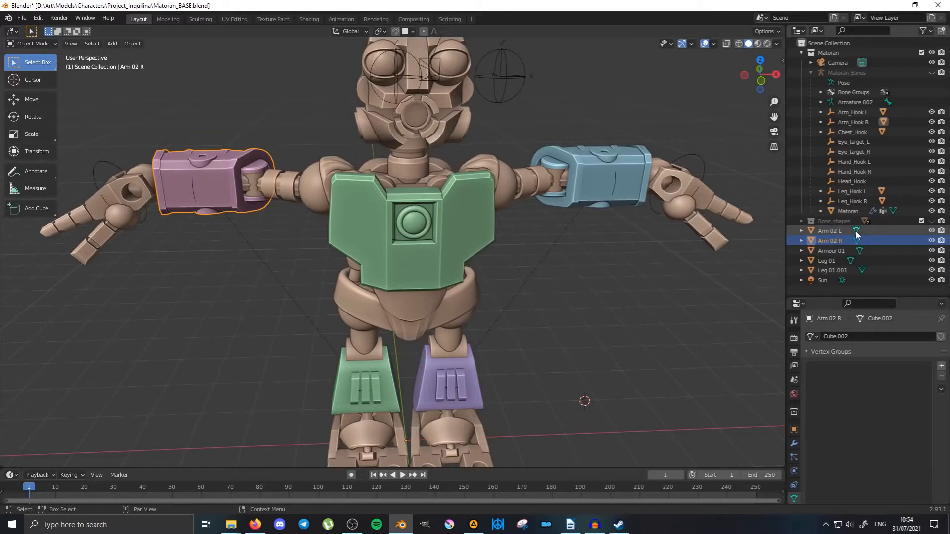
# Rename the left shin part Leg 01 as Leg 01 L.
pyautogui.keyDown('shift'); pyautogui.moveTo(553, 378); pyautogui.dragTo(440, 321, button='middle'); pyautogui.keyUp('shift')
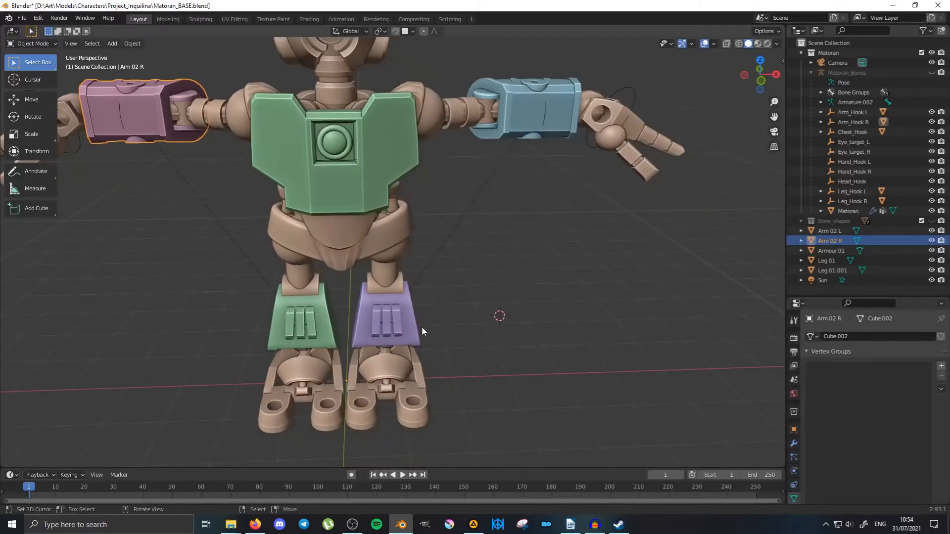
pyautogui.click(422, 329)
pyautogui.doubleClick(839, 260)
pyautogui.click(840, 260)
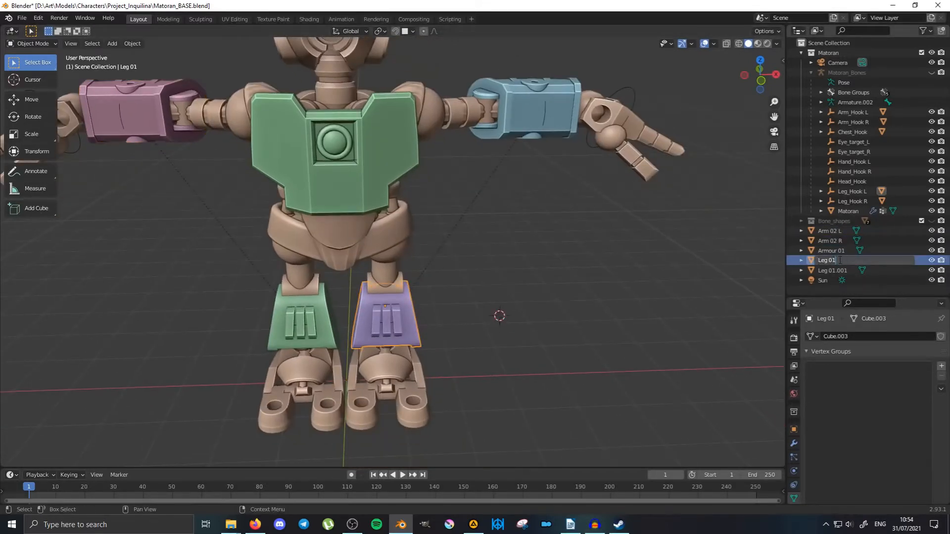
pyautogui.write('L')
pyautogui.press('Return')
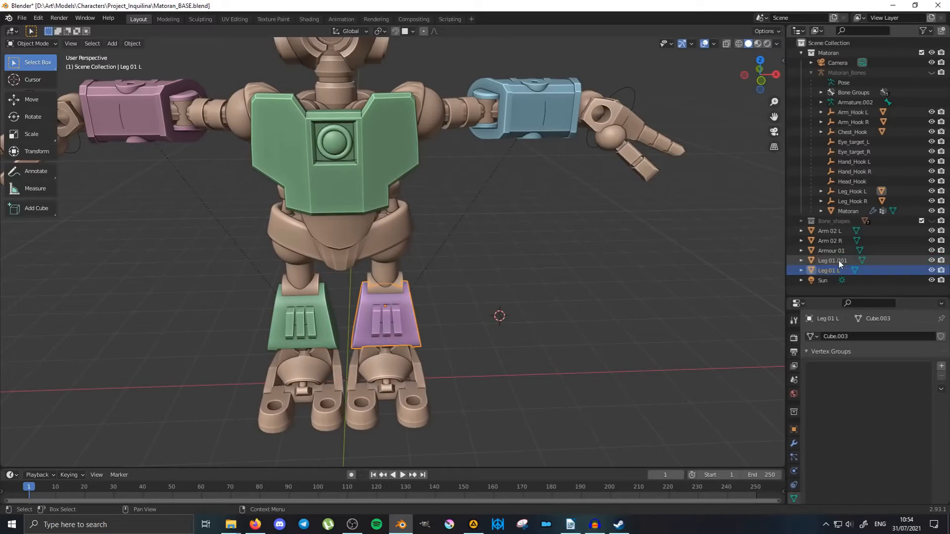
# Rename the right shin part Leg 01.001 as Leg 01 R.
pyautogui.click(330, 309)
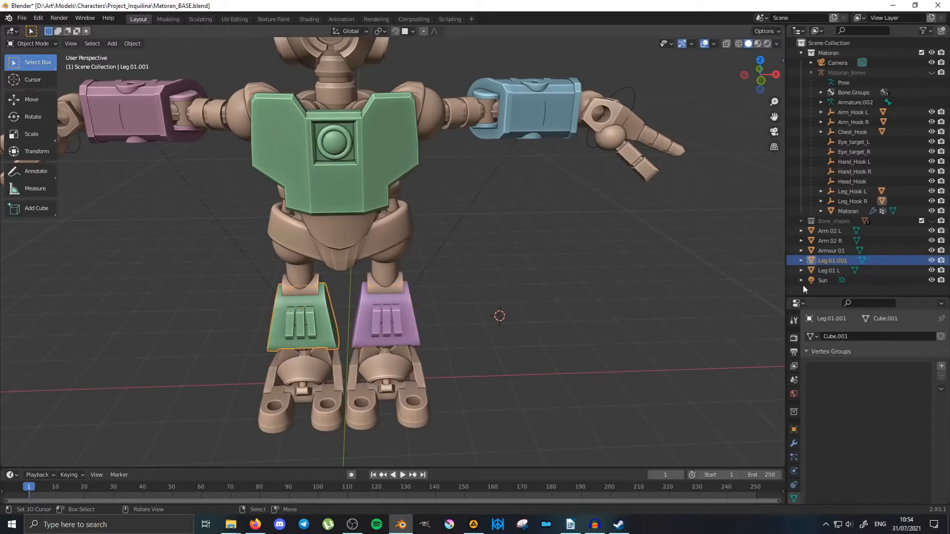
pyautogui.doubleClick(842, 259)
pyautogui.click(854, 260)
pyautogui.press('BackSpace')
pyautogui.press('BackSpace')
pyautogui.press('BackSpace')
pyautogui.press('BackSpace')
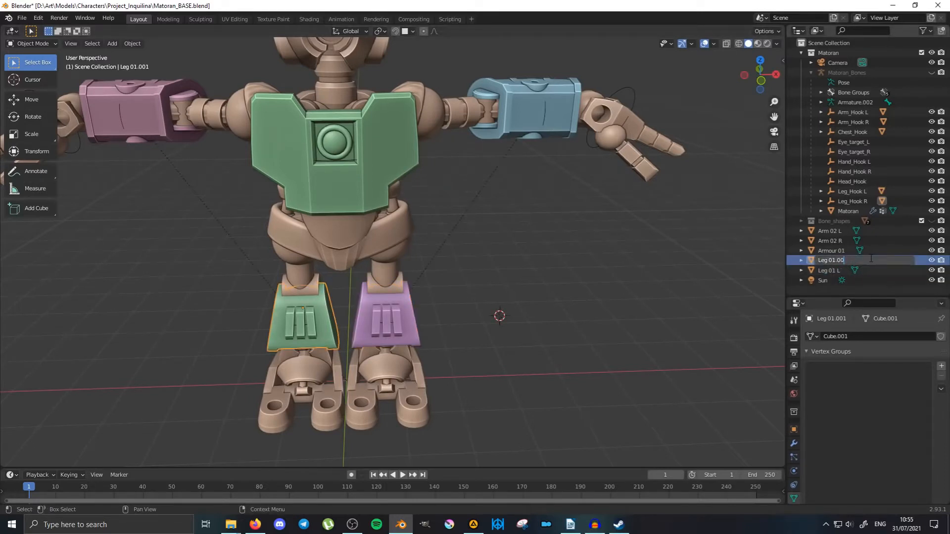
pyautogui.write('R')
pyautogui.press('Return')
# Move Arm 02 L, Arm 02 R, Armour 01, Leg 01 L and Leg 01 R from the scene root into the Matoran collection.
pyautogui.scroll(-4, 665, 300)
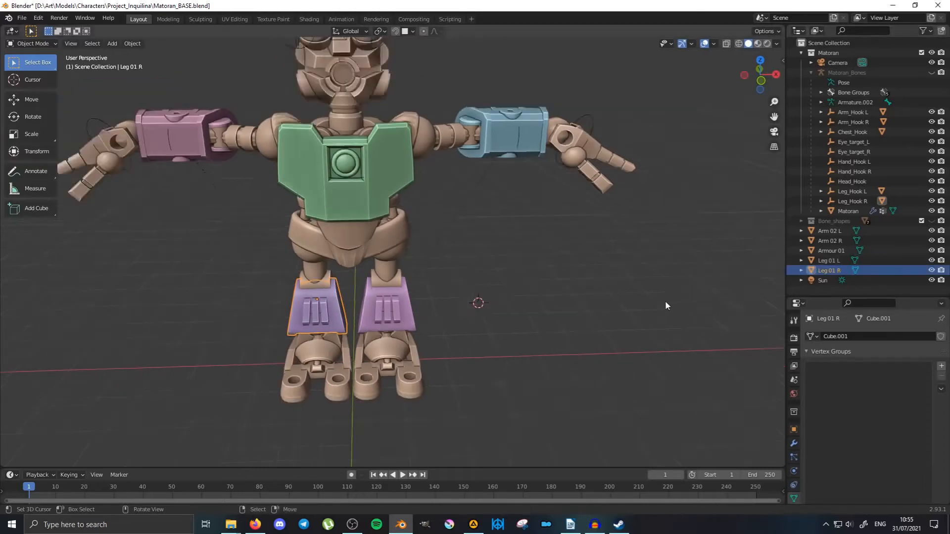
pyautogui.keyDown('shift'); pyautogui.moveTo(485, 200); pyautogui.dragTo(577, 257, button='middle'); pyautogui.keyUp('shift')
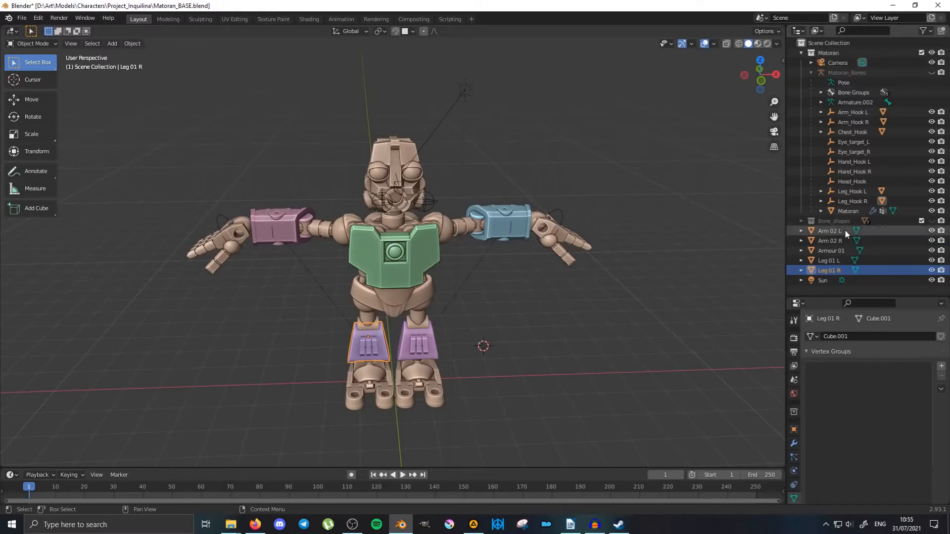
pyautogui.moveTo(845, 229); pyautogui.dragTo(856, 154)
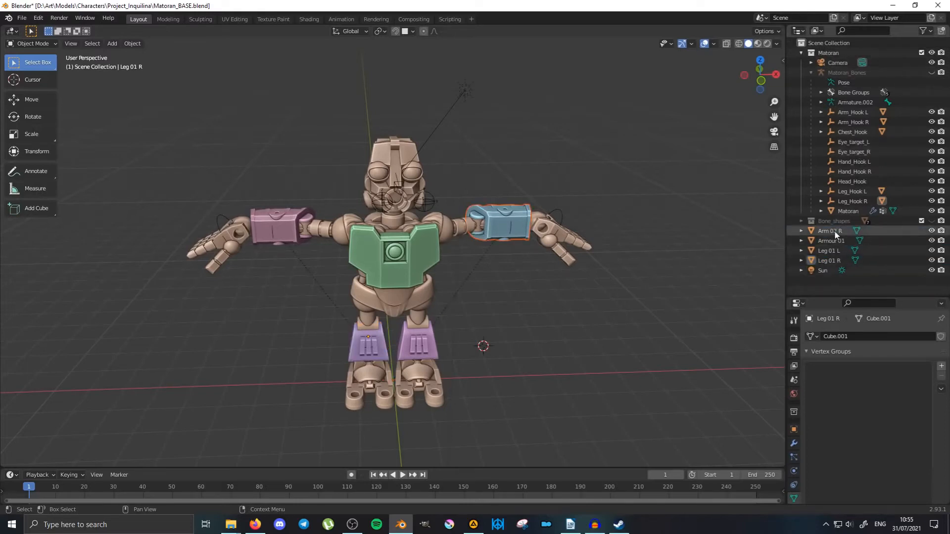
pyautogui.moveTo(834, 231); pyautogui.dragTo(849, 157)
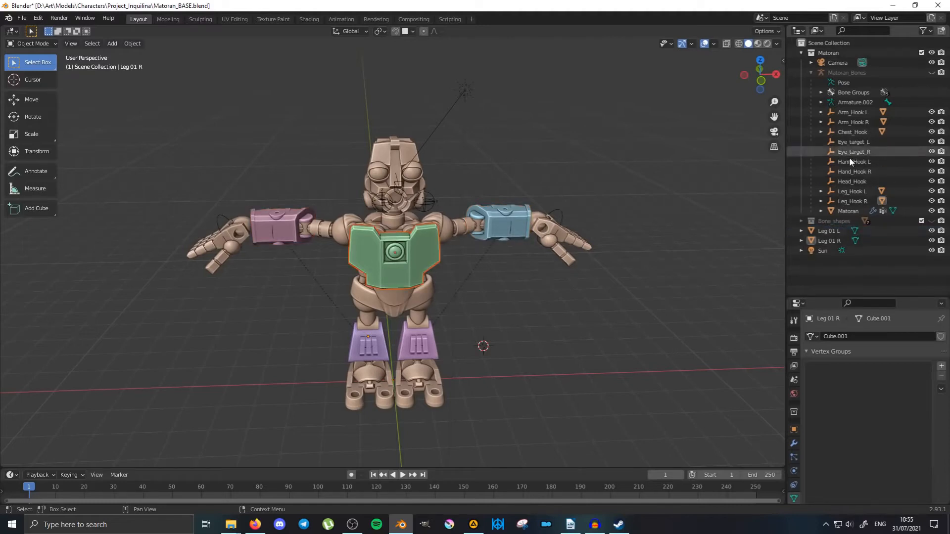
pyautogui.moveTo(838, 230); pyautogui.dragTo(854, 162)
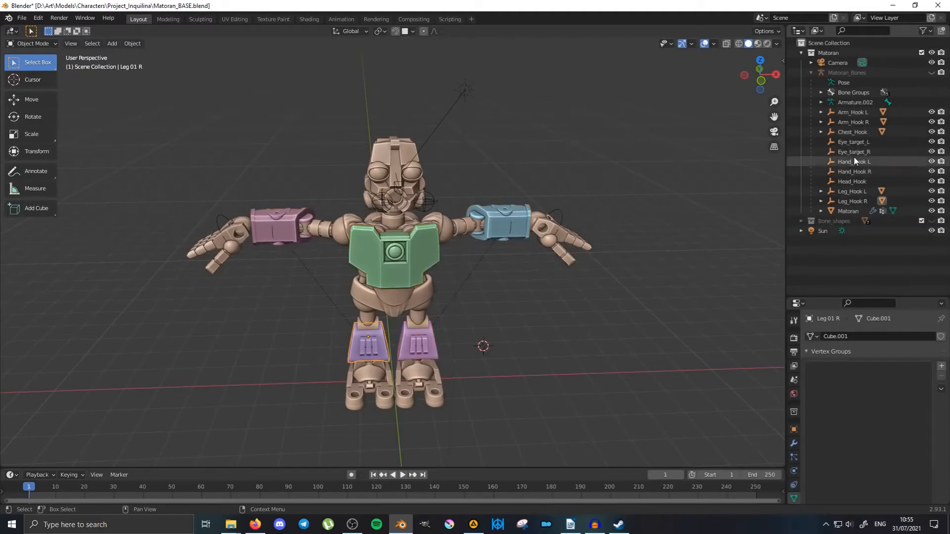
# Check which parts are nested under the Arm_Hook L and Arm_Hook R empties, and collapse both again.
pyautogui.click(821, 112)
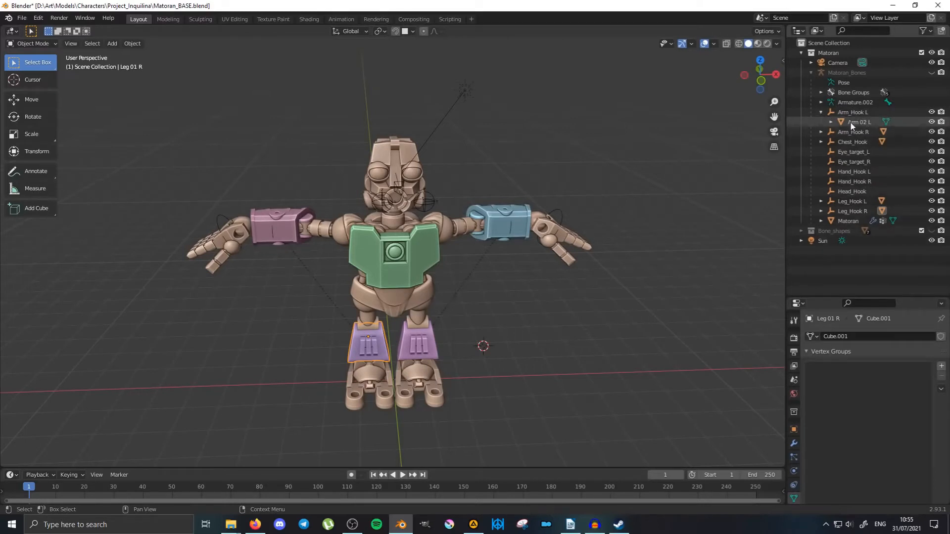
pyautogui.click(821, 112)
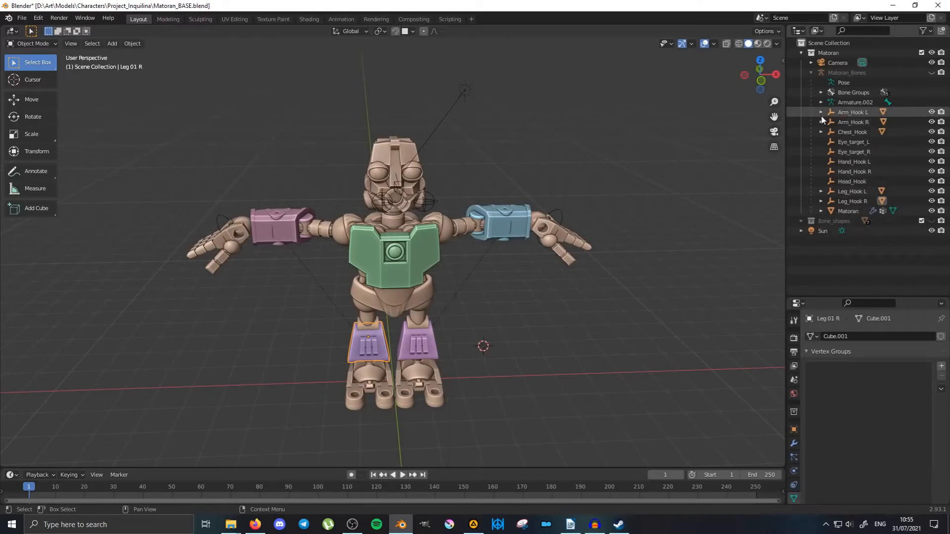
pyautogui.click(821, 121)
pyautogui.click(820, 122)
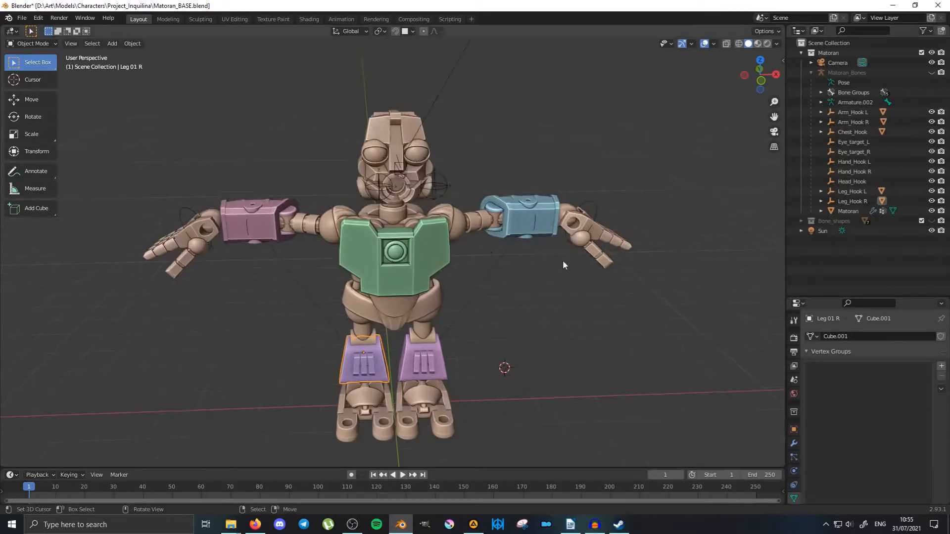
# Start an Append and browse to the Object folder of Rua_M_Noble_Female.blend in the Kanohi folder.
pyautogui.moveTo(562, 260); pyautogui.dragTo(404, 172, button='middle')
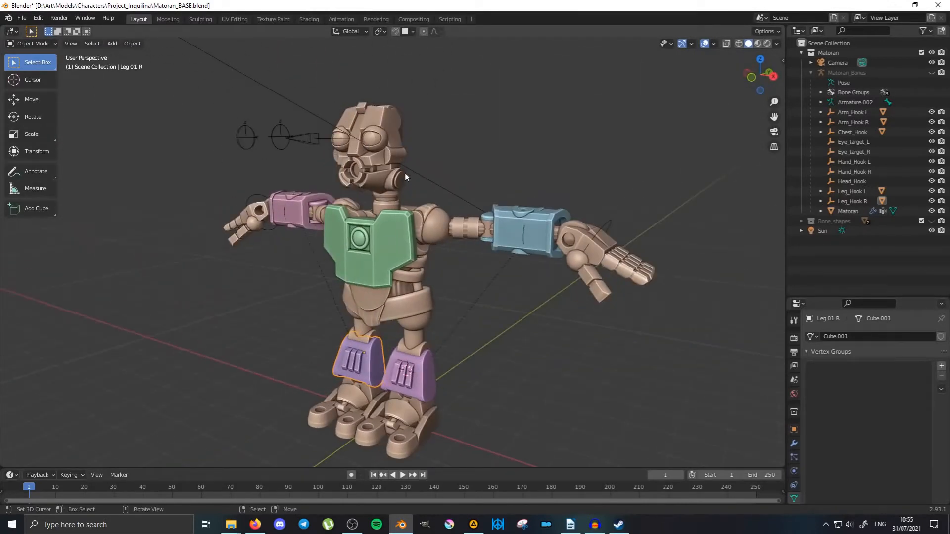
pyautogui.press('KP_1')
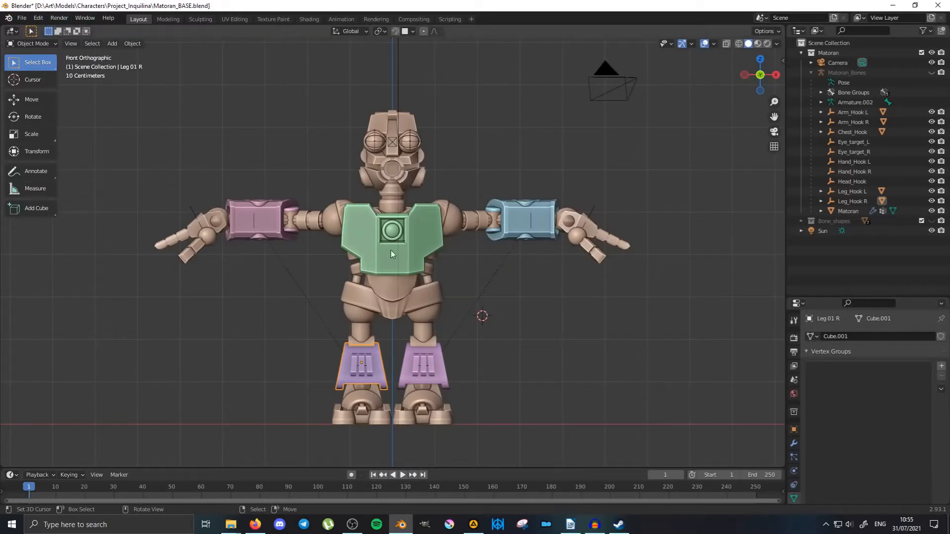
pyautogui.click(22, 17)
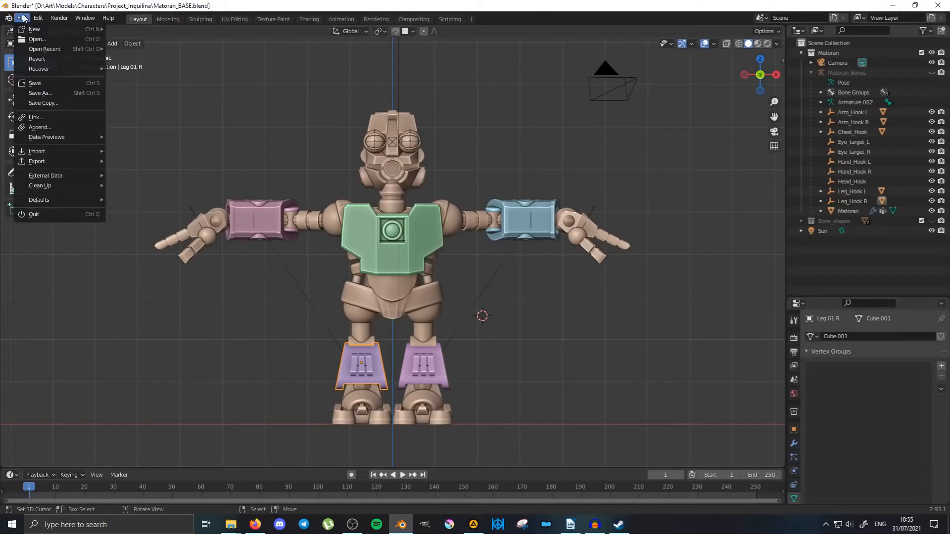
pyautogui.click(61, 124)
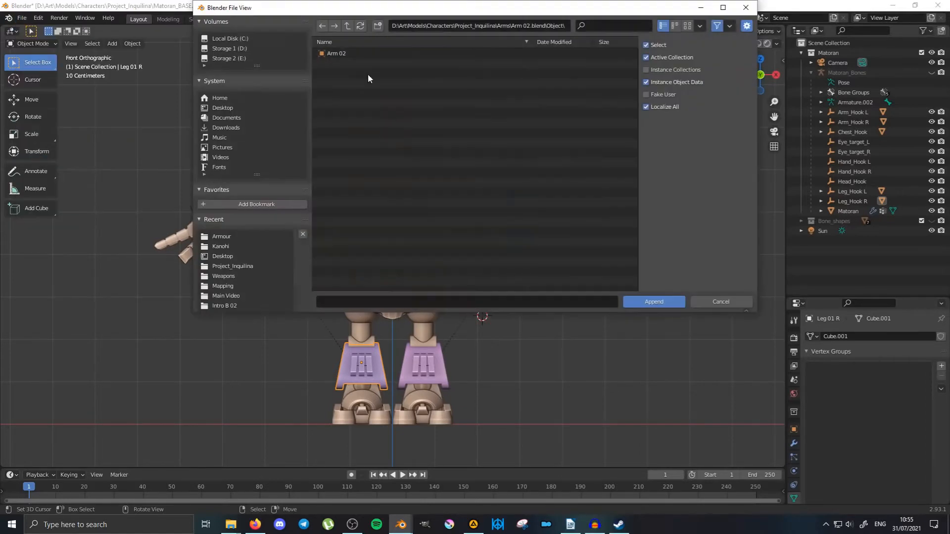
pyautogui.click(349, 31)
pyautogui.click(348, 31)
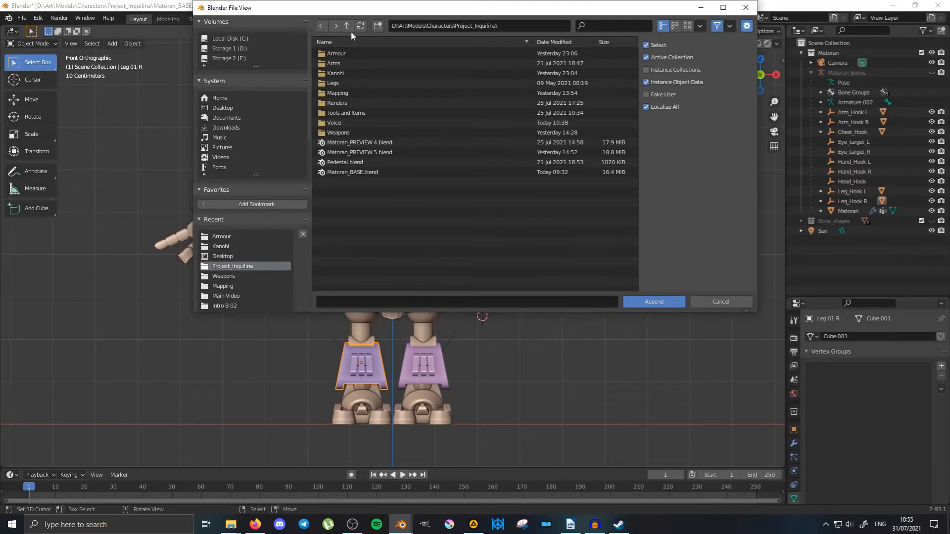
pyautogui.click(352, 73)
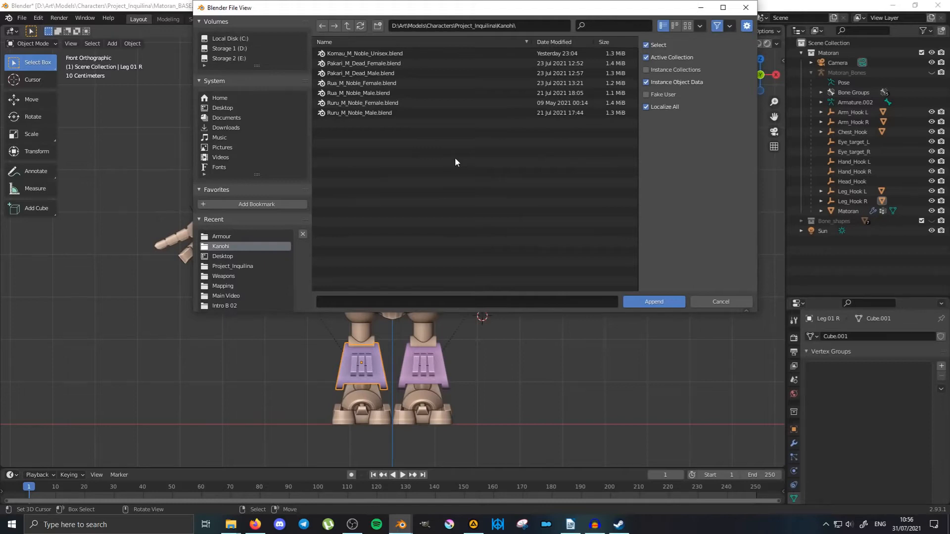
pyautogui.doubleClick(390, 83)
pyautogui.click(390, 131)
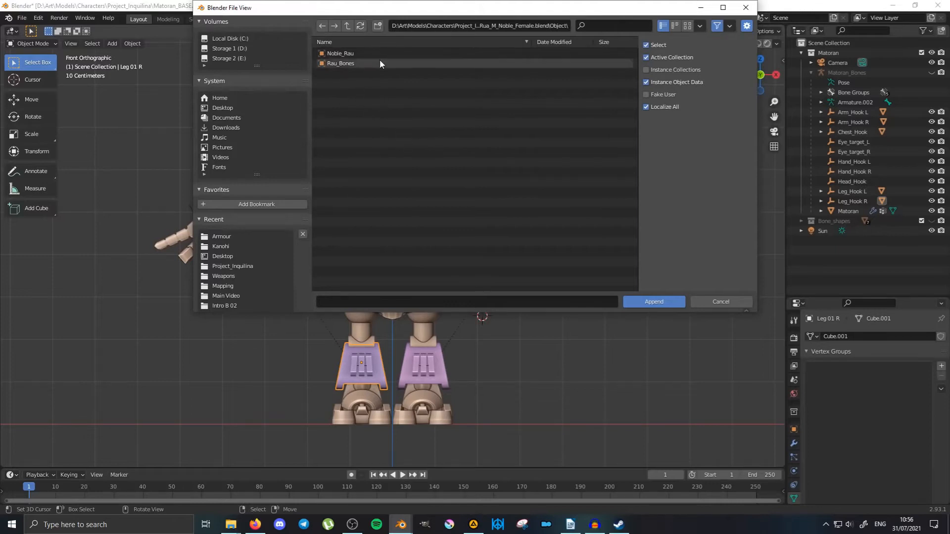
# Append both the Noble_Rau mask and its Rau_Bones armature.
pyautogui.click(362, 53)
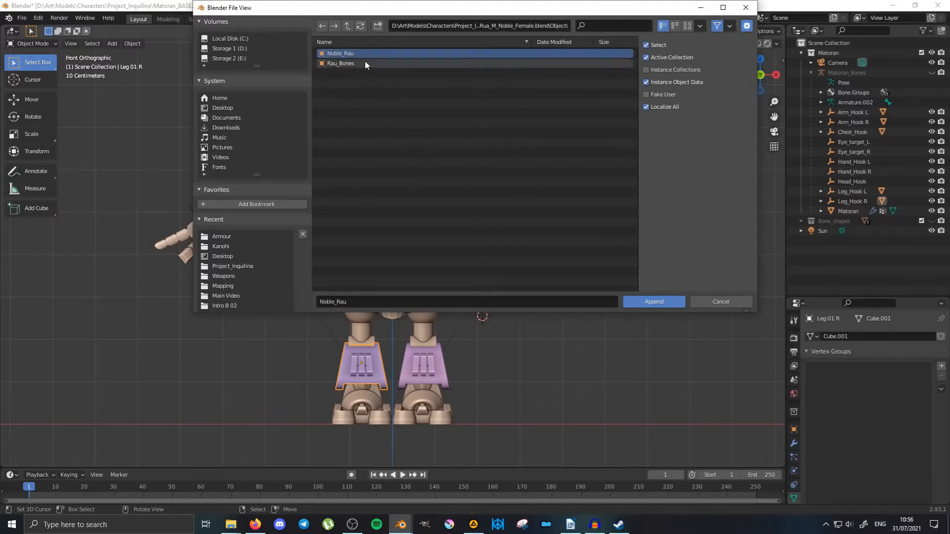
pyautogui.click(365, 63)
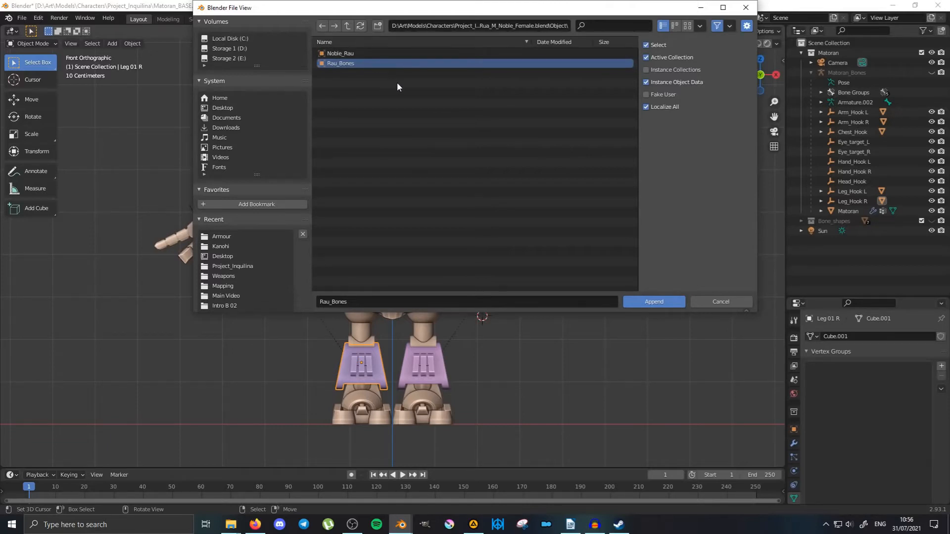
pyautogui.click(375, 55)
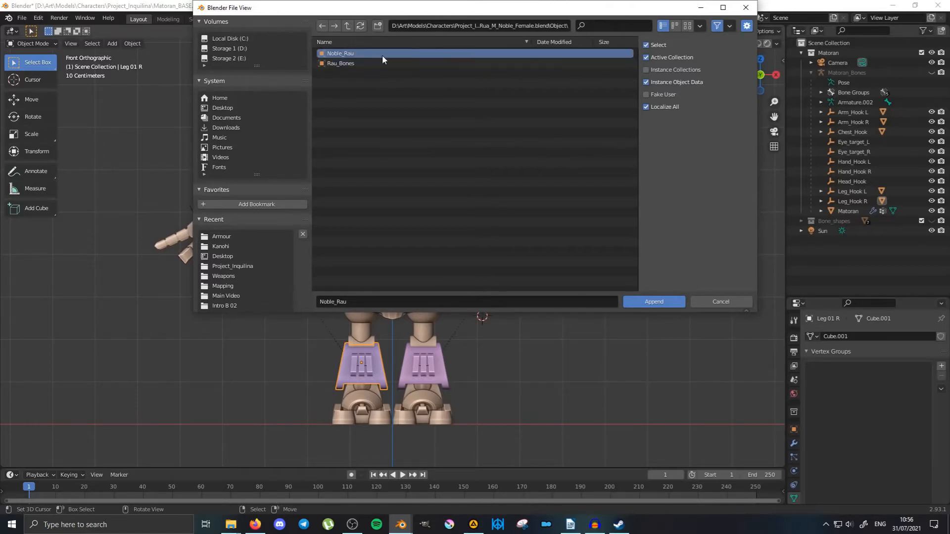
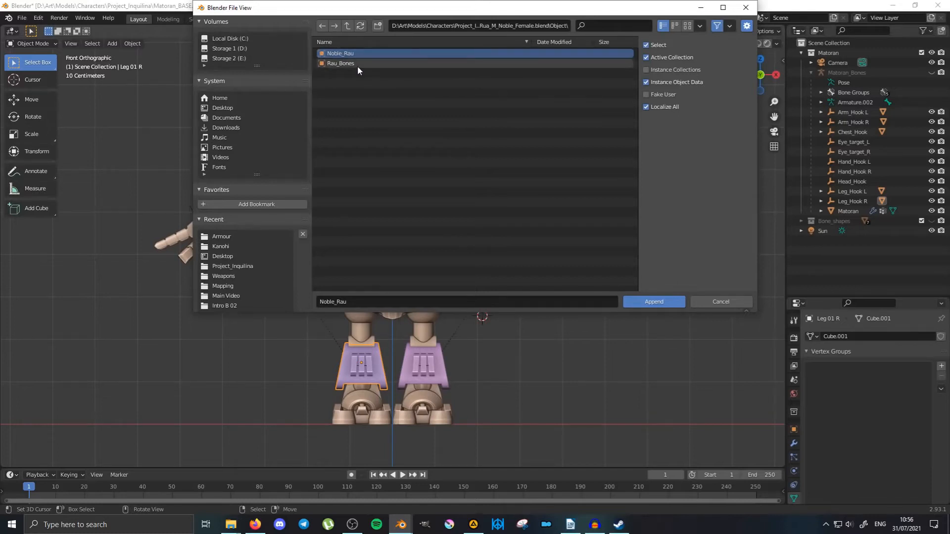
pyautogui.keyDown('shift'); pyautogui.click(358, 65); pyautogui.keyUp('shift')
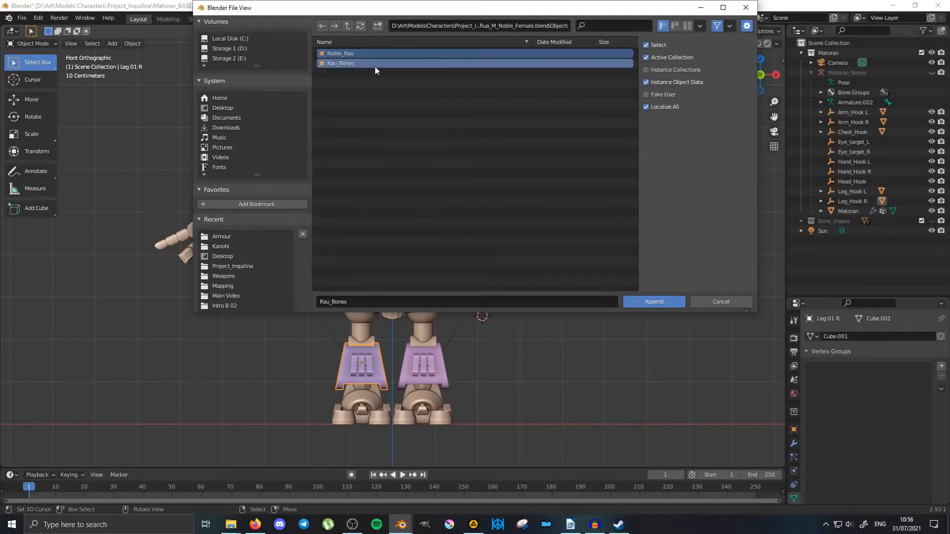
pyautogui.click(653, 302)
pyautogui.moveTo(580, 305); pyautogui.dragTo(506, 276, button='middle')
pyautogui.keyDown('shift'); pyautogui.moveTo(463, 360); pyautogui.dragTo(400, 363, button='middle'); pyautogui.keyUp('shift')
pyautogui.rightClick(397, 372)
pyautogui.keyDown('shift'); pyautogui.rightClick(318, 352); pyautogui.keyUp('shift')
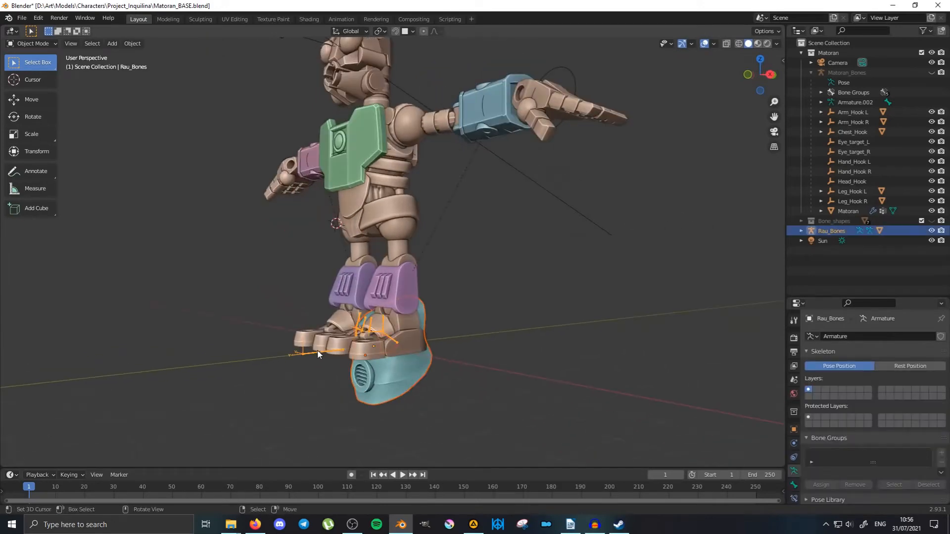
pyautogui.press('g')
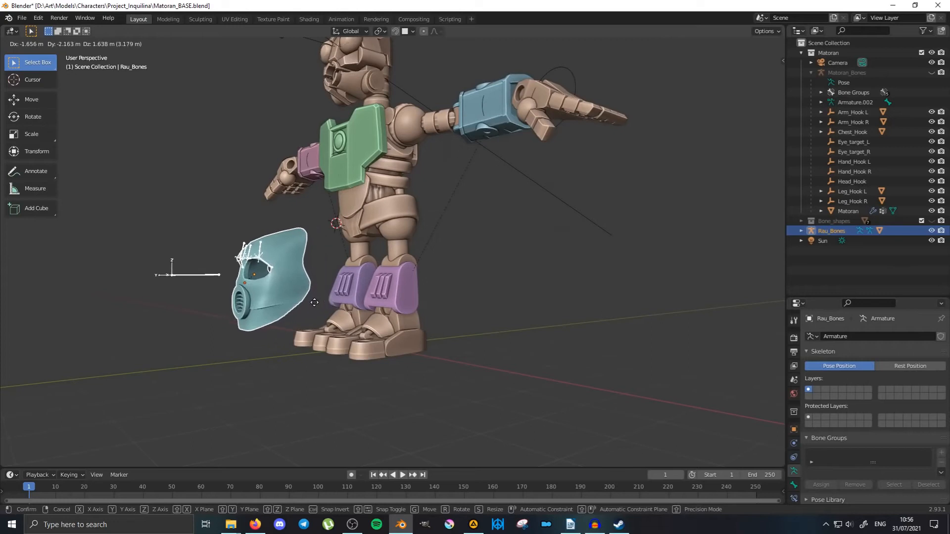
pyautogui.rightClick(314, 303)
pyautogui.moveTo(327, 312); pyautogui.dragTo(396, 349, button='middle')
pyautogui.press('g')
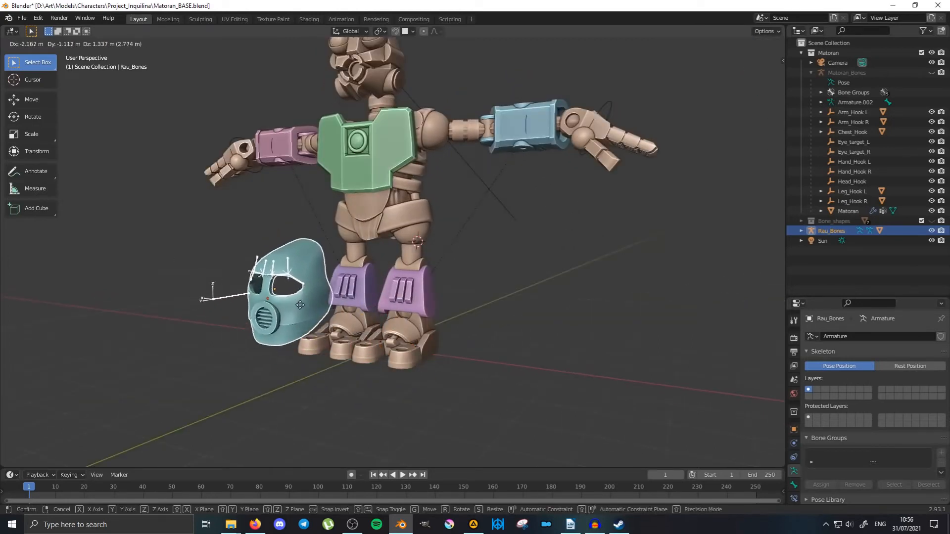
pyautogui.rightClick(301, 303)
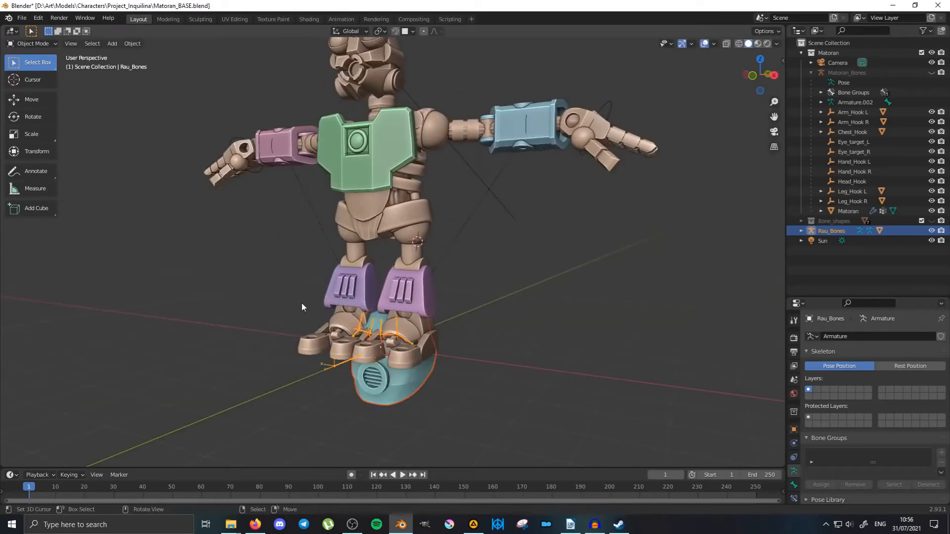
# Move the Noble_Rau mask and Rau_Bones together in side view onto the head, about -1.22 m in Y and 6.51 m in Z.
pyautogui.press('KP_3')
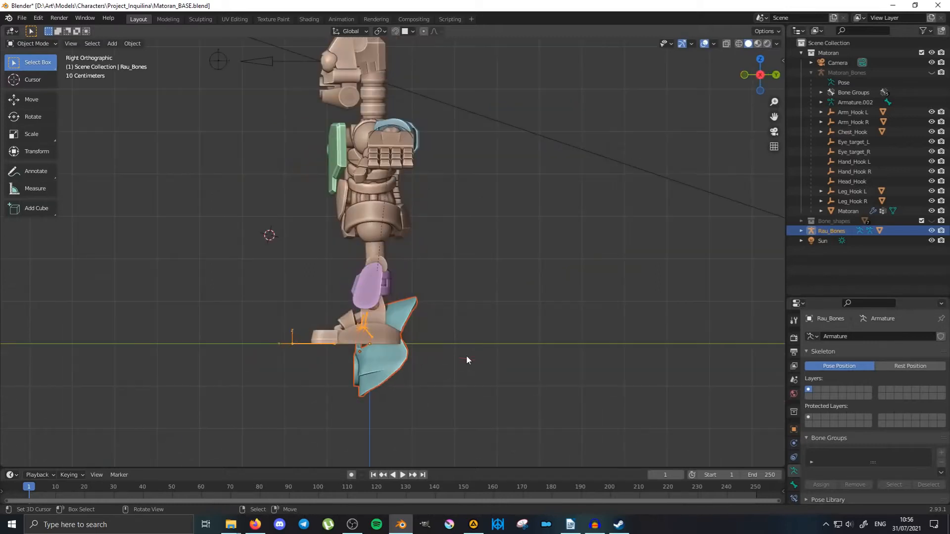
pyautogui.click(378, 358)
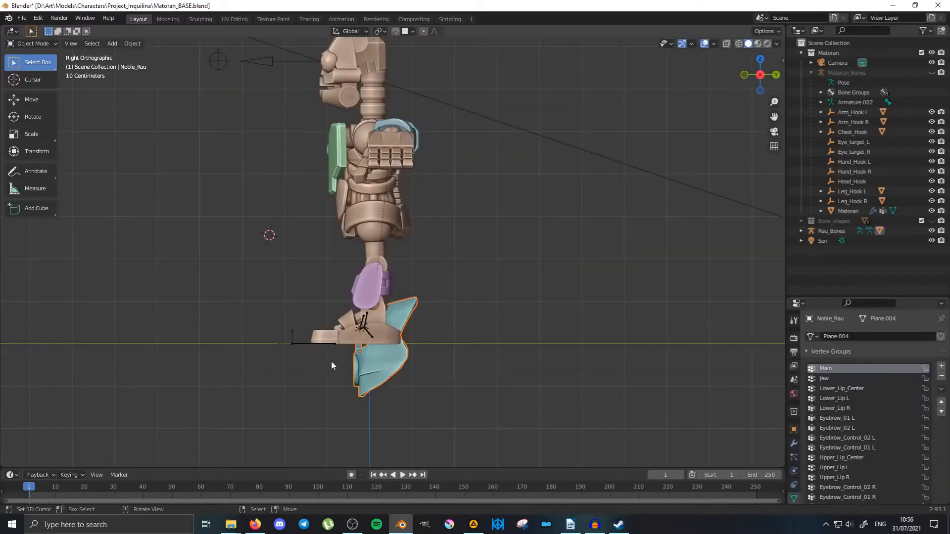
pyautogui.keyDown('shift'); pyautogui.click(300, 342); pyautogui.keyUp('shift')
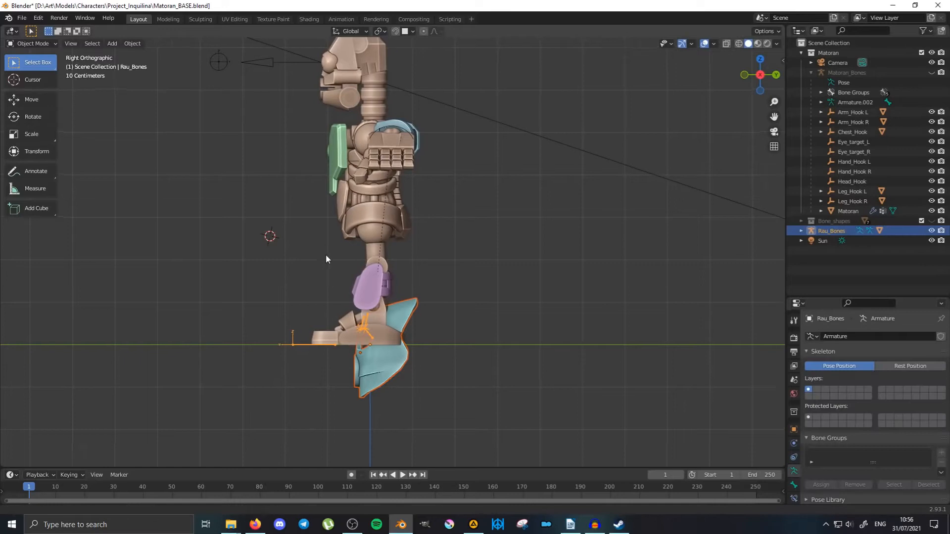
pyautogui.keyDown('shift'); pyautogui.moveTo(326, 254); pyautogui.dragTo(343, 303, button='middle'); pyautogui.keyUp('shift')
pyautogui.press('g')
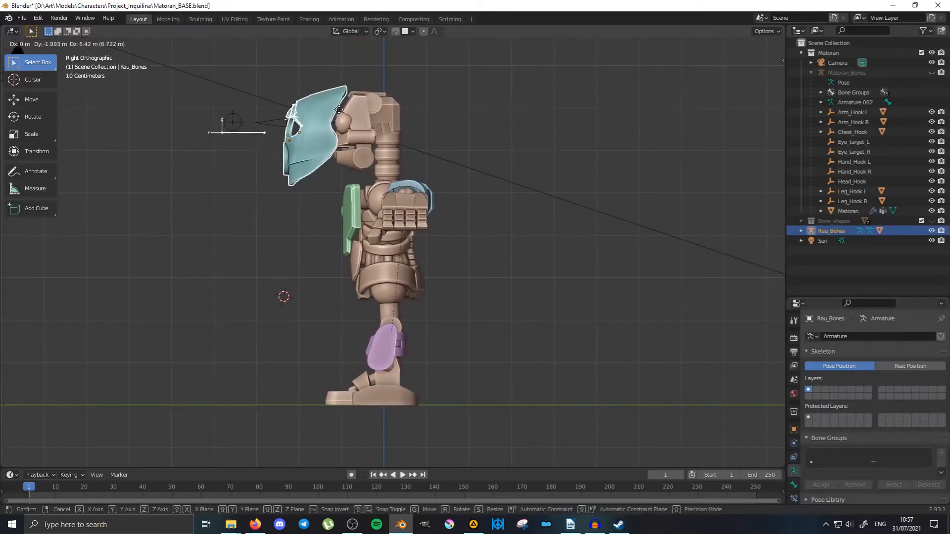
pyautogui.click(370, 109)
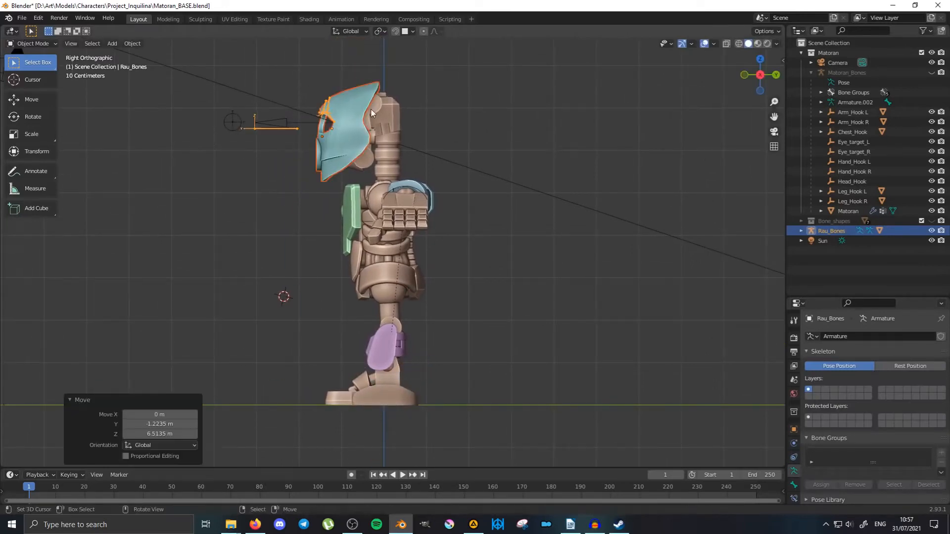
# Raise the mask and its armature about 0.046 m along Z in front view to align the eye openings with the eyes.
pyautogui.press('KP_1')
pyautogui.scroll(6, 394, 204)
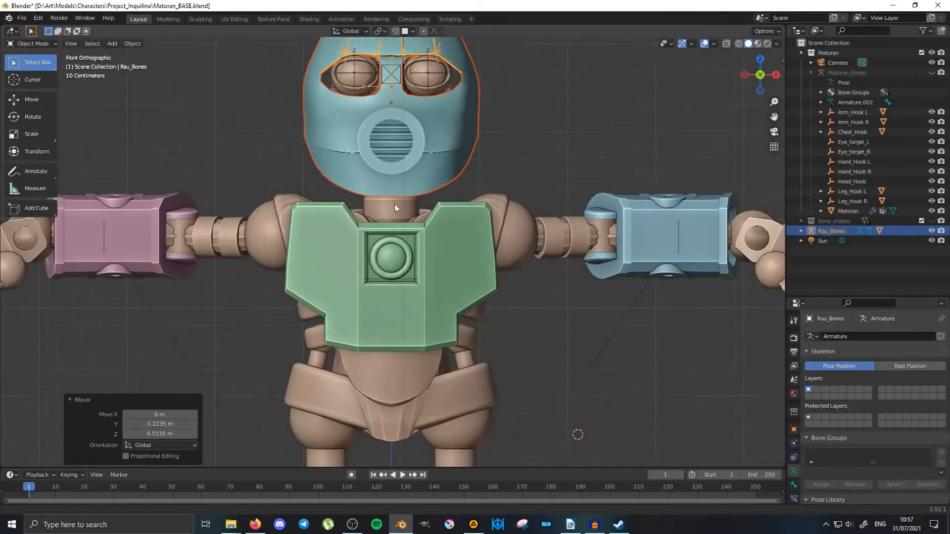
pyautogui.keyDown('shift'); pyautogui.scroll(5, 406, 189); pyautogui.keyUp('shift')
pyautogui.press('g')
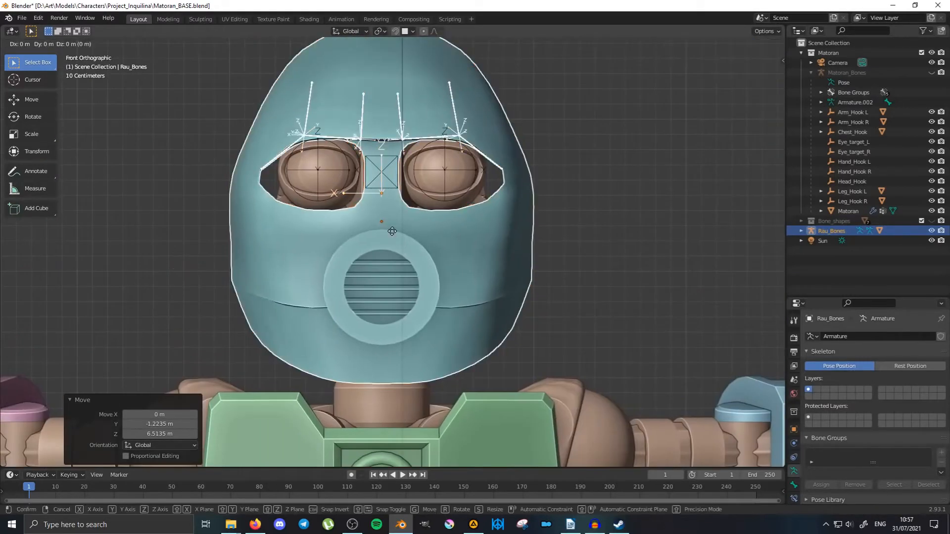
pyautogui.press('z')
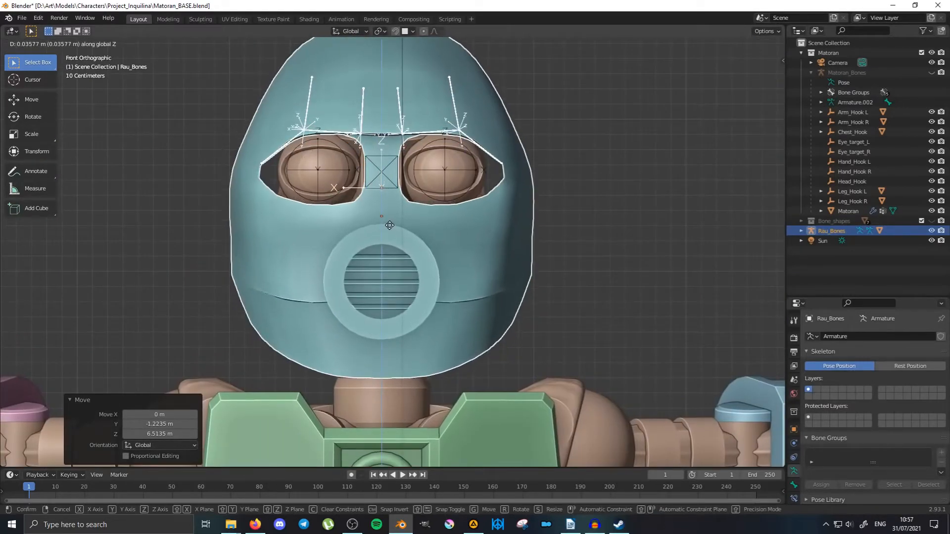
pyautogui.click(390, 224)
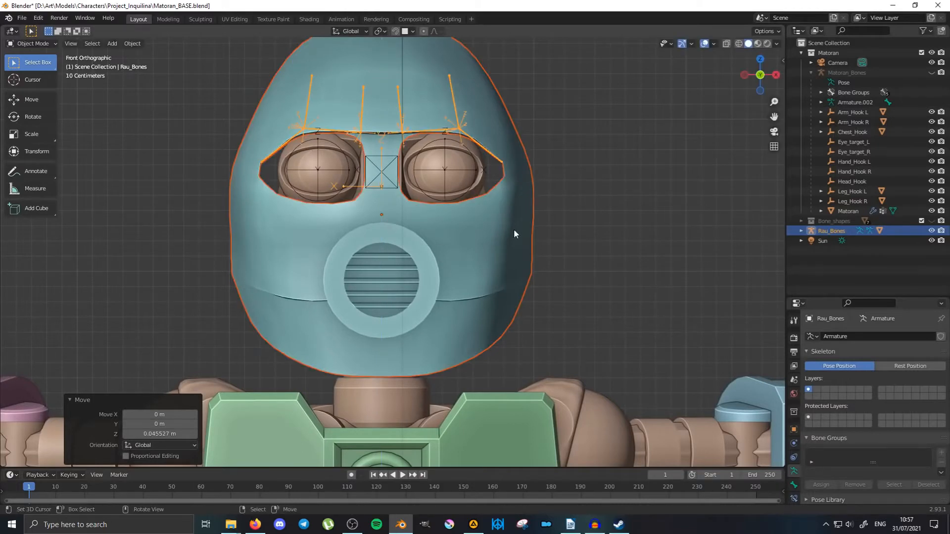
# Examine the mask's fit from several sides and identify the Head_Hook empty in front of the face.
pyautogui.moveTo(513, 229); pyautogui.dragTo(342, 230, button='middle')
pyautogui.click(331, 250)
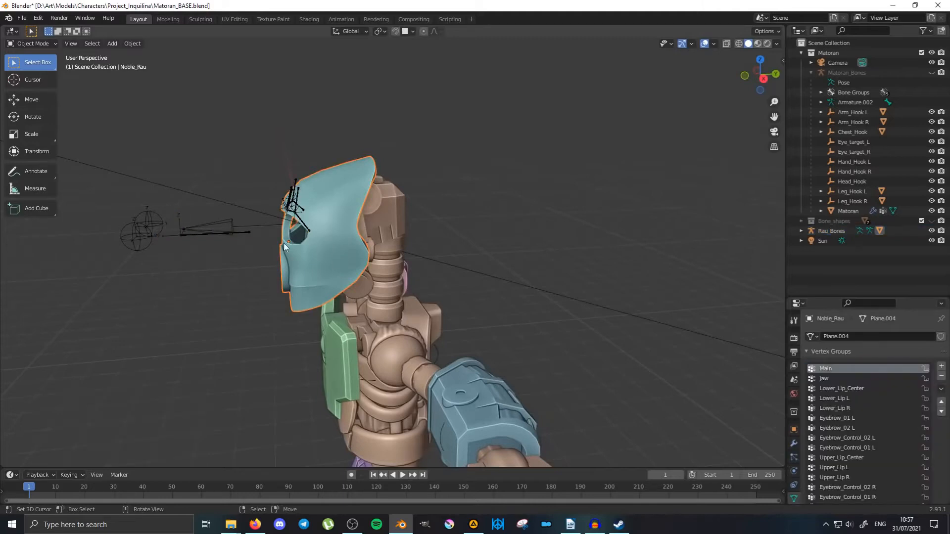
pyautogui.moveTo(283, 242); pyautogui.dragTo(402, 257, button='middle')
pyautogui.click(236, 215)
pyautogui.moveTo(247, 204); pyautogui.dragTo(370, 242, button='middle')
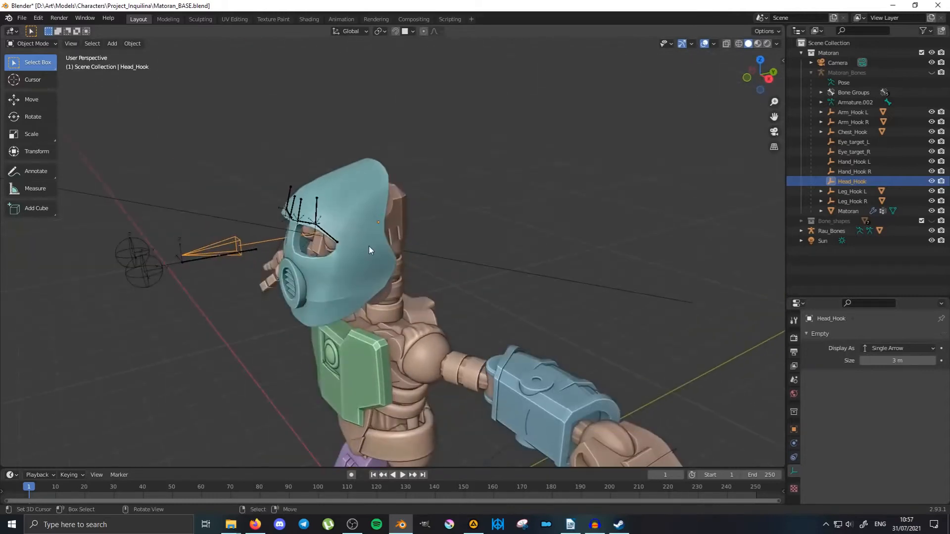
pyautogui.click(388, 271)
pyautogui.scroll(-4, 468, 295)
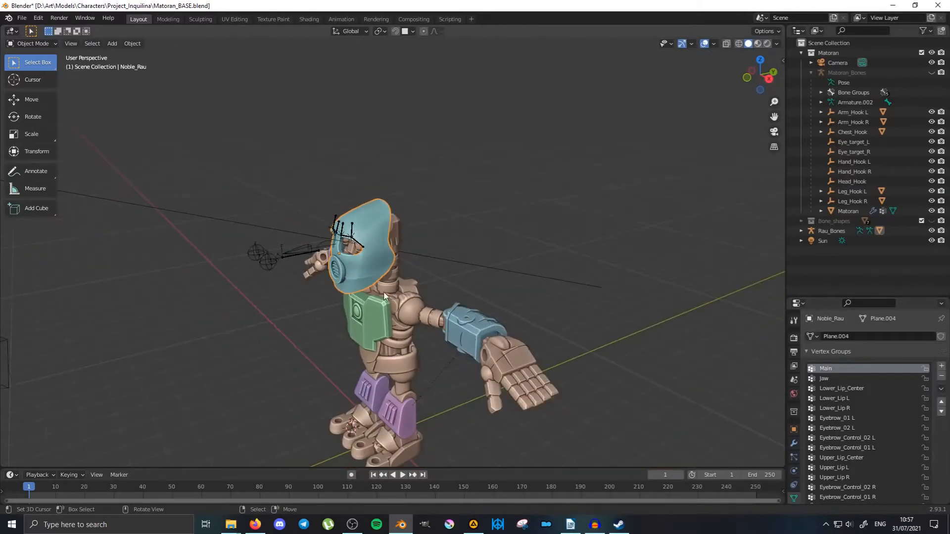
pyautogui.scroll(4, 332, 272)
pyautogui.moveTo(397, 253); pyautogui.dragTo(266, 260, button='middle')
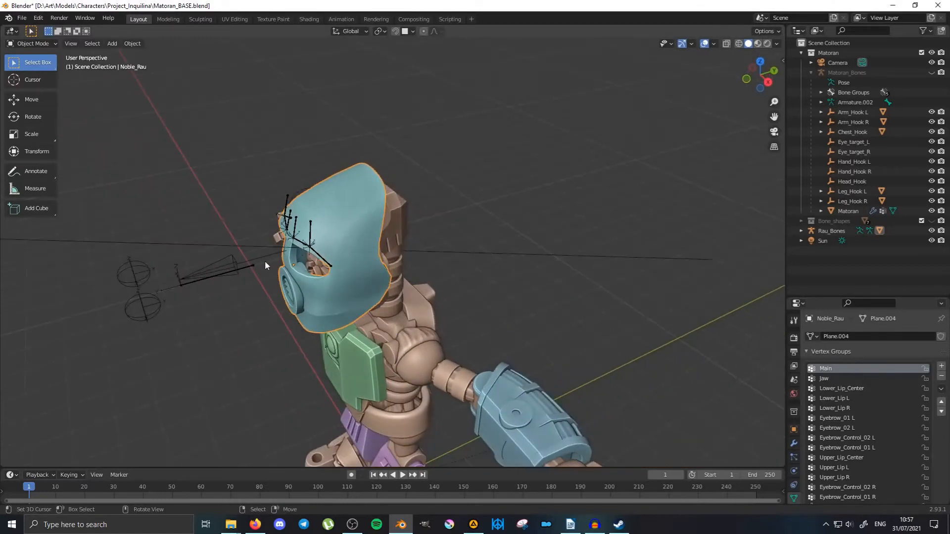
# Inspect the Rau_Bones animation bones along the mask's brow and eye openings, comparing them with the mask mesh.
pyautogui.click(250, 270)
pyautogui.moveTo(287, 291); pyautogui.dragTo(318, 251, button='middle')
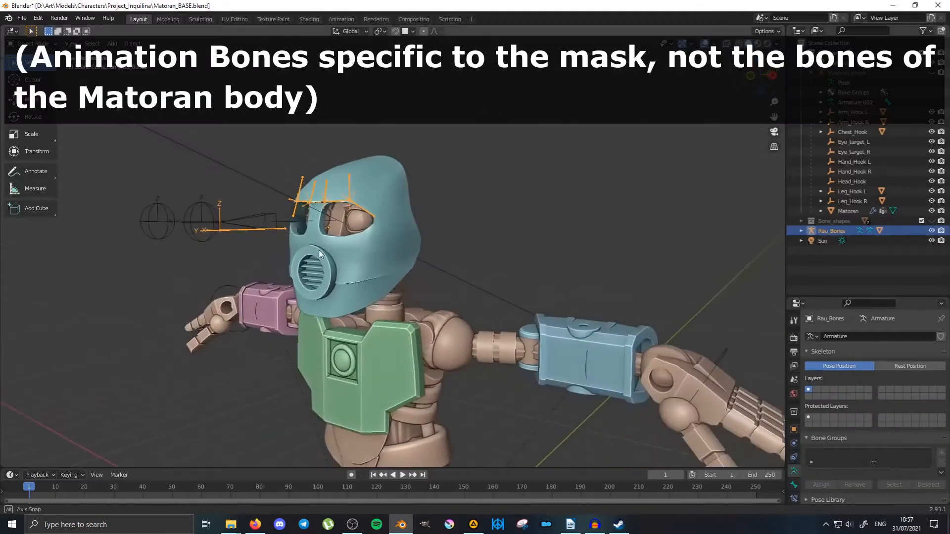
pyautogui.moveTo(380, 221); pyautogui.dragTo(331, 230, button='middle')
pyautogui.scroll(3, 289, 223)
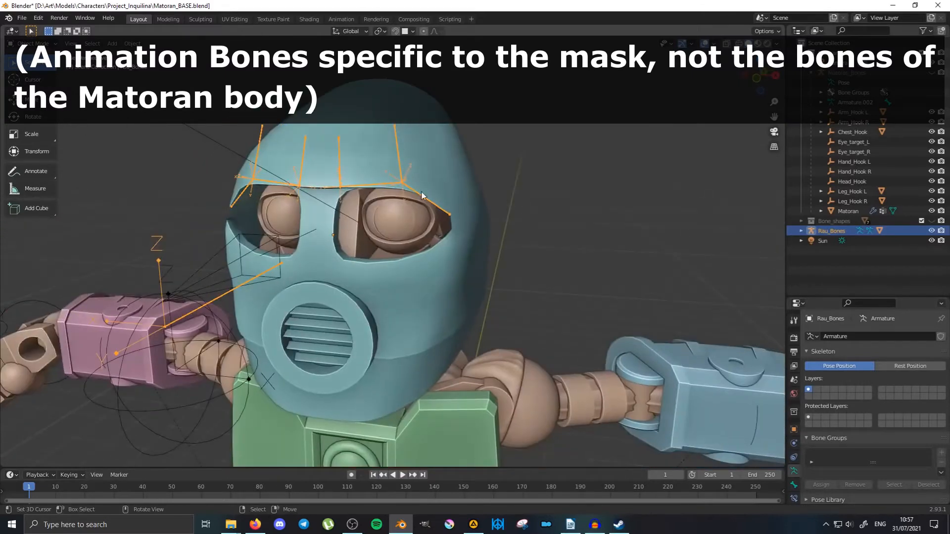
pyautogui.moveTo(448, 213); pyautogui.dragTo(376, 242, button='middle')
pyautogui.scroll(-4, 374, 218)
pyautogui.click(376, 241)
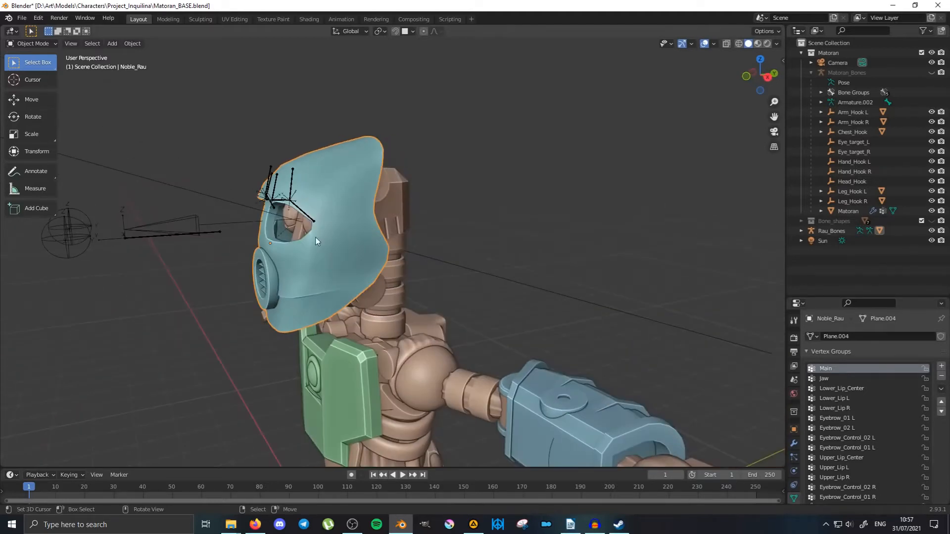
# Parent the Rau_Bones armature to the Head_Hook empty using the Object option.
pyautogui.click(219, 231)
pyautogui.moveTo(219, 232); pyautogui.dragTo(240, 291, button='middle')
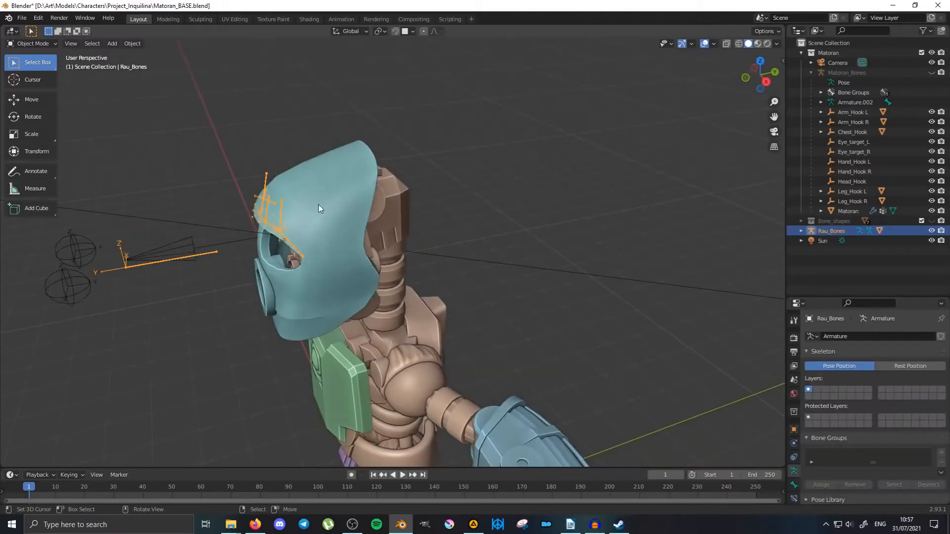
pyautogui.moveTo(319, 204); pyautogui.dragTo(289, 236, button='middle')
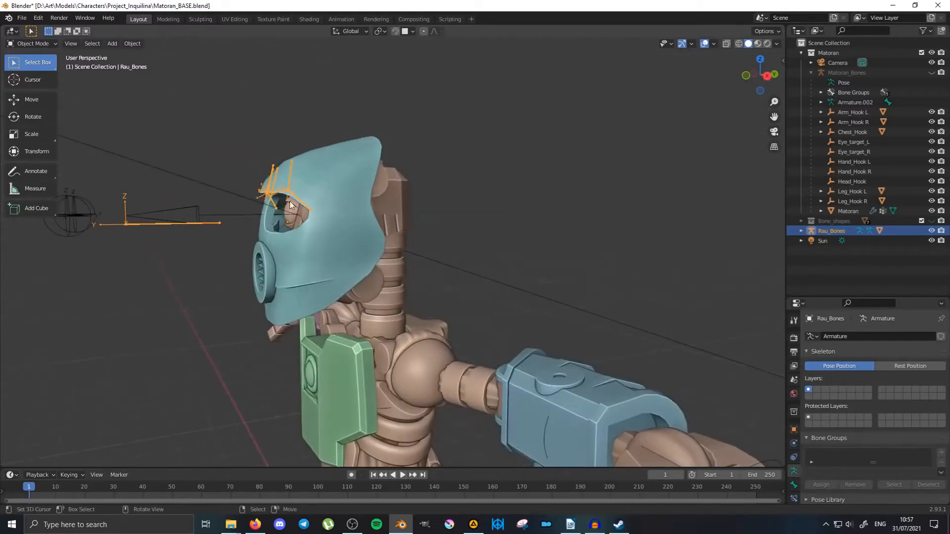
pyautogui.moveTo(319, 183); pyautogui.dragTo(237, 214, button='middle')
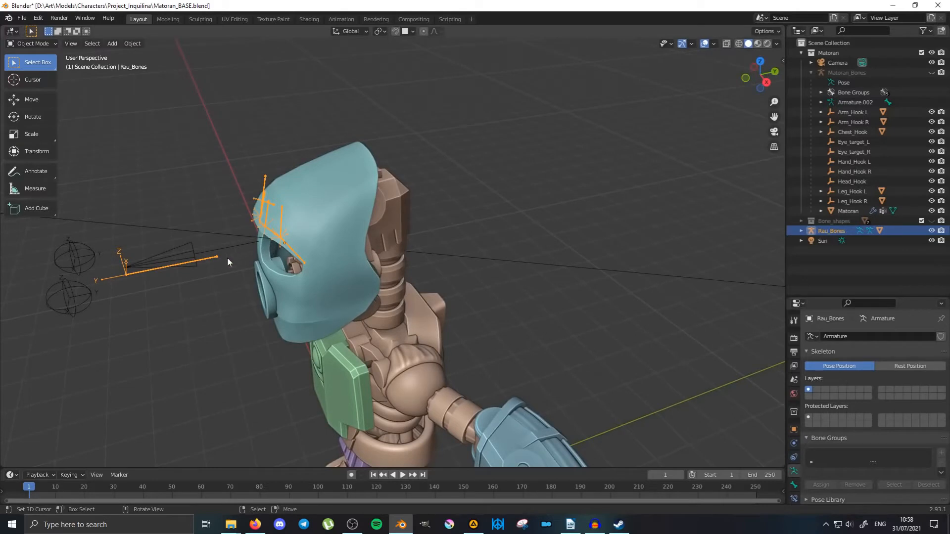
pyautogui.click(190, 255)
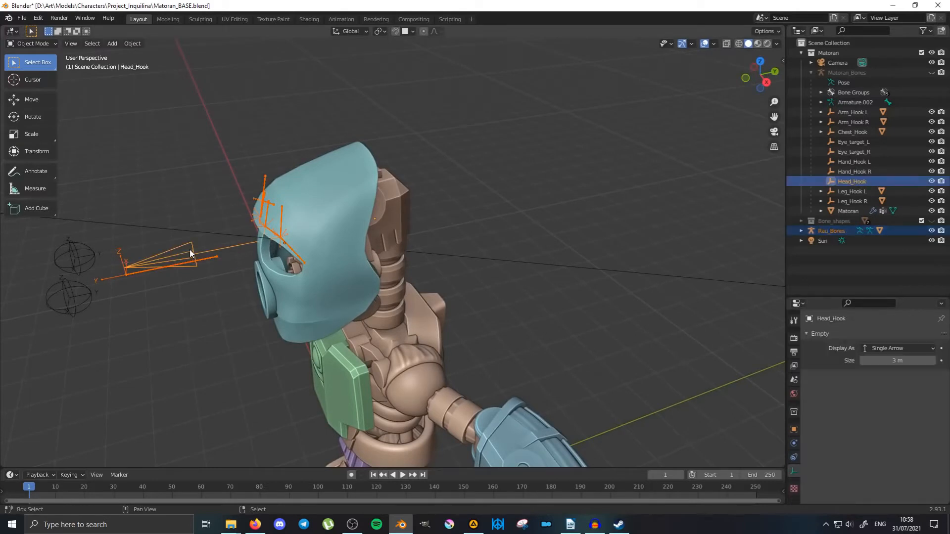
pyautogui.hotkey('ctrl', 'p')
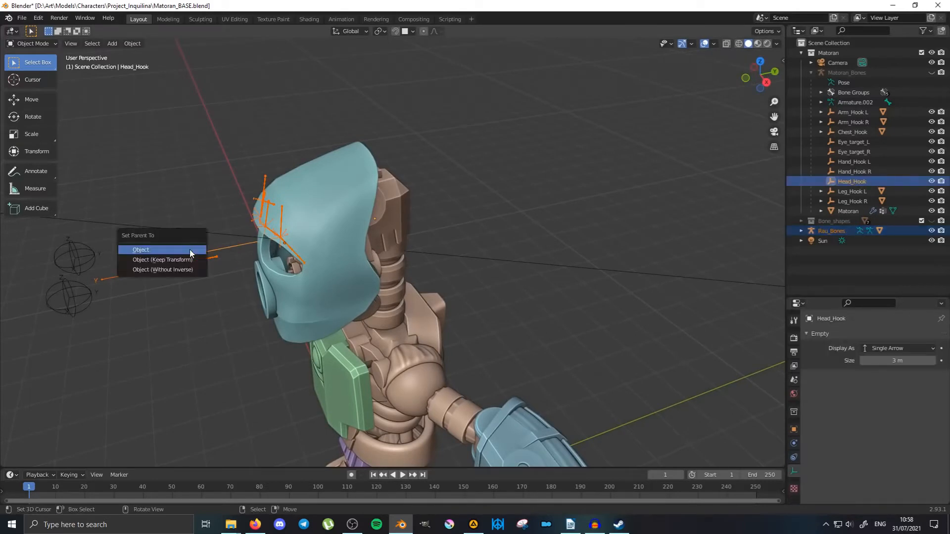
pyautogui.click(190, 251)
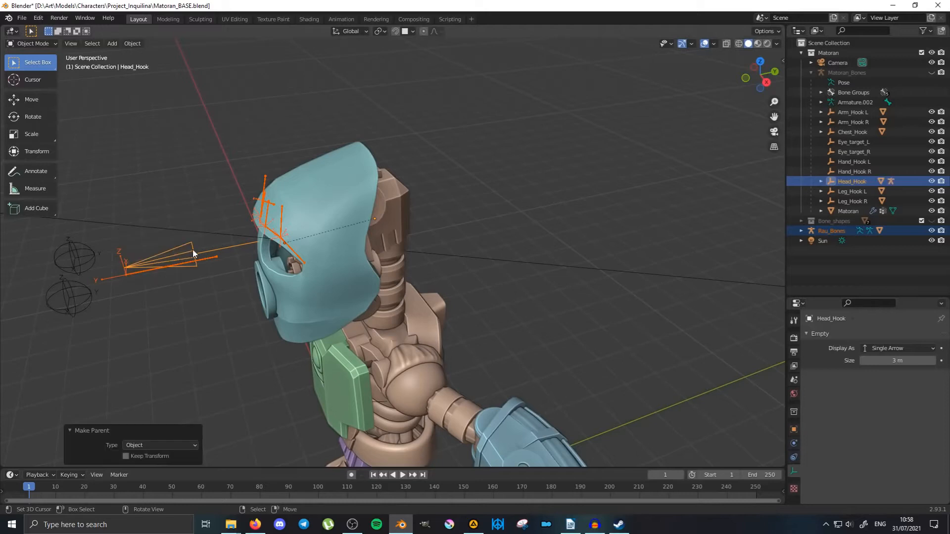
# Select the Noble_Rau mask, Rau_Bones and Head_Hook in turn to review how the mask rig attaches to the head.
pyautogui.click(372, 274)
pyautogui.moveTo(357, 296); pyautogui.dragTo(345, 276, button='middle')
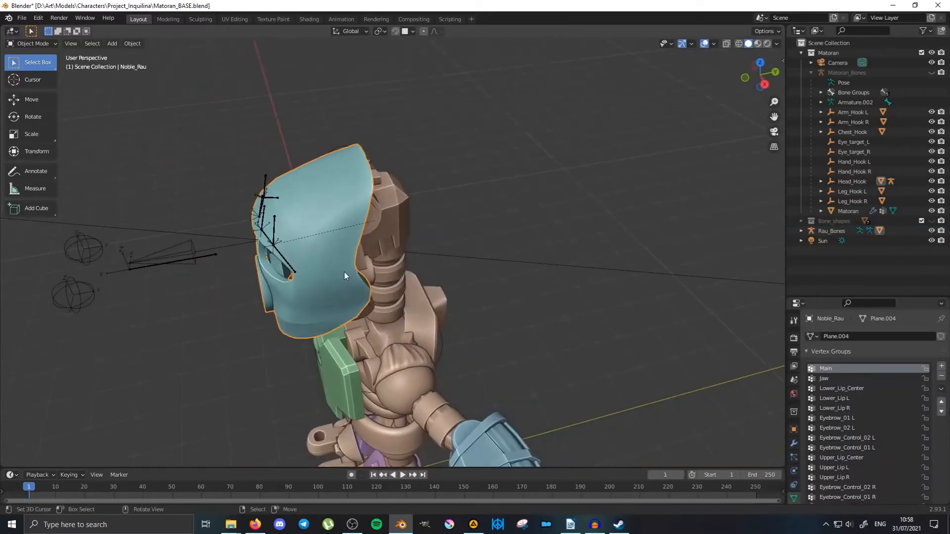
pyautogui.click(202, 257)
pyautogui.moveTo(280, 236); pyautogui.dragTo(317, 230, button='middle')
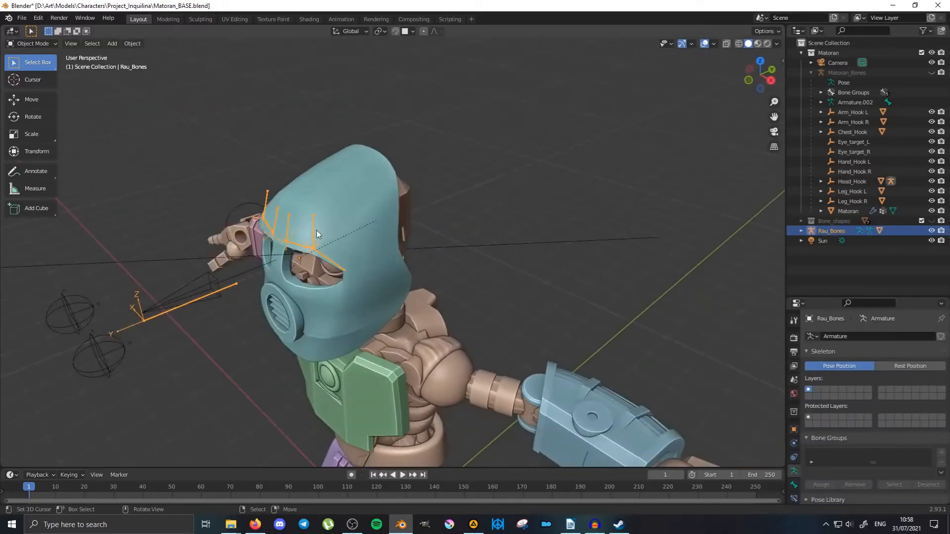
pyautogui.moveTo(297, 306); pyautogui.dragTo(214, 245, button='middle')
pyautogui.click(192, 241)
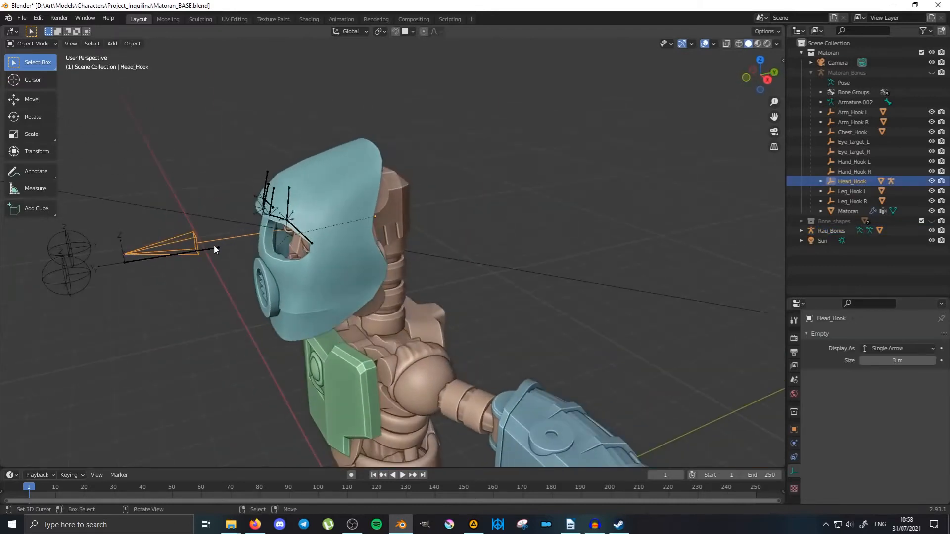
pyautogui.click(263, 250)
pyautogui.moveTo(375, 244); pyautogui.dragTo(296, 243, button='middle')
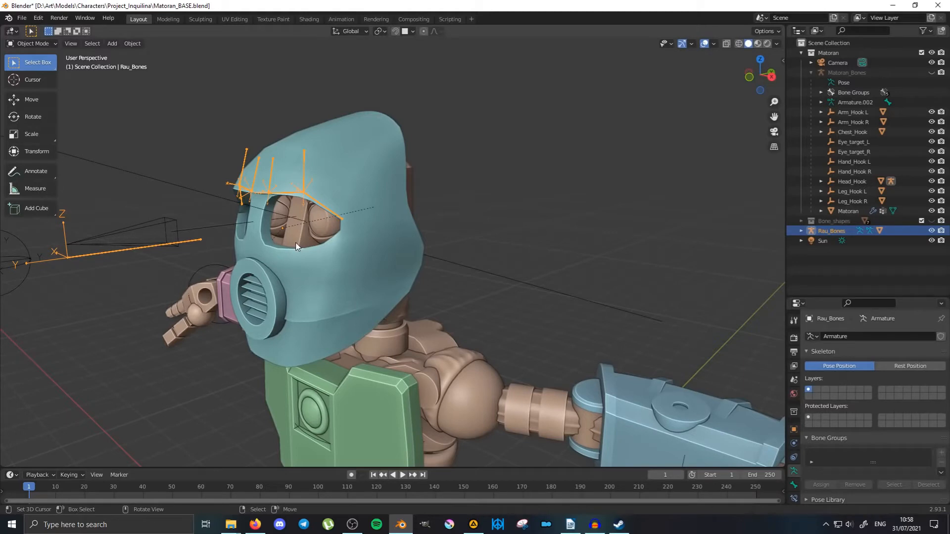
# Unhide the Matoran_Bones armature, select it and switch it to Pose Mode.
pyautogui.scroll(-6, 295, 243)
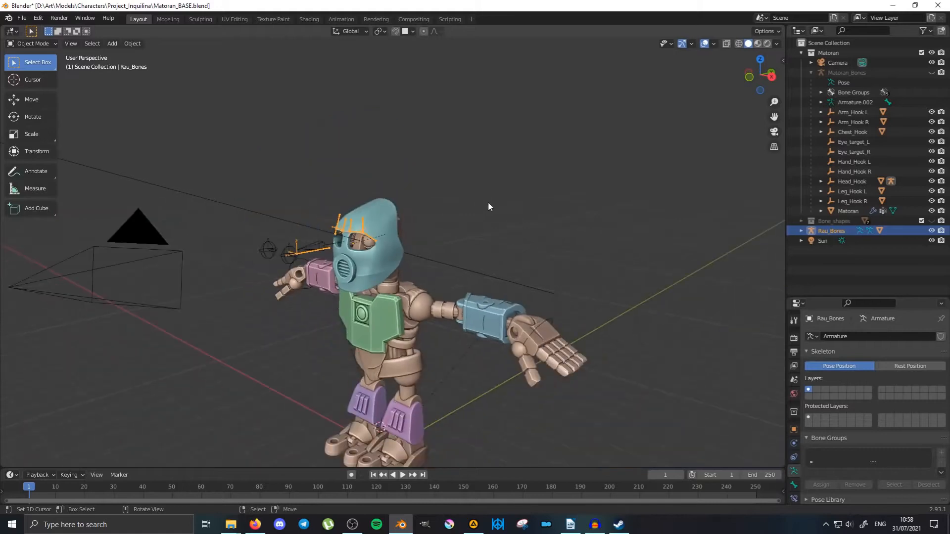
pyautogui.click(932, 73)
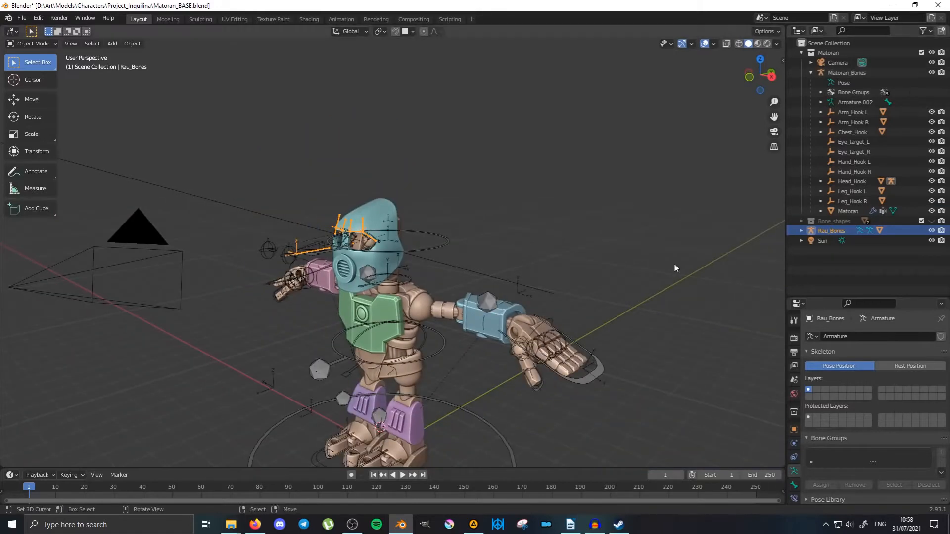
pyautogui.moveTo(674, 263); pyautogui.dragTo(536, 388, button='middle')
pyautogui.click(487, 415)
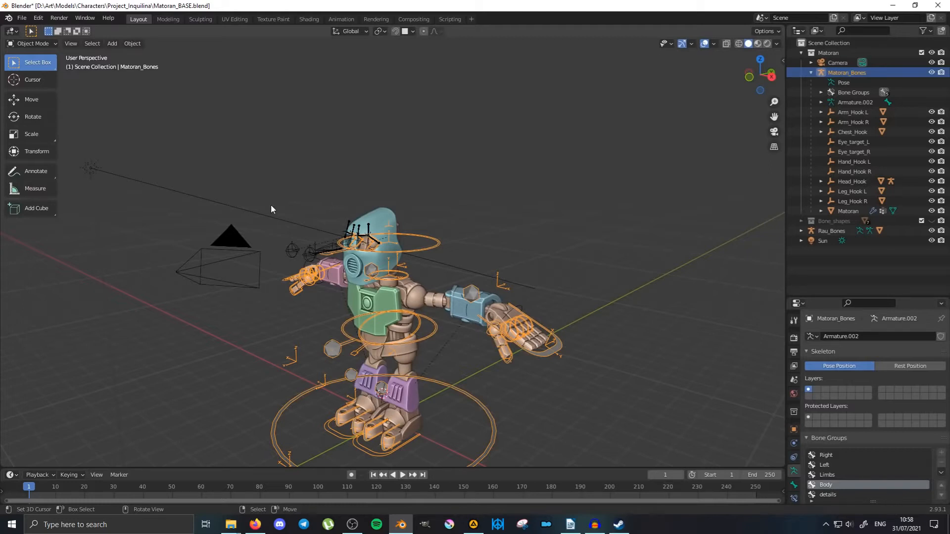
pyautogui.hotkey('ctrl', 'Tab')
pyautogui.click(273, 237)
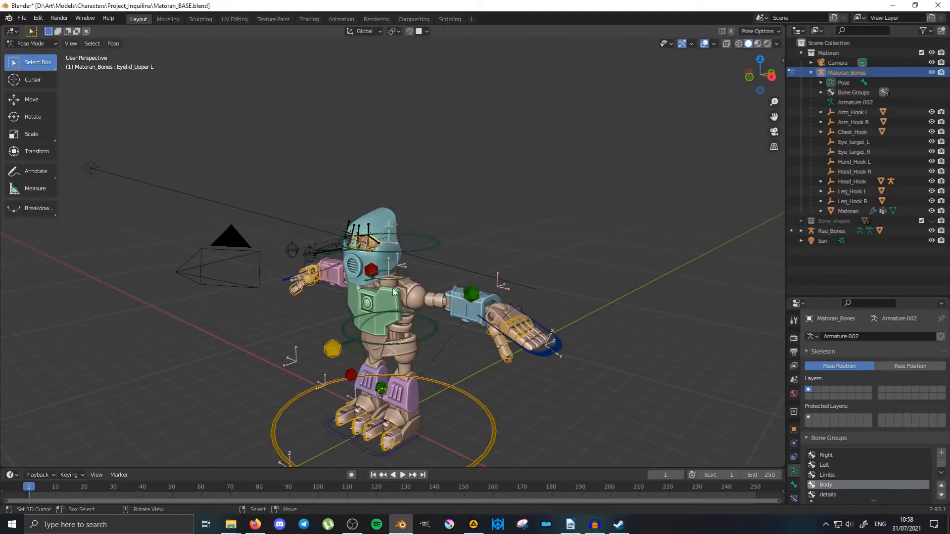
# Try rotating the Head bone of Matoran_Bones to test whether the mask follows the head.
pyautogui.scroll(2, 394, 292)
pyautogui.moveTo(394, 292); pyautogui.dragTo(414, 229, button='middle')
pyautogui.scroll(4, 426, 265)
pyautogui.scroll(-3, 426, 260)
pyautogui.click(413, 230)
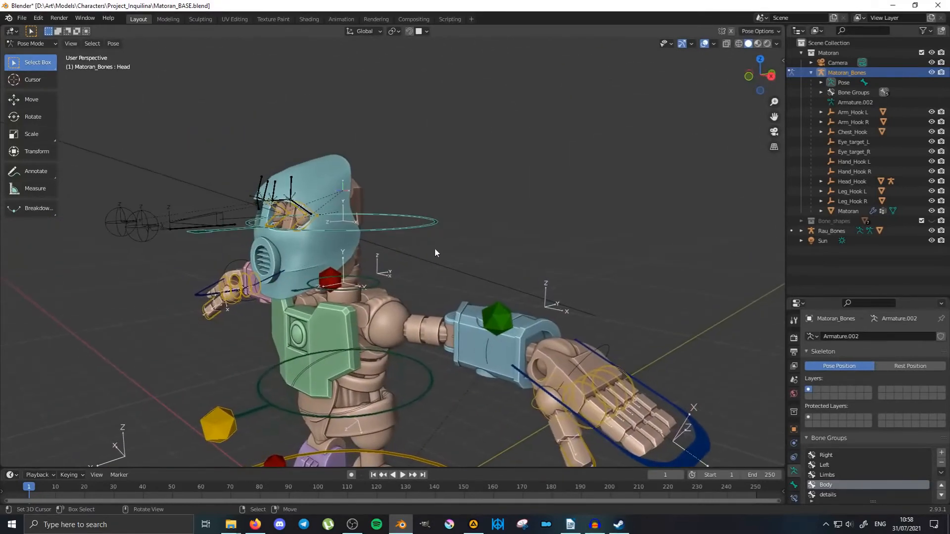
pyautogui.press('r')
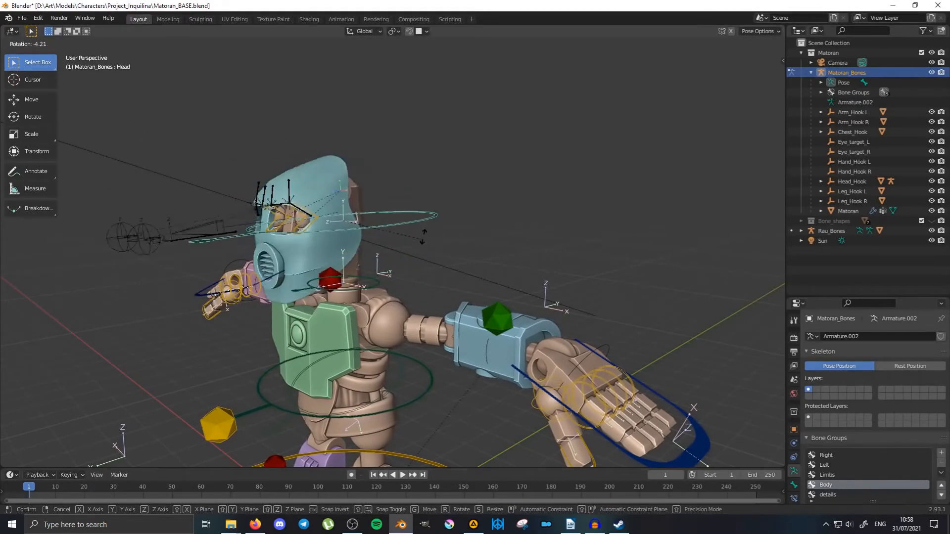
pyautogui.rightClick(416, 272)
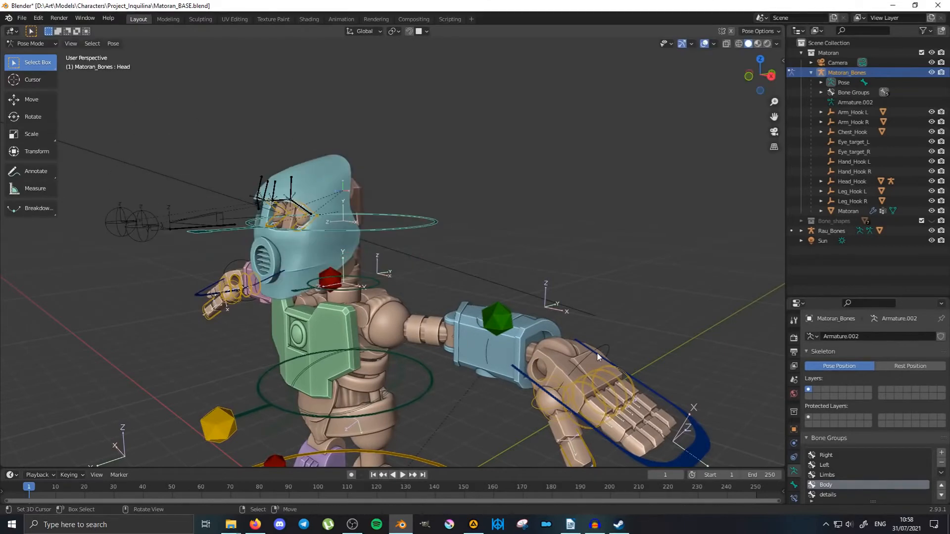
# Try moving the Hand_IK L and Hand_IK R bones in turn to test how each arm follows its hand control.
pyautogui.keyDown('shift'); pyautogui.moveTo(486, 307); pyautogui.dragTo(598, 388, button='middle'); pyautogui.keyUp('shift')
pyautogui.click(598, 386)
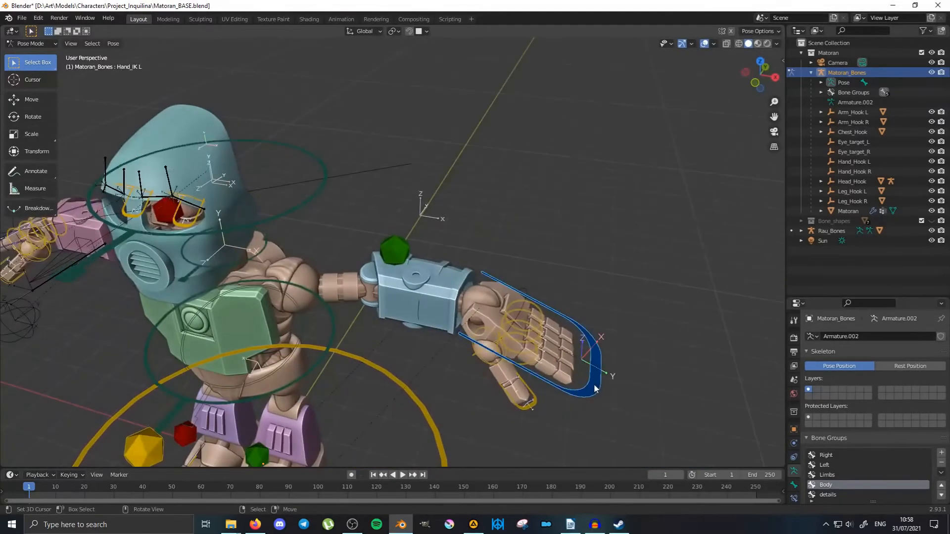
pyautogui.press('r')
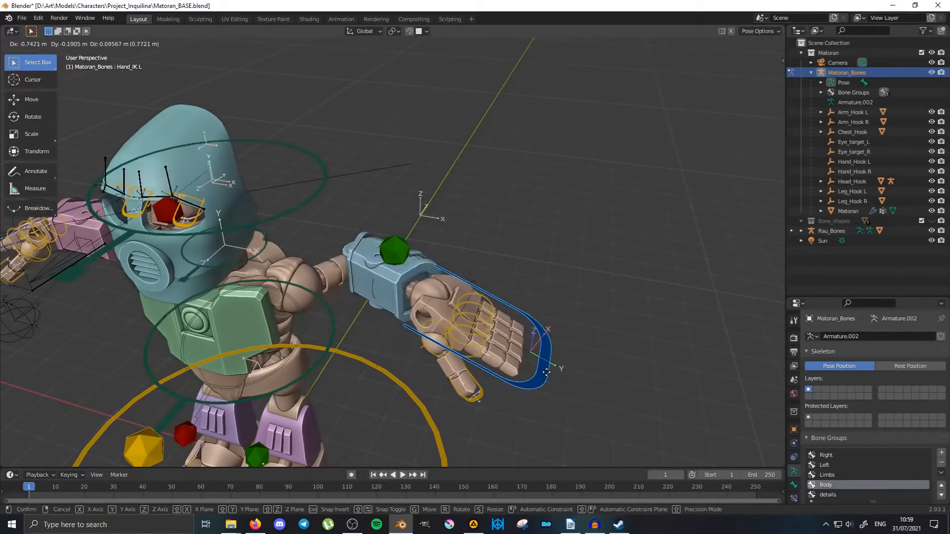
pyautogui.rightClick(287, 319)
pyautogui.moveTo(288, 315); pyautogui.dragTo(234, 269, button='middle')
pyautogui.click(223, 267)
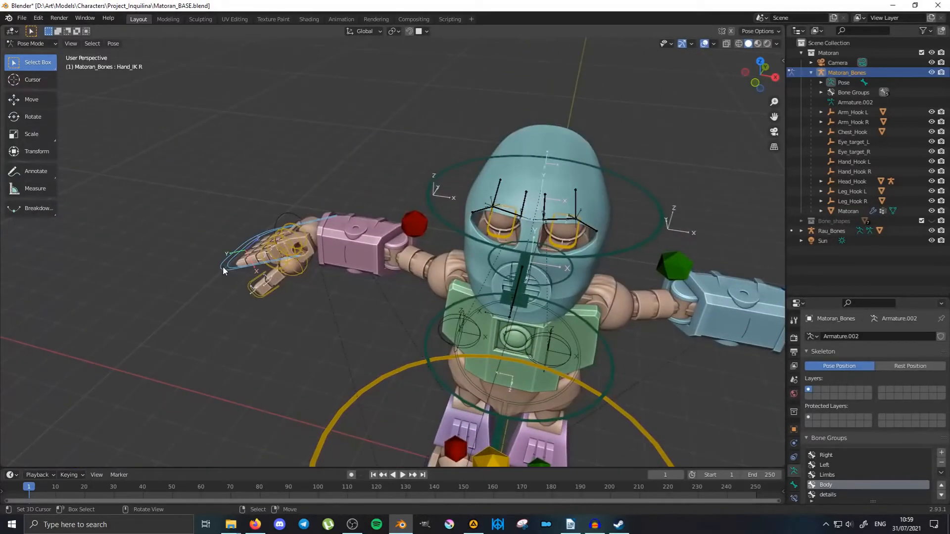
pyautogui.press('g')
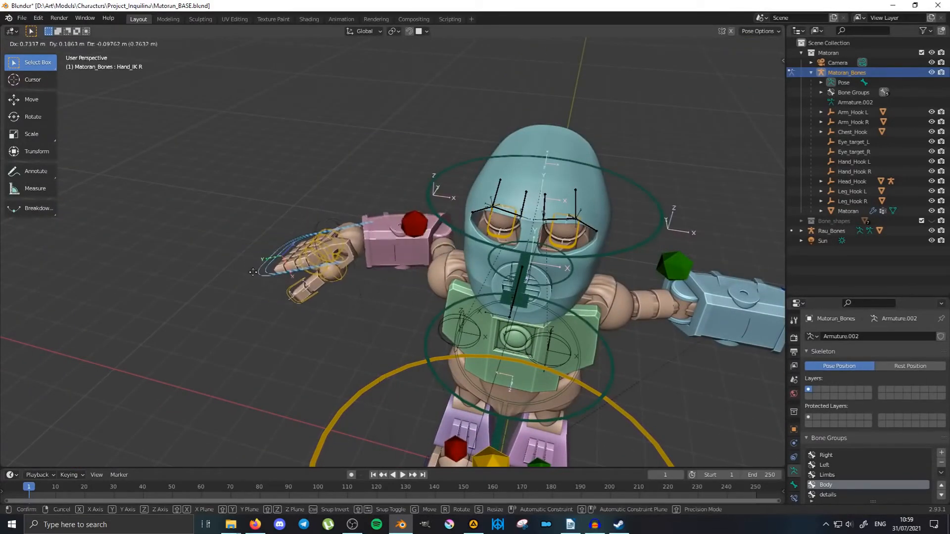
pyautogui.rightClick(255, 275)
# Try moving the Foot_IK L and Foot_IK R bones in turn to test how each leg follows its foot control.
pyautogui.keyDown('shift'); pyautogui.moveTo(559, 354); pyautogui.dragTo(413, 167, button='middle'); pyautogui.keyUp('shift')
pyautogui.rightClick(403, 398)
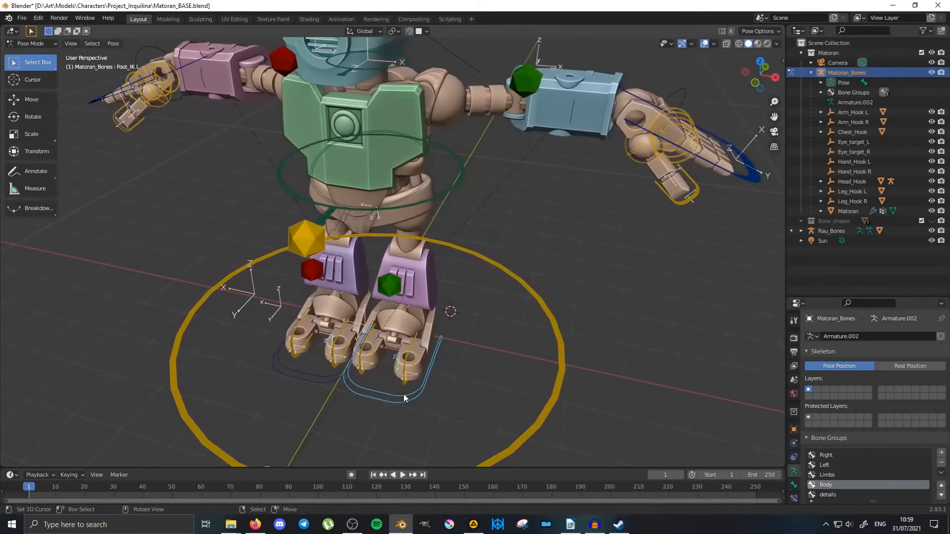
pyautogui.press('g')
pyautogui.rightClick(420, 374)
pyautogui.rightClick(309, 377)
pyautogui.press('g')
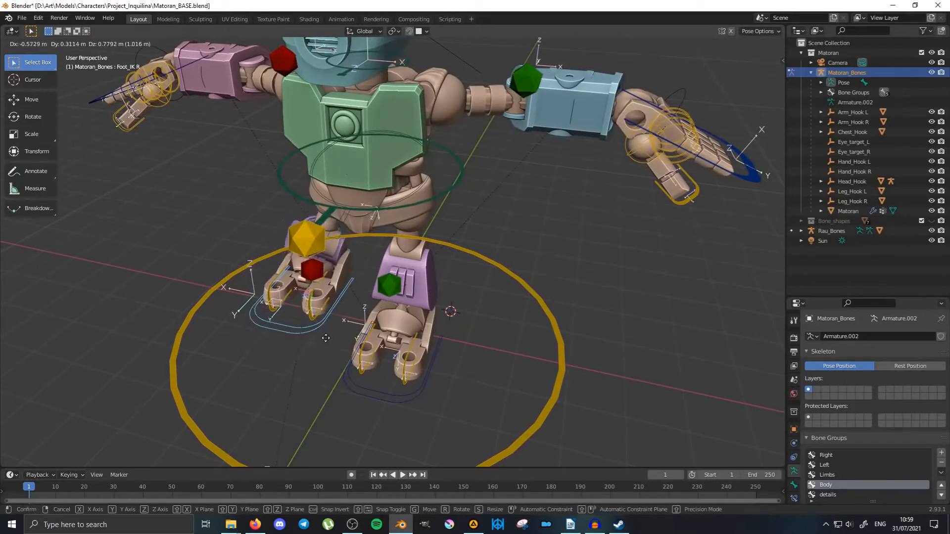
pyautogui.rightClick(320, 330)
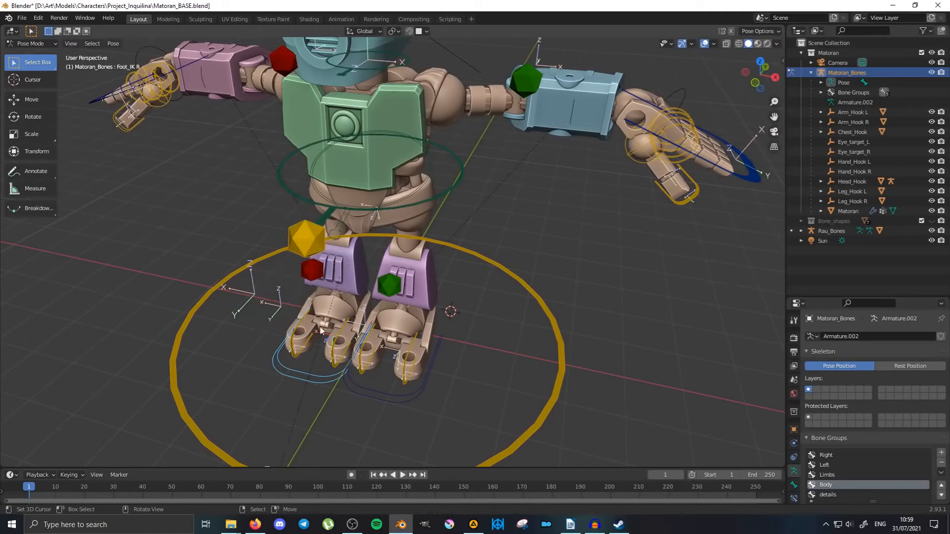
# Check what Rau_Bones contains and move that armature into the Matoran collection.
pyautogui.click(834, 231)
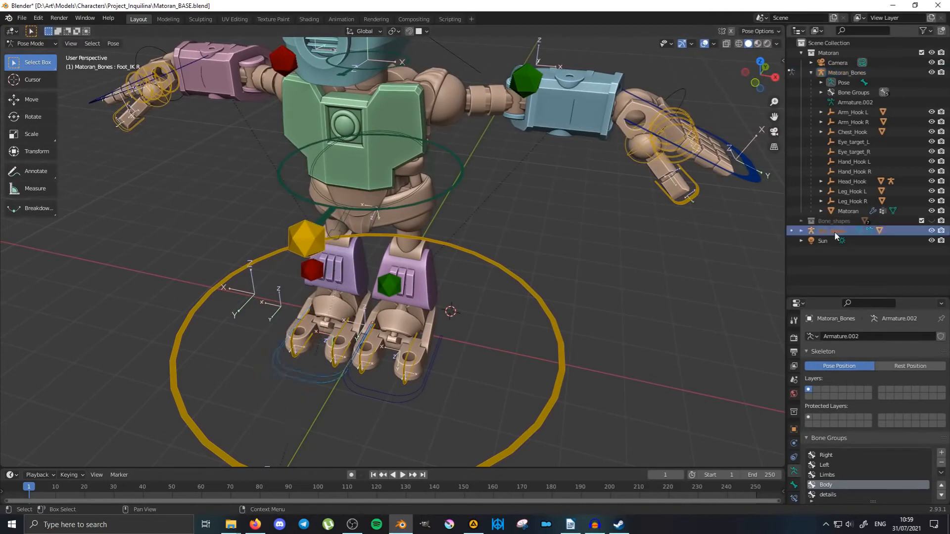
pyautogui.click(802, 231)
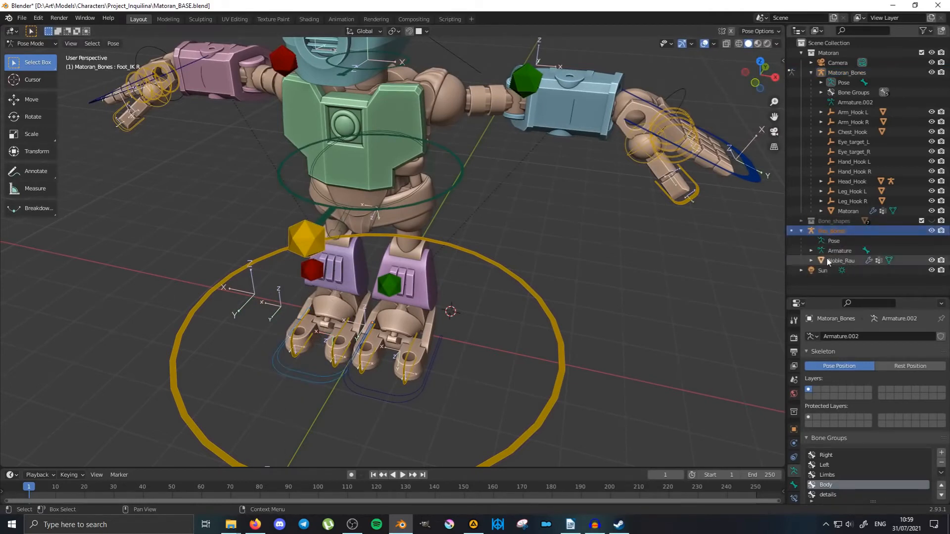
pyautogui.click(801, 231)
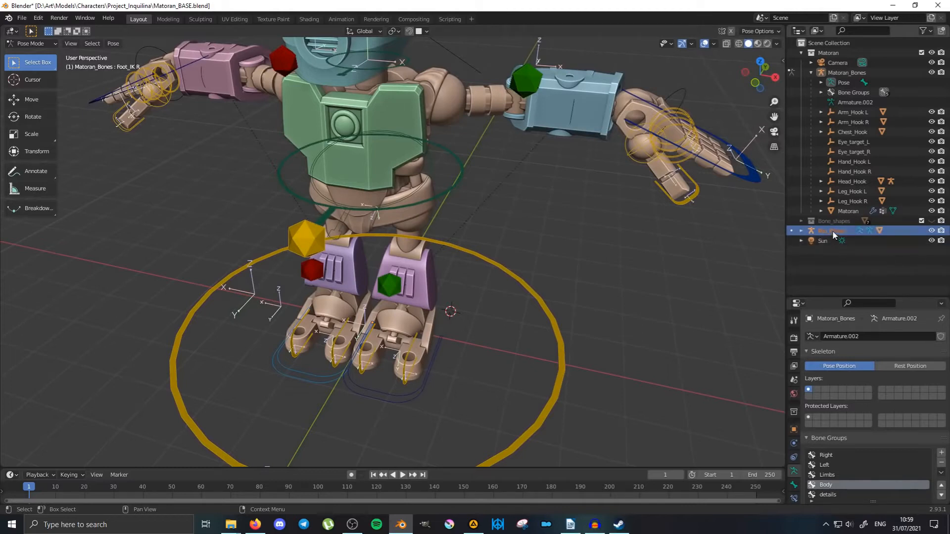
pyautogui.moveTo(832, 230); pyautogui.dragTo(856, 144)
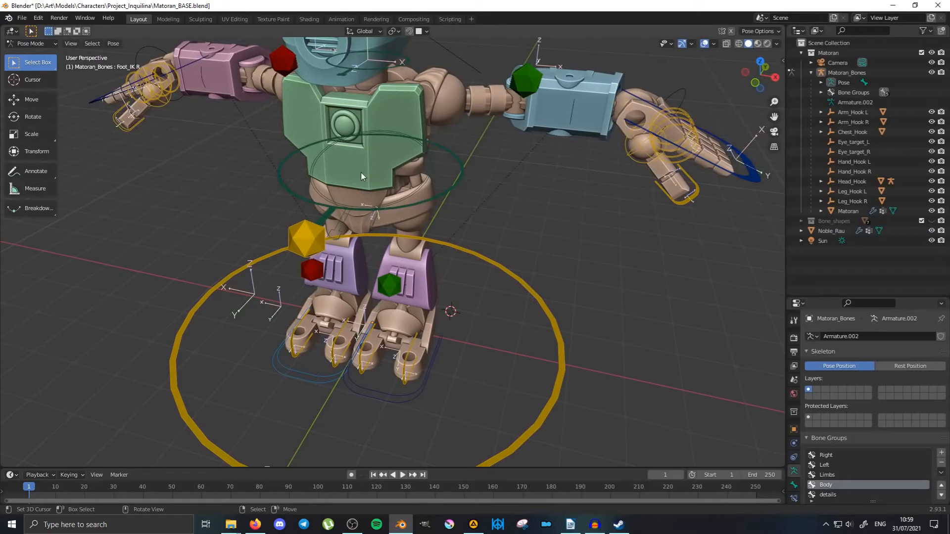
# Select the Root_Bone ring of Matoran_Bones and try moving it freely to test whether the whole character follows.
pyautogui.moveTo(361, 173); pyautogui.dragTo(484, 269, button='middle')
pyautogui.scroll(-4, 488, 267)
pyautogui.scroll(3, 436, 252)
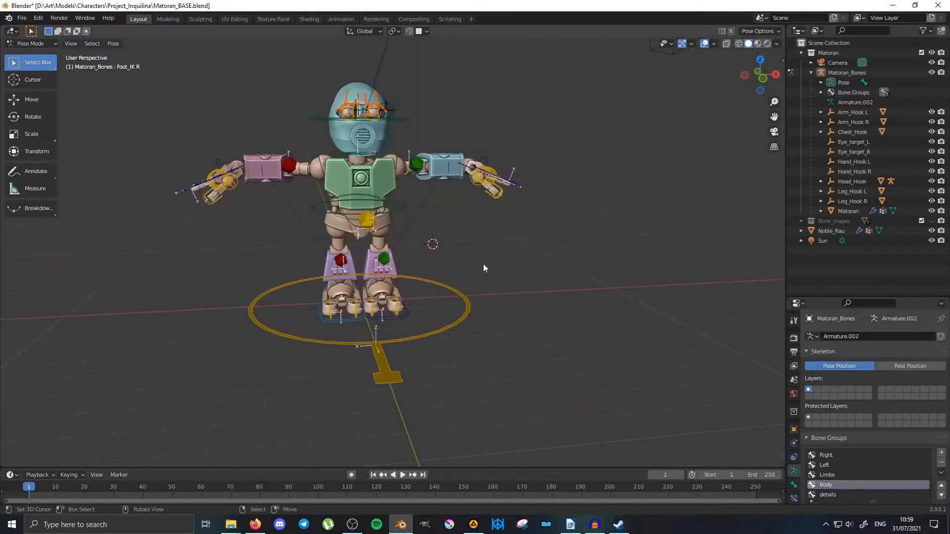
pyautogui.moveTo(487, 189); pyautogui.dragTo(524, 317, button='middle')
pyautogui.moveTo(543, 225); pyautogui.dragTo(498, 254, button='middle')
pyautogui.click(472, 325)
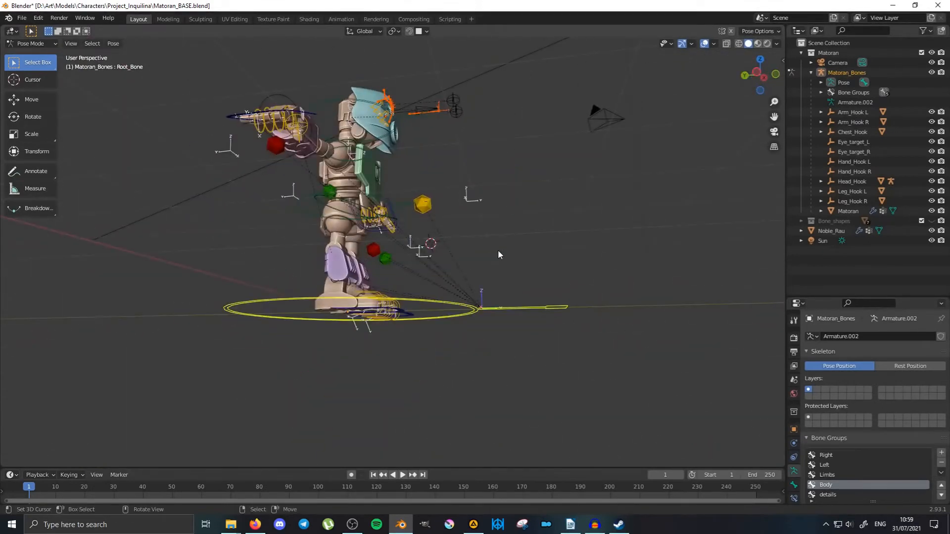
pyautogui.moveTo(498, 251); pyautogui.dragTo(449, 291, button='middle')
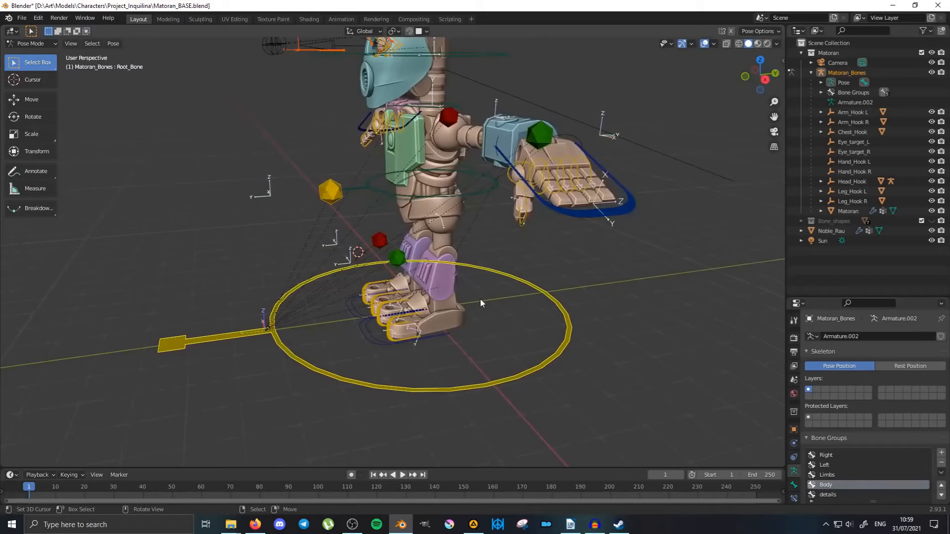
pyautogui.press('g')
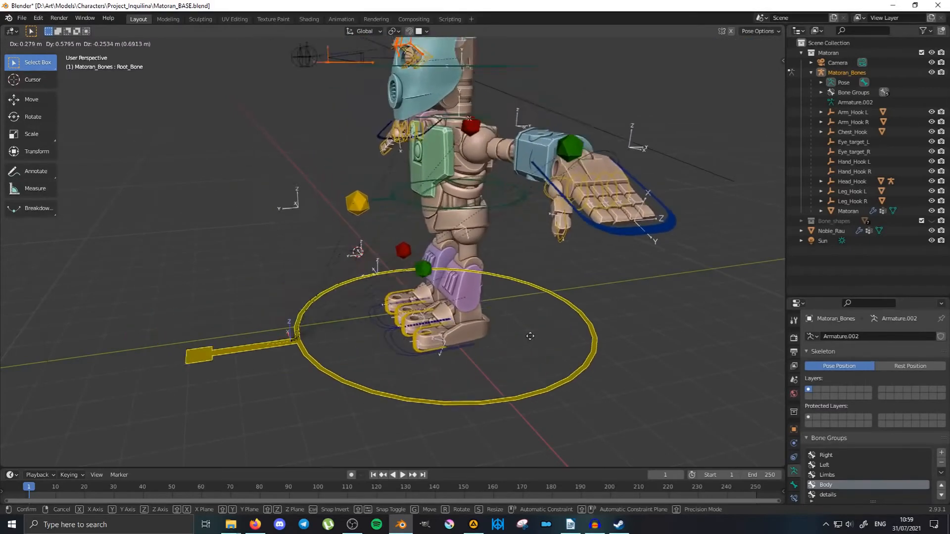
pyautogui.rightClick(494, 309)
# Try rotating Root_Bone about the global Z axis and freely from a side view to test turning the whole character.
pyautogui.moveTo(488, 321); pyautogui.dragTo(497, 350, button='middle')
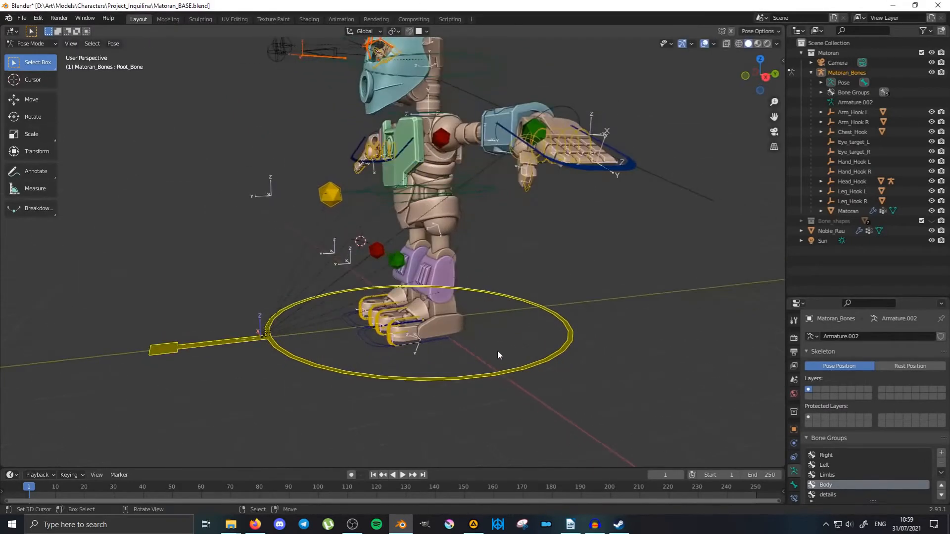
pyautogui.scroll(-3, 445, 314)
pyautogui.moveTo(434, 303); pyautogui.dragTo(507, 243, button='middle')
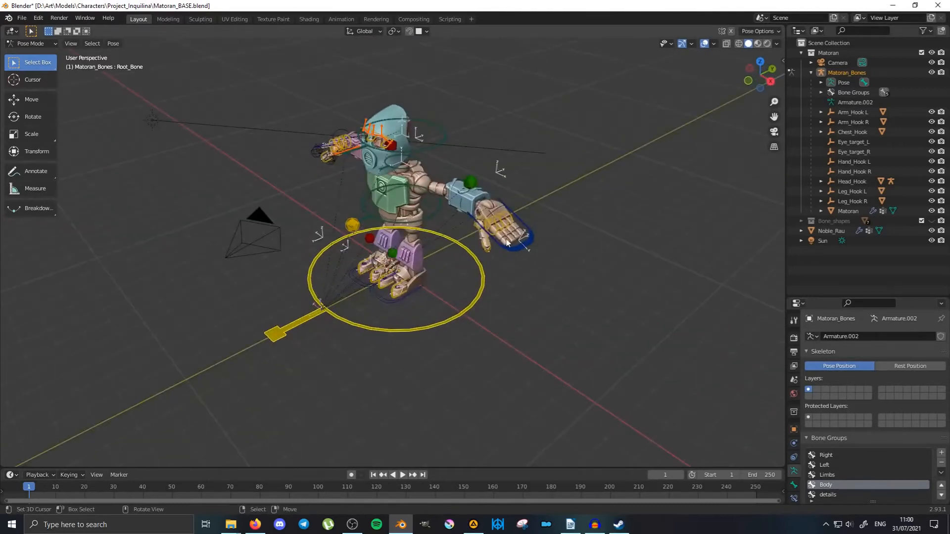
pyautogui.moveTo(359, 311); pyautogui.dragTo(400, 257, button='middle')
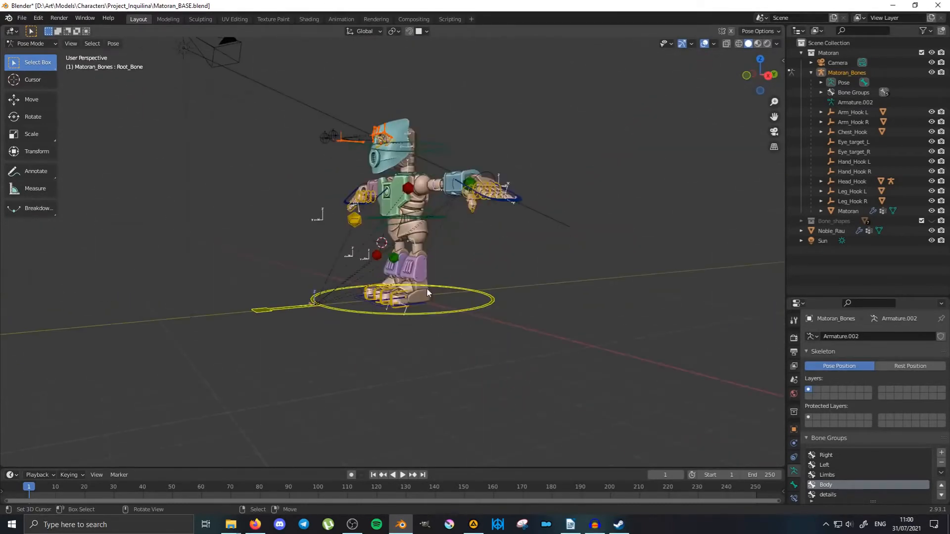
pyautogui.scroll(2, 435, 293)
pyautogui.moveTo(452, 293); pyautogui.dragTo(471, 315, button='middle')
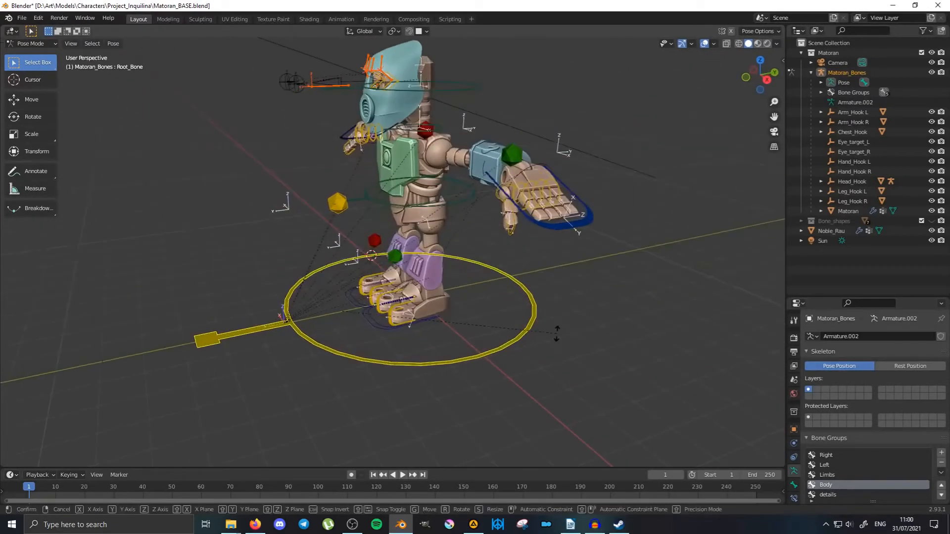
pyautogui.press('z')
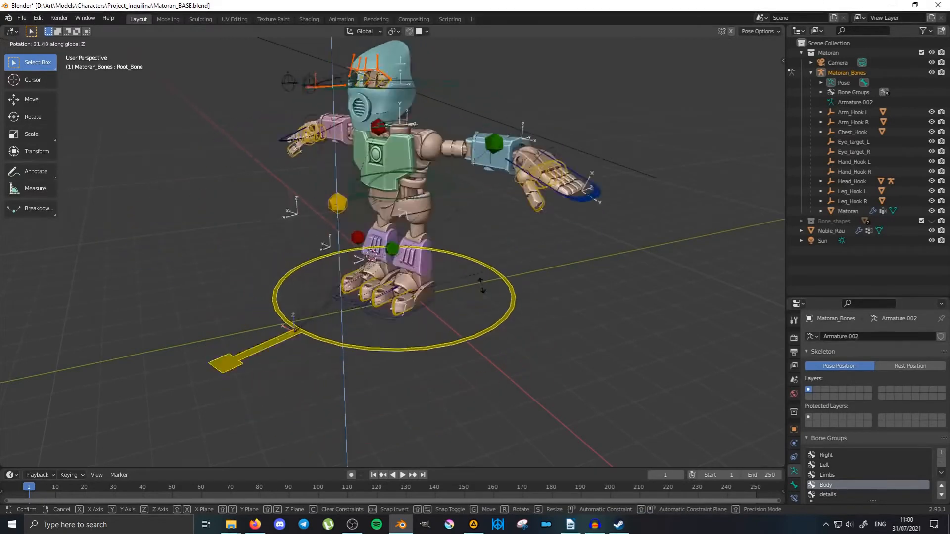
pyautogui.rightClick(472, 353)
pyautogui.moveTo(473, 354); pyautogui.dragTo(478, 303, button='middle')
pyautogui.press('r')
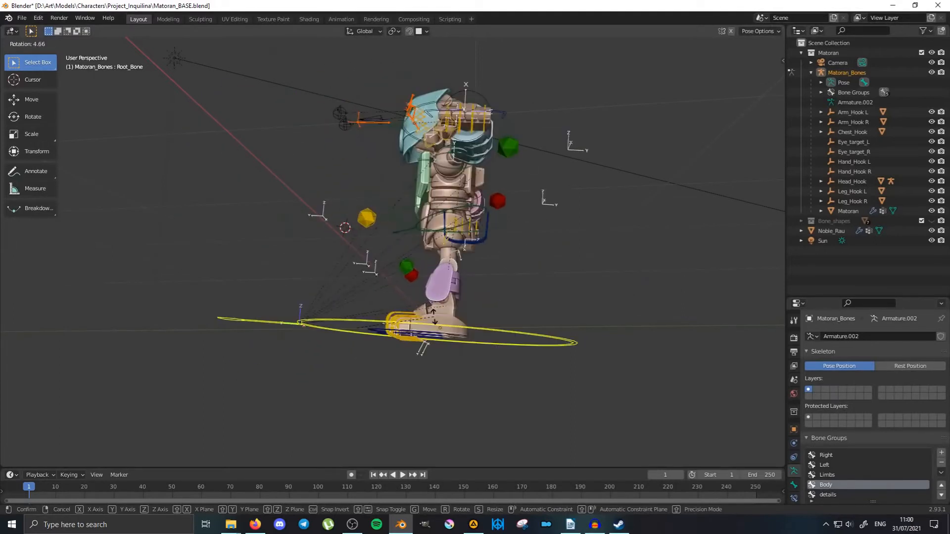
pyautogui.rightClick(433, 316)
# Try moving Root_Bone back and forth along the global Y axis, viewed from the front and from the side.
pyautogui.moveTo(434, 316)
pyautogui.mouseDown(button='middle')
pyautogui.moveTo(407, 302)
pyautogui.moveTo(431, 313)
pyautogui.mouseUp(button='middle')
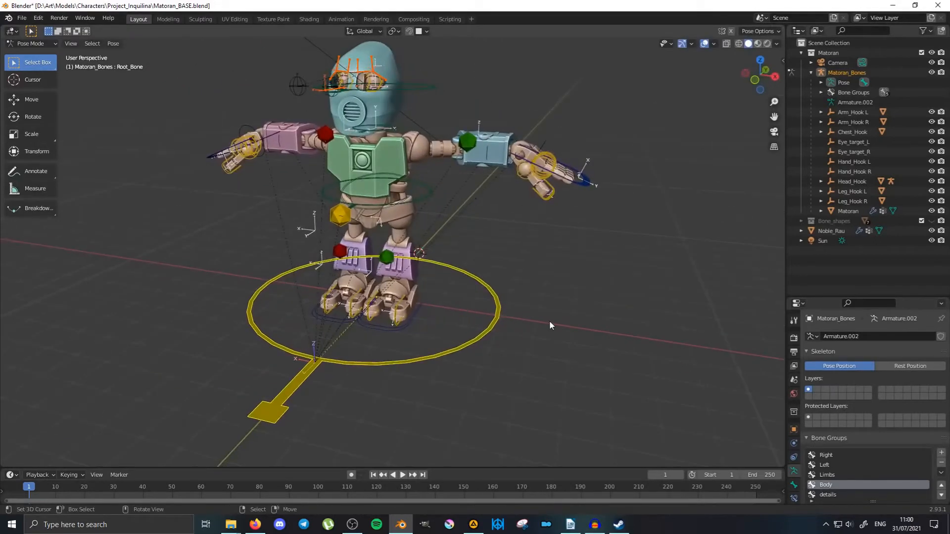
pyautogui.press('g')
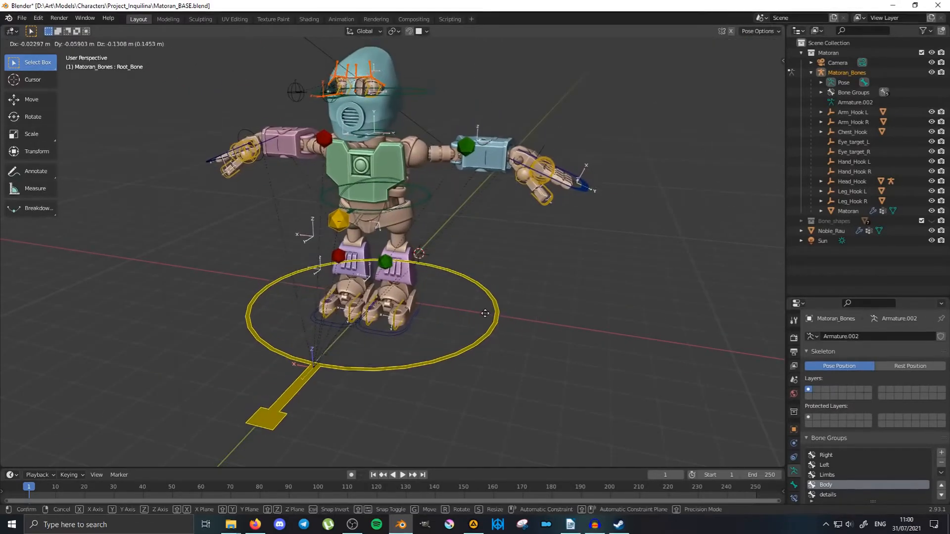
pyautogui.press('y')
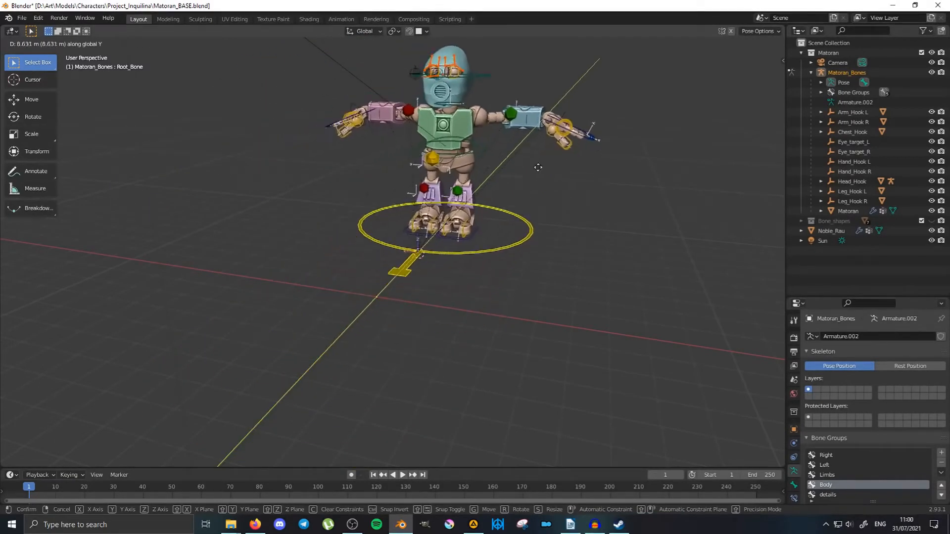
pyautogui.rightClick(464, 290)
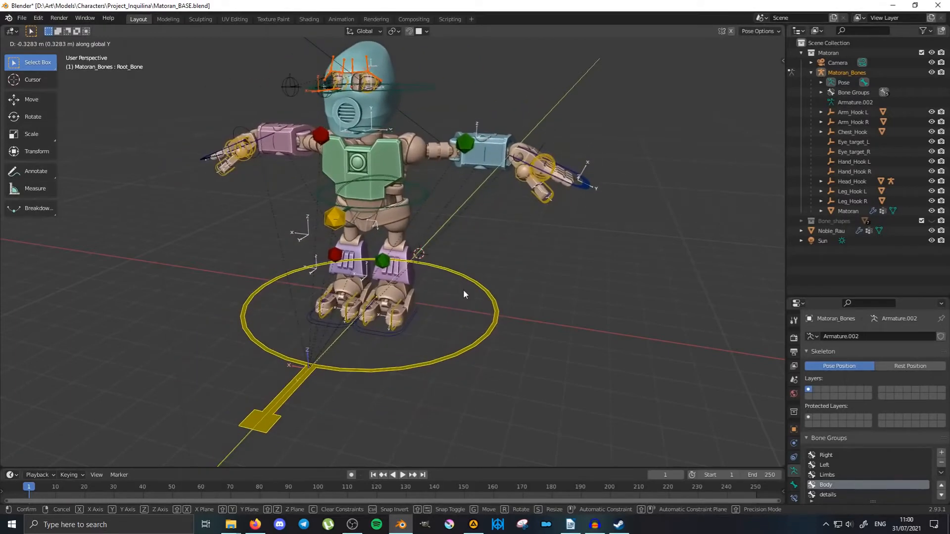
pyautogui.moveTo(524, 326); pyautogui.dragTo(470, 302, button='middle')
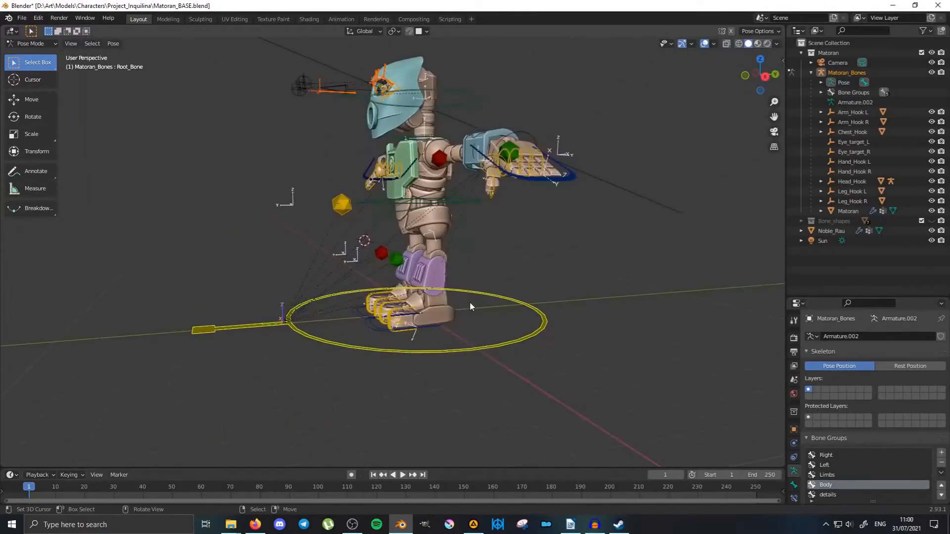
pyautogui.press('g')
pyautogui.press('y')
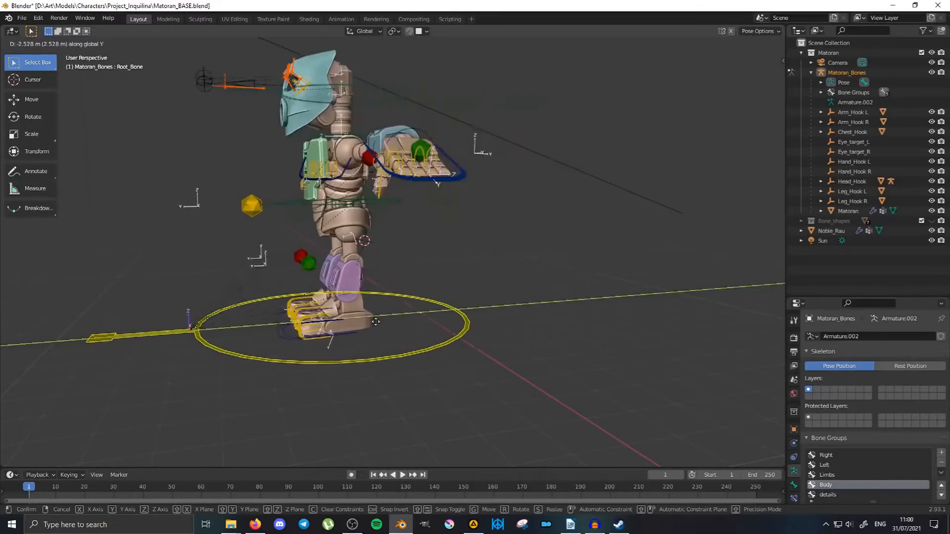
pyautogui.rightClick(425, 315)
# Select Body_Bone, the yellow control in front of the waist, and try moving the torso while the feet stay planted.
pyautogui.moveTo(272, 292)
pyautogui.mouseDown(button='middle')
pyautogui.moveTo(357, 289)
pyautogui.moveTo(277, 294)
pyautogui.mouseUp(button='middle')
pyautogui.scroll(2, 367, 281)
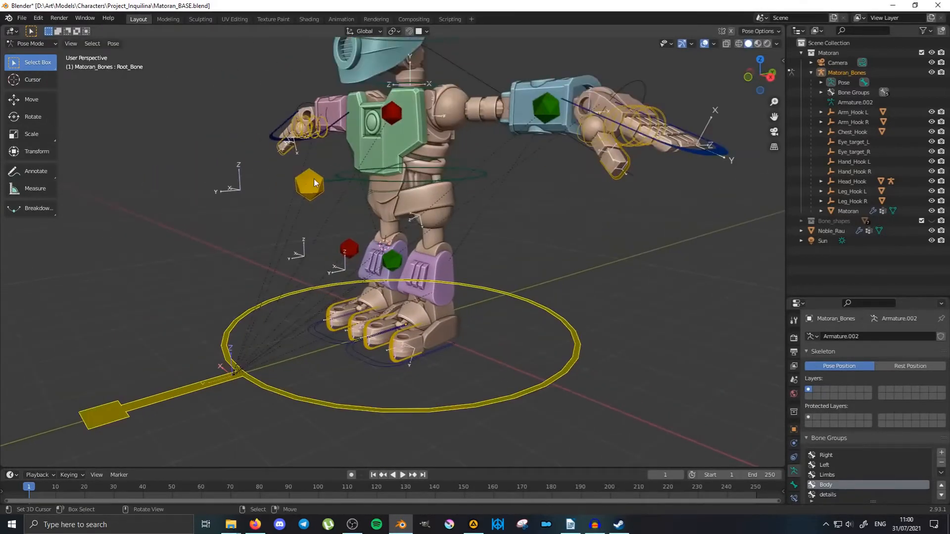
pyautogui.moveTo(441, 224); pyautogui.dragTo(402, 235, button='middle')
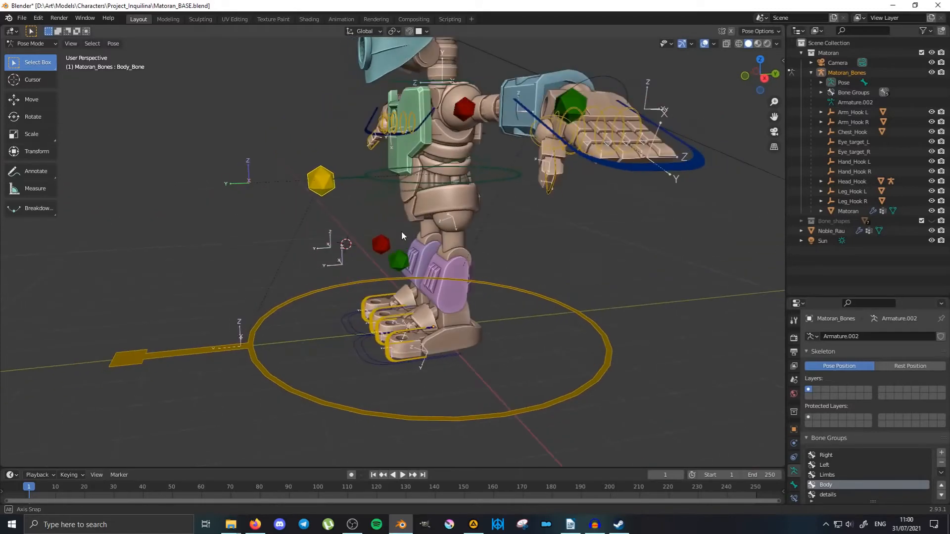
pyautogui.moveTo(316, 207); pyautogui.dragTo(401, 236, button='middle')
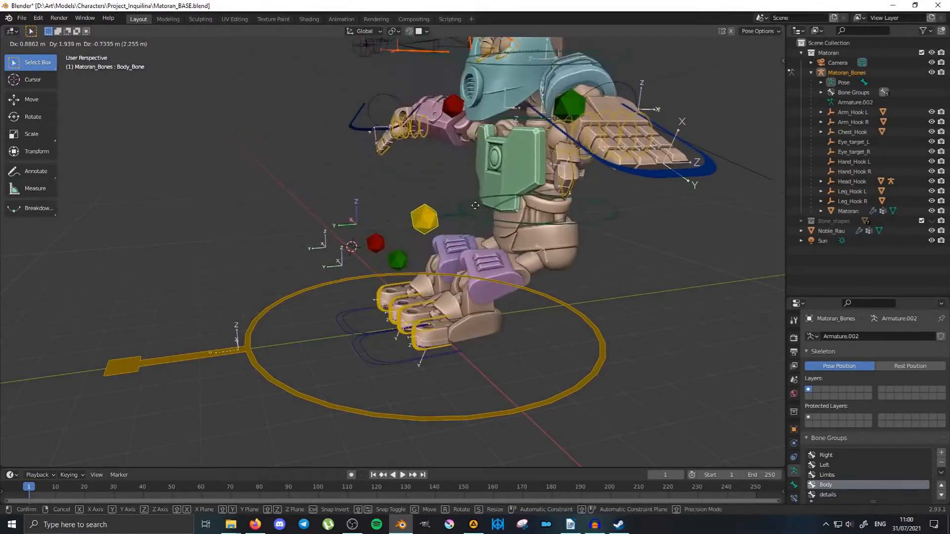
pyautogui.press('Escape')
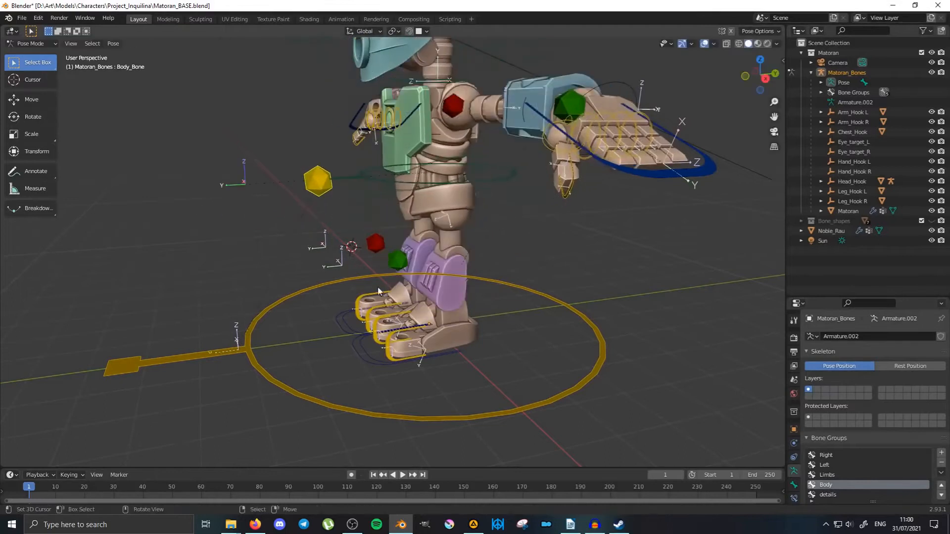
# Try moving the Hand_IK L bone to test the arm's IK again, and select the Foot_IK L bone.
pyautogui.moveTo(378, 287); pyautogui.dragTo(407, 299, button='middle')
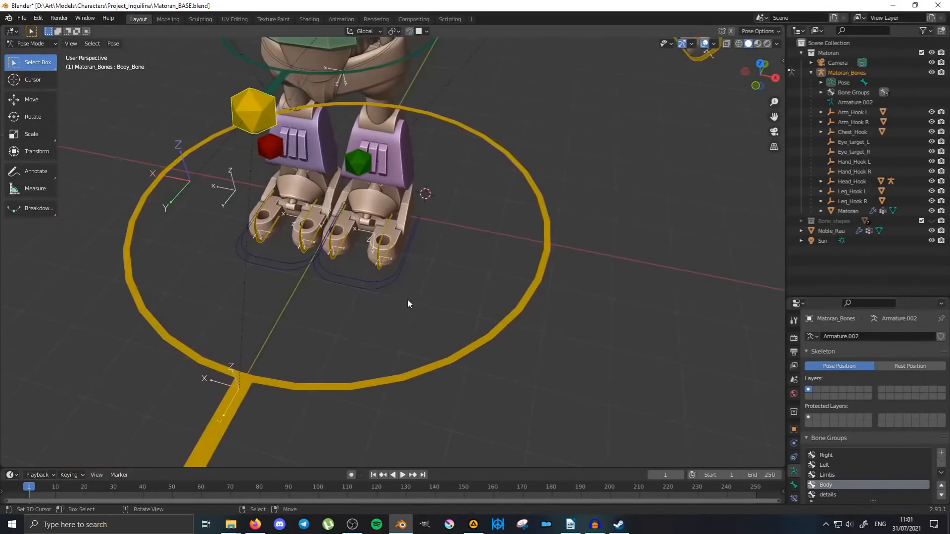
pyautogui.rightClick(372, 286)
pyautogui.keyDown('shift'); pyautogui.moveTo(530, 236); pyautogui.dragTo(310, 330, button='middle'); pyautogui.keyUp('shift')
pyautogui.scroll(-2, 442, 247)
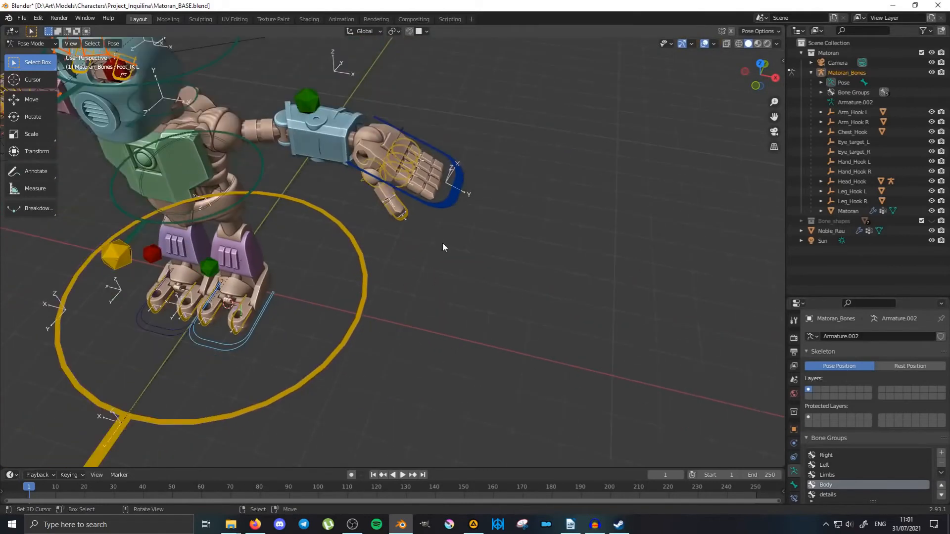
pyautogui.press('g')
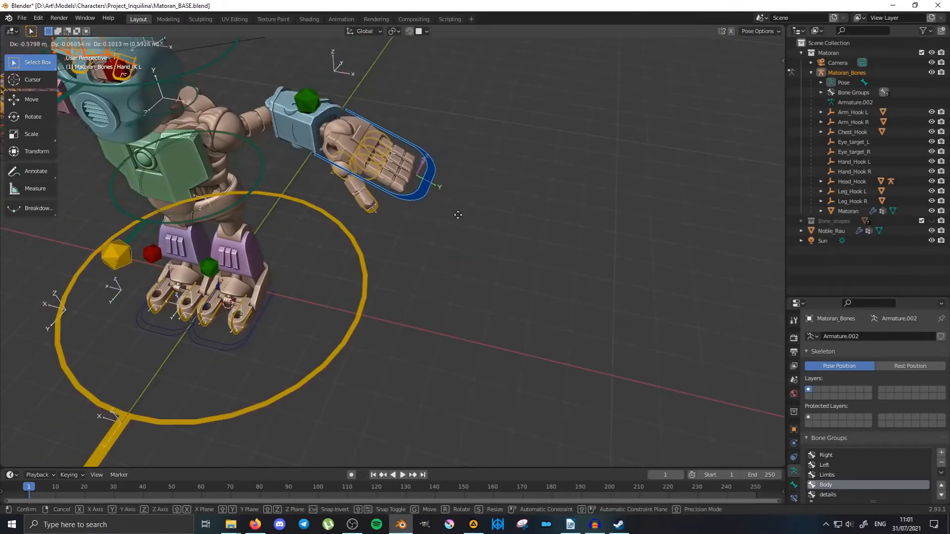
pyautogui.click(465, 218)
pyautogui.rightClick(218, 343)
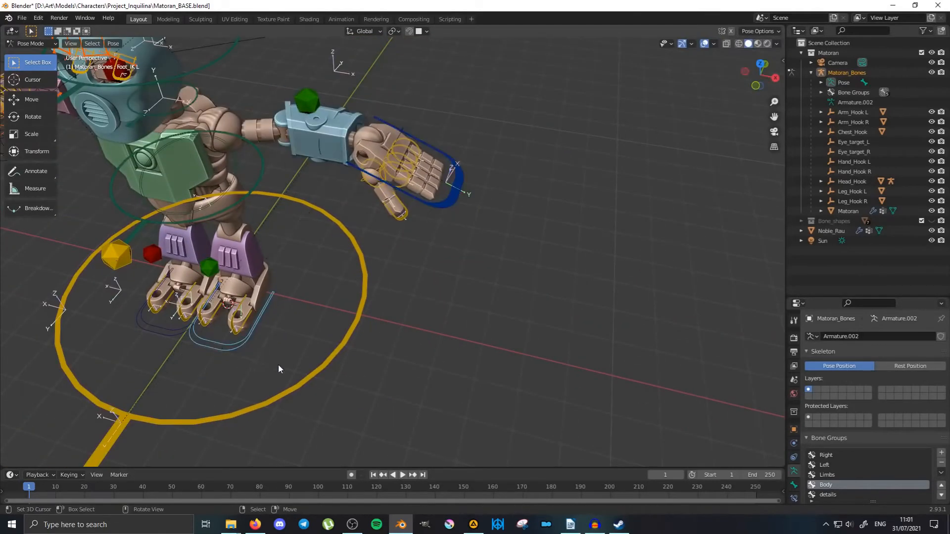
# Try moving the left foot's IK control upward and inward to test the leg's response.
pyautogui.press('g')
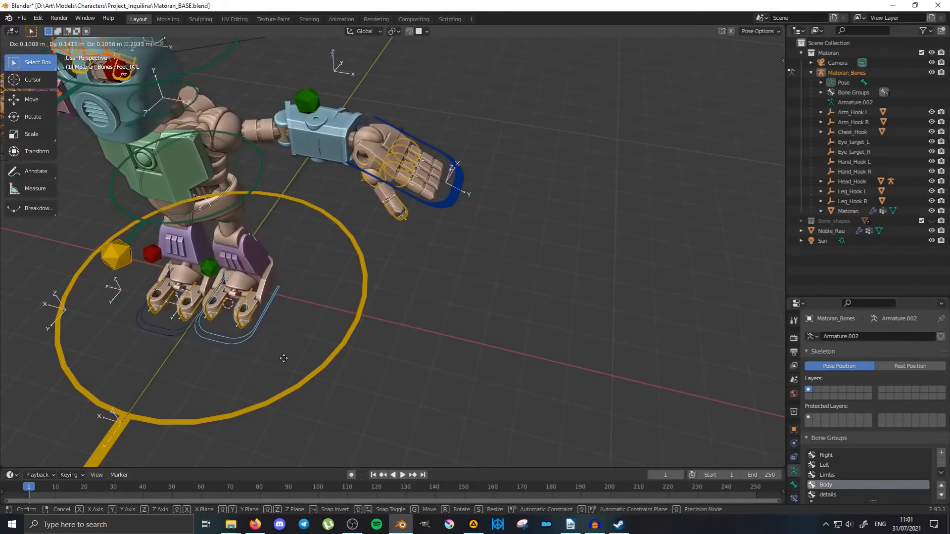
pyautogui.moveTo(323, 344); pyautogui.dragTo(267, 295, button='middle')
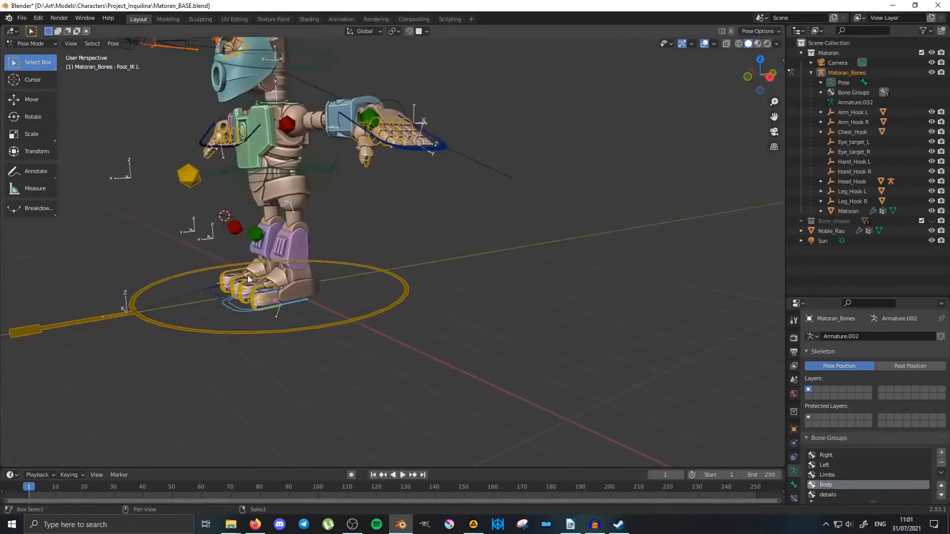
pyautogui.scroll(5, 360, 284)
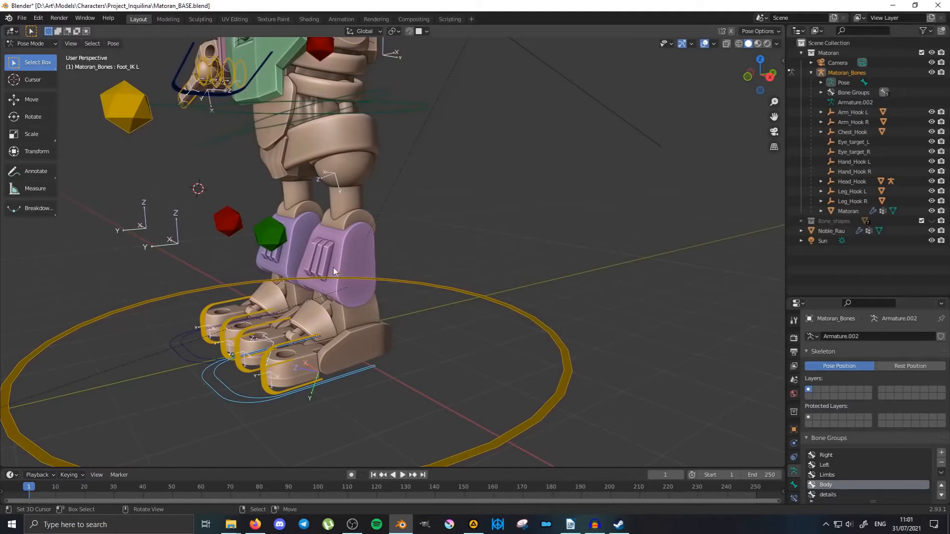
pyautogui.moveTo(313, 284); pyautogui.dragTo(353, 289, button='middle')
pyautogui.keyDown('shift'); pyautogui.moveTo(319, 315); pyautogui.dragTo(463, 290, button='middle'); pyautogui.keyUp('shift')
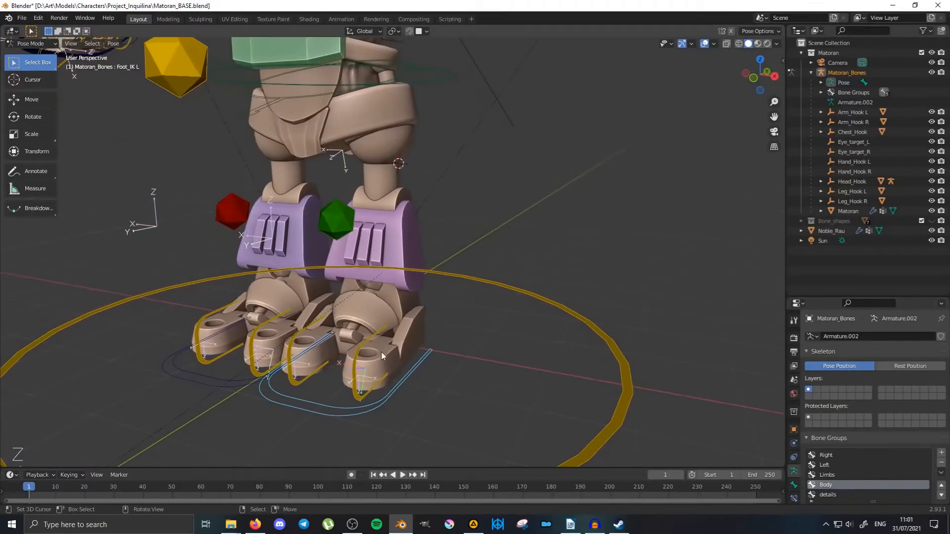
pyautogui.press('g')
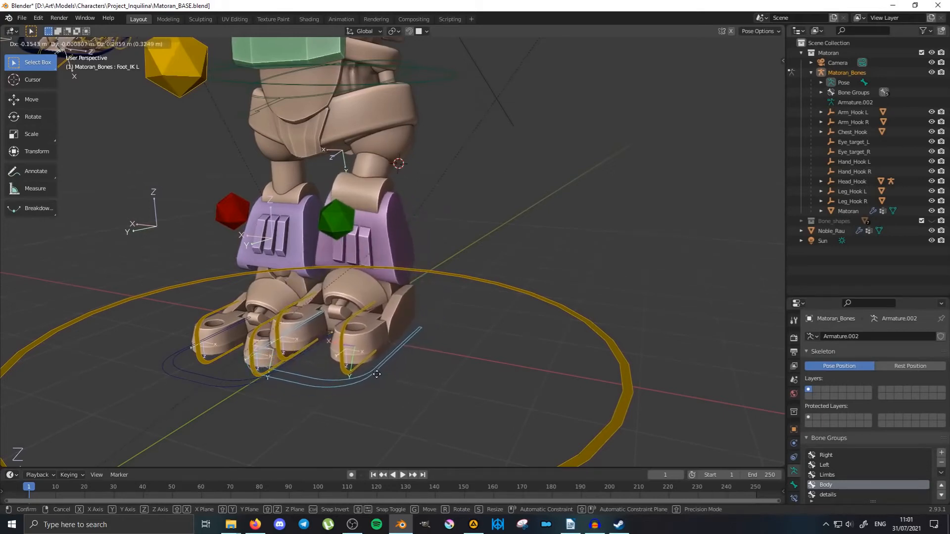
pyautogui.rightClick(380, 367)
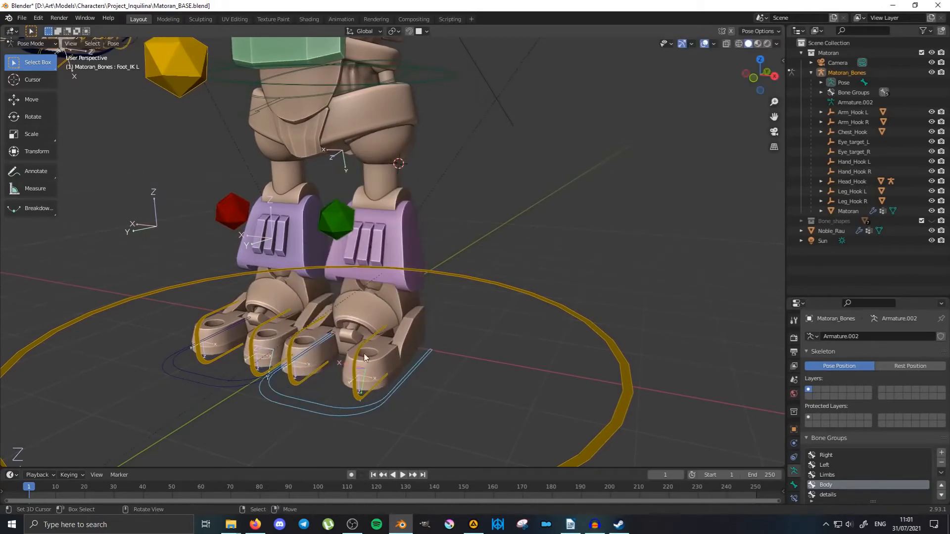
# Try rotating the Torso control and the Hips control to test how the body bends.
pyautogui.scroll(-4, 341, 317)
pyautogui.moveTo(342, 317); pyautogui.dragTo(416, 317, button='middle')
pyautogui.scroll(2, 415, 317)
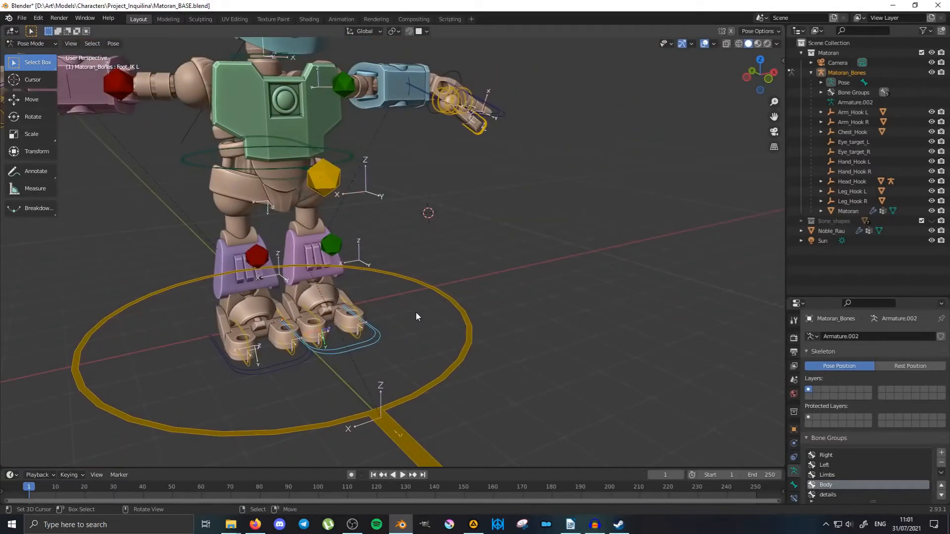
pyautogui.moveTo(416, 317)
pyautogui.mouseDown(button='middle')
pyautogui.moveTo(411, 272)
pyautogui.moveTo(370, 212)
pyautogui.moveTo(390, 310)
pyautogui.moveTo(348, 278)
pyautogui.moveTo(408, 308)
pyautogui.mouseUp(button='middle')
pyautogui.click(385, 260)
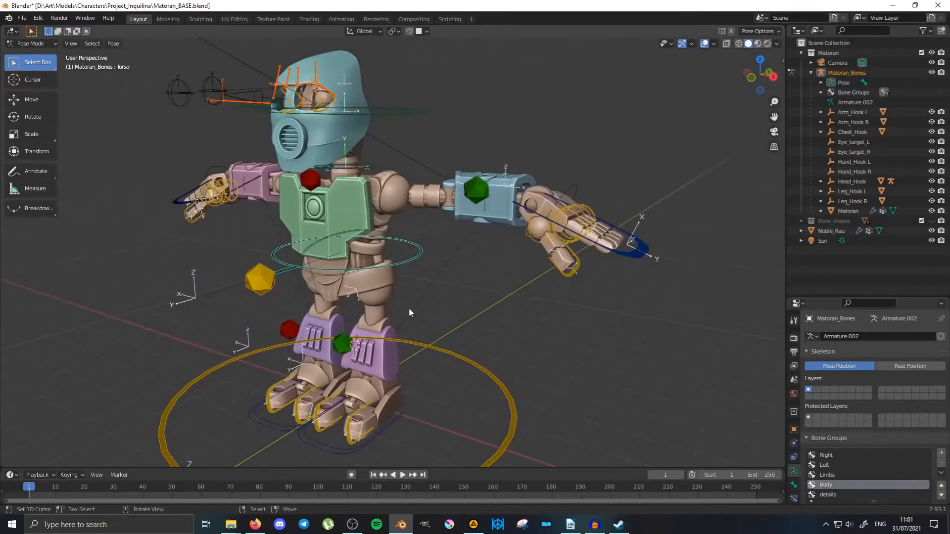
pyautogui.press('r')
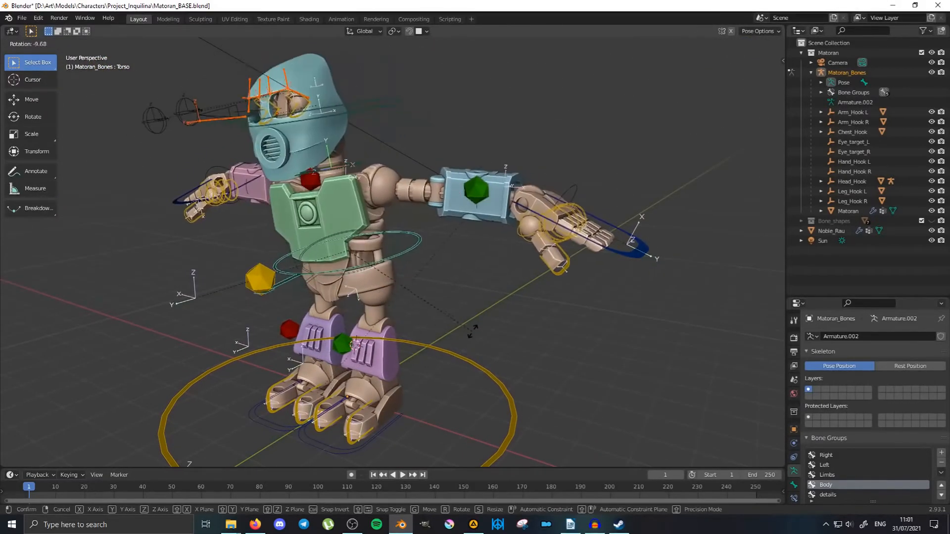
pyautogui.rightClick(375, 301)
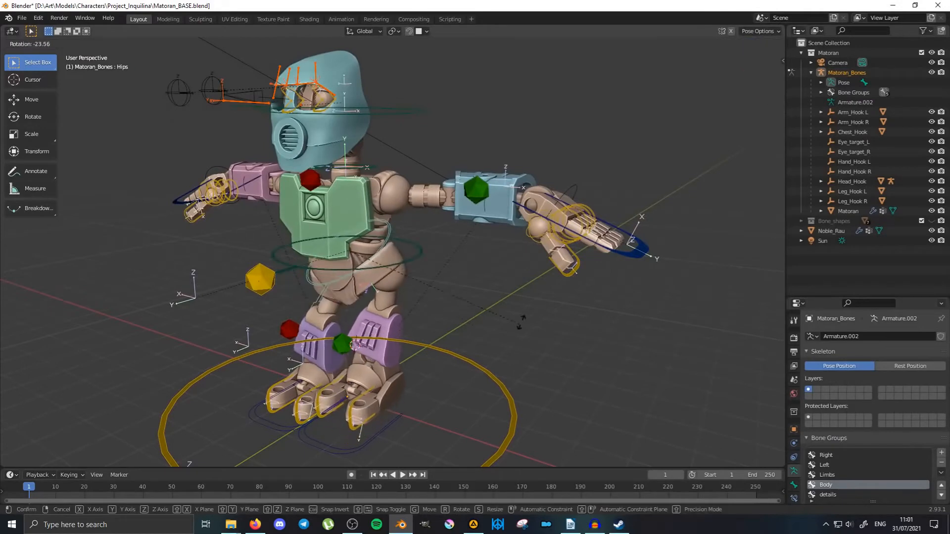
pyautogui.rightClick(418, 370)
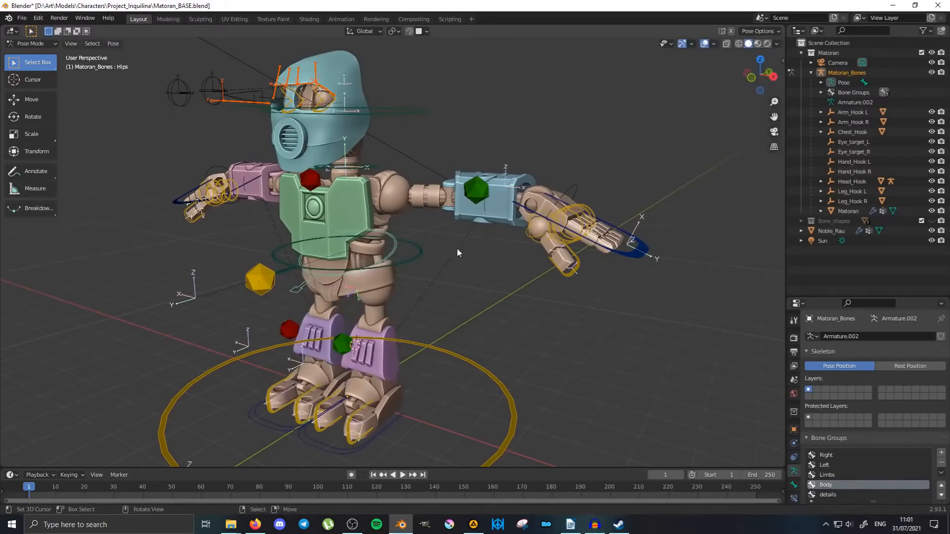
# Try rotating the Neck control and the Head control freely with trackball rotation.
pyautogui.moveTo(456, 248); pyautogui.dragTo(409, 325, button='middle')
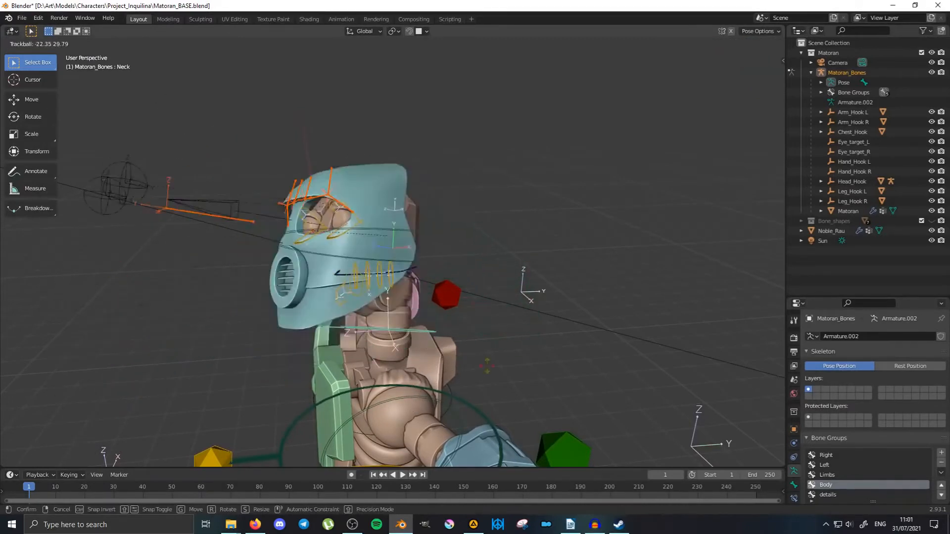
pyautogui.press('r')
pyautogui.rightClick(464, 282)
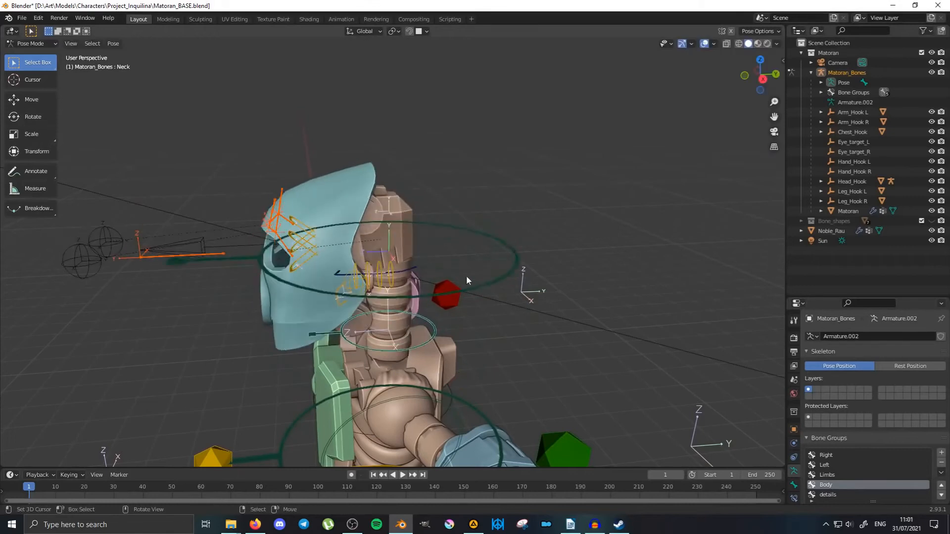
pyautogui.click(491, 286)
pyautogui.press('r')
pyautogui.press('r')
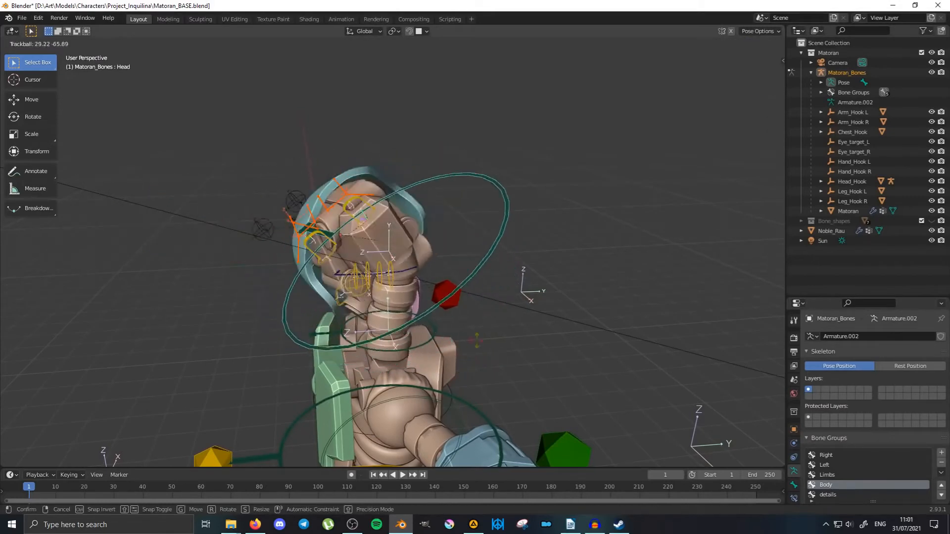
pyautogui.rightClick(538, 300)
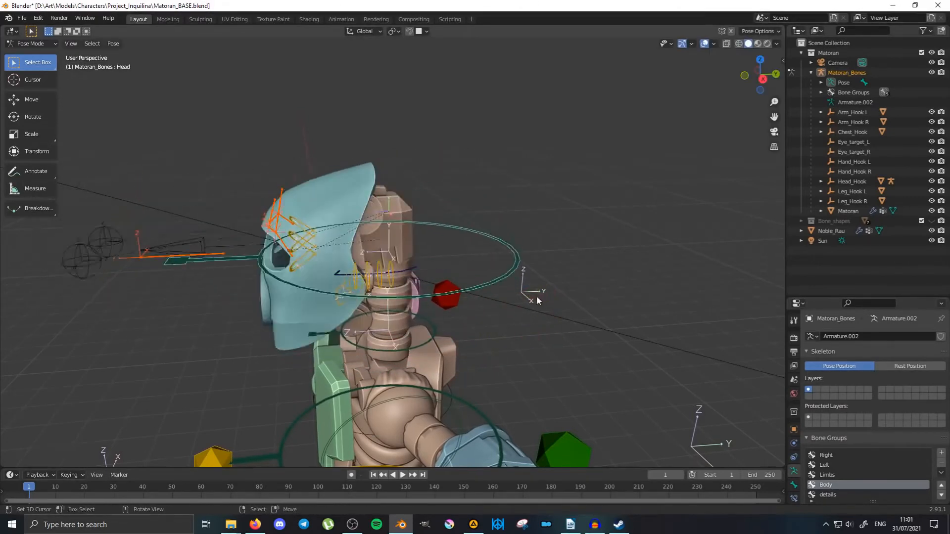
# Try moving the right knee's pole target to test the direction of the leg.
pyautogui.scroll(-3, 383, 332)
pyautogui.moveTo(376, 332); pyautogui.dragTo(312, 386, button='middle')
pyautogui.scroll(3, 345, 354)
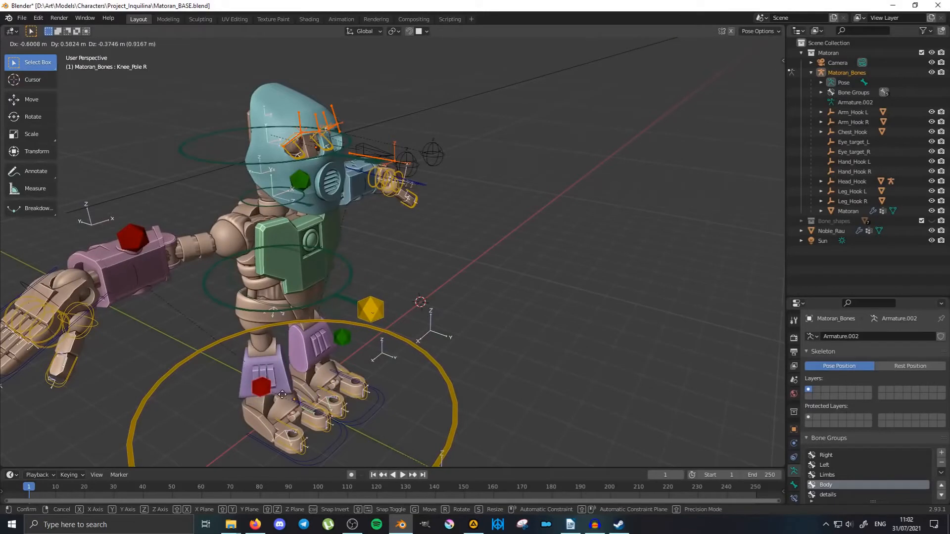
pyautogui.rightClick(328, 381)
# Try moving the right elbow's pole target behind the arm to test the forearm's twist.
pyautogui.moveTo(319, 302); pyautogui.dragTo(424, 279, button='middle')
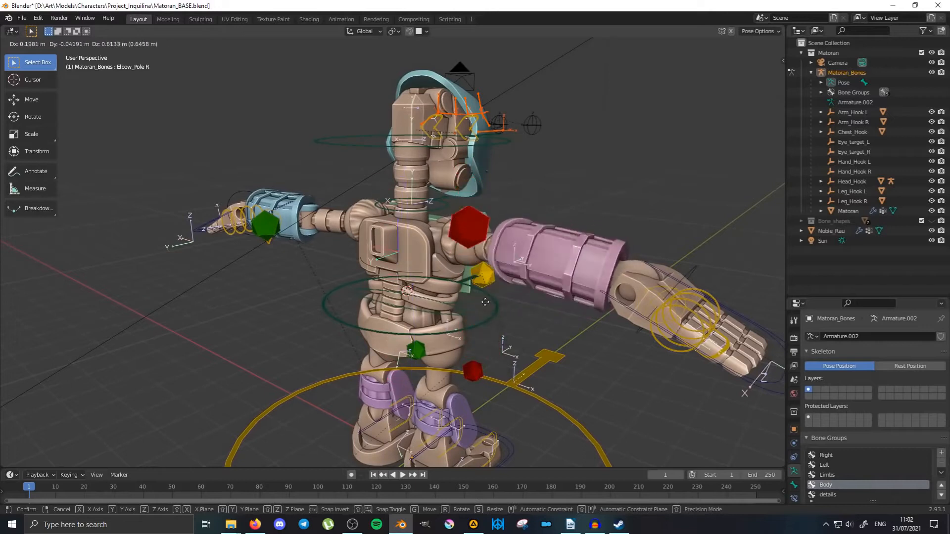
pyautogui.moveTo(512, 336); pyautogui.dragTo(244, 271, button='middle')
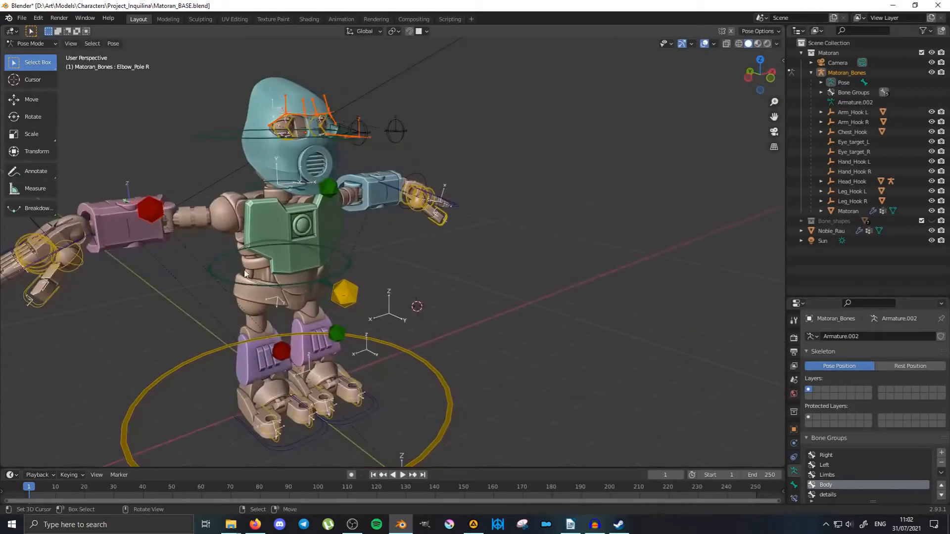
pyautogui.moveTo(269, 337); pyautogui.dragTo(270, 364, button='middle')
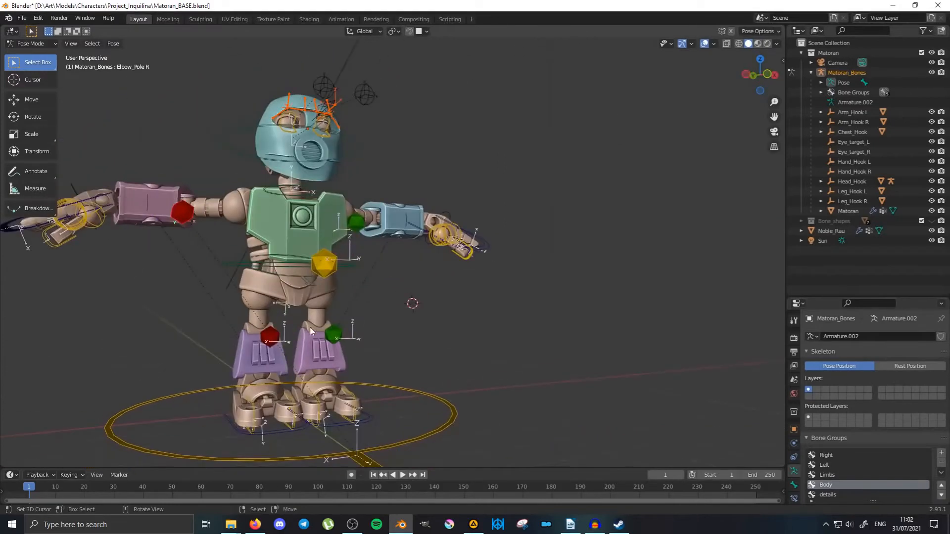
# Try spreading the knee pole targets outward along X, the right by about 0.63 m and the left by about 0.75 m.
pyautogui.moveTo(310, 330); pyautogui.dragTo(288, 348, button='middle')
pyautogui.press('g')
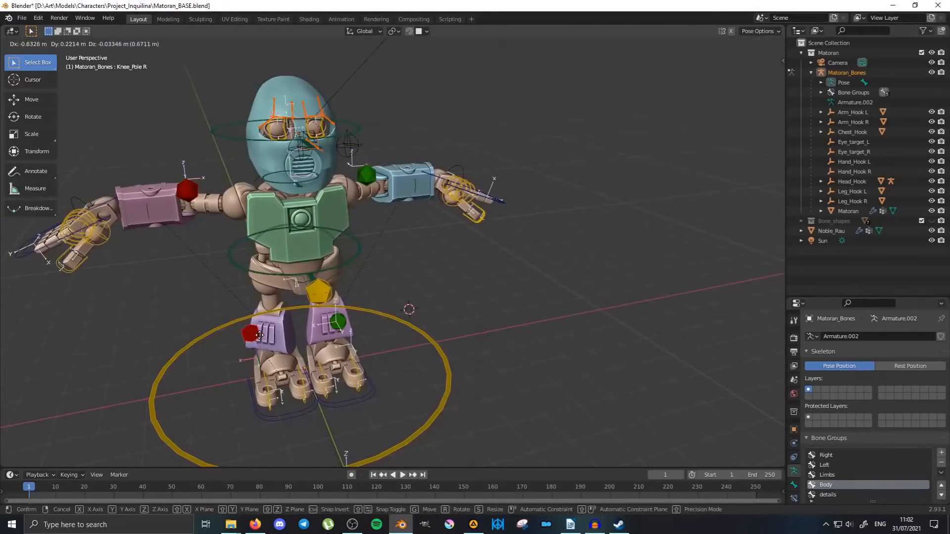
pyautogui.click(260, 335)
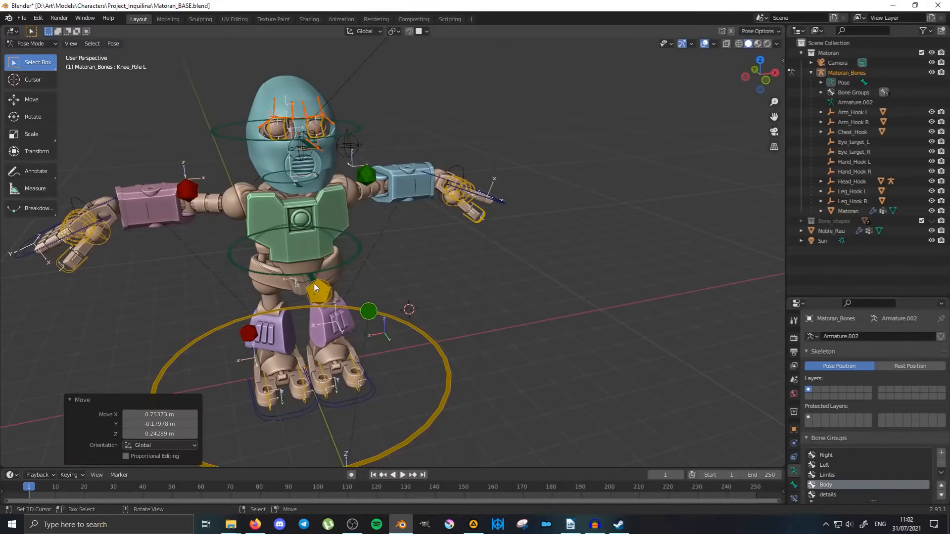
# Try lowering the whole body with the yellow Body_Bone control to test how the knees bend.
pyautogui.click(314, 287)
pyautogui.moveTo(315, 286); pyautogui.dragTo(384, 283, button='middle')
pyautogui.press('g')
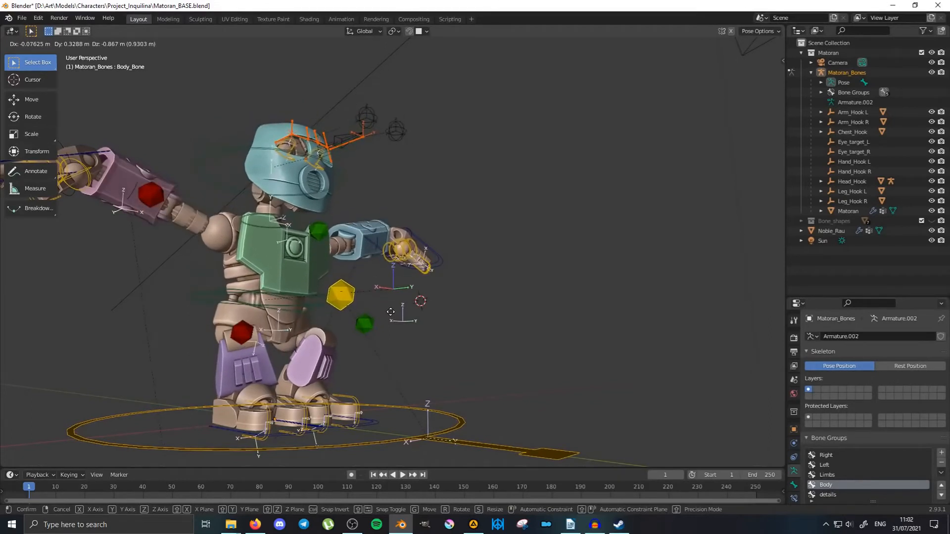
pyautogui.rightClick(420, 304)
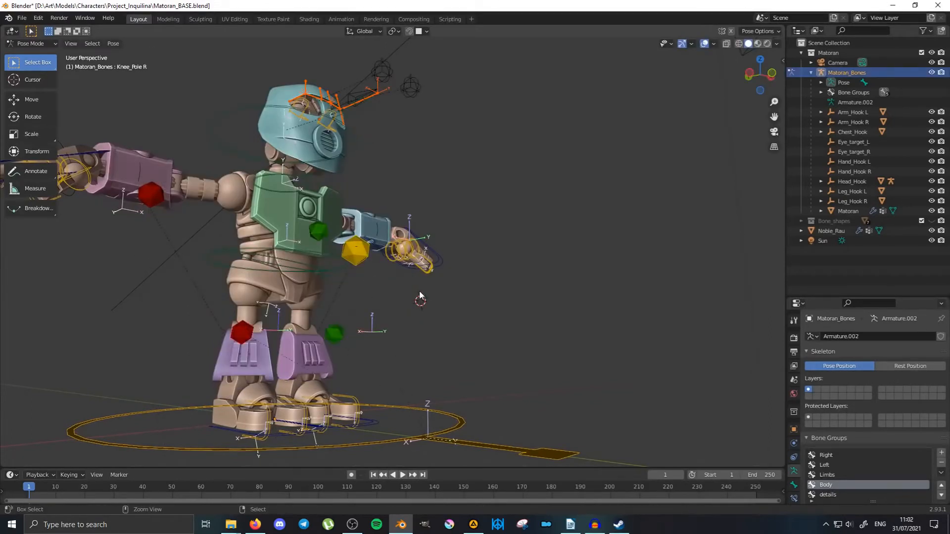
# Select the Index_01 L bone at the base of the left index finger and try rotating it.
pyautogui.moveTo(485, 252); pyautogui.dragTo(409, 285, button='middle')
pyautogui.moveTo(479, 279)
pyautogui.keyDown('shift'); pyautogui.mouseDown(button='middle')
pyautogui.moveTo(341, 284)
pyautogui.moveTo(335, 267)
pyautogui.moveTo(463, 277)
pyautogui.mouseUp(button='middle'); pyautogui.keyUp('shift')
pyautogui.scroll(3, 336, 284)
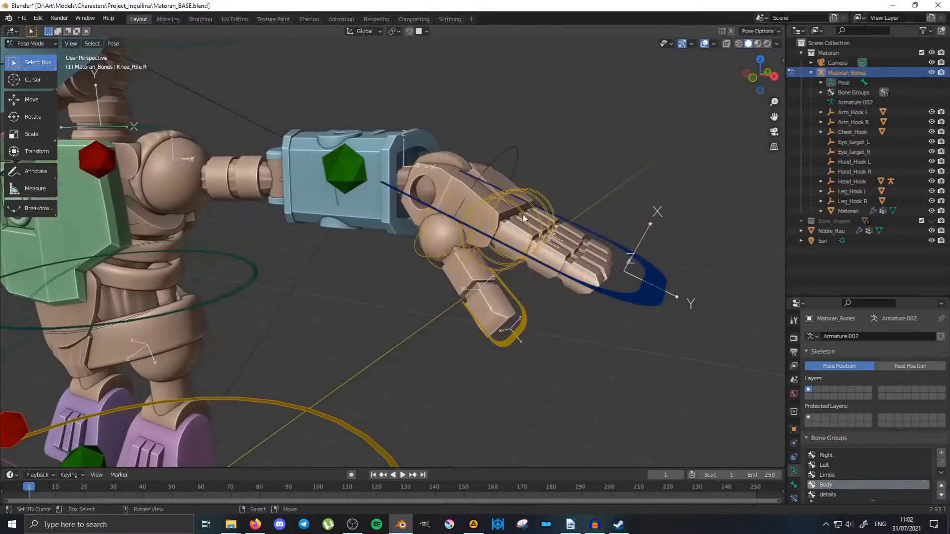
pyautogui.scroll(5, 525, 216)
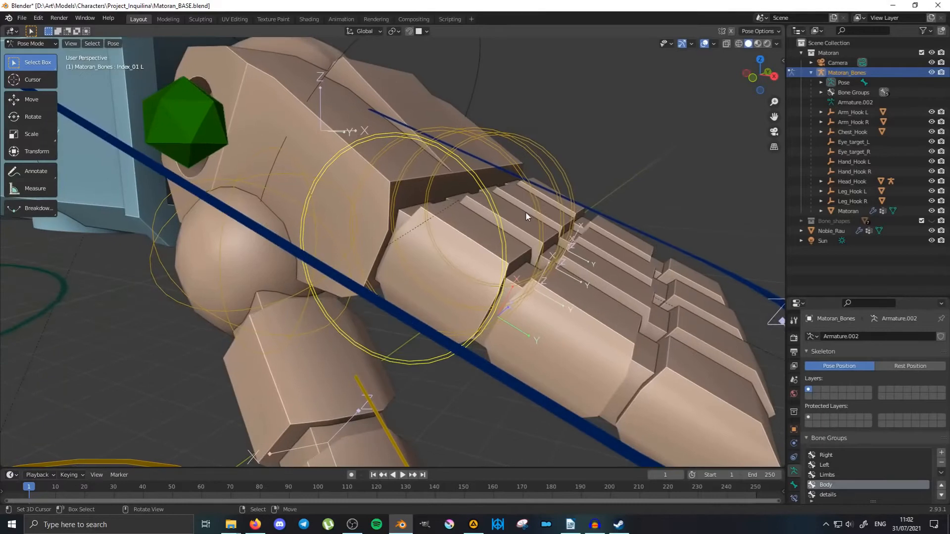
pyautogui.scroll(-4, 526, 214)
pyautogui.moveTo(501, 229); pyautogui.dragTo(470, 279, button='middle')
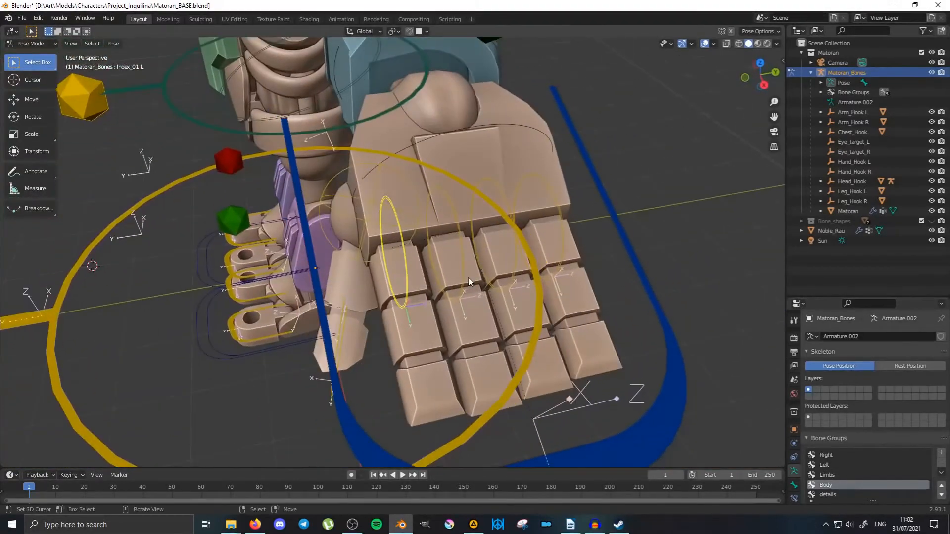
pyautogui.press('r')
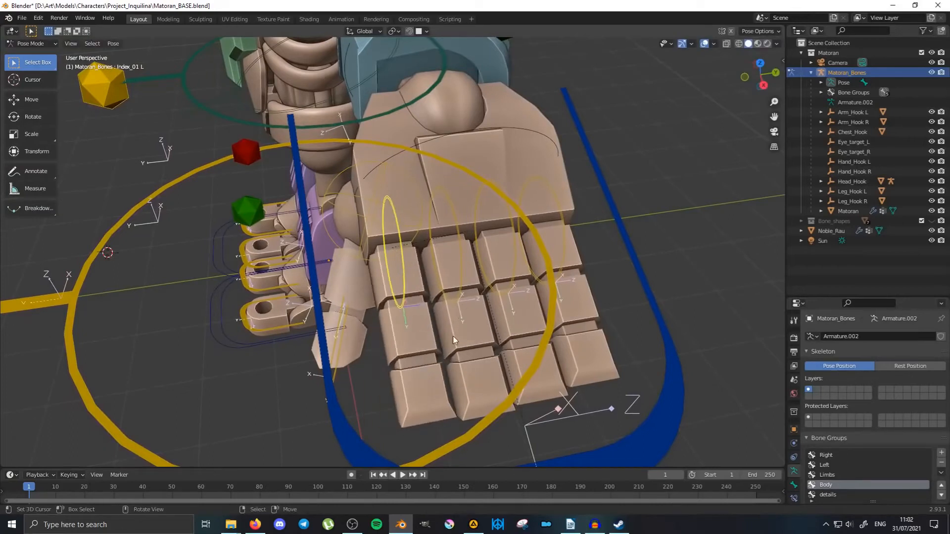
# Examine the left hand's finger bones and the index bone's local axes from several angles.
pyautogui.moveTo(453, 340); pyautogui.dragTo(471, 298, button='middle')
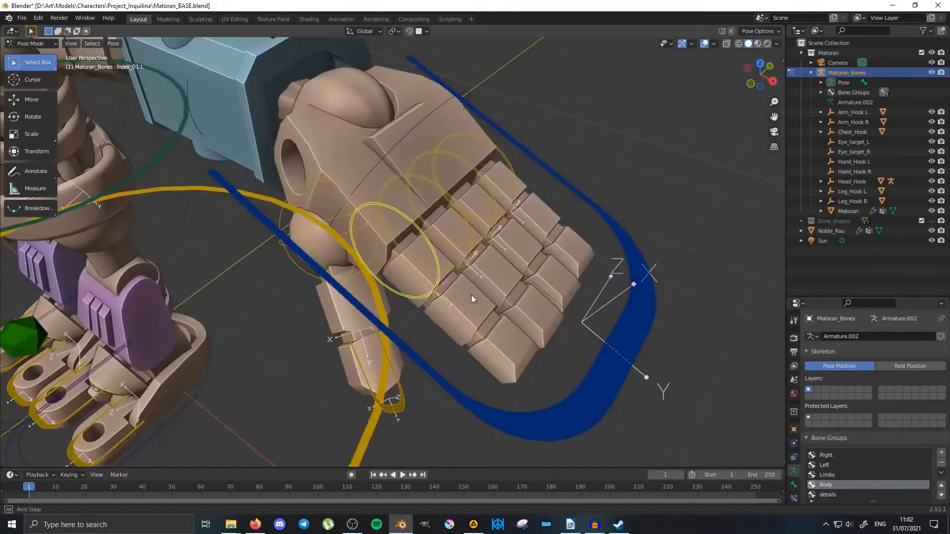
pyautogui.moveTo(419, 235); pyautogui.dragTo(383, 234, button='middle')
pyautogui.scroll(4, 433, 294)
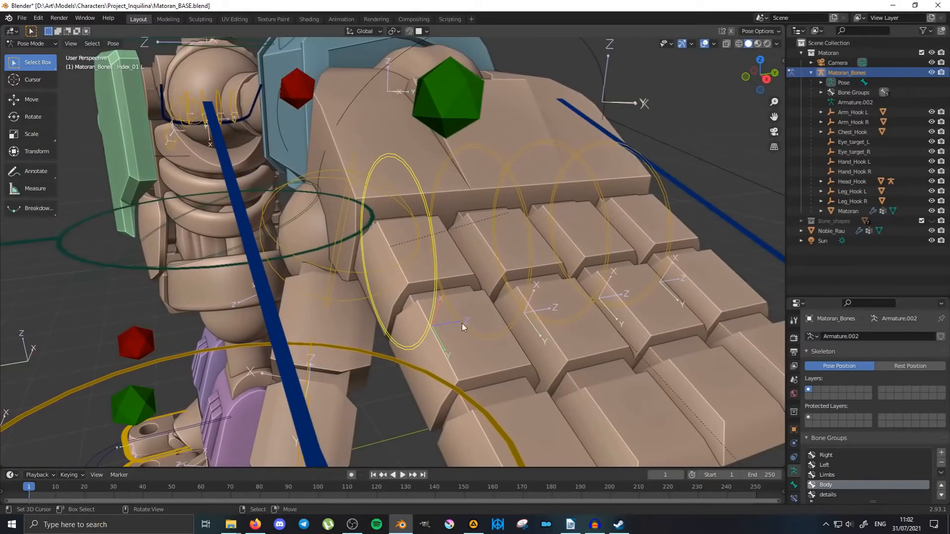
pyautogui.moveTo(488, 327); pyautogui.dragTo(464, 290, button='middle')
pyautogui.scroll(2, 411, 327)
pyautogui.scroll(-4, 380, 350)
pyautogui.scroll(-8, 464, 290)
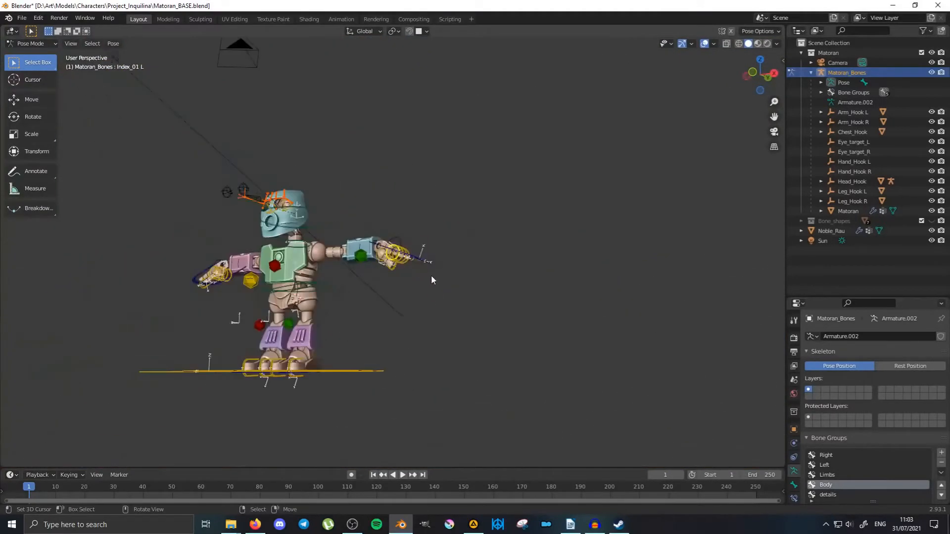
pyautogui.scroll(6, 416, 259)
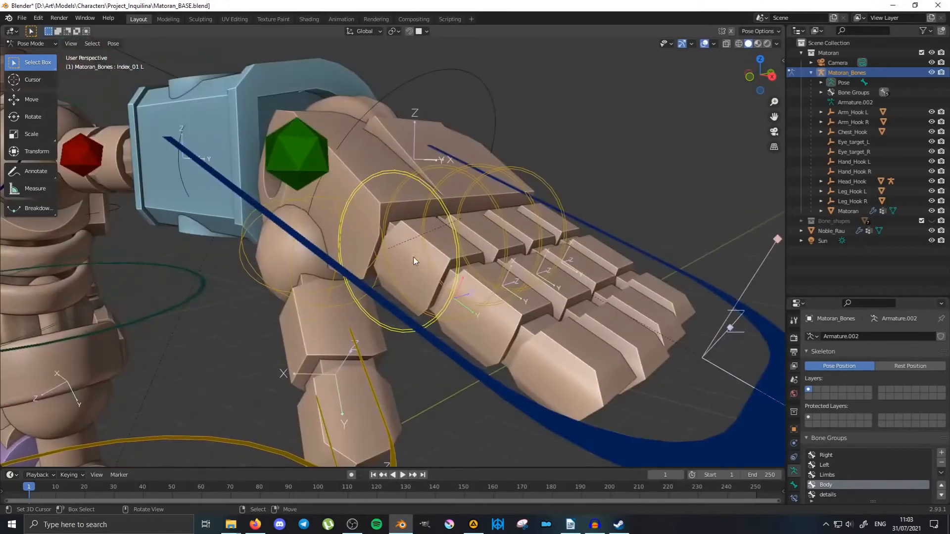
pyautogui.moveTo(534, 296); pyautogui.dragTo(461, 320, button='middle')
pyautogui.scroll(3, 461, 321)
pyautogui.moveTo(502, 358); pyautogui.dragTo(454, 356, button='middle')
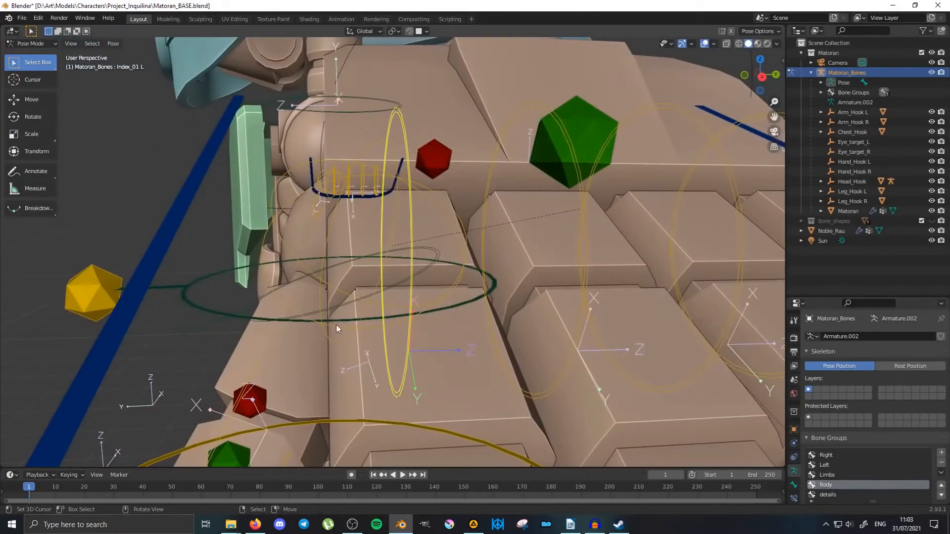
pyautogui.moveTo(336, 324); pyautogui.dragTo(423, 326, button='middle')
# Try rotating the left index finger's base bone about its local Z axis.
pyautogui.scroll(-6, 424, 325)
pyautogui.moveTo(500, 317); pyautogui.dragTo(528, 315, button='middle')
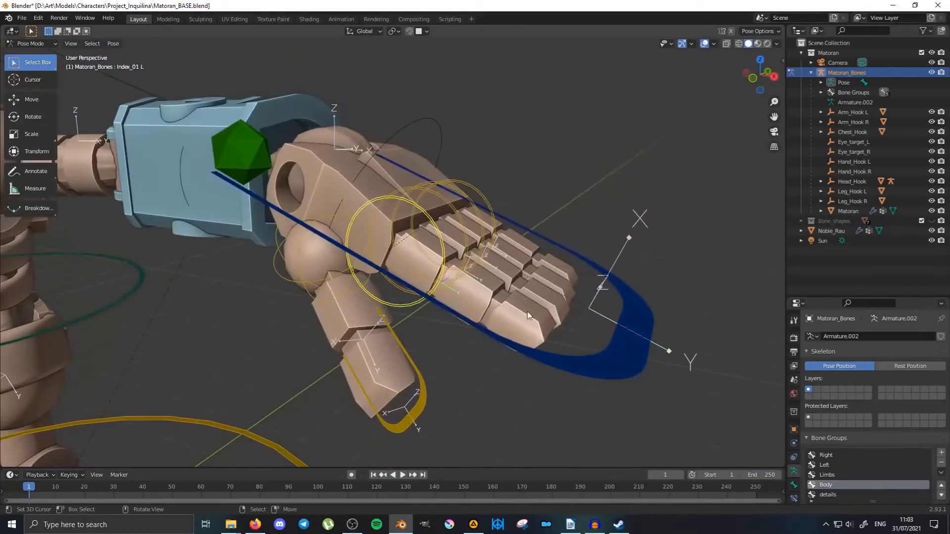
pyautogui.scroll(2, 525, 307)
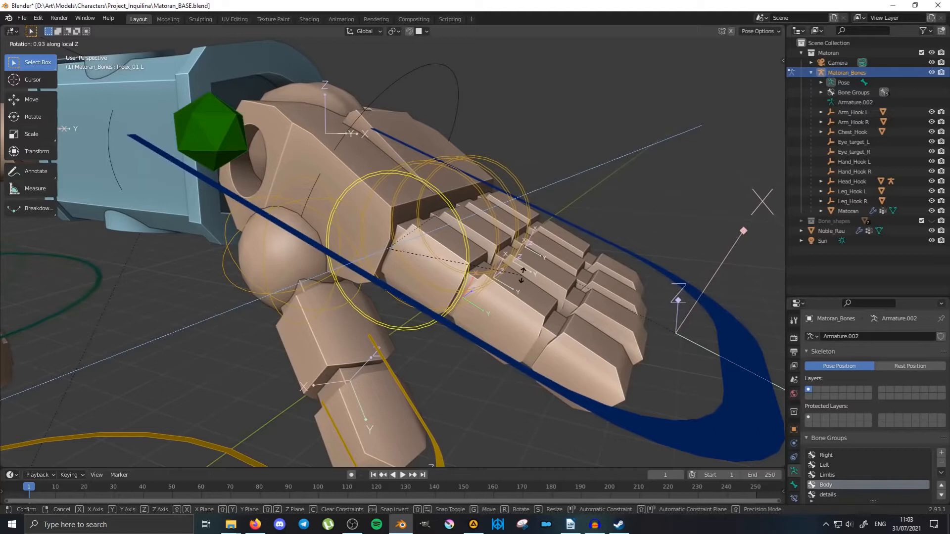
pyautogui.click(521, 274)
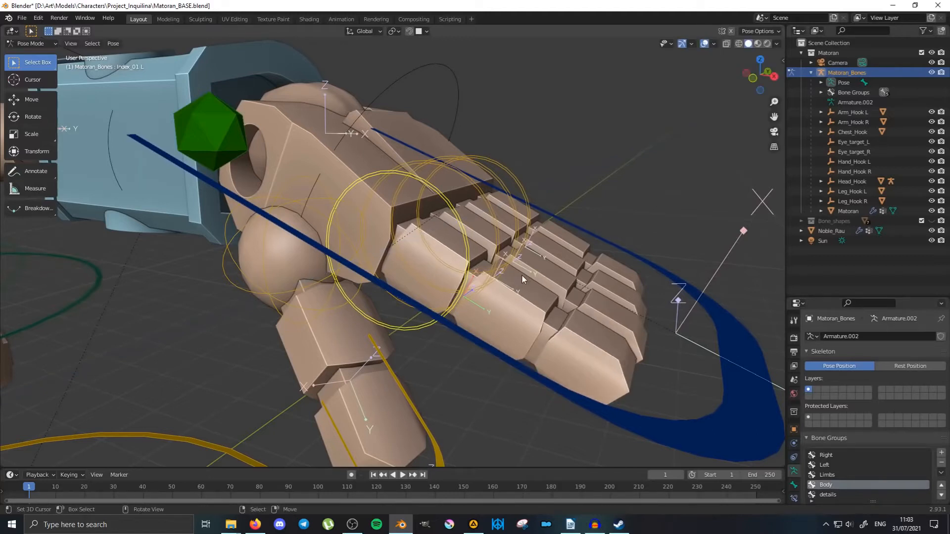
# Select the base bones of all four left fingers and try curling them together about their local Z axes.
pyautogui.moveTo(522, 274); pyautogui.dragTo(442, 198, button='middle')
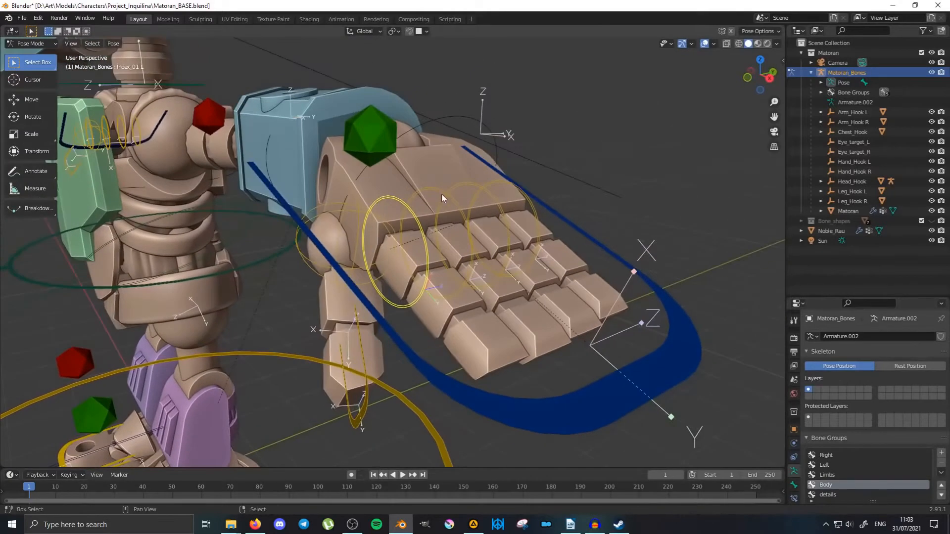
pyautogui.moveTo(519, 247); pyautogui.dragTo(541, 256, button='middle')
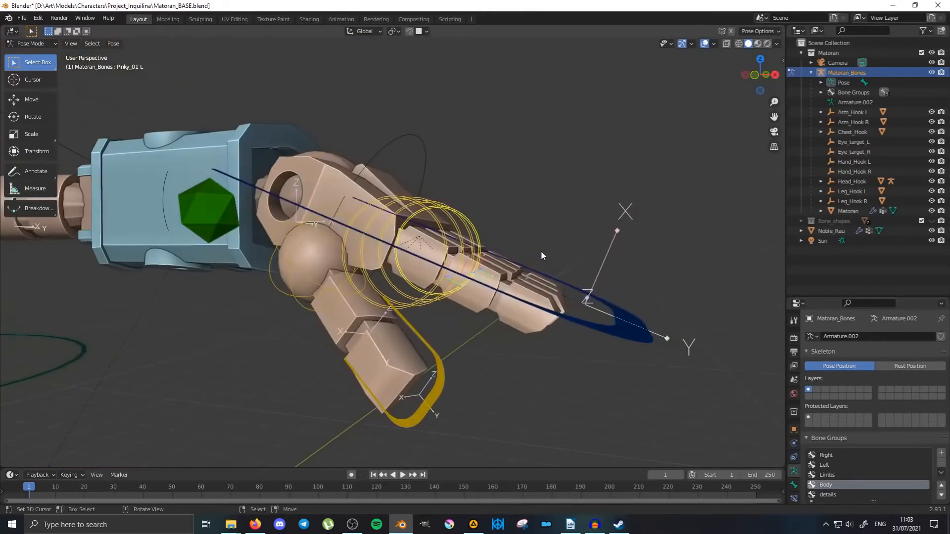
pyautogui.press('r')
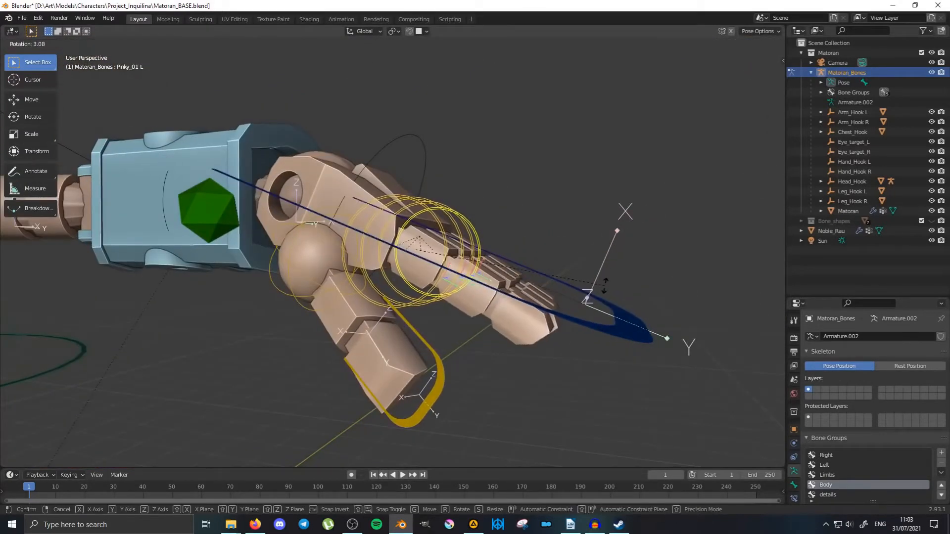
pyautogui.press('z')
pyautogui.press('z')
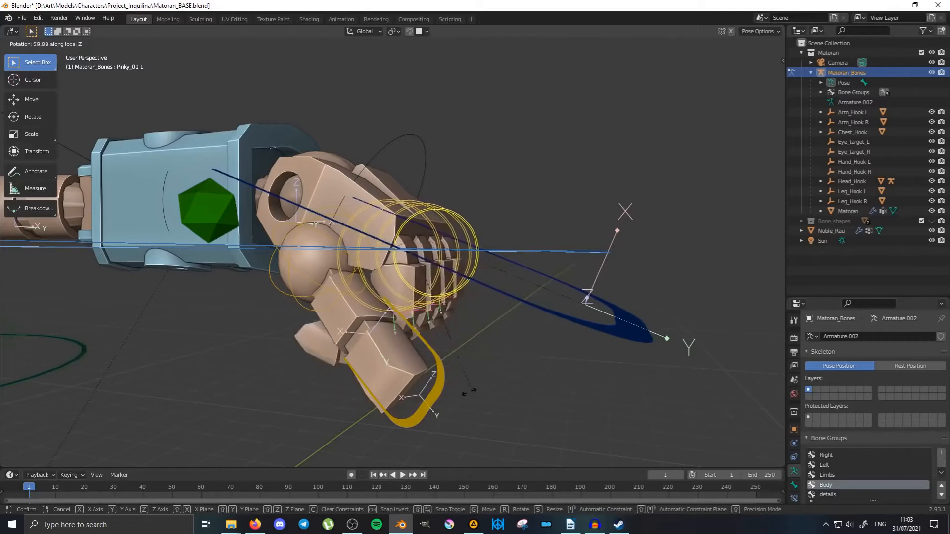
pyautogui.click(482, 409)
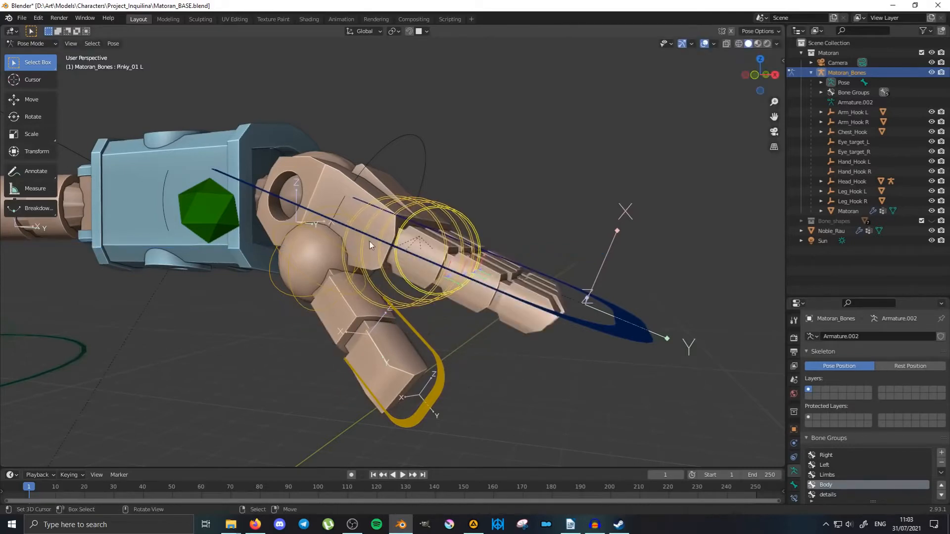
# Select the left thumb's base bone, Thumb_01 L, and try rotating it freely from several viewing angles.
pyautogui.moveTo(369, 241); pyautogui.dragTo(379, 293, button='middle')
pyautogui.press('r')
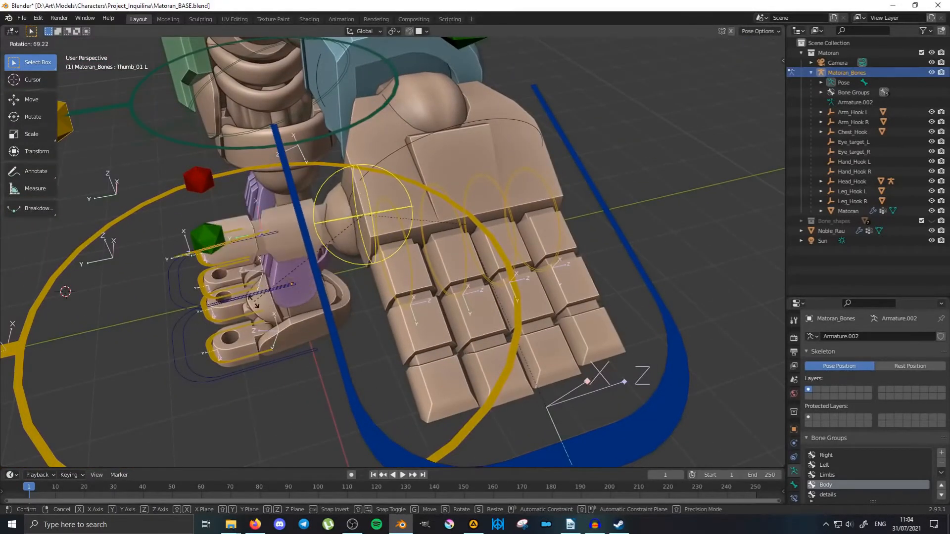
pyautogui.rightClick(265, 306)
pyautogui.moveTo(265, 304); pyautogui.dragTo(387, 261, button='middle')
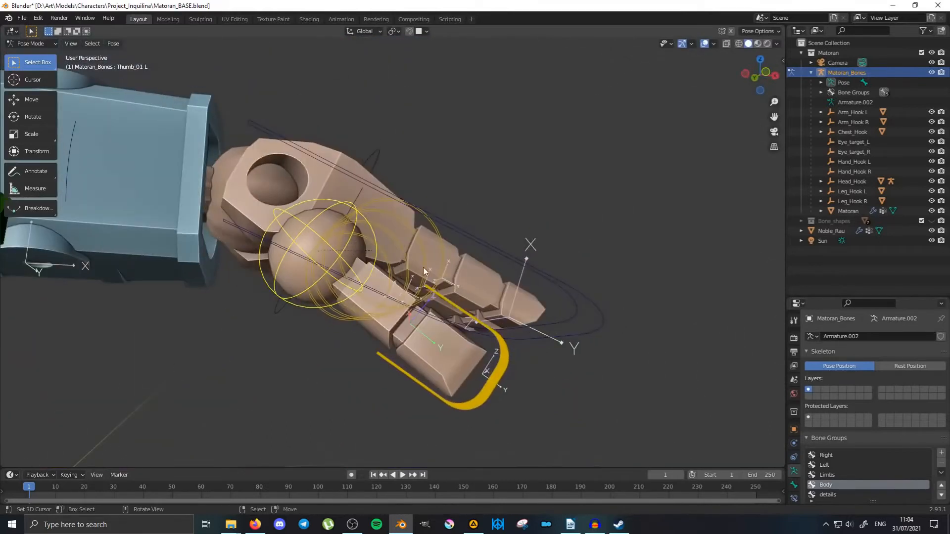
pyautogui.press('r')
pyautogui.rightClick(486, 340)
pyautogui.moveTo(486, 341); pyautogui.dragTo(376, 297, button='middle')
pyautogui.press('r')
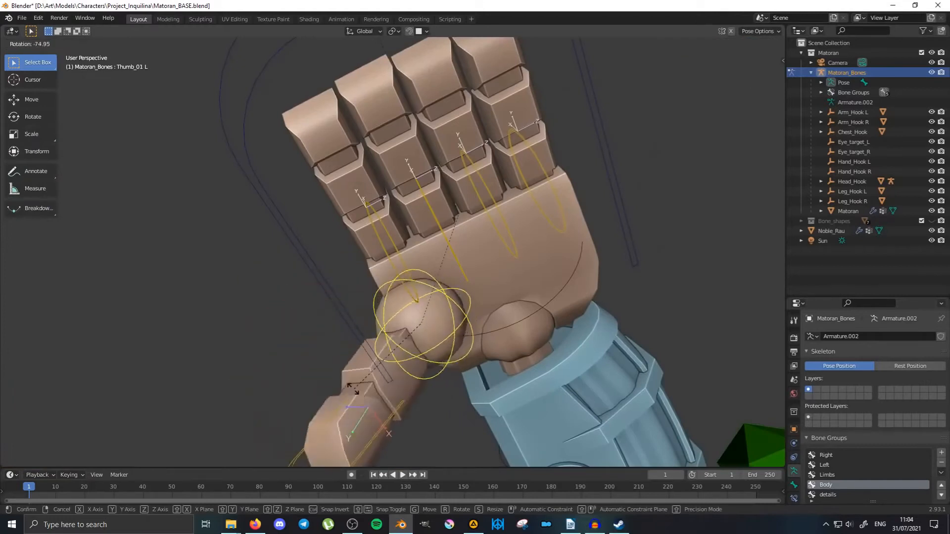
pyautogui.rightClick(324, 316)
pyautogui.moveTo(324, 316); pyautogui.dragTo(445, 388, button='middle')
pyautogui.press('r')
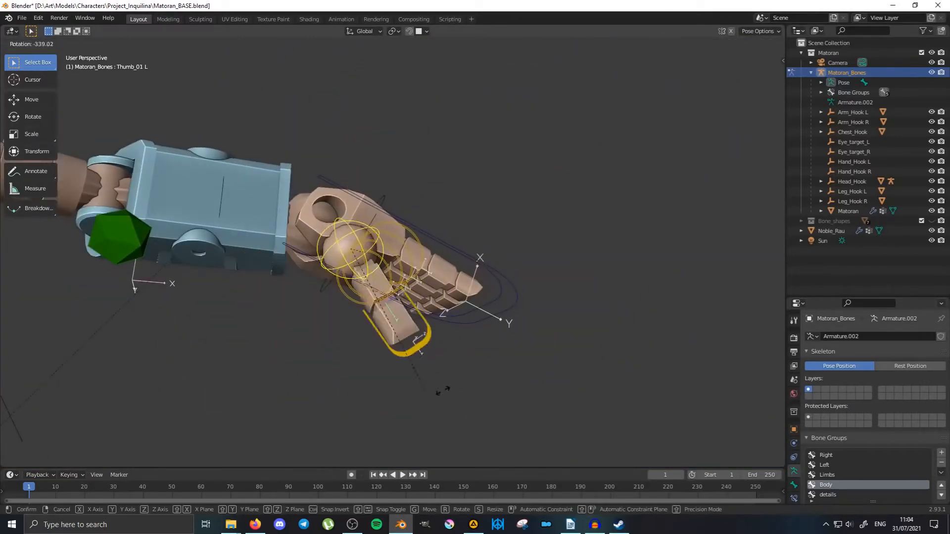
pyautogui.rightClick(478, 301)
pyautogui.moveTo(480, 302); pyautogui.dragTo(393, 326, button='middle')
# Select the left thumb's outer bone, Thumb_02 L, and try bending it about its local Z axis.
pyautogui.scroll(3, 393, 325)
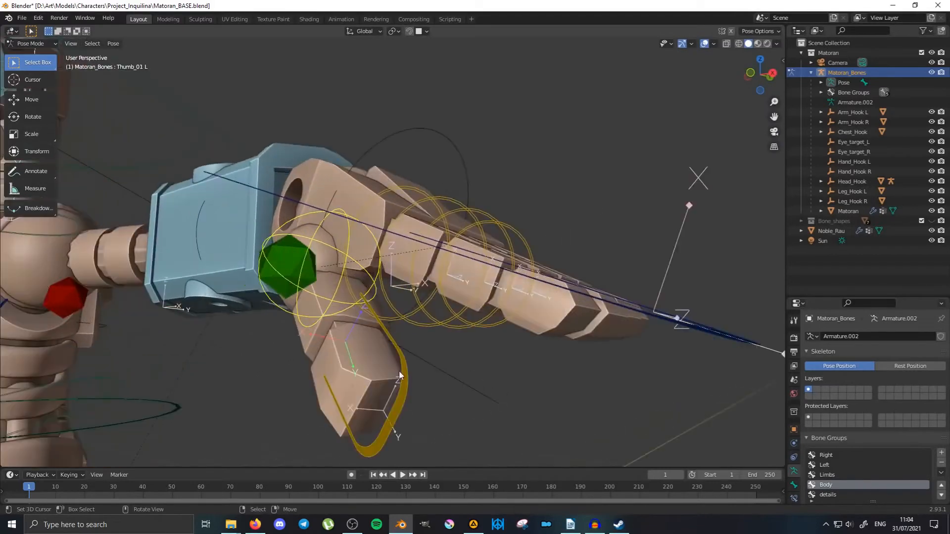
pyautogui.click(402, 375)
pyautogui.moveTo(417, 378); pyautogui.dragTo(385, 406, button='middle')
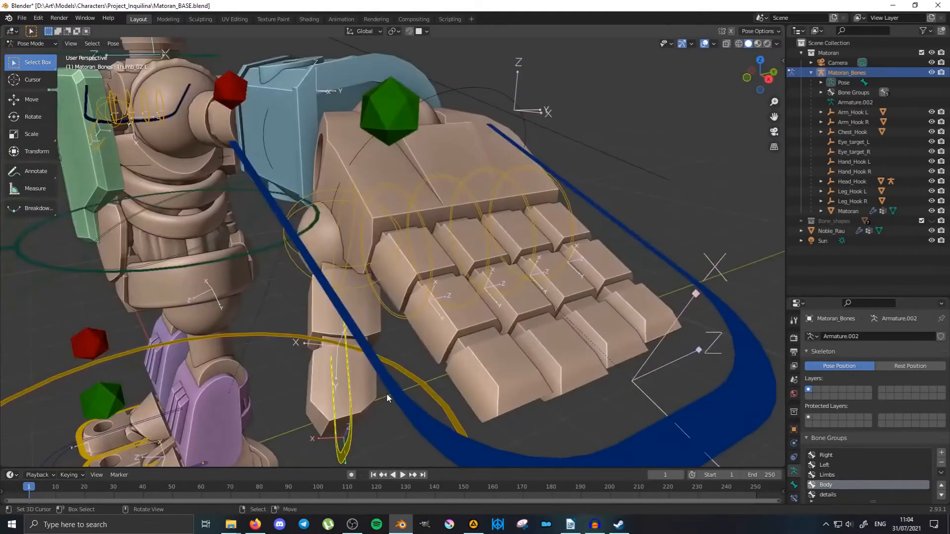
pyautogui.moveTo(371, 387); pyautogui.dragTo(453, 386, button='middle')
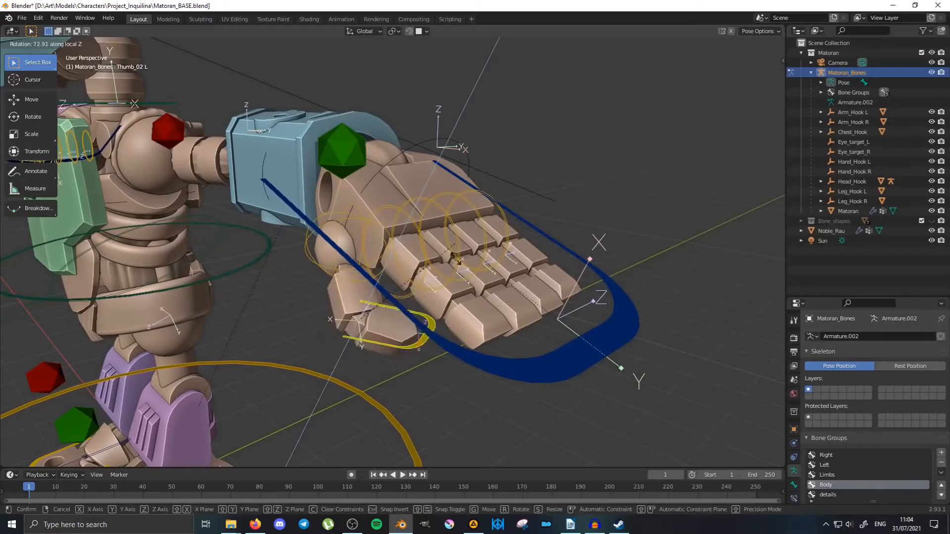
pyautogui.rightClick(465, 172)
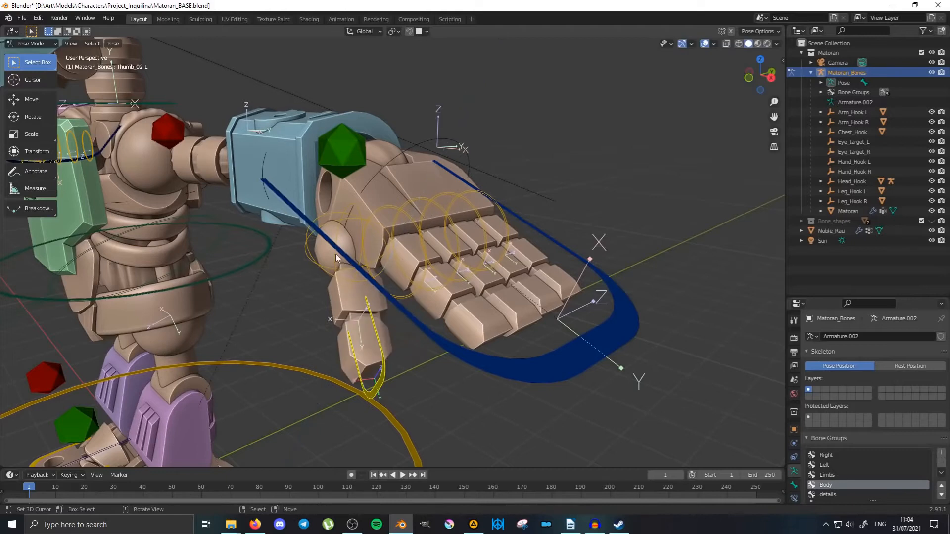
# Select the base bones of the right hand's fingers and try curling them together about their local Z axes.
pyautogui.scroll(-2, 197, 257)
pyautogui.moveTo(178, 257); pyautogui.dragTo(228, 262, button='middle')
pyautogui.keyDown('shift'); pyautogui.moveTo(54, 255); pyautogui.dragTo(278, 286, button='middle'); pyautogui.keyUp('shift')
pyautogui.moveTo(155, 291); pyautogui.dragTo(252, 302, button='middle')
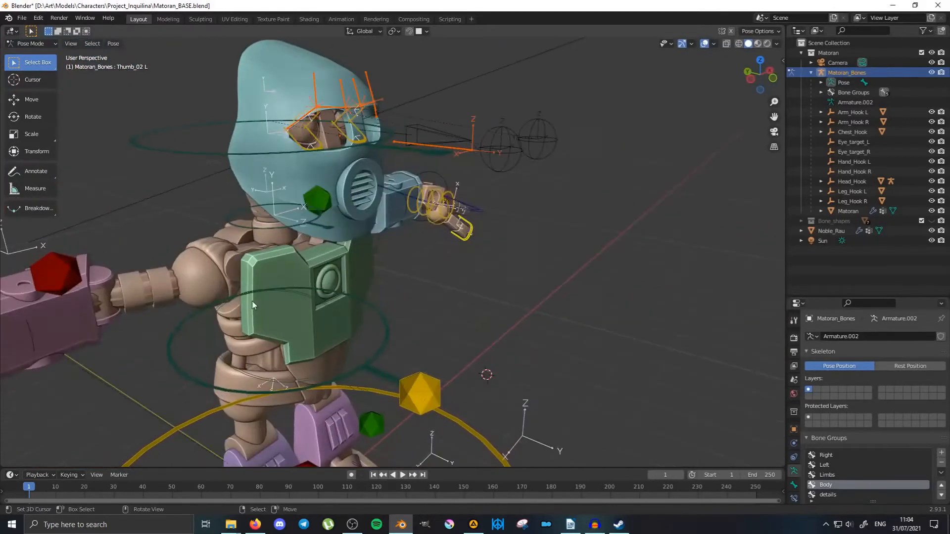
pyautogui.keyDown('shift'); pyautogui.moveTo(74, 356); pyautogui.dragTo(404, 278, button='middle'); pyautogui.keyUp('shift')
pyautogui.click(314, 284)
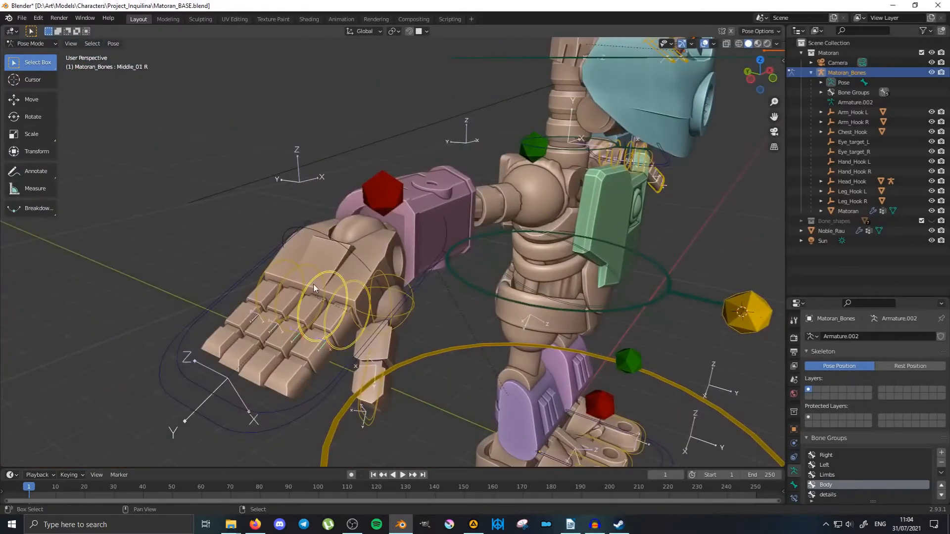
pyautogui.click(295, 279)
pyautogui.click(287, 265)
pyautogui.moveTo(287, 266); pyautogui.dragTo(396, 317, button='middle')
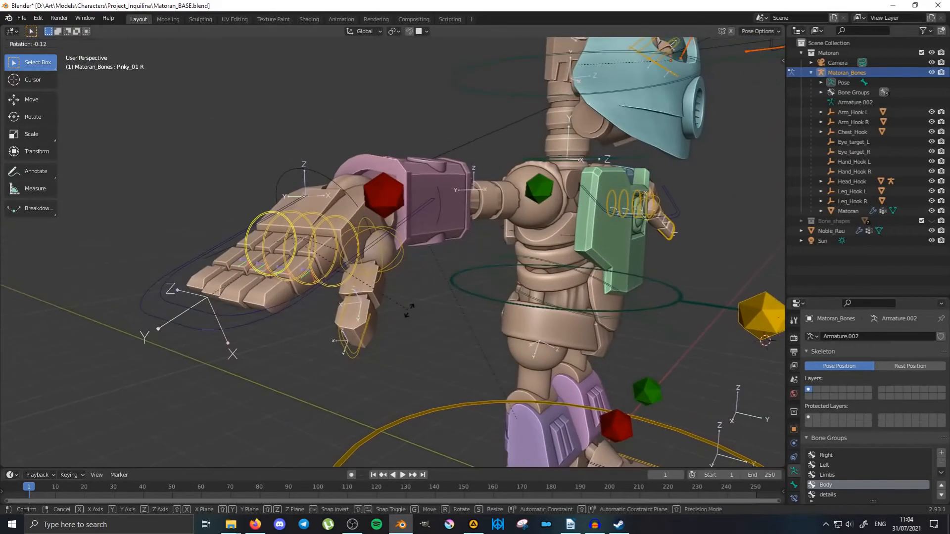
pyautogui.press('r')
pyautogui.press('z')
pyautogui.press('z')
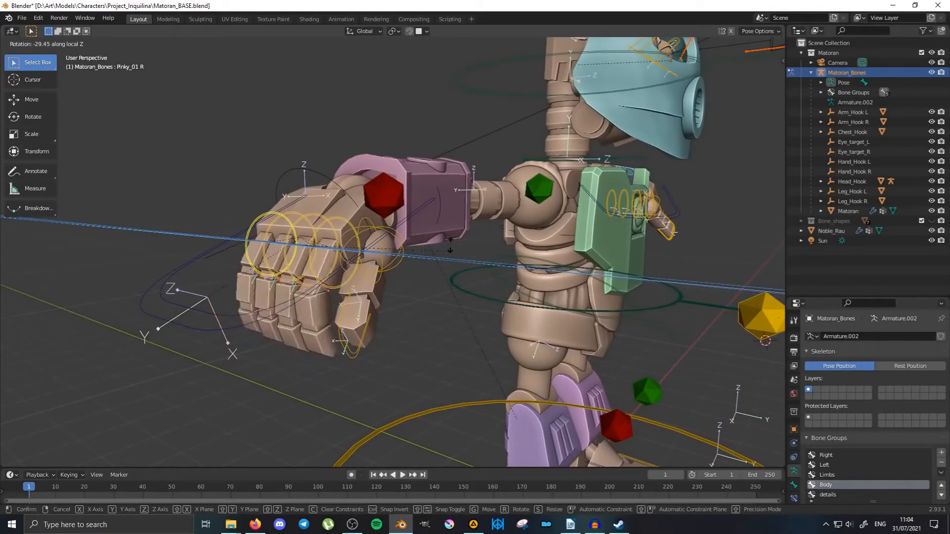
pyautogui.rightClick(444, 218)
# Select the left lower eyelid bone and try rotating it about its local X axis.
pyautogui.scroll(-4, 536, 336)
pyautogui.moveTo(580, 296); pyautogui.dragTo(352, 183, button='middle')
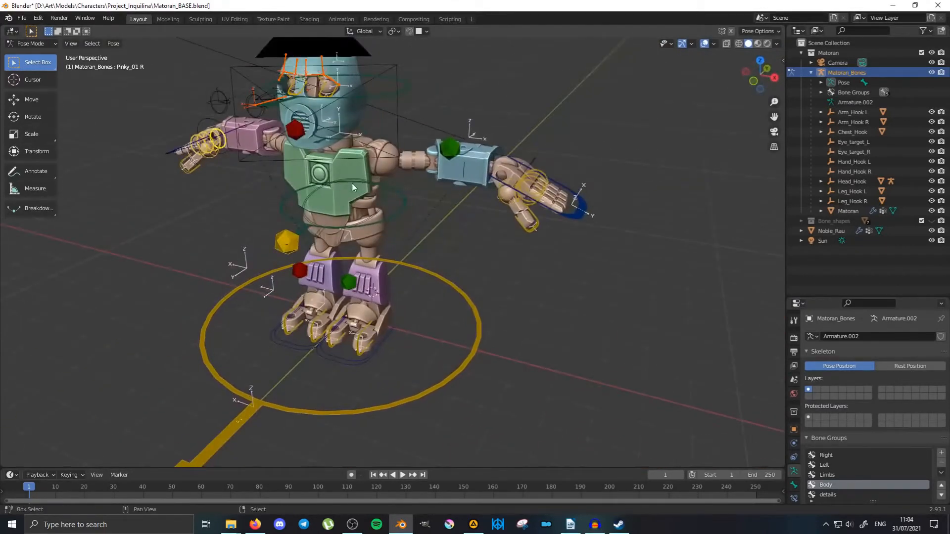
pyautogui.scroll(6, 423, 308)
pyautogui.scroll(3, 415, 296)
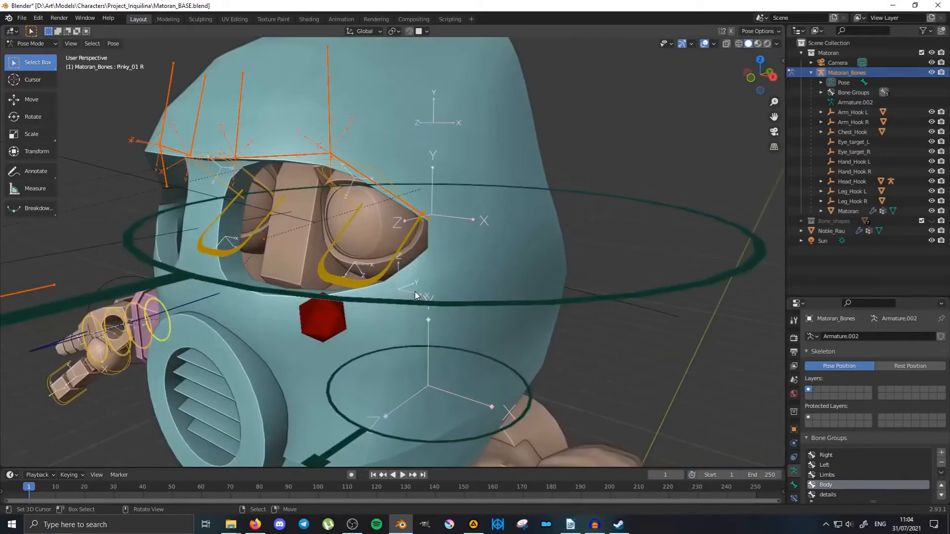
pyautogui.scroll(4, 382, 276)
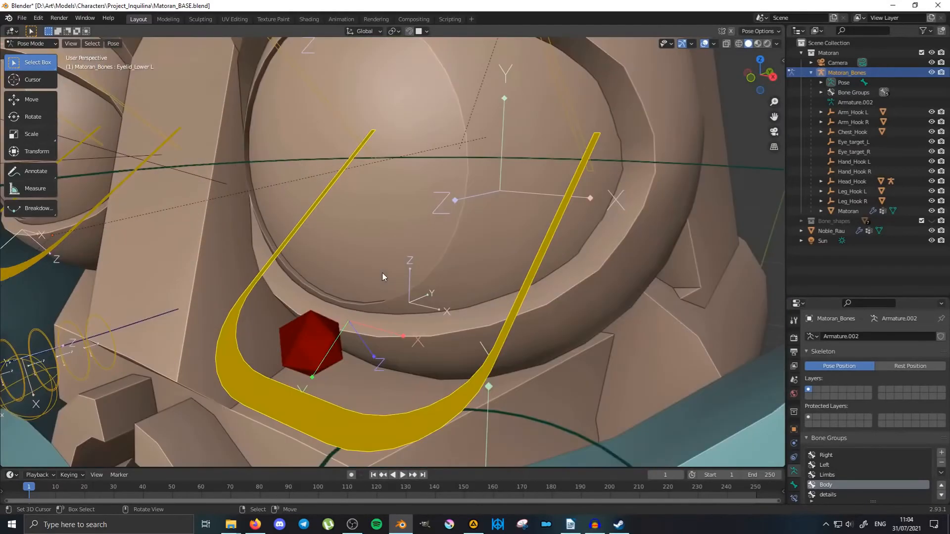
pyautogui.scroll(-3, 382, 275)
pyautogui.moveTo(348, 274); pyautogui.dragTo(364, 232, button='middle')
pyautogui.moveTo(475, 235); pyautogui.dragTo(413, 276, button='middle')
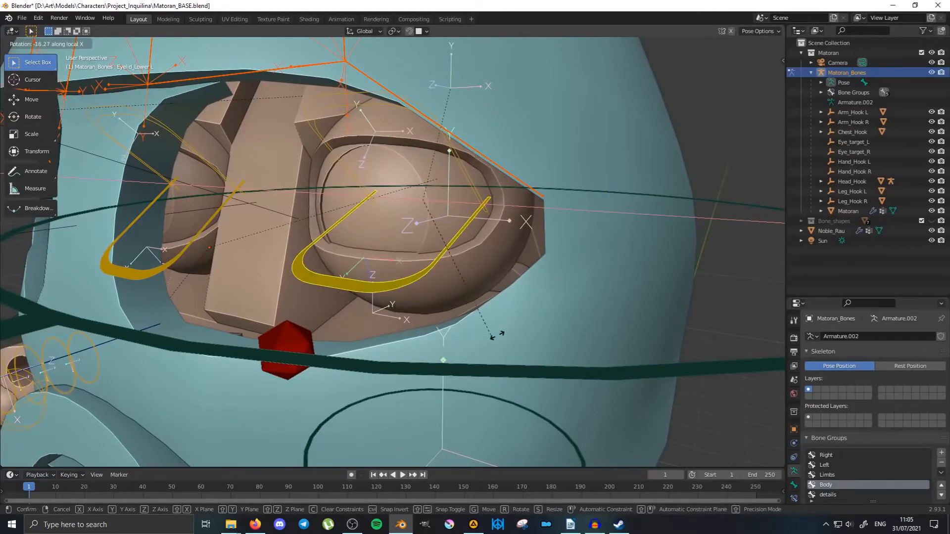
# Select the left upper eyelid bone and try rotating it about its local X axis.
pyautogui.click(328, 108)
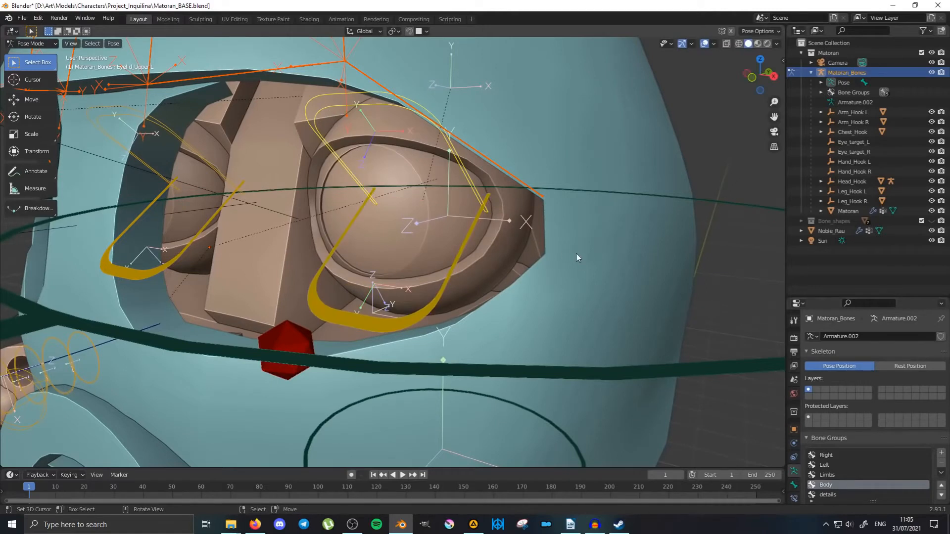
pyautogui.press('r')
pyautogui.press('x')
pyautogui.press('x')
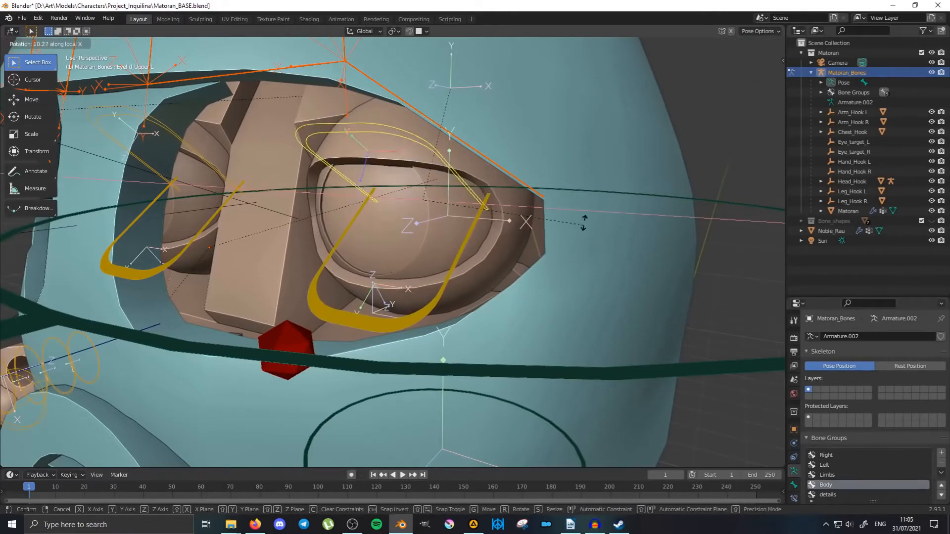
pyautogui.click(573, 167)
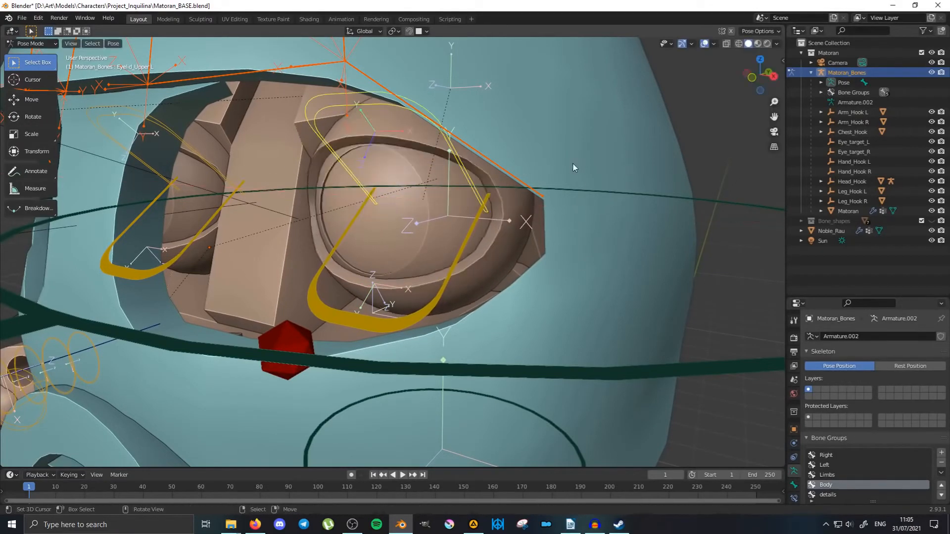
# Examine the head, the mask's brow bones and the spherical eye targets in front of the face from several angles.
pyautogui.scroll(-4, 297, 222)
pyautogui.moveTo(297, 222); pyautogui.dragTo(355, 222, button='middle')
pyautogui.scroll(-3, 420, 230)
pyautogui.moveTo(486, 239); pyautogui.dragTo(377, 226, button='middle')
pyautogui.scroll(4, 453, 233)
pyautogui.scroll(3, 389, 234)
pyautogui.scroll(-6, 384, 214)
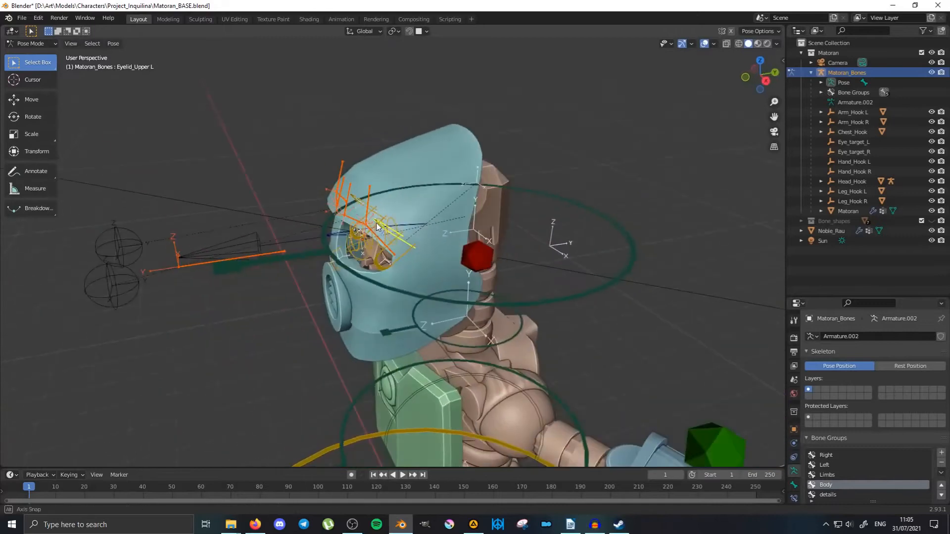
pyautogui.moveTo(278, 221); pyautogui.dragTo(363, 228, button='middle')
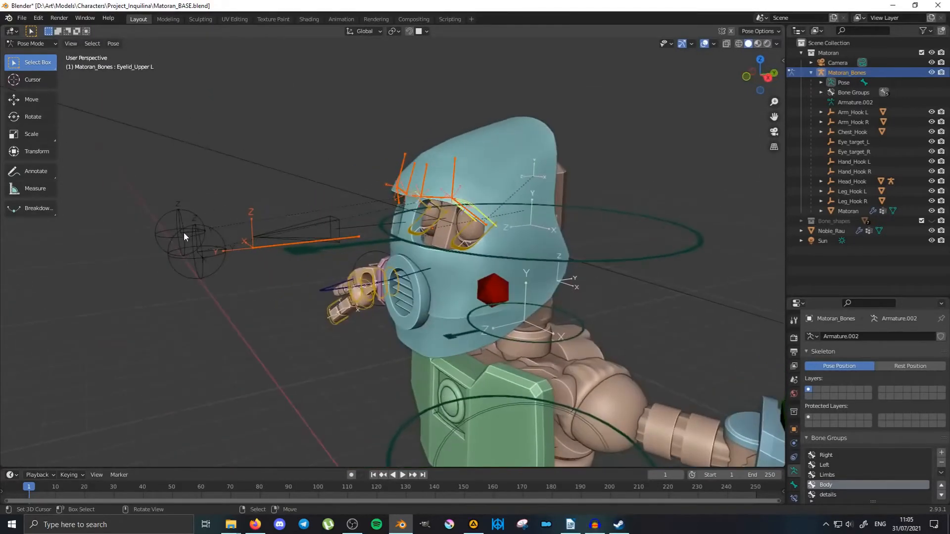
pyautogui.moveTo(184, 233)
pyautogui.mouseDown(button='middle')
pyautogui.moveTo(169, 256)
pyautogui.moveTo(204, 286)
pyautogui.moveTo(192, 231)
pyautogui.mouseUp(button='middle')
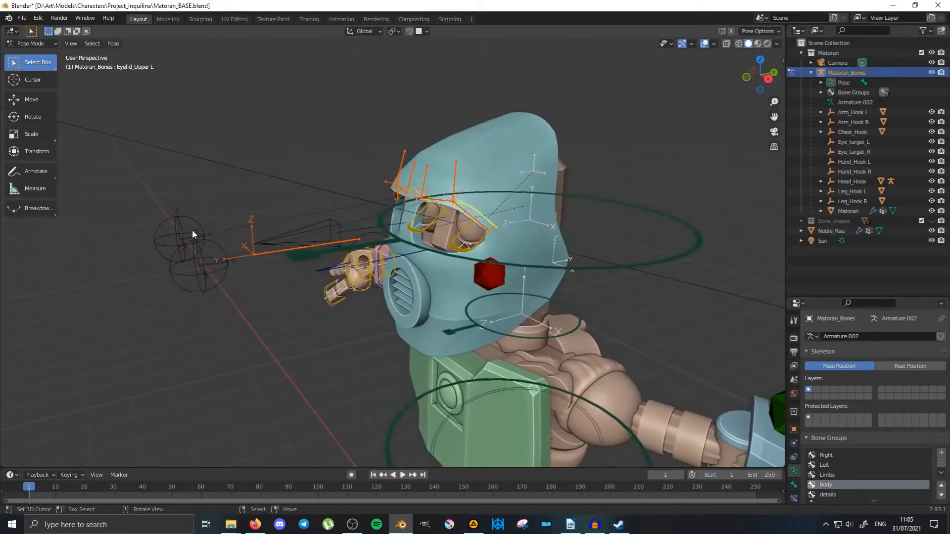
pyautogui.moveTo(226, 282); pyautogui.dragTo(209, 251, button='middle')
pyautogui.moveTo(204, 194); pyautogui.dragTo(207, 241, button='middle')
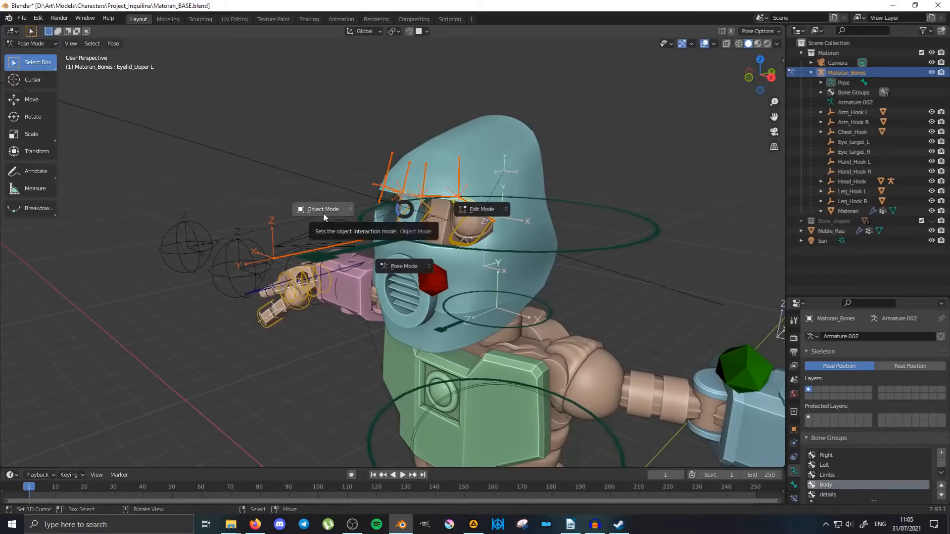
# Switch to Object Mode, select Eye_target_L and Eye_target_R, and try moving them together to test the gaze.
pyautogui.click(324, 214)
pyautogui.moveTo(306, 235); pyautogui.dragTo(282, 255, button='middle')
pyautogui.click(212, 317)
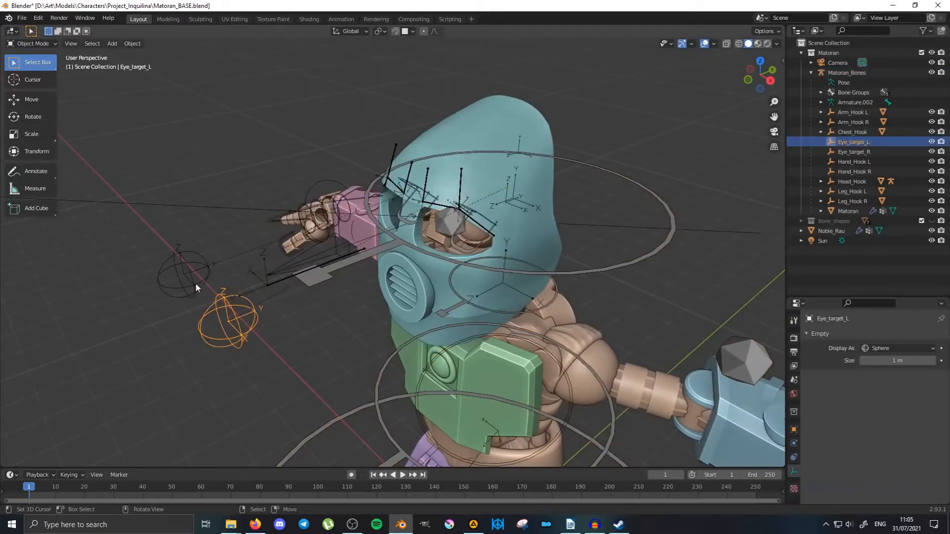
pyautogui.keyDown('shift'); pyautogui.click(185, 272); pyautogui.keyUp('shift')
pyautogui.moveTo(185, 272); pyautogui.dragTo(330, 275, button='middle')
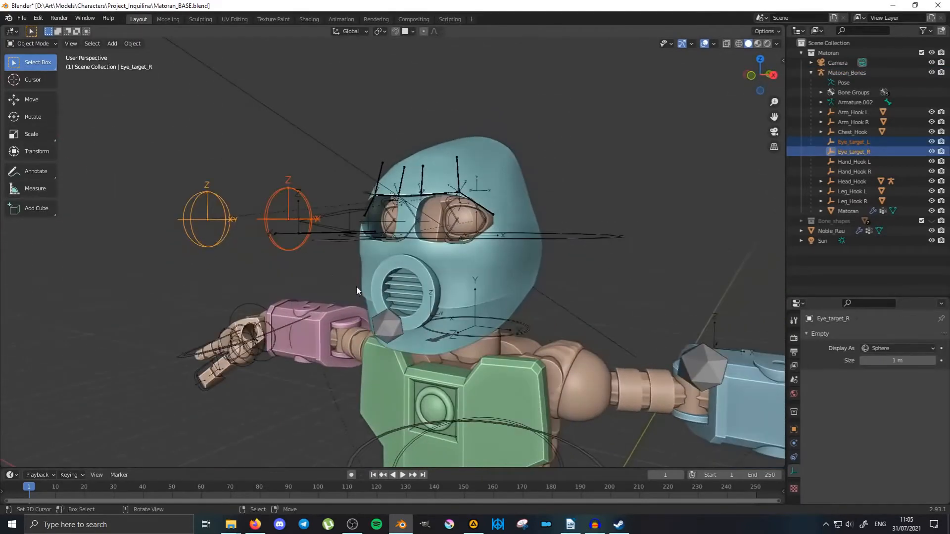
pyautogui.press('g')
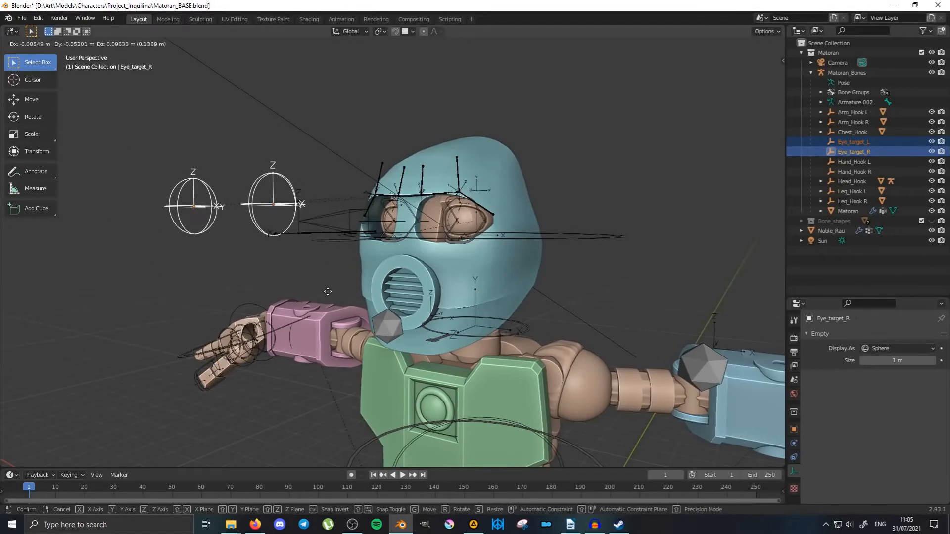
pyautogui.click(322, 268)
pyautogui.moveTo(322, 266); pyautogui.dragTo(288, 295, button='middle')
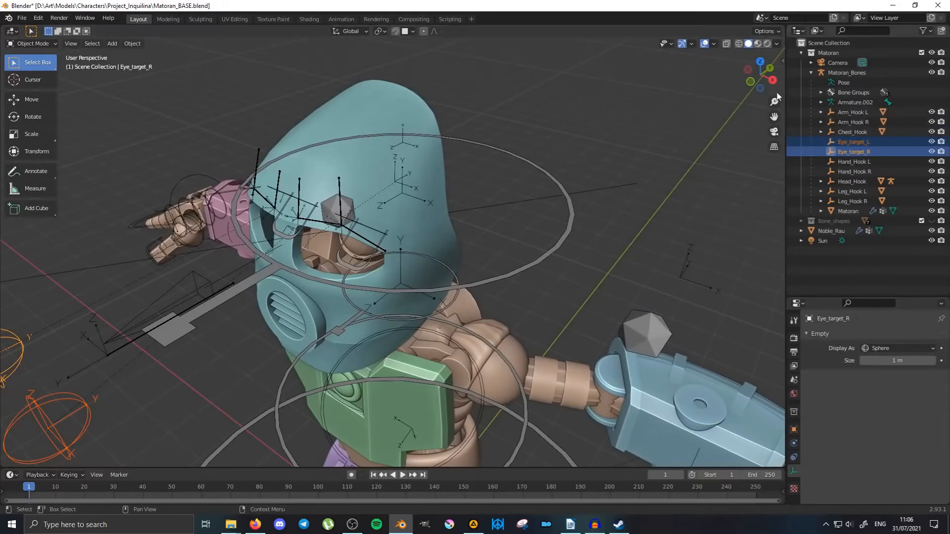
# Hide the Matoran_Bones armature and put the mask's Rau_Bones armature into Pose Mode.
pyautogui.click(932, 73)
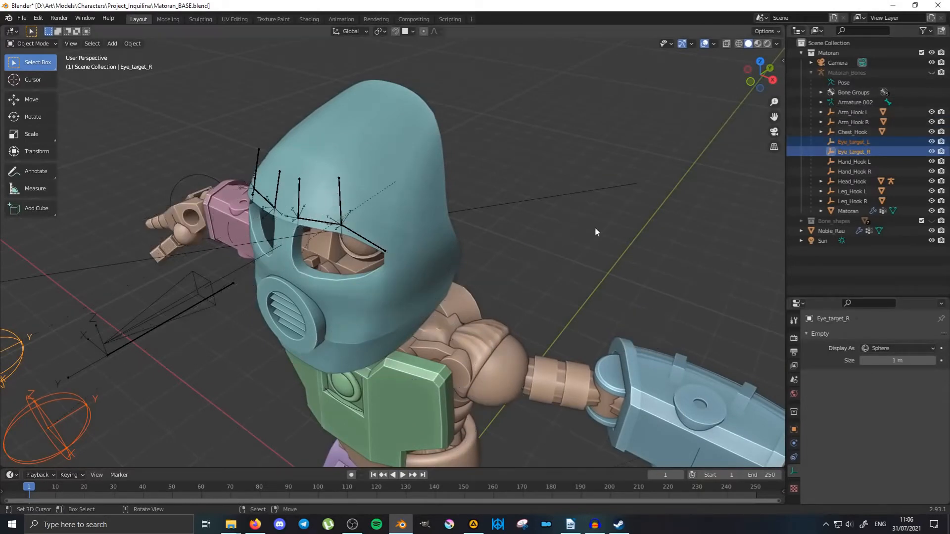
pyautogui.moveTo(419, 216); pyautogui.dragTo(265, 289, button='middle')
pyautogui.click(268, 286)
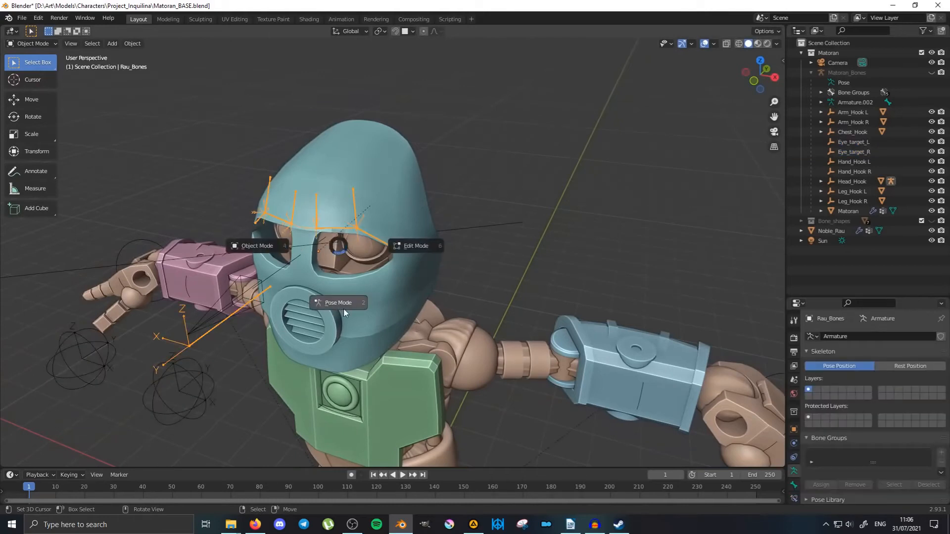
pyautogui.click(340, 308)
# Try moving the mask's inner left and outer left brow control bones to test how the brow deforms.
pyautogui.moveTo(340, 309); pyautogui.dragTo(273, 185, button='middle')
pyautogui.scroll(5, 327, 245)
pyautogui.press('g')
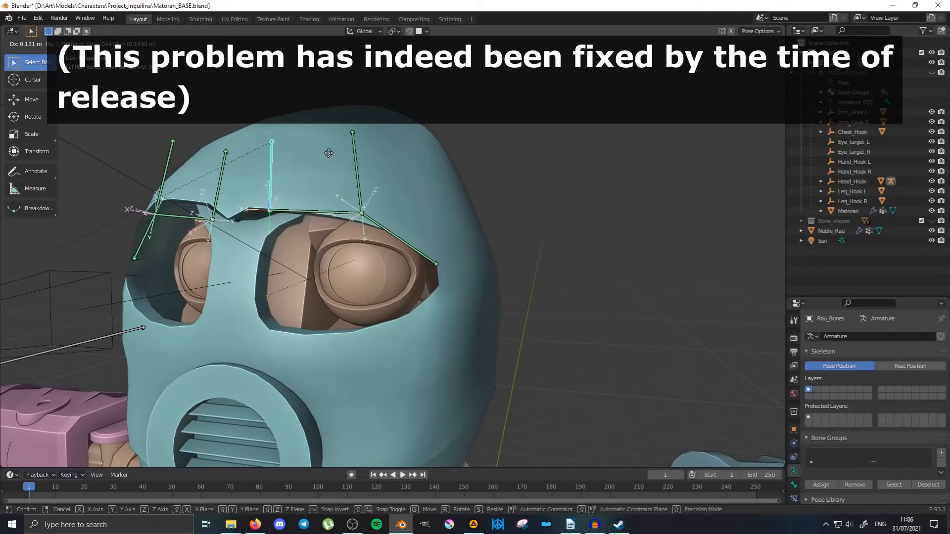
pyautogui.rightClick(330, 154)
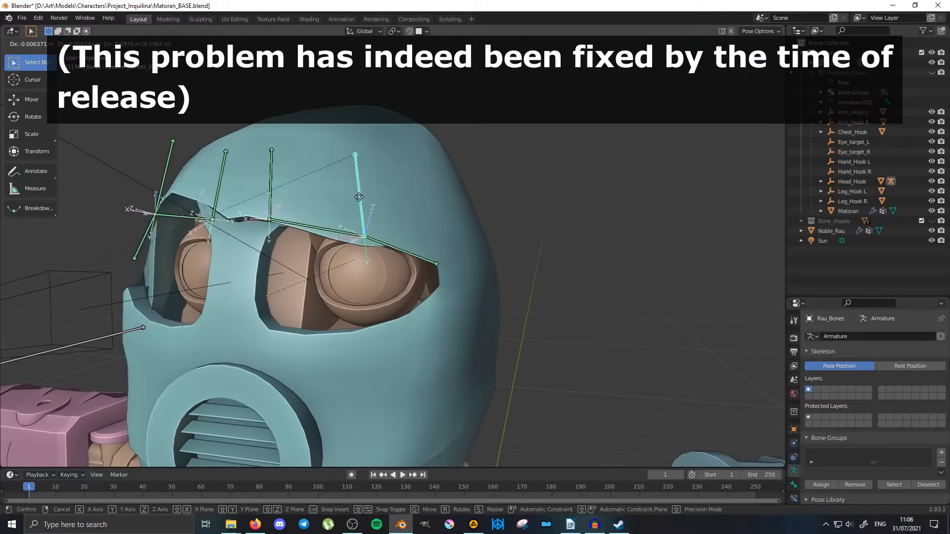
pyautogui.press('g')
pyautogui.moveTo(251, 192); pyautogui.dragTo(273, 198, button='middle')
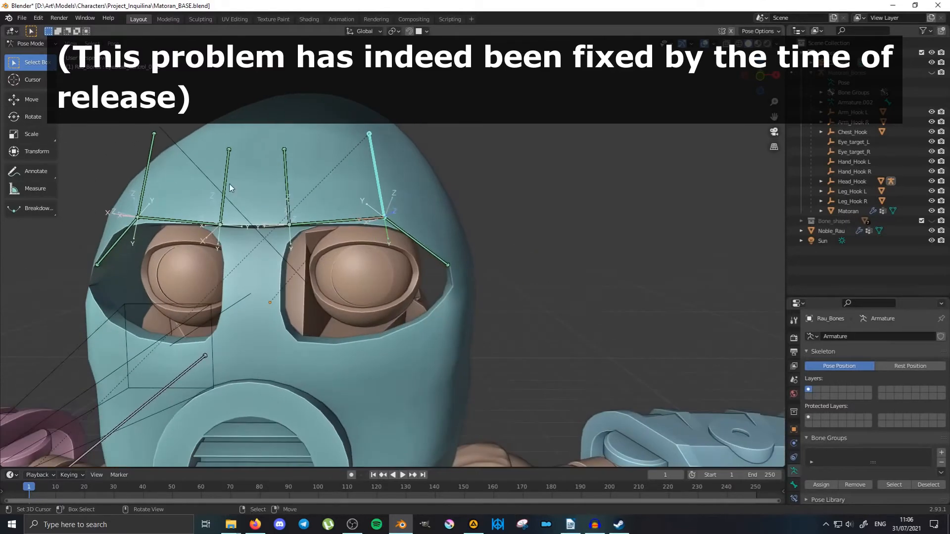
# Try moving the inner right brow control bone, followed by the inner left one, from the front of the mask.
pyautogui.rightClick(228, 180)
pyautogui.press('g')
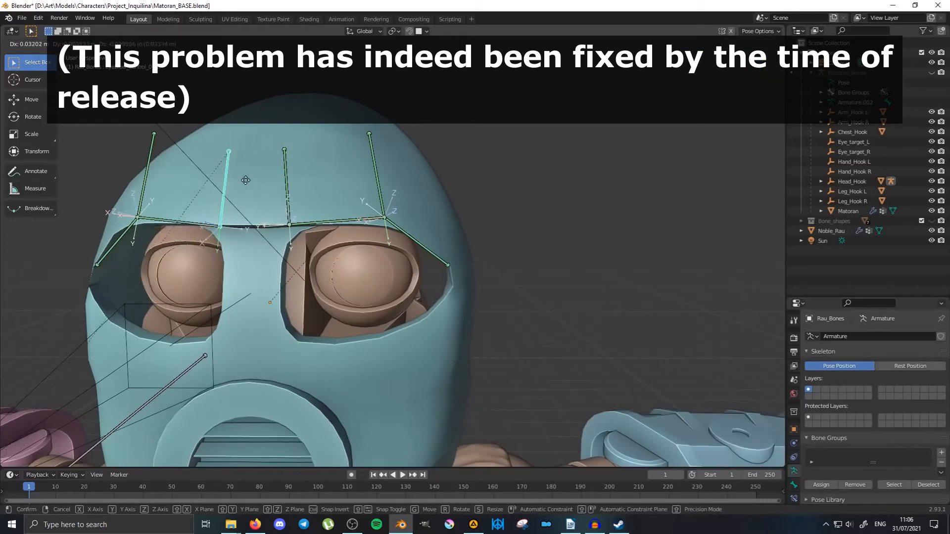
pyautogui.rightClick(241, 213)
pyautogui.rightClick(293, 182)
pyautogui.press('g')
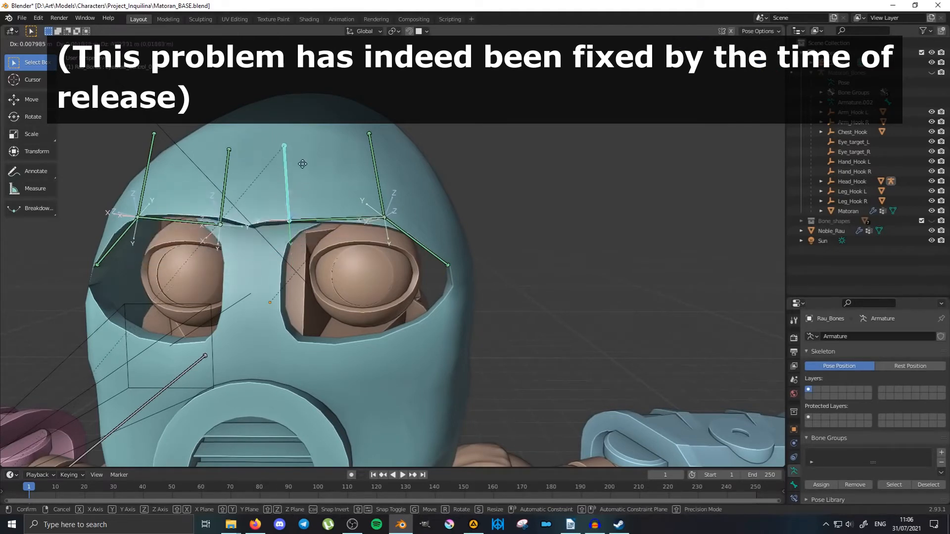
pyautogui.rightClick(305, 156)
# Try moving Eyebrow_Control_02 L again from higher and lower viewpoints to test the inner left brow.
pyautogui.moveTo(304, 159); pyautogui.dragTo(275, 253, button='middle')
pyautogui.press('g')
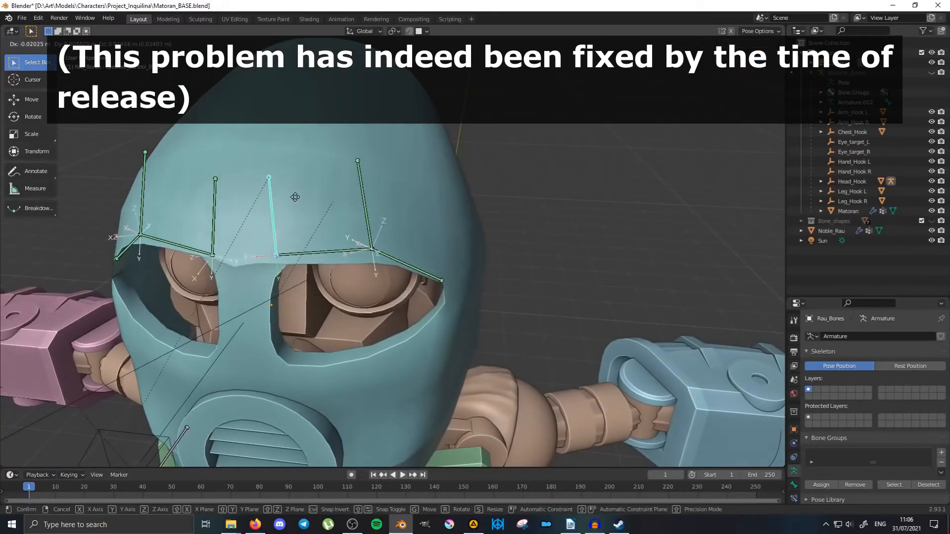
pyautogui.press('Escape')
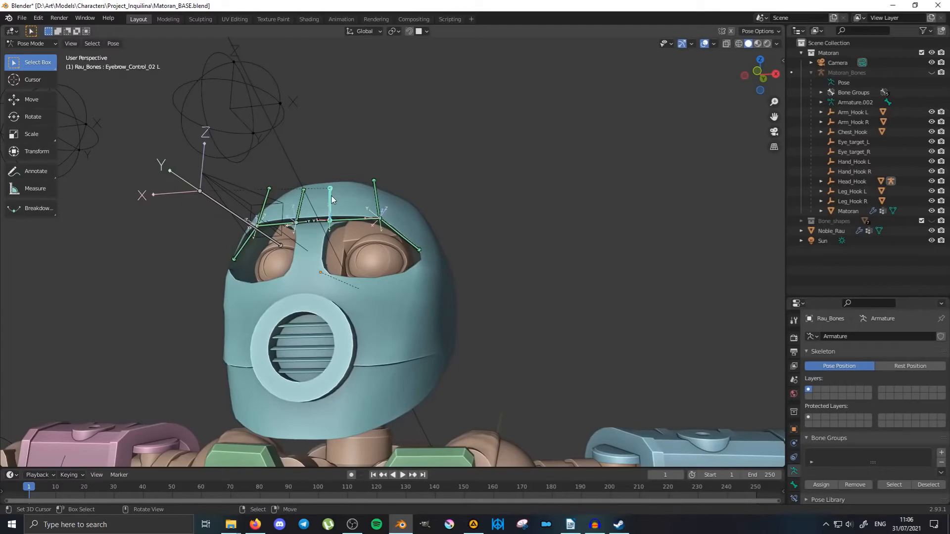
pyautogui.moveTo(331, 199); pyautogui.dragTo(349, 200, button='middle')
pyautogui.press('g')
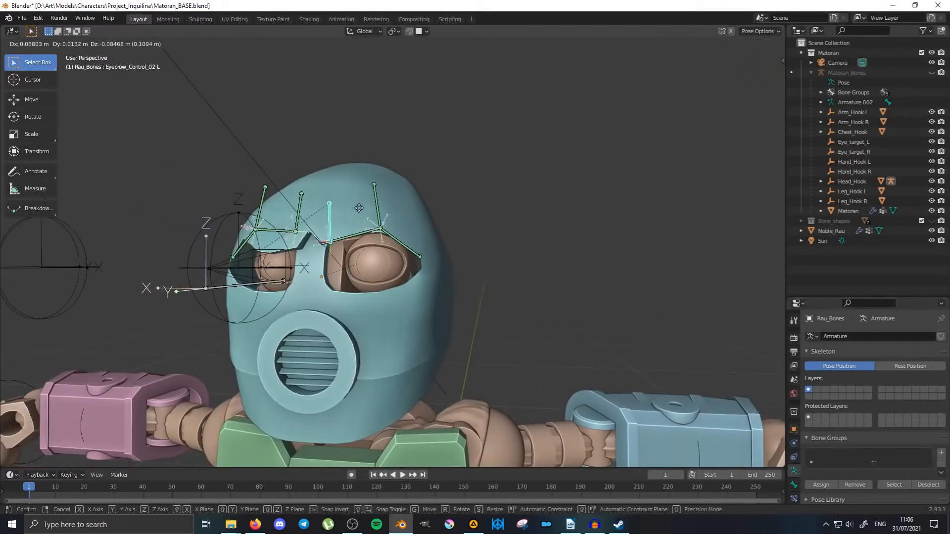
pyautogui.rightClick(359, 208)
pyautogui.moveTo(359, 208); pyautogui.dragTo(378, 214, button='middle')
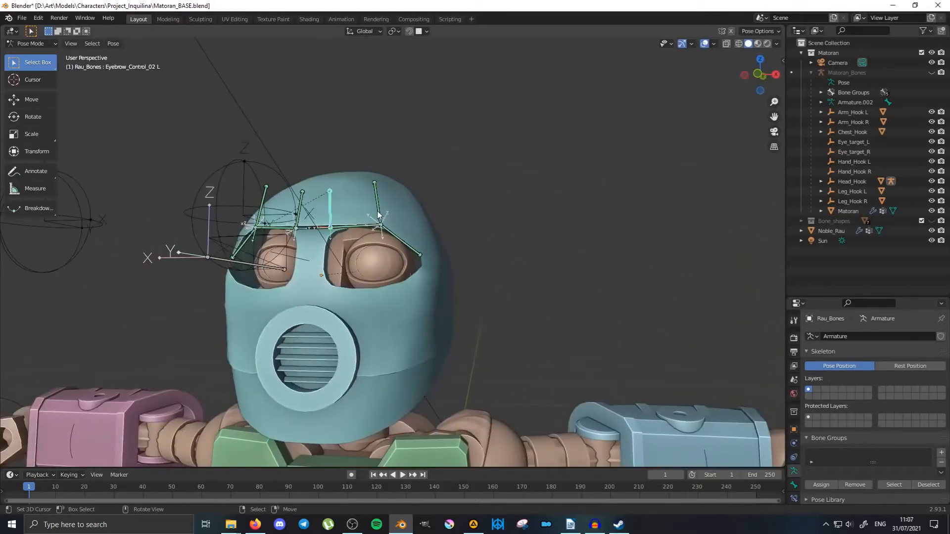
pyautogui.moveTo(379, 213); pyautogui.dragTo(340, 223, button='middle')
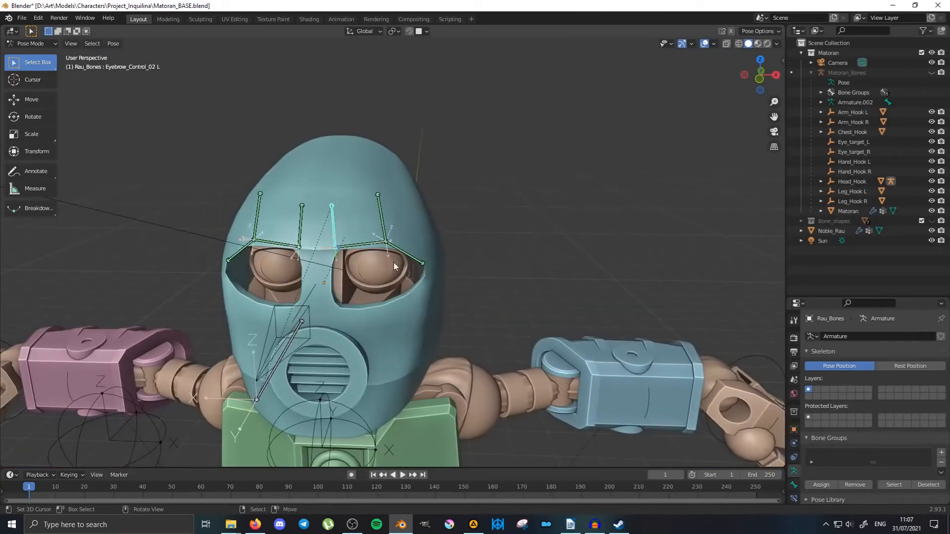
pyautogui.moveTo(393, 262); pyautogui.dragTo(341, 252, button='middle')
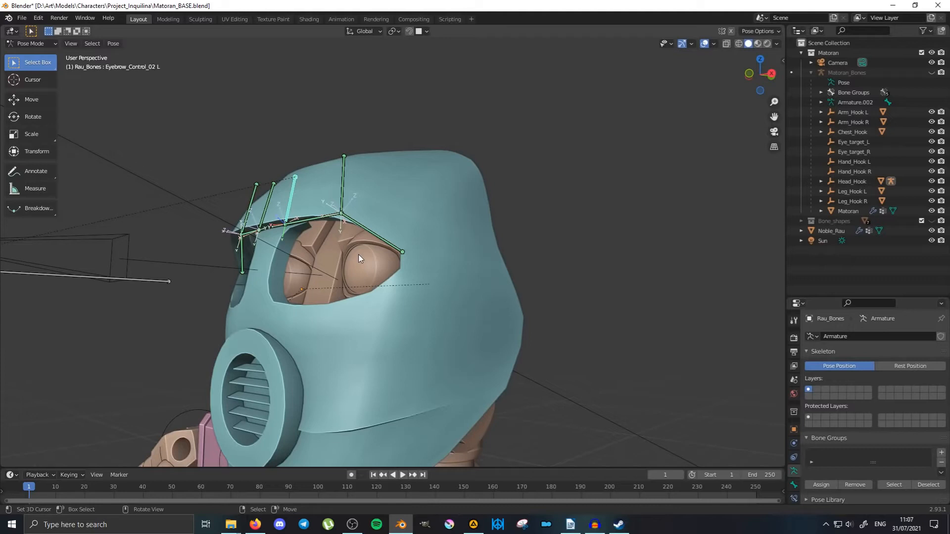
pyautogui.moveTo(358, 254); pyautogui.dragTo(347, 233, button='middle')
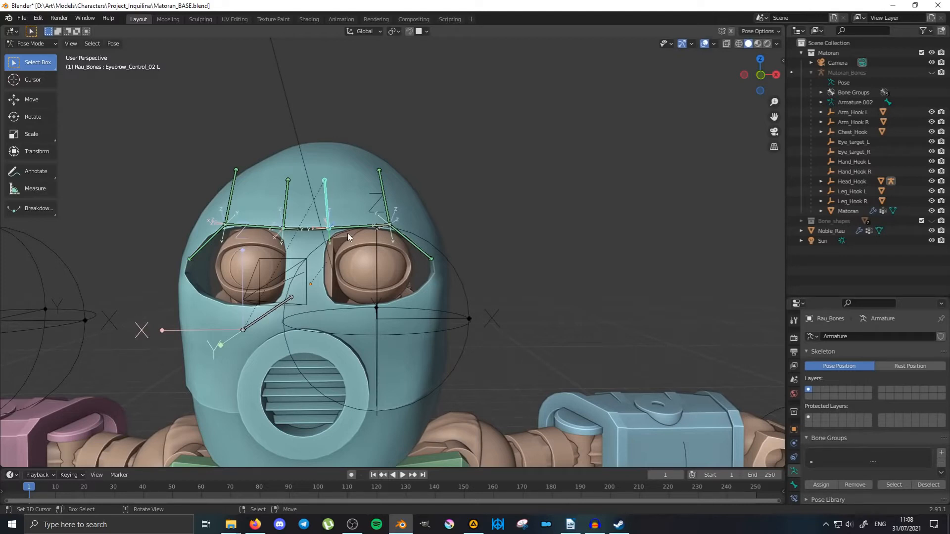
# Return the Rau_Bones armature to Object Mode and unhide the Matoran_Bones armature.
pyautogui.hotkey('ctrl', 'Tab')
pyautogui.click(292, 243)
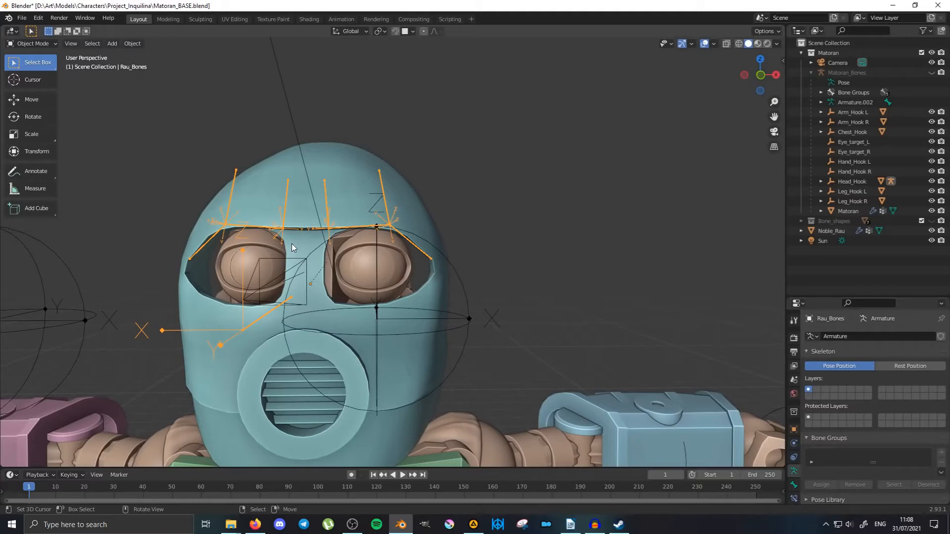
pyautogui.scroll(-5, 292, 243)
pyautogui.moveTo(401, 272); pyautogui.dragTo(453, 324, button='middle')
pyautogui.scroll(-6, 453, 324)
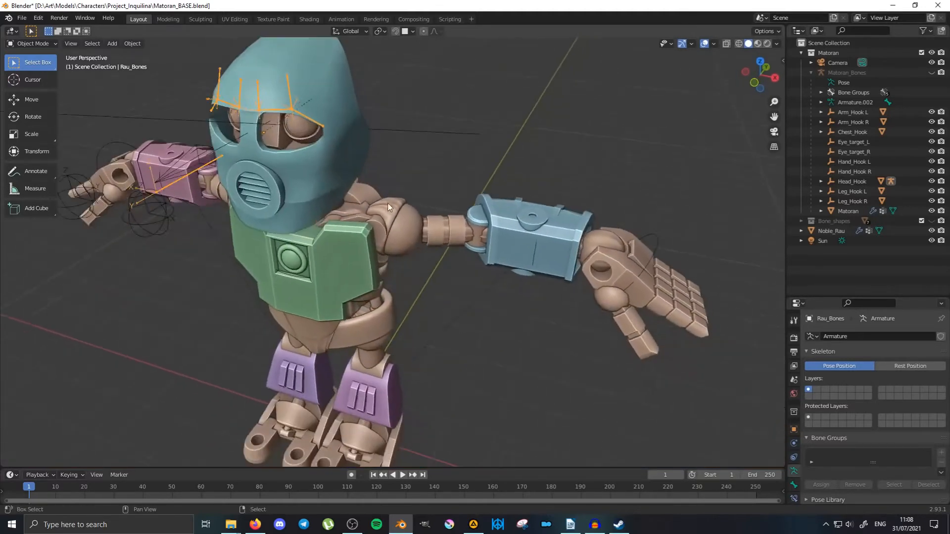
pyautogui.scroll(2, 407, 293)
pyautogui.click(932, 72)
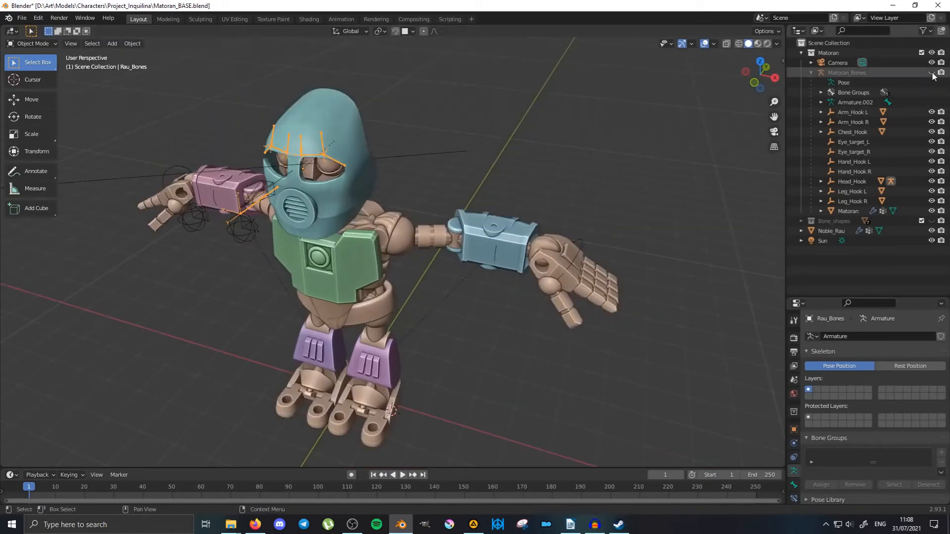
# Select the Matoran_Bones armature and put it into Pose Mode.
pyautogui.click(494, 371)
pyautogui.moveTo(531, 367); pyautogui.dragTo(408, 317, button='middle')
pyautogui.scroll(-3, 464, 316)
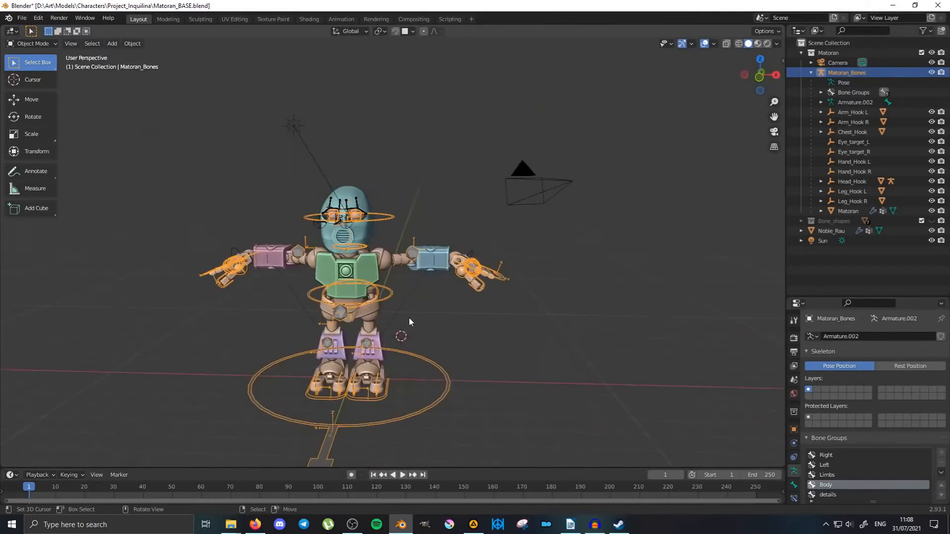
pyautogui.scroll(3, 410, 292)
pyautogui.keyDown('shift'); pyautogui.moveTo(403, 262); pyautogui.dragTo(422, 244, button='middle'); pyautogui.keyUp('shift')
pyautogui.hotkey('ctrl', 'Tab')
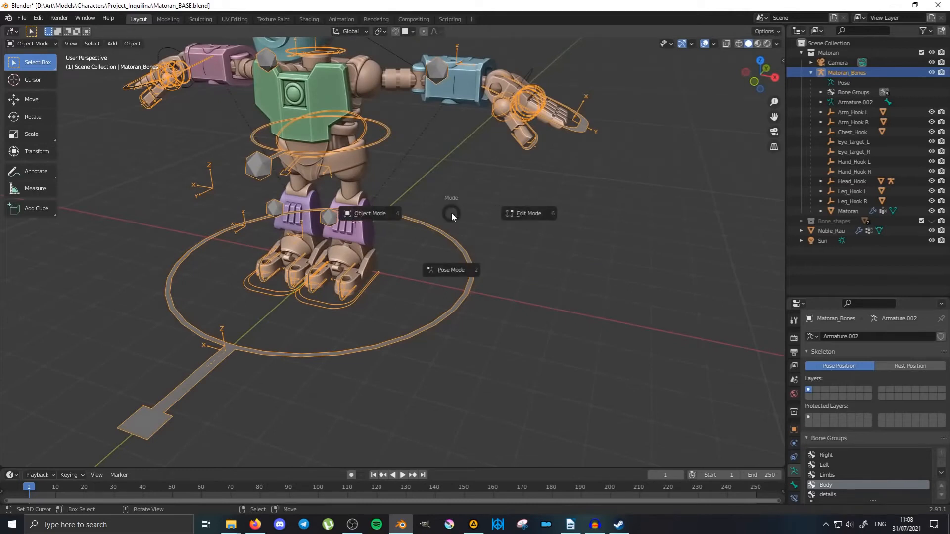
pyautogui.click(451, 270)
# Move Foot_IK L outward about 0.82 m on the ground plane and rotate it about 25.9° around global Z.
pyautogui.moveTo(372, 250); pyautogui.dragTo(414, 304, button='middle')
pyautogui.scroll(3, 380, 310)
pyautogui.click(383, 342)
pyautogui.press('g')
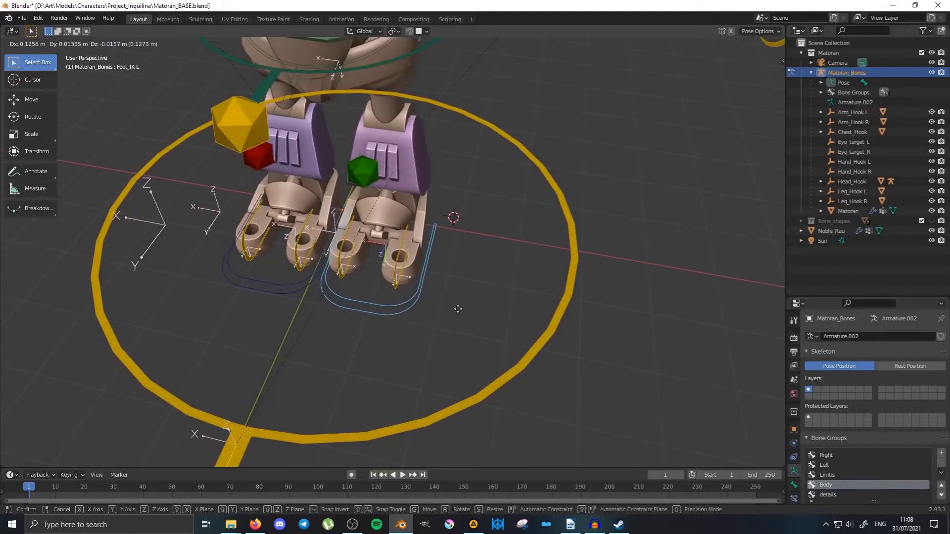
pyautogui.hotkey('shift', 'z')
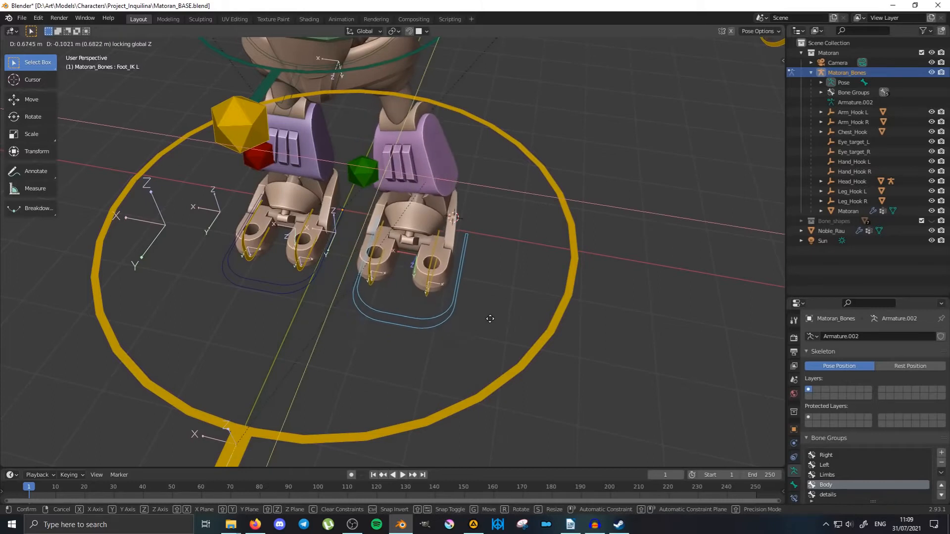
pyautogui.click(500, 319)
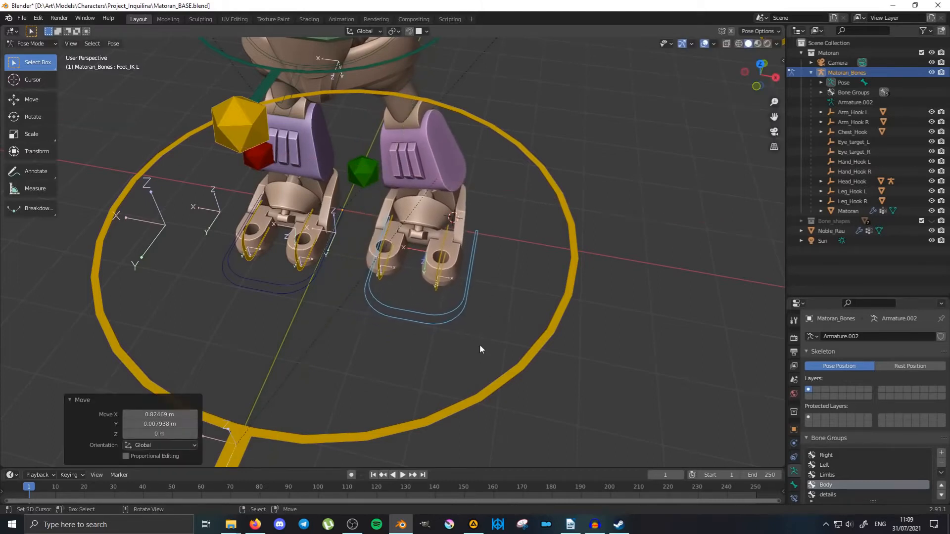
pyautogui.press('r')
pyautogui.press('z')
pyautogui.click(544, 320)
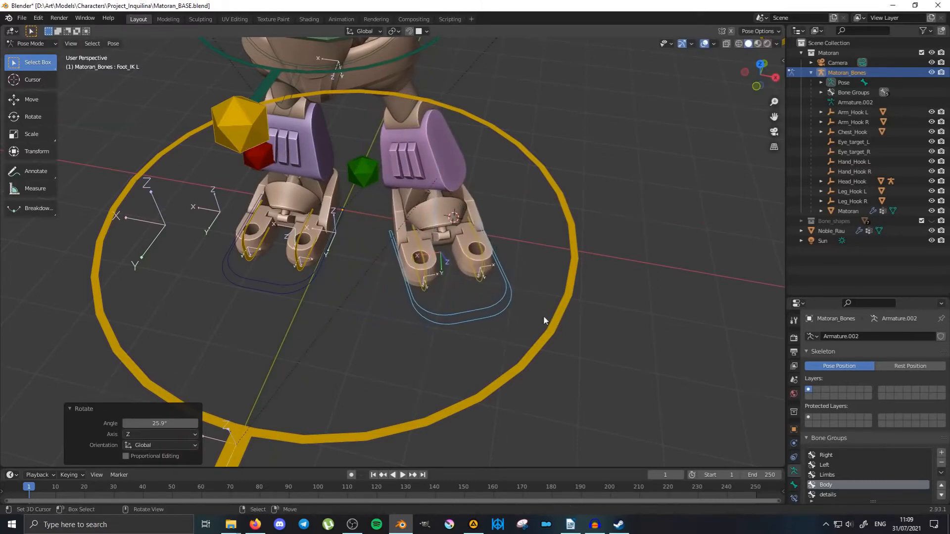
# Move the right foot's IK control about -0.91 m in X and 0.18 m in Y, and rotate it about -28.8° around global Z.
pyautogui.click(286, 292)
pyautogui.press('g')
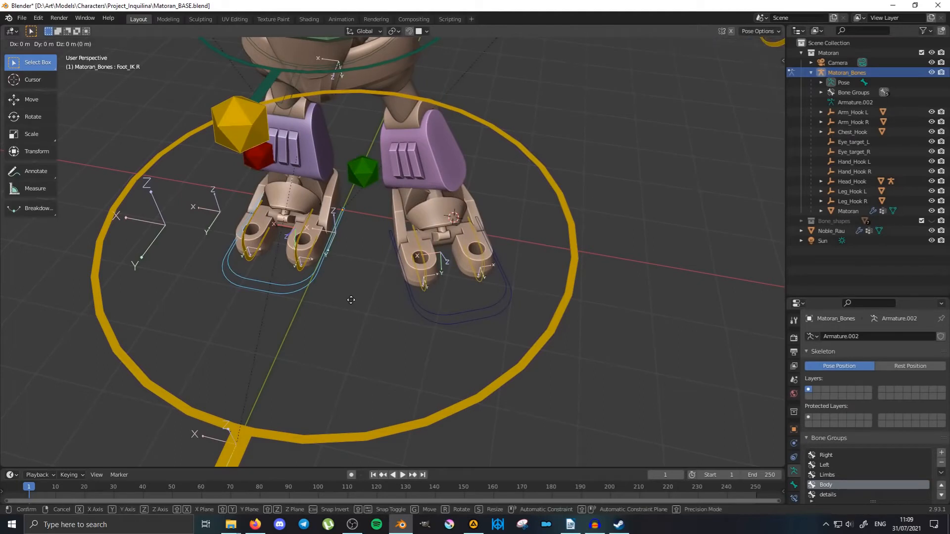
pyautogui.hotkey('shift', 'z')
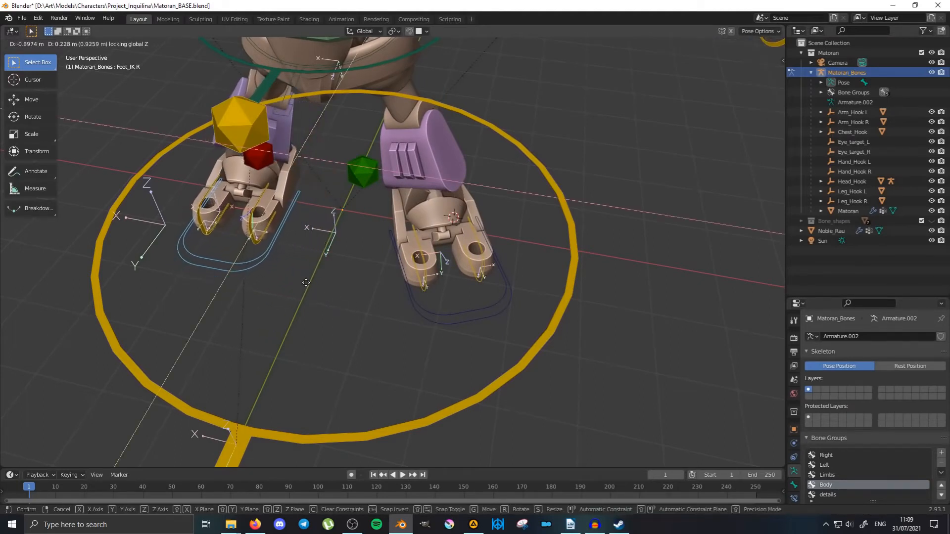
pyautogui.click(304, 284)
pyautogui.press('r')
pyautogui.press('z')
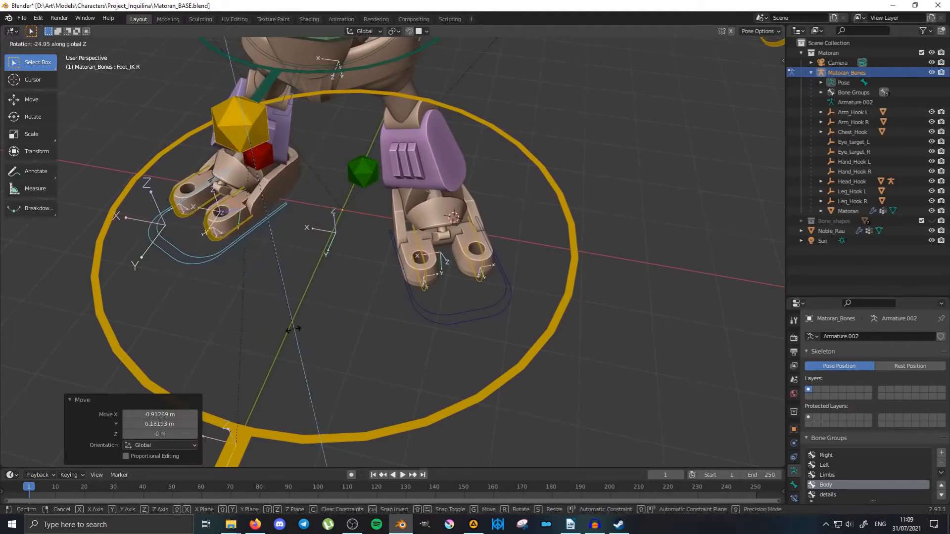
pyautogui.click(278, 329)
# Lower Body_Bone along global Z so the character's knees bend.
pyautogui.moveTo(387, 233); pyautogui.dragTo(324, 179, button='middle')
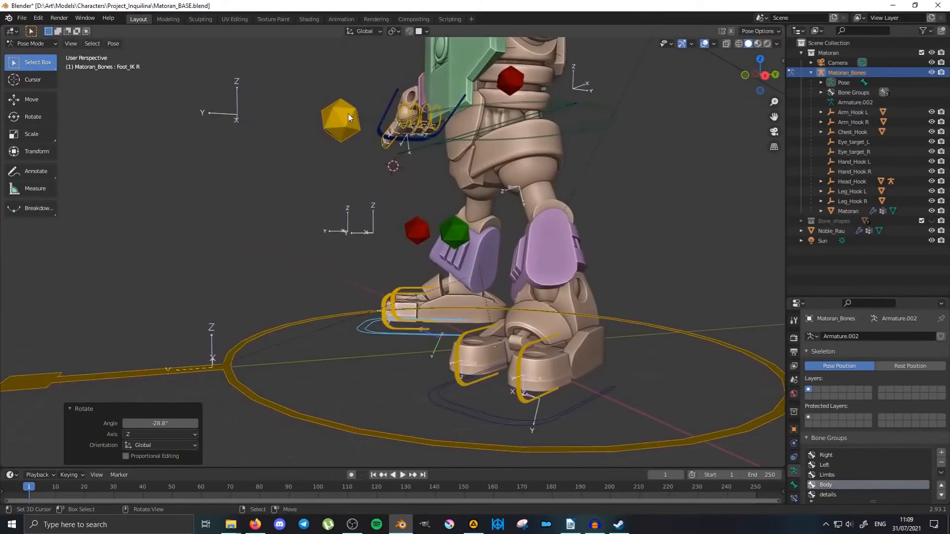
pyautogui.click(348, 116)
pyautogui.press('g')
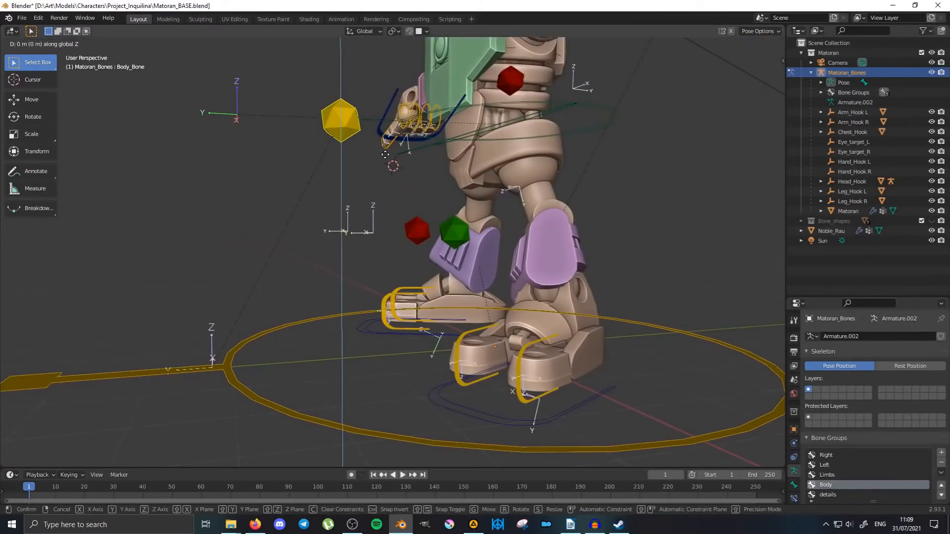
pyautogui.press('z')
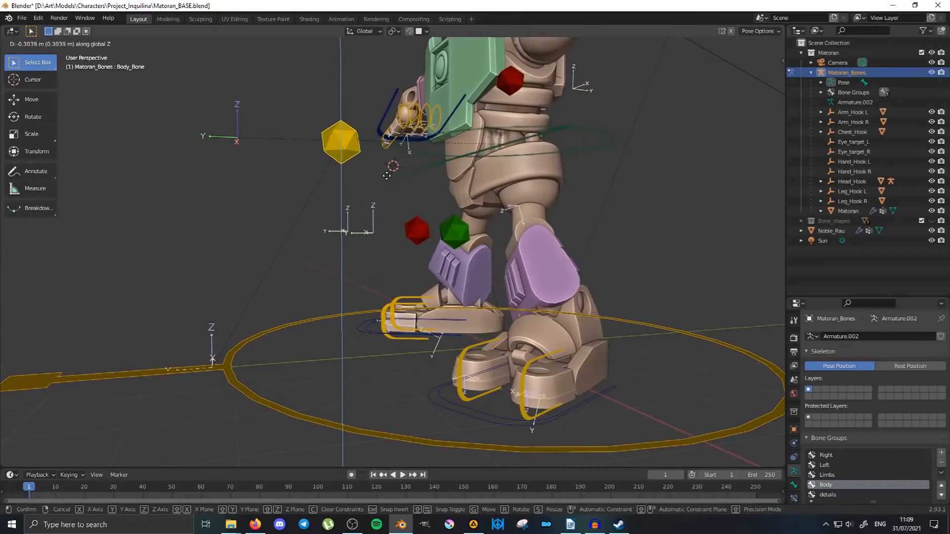
pyautogui.click(385, 186)
# Move Knee_Pole L outward and up by about 0.74 m in X, 0.08 m in Y and 0.36 m in Z.
pyautogui.moveTo(398, 197); pyautogui.dragTo(534, 228, button='middle')
pyautogui.click(363, 243)
pyautogui.moveTo(363, 242); pyautogui.dragTo(368, 235, button='middle')
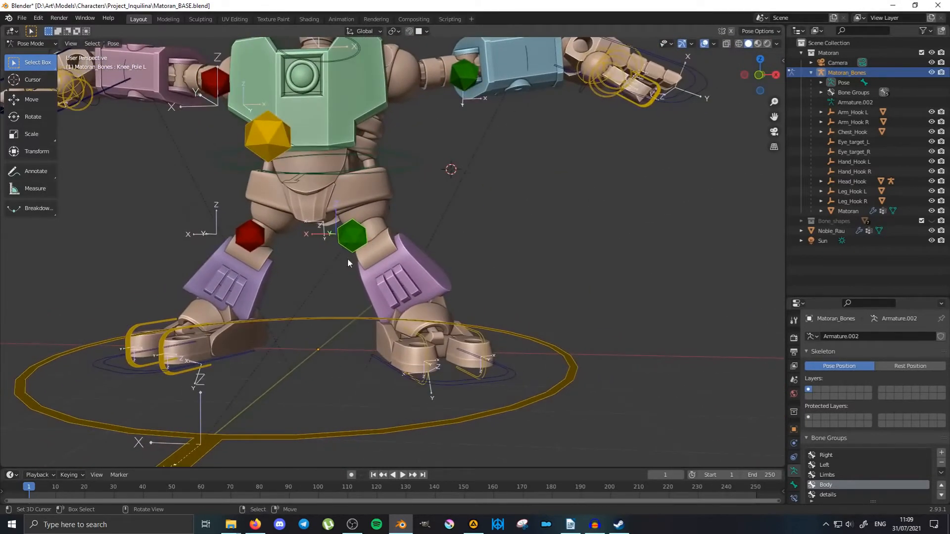
pyautogui.press('g')
pyautogui.click(401, 234)
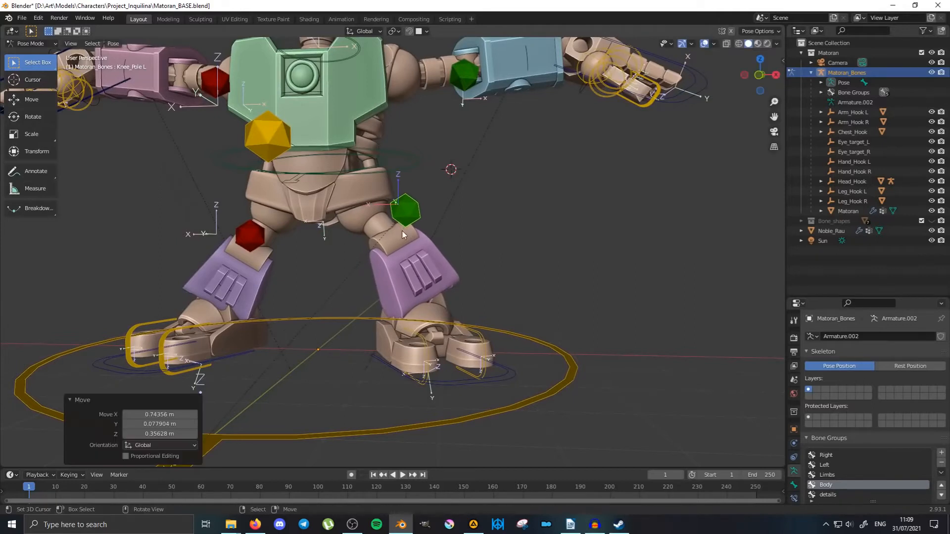
# Move Knee_Pole R outward and up by about -0.52 m in X, 0.28 m in Y and 0.26 m in Z.
pyautogui.scroll(3, 244, 238)
pyautogui.click(191, 230)
pyautogui.press('g')
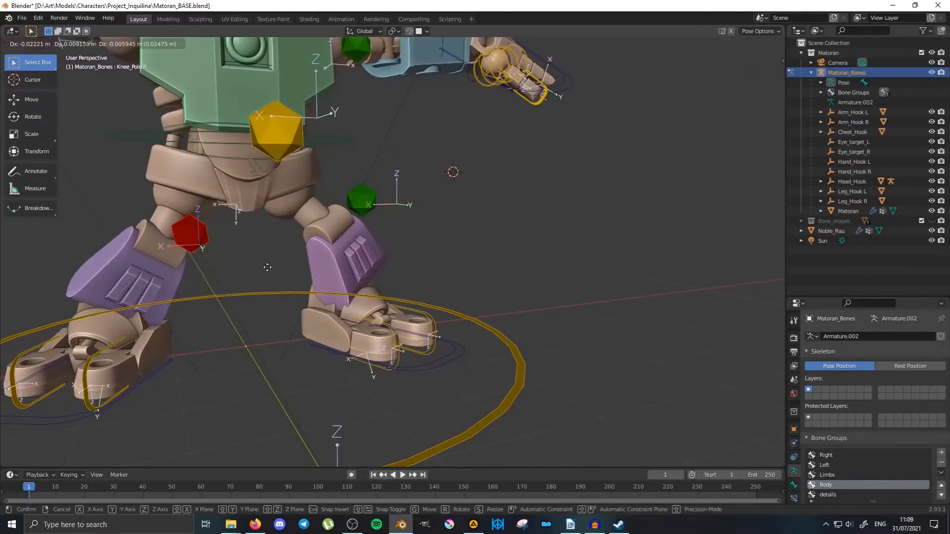
pyautogui.click(231, 244)
# Shift the right foot's IK control inward and slightly forward by about 0.5 m, keeping it on the ground plane.
pyautogui.moveTo(233, 244); pyautogui.dragTo(242, 283, button='middle')
pyautogui.scroll(4, 243, 284)
pyautogui.scroll(-2, 385, 311)
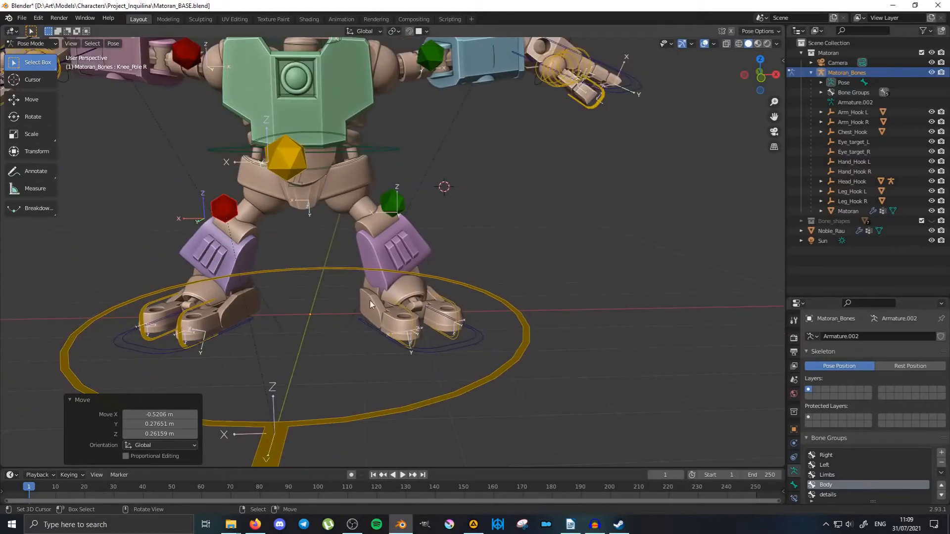
pyautogui.moveTo(369, 301); pyautogui.dragTo(310, 364, button='middle')
pyautogui.scroll(2, 363, 311)
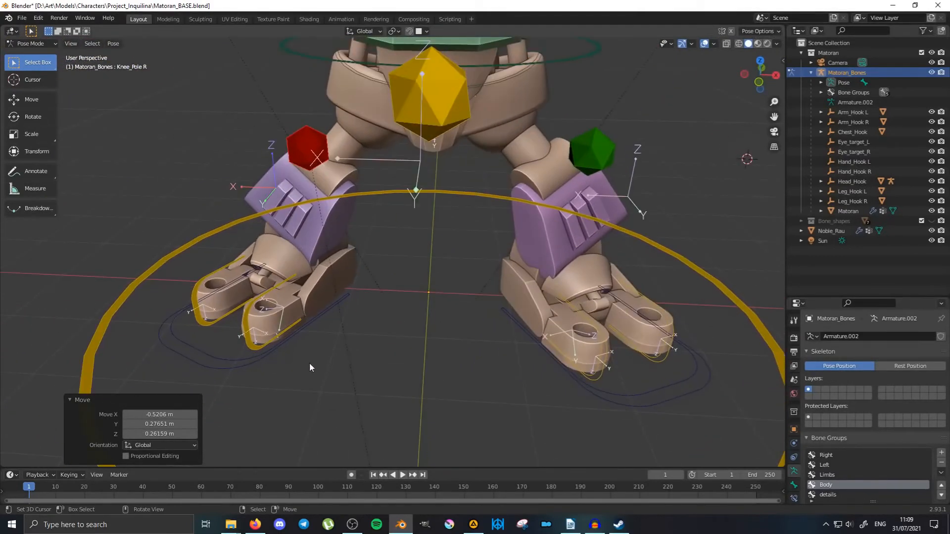
pyautogui.click(274, 348)
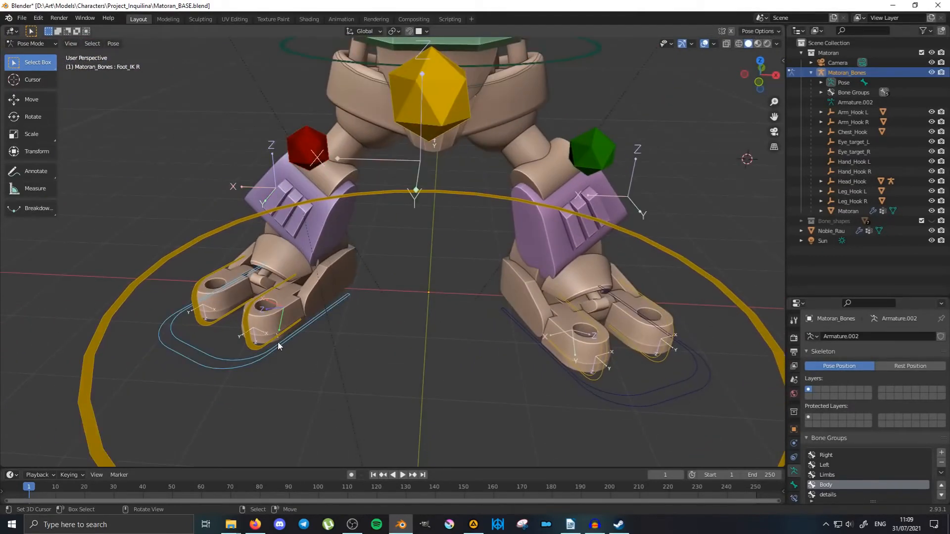
pyautogui.press('g')
pyautogui.hotkey('shift', 'z')
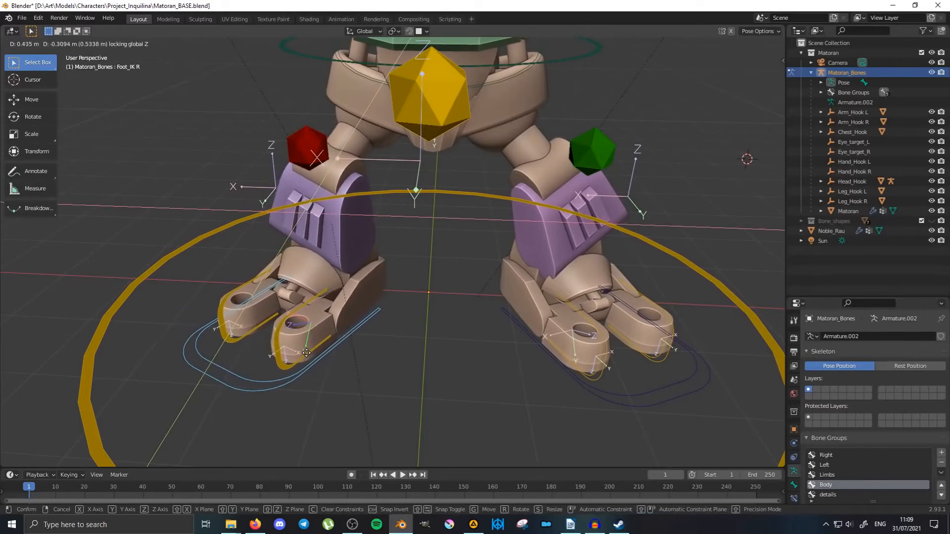
pyautogui.click(305, 353)
# Shift the left foot's IK control slightly on the ground plane and rotate it about 6.5° around global Z.
pyautogui.click(625, 396)
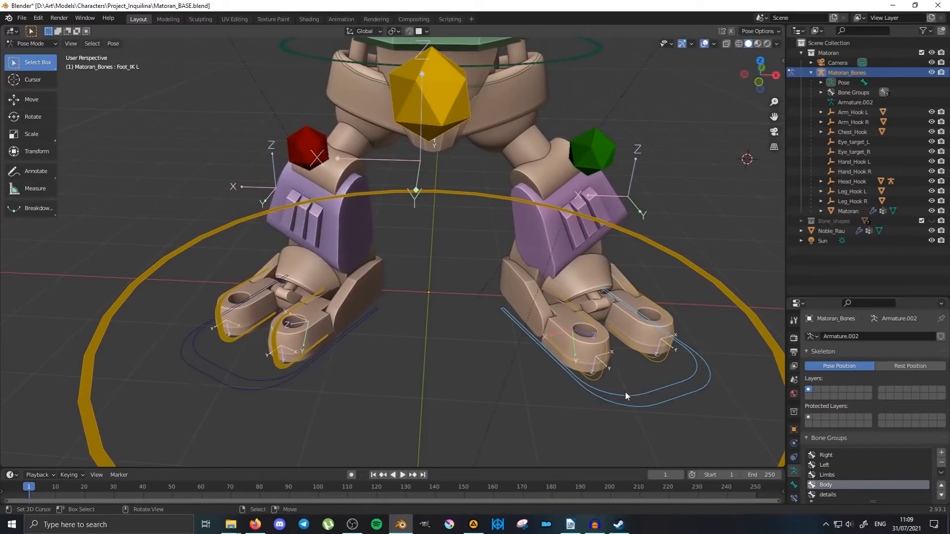
pyautogui.press('g')
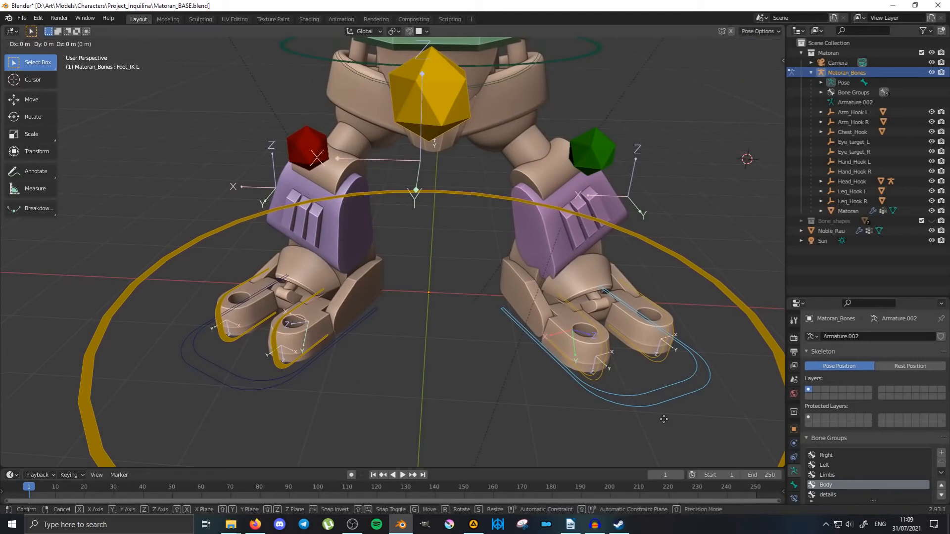
pyautogui.hotkey('shift', 'z')
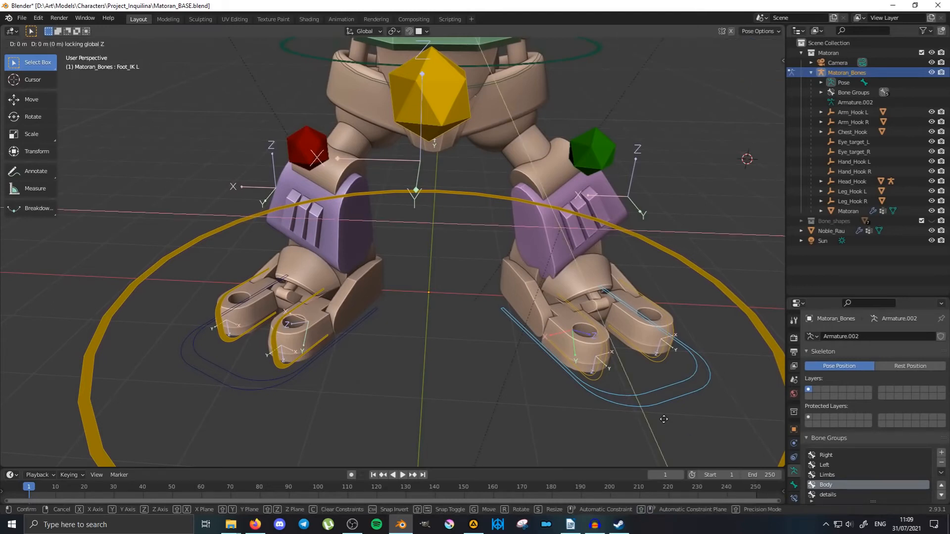
pyautogui.click(624, 402)
pyautogui.moveTo(624, 403); pyautogui.dragTo(393, 352, button='middle')
pyautogui.press('r')
pyautogui.press('z')
pyautogui.click(416, 373)
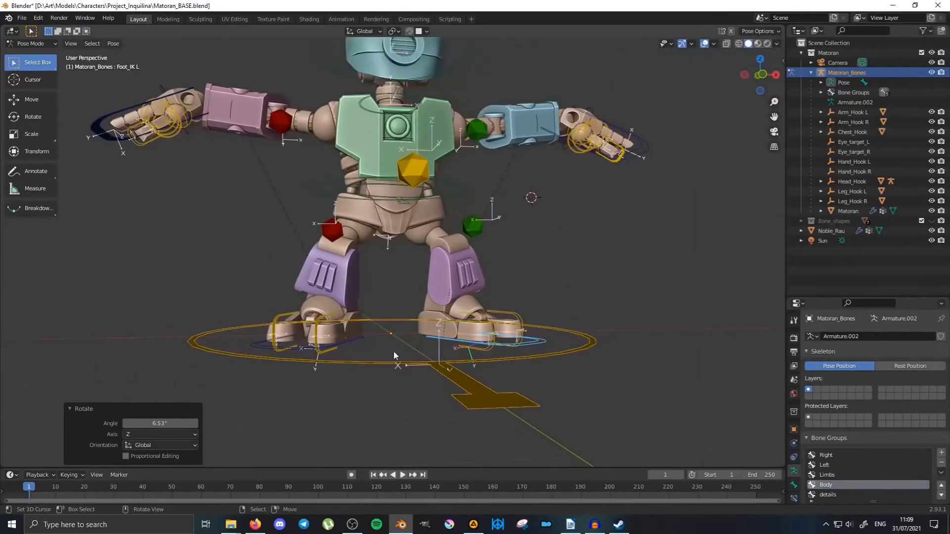
# Rotate the right foot's IK control slightly outward around global Z.
pyautogui.moveTo(309, 337); pyautogui.dragTo(312, 360, button='middle')
pyautogui.click(307, 376)
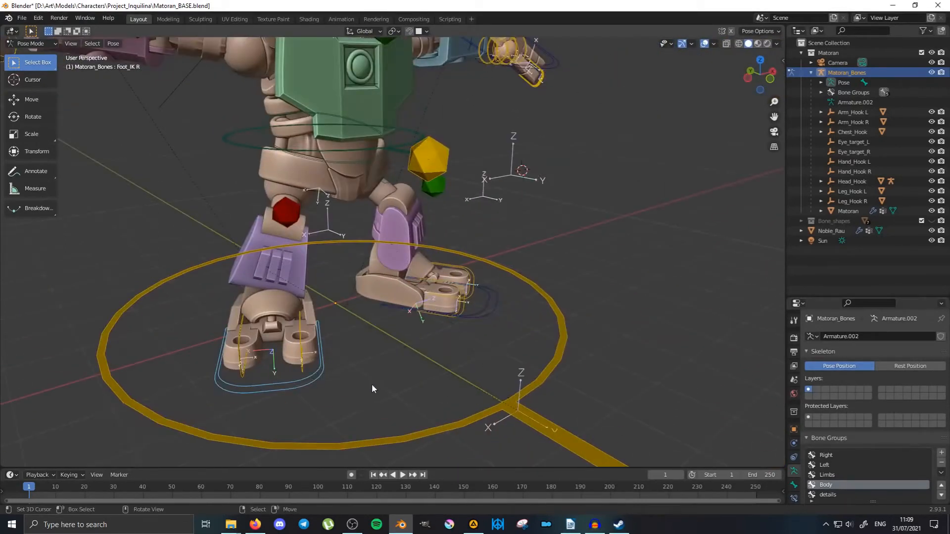
pyautogui.press('r')
pyautogui.press('z')
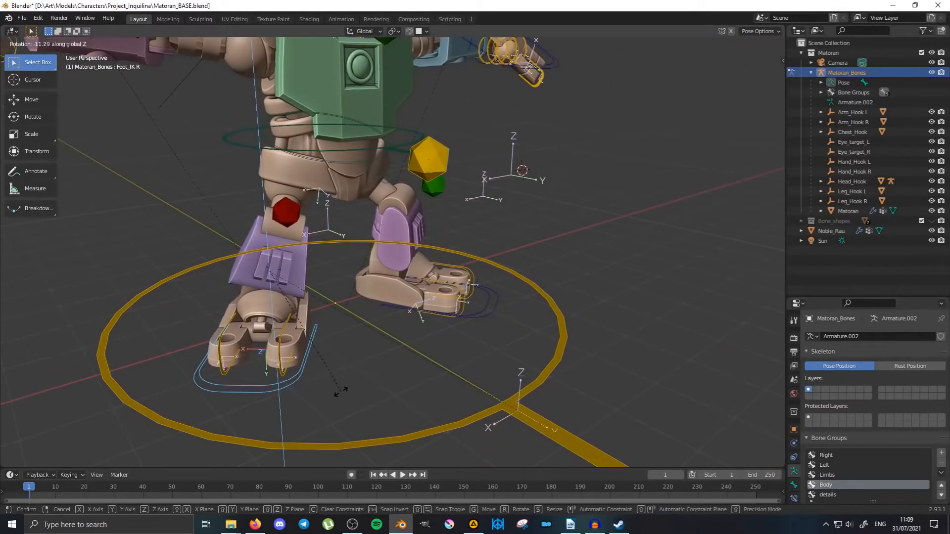
pyautogui.click(373, 388)
# Rotate the Torso bone about 6.6° around global Z, then tilt it about 4.1° around the view axis as seen from the side.
pyautogui.moveTo(373, 388); pyautogui.dragTo(476, 307, button='middle')
pyautogui.click(489, 309)
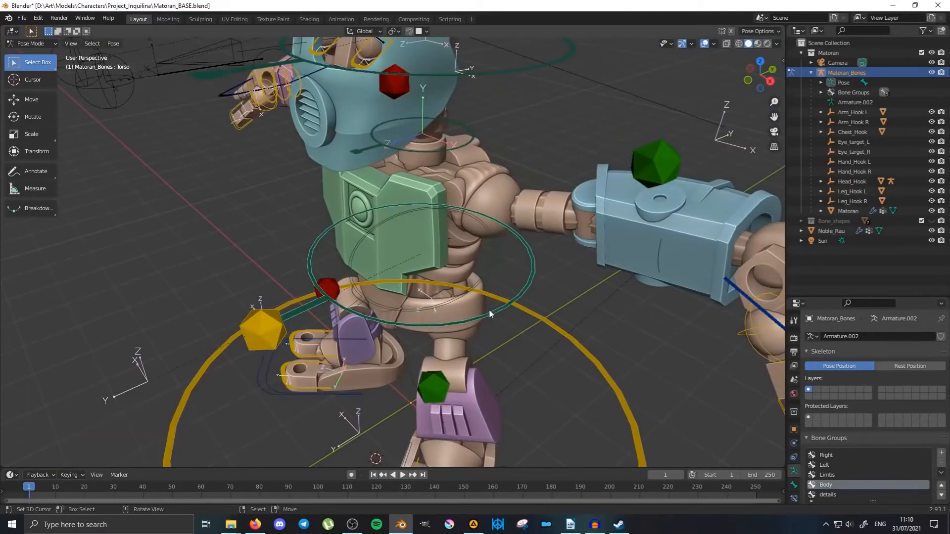
pyautogui.press('r')
pyautogui.press('z')
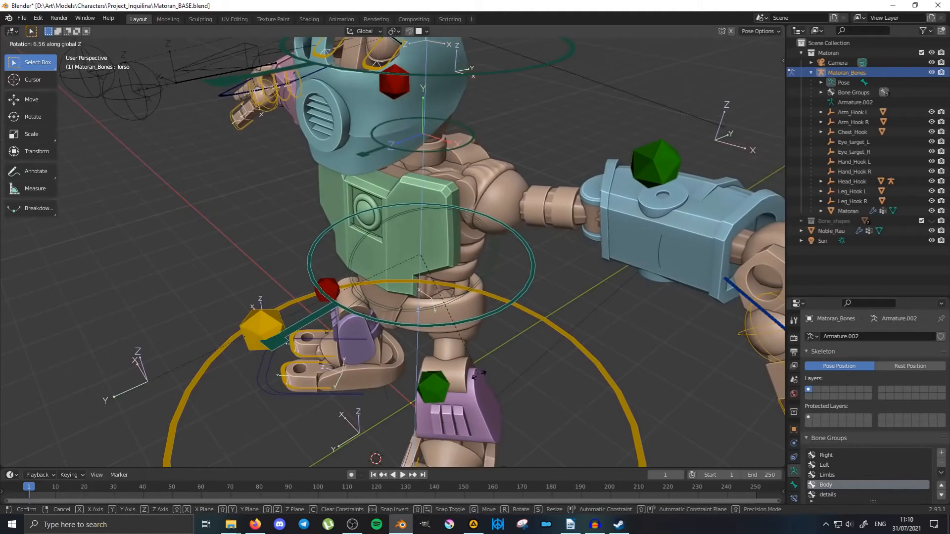
pyautogui.click(466, 376)
pyautogui.moveTo(466, 376); pyautogui.dragTo(457, 336, button='middle')
pyautogui.press('r')
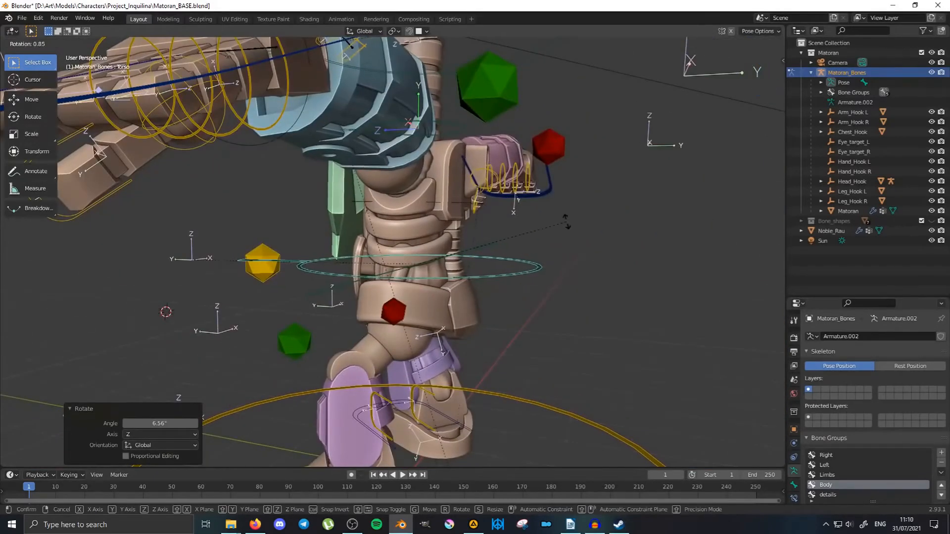
pyautogui.click(563, 220)
# In front view, lower Hand_IK R by about 1.58 m in X and -2.73 m in Z and rotate it so the fingers point down.
pyautogui.moveTo(563, 220); pyautogui.dragTo(305, 253, button='middle')
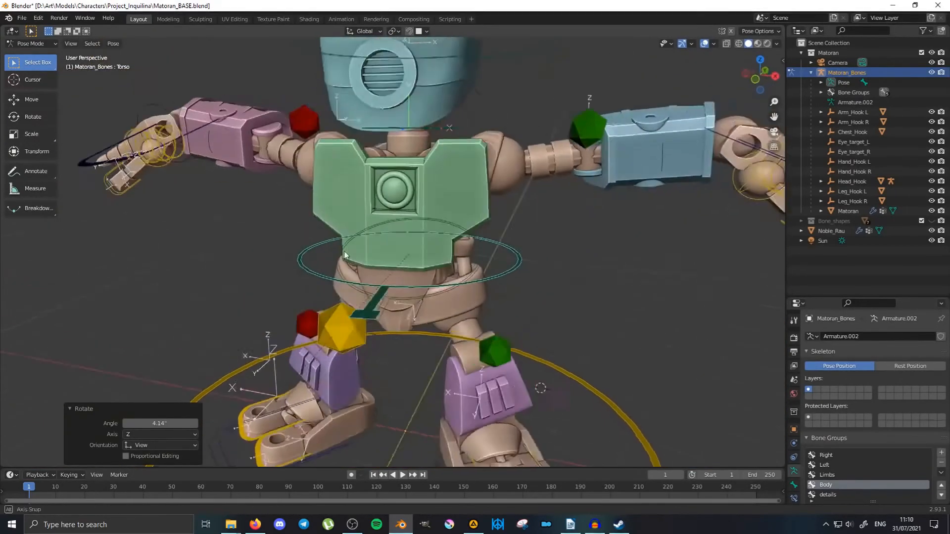
pyautogui.click(99, 221)
pyautogui.press('KP_1')
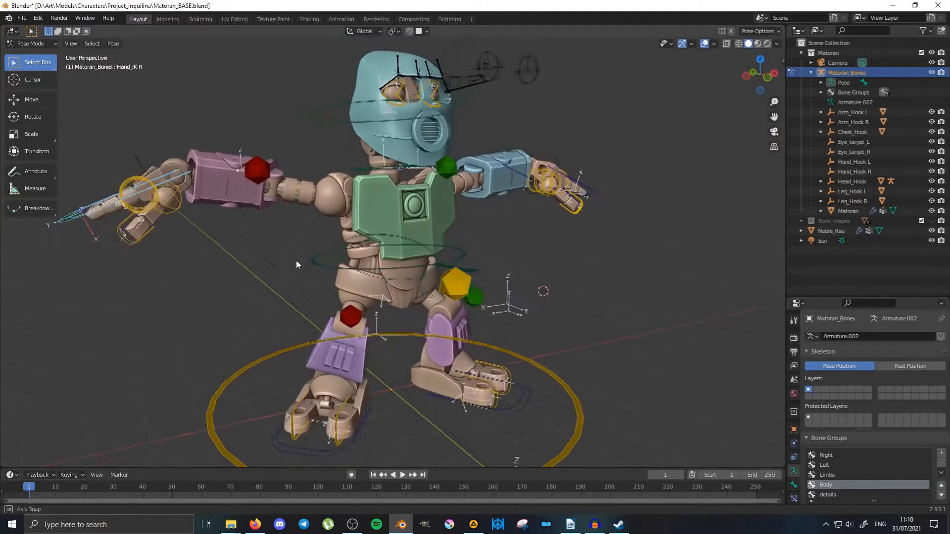
pyautogui.keyDown('shift'); pyautogui.moveTo(264, 237); pyautogui.dragTo(281, 243, button='middle'); pyautogui.keyUp('shift')
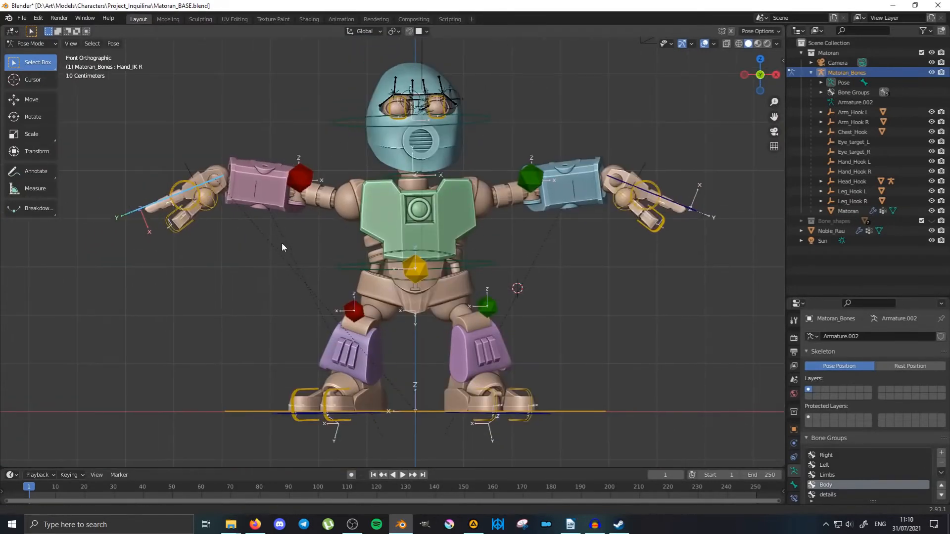
pyautogui.press('g')
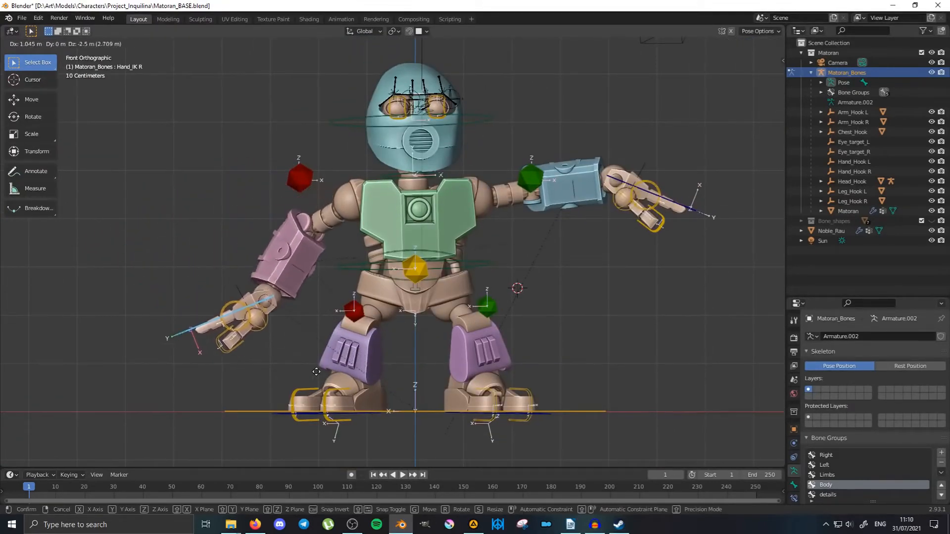
pyautogui.click(338, 380)
pyautogui.press('r')
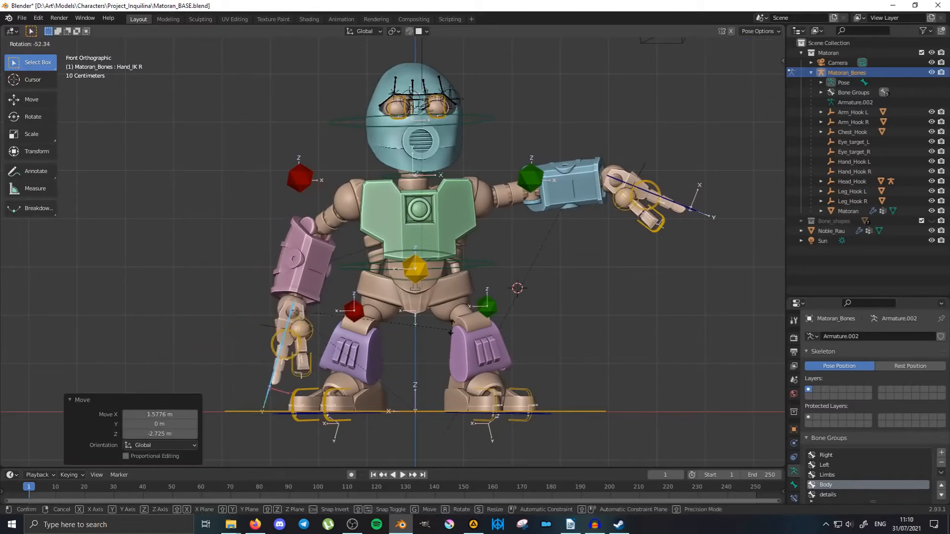
pyautogui.click(321, 315)
# Refine the rotation of Hand_IK R from two other viewing angles so the hand hangs naturally beside the leg.
pyautogui.moveTo(320, 317); pyautogui.dragTo(445, 356, button='middle')
pyautogui.press('r')
pyautogui.click(491, 331)
pyautogui.moveTo(491, 332); pyautogui.dragTo(506, 189, button='middle')
pyautogui.press('r')
pyautogui.click(398, 384)
# Move Elbow_Pole R down behind the arm by about 0.48 m in X, 0.24 m in Y and -1.11 m in Z.
pyautogui.click(441, 176)
pyautogui.press('g')
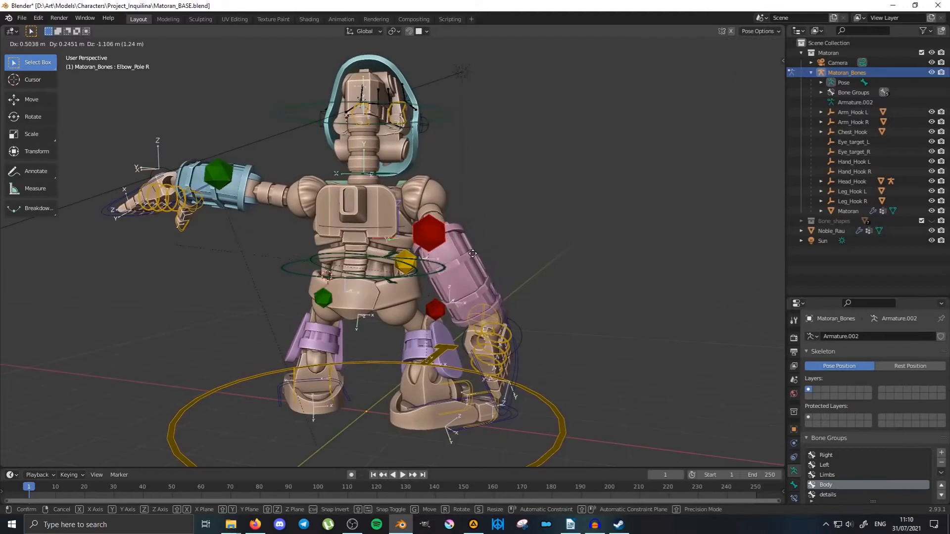
pyautogui.click(530, 296)
# Rotate the Index_01 R finger bone about -4.9° around its local Z axis.
pyautogui.moveTo(531, 296); pyautogui.dragTo(315, 342, button='middle')
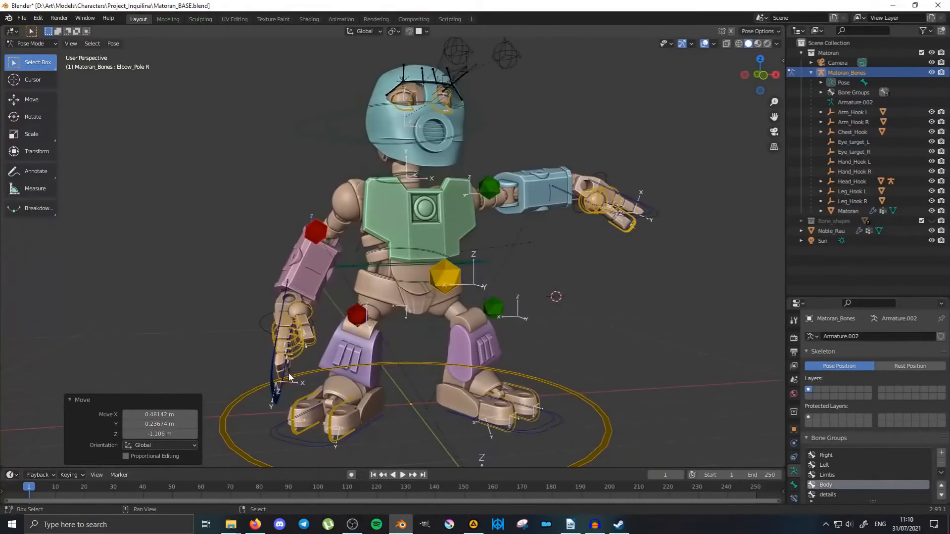
pyautogui.keyDown('shift'); pyautogui.moveTo(289, 374); pyautogui.dragTo(403, 294, button='middle'); pyautogui.keyUp('shift')
pyautogui.scroll(2, 371, 273)
pyautogui.rightClick(314, 244)
pyautogui.scroll(2, 349, 288)
pyautogui.press('r')
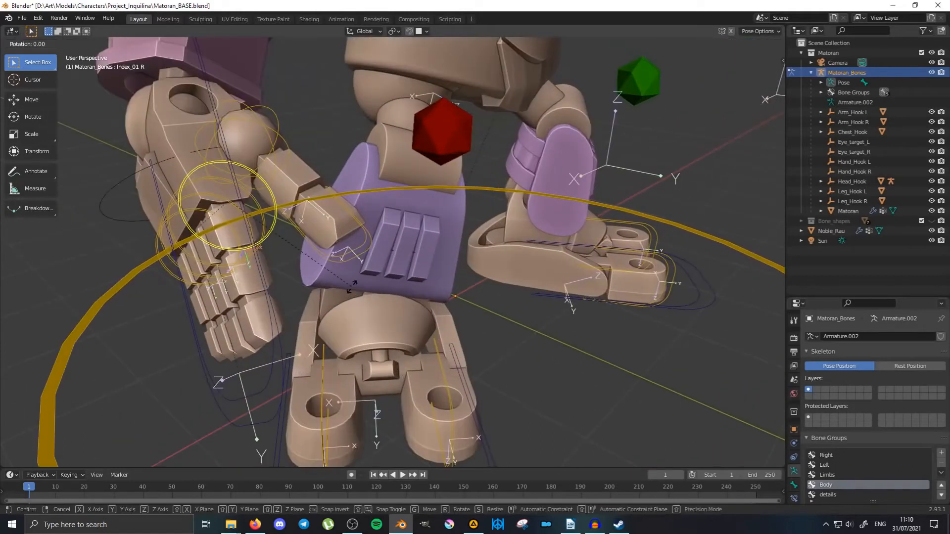
pyautogui.press('z')
pyautogui.press('z')
pyautogui.click(365, 283)
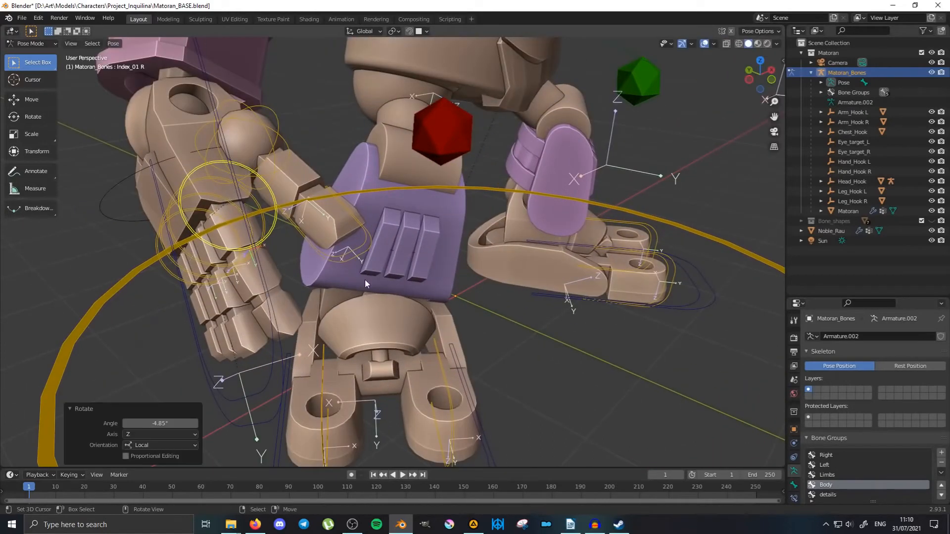
# Curl the Middle_01 R finger bone inward around its local Z axis, slightly more than the index finger.
pyautogui.rightClick(167, 225)
pyautogui.moveTo(167, 225); pyautogui.dragTo(289, 280, button='middle')
pyautogui.press('r')
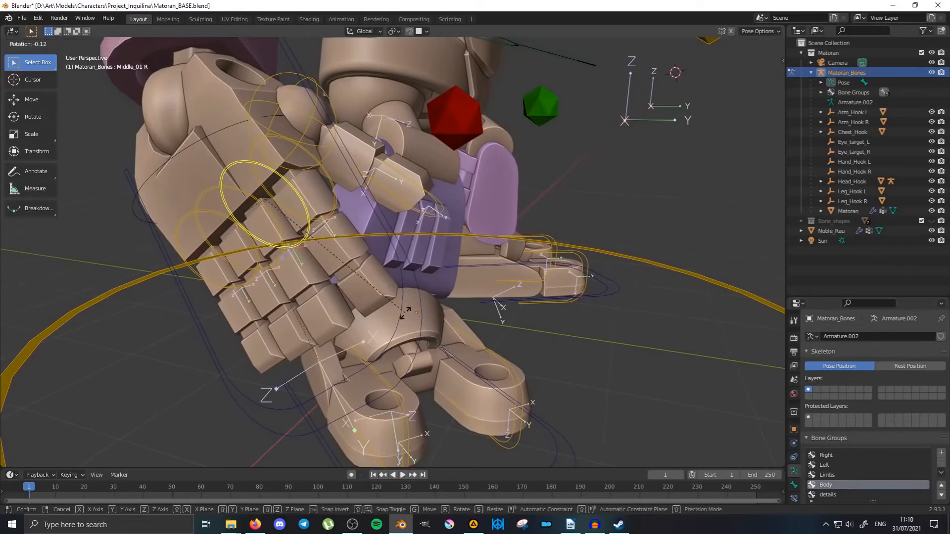
pyautogui.press('z')
pyautogui.press('z')
pyautogui.click(423, 289)
# Curl the Ring_01 R finger bone inward by about -14° around its local Z axis.
pyautogui.rightClick(230, 245)
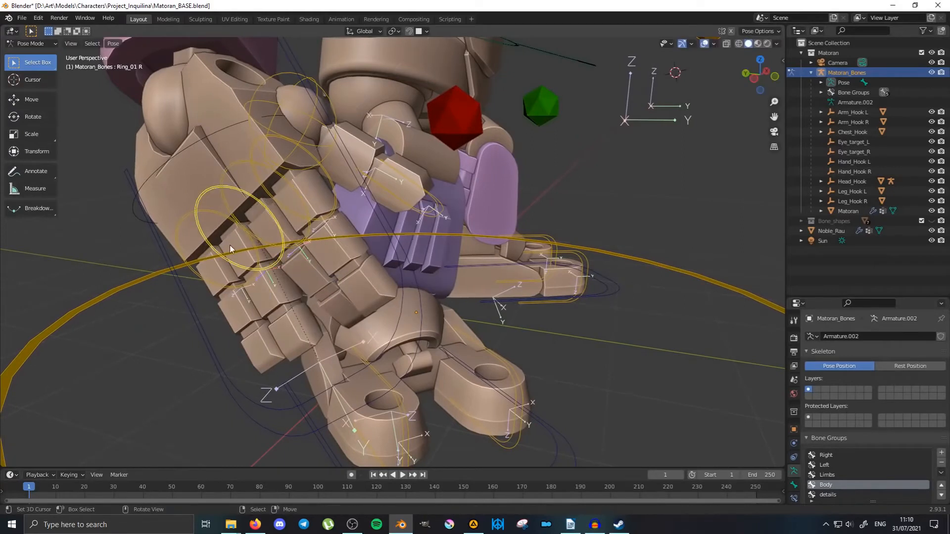
pyautogui.press('r')
pyautogui.press('z')
pyautogui.press('z')
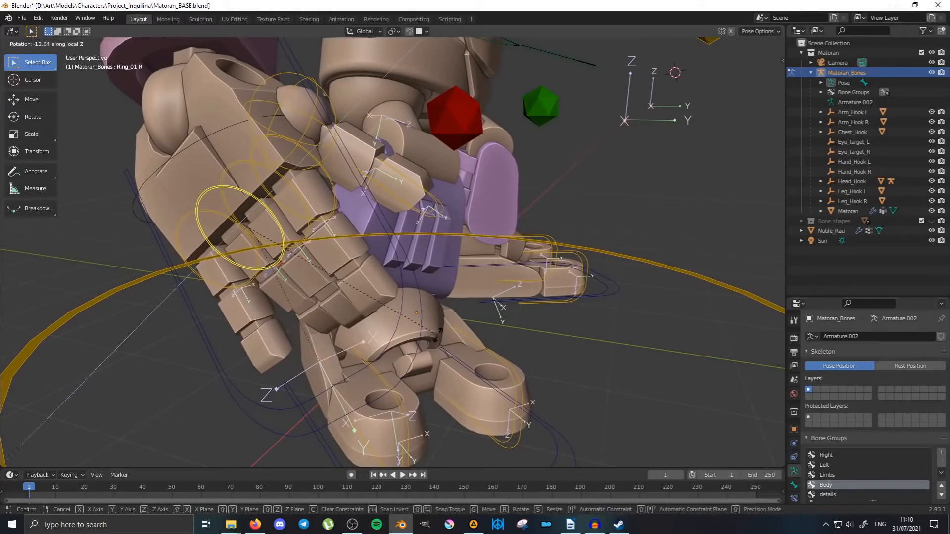
pyautogui.click(191, 238)
# Curl the Pinky_01 R finger bone inward by about -20.9° around its local Z axis.
pyautogui.rightClick(183, 229)
pyautogui.press('r')
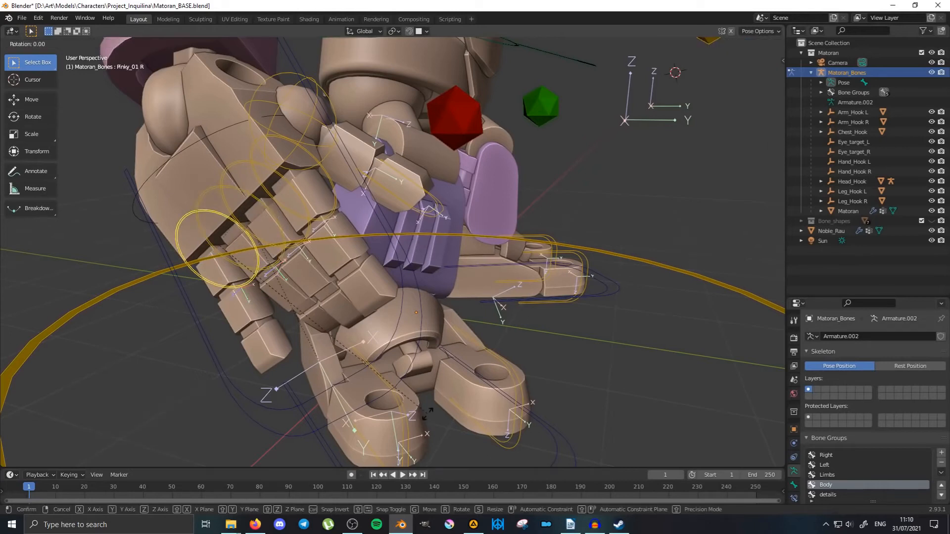
pyautogui.press('z')
pyautogui.press('z')
pyautogui.click(480, 334)
# Rotate the Thumb_02 R bone around its local Z axis to bend the thumb's tip.
pyautogui.moveTo(480, 333); pyautogui.dragTo(401, 332, button='middle')
pyautogui.moveTo(341, 271); pyautogui.dragTo(386, 302, button='middle')
pyautogui.moveTo(313, 221); pyautogui.dragTo(431, 236, button='middle')
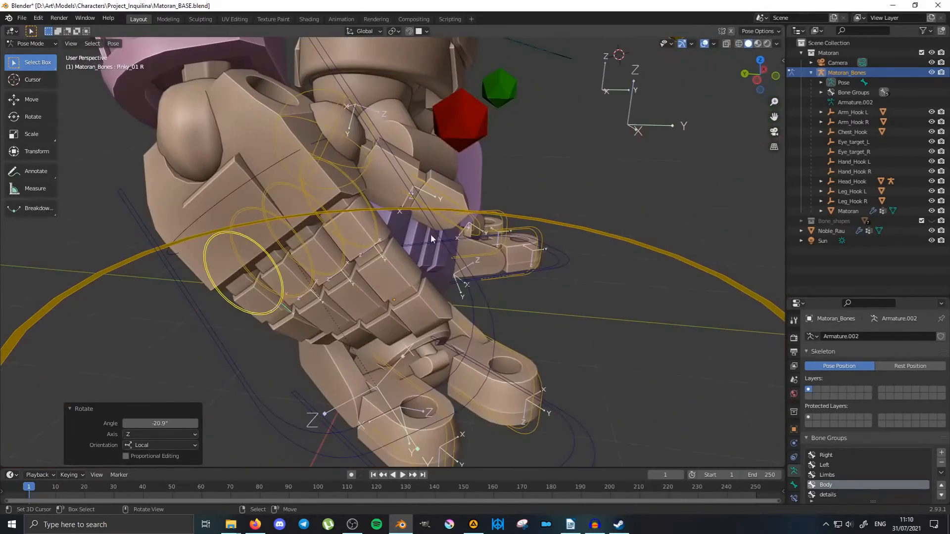
pyautogui.rightClick(472, 237)
pyautogui.press('r')
pyautogui.press('z')
pyautogui.press('z')
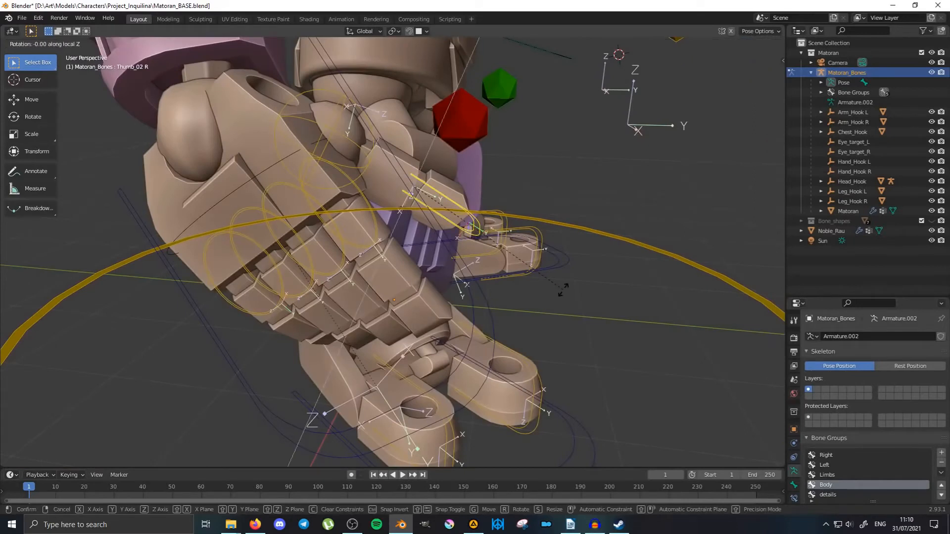
pyautogui.click(550, 322)
# In front view, lower Hand_IK L by about -1.70 m in X and -2.97 m in Z and rotate it about 58.3°.
pyautogui.scroll(-5, 550, 324)
pyautogui.moveTo(550, 324); pyautogui.dragTo(437, 292, button='middle')
pyautogui.rightClick(609, 269)
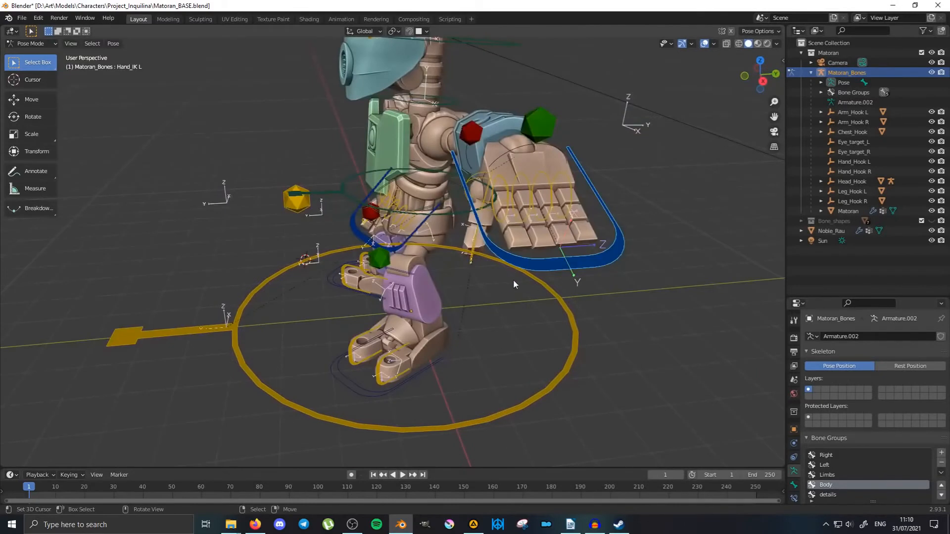
pyautogui.moveTo(513, 279); pyautogui.dragTo(548, 249, button='middle')
pyautogui.press('g')
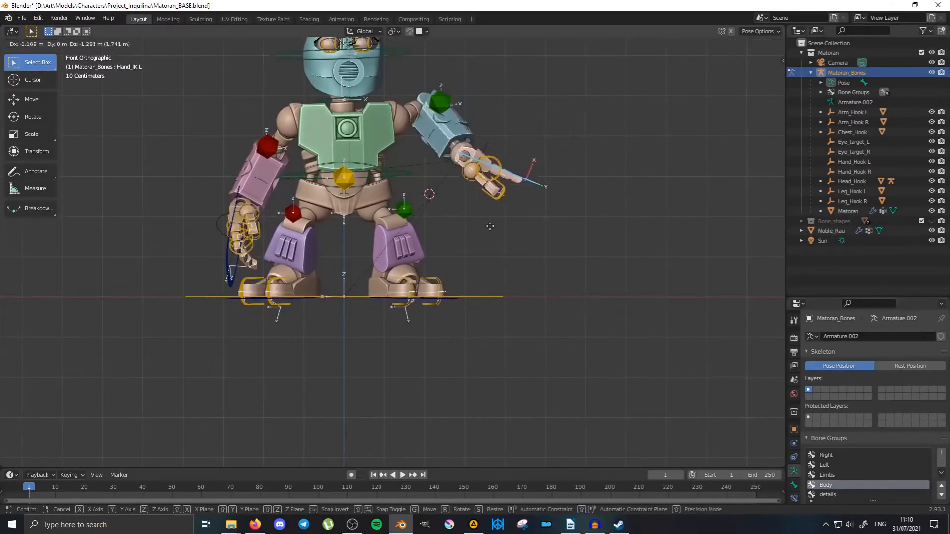
pyautogui.click(474, 294)
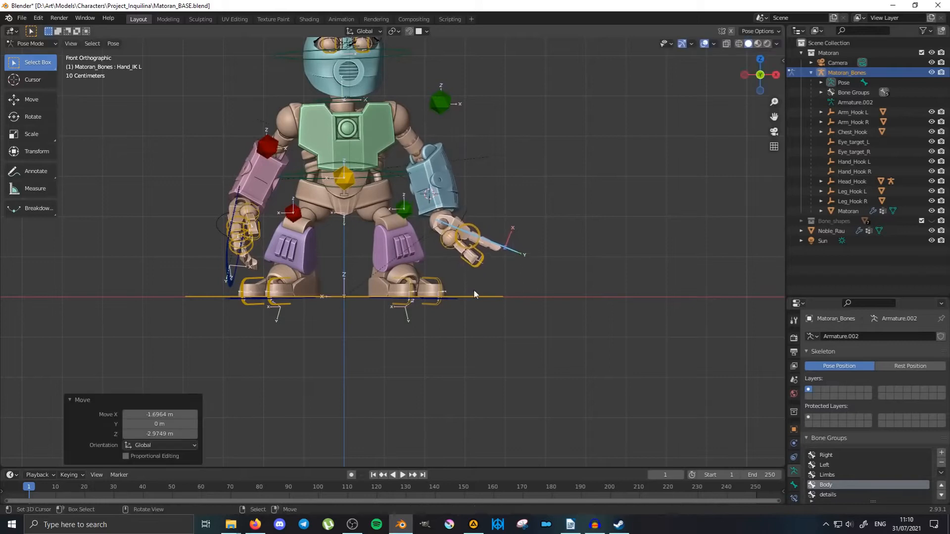
pyautogui.press('r')
pyautogui.click(484, 324)
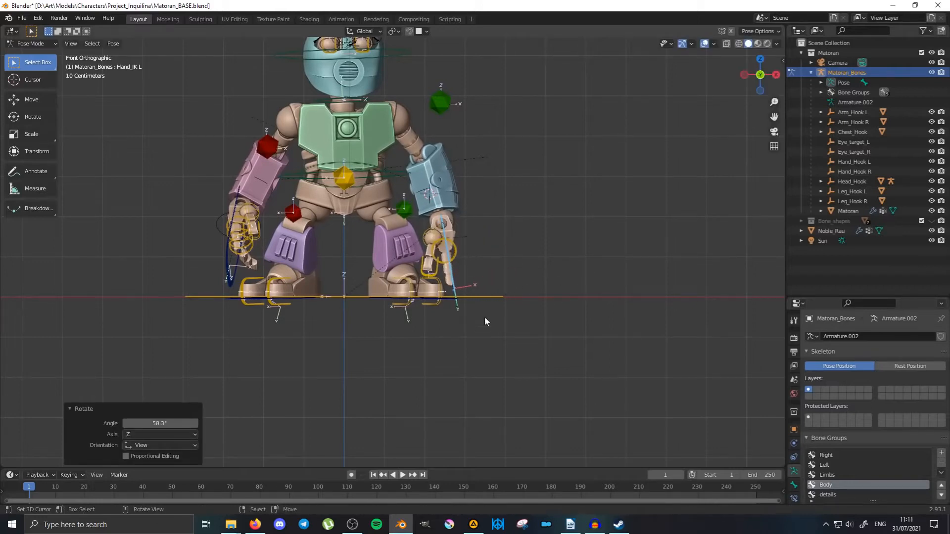
# Nudge Hand_IK L by about 0.16 m in X and 0.18 m in Z, and rotate it a further 10.9° in front view.
pyautogui.press('g')
pyautogui.click(489, 273)
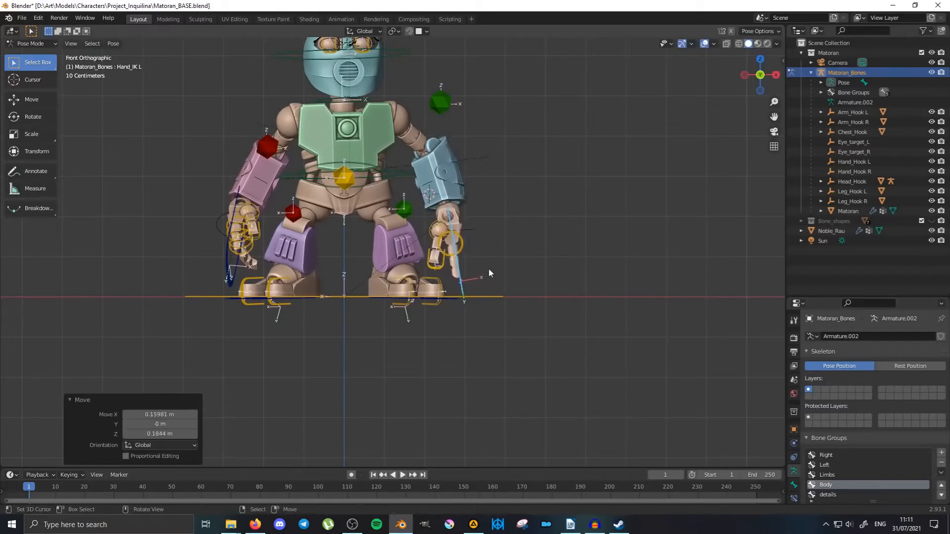
pyautogui.press('r')
pyautogui.click(509, 288)
# Rotate Hand_IK L as seen from the character's side so the fingers tilt forward.
pyautogui.moveTo(509, 289); pyautogui.dragTo(409, 298, button='middle')
pyautogui.press('r')
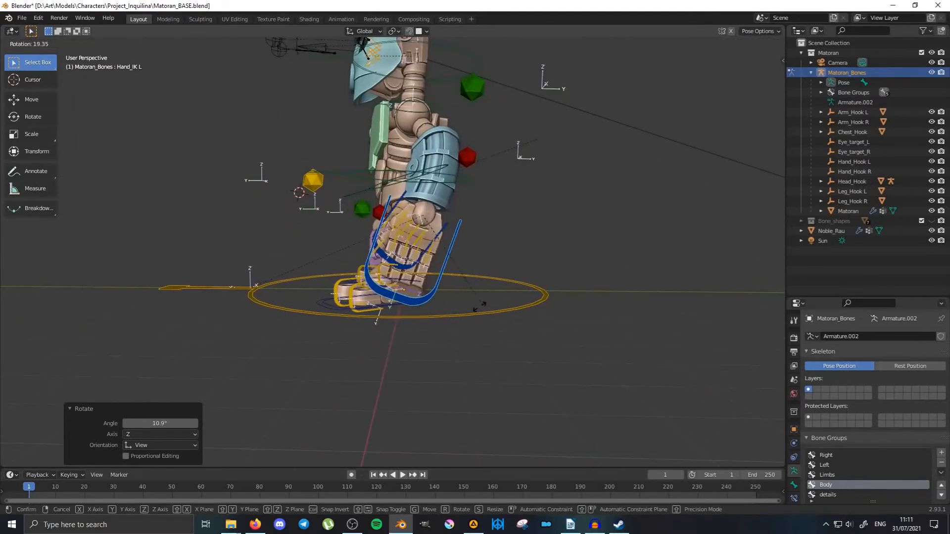
pyautogui.click(470, 300)
# Move Elbow_Pole L down and behind the arm by about 0.04 m in X, 0.83 m in Y and -1.07 m in Z.
pyautogui.click(475, 94)
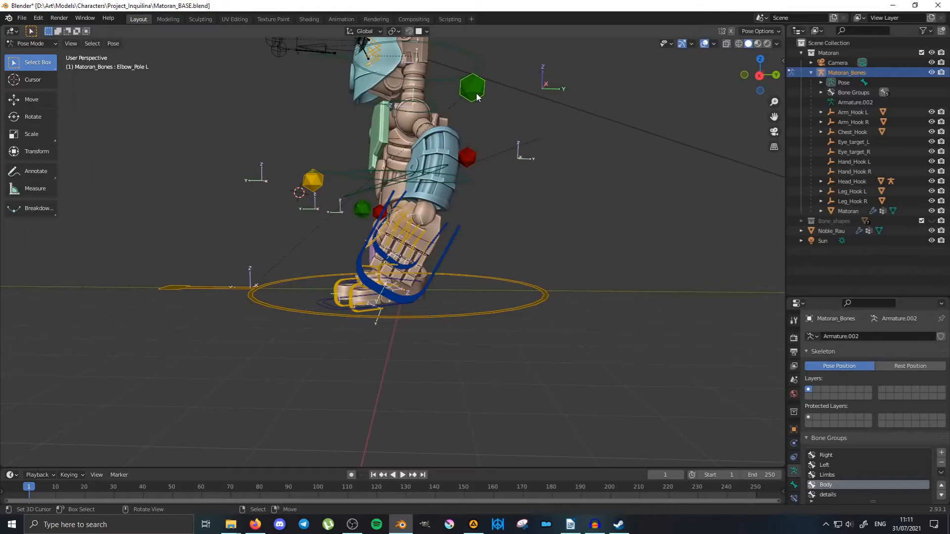
pyautogui.press('g')
pyautogui.click(513, 142)
# Rotate the Index_01 L finger bone about 4.9° around its local Z axis.
pyautogui.moveTo(563, 200); pyautogui.dragTo(591, 225, button='middle')
pyautogui.scroll(2, 592, 226)
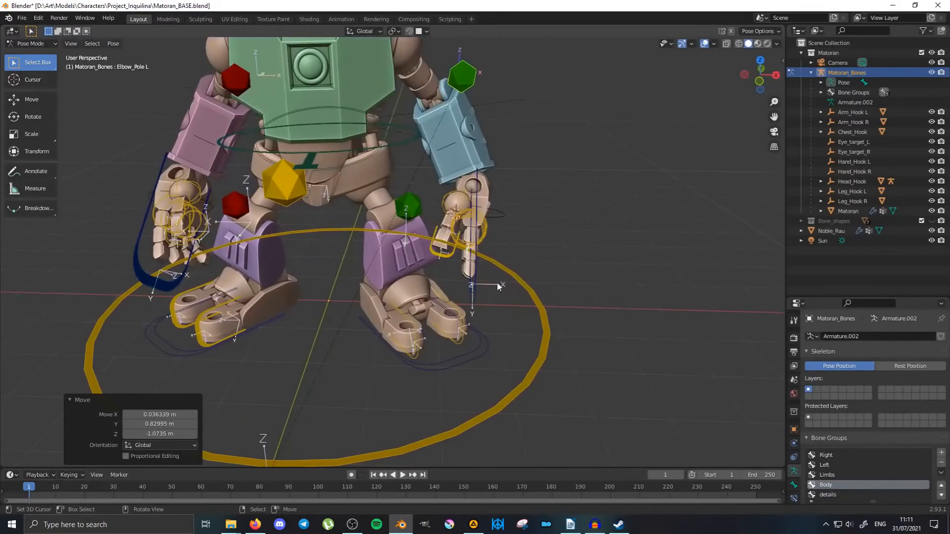
pyautogui.moveTo(496, 281); pyautogui.dragTo(451, 268, button='middle')
pyautogui.scroll(4, 473, 279)
pyautogui.rightClick(565, 240)
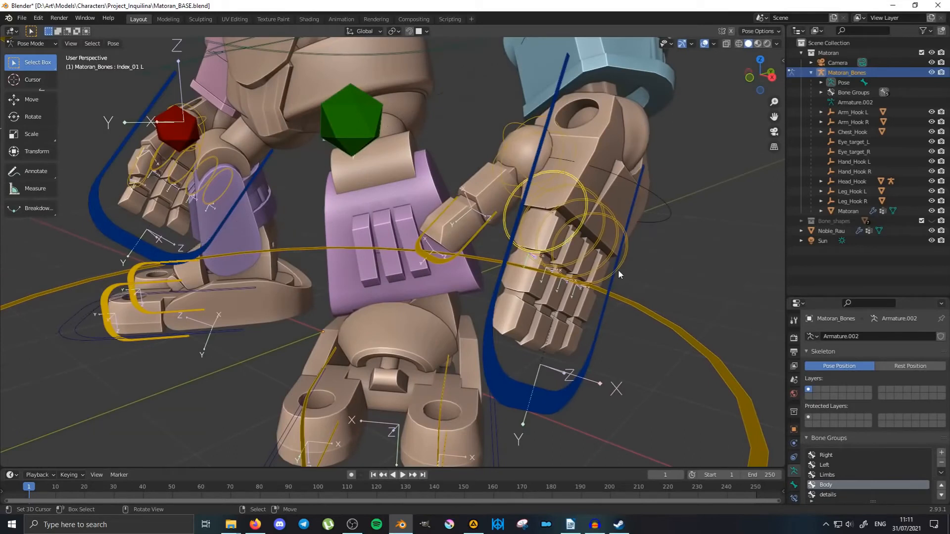
pyautogui.press('r')
pyautogui.press('z')
pyautogui.click(605, 247)
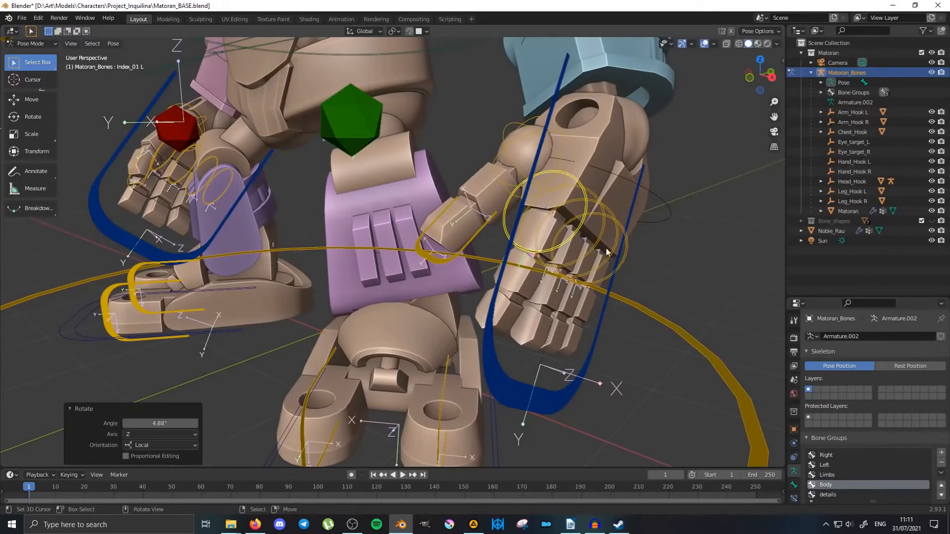
# Rotate the Middle_01 L, Ring_01 L and Pinky_01 L finger bones individually to curl the left hand's remaining fingers.
pyautogui.click(601, 235)
pyautogui.press('r')
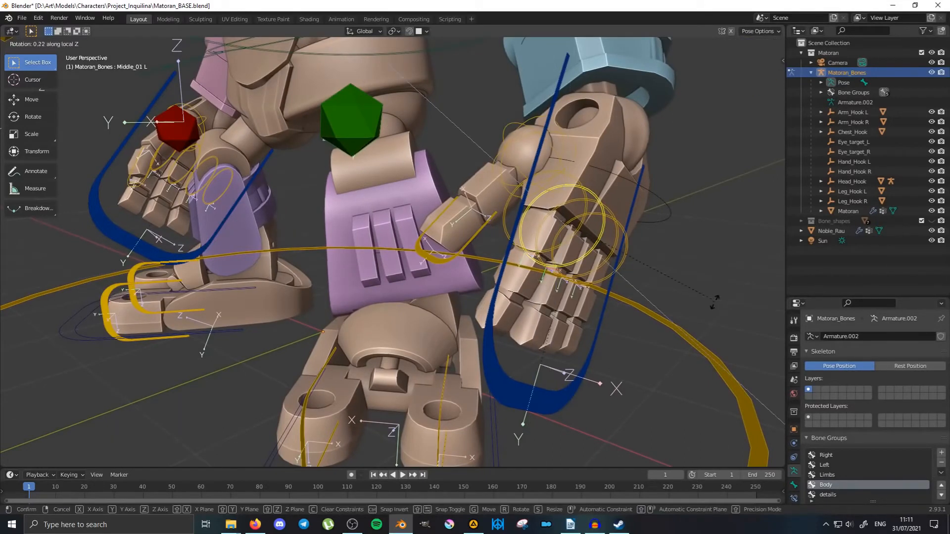
pyautogui.click(702, 331)
pyautogui.click(613, 251)
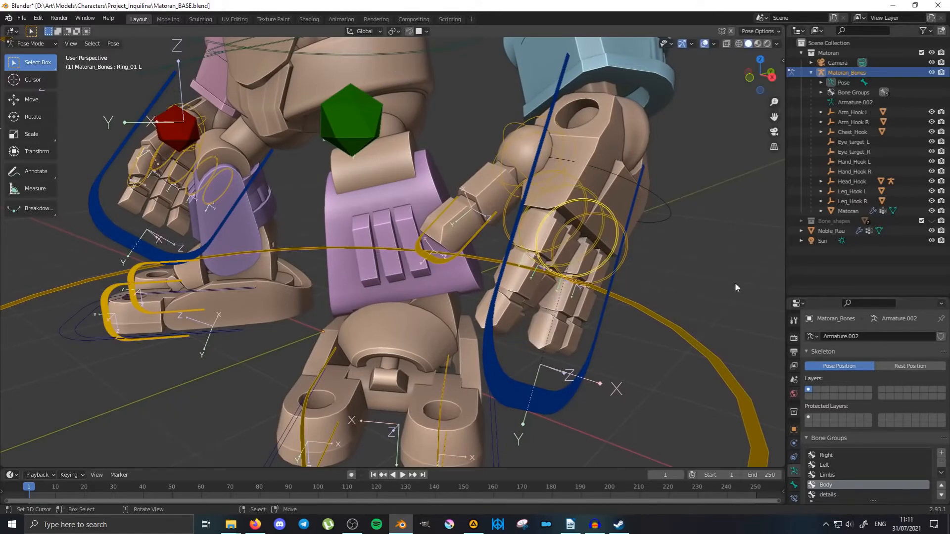
pyautogui.press('r')
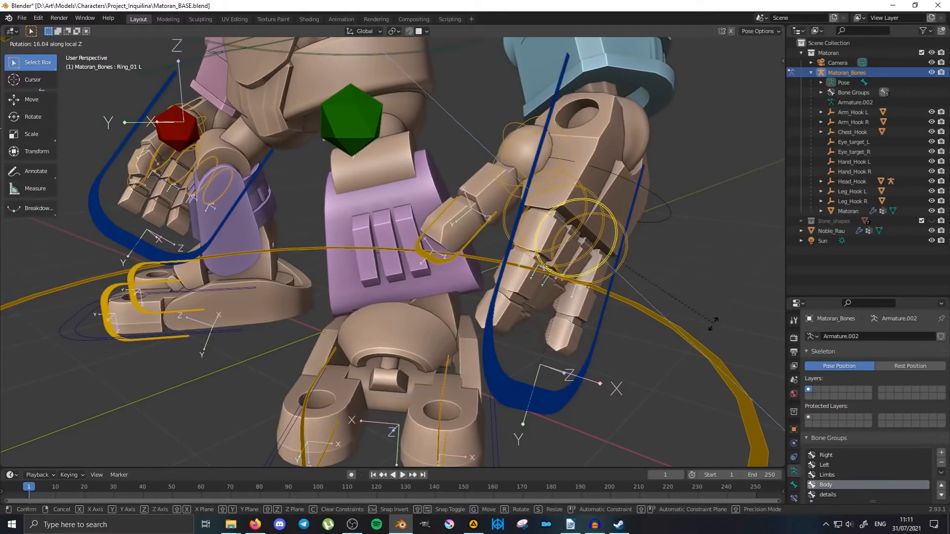
pyautogui.click(698, 317)
pyautogui.click(629, 258)
pyautogui.press('r')
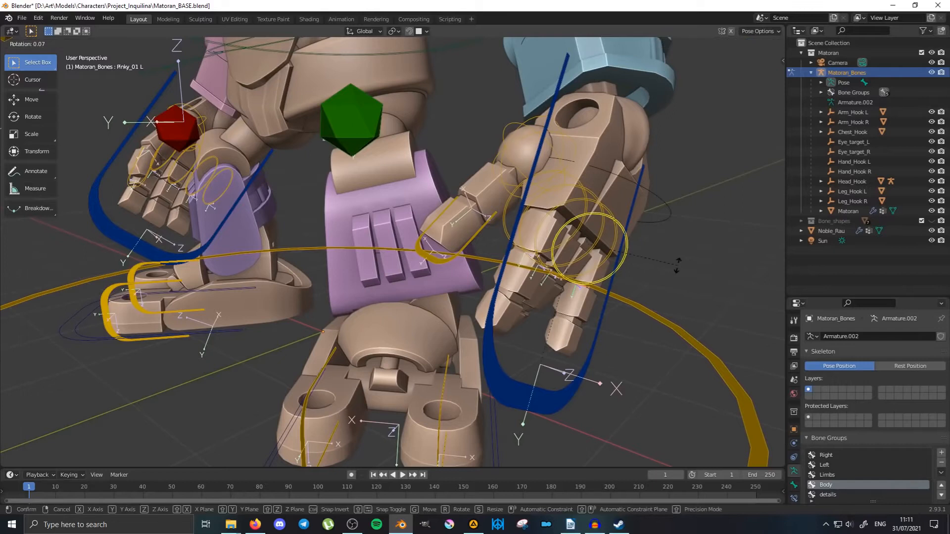
pyautogui.click(662, 306)
# Rotate Hand_IK L by 21.2° around the global X axis.
pyautogui.moveTo(661, 307); pyautogui.dragTo(477, 298, button='middle')
pyautogui.click(443, 300)
pyautogui.press('r')
pyautogui.press('x')
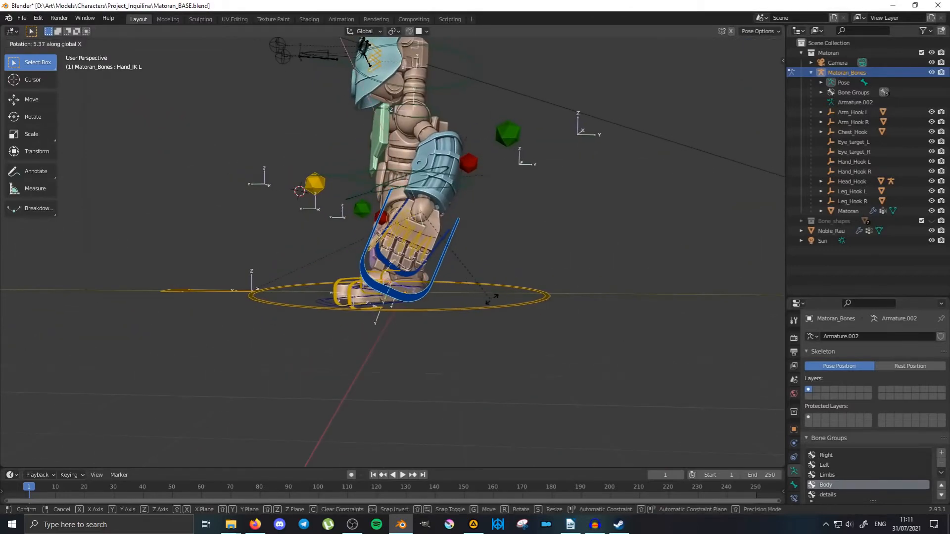
pyautogui.click(531, 292)
# Rotate Hand_IK L by 14° around the global Z axis.
pyautogui.moveTo(431, 278); pyautogui.dragTo(467, 323, button='middle')
pyautogui.press('r')
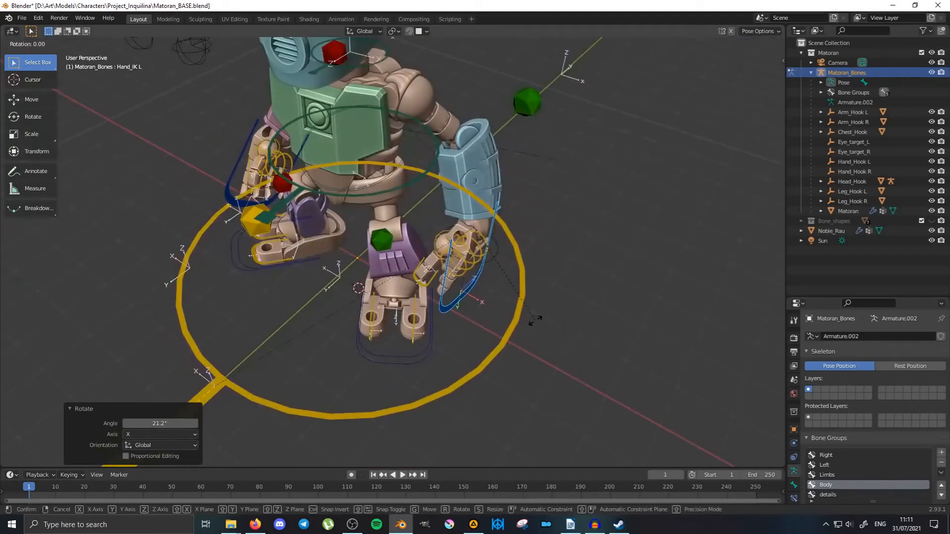
pyautogui.press('z')
pyautogui.click(560, 308)
# Rotate the Neck bone 8.2° around the global Z axis, plus 6.11° in a view from the character's side.
pyautogui.moveTo(560, 310); pyautogui.dragTo(426, 168, button='middle')
pyautogui.moveTo(483, 203); pyautogui.dragTo(390, 206, button='middle')
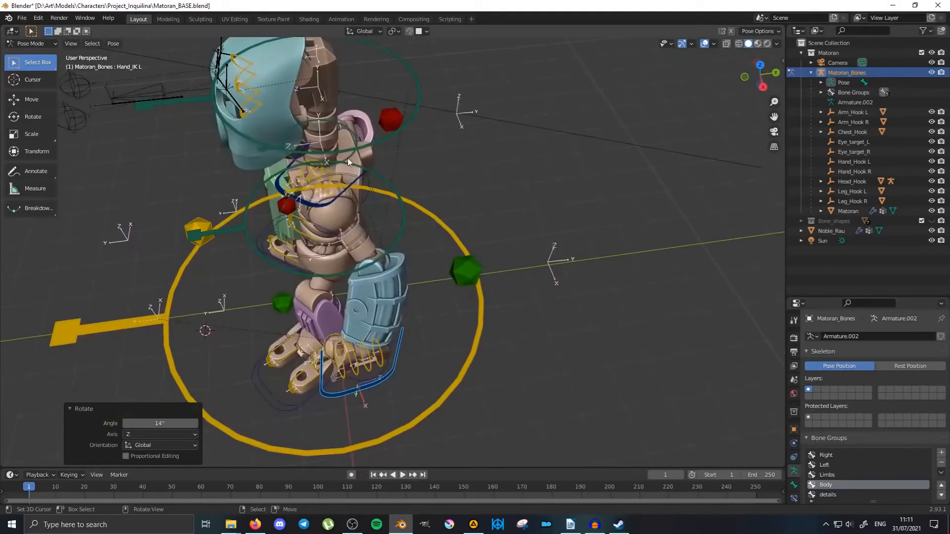
pyautogui.rightClick(348, 157)
pyautogui.press('r')
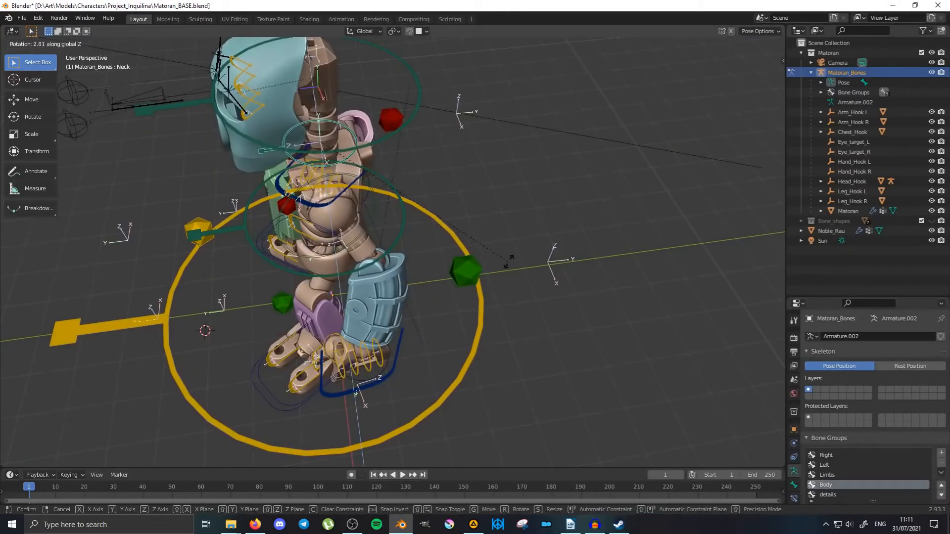
pyautogui.click(521, 244)
pyautogui.moveTo(521, 244); pyautogui.dragTo(503, 129, button='middle')
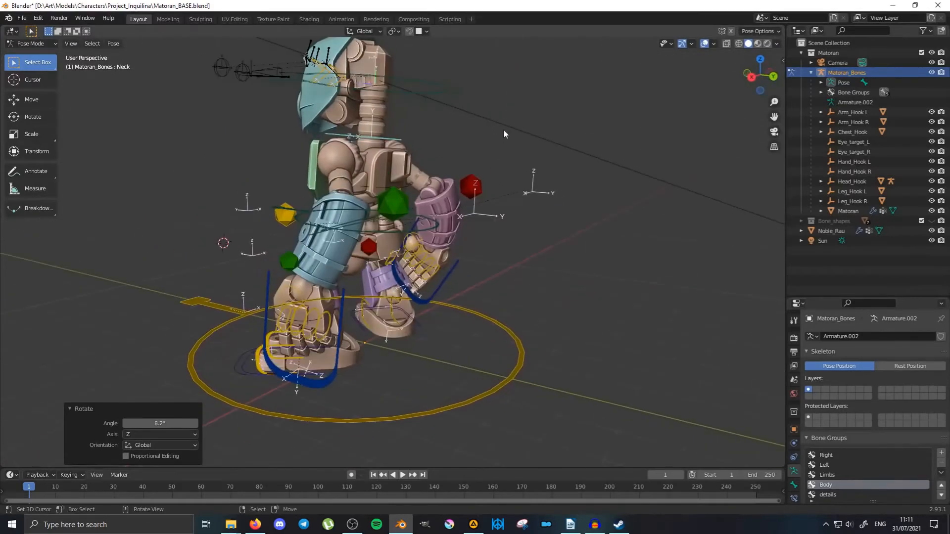
pyautogui.press('r')
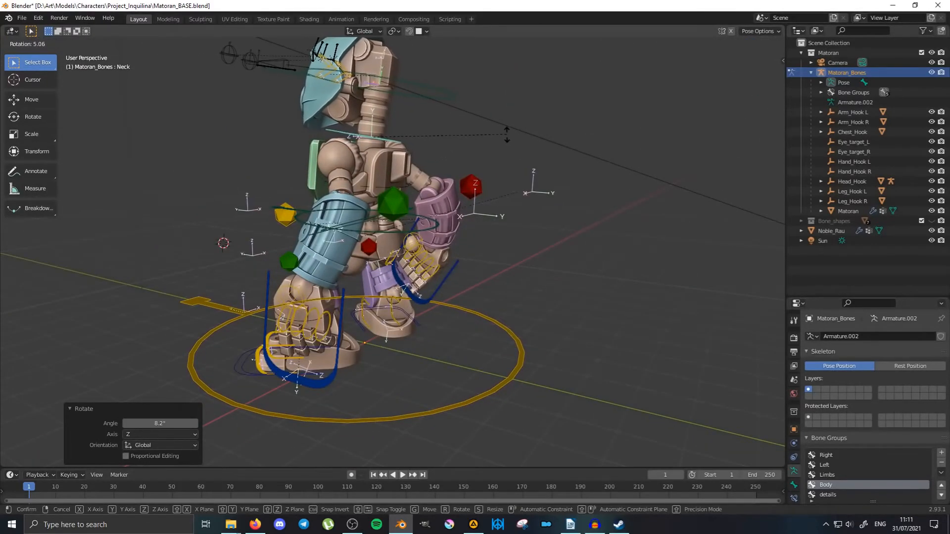
pyautogui.click(506, 135)
# Rotate the Head bone around its local Y axis to turn the face toward the character's left.
pyautogui.moveTo(507, 135); pyautogui.dragTo(436, 160, button='middle')
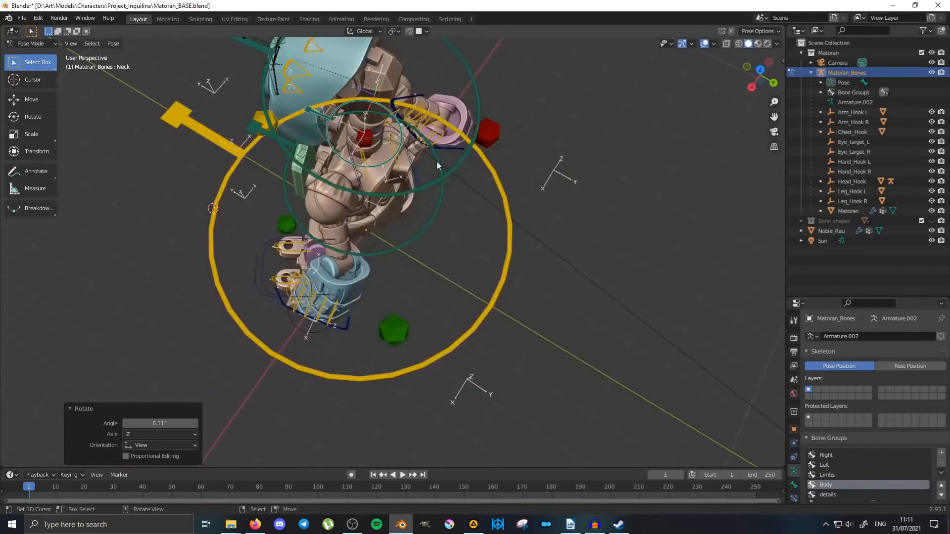
pyautogui.click(473, 143)
pyautogui.press('r')
pyautogui.press('z')
pyautogui.press('z')
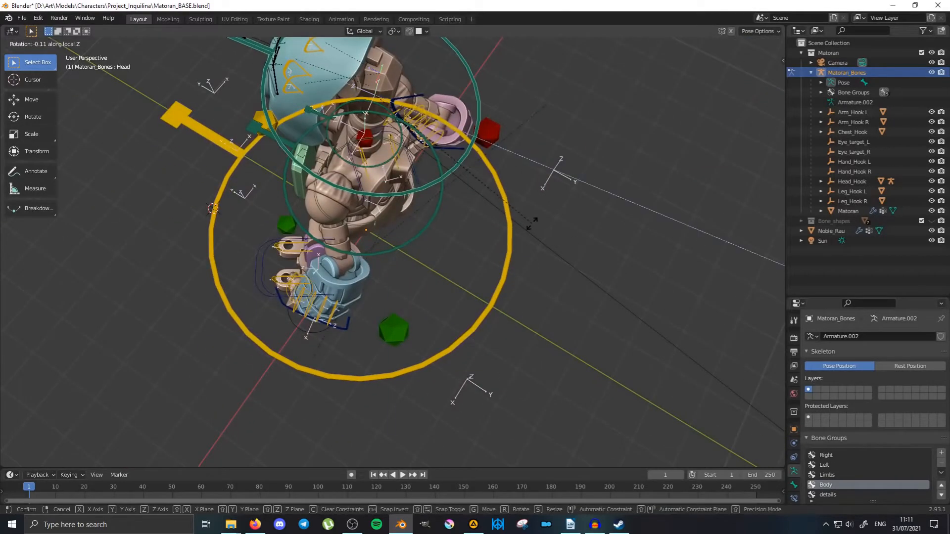
pyautogui.press('x')
pyautogui.press('x')
pyautogui.press('y')
pyautogui.press('y')
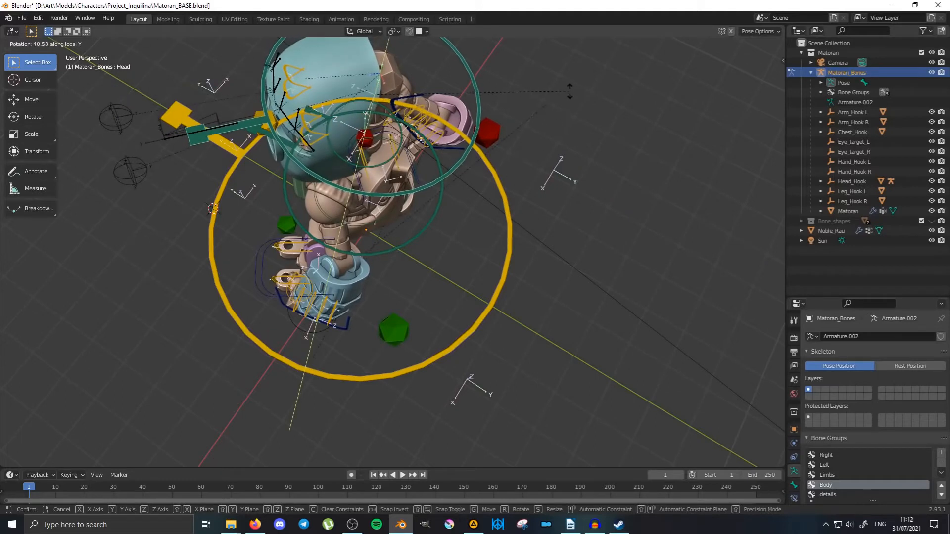
pyautogui.click(360, 235)
# In Object Mode, move Eye_target_L and Eye_target_R together by about 0.18 m in X, 0.38 m in Y and 0.27 m in Z.
pyautogui.moveTo(360, 235); pyautogui.dragTo(373, 191, button='middle')
pyautogui.scroll(3, 351, 167)
pyautogui.keyDown('shift'); pyautogui.moveTo(347, 111); pyautogui.dragTo(361, 213, button='middle'); pyautogui.keyUp('shift')
pyautogui.hotkey('ctrl', 'Tab')
pyautogui.click(405, 177)
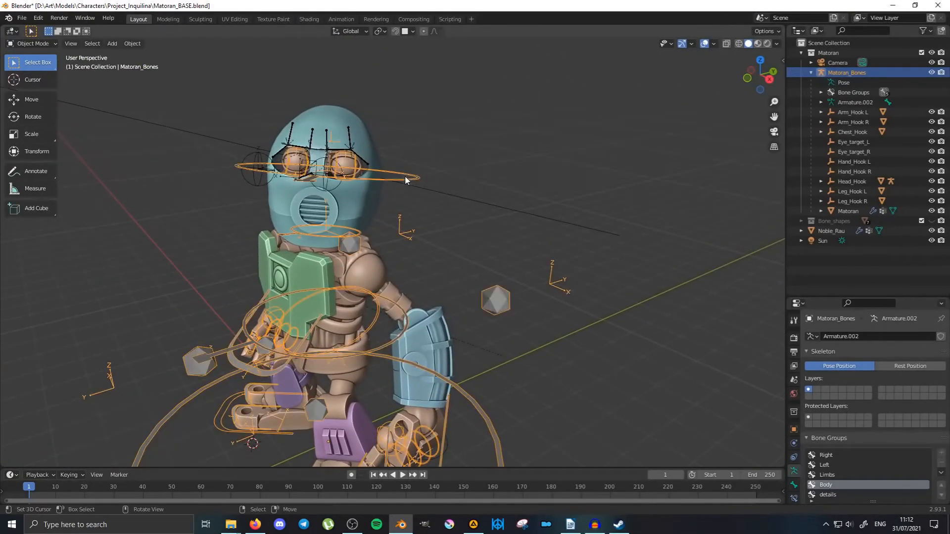
pyautogui.moveTo(405, 176); pyautogui.dragTo(421, 208, button='middle')
pyautogui.click(242, 211)
pyautogui.keyDown('shift'); pyautogui.click(172, 204); pyautogui.keyUp('shift')
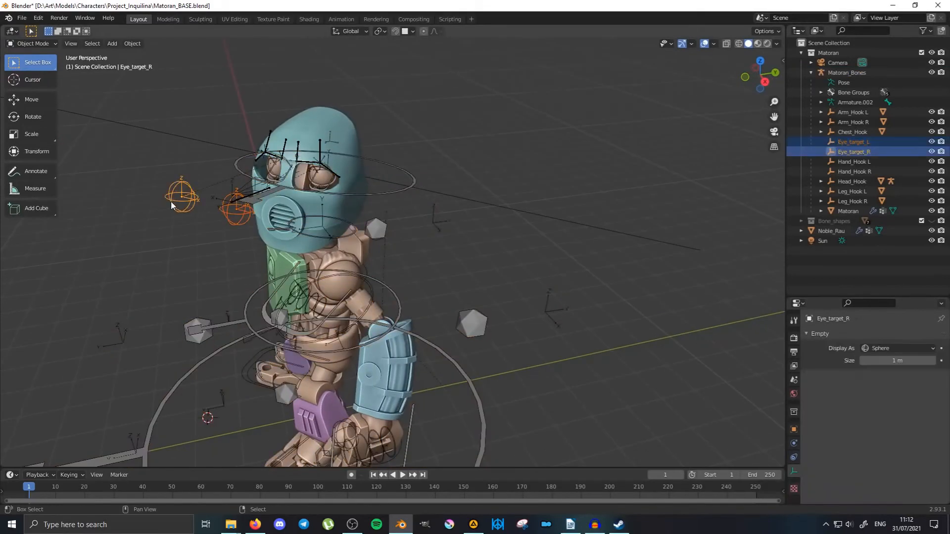
pyautogui.moveTo(278, 230); pyautogui.dragTo(357, 197, button='middle')
pyautogui.press('g')
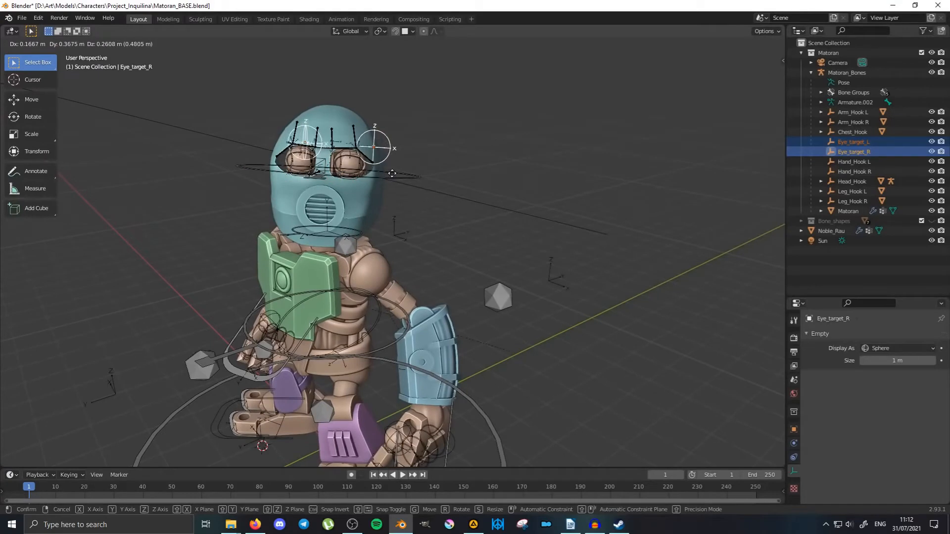
pyautogui.click(394, 172)
# Look through the camera and move it about 0.45 m in X and -0.70 m in Y in view orientation.
pyautogui.press('KP_0')
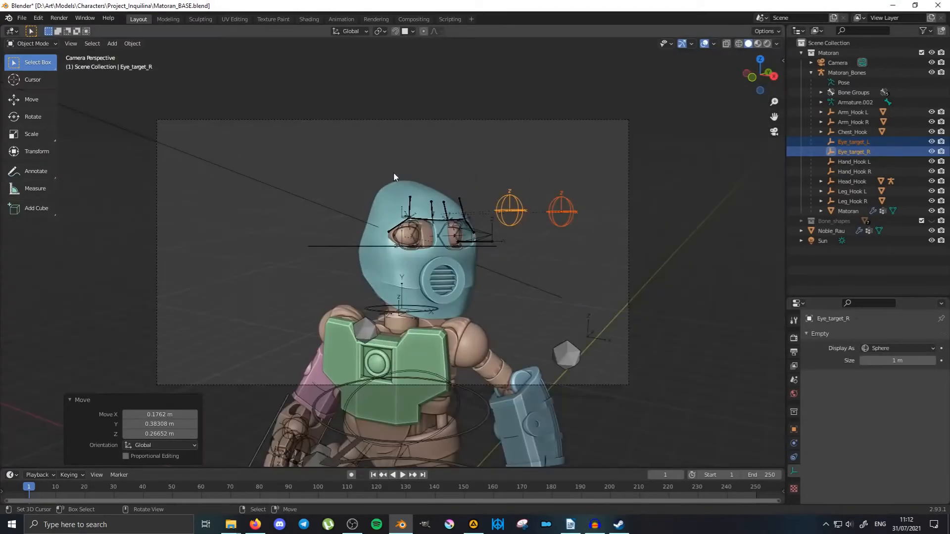
pyautogui.click(628, 342)
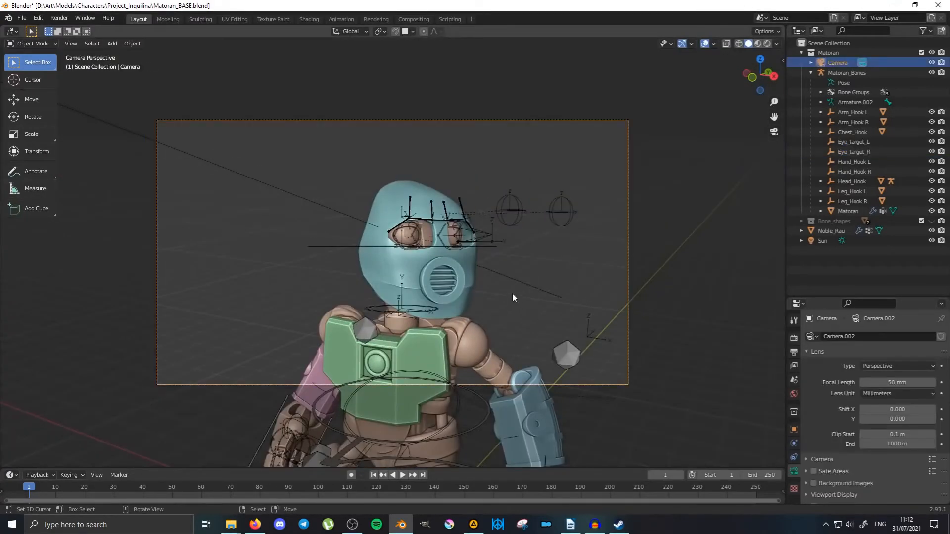
pyautogui.scroll(2, 437, 269)
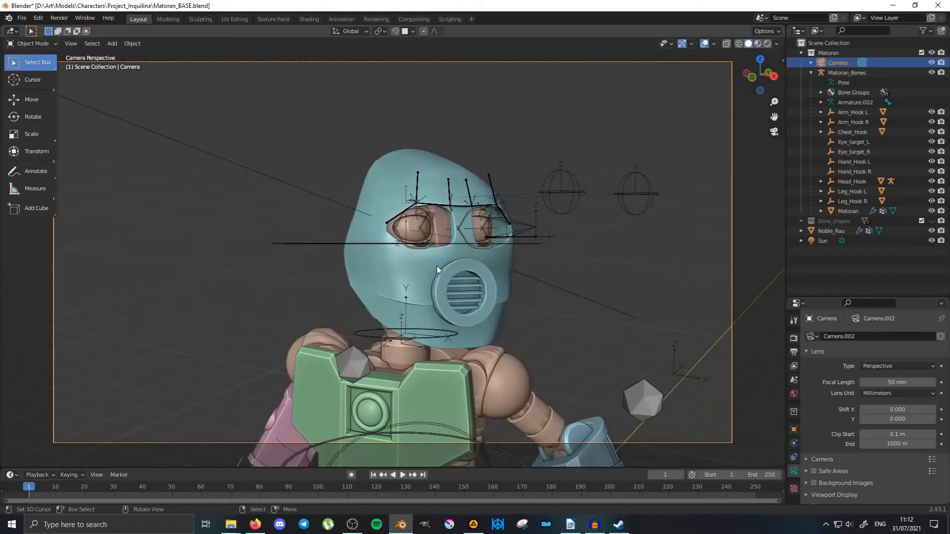
pyautogui.scroll(-1, 437, 270)
pyautogui.moveTo(547, 283); pyautogui.dragTo(500, 281, button='middle')
pyautogui.scroll(-4, 466, 278)
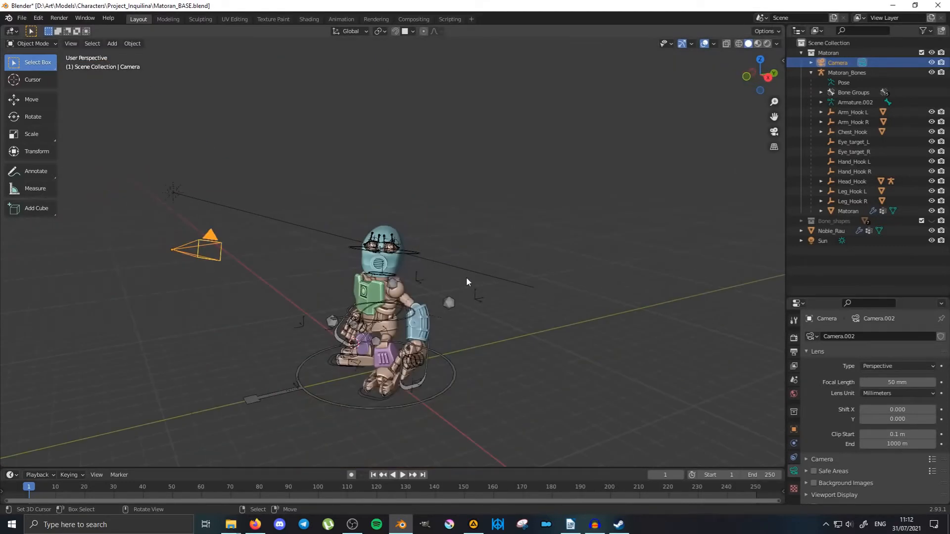
pyautogui.scroll(3, 337, 273)
pyautogui.moveTo(307, 252); pyautogui.dragTo(327, 250, button='middle')
pyautogui.press('KP_0')
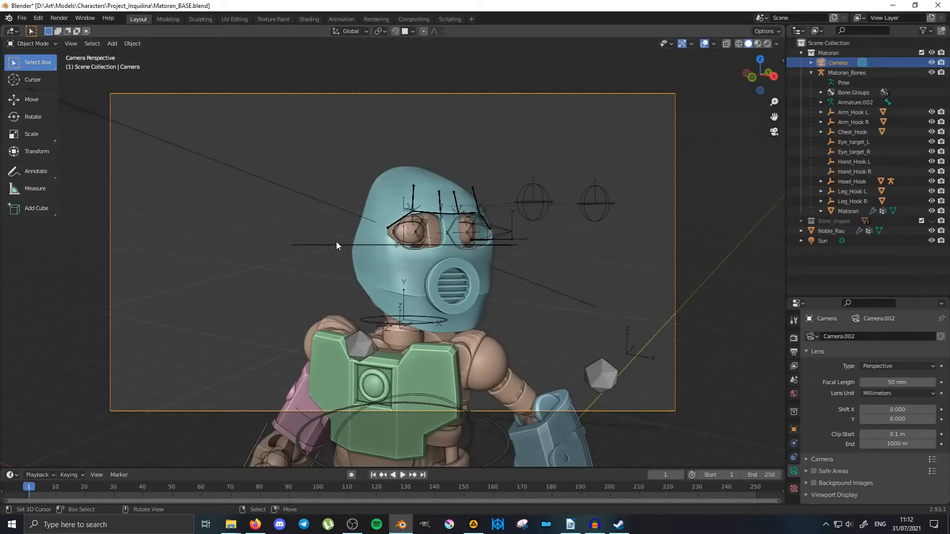
pyautogui.press('g')
pyautogui.press('Return')
pyautogui.press('r')
pyautogui.press('r')
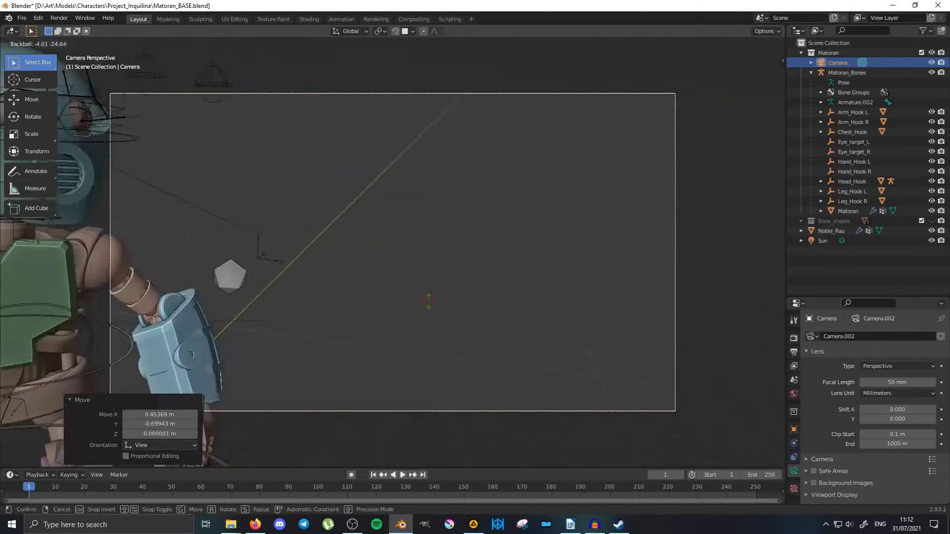
pyautogui.press('Escape')
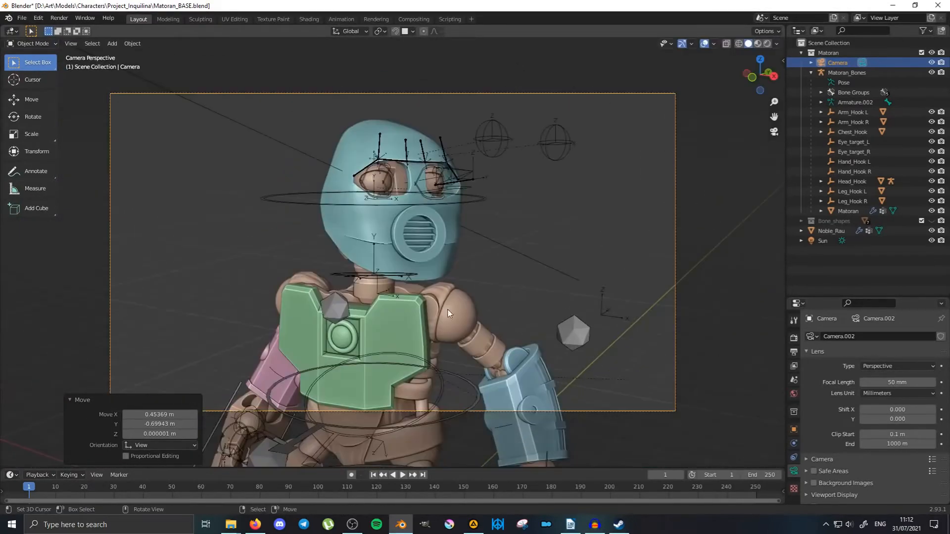
# Examine the whole pose from outside the camera and check its framing through the camera.
pyautogui.moveTo(497, 290); pyautogui.dragTo(456, 300, button='middle')
pyautogui.scroll(-3, 445, 303)
pyautogui.moveTo(400, 315); pyautogui.dragTo(451, 250, button='middle')
pyautogui.scroll(2, 411, 295)
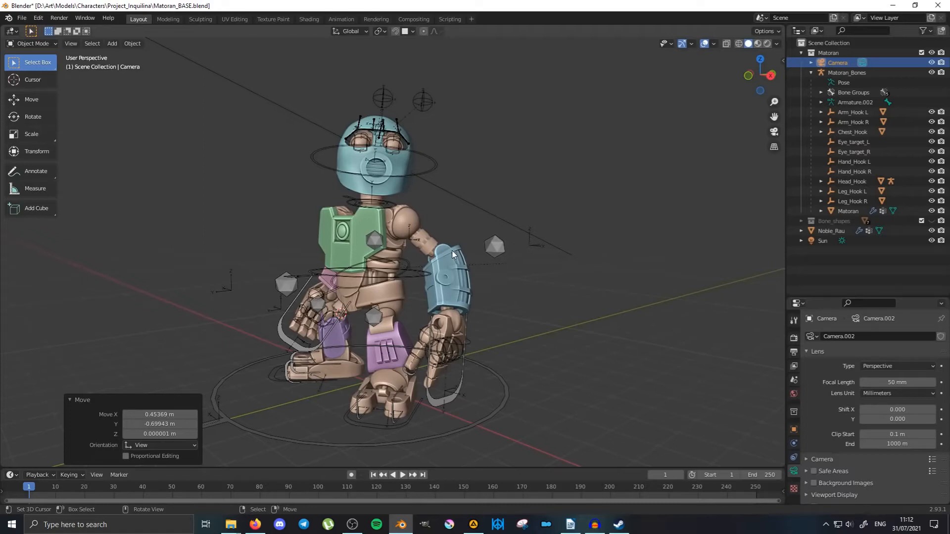
pyautogui.press('KP_0')
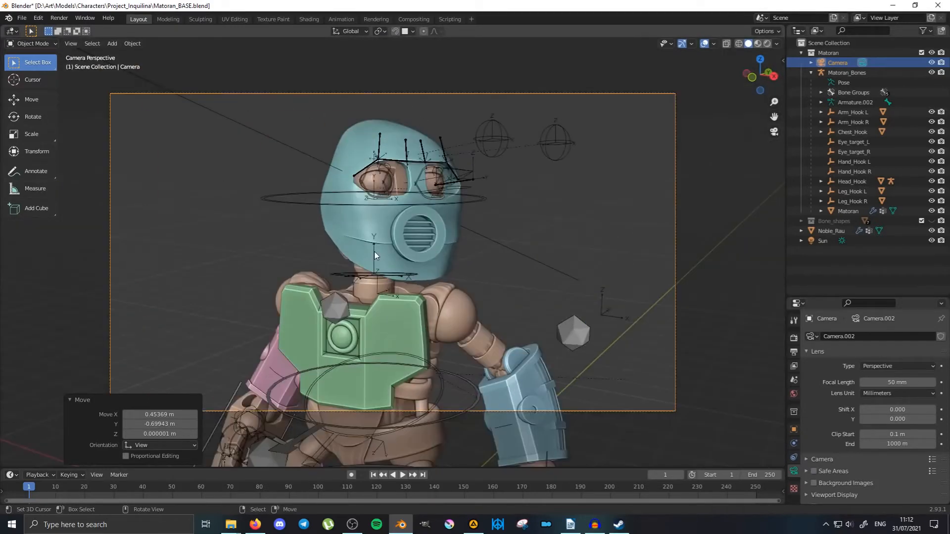
pyautogui.scroll(1, 374, 251)
pyautogui.scroll(-1, 374, 252)
pyautogui.scroll(1, 374, 251)
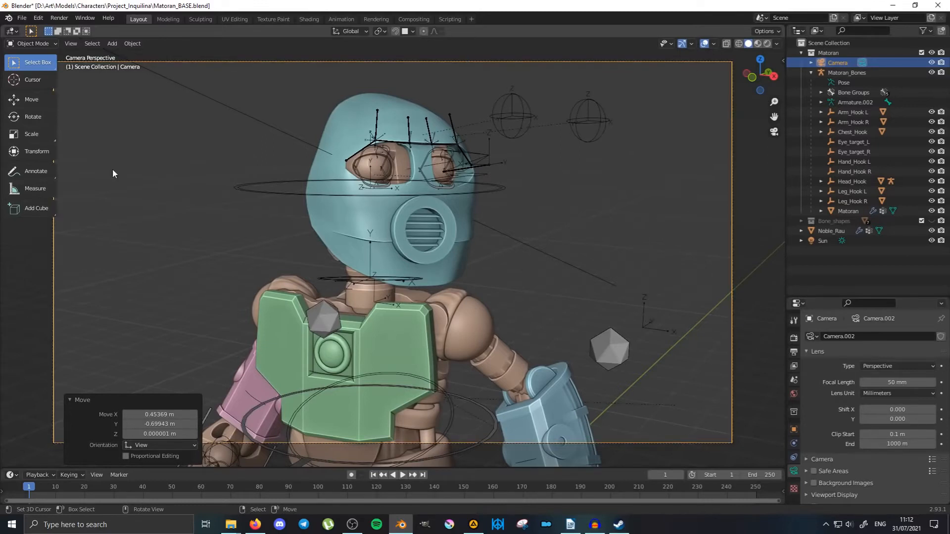
# Enable the Camera to View lock in the viewport's view settings, and hide the settings again.
pyautogui.click(782, 60)
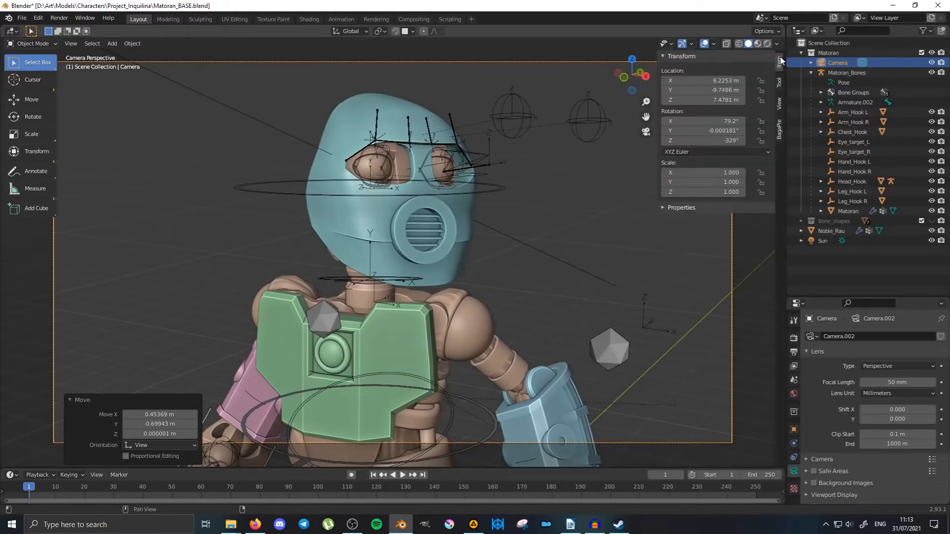
pyautogui.click(780, 106)
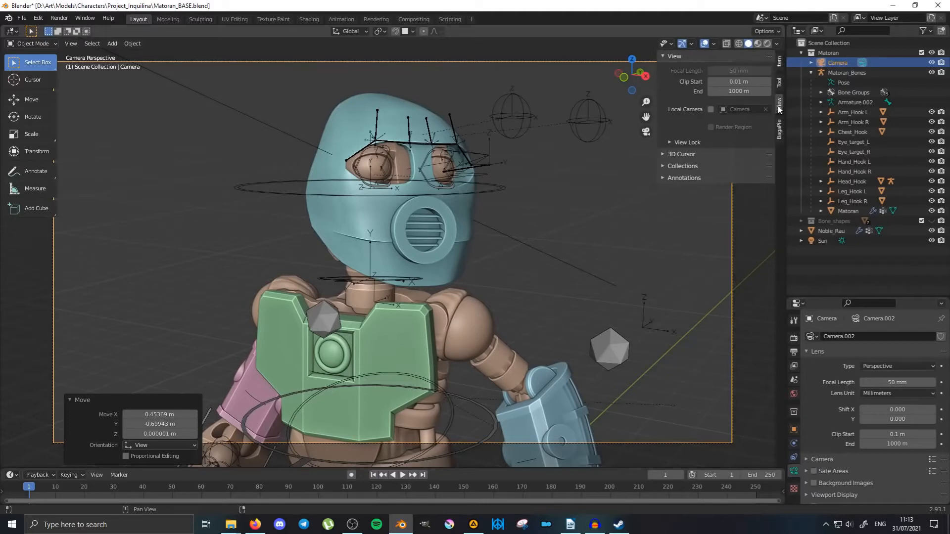
pyautogui.click(672, 143)
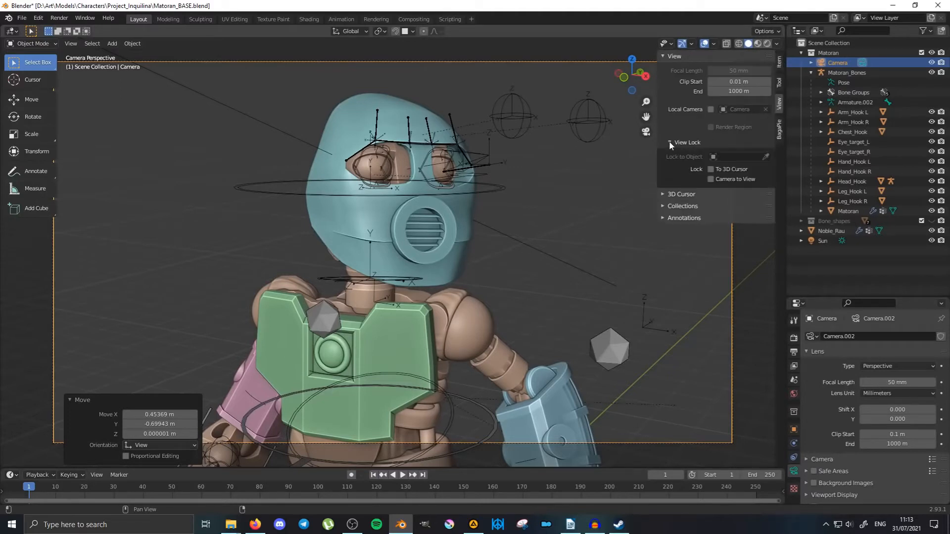
pyautogui.click(711, 180)
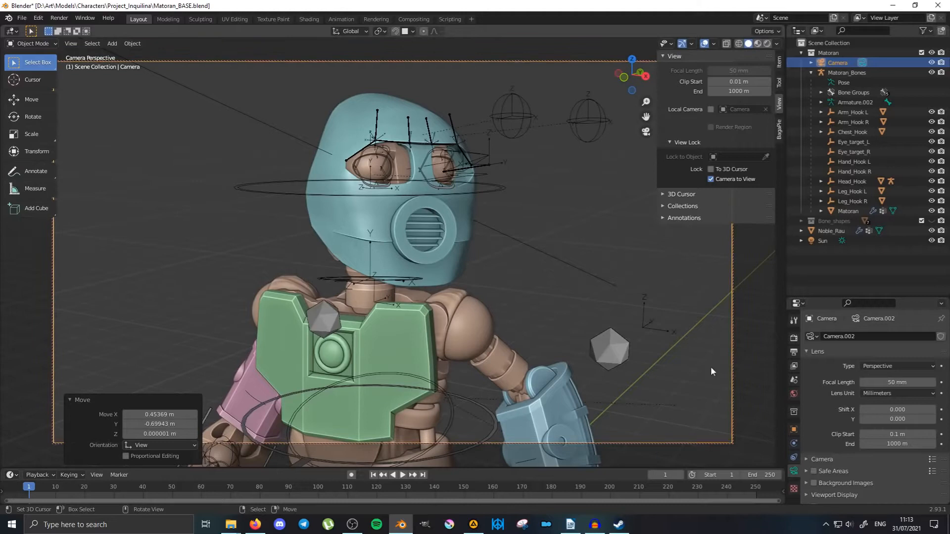
pyautogui.moveTo(657, 116); pyautogui.dragTo(790, 118)
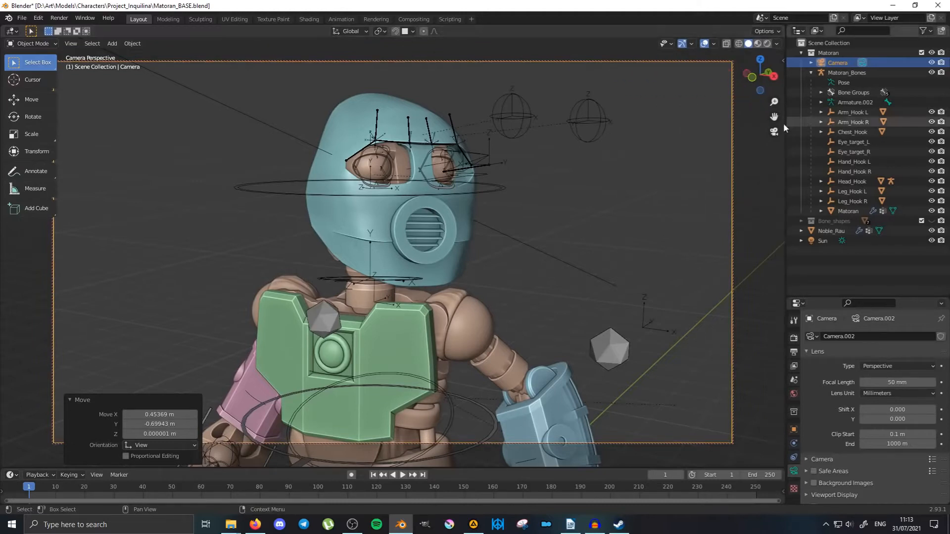
# Reframe the locked camera so the whole posed character fits inside the frame, seen from its front-left side.
pyautogui.scroll(-3, 468, 254)
pyautogui.scroll(-3, 468, 255)
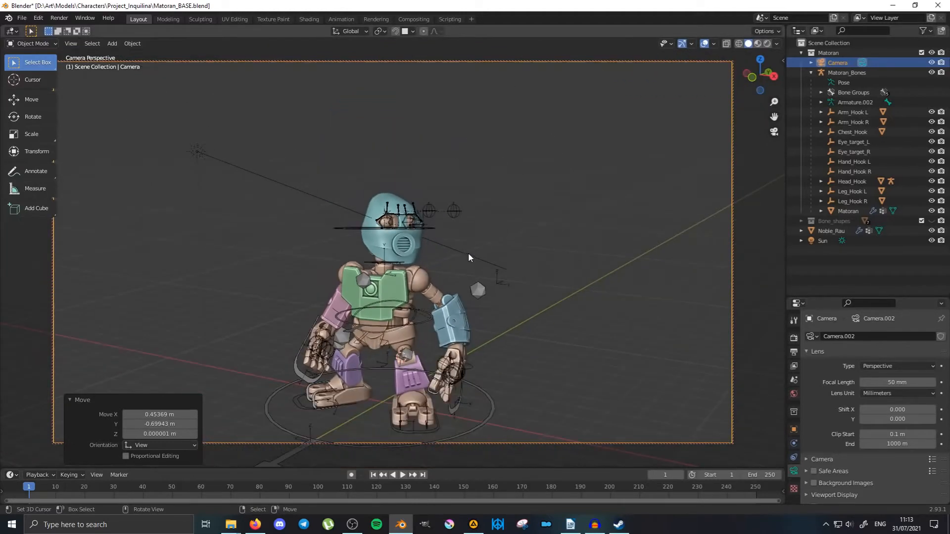
pyautogui.moveTo(469, 255); pyautogui.dragTo(456, 265, button='middle')
pyautogui.keyDown('shift'); pyautogui.moveTo(464, 316); pyautogui.dragTo(496, 220, button='middle'); pyautogui.keyUp('shift')
pyautogui.scroll(5, 497, 224)
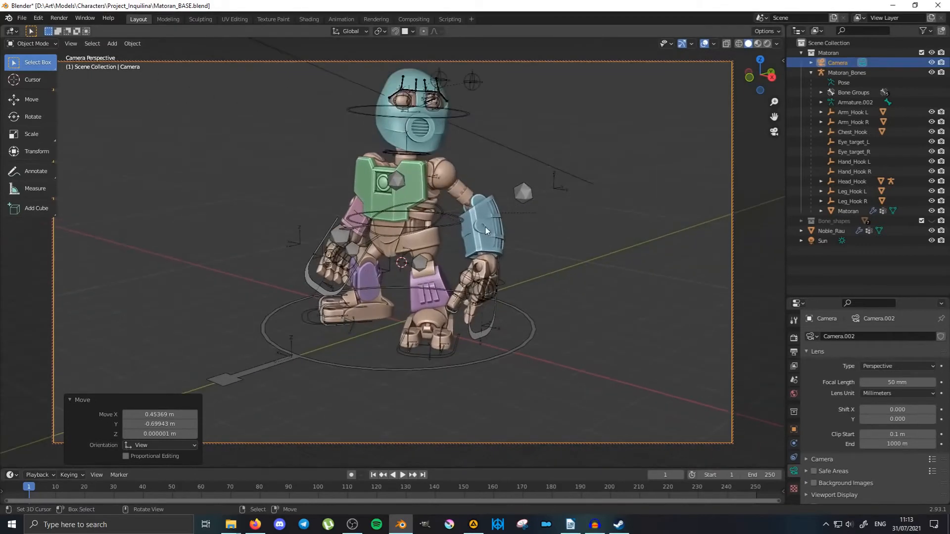
pyautogui.moveTo(503, 257); pyautogui.dragTo(507, 235, button='middle')
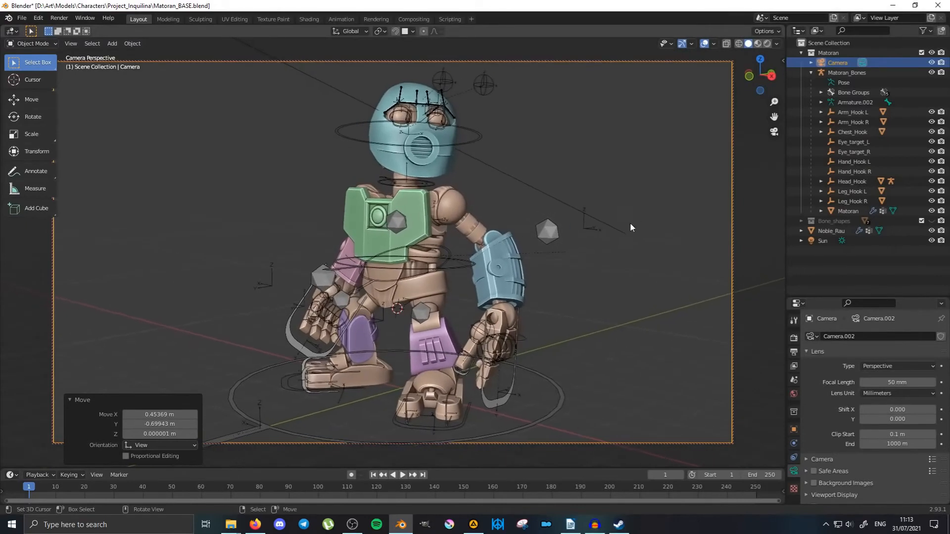
# Disable the Camera to View lock, hide the view settings, and check that the view orbits independently of the camera.
pyautogui.click(781, 61)
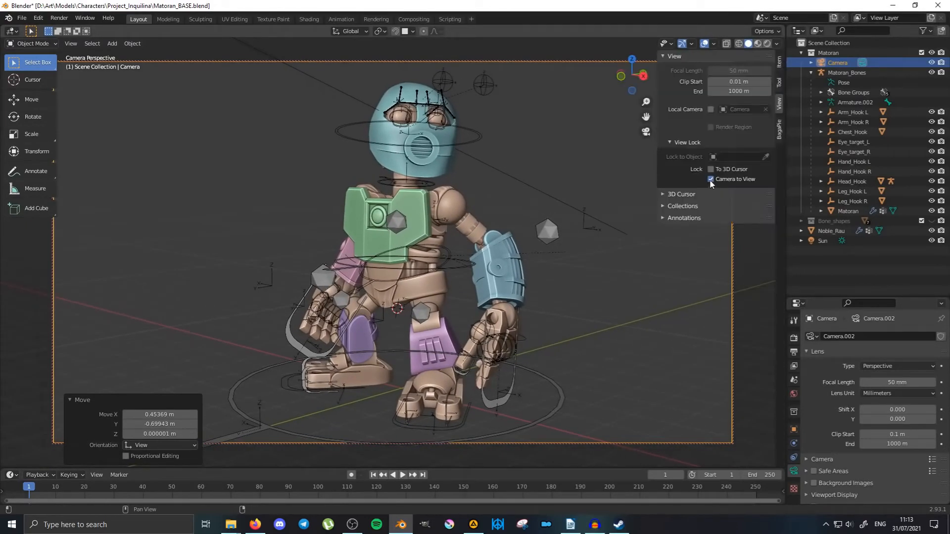
pyautogui.press('n')
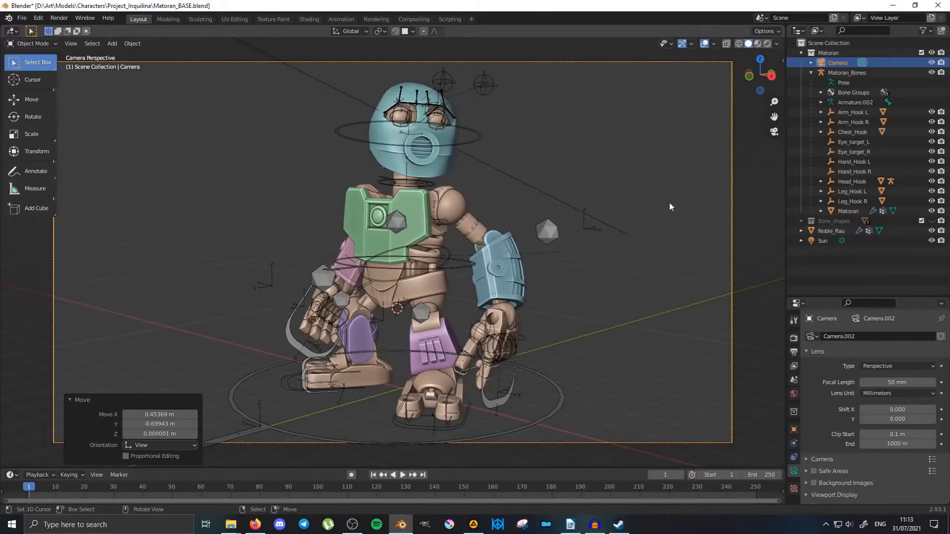
pyautogui.moveTo(598, 206); pyautogui.dragTo(476, 186, button='middle')
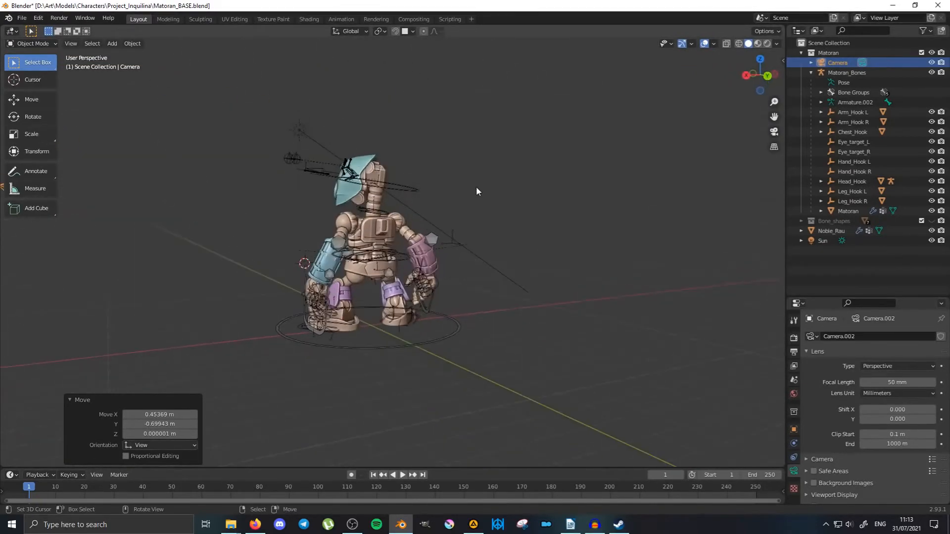
pyautogui.moveTo(277, 194); pyautogui.dragTo(415, 184, button='middle')
pyautogui.press('KP_0')
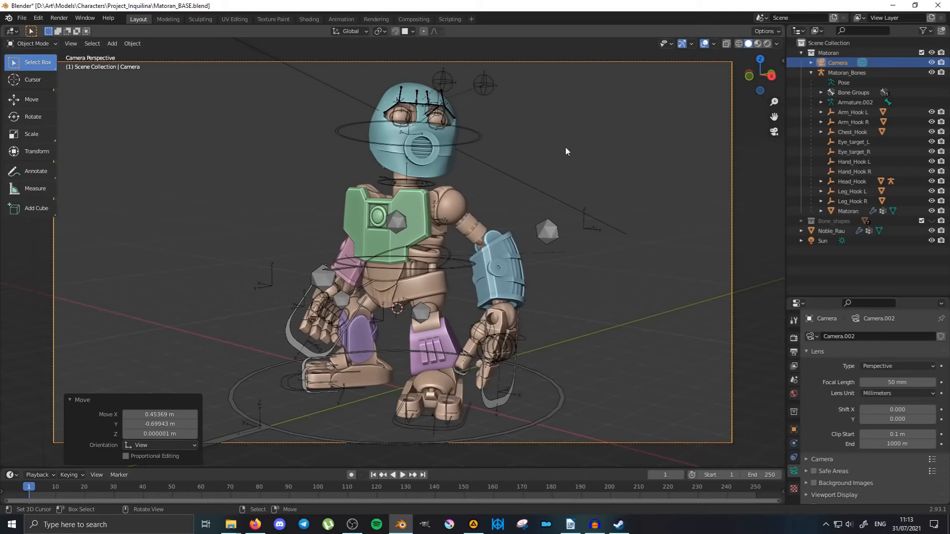
# Hide the Matoran_Bones armature and display the posed character through the camera in rendered shading.
pyautogui.moveTo(566, 151); pyautogui.dragTo(381, 207, button='middle')
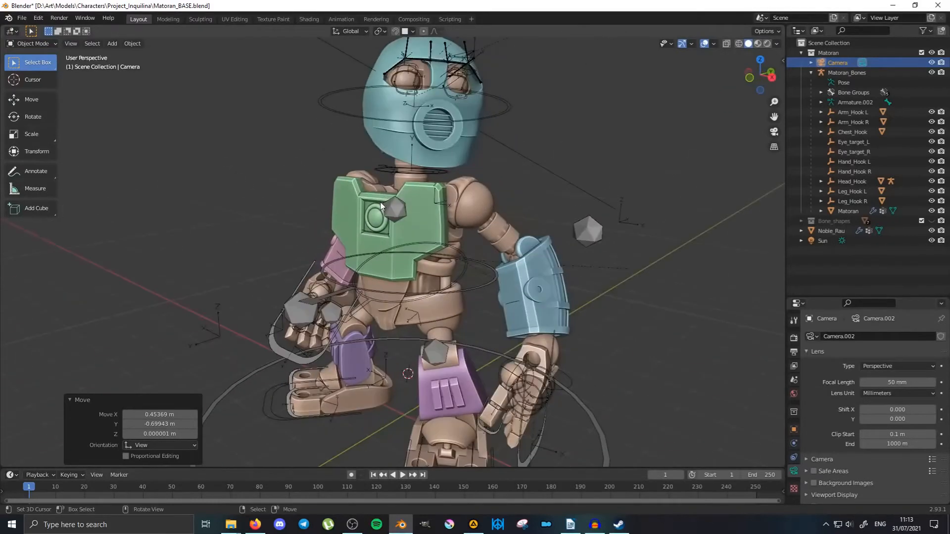
pyautogui.scroll(-5, 420, 218)
pyautogui.scroll(3, 462, 250)
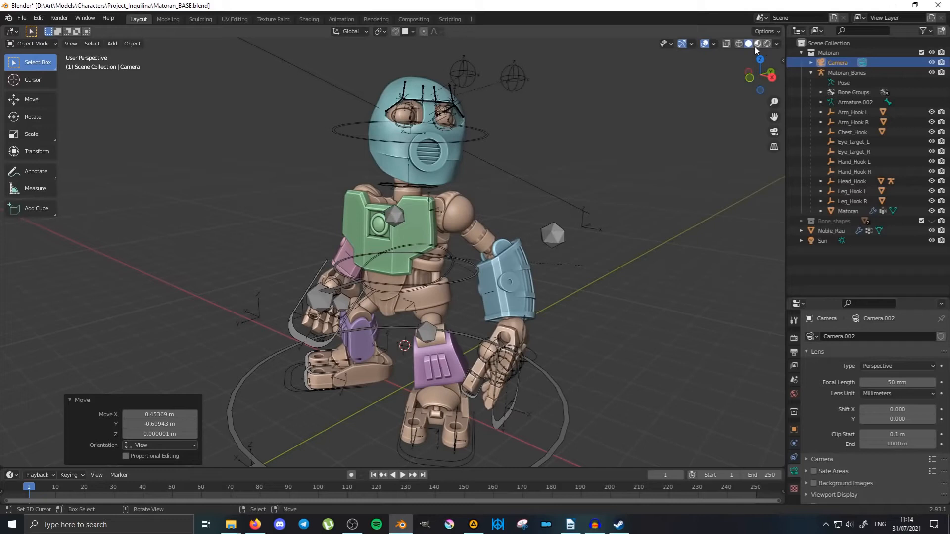
pyautogui.press('KP_0')
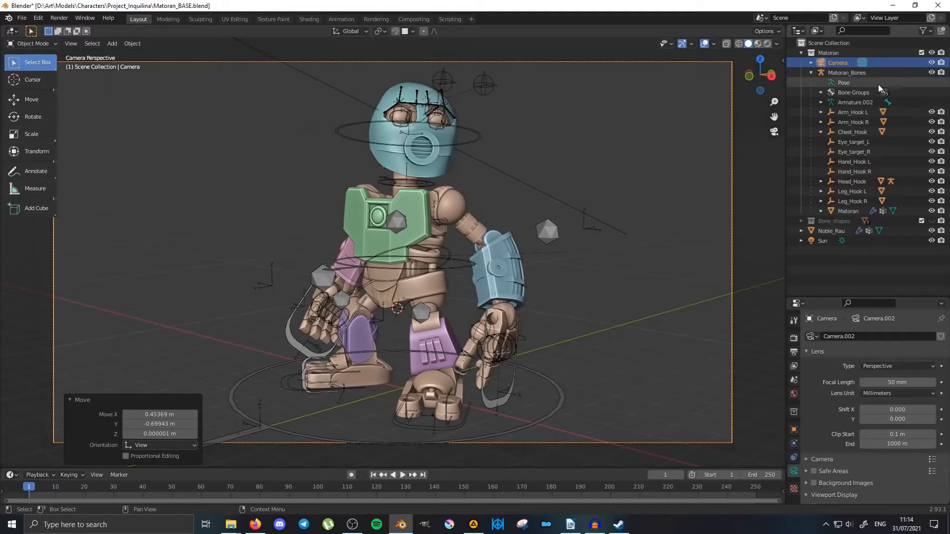
pyautogui.click(932, 72)
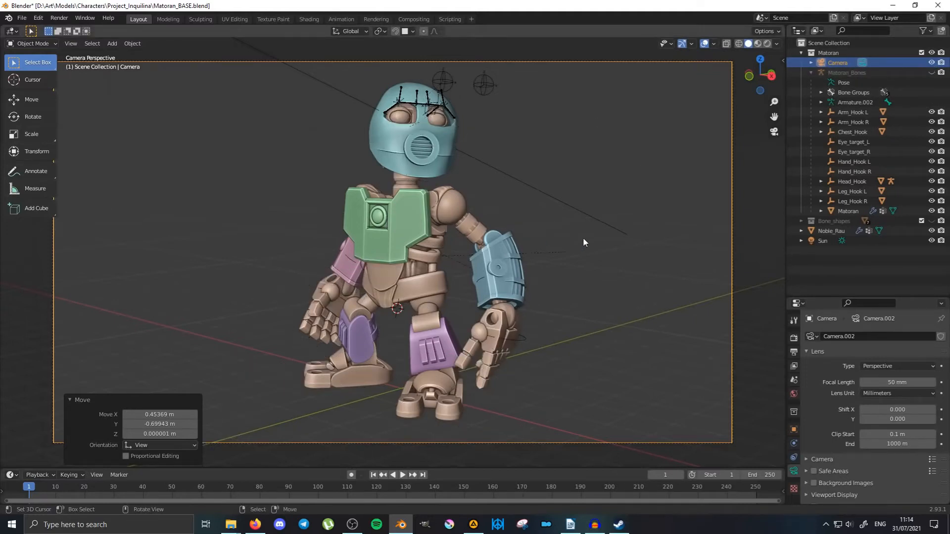
pyautogui.click(767, 44)
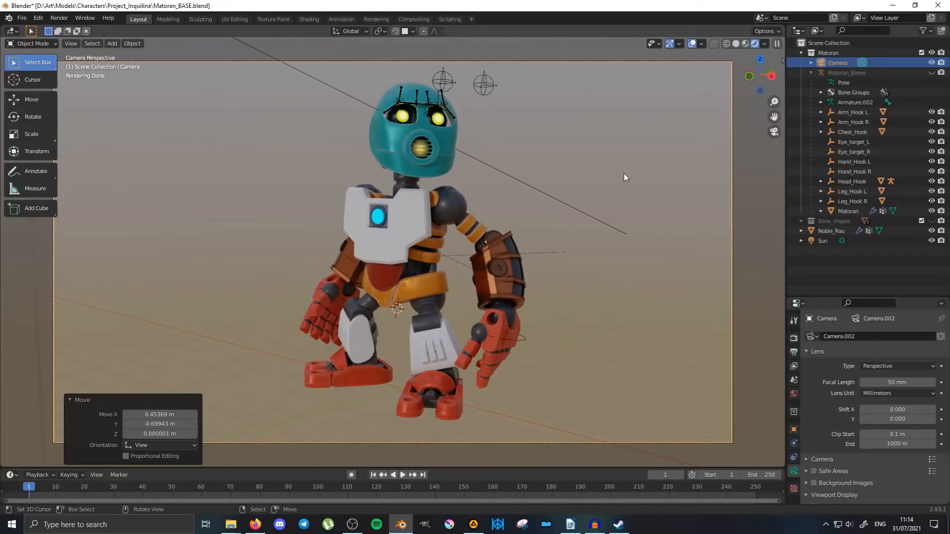
# Examine the rendered torso, arm and whole character from outside the camera, and return to the camera view.
pyautogui.moveTo(364, 236); pyautogui.dragTo(403, 260, button='middle')
pyautogui.scroll(5, 402, 259)
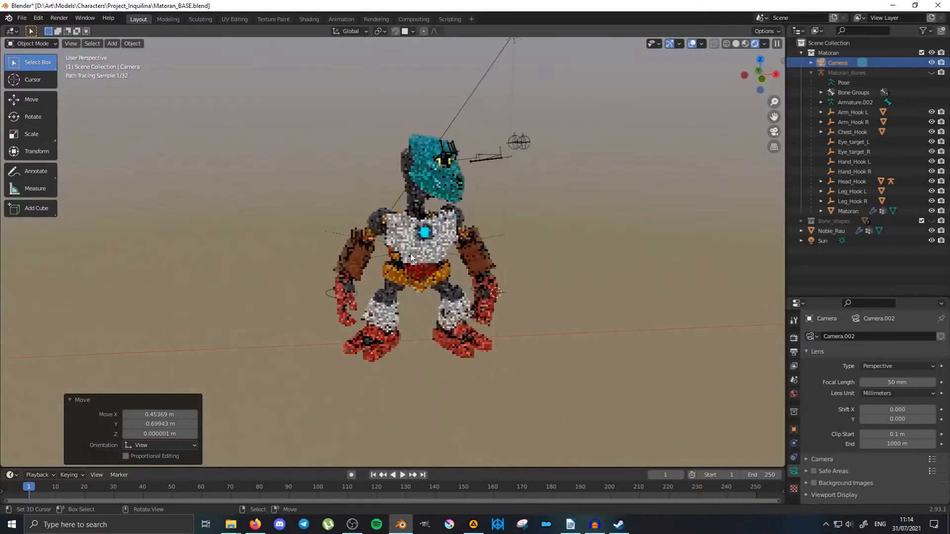
pyautogui.scroll(8, 398, 258)
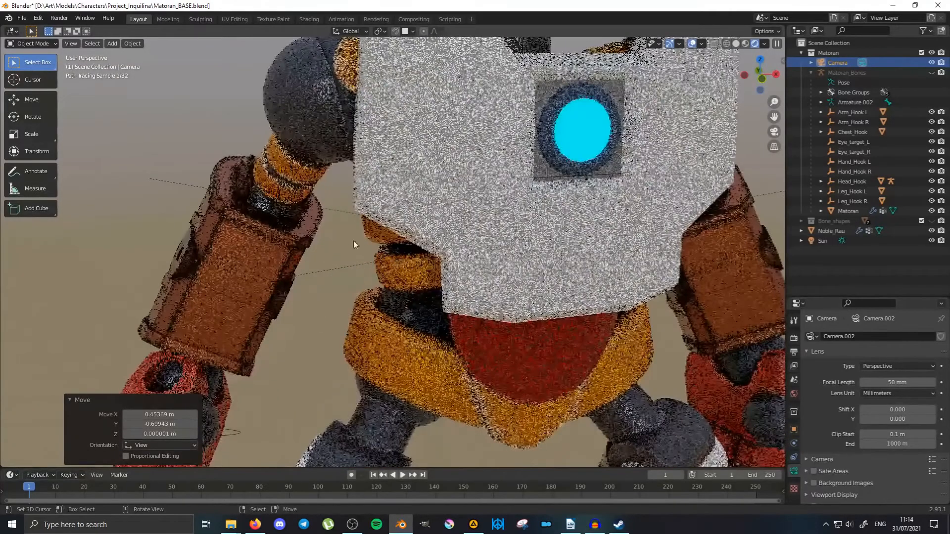
pyautogui.moveTo(297, 127)
pyautogui.mouseDown(button='middle')
pyautogui.moveTo(335, 138)
pyautogui.moveTo(346, 166)
pyautogui.mouseUp(button='middle')
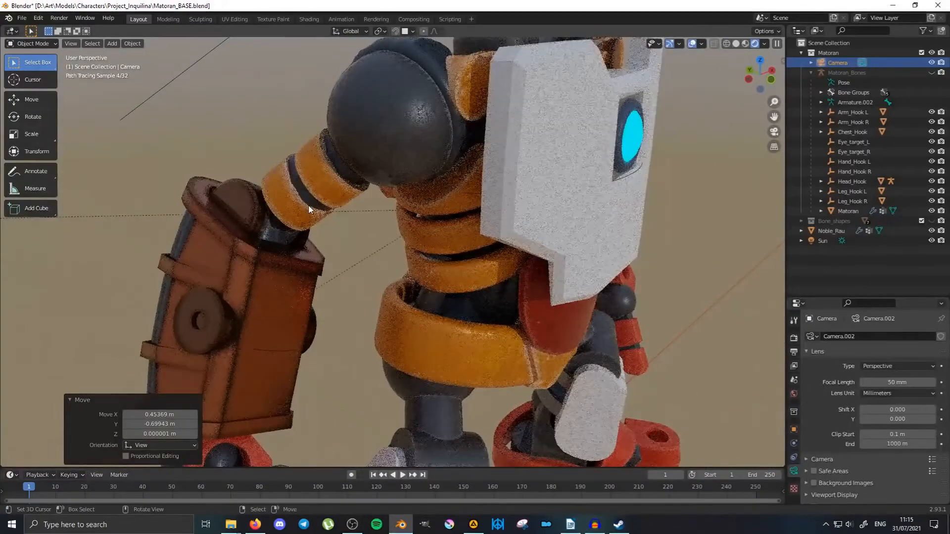
pyautogui.moveTo(316, 207)
pyautogui.mouseDown(button='middle')
pyautogui.moveTo(614, 266)
pyautogui.moveTo(489, 256)
pyautogui.mouseUp(button='middle')
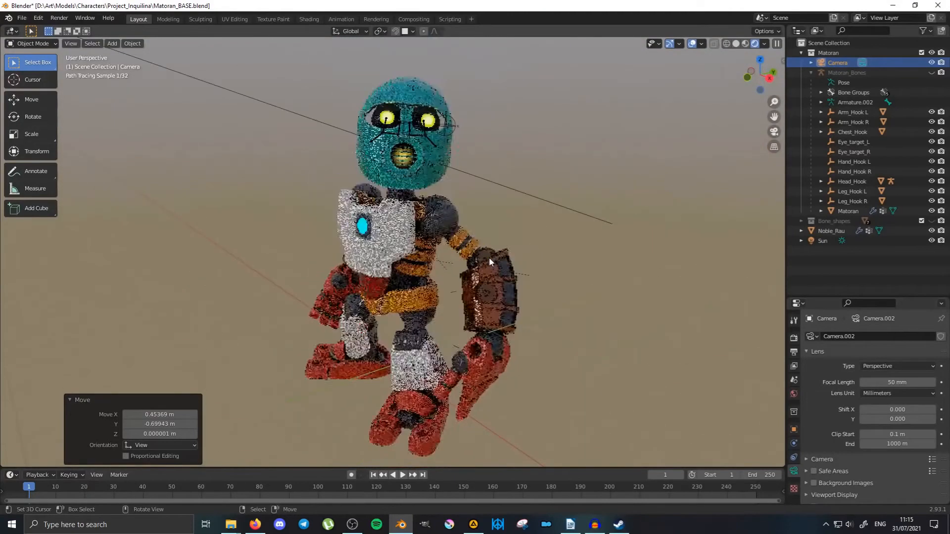
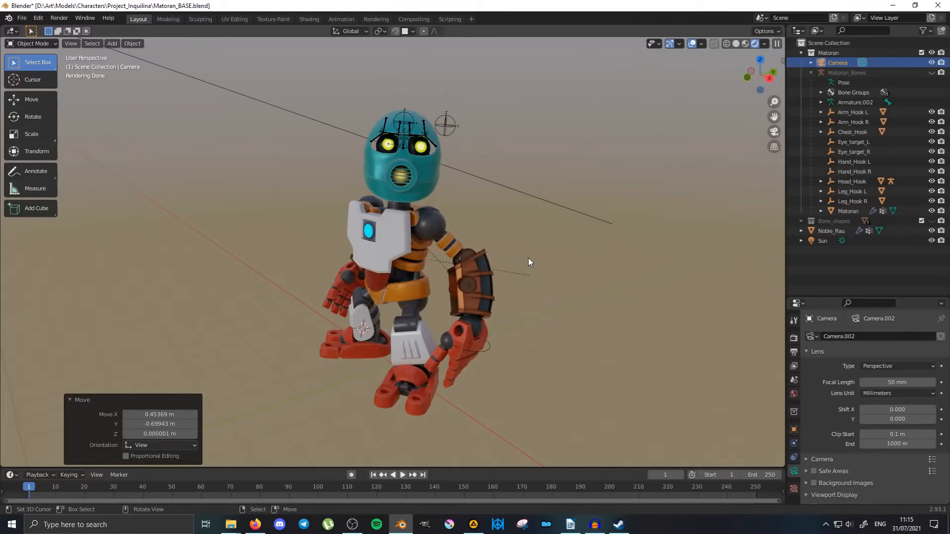
pyautogui.press('KP_0')
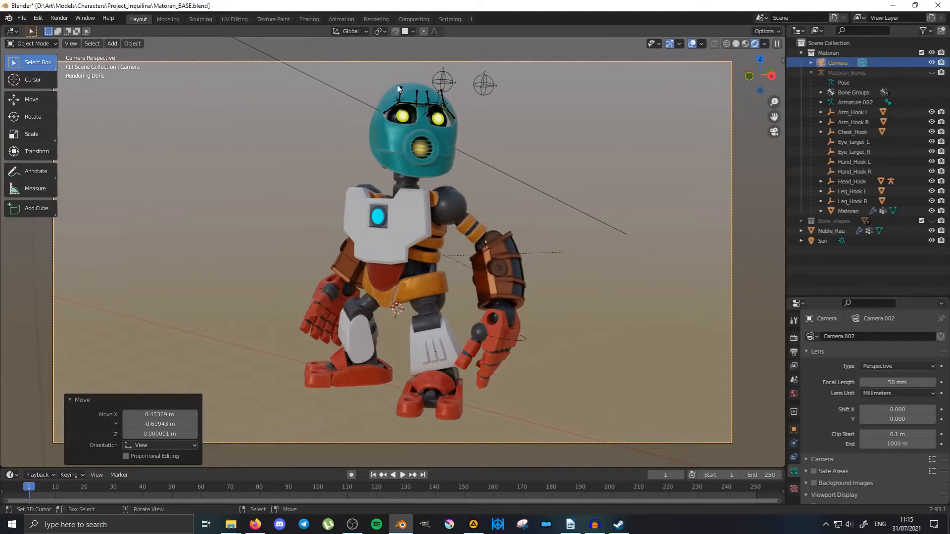
# Open the Shading workspace and show the character's head and upper body there in rendered shading.
pyautogui.click(312, 21)
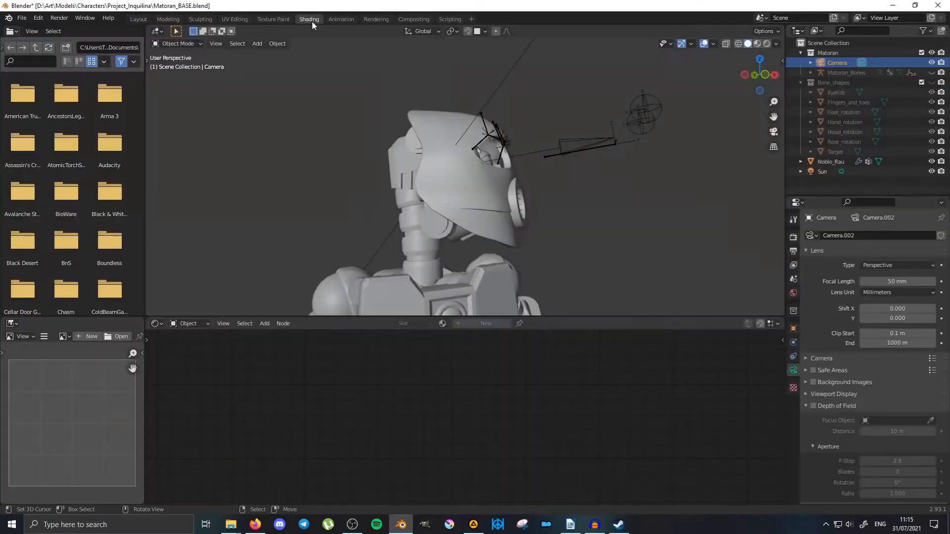
pyautogui.moveTo(475, 187); pyautogui.dragTo(408, 134, button='middle')
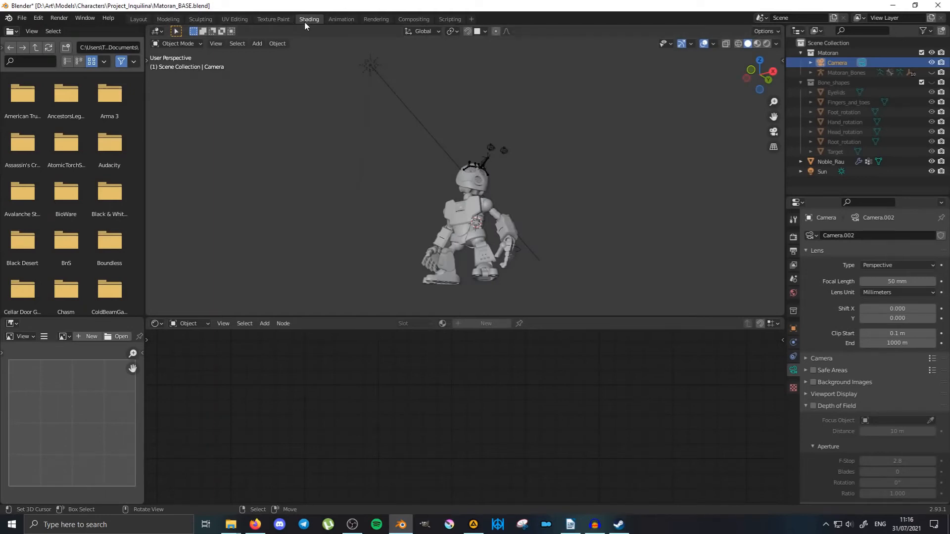
pyautogui.moveTo(470, 174); pyautogui.dragTo(459, 199, button='middle')
pyautogui.scroll(4, 495, 211)
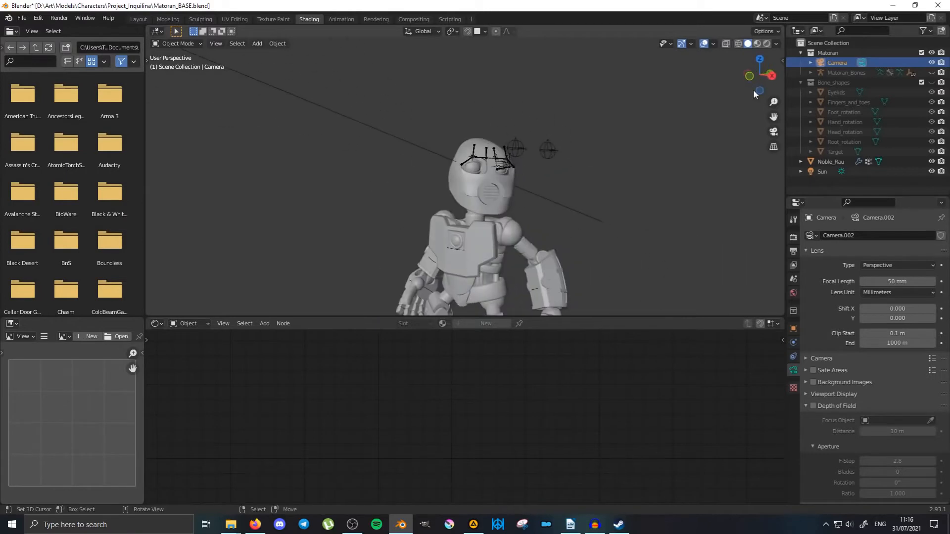
pyautogui.click(766, 44)
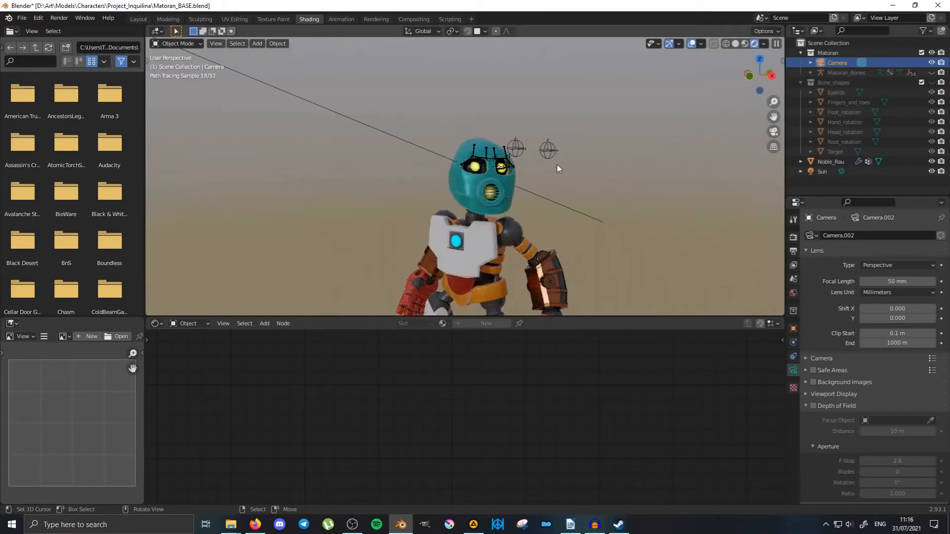
pyautogui.moveTo(557, 165)
pyautogui.mouseDown(button='middle')
pyautogui.moveTo(451, 179)
pyautogui.moveTo(551, 184)
pyautogui.moveTo(487, 178)
pyautogui.moveTo(559, 174)
pyautogui.mouseUp(button='middle')
pyautogui.scroll(4, 451, 179)
pyautogui.moveTo(428, 124)
pyautogui.mouseDown(button='middle')
pyautogui.moveTo(458, 138)
pyautogui.moveTo(458, 151)
pyautogui.mouseUp(button='middle')
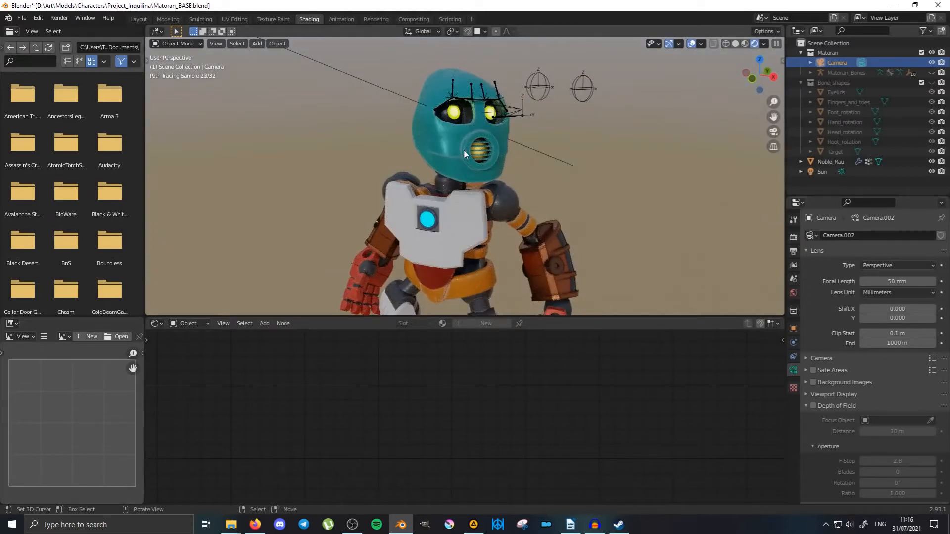
# Compare the scene in Material Preview and rendered shading from several angles, finishing in rendered shading.
pyautogui.click(745, 44)
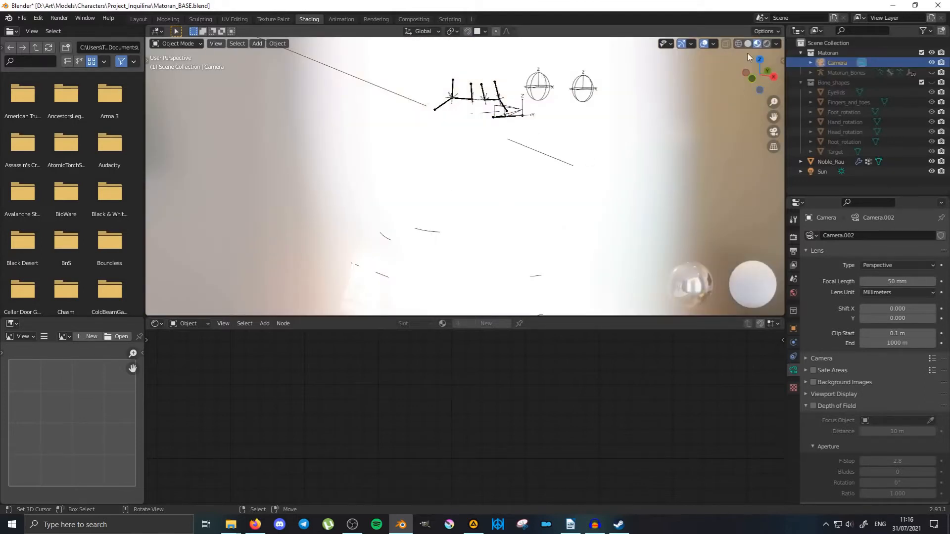
pyautogui.moveTo(391, 210); pyautogui.dragTo(536, 178, button='middle')
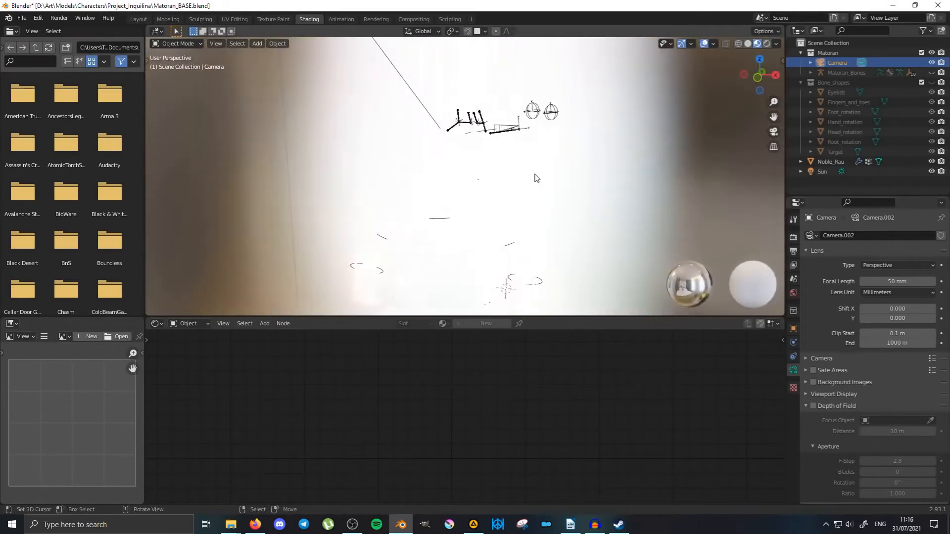
pyautogui.click(766, 43)
pyautogui.scroll(5, 387, 216)
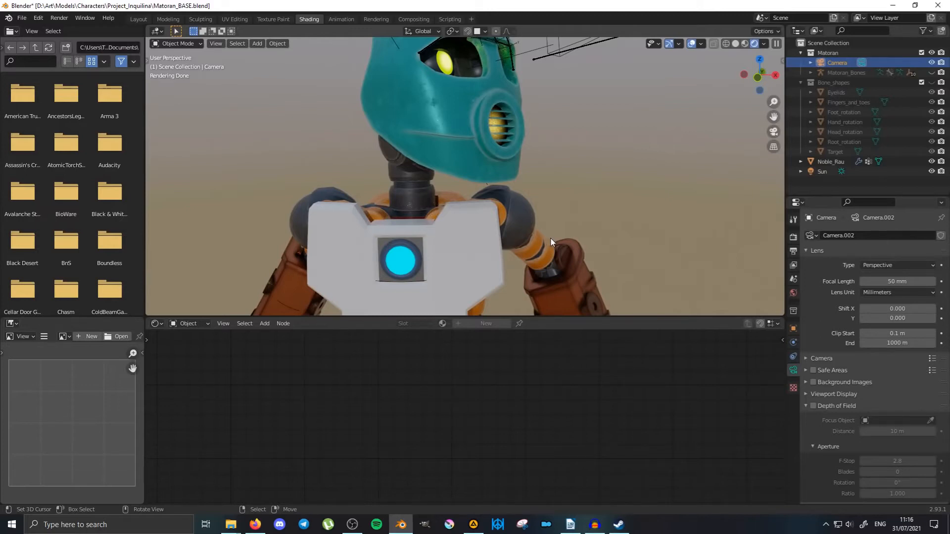
pyautogui.scroll(-2, 550, 240)
pyautogui.moveTo(551, 236)
pyautogui.mouseDown(button='middle')
pyautogui.moveTo(358, 185)
pyautogui.moveTo(401, 183)
pyautogui.mouseUp(button='middle')
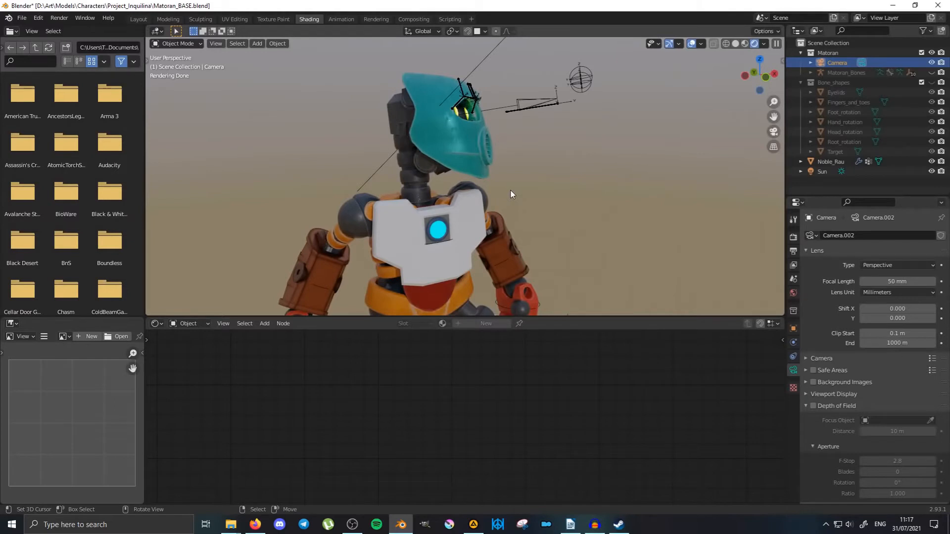
pyautogui.click(746, 44)
pyautogui.moveTo(704, 81)
pyautogui.mouseDown(button='middle')
pyautogui.moveTo(547, 157)
pyautogui.moveTo(524, 185)
pyautogui.moveTo(430, 170)
pyautogui.moveTo(388, 195)
pyautogui.moveTo(529, 164)
pyautogui.mouseUp(button='middle')
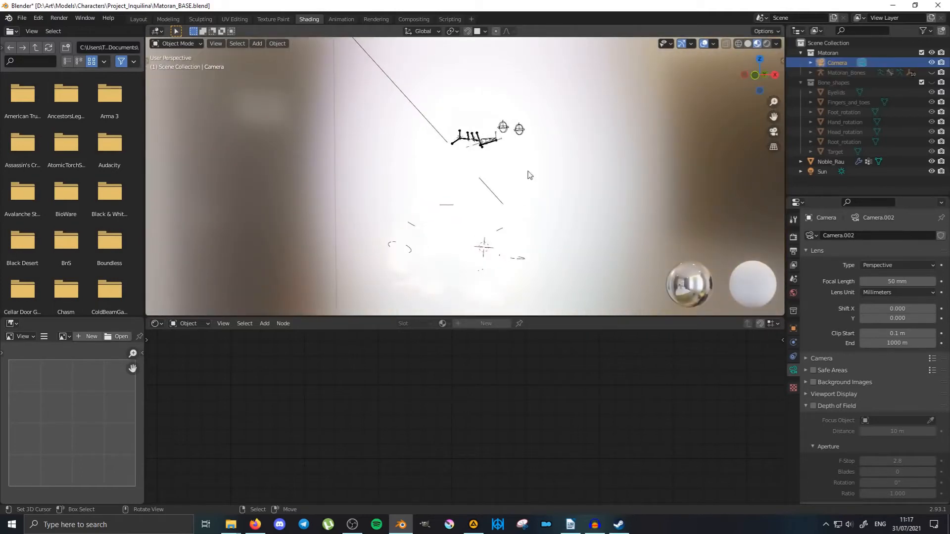
pyautogui.moveTo(400, 172)
pyautogui.mouseDown(button='middle')
pyautogui.moveTo(479, 203)
pyautogui.moveTo(355, 174)
pyautogui.moveTo(369, 144)
pyautogui.moveTo(404, 212)
pyautogui.moveTo(449, 202)
pyautogui.mouseUp(button='middle')
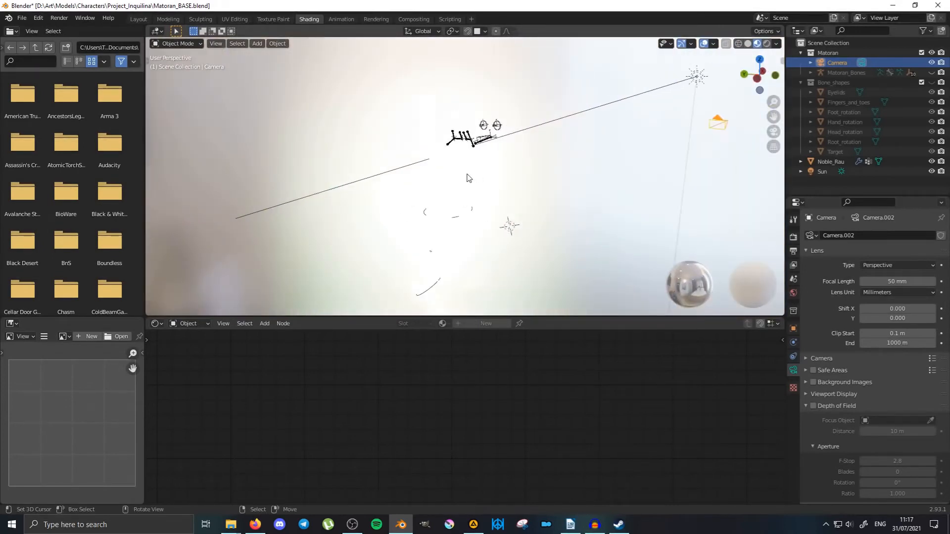
pyautogui.moveTo(557, 165); pyautogui.dragTo(436, 187, button='middle')
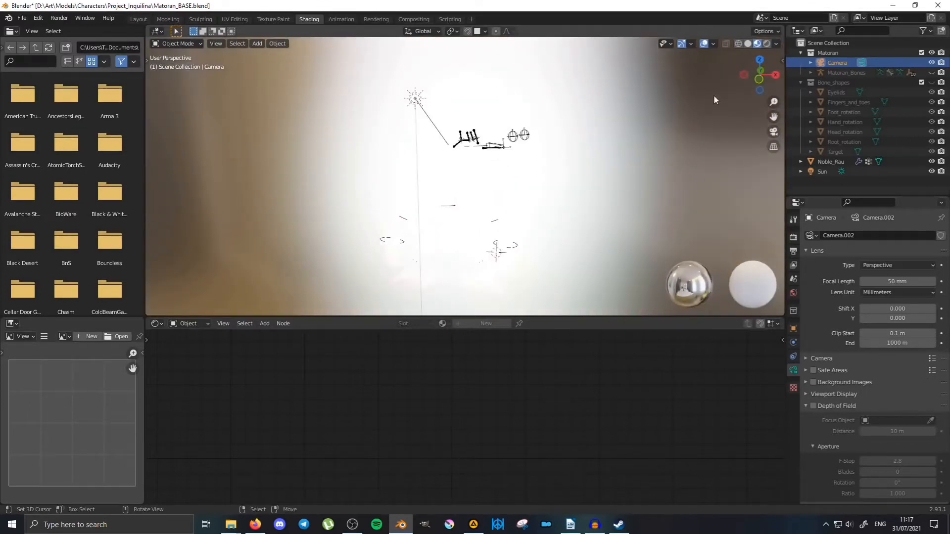
pyautogui.click(769, 45)
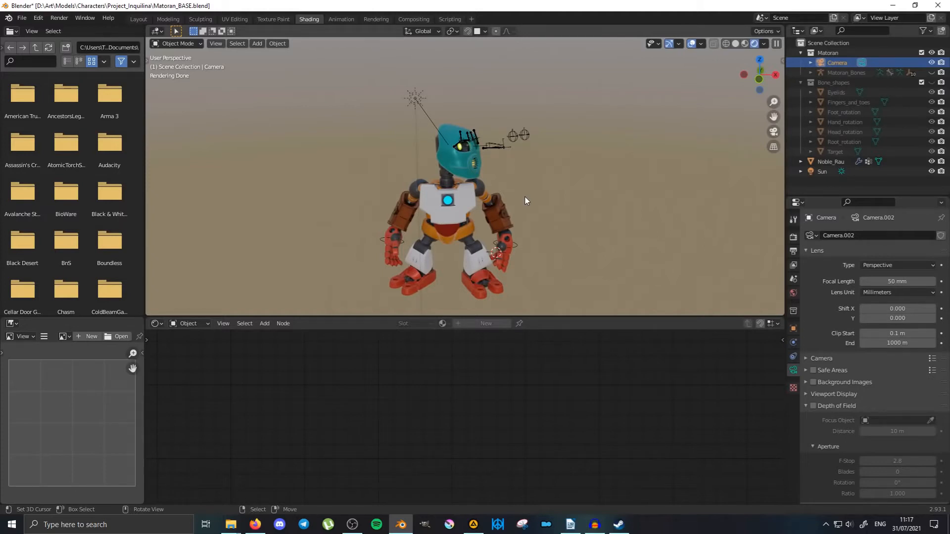
# Select the Matoran body mesh to bring up the nodes of its Metal material.
pyautogui.moveTo(526, 199)
pyautogui.mouseDown(button='middle')
pyautogui.moveTo(500, 217)
pyautogui.moveTo(515, 238)
pyautogui.moveTo(455, 213)
pyautogui.mouseUp(button='middle')
pyautogui.scroll(5, 455, 213)
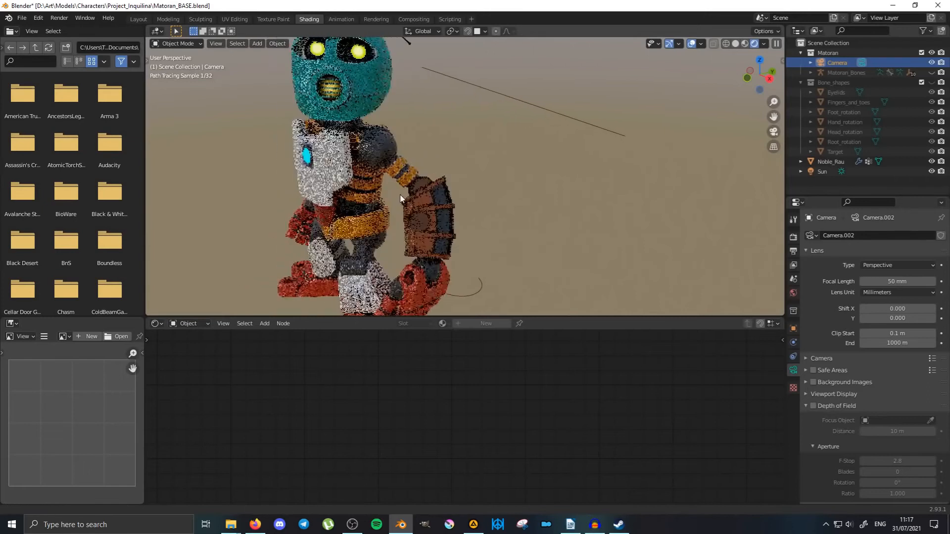
pyautogui.scroll(2, 399, 195)
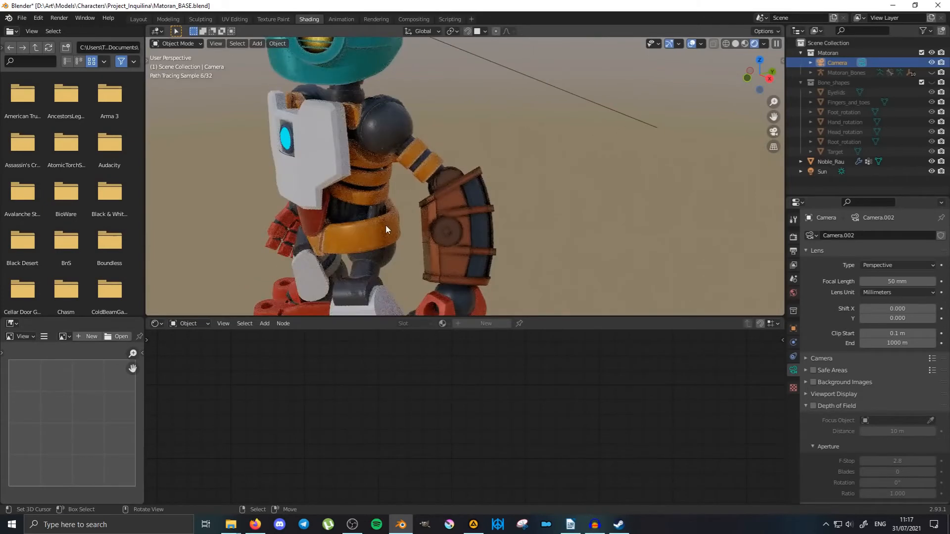
pyautogui.moveTo(362, 217); pyautogui.dragTo(349, 200, button='middle')
pyautogui.click(347, 234)
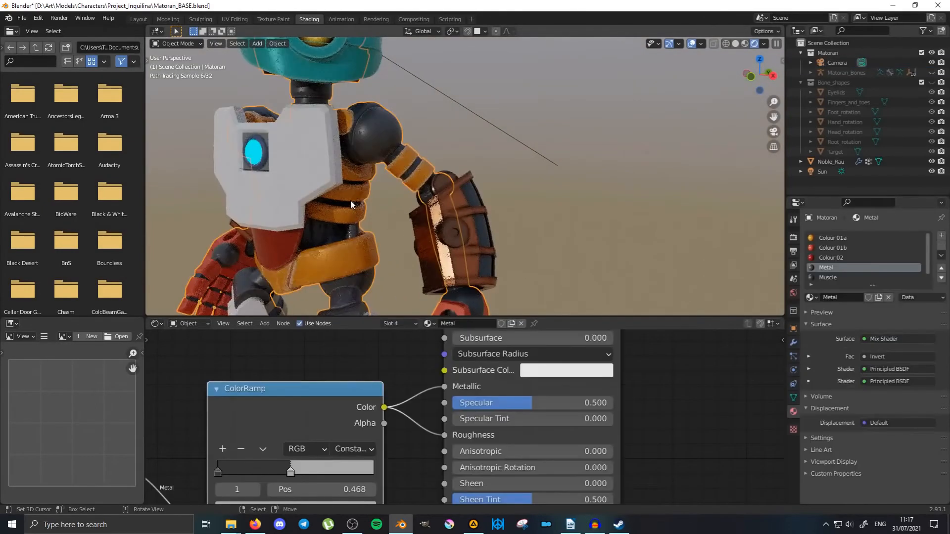
pyautogui.moveTo(348, 234); pyautogui.dragTo(434, 176, button='middle')
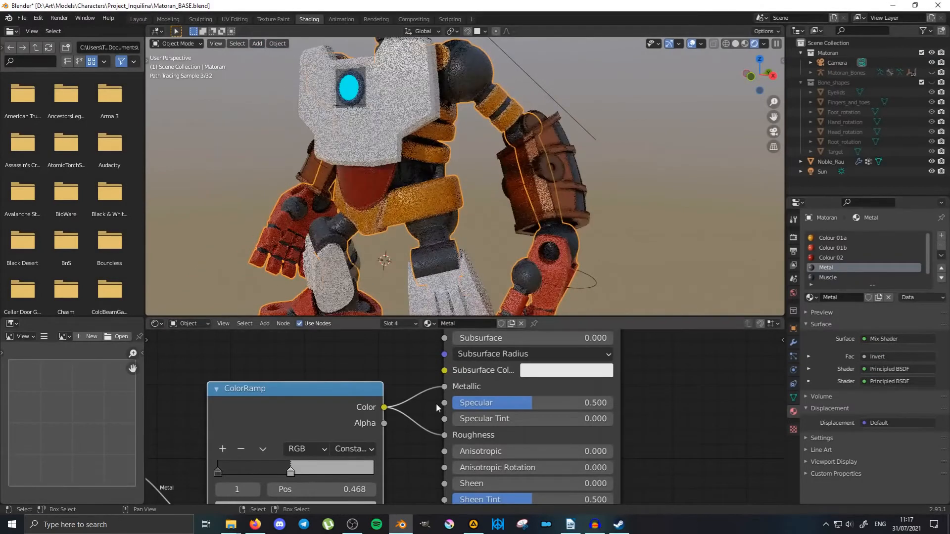
# Bring the Metal material's node tree into view, and enlarge the node editor and the list of material slots.
pyautogui.scroll(-2, 434, 405)
pyautogui.scroll(-8, 433, 407)
pyautogui.moveTo(544, 400); pyautogui.dragTo(497, 429, button='middle')
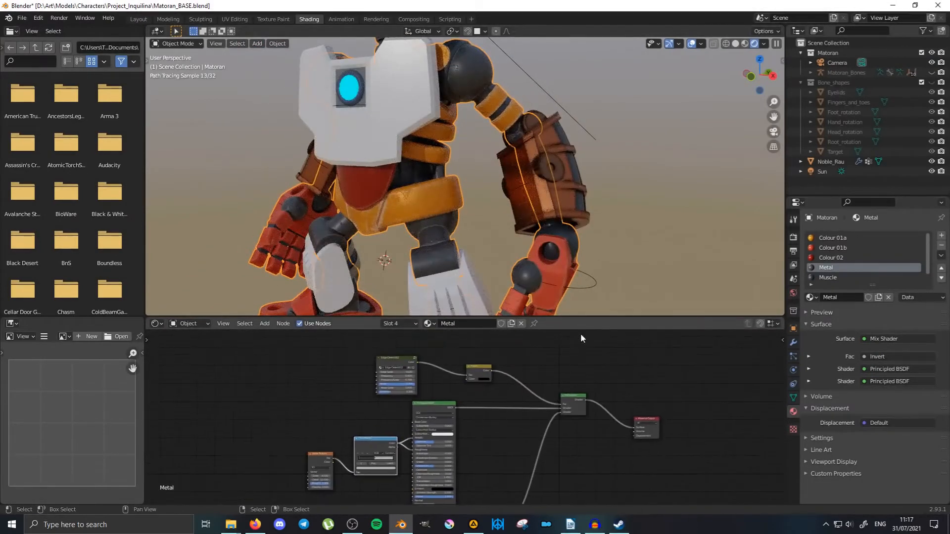
pyautogui.moveTo(586, 316); pyautogui.dragTo(586, 240)
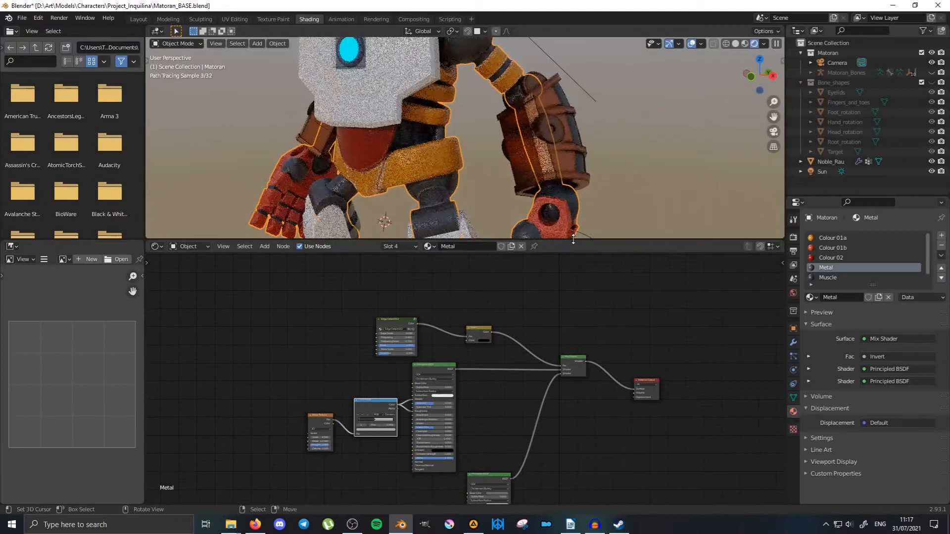
pyautogui.moveTo(872, 285); pyautogui.dragTo(873, 334)
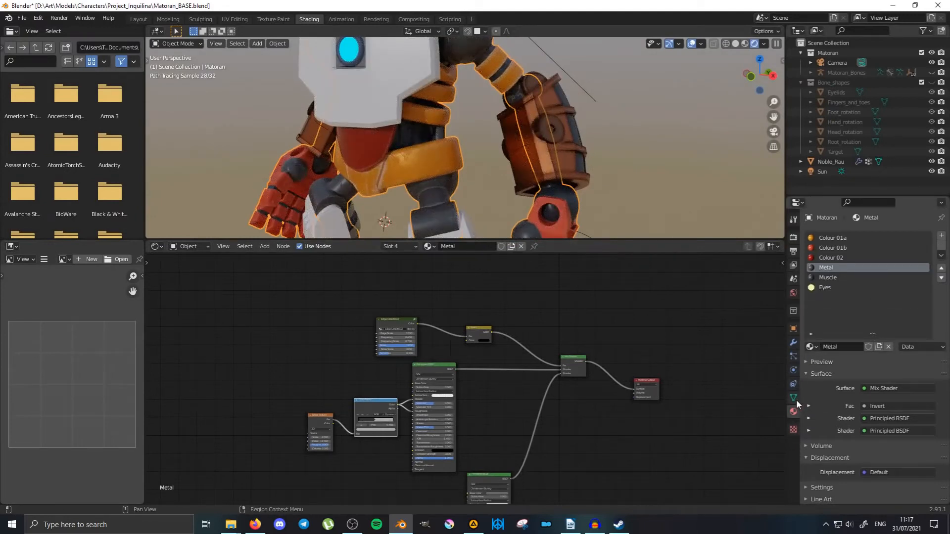
# Compare the node trees of the Colour 01b, Colour 02, Colour 01a and Metal slots, finishing with the Metal parts on the character.
pyautogui.click(839, 249)
pyautogui.click(843, 257)
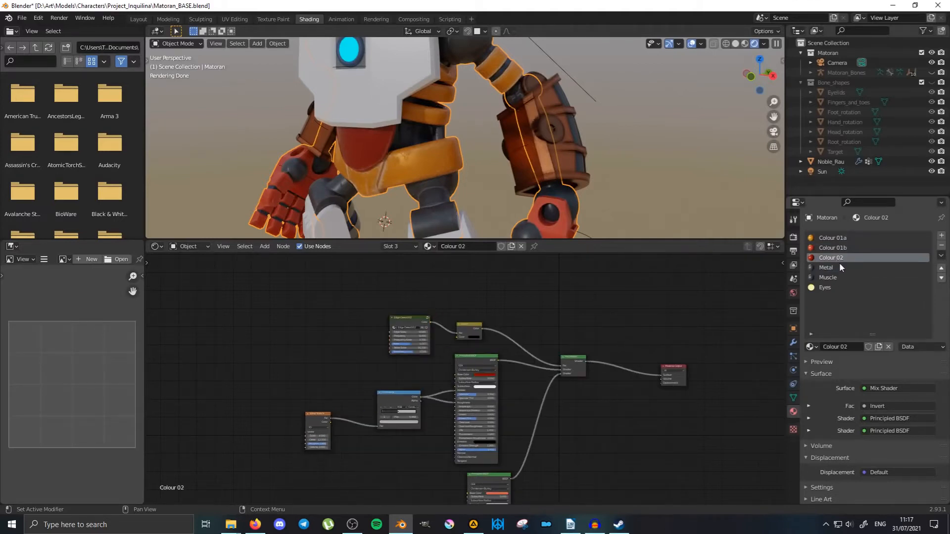
pyautogui.click(841, 249)
pyautogui.click(842, 239)
pyautogui.click(839, 250)
pyautogui.click(837, 259)
pyautogui.click(841, 268)
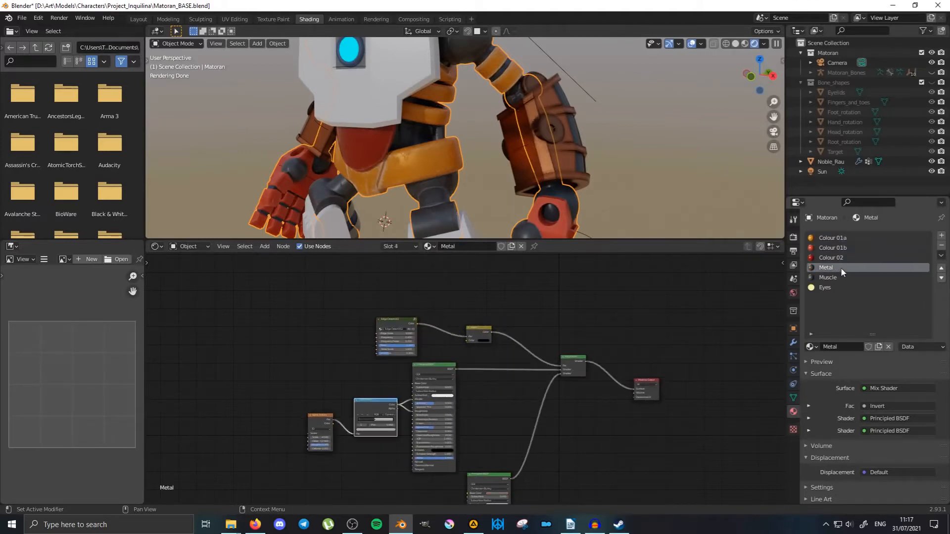
pyautogui.moveTo(584, 195); pyautogui.dragTo(520, 201, button='middle')
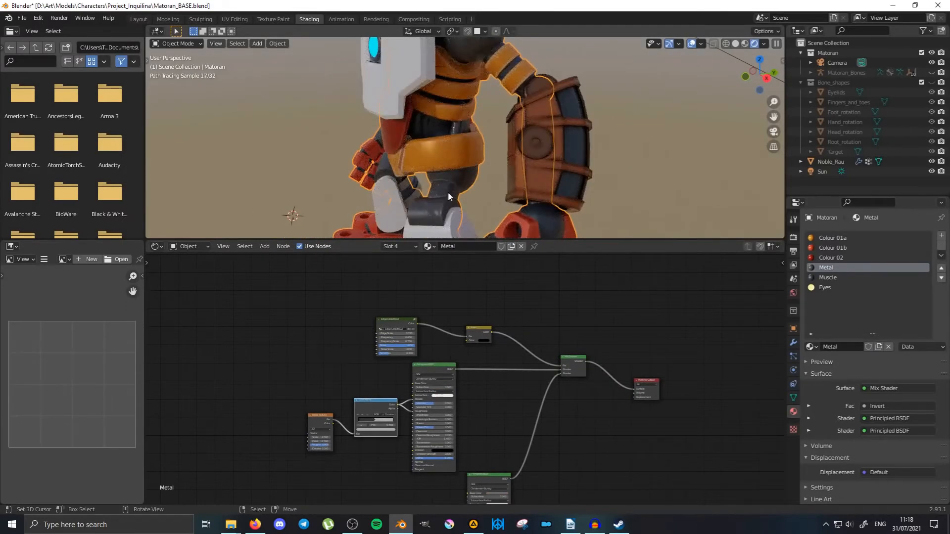
pyautogui.moveTo(508, 161)
pyautogui.mouseDown(button='middle')
pyautogui.moveTo(516, 135)
pyautogui.moveTo(536, 154)
pyautogui.moveTo(525, 93)
pyautogui.moveTo(545, 162)
pyautogui.moveTo(503, 93)
pyautogui.mouseUp(button='middle')
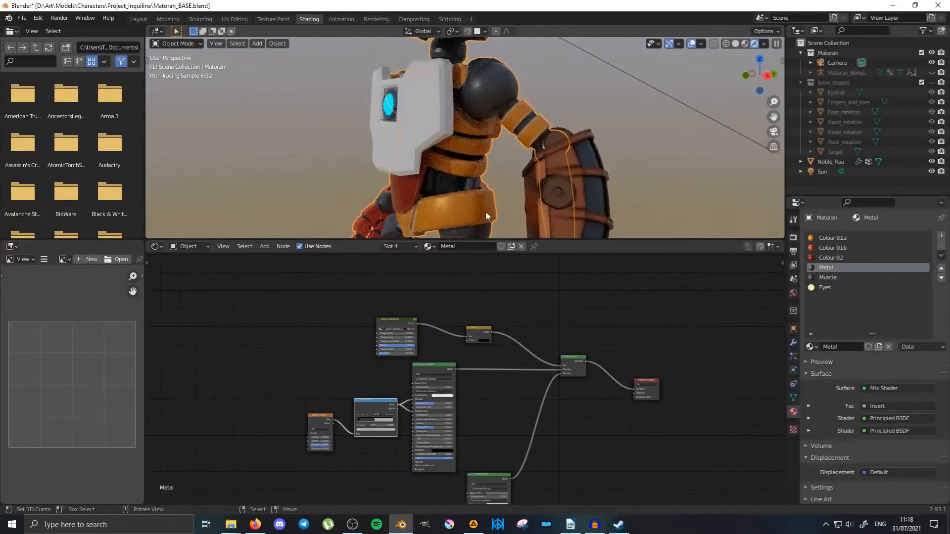
# Show the Muscle material's nodes and examine the character's torso, arm and waist in the rendered view.
pyautogui.click(818, 278)
pyautogui.moveTo(637, 171); pyautogui.dragTo(607, 174, button='middle')
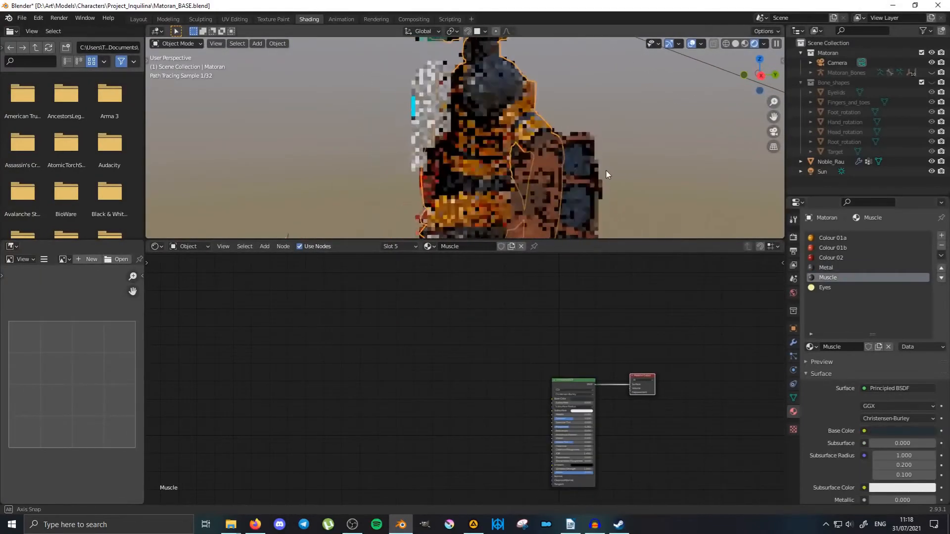
pyautogui.moveTo(498, 149); pyautogui.dragTo(524, 121, button='middle')
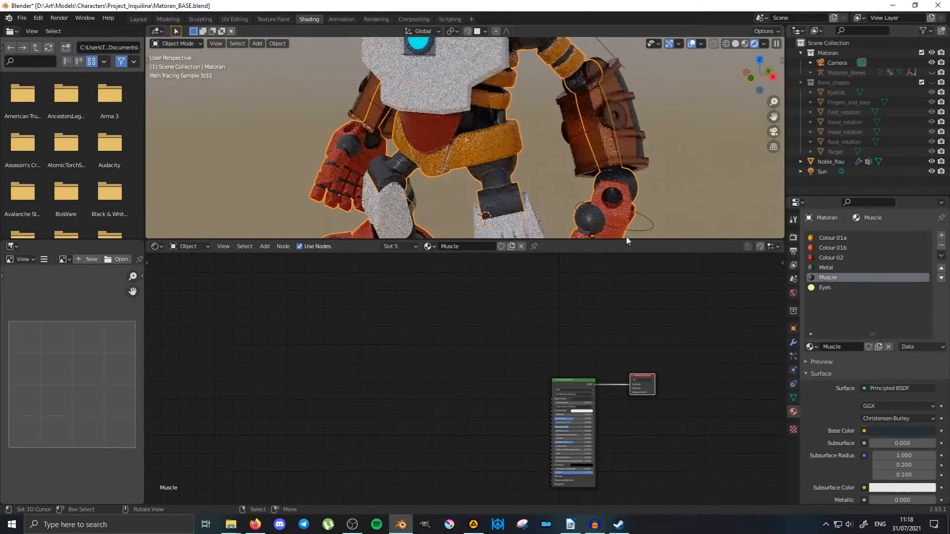
# Select the Colour 01a material and bring its Edge Detect, Invert, Principled BSDF and Mix Shader nodes into close view.
pyautogui.click(844, 240)
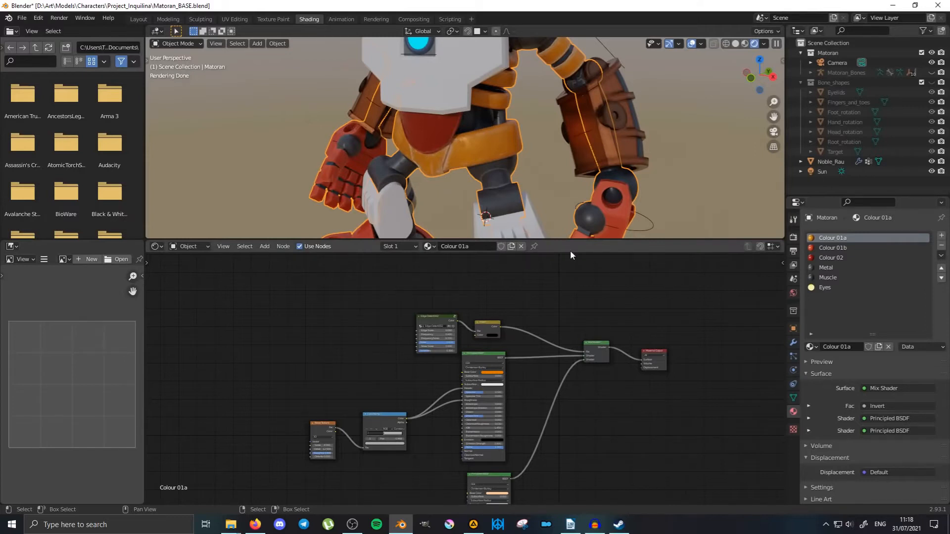
pyautogui.moveTo(558, 185); pyautogui.dragTo(539, 208, button='middle')
pyautogui.moveTo(533, 410); pyautogui.dragTo(460, 340, button='middle')
pyautogui.scroll(2, 345, 370)
pyautogui.moveTo(383, 338); pyautogui.dragTo(419, 342, button='middle')
pyautogui.scroll(5, 417, 340)
pyautogui.moveTo(634, 390)
pyautogui.mouseDown(button='middle')
pyautogui.moveTo(432, 372)
pyautogui.moveTo(536, 421)
pyautogui.mouseUp(button='middle')
pyautogui.moveTo(479, 354)
pyautogui.mouseDown(button='middle')
pyautogui.moveTo(522, 367)
pyautogui.moveTo(519, 386)
pyautogui.moveTo(452, 341)
pyautogui.mouseUp(button='middle')
pyautogui.scroll(-2, 465, 377)
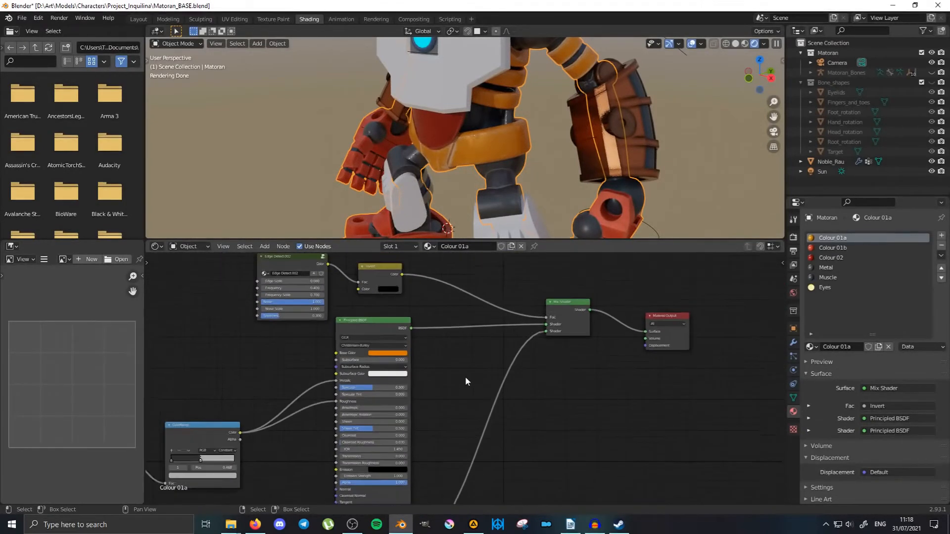
# Examine Colour 01a's two Principled BSDF nodes and ColorRamp alongside the rendered orange waist armour.
pyautogui.scroll(-1, 466, 378)
pyautogui.moveTo(458, 387); pyautogui.dragTo(477, 309, button='middle')
pyautogui.scroll(3, 530, 153)
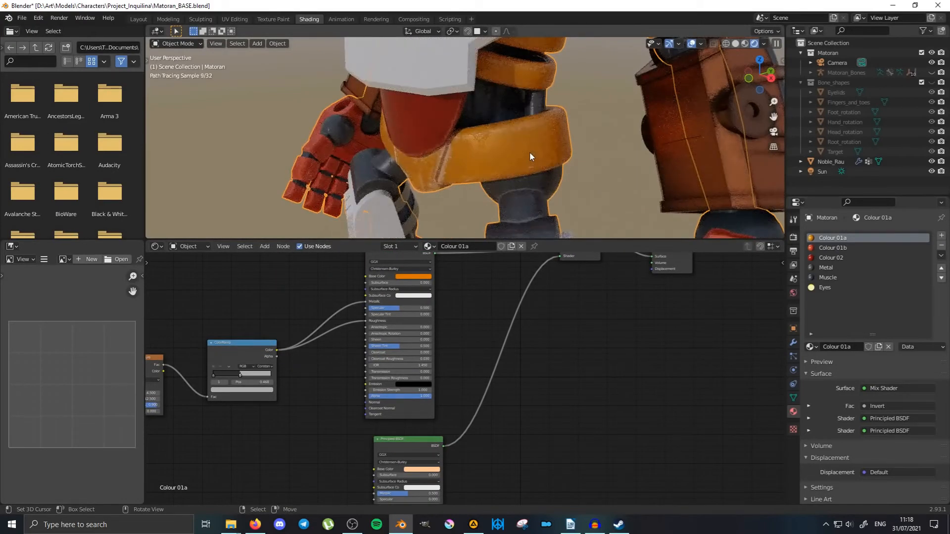
pyautogui.moveTo(542, 159); pyautogui.dragTo(524, 147, button='middle')
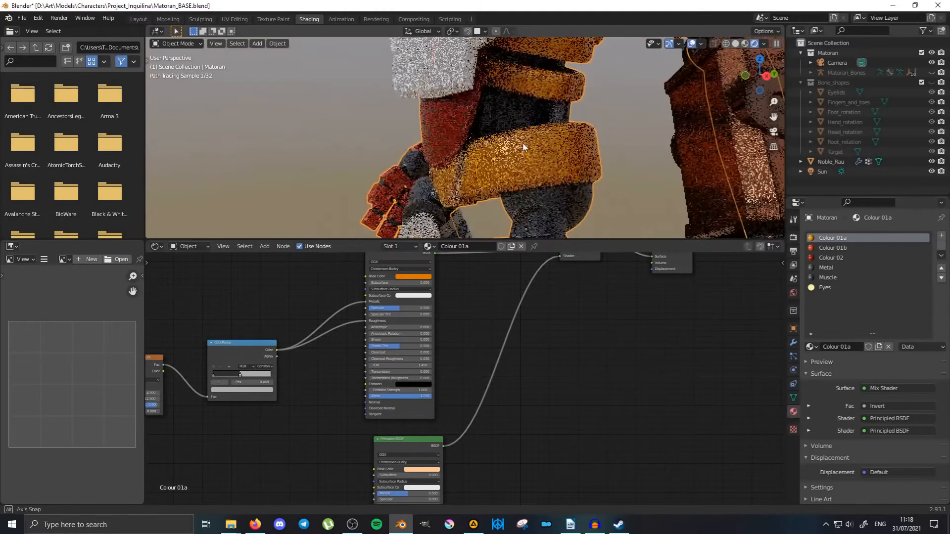
pyautogui.moveTo(299, 381); pyautogui.dragTo(329, 408, button='middle')
pyautogui.moveTo(515, 322); pyautogui.dragTo(479, 340, button='middle')
pyautogui.scroll(4, 413, 297)
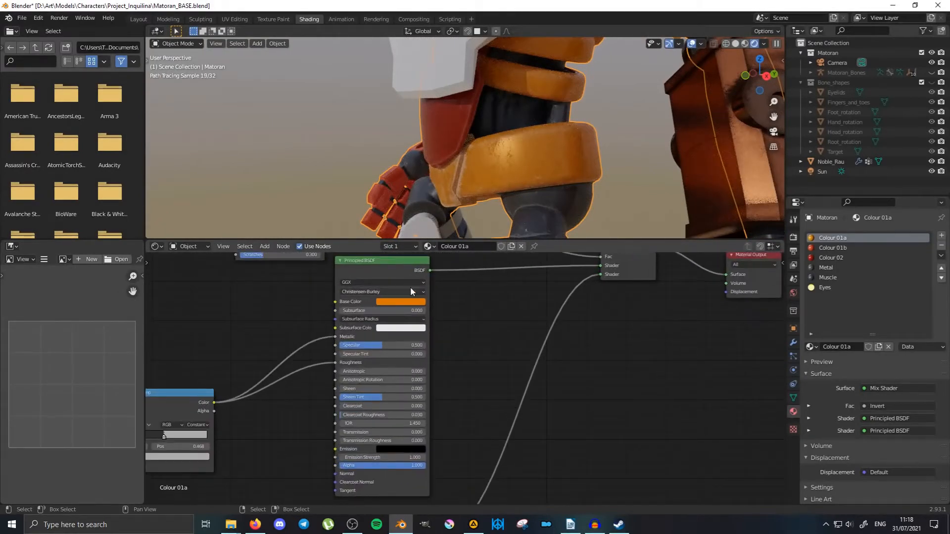
pyautogui.moveTo(443, 300); pyautogui.dragTo(459, 325, button='middle')
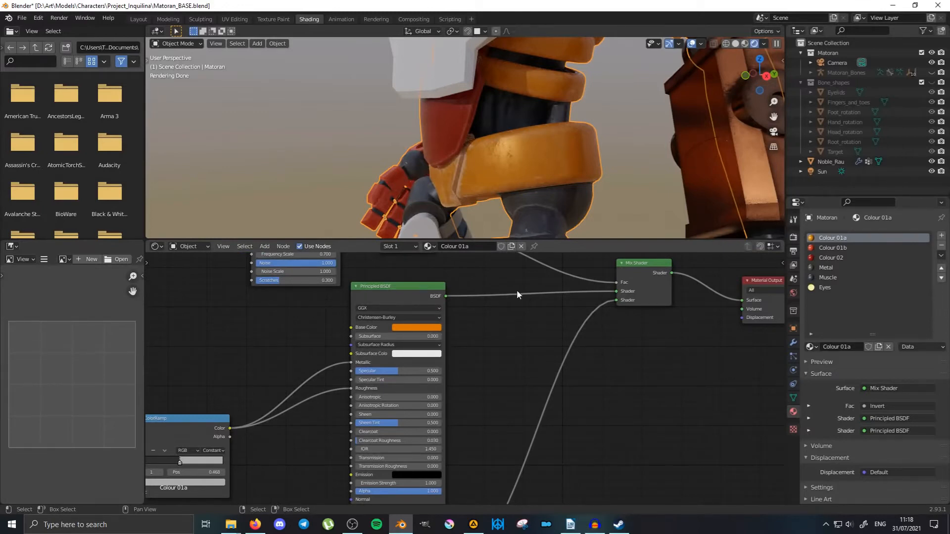
pyautogui.moveTo(535, 223)
pyautogui.mouseDown(button='middle')
pyautogui.moveTo(554, 163)
pyautogui.moveTo(528, 235)
pyautogui.mouseUp(button='middle')
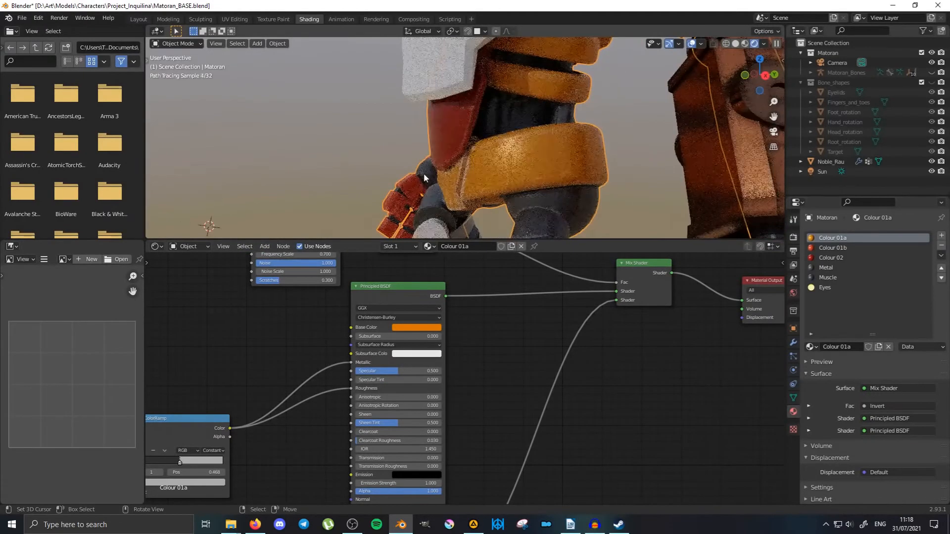
# Change the Base Color of Colour 01a's upper Principled BSDF to a slightly darkened light blue with hue 0.560.
pyautogui.scroll(-6, 424, 173)
pyautogui.moveTo(435, 148); pyautogui.dragTo(484, 136)
pyautogui.moveTo(483, 136)
pyautogui.mouseDown(button='middle')
pyautogui.moveTo(459, 184)
pyautogui.moveTo(443, 156)
pyautogui.mouseUp(button='middle')
pyautogui.click(429, 328)
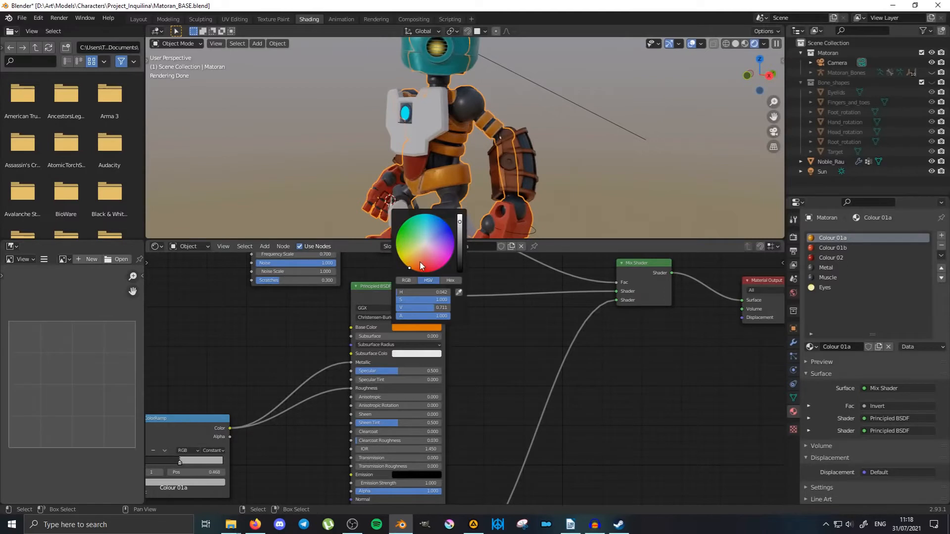
pyautogui.moveTo(431, 234); pyautogui.dragTo(428, 233)
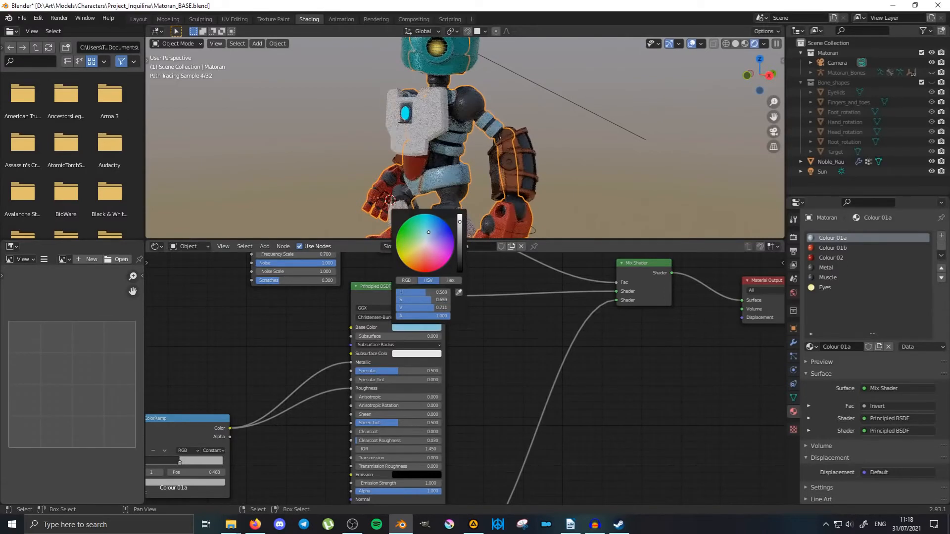
pyautogui.scroll(-3, 448, 230)
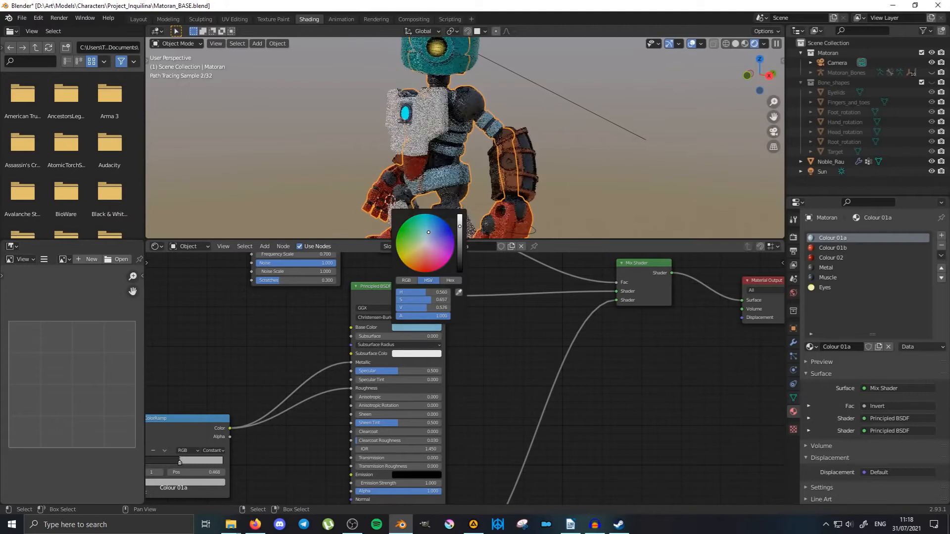
pyautogui.moveTo(437, 171)
pyautogui.mouseDown(button='middle')
pyautogui.moveTo(482, 169)
pyautogui.moveTo(311, 162)
pyautogui.moveTo(452, 178)
pyautogui.mouseUp(button='middle')
pyautogui.scroll(4, 449, 185)
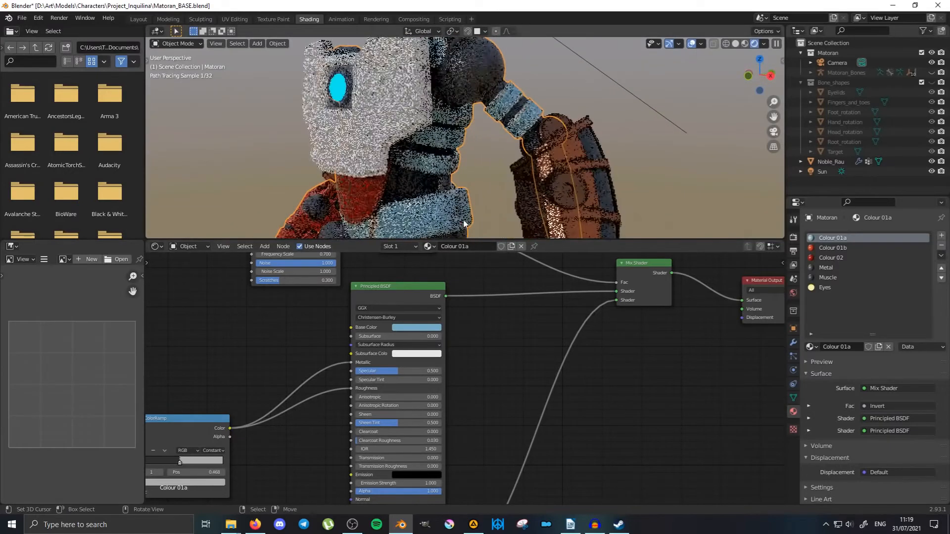
# Set the Base Color of Colour 01a's lower Principled BSDF to a very pale blue and check the worn edges on the waist.
pyautogui.moveTo(505, 418); pyautogui.dragTo(504, 341, button='middle')
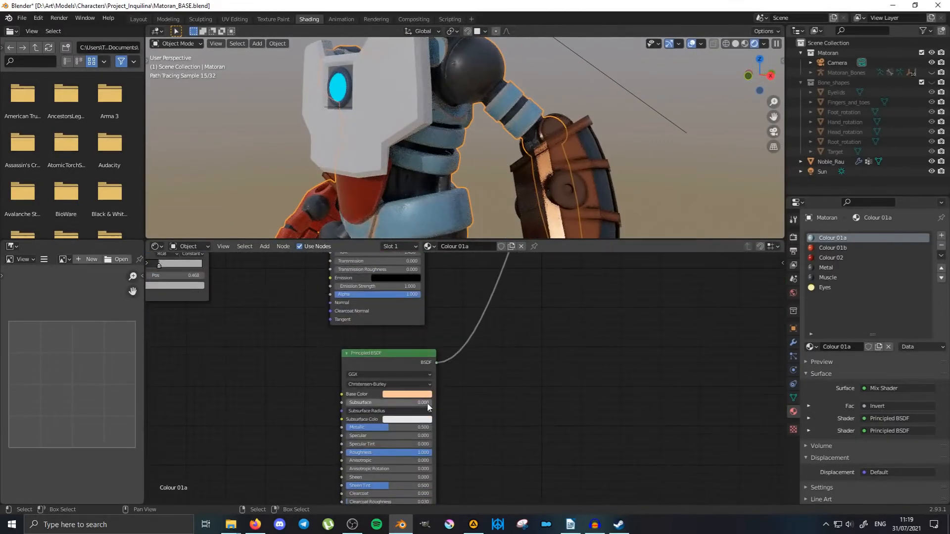
pyautogui.click(423, 396)
pyautogui.moveTo(411, 321); pyautogui.dragTo(415, 309)
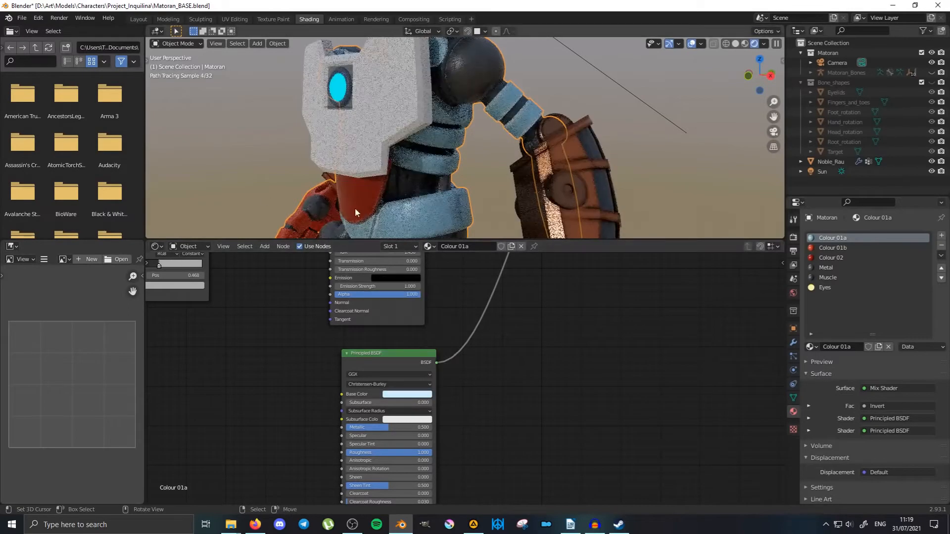
pyautogui.moveTo(355, 208)
pyautogui.mouseDown(button='middle')
pyautogui.moveTo(377, 187)
pyautogui.moveTo(384, 206)
pyautogui.moveTo(437, 145)
pyautogui.moveTo(495, 158)
pyautogui.mouseUp(button='middle')
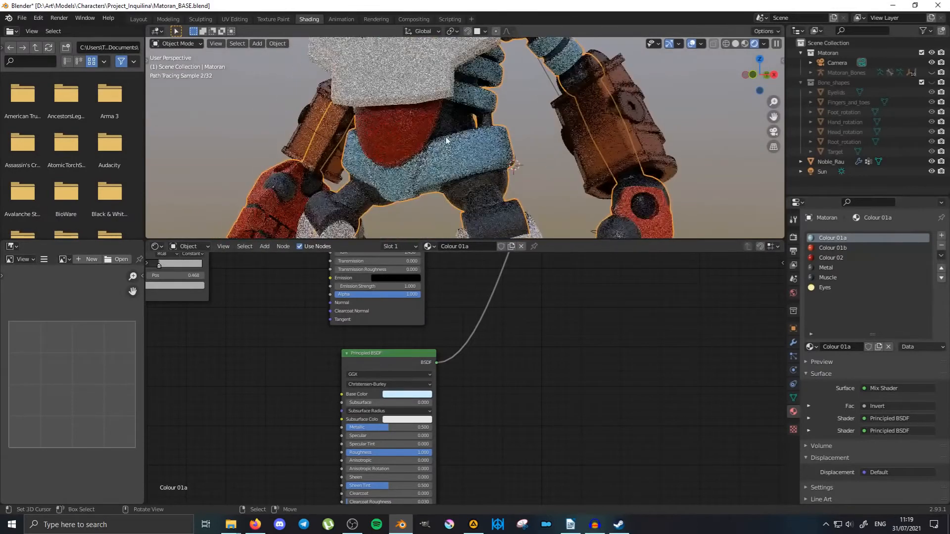
# Trace the Colour 01a node tree from the ColorRamp through both Principled BSDF nodes to the Mix Shader and Material Output.
pyautogui.moveTo(308, 322); pyautogui.dragTo(358, 405, button='middle')
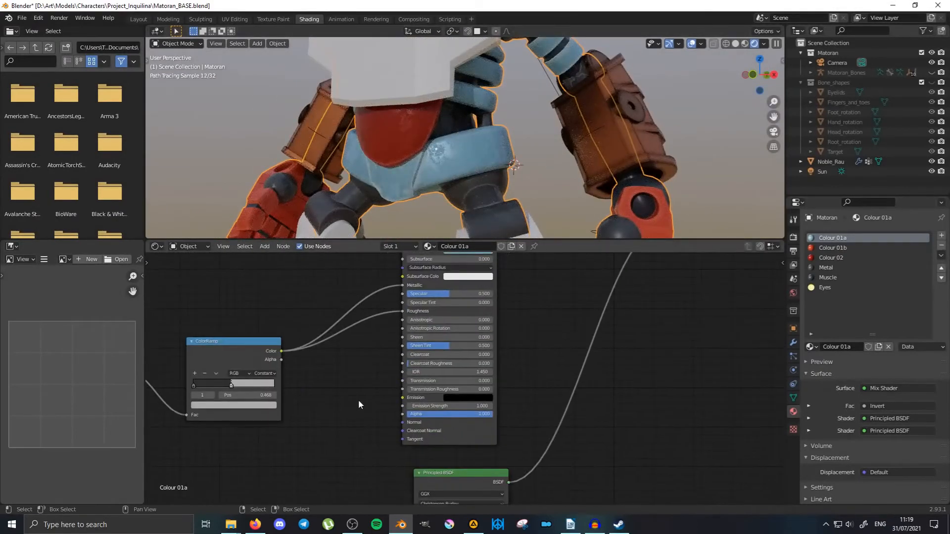
pyautogui.moveTo(267, 298); pyautogui.dragTo(413, 369, button='middle')
pyautogui.scroll(-2, 414, 369)
pyautogui.moveTo(441, 312); pyautogui.dragTo(195, 337, button='middle')
pyautogui.moveTo(463, 417); pyautogui.dragTo(449, 370, button='middle')
pyautogui.scroll(-4, 450, 370)
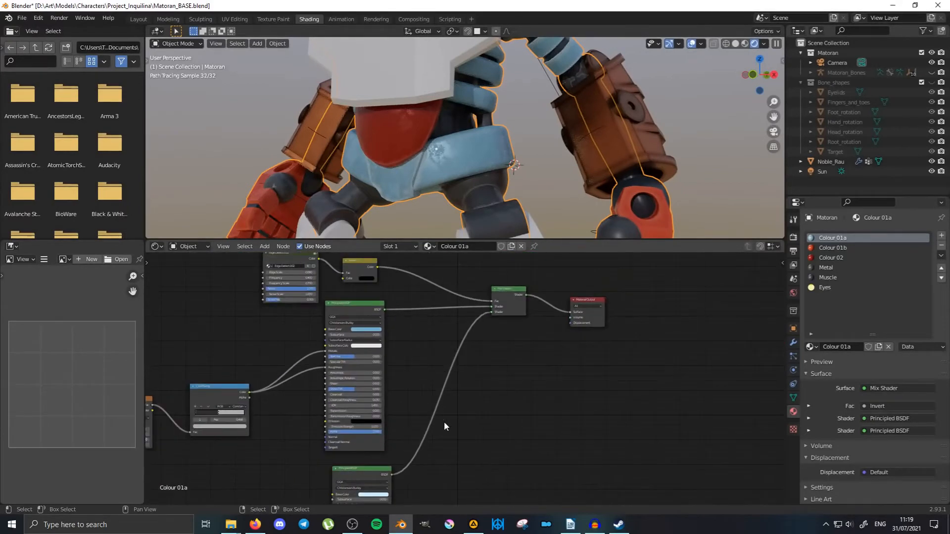
pyautogui.moveTo(443, 421); pyautogui.dragTo(450, 392, button='middle')
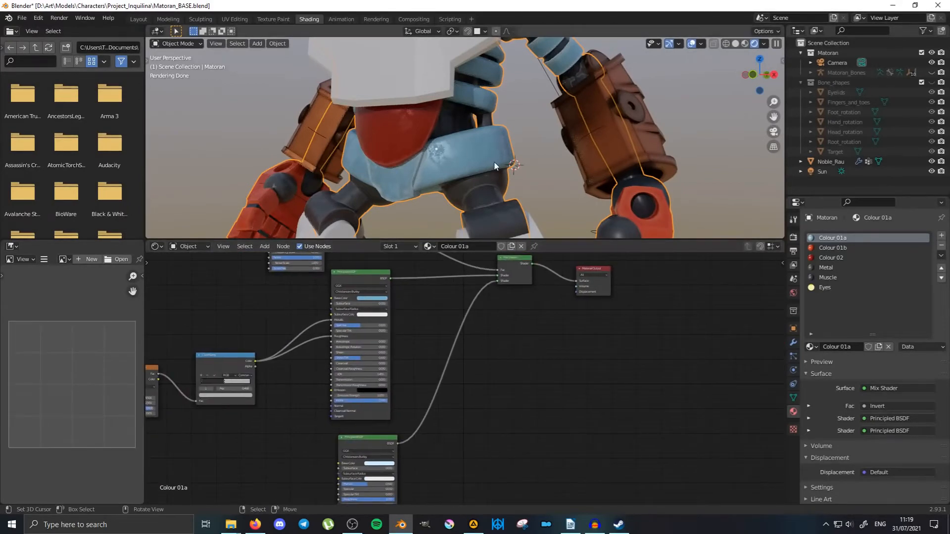
pyautogui.moveTo(481, 454); pyautogui.dragTo(444, 396, button='middle')
pyautogui.scroll(-3, 494, 320)
pyautogui.scroll(3, 413, 368)
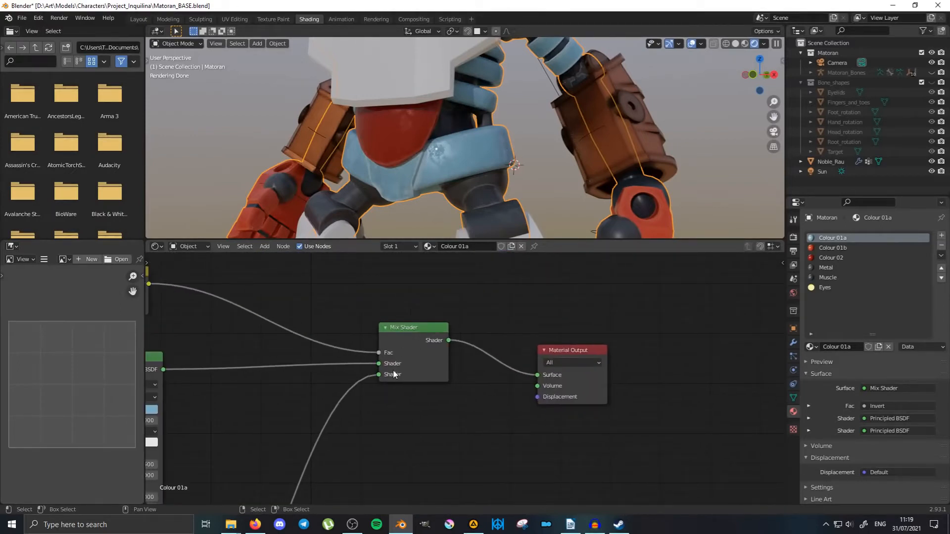
# Shift the Edge Detect.002 group and the Invert node slightly up and to the left in the Colour 01a node tree.
pyautogui.moveTo(394, 374); pyautogui.dragTo(768, 411, button='middle')
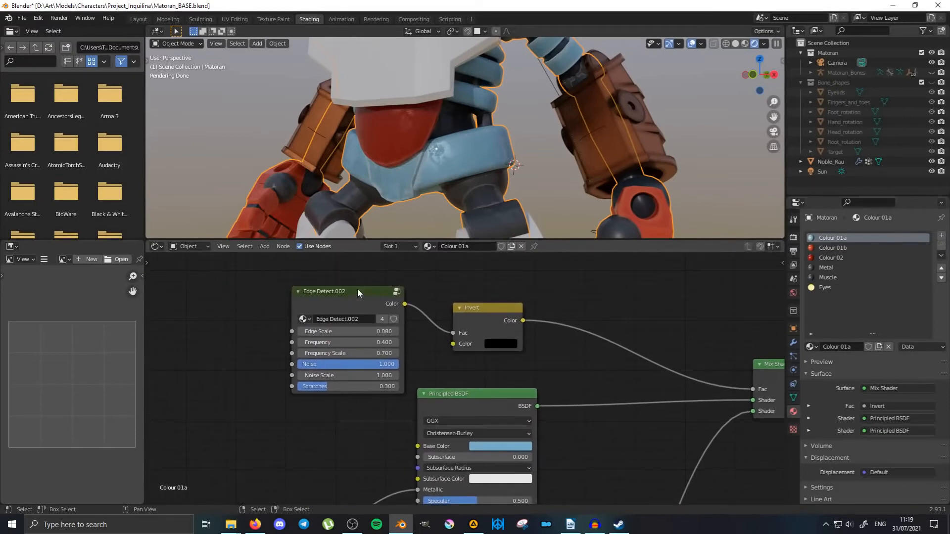
pyautogui.moveTo(355, 291); pyautogui.dragTo(341, 285)
pyautogui.moveTo(485, 313); pyautogui.dragTo(473, 301)
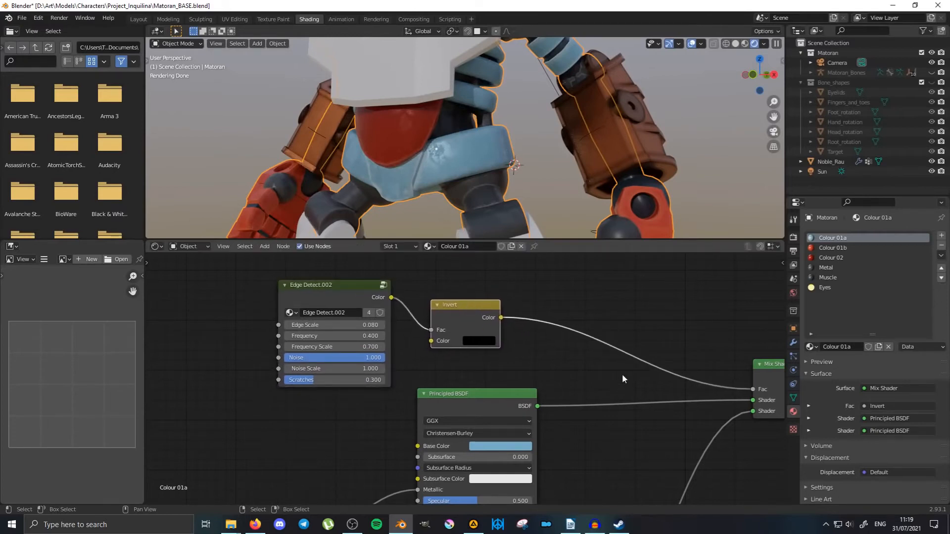
# Follow the Invert node's link to the Mix Shader's Fac input and move the Mix Shader slightly to the left.
pyautogui.moveTo(622, 378); pyautogui.dragTo(387, 347, button='middle')
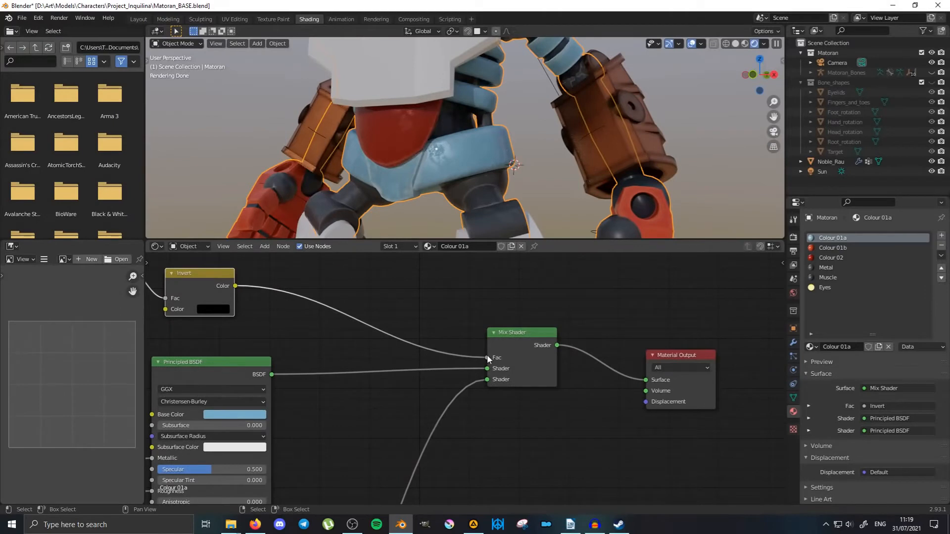
pyautogui.moveTo(326, 330); pyautogui.dragTo(574, 352, button='middle')
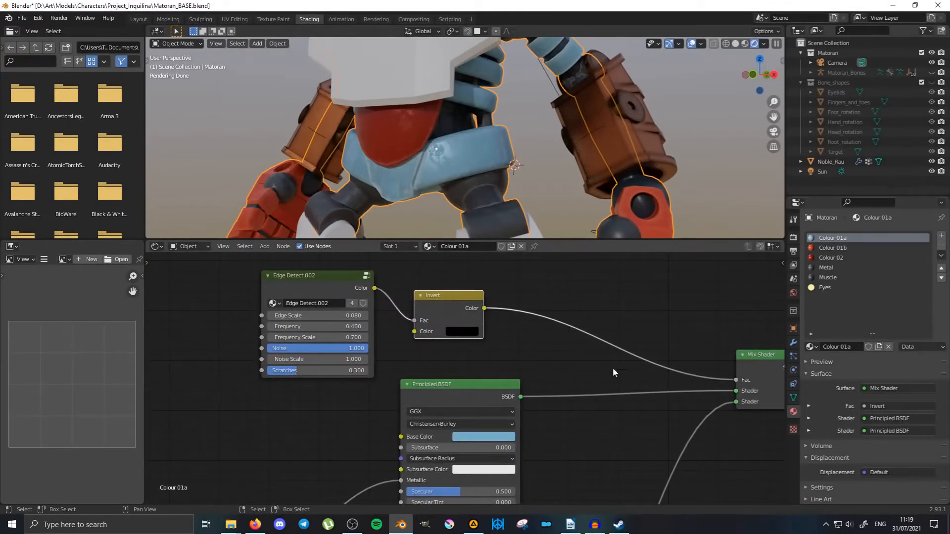
pyautogui.moveTo(612, 372); pyautogui.dragTo(510, 364, button='middle')
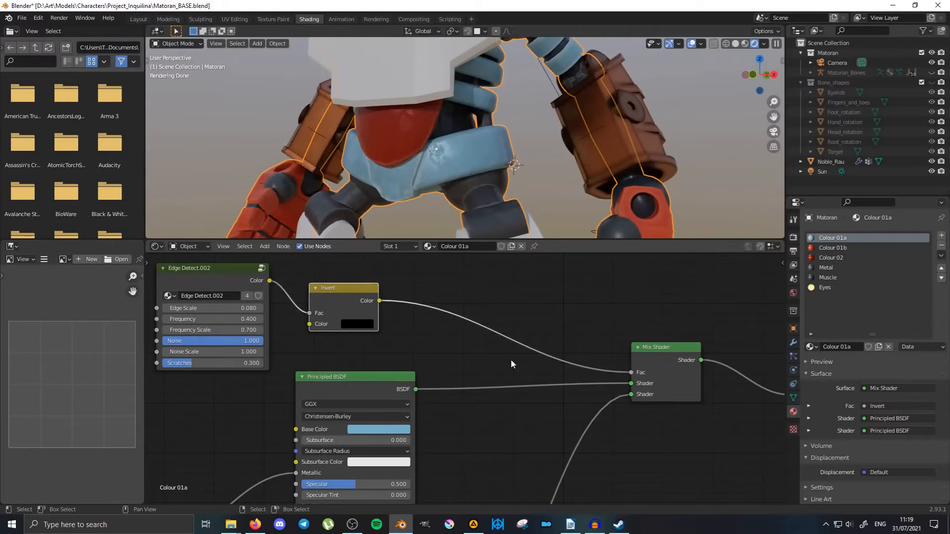
pyautogui.moveTo(589, 373); pyautogui.dragTo(450, 351, button='middle')
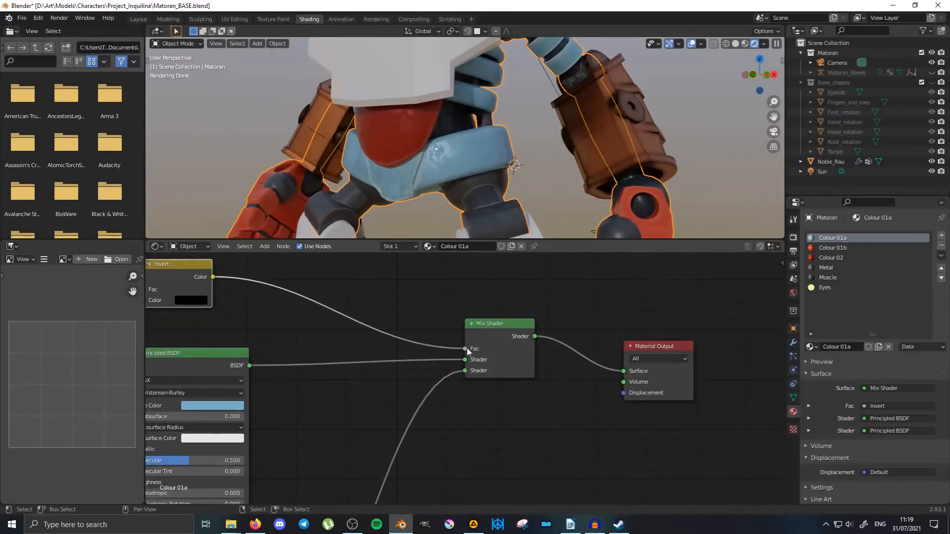
pyautogui.moveTo(497, 325); pyautogui.dragTo(479, 321)
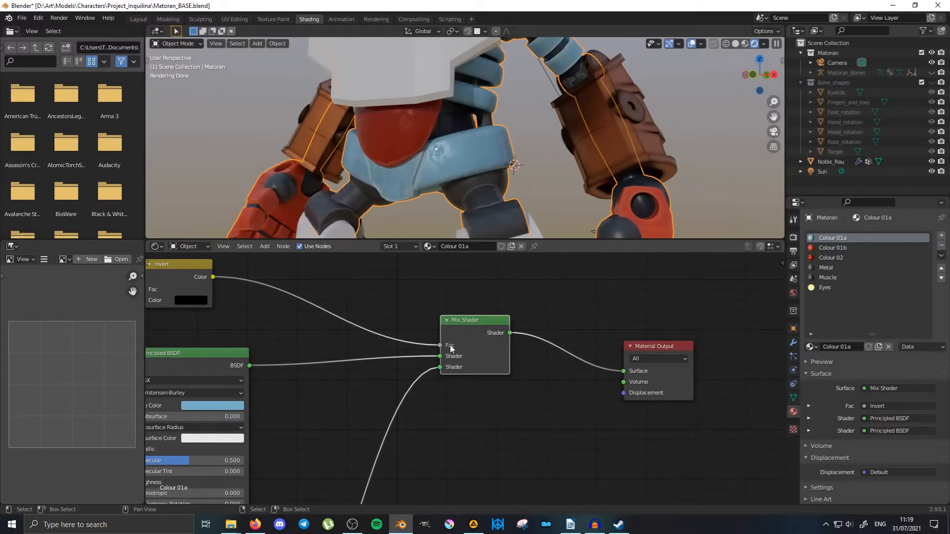
# Move the Edge Detect.002 group slightly down and to the left, and review its links toward the Mix Shader.
pyautogui.moveTo(148, 289); pyautogui.dragTo(298, 310, button='middle')
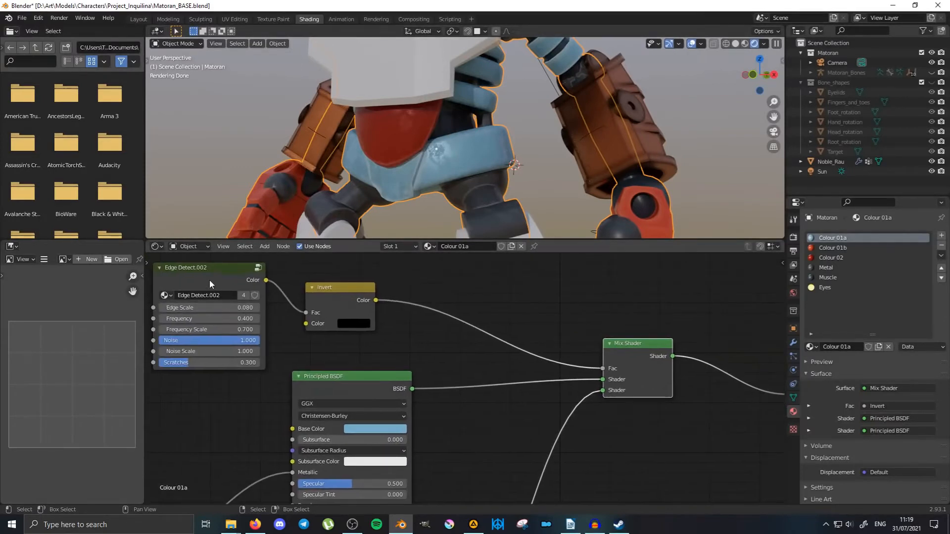
pyautogui.moveTo(199, 266); pyautogui.dragTo(192, 273)
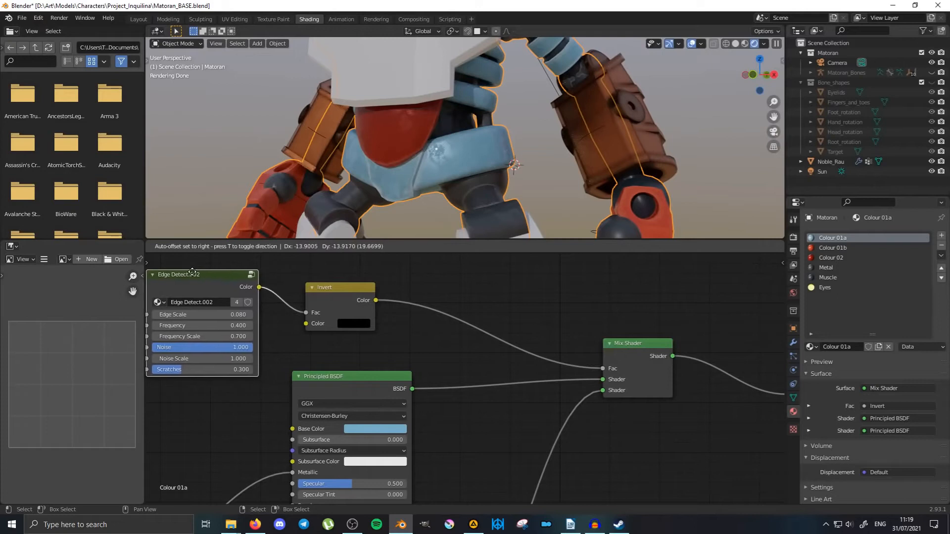
pyautogui.moveTo(449, 409); pyautogui.dragTo(495, 345, button='middle')
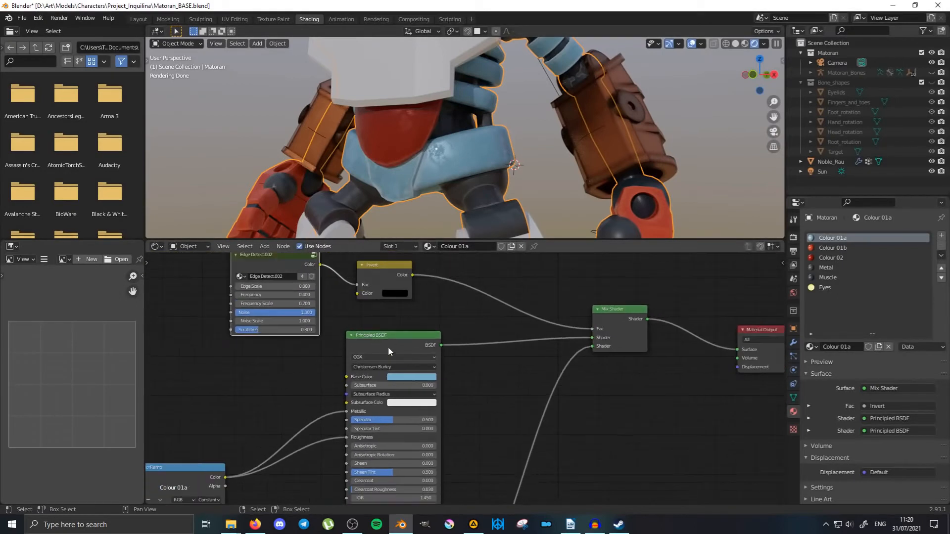
pyautogui.scroll(-1, 388, 346)
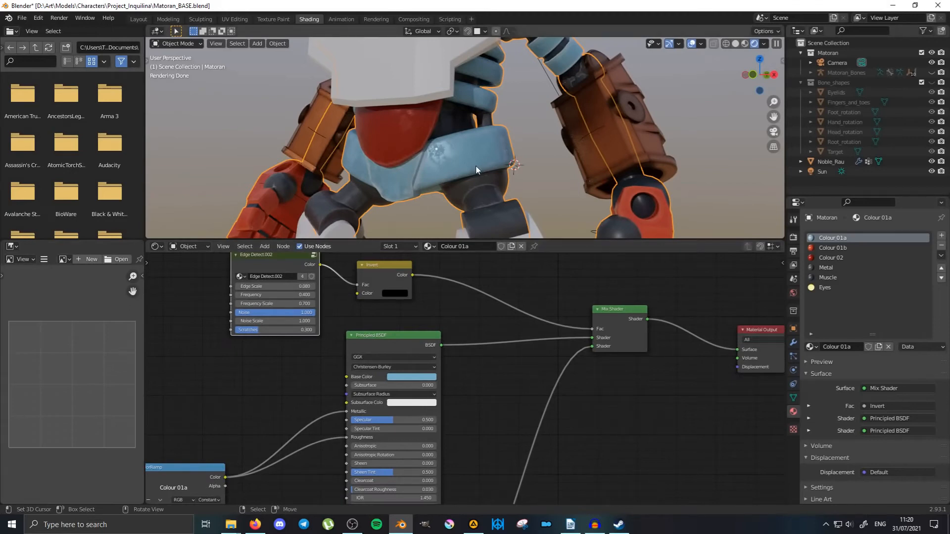
# Move the Noise Texture node slightly up and the ColorRamp node slightly to the left in the Colour 01a node tree.
pyautogui.scroll(1, 362, 331)
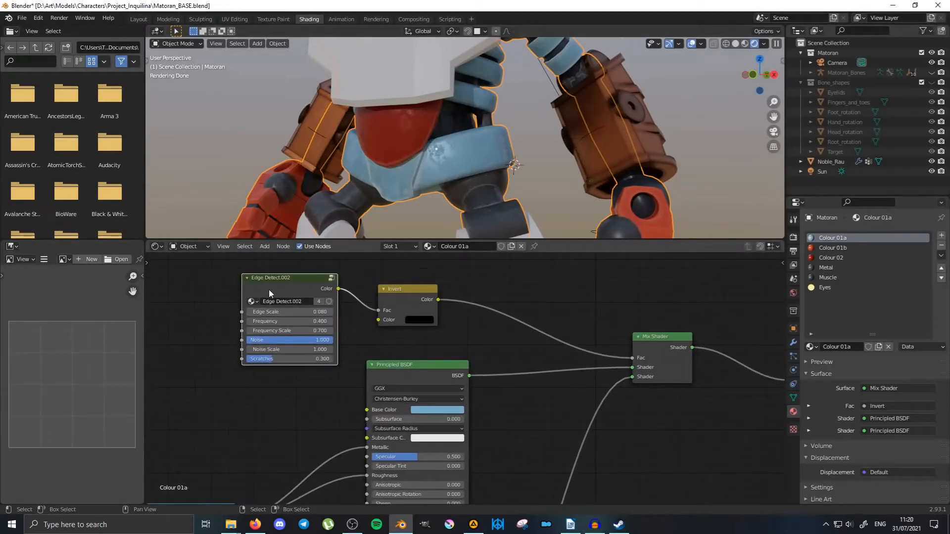
pyautogui.moveTo(630, 409); pyautogui.dragTo(585, 370, button='middle')
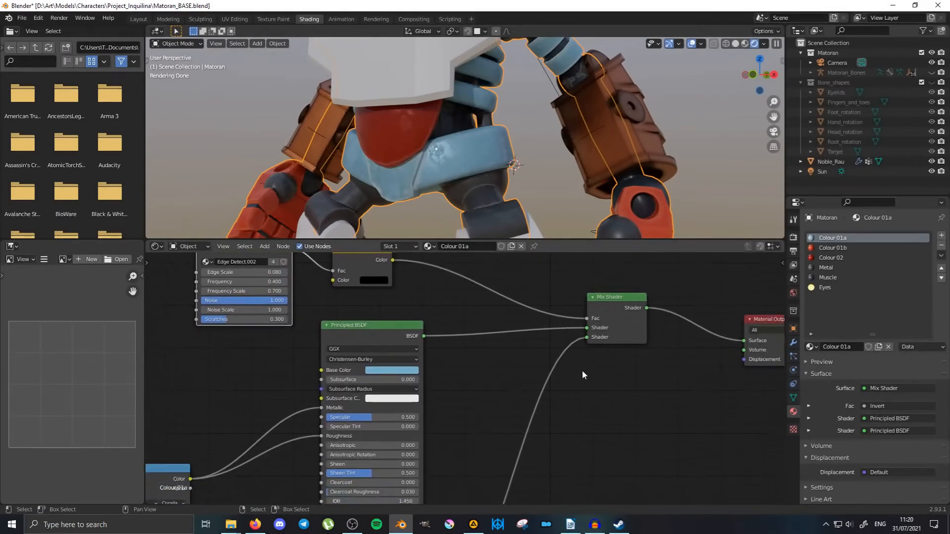
pyautogui.scroll(-3, 582, 373)
pyautogui.moveTo(592, 433); pyautogui.dragTo(555, 334, button='middle')
pyautogui.moveTo(527, 416); pyautogui.dragTo(502, 366, button='middle')
pyautogui.scroll(2, 488, 380)
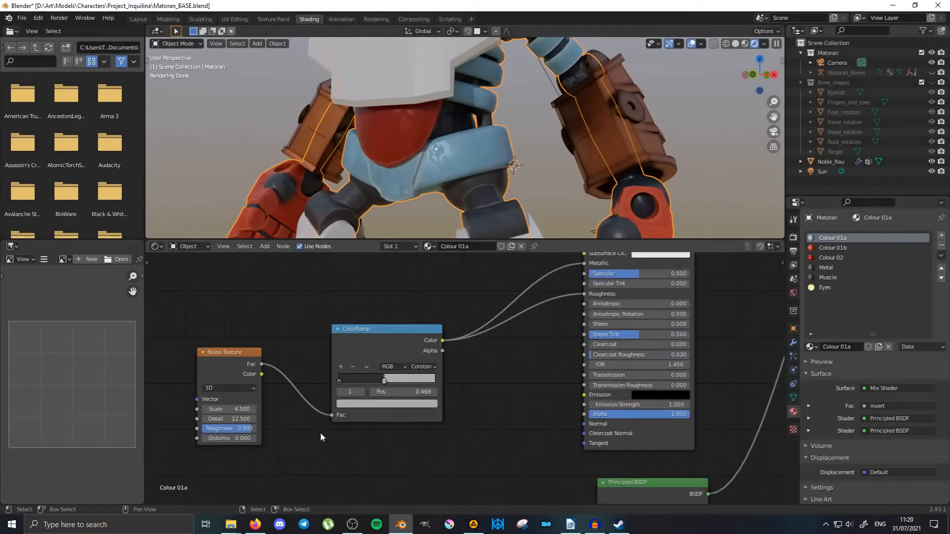
pyautogui.moveTo(319, 432); pyautogui.dragTo(382, 373, button='middle')
pyautogui.moveTo(349, 326); pyautogui.dragTo(346, 318)
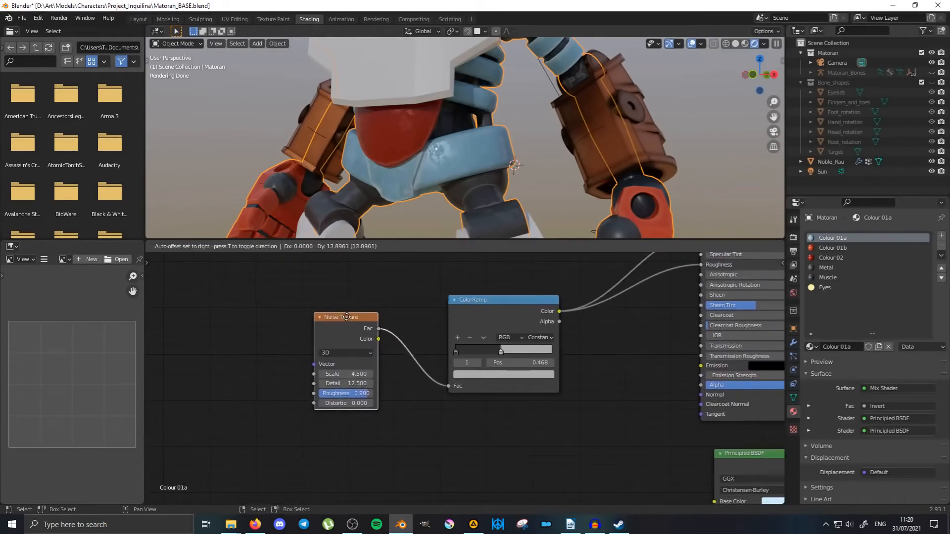
pyautogui.moveTo(497, 304); pyautogui.dragTo(480, 308)
# Follow the ColorRamp's links to Metallic and Roughness, nudge the blue Principled BSDF up and left, and inspect the waist armour's surface variation.
pyautogui.moveTo(613, 341); pyautogui.dragTo(427, 412, button='middle')
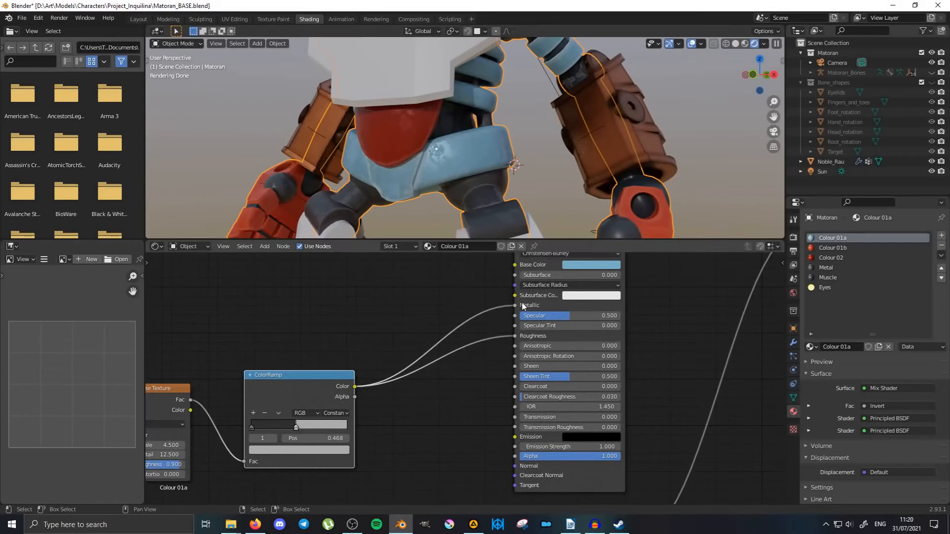
pyautogui.moveTo(655, 322); pyautogui.dragTo(548, 389, button='middle')
pyautogui.moveTo(459, 295); pyautogui.dragTo(451, 286)
pyautogui.moveTo(263, 353); pyautogui.dragTo(354, 325, button='middle')
pyautogui.moveTo(458, 184)
pyautogui.mouseDown(button='middle')
pyautogui.moveTo(436, 163)
pyautogui.moveTo(452, 169)
pyautogui.mouseUp(button='middle')
pyautogui.scroll(2, 453, 168)
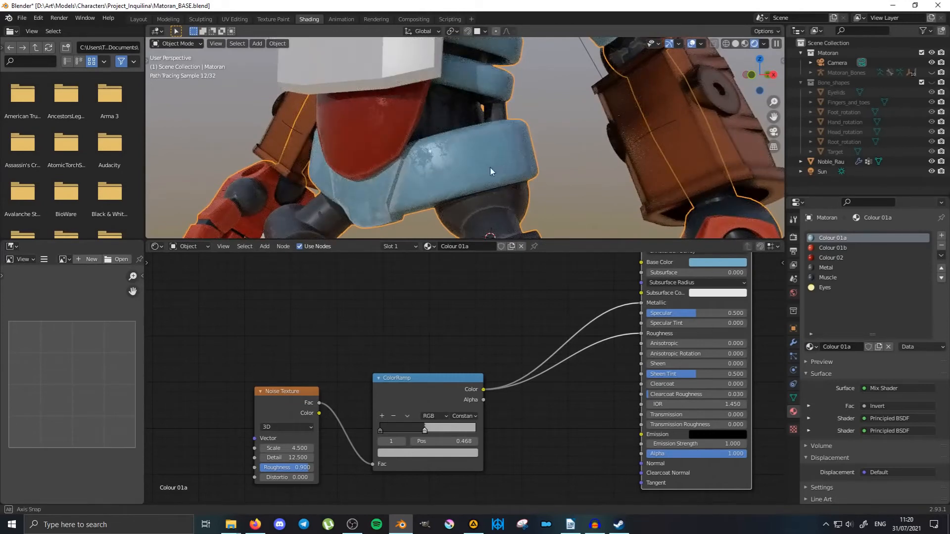
pyautogui.moveTo(490, 168); pyautogui.dragTo(444, 187, button='middle')
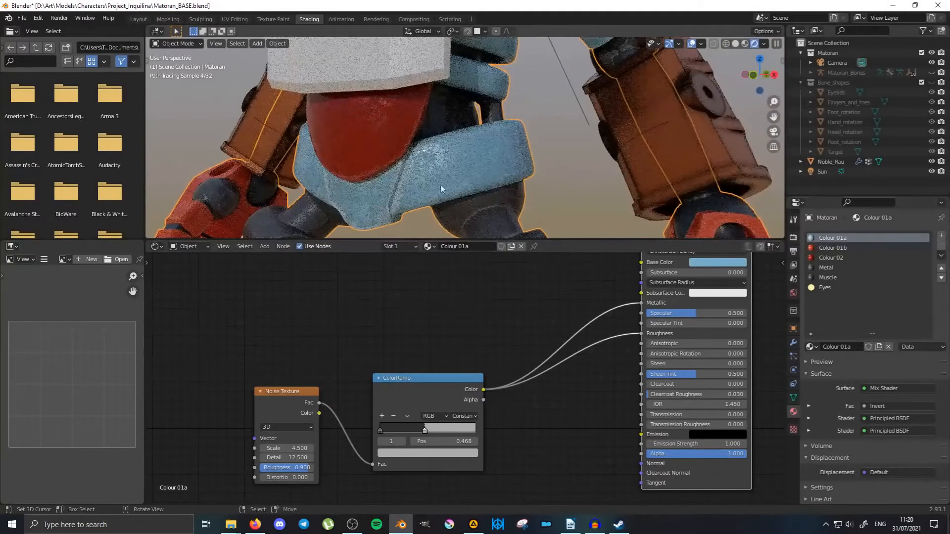
# Move the ColorRamp and Noise Texture nodes up and to the right, and review the whole Colour 01a node tree.
pyautogui.moveTo(427, 380); pyautogui.dragTo(442, 343)
pyautogui.moveTo(303, 388); pyautogui.dragTo(326, 361)
pyautogui.moveTo(474, 155)
pyautogui.mouseDown(button='middle')
pyautogui.moveTo(458, 174)
pyautogui.moveTo(425, 180)
pyautogui.moveTo(435, 163)
pyautogui.moveTo(455, 166)
pyautogui.moveTo(482, 138)
pyautogui.moveTo(498, 142)
pyautogui.mouseUp(button='middle')
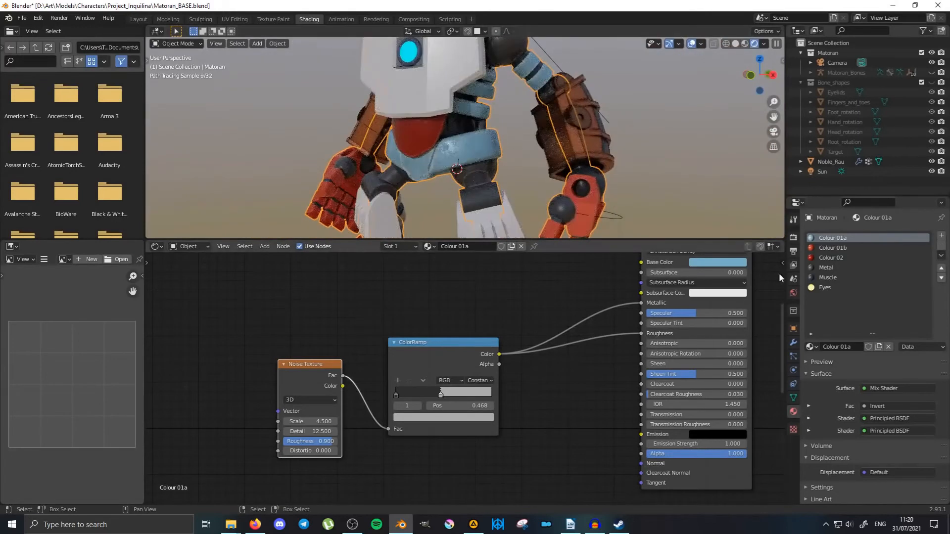
pyautogui.moveTo(577, 296); pyautogui.dragTo(458, 341, button='middle')
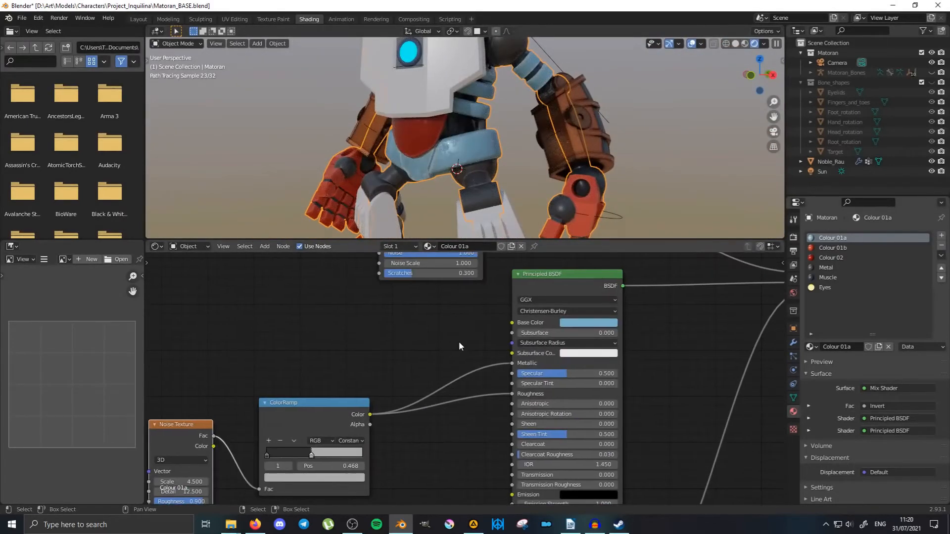
pyautogui.scroll(-4, 475, 349)
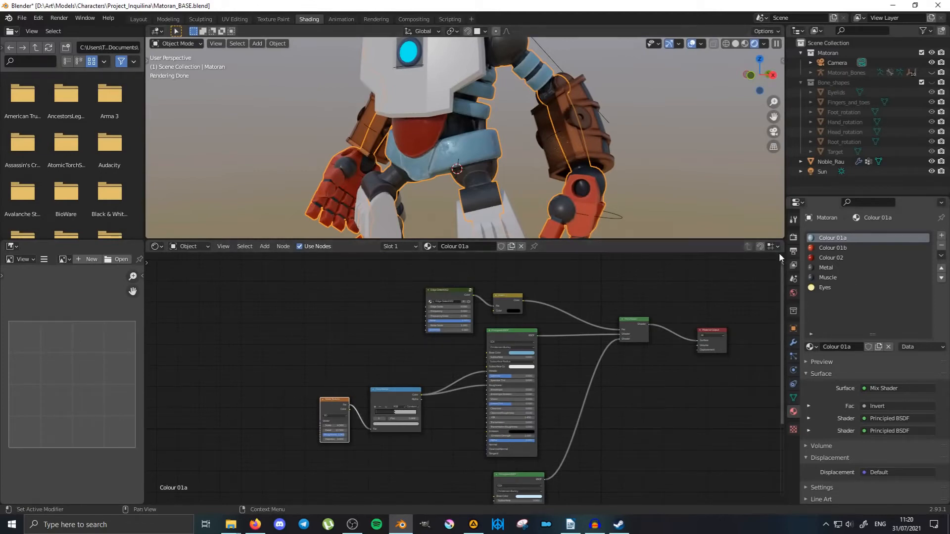
# Select the Colour 01b material and set its upper Principled BSDF's base colour to blue, with hue 0.554, saturation 0.624 and value 0.382.
pyautogui.moveTo(613, 114)
pyautogui.mouseDown(button='middle')
pyautogui.moveTo(592, 154)
pyautogui.moveTo(609, 173)
pyautogui.moveTo(577, 166)
pyautogui.mouseUp(button='middle')
pyautogui.click(845, 248)
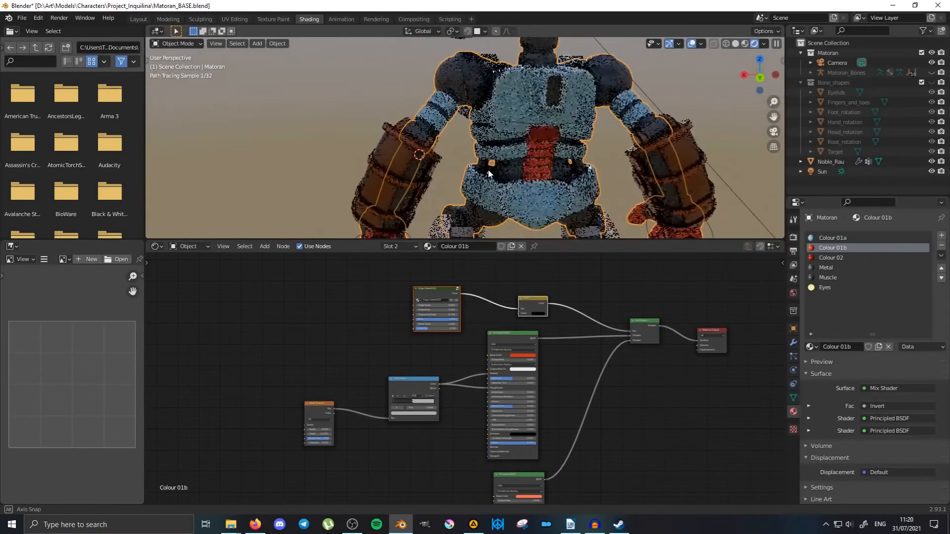
pyautogui.scroll(2, 544, 161)
pyautogui.scroll(5, 488, 158)
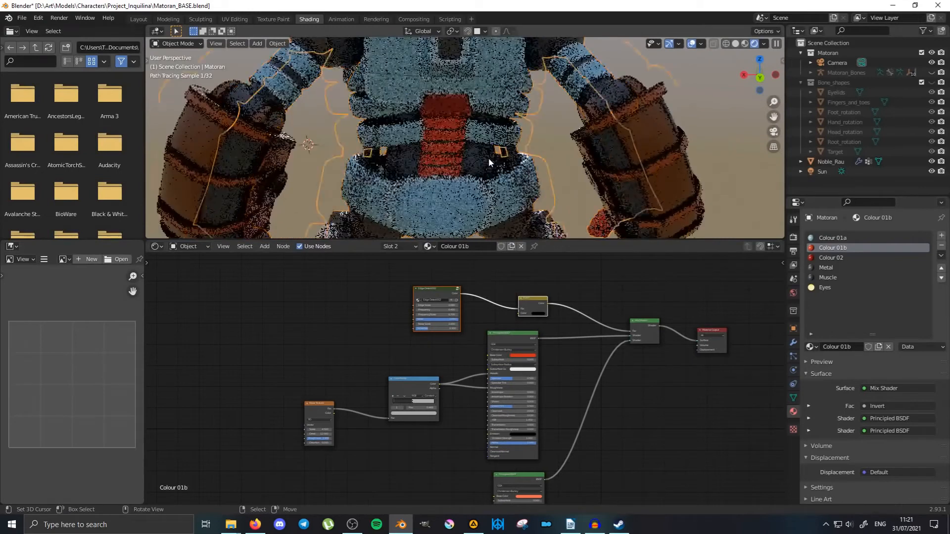
pyautogui.click(527, 355)
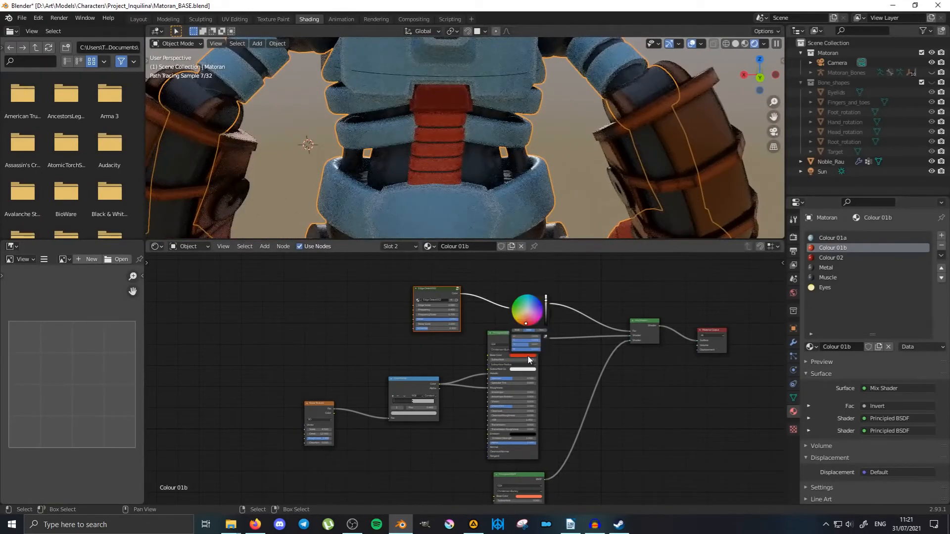
pyautogui.scroll(2, 565, 387)
pyautogui.scroll(2, 638, 379)
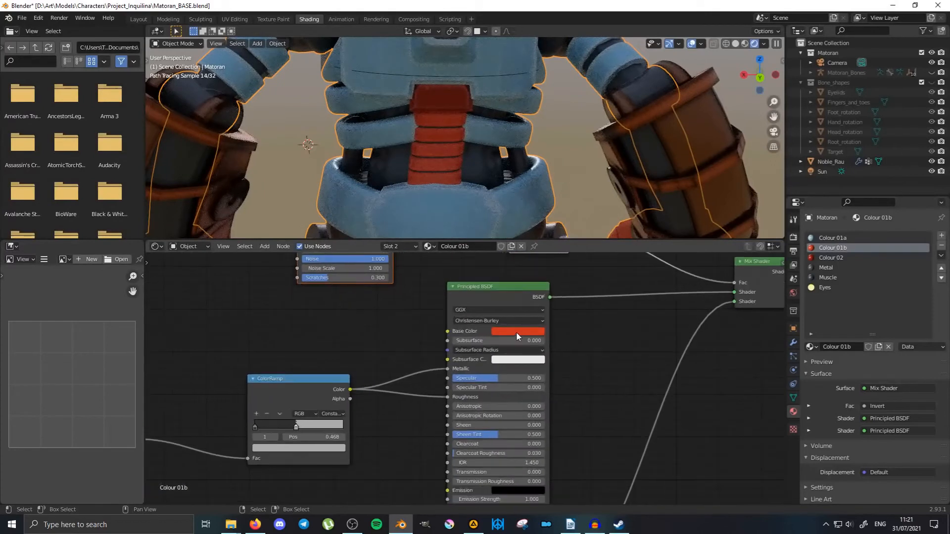
pyautogui.click(515, 331)
pyautogui.moveTo(528, 267); pyautogui.dragTo(530, 228)
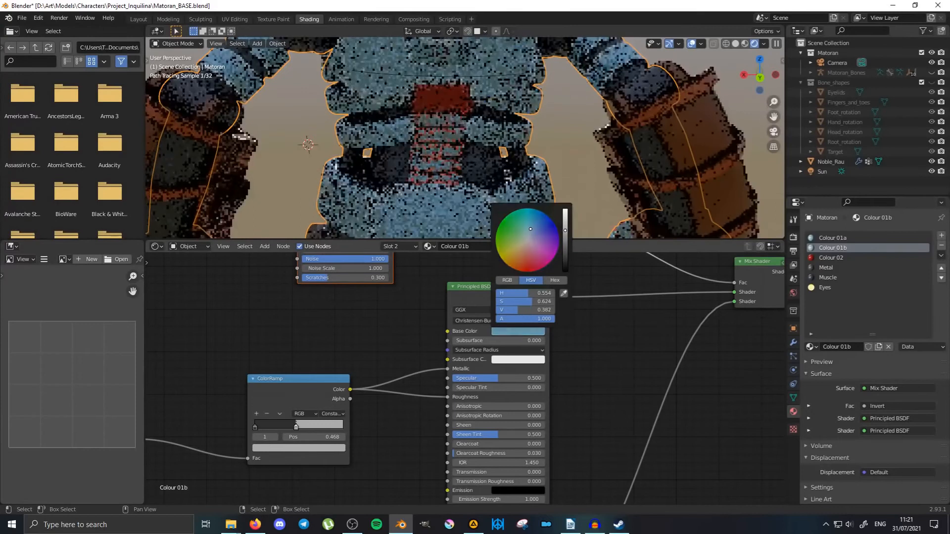
# Set the lower Principled BSDF's base colour in Colour 01b to light blue, with hue 0.557, saturation 0.431 and value 1.000.
pyautogui.moveTo(621, 458); pyautogui.dragTo(573, 306, button='middle')
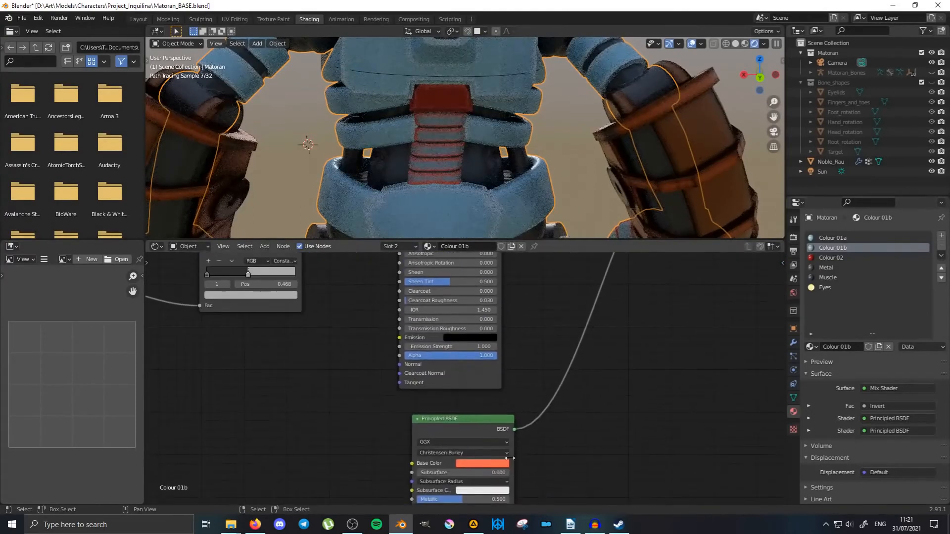
pyautogui.click(498, 463)
pyautogui.moveTo(489, 368); pyautogui.dragTo(493, 366)
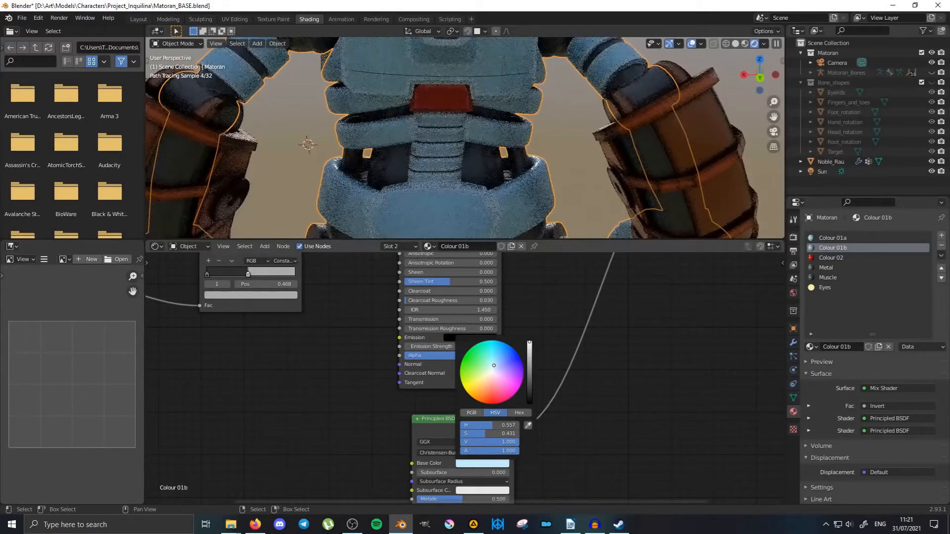
# Fine-tune the upper Principled BSDF's base colour in Colour 01b to a deeper blue, and check the spine and hands from several angles.
pyautogui.moveTo(549, 308); pyautogui.dragTo(582, 423, button='middle')
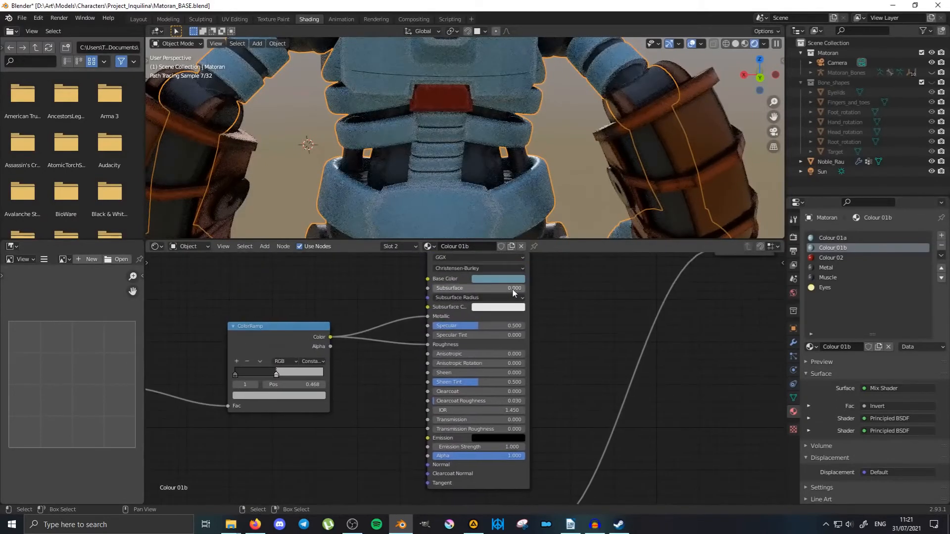
pyautogui.click(516, 280)
pyautogui.moveTo(510, 177); pyautogui.dragTo(512, 174)
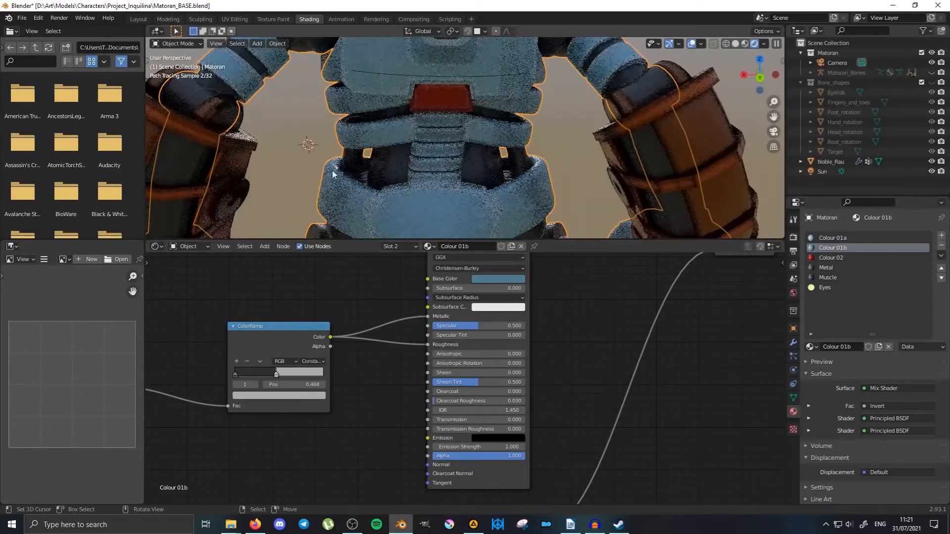
pyautogui.moveTo(391, 193)
pyautogui.mouseDown(button='middle')
pyautogui.moveTo(464, 203)
pyautogui.moveTo(462, 176)
pyautogui.mouseUp(button='middle')
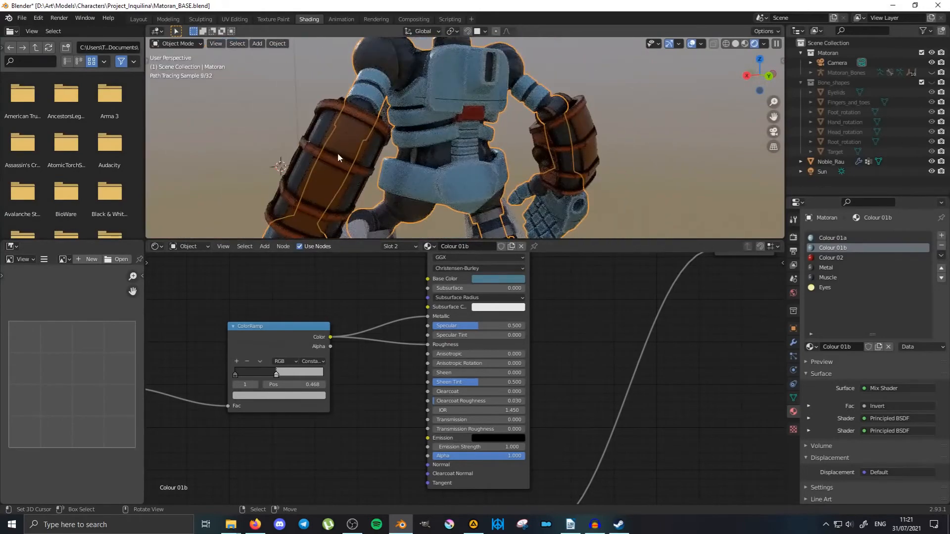
pyautogui.moveTo(337, 152)
pyautogui.mouseDown(button='middle')
pyautogui.moveTo(359, 165)
pyautogui.moveTo(468, 163)
pyautogui.moveTo(340, 152)
pyautogui.moveTo(493, 175)
pyautogui.moveTo(434, 165)
pyautogui.mouseUp(button='middle')
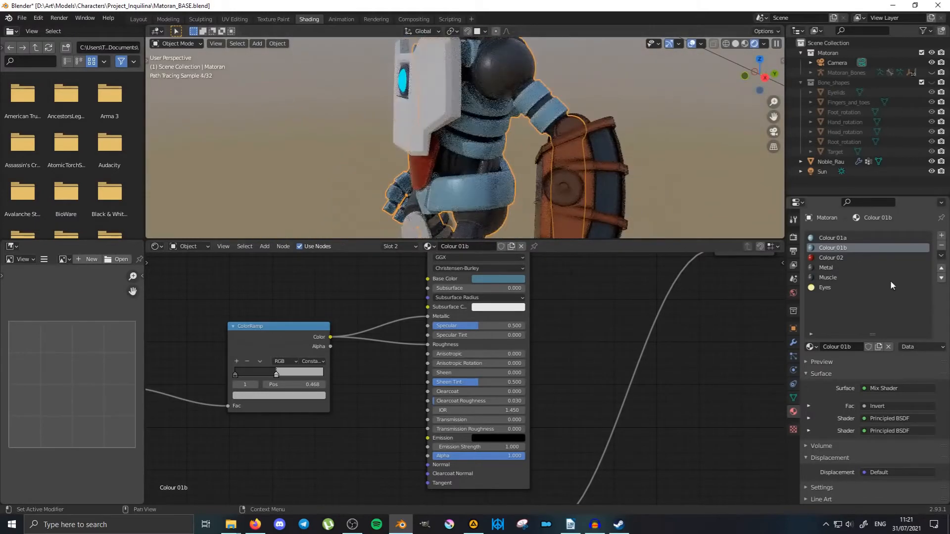
# Select the Colour 02 material and change its upper Principled BSDF's base colour to teal.
pyautogui.click(850, 257)
pyautogui.moveTo(568, 293); pyautogui.dragTo(582, 381, button='middle')
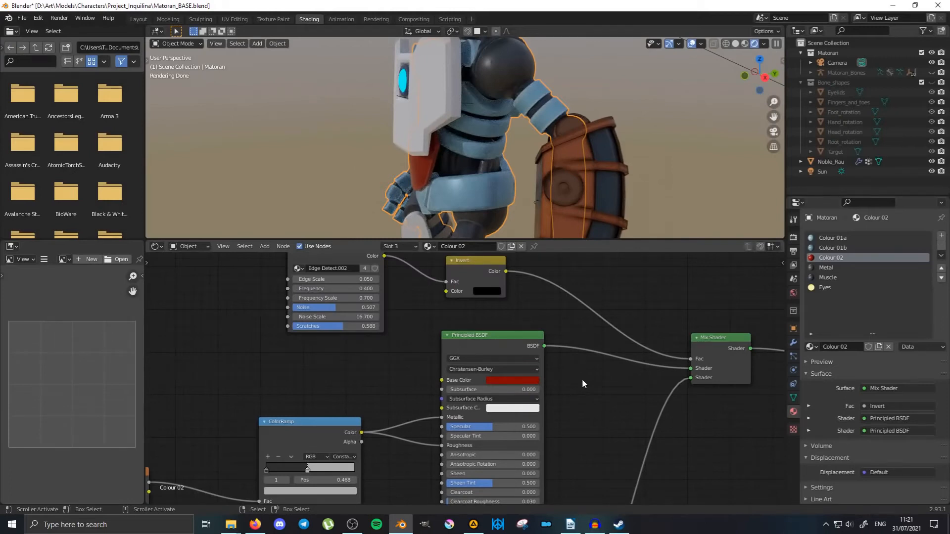
pyautogui.click(512, 379)
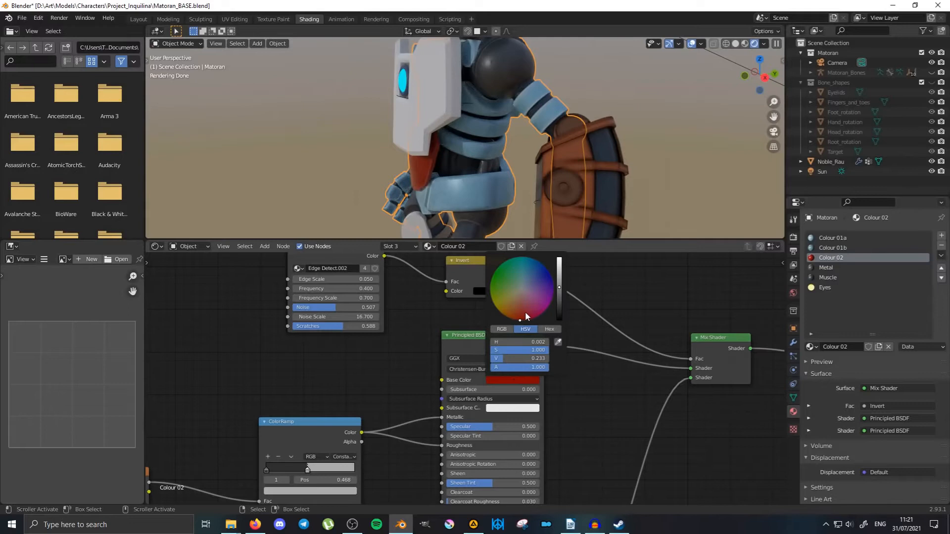
pyautogui.moveTo(519, 313)
pyautogui.mouseDown()
pyautogui.moveTo(495, 299)
pyautogui.moveTo(499, 269)
pyautogui.moveTo(518, 257)
pyautogui.moveTo(518, 269)
pyautogui.mouseUp()
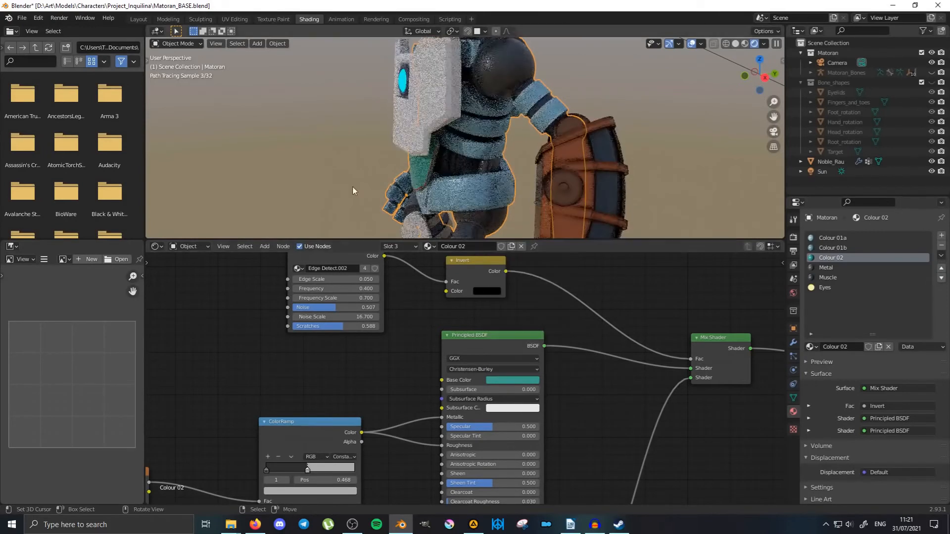
# Adjust Colour 02's base colour to a slightly darker teal, and check the character from the front and back.
pyautogui.moveTo(355, 162); pyautogui.dragTo(575, 187, button='middle')
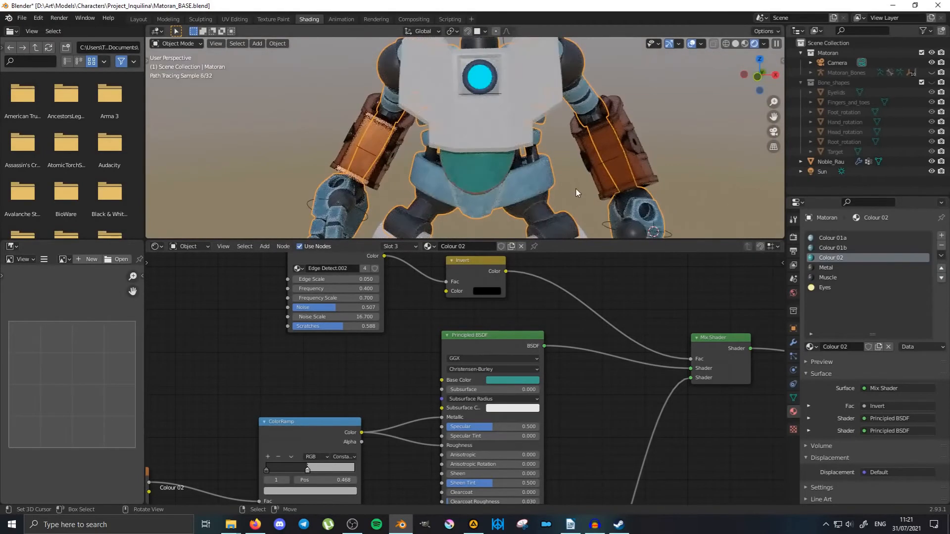
pyautogui.click(520, 382)
pyautogui.moveTo(653, 156); pyautogui.dragTo(448, 138, button='middle')
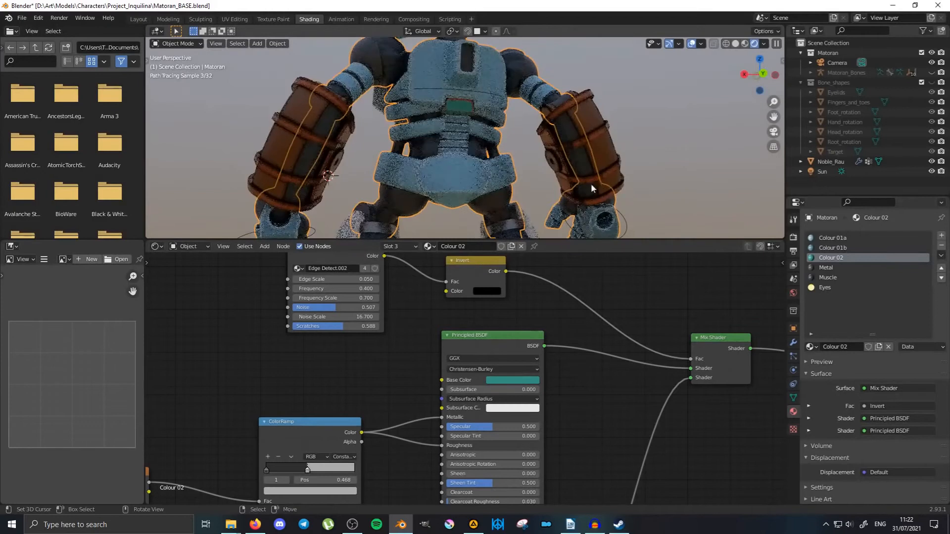
# Compare the Colour 01a, Colour 01b and Colour 02 material slots and the armour parts they colour.
pyautogui.click(842, 239)
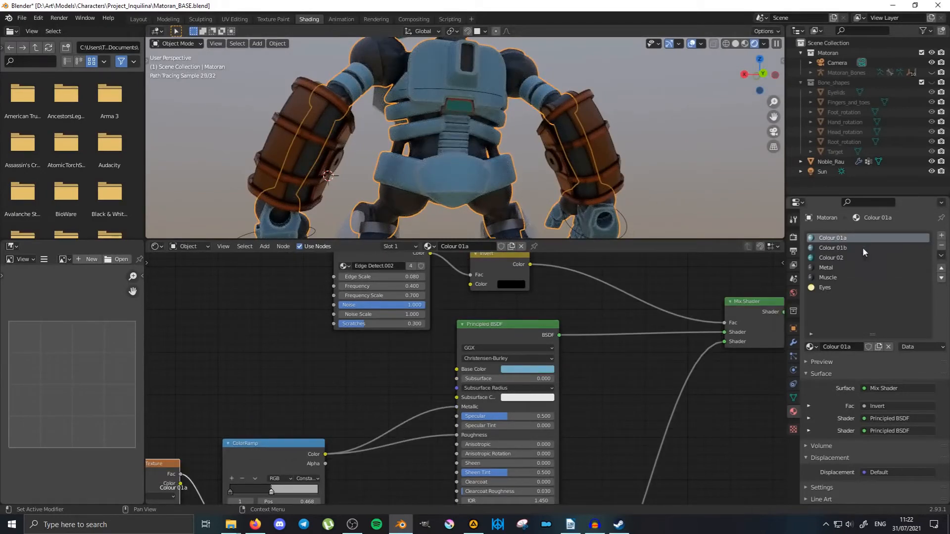
pyautogui.click(835, 248)
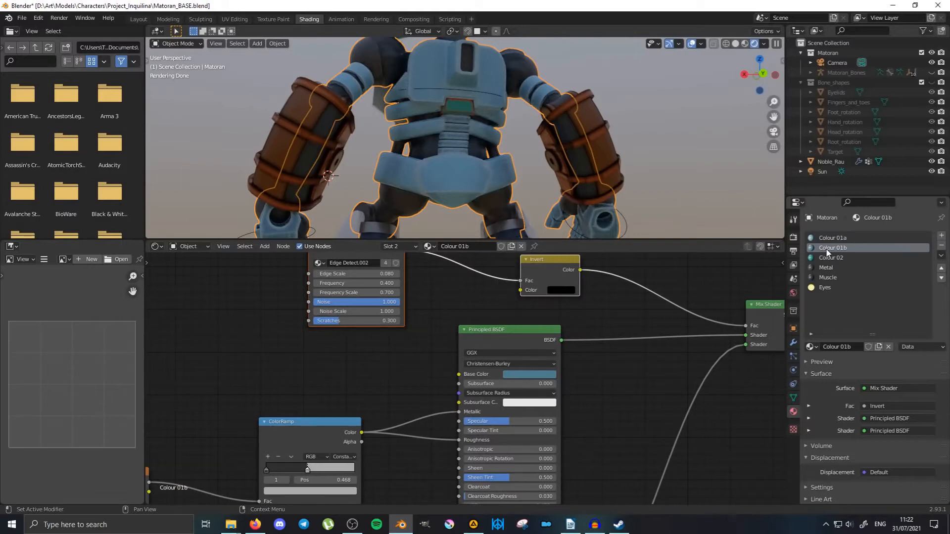
pyautogui.moveTo(634, 178); pyautogui.dragTo(551, 144, button='middle')
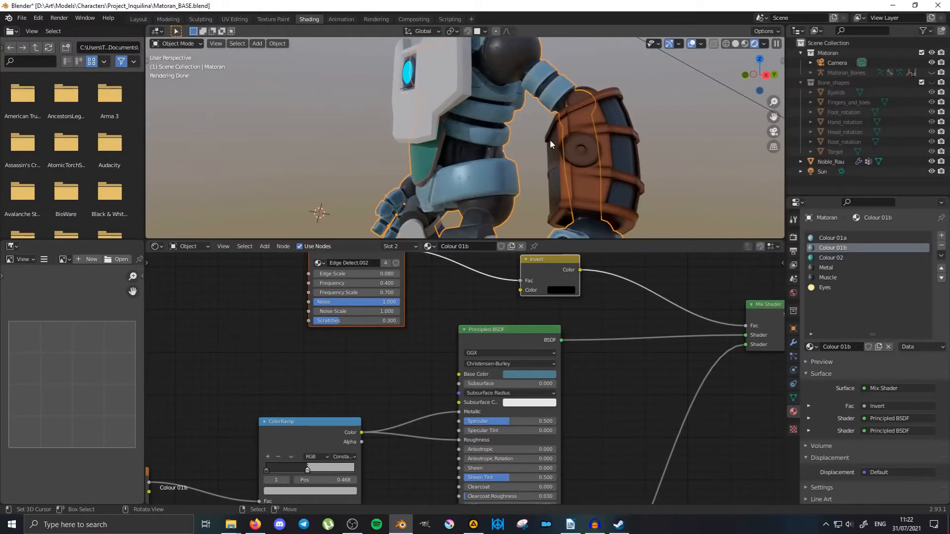
pyautogui.click(846, 258)
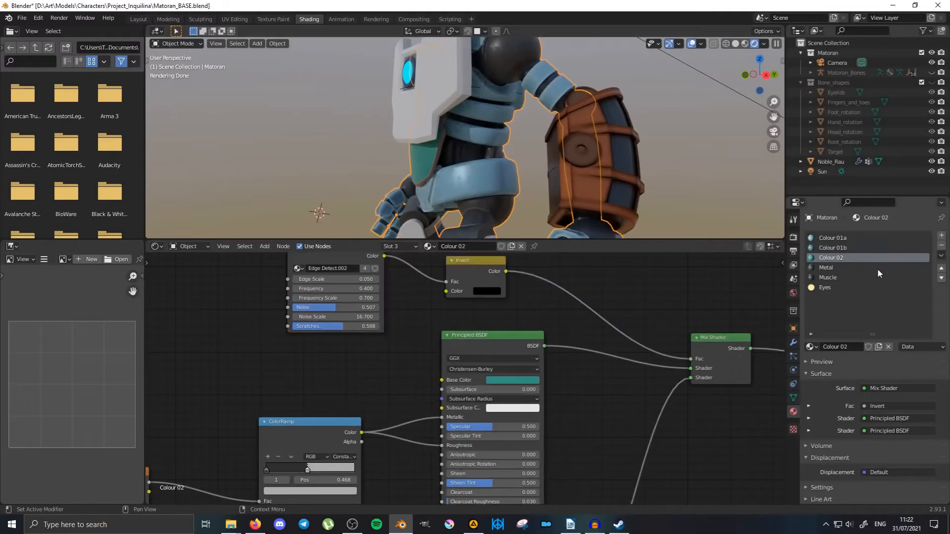
# Examine Colour 02's teal areas on the back and abdomen, including their worn edges, against the surrounding blue armour.
pyautogui.scroll(-1, 572, 289)
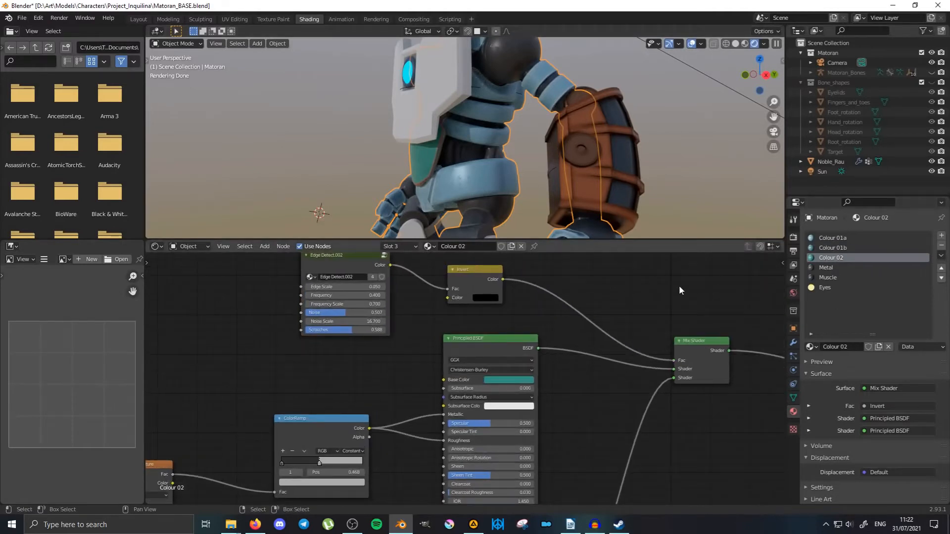
pyautogui.scroll(-2, 504, 175)
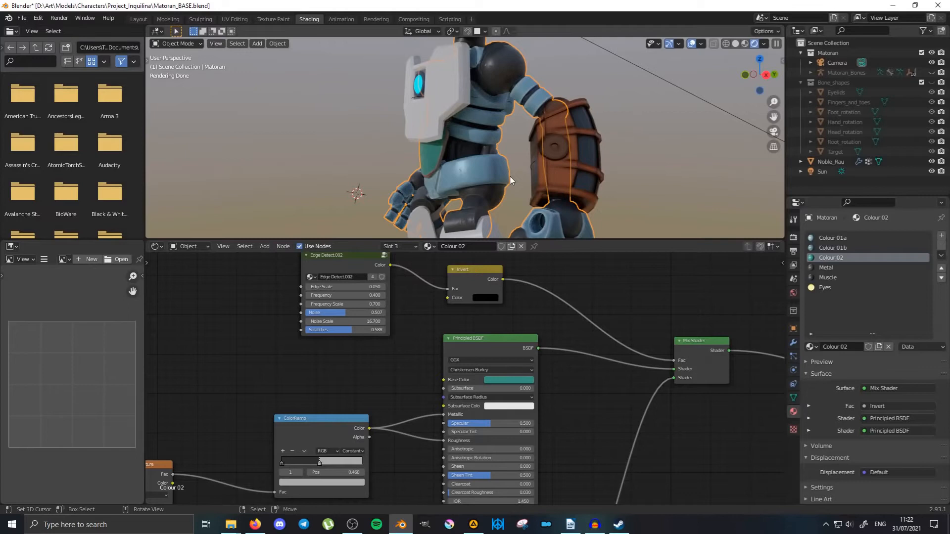
pyautogui.scroll(4, 511, 180)
pyautogui.moveTo(545, 145); pyautogui.dragTo(452, 134, button='middle')
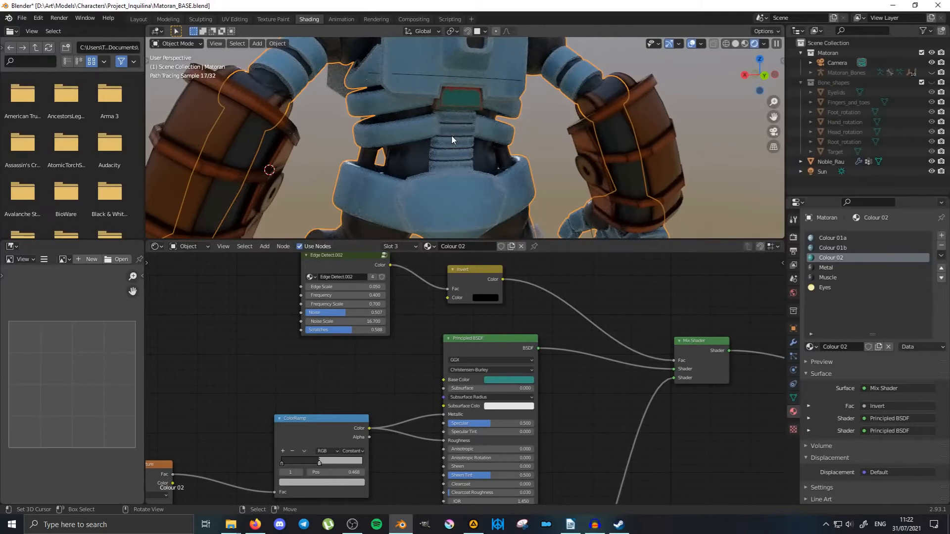
pyautogui.moveTo(468, 147); pyautogui.dragTo(482, 133, button='middle')
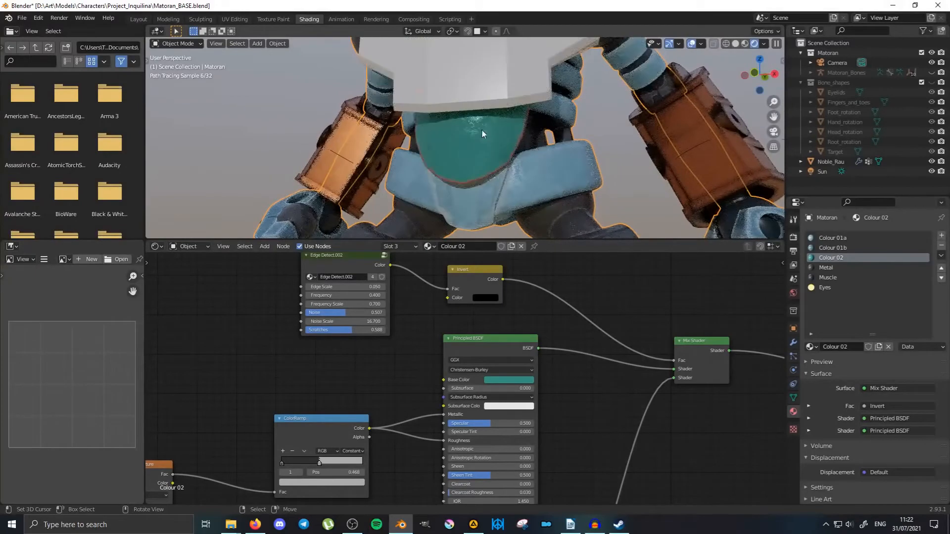
pyautogui.moveTo(535, 121); pyautogui.dragTo(495, 131, button='middle')
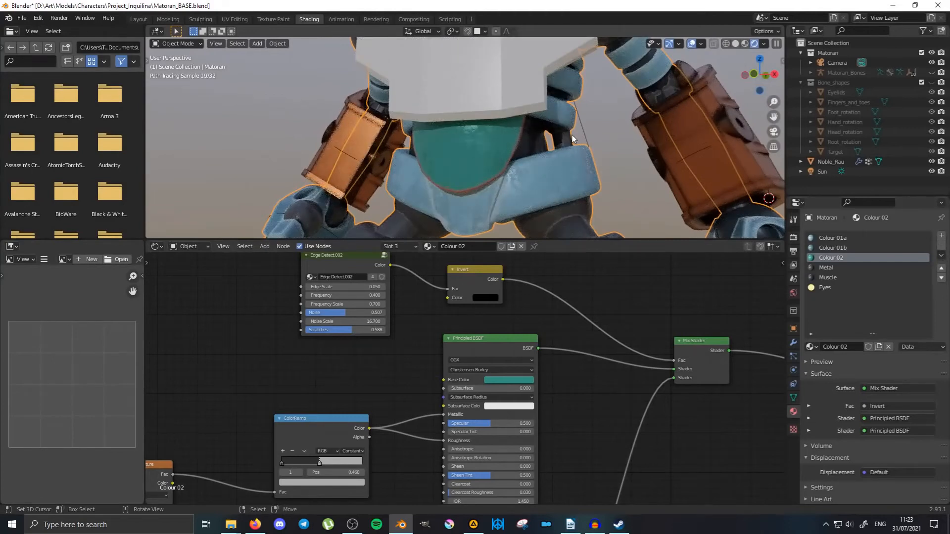
# Enter Edit Mode on the Matoran mesh and select the left hip armour's linked faces, delimited by material.
pyautogui.hotkey('ctrl', 'Tab')
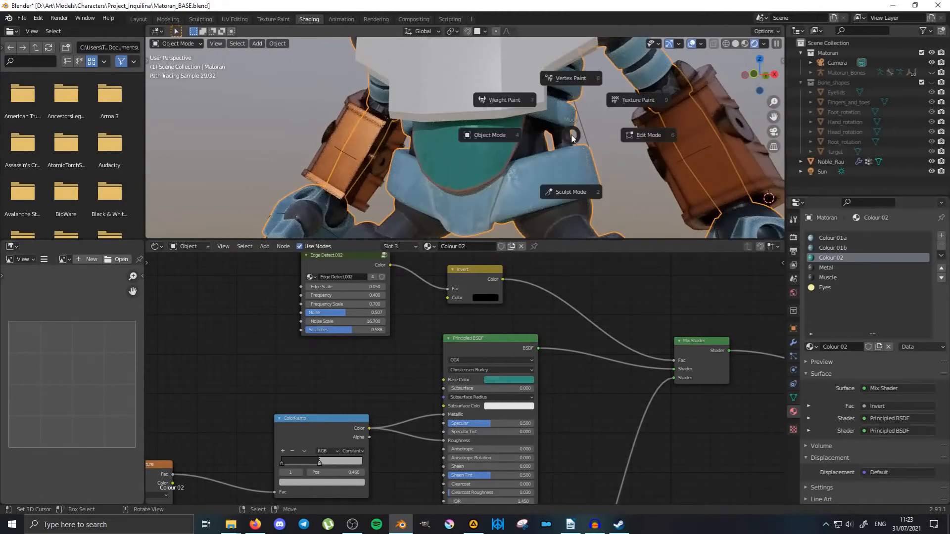
pyautogui.click(648, 135)
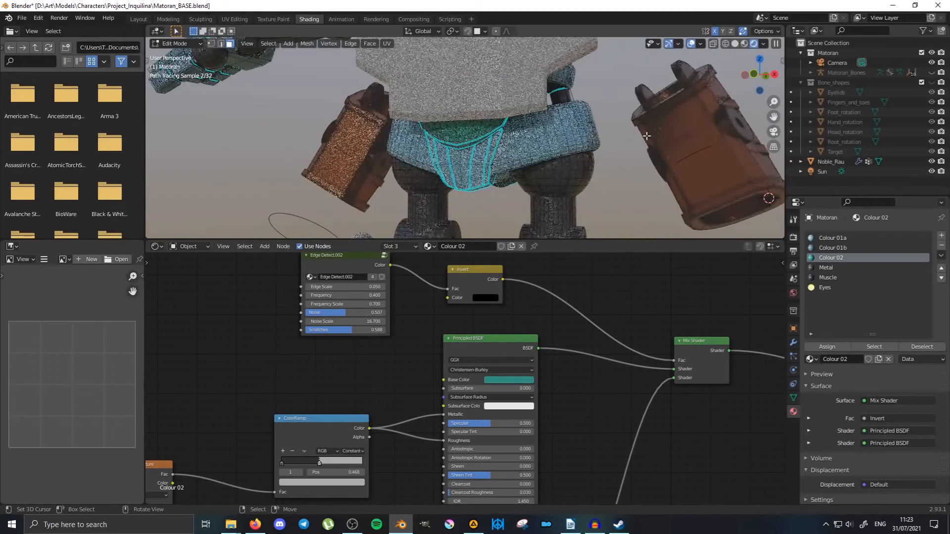
pyautogui.moveTo(544, 130); pyautogui.dragTo(523, 115, button='middle')
pyautogui.click(510, 119)
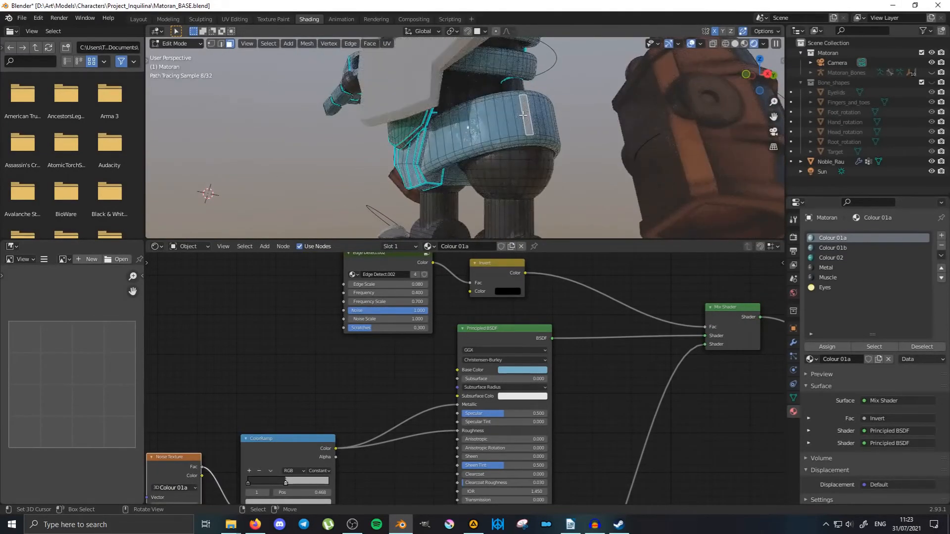
pyautogui.hotkey('ctrl', 'l')
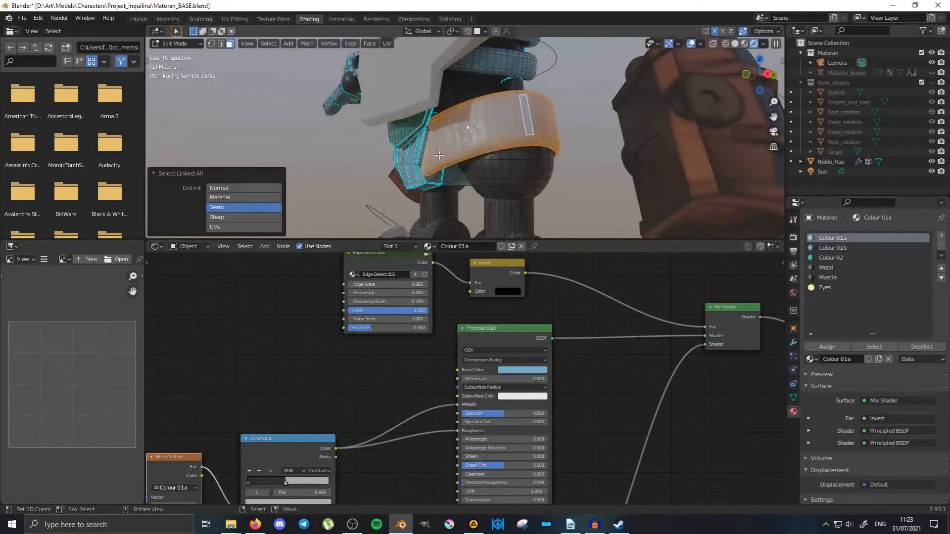
pyautogui.moveTo(439, 155)
pyautogui.mouseDown(button='middle')
pyautogui.moveTo(562, 143)
pyautogui.moveTo(536, 123)
pyautogui.moveTo(418, 149)
pyautogui.moveTo(476, 115)
pyautogui.moveTo(503, 130)
pyautogui.mouseUp(button='middle')
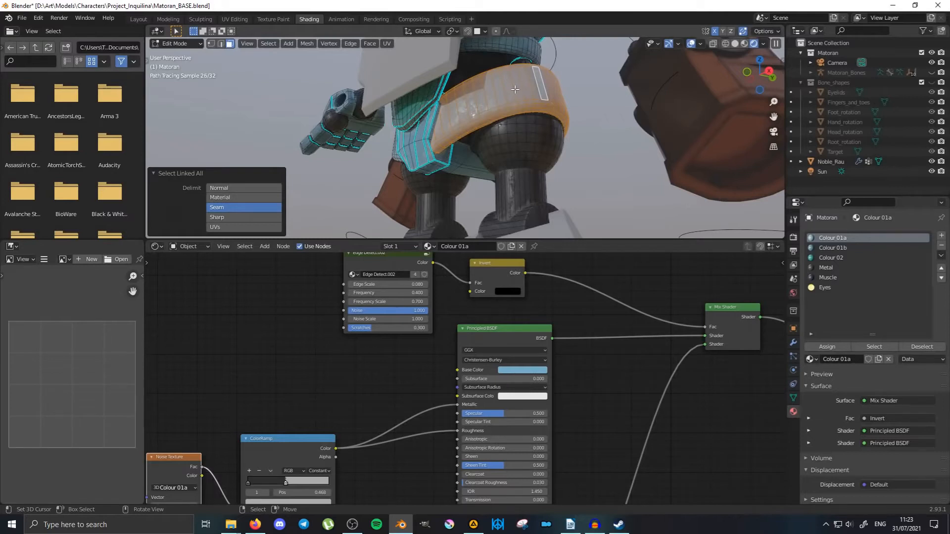
pyautogui.click(242, 198)
pyautogui.moveTo(474, 99); pyautogui.dragTo(460, 91, button='middle')
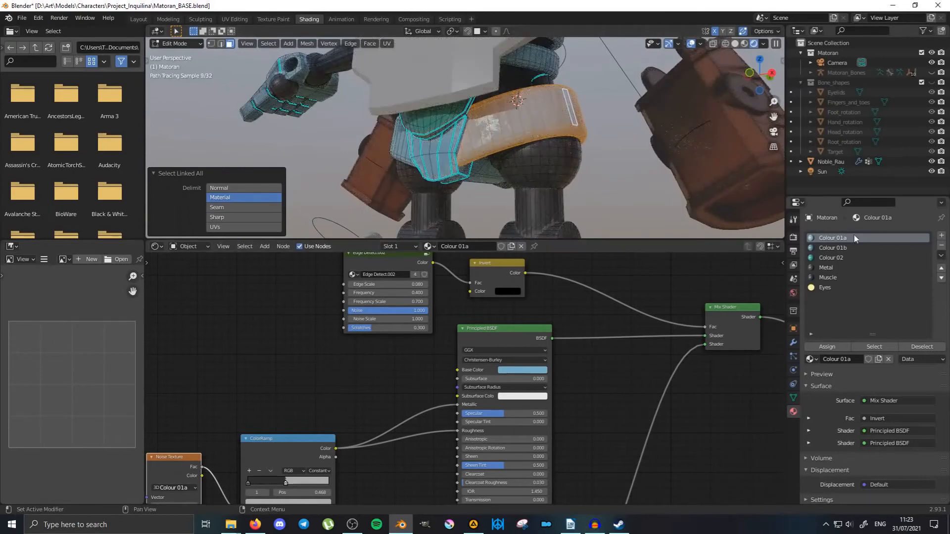
# Add the opposite hip armour's linked faces to the selection and assign Colour 02 to the whole hip belt.
pyautogui.moveTo(367, 149); pyautogui.dragTo(547, 174, button='middle')
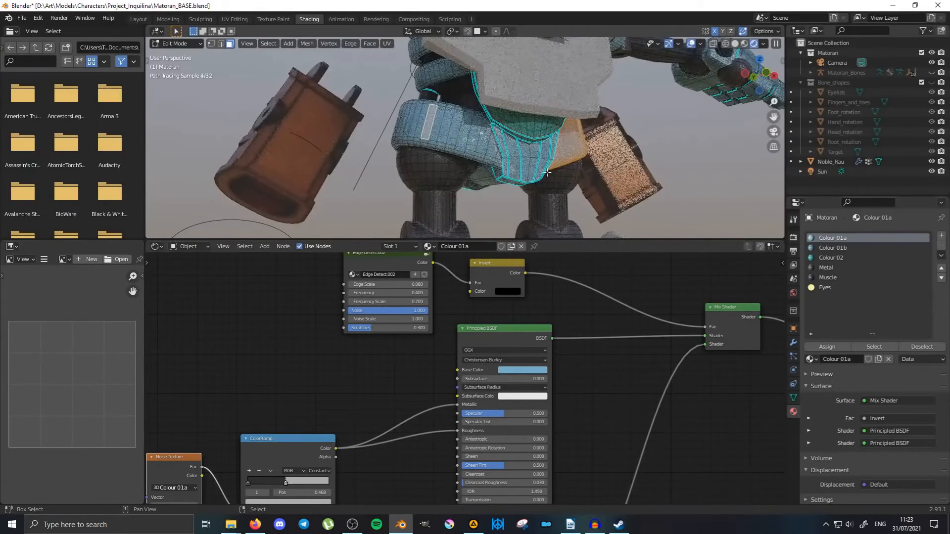
pyautogui.hotkey('ctrl', 'l')
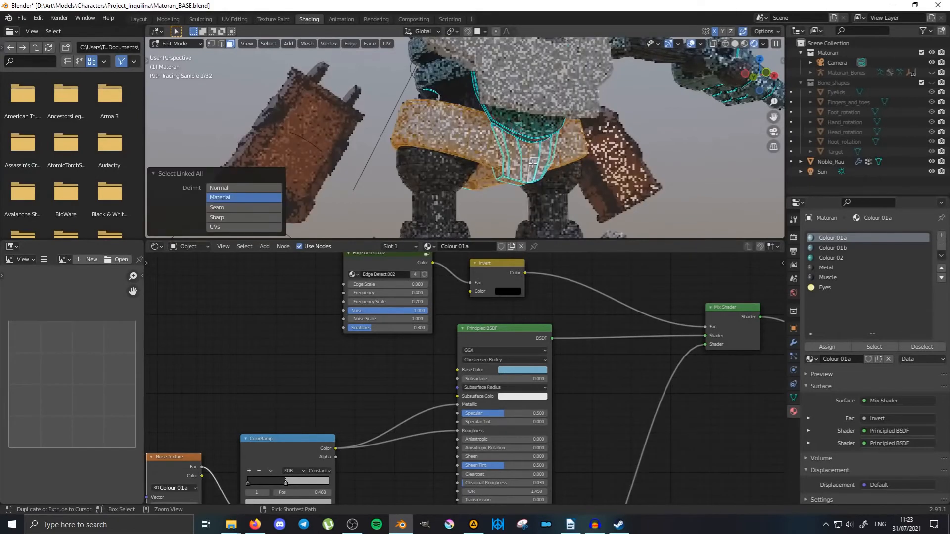
pyautogui.moveTo(532, 163); pyautogui.dragTo(549, 120, button='middle')
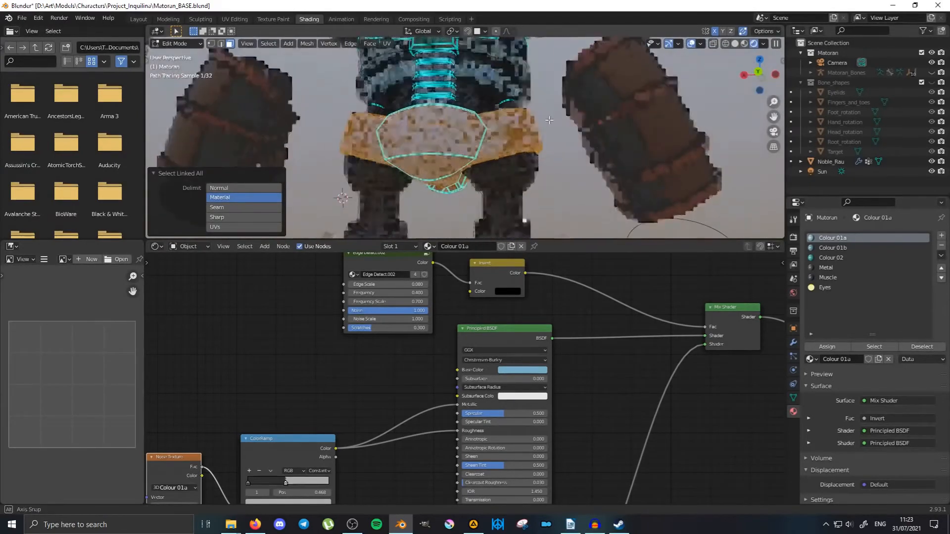
pyautogui.click(855, 258)
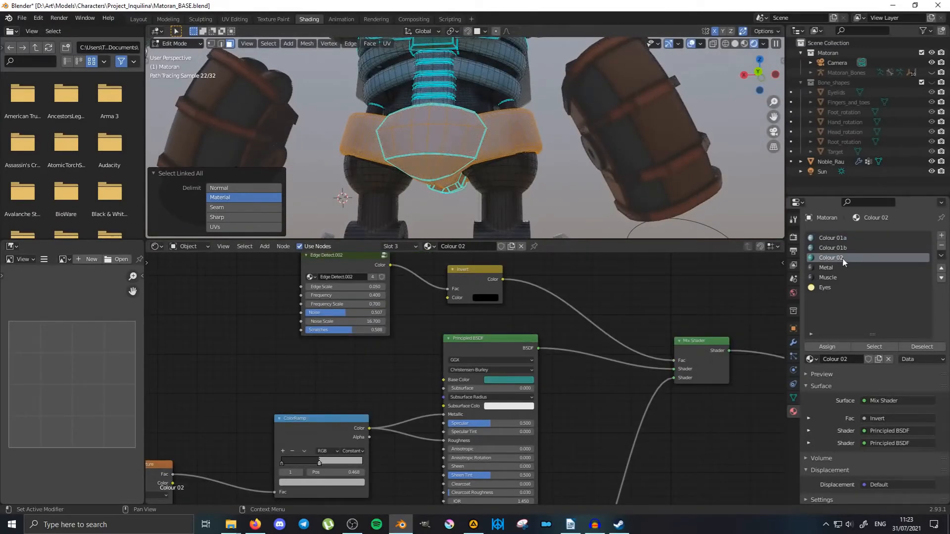
pyautogui.click(835, 346)
# Select the linked faces of the front abdomen plate and assign Colour 01b to them.
pyautogui.moveTo(589, 70)
pyautogui.mouseDown(button='middle')
pyautogui.moveTo(380, 111)
pyautogui.moveTo(516, 103)
pyautogui.mouseUp(button='middle')
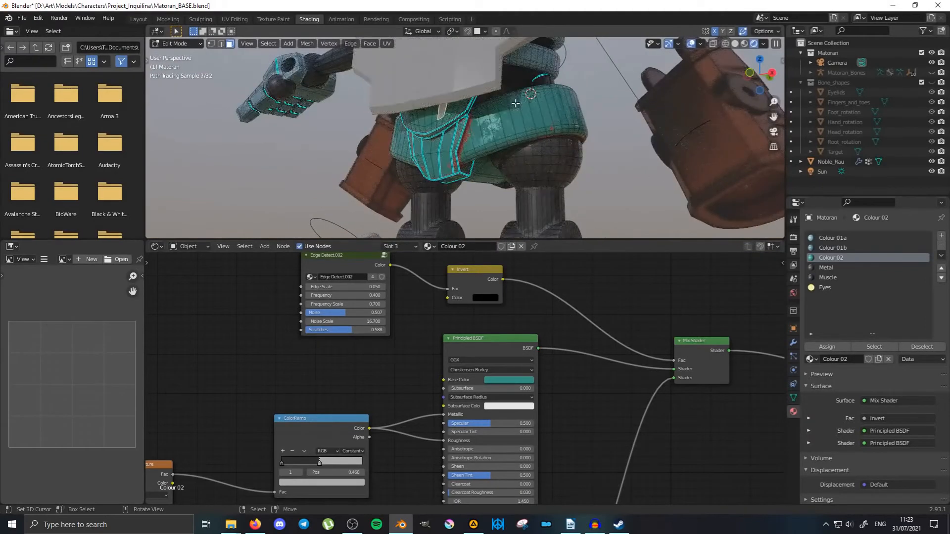
pyautogui.hotkey('ctrl', 'l')
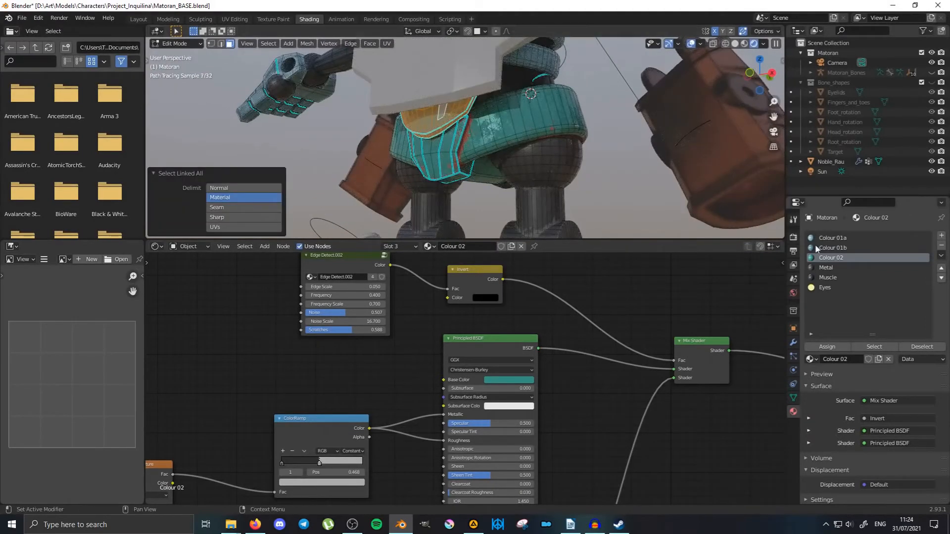
pyautogui.click(833, 248)
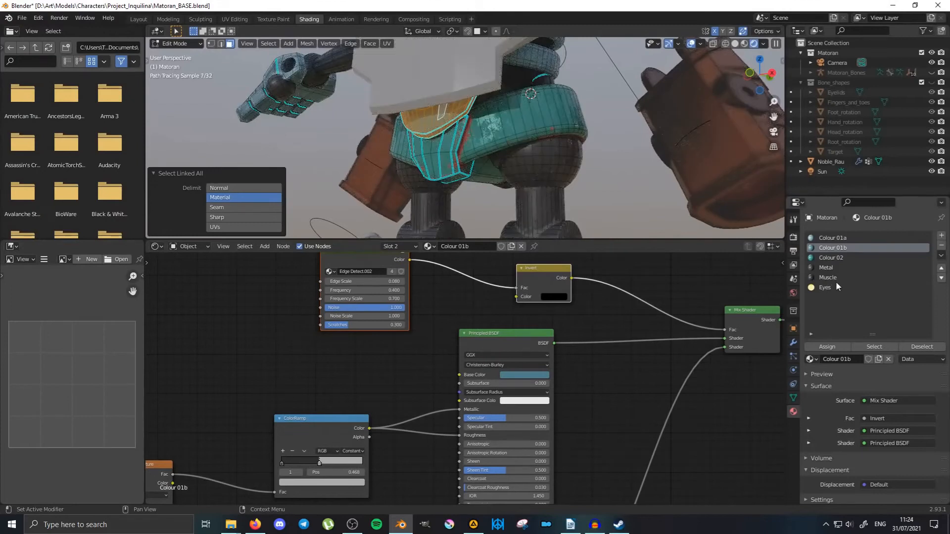
pyautogui.click(821, 347)
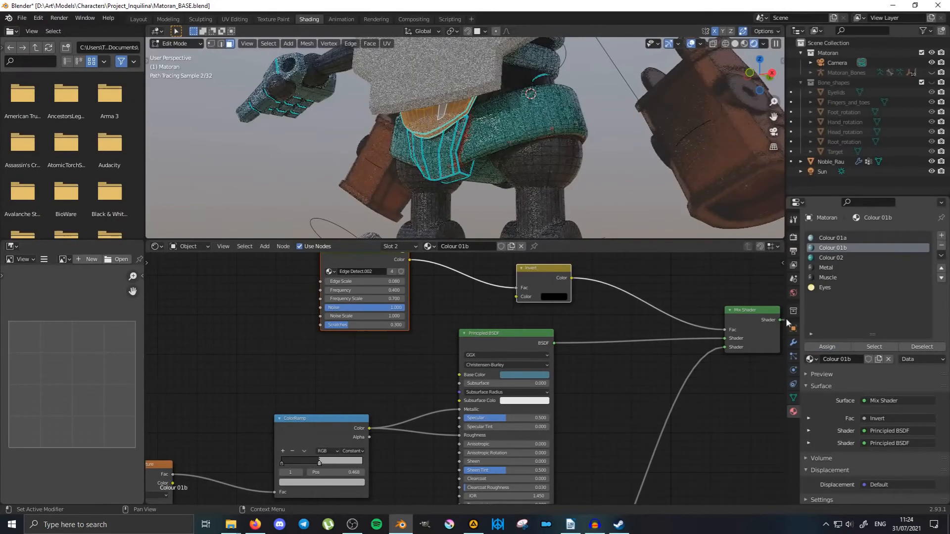
# Return to Object Mode and check the reassigned hip belt and abdomen plate from the front.
pyautogui.moveTo(569, 138)
pyautogui.mouseDown(button='middle')
pyautogui.moveTo(601, 128)
pyautogui.moveTo(424, 146)
pyautogui.moveTo(627, 150)
pyautogui.mouseUp(button='middle')
pyautogui.hotkey('ctrl', 'Tab')
pyautogui.click(566, 153)
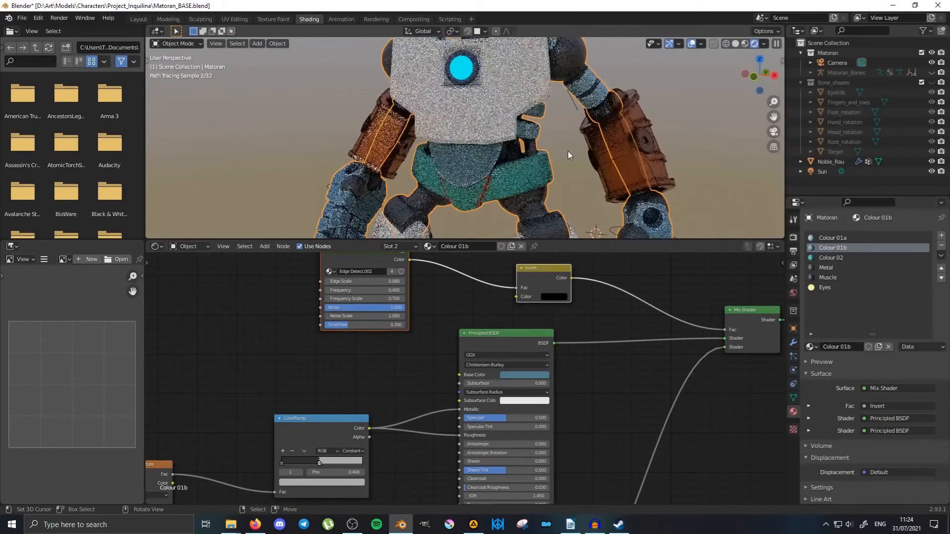
pyautogui.moveTo(568, 152); pyautogui.dragTo(499, 146, button='middle')
pyautogui.scroll(5, 479, 146)
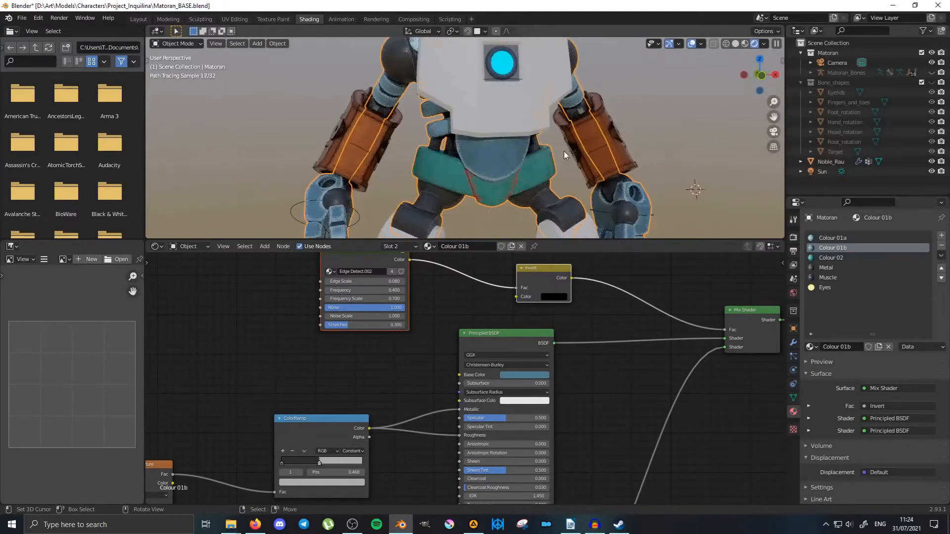
pyautogui.moveTo(563, 151)
pyautogui.mouseDown(button='middle')
pyautogui.moveTo(527, 159)
pyautogui.moveTo(519, 188)
pyautogui.mouseUp(button='middle')
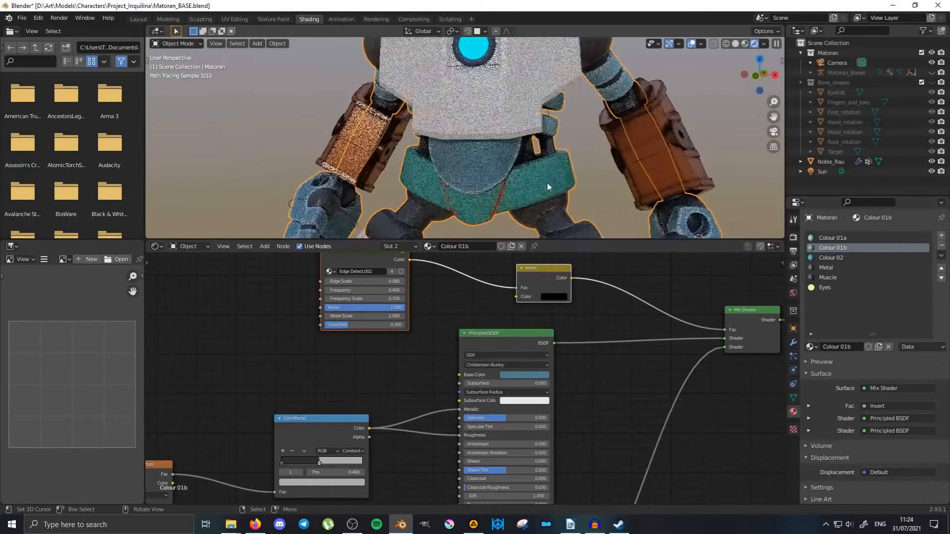
# Change the base colour of Colour 02's lower Principled BSDF to a pale blue-teal for the worn edges.
pyautogui.click(829, 257)
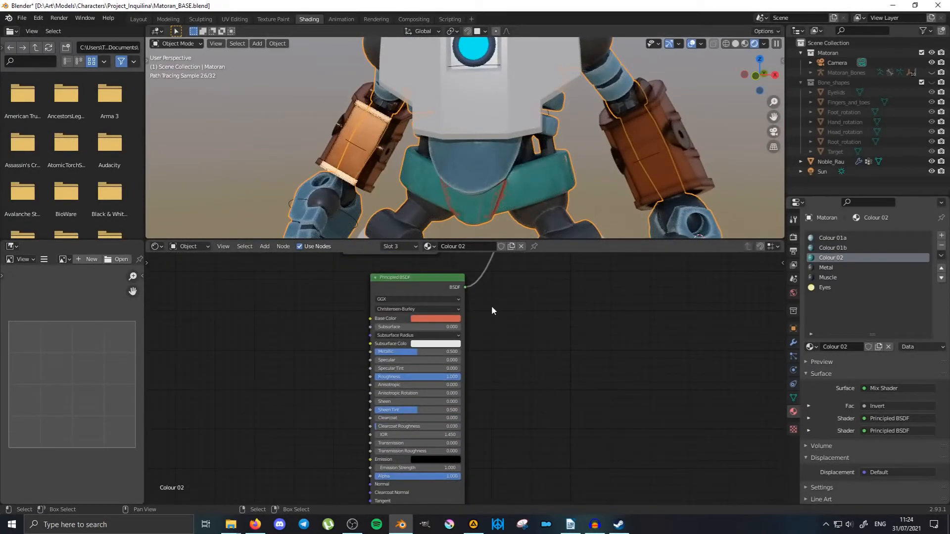
pyautogui.scroll(5, 493, 186)
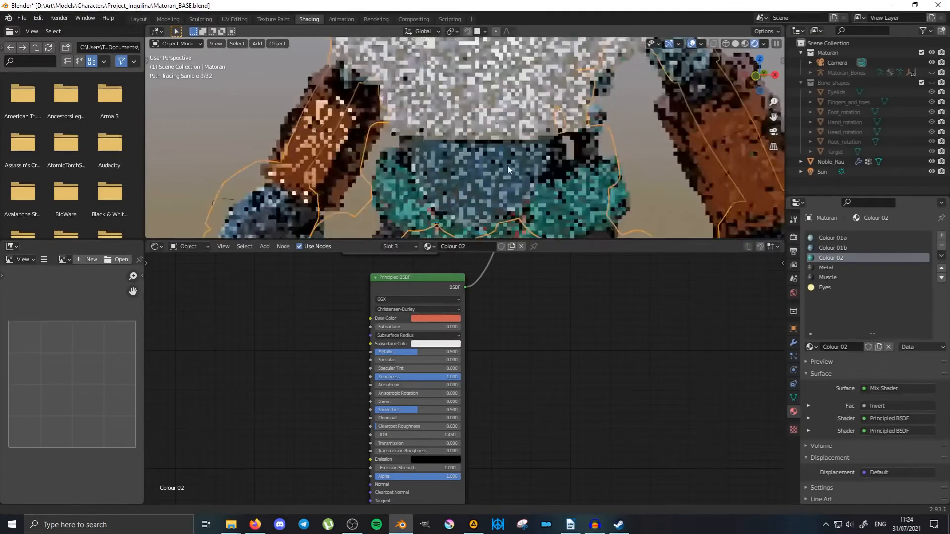
pyautogui.click(436, 318)
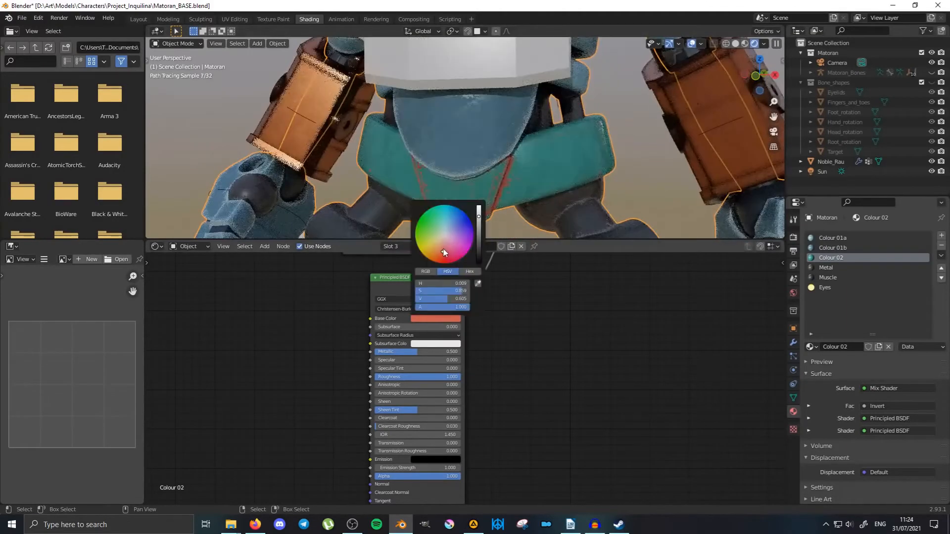
pyautogui.moveTo(444, 253); pyautogui.dragTo(444, 228)
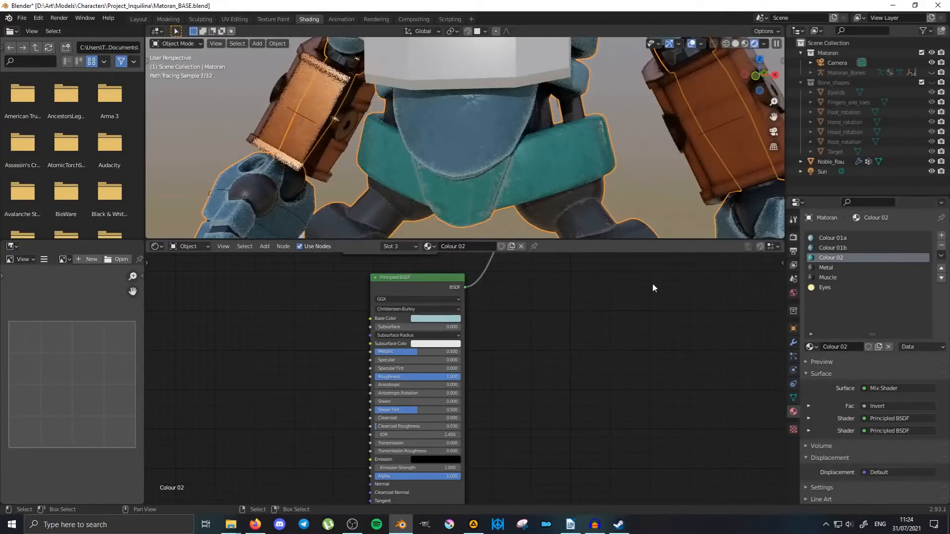
# Check the recoloured character from several sides and select the brown armour piece Arm 02 L.
pyautogui.scroll(-5, 538, 157)
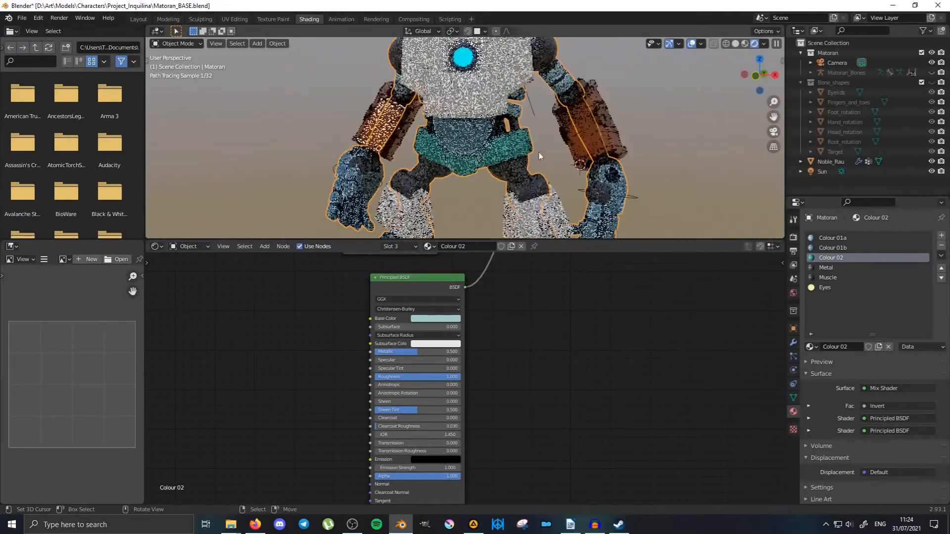
pyautogui.moveTo(598, 100); pyautogui.dragTo(522, 113, button='middle')
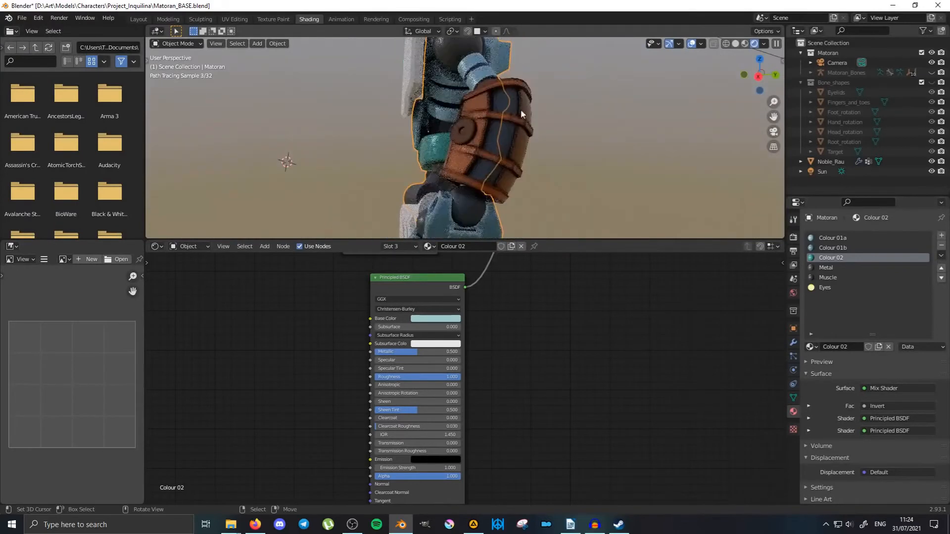
pyautogui.moveTo(509, 67); pyautogui.dragTo(517, 124, button='middle')
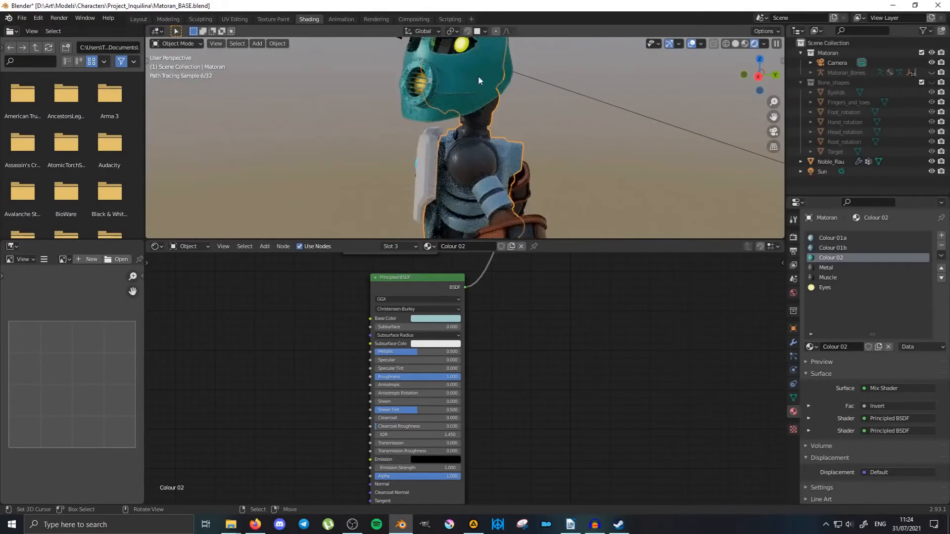
pyautogui.moveTo(518, 168)
pyautogui.mouseDown(button='middle')
pyautogui.moveTo(532, 199)
pyautogui.moveTo(492, 162)
pyautogui.moveTo(539, 159)
pyautogui.moveTo(526, 133)
pyautogui.moveTo(591, 164)
pyautogui.moveTo(542, 156)
pyautogui.mouseUp(button='middle')
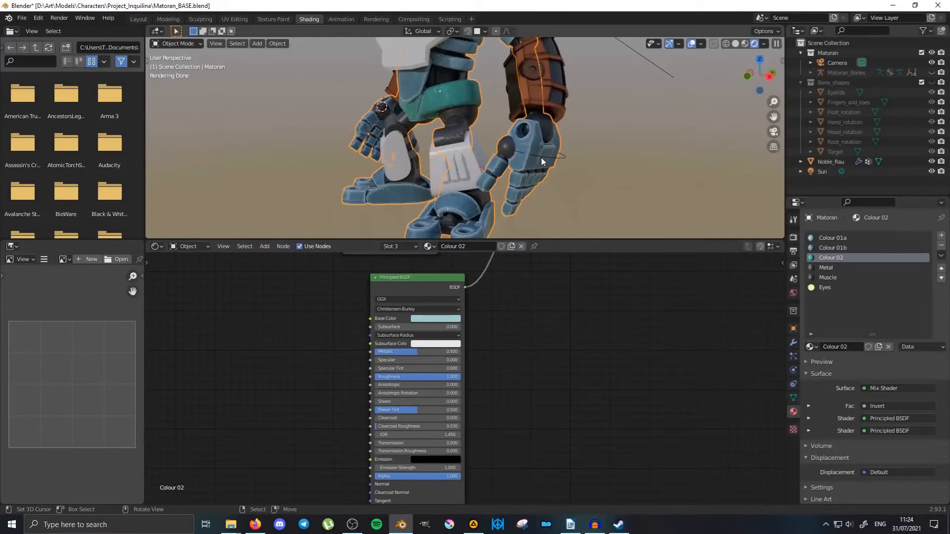
pyautogui.moveTo(542, 156)
pyautogui.mouseDown(button='middle')
pyautogui.moveTo(465, 159)
pyautogui.moveTo(446, 139)
pyautogui.moveTo(521, 148)
pyautogui.mouseUp(button='middle')
pyautogui.moveTo(599, 156); pyautogui.dragTo(580, 149, button='middle')
pyautogui.click(523, 170)
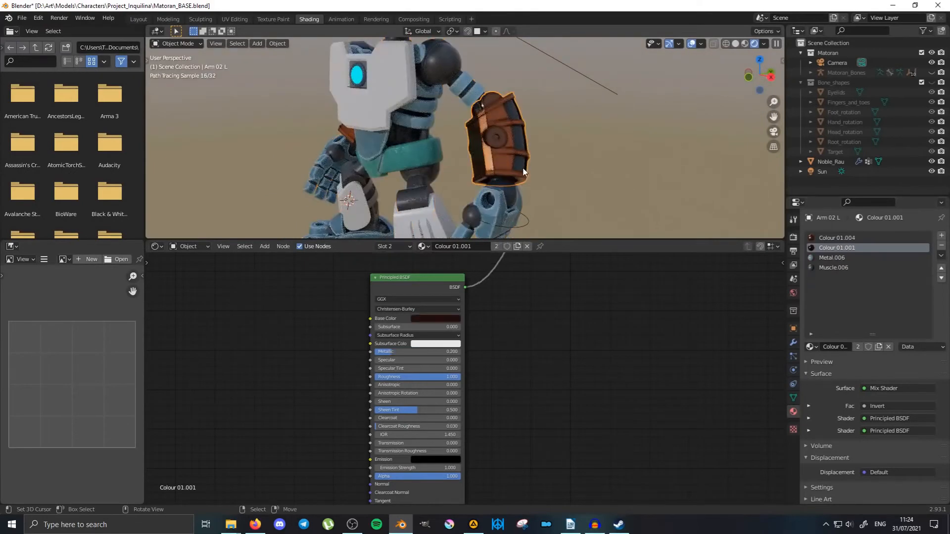
# Replace Arm 02 L's Colour 01.004 material with Colour 01a.
pyautogui.moveTo(395, 160); pyautogui.dragTo(445, 143, button='middle')
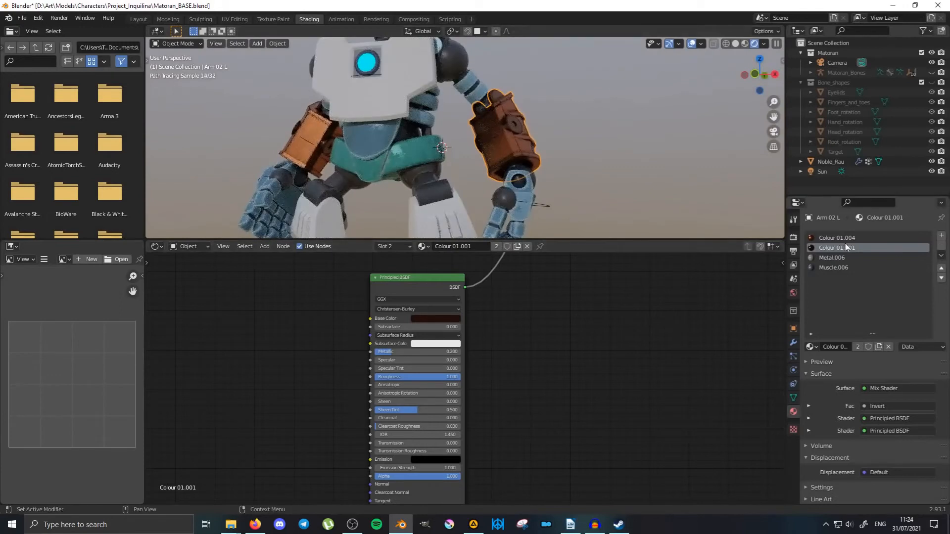
pyautogui.moveTo(689, 197)
pyautogui.mouseDown(button='middle')
pyautogui.moveTo(522, 144)
pyautogui.moveTo(584, 167)
pyautogui.mouseUp(button='middle')
pyautogui.scroll(6, 584, 167)
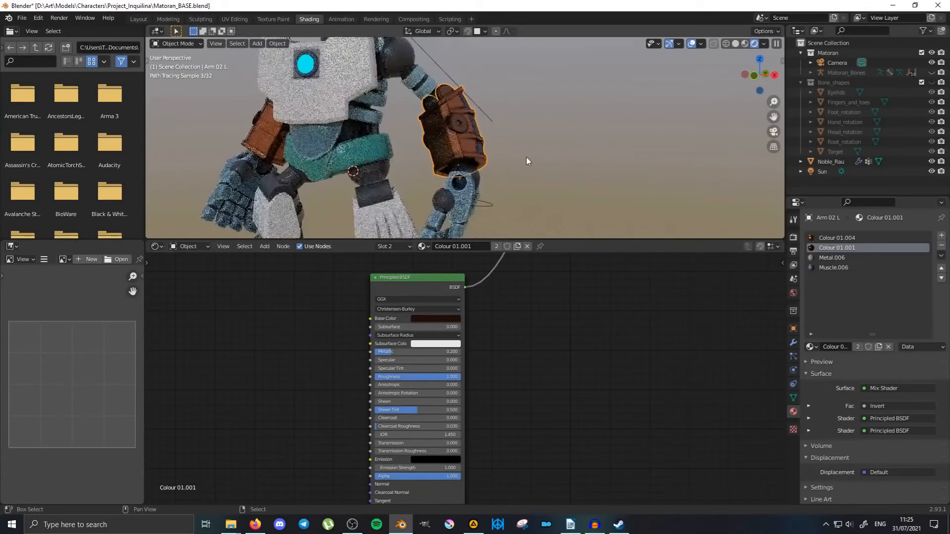
pyautogui.click(836, 238)
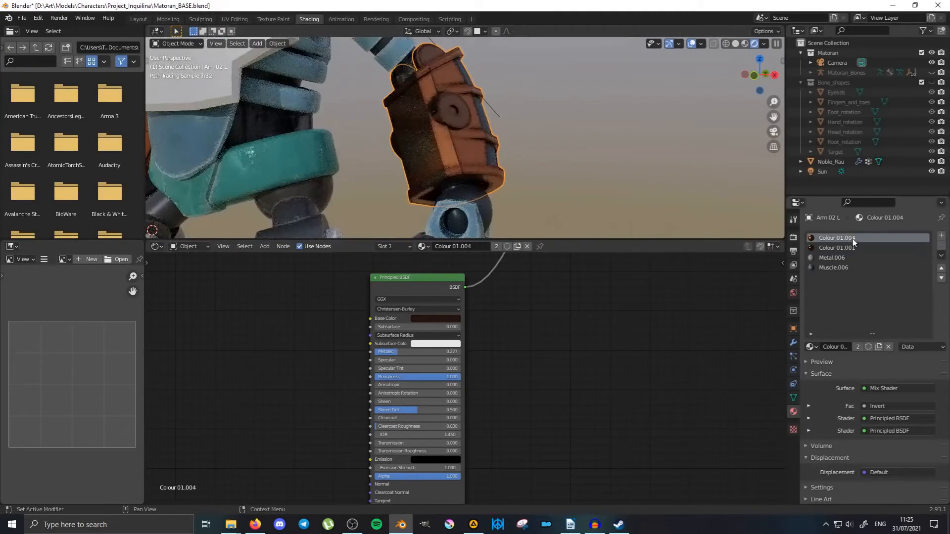
pyautogui.click(807, 347)
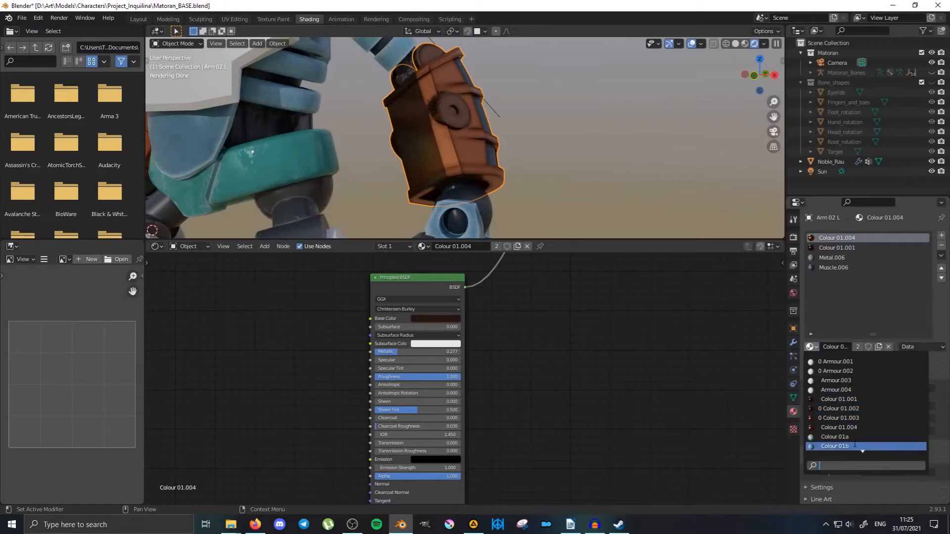
pyautogui.scroll(-5, 861, 448)
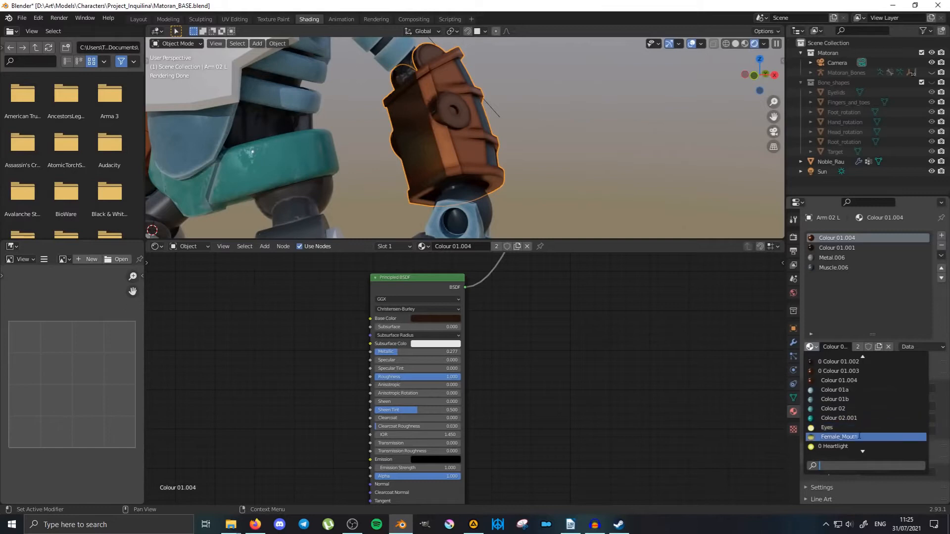
pyautogui.click(861, 390)
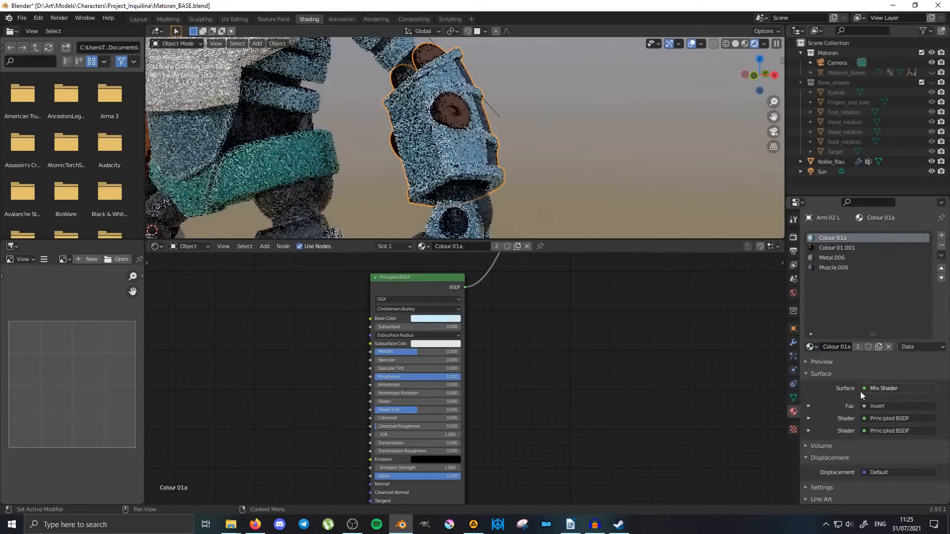
# Replace Arm 02 L's Colour 01.001 material with Colour 01b and check the armour from the side.
pyautogui.click(844, 247)
pyautogui.click(818, 346)
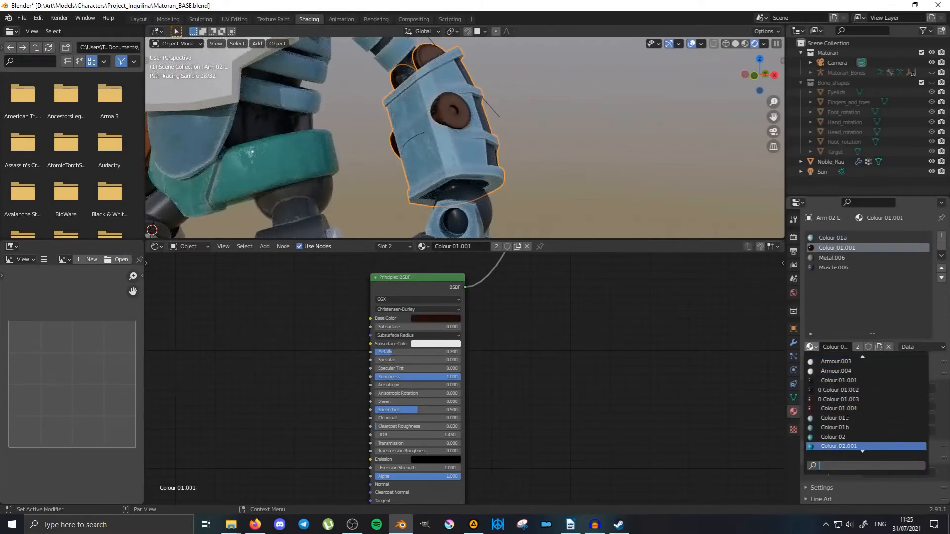
pyautogui.click(857, 427)
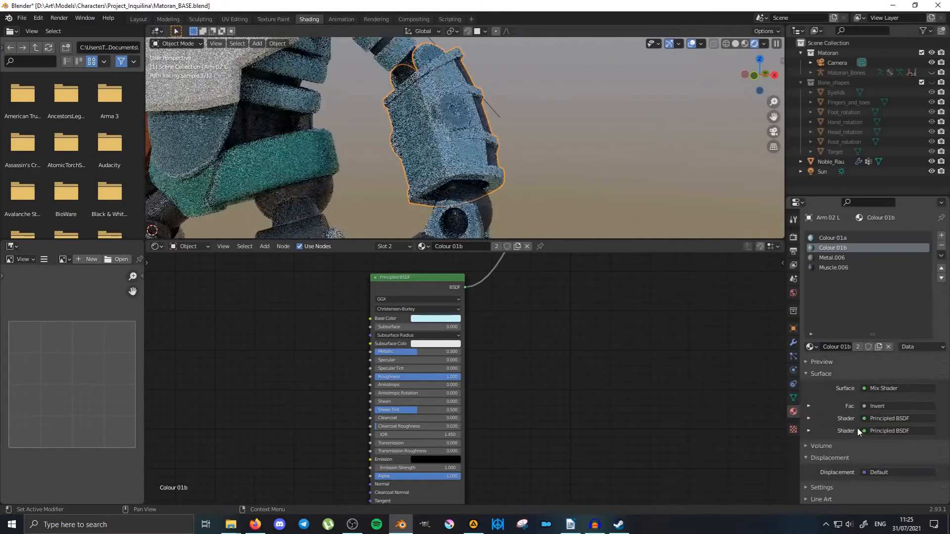
pyautogui.moveTo(581, 219); pyautogui.dragTo(515, 174, button='middle')
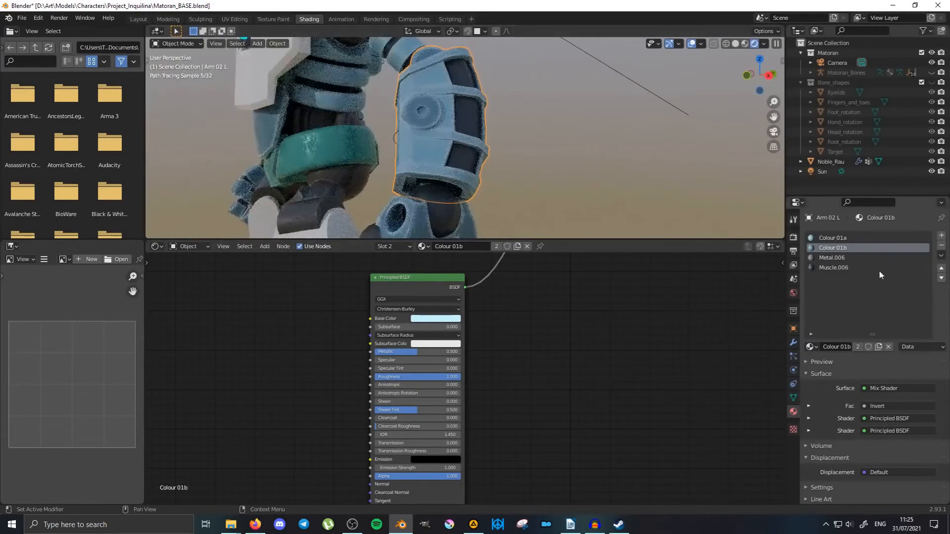
# Replace Arm 02 L's Metal.006 material with Metal and its Muscle.006 material with Muscle.
pyautogui.click(854, 258)
pyautogui.click(811, 346)
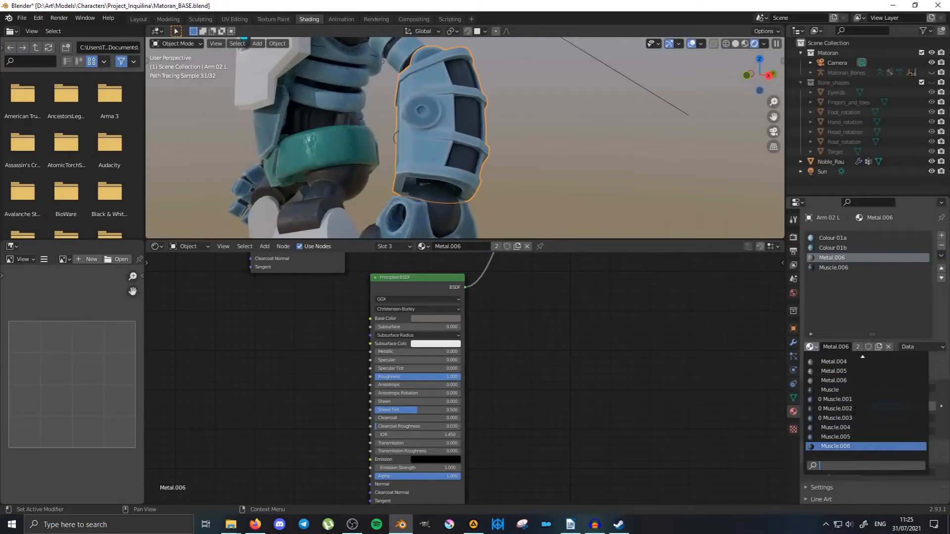
pyautogui.scroll(13, 854, 410)
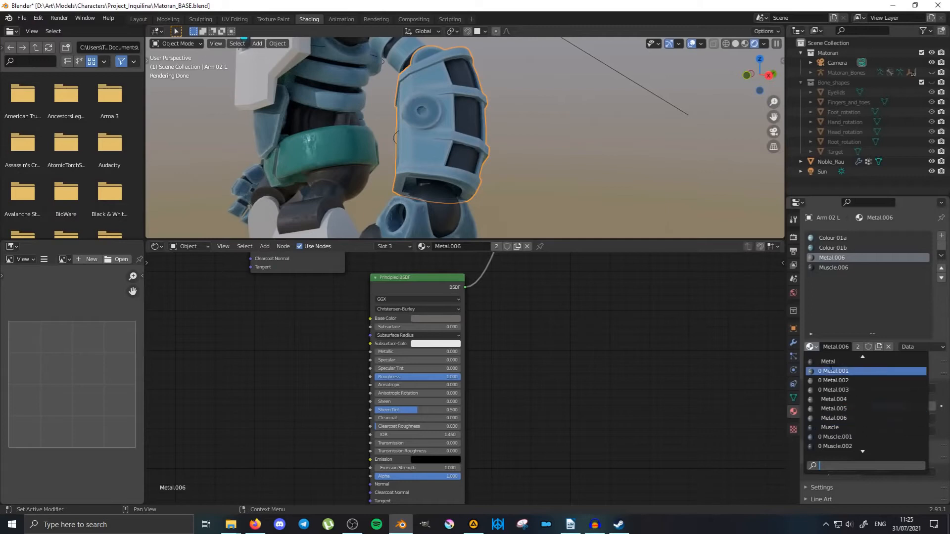
pyautogui.click(832, 361)
pyautogui.click(842, 267)
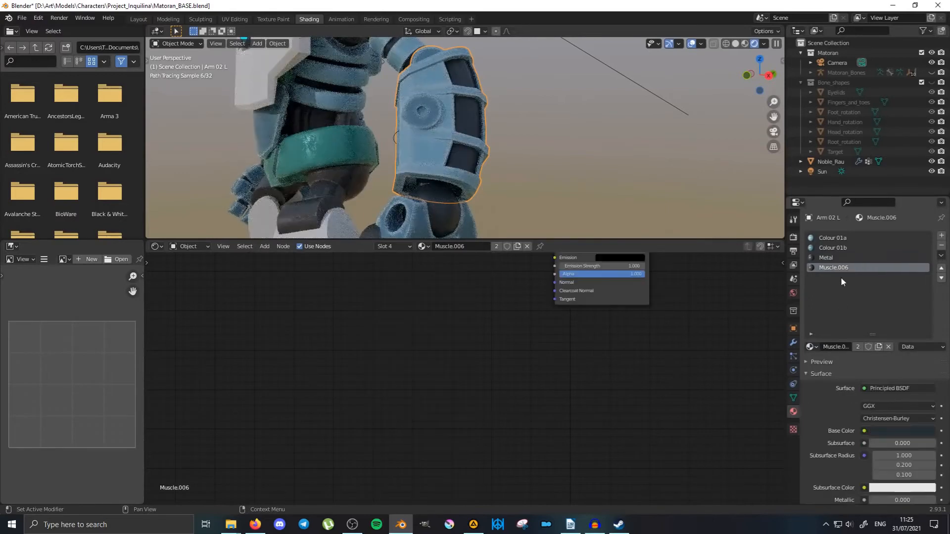
pyautogui.click(810, 347)
pyautogui.click(852, 390)
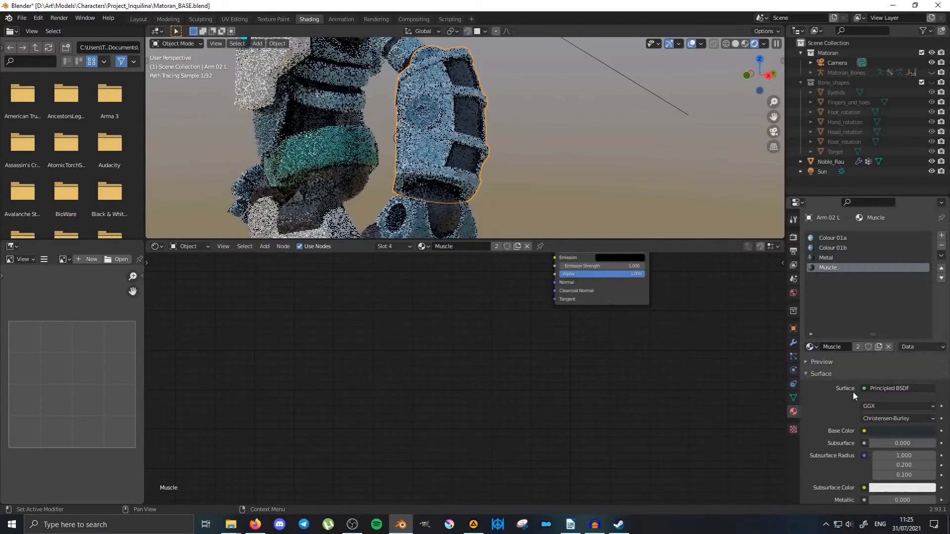
pyautogui.moveTo(456, 145); pyautogui.dragTo(471, 144, button='middle')
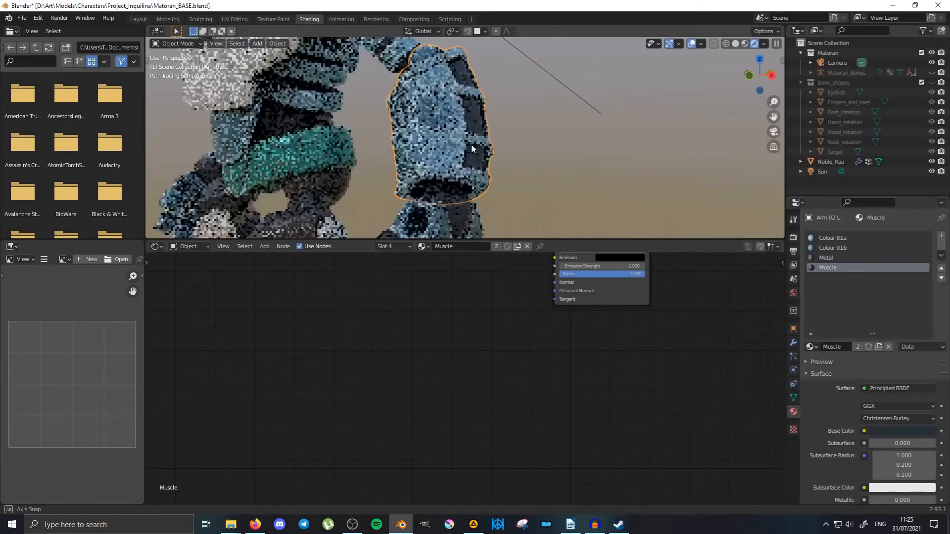
# Review the available materials and compare the recoloured left arm armour with the rest of the body from several angles.
pyautogui.click(810, 347)
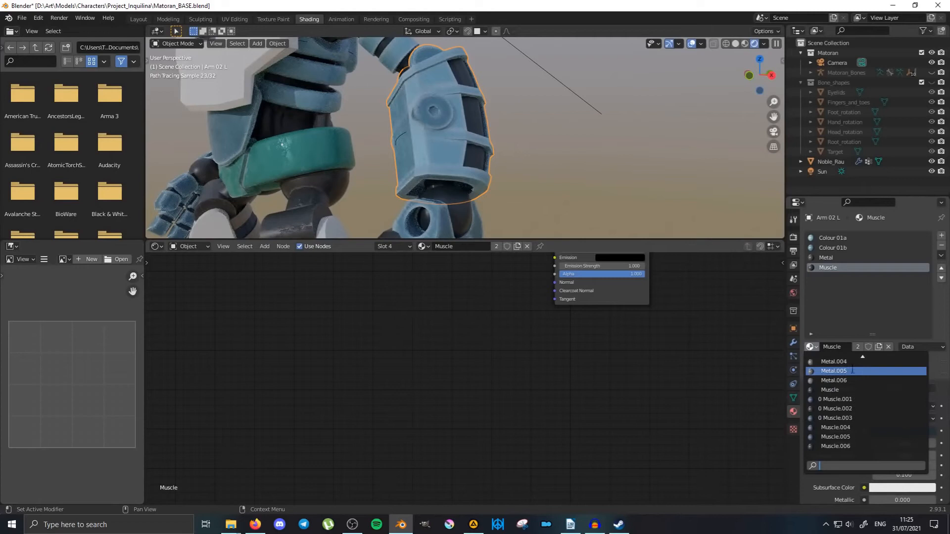
pyautogui.scroll(-1, 365, 123)
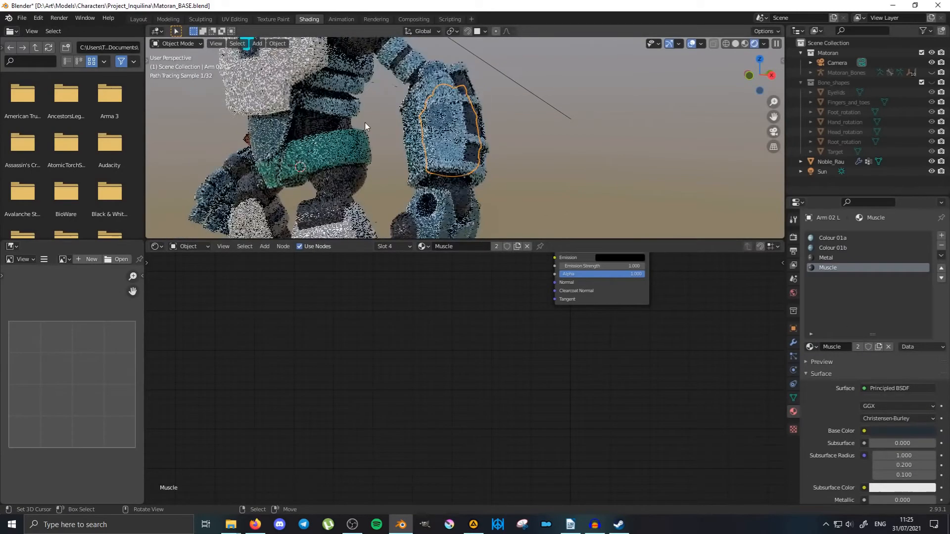
pyautogui.scroll(-2, 364, 122)
pyautogui.moveTo(358, 124); pyautogui.dragTo(500, 150, button='middle')
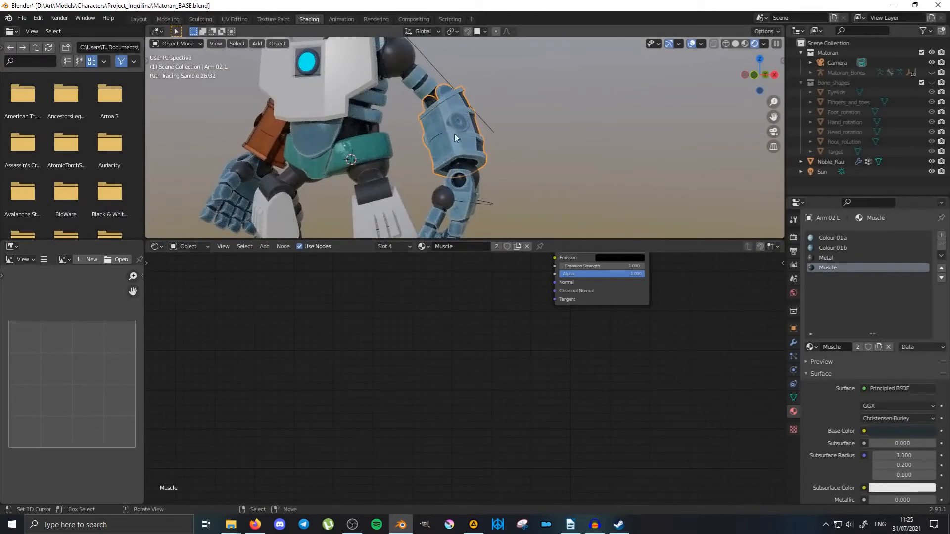
pyautogui.moveTo(360, 124); pyautogui.dragTo(391, 76, button='middle')
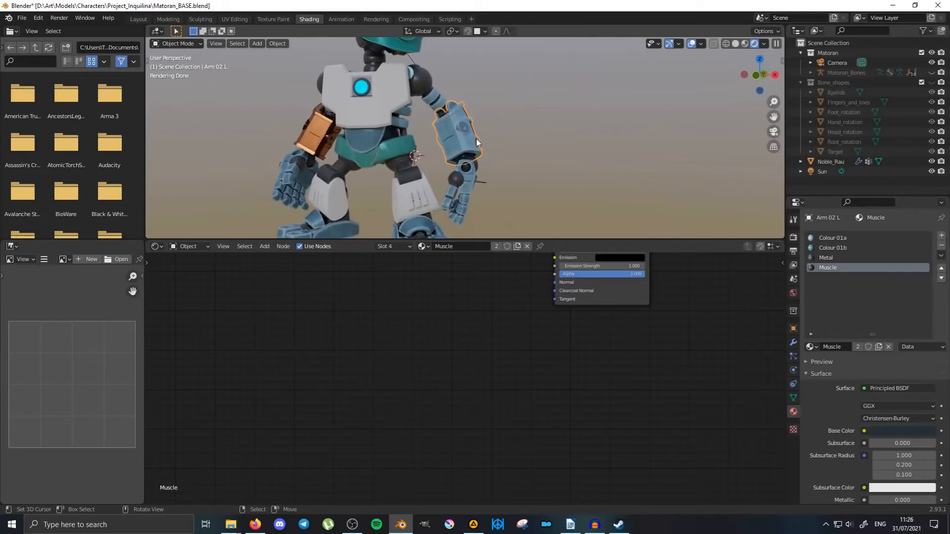
pyautogui.moveTo(479, 143)
pyautogui.mouseDown(button='middle')
pyautogui.moveTo(537, 136)
pyautogui.moveTo(490, 133)
pyautogui.mouseUp(button='middle')
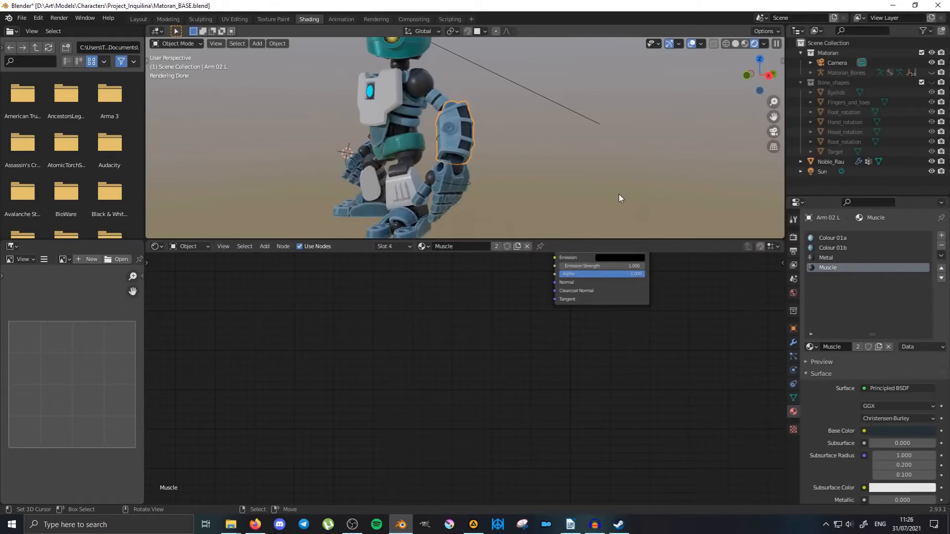
# Look through the material list for unused entries and find the file's Clean Up options.
pyautogui.click(812, 347)
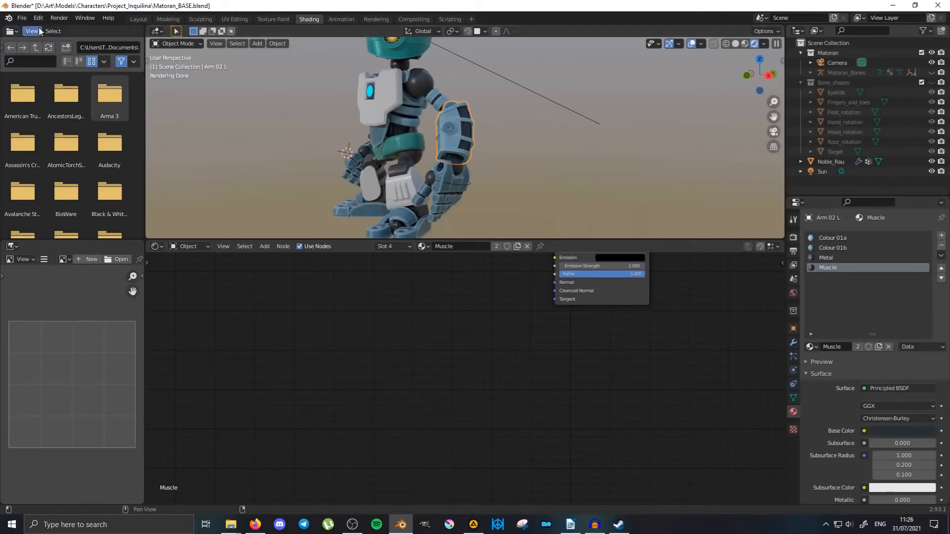
pyautogui.click(22, 19)
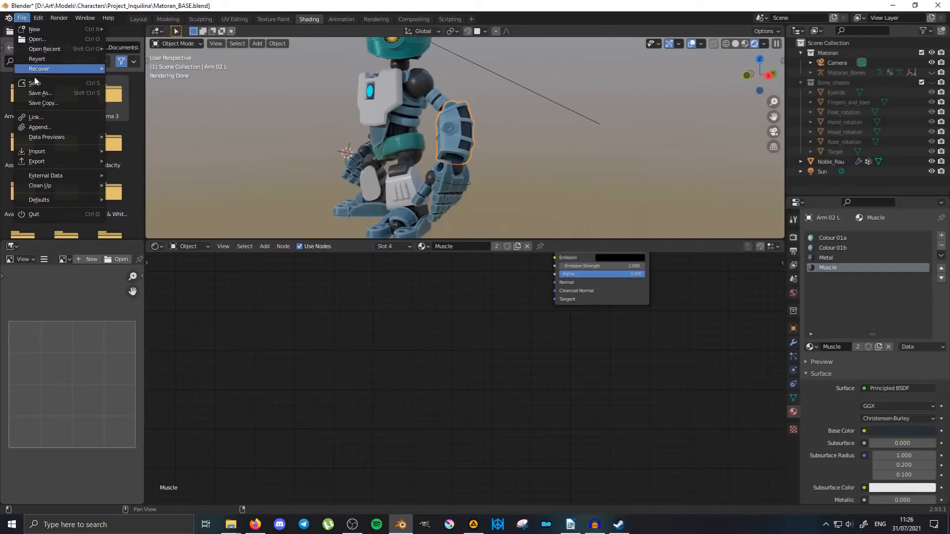
pyautogui.moveTo(51, 185)
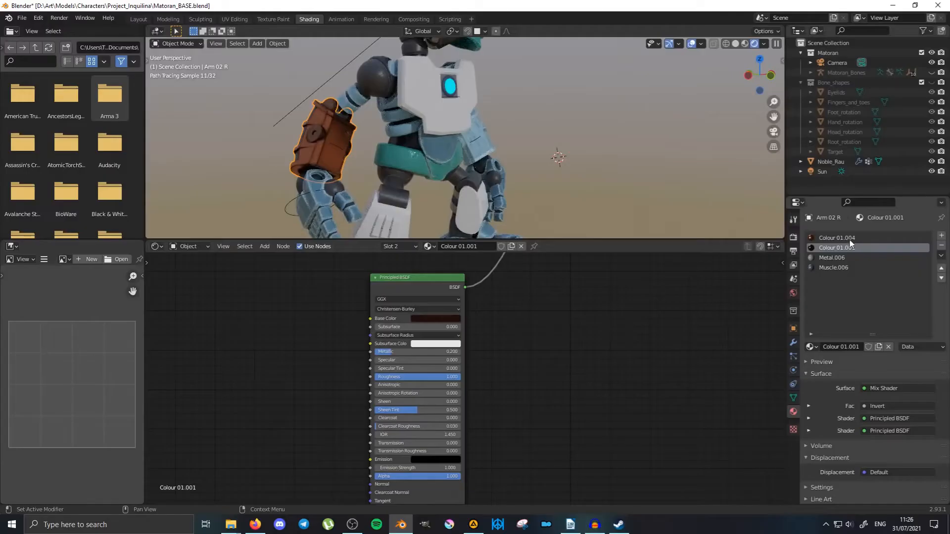
# Replace the Colour 01.004 material on Arm 02 R with Colour 01a.
pyautogui.click(850, 238)
pyautogui.click(810, 346)
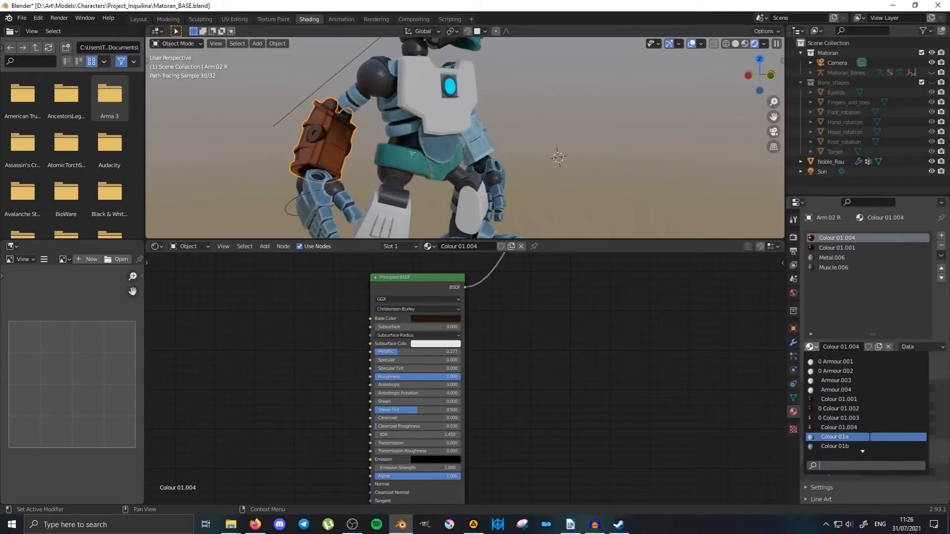
pyautogui.click(836, 436)
# Try Colour 01b and Colour 01.004 in Arm 02 R's first material slot before reassigning Colour 01a.
pyautogui.click(810, 347)
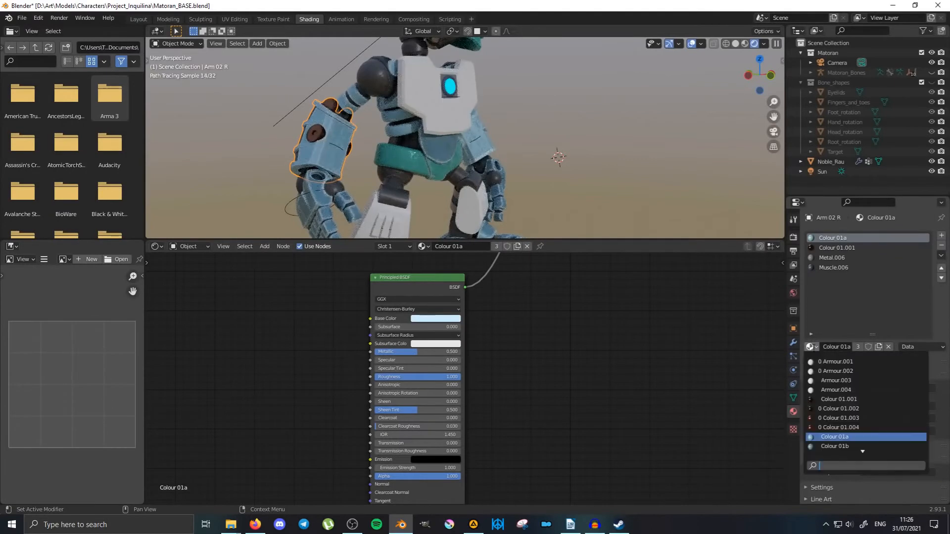
pyautogui.click(856, 444)
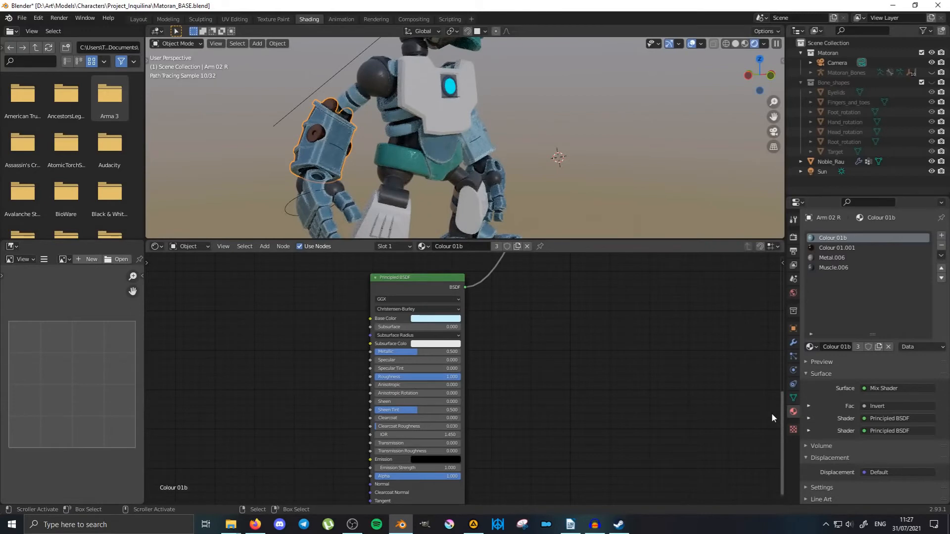
pyautogui.click(810, 346)
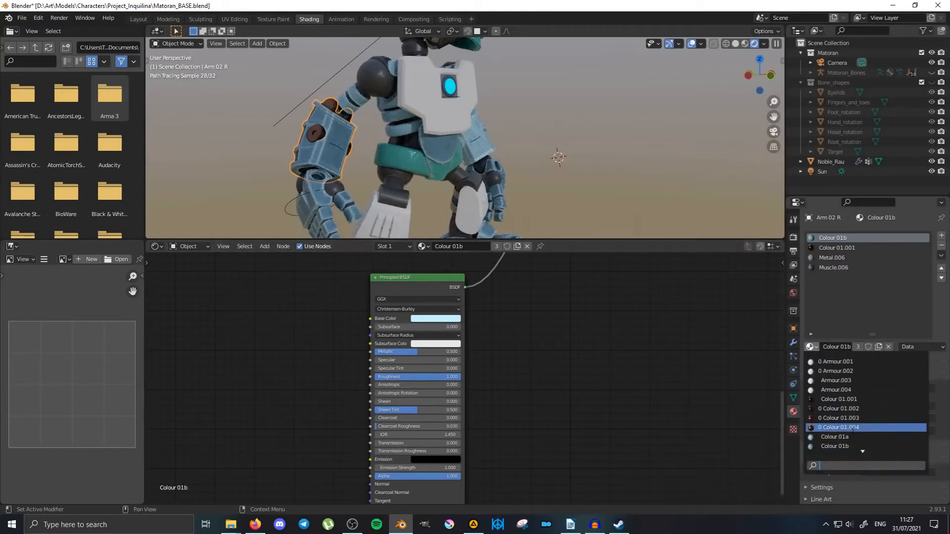
pyautogui.click(841, 427)
pyautogui.click(813, 349)
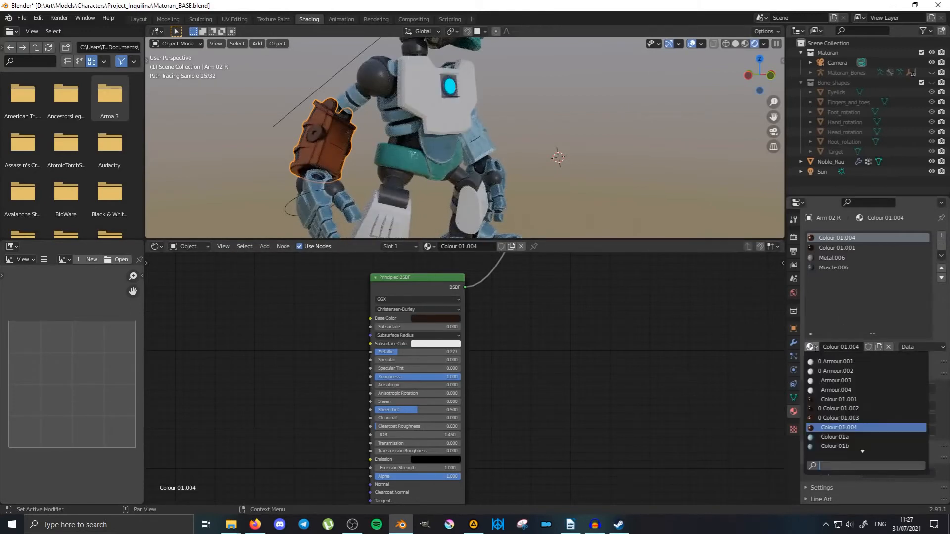
pyautogui.click(861, 437)
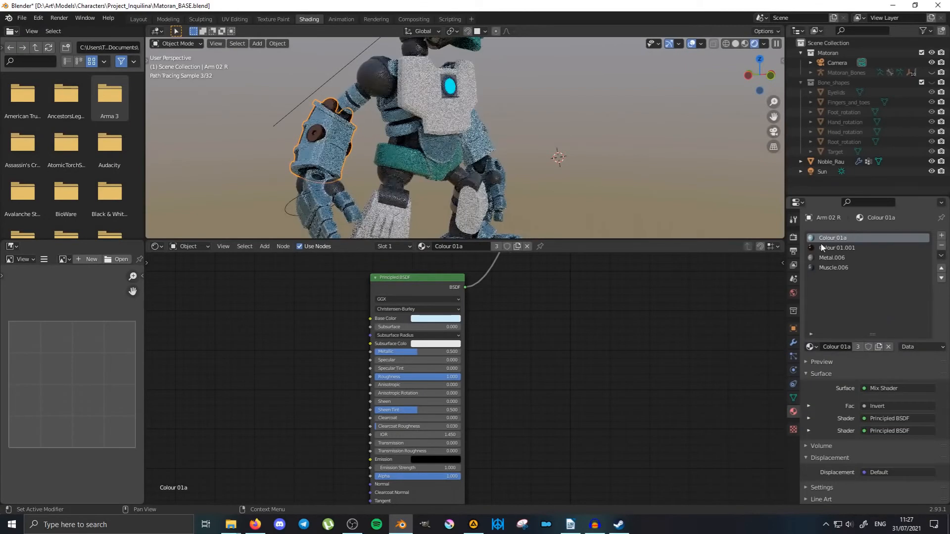
# Replace Arm 02 R's Colour 01.001 material with Colour 01b and its Metal.006 material with Metal.
pyautogui.click(820, 248)
pyautogui.click(810, 347)
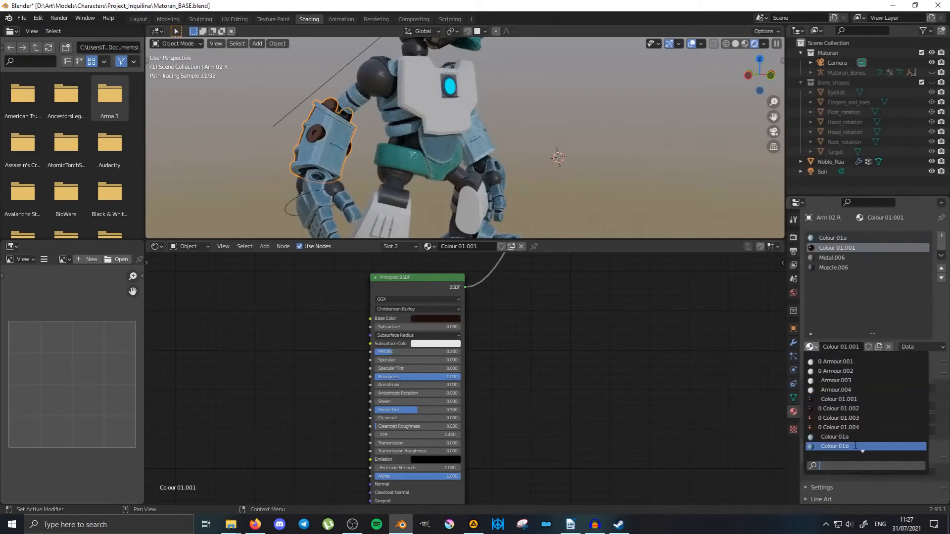
pyautogui.click(835, 446)
pyautogui.click(832, 258)
pyautogui.click(810, 346)
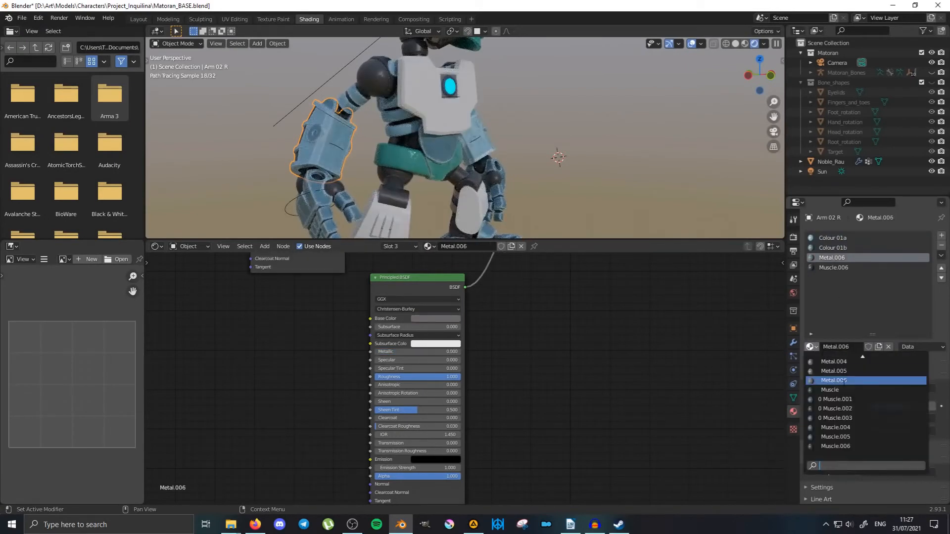
pyautogui.scroll(7, 844, 366)
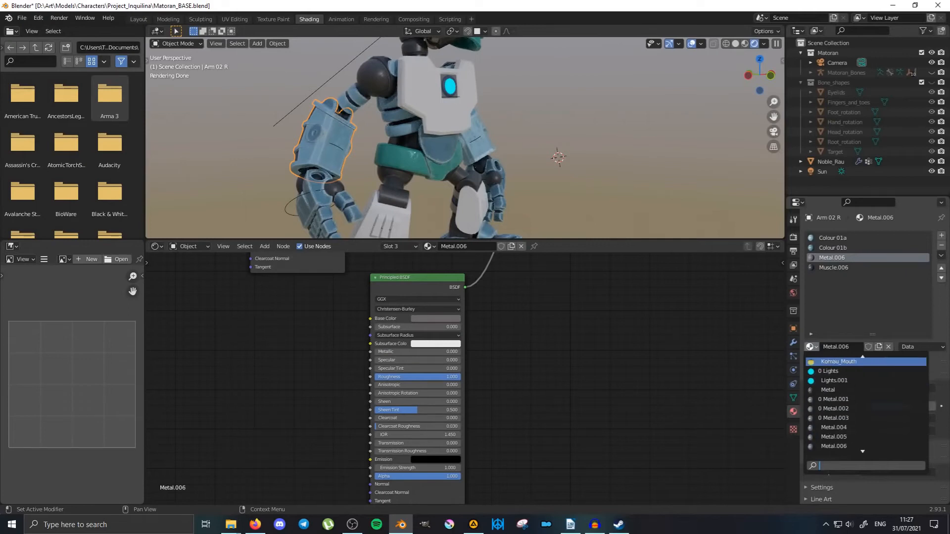
pyautogui.click(842, 390)
# Assign the Muscle material to Arm 02 R's third slot in place of Metal and check both arms from the front.
pyautogui.click(812, 347)
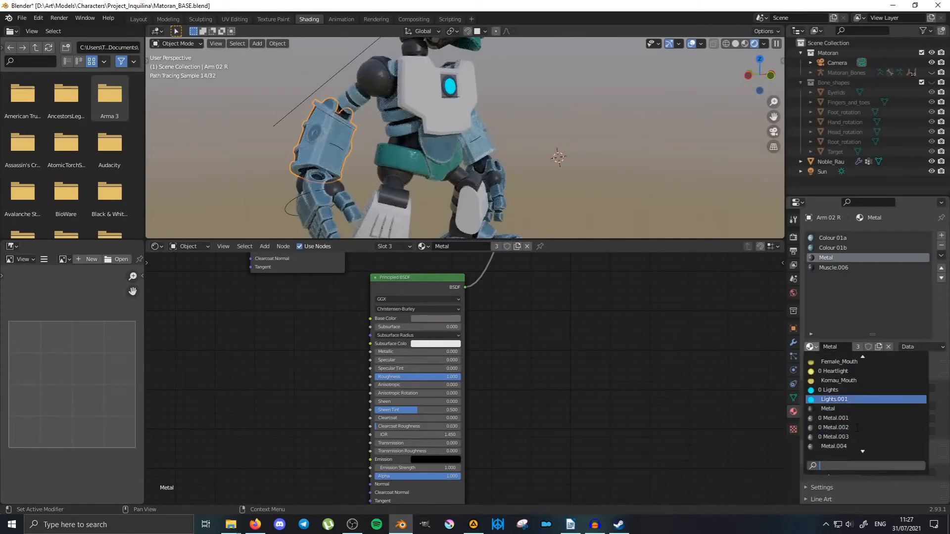
pyautogui.scroll(7, 857, 428)
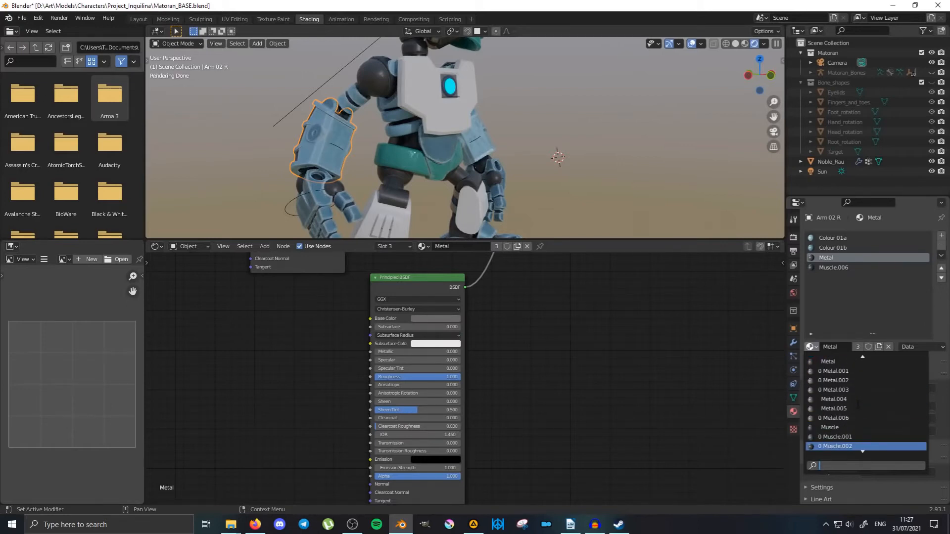
pyautogui.click(861, 419)
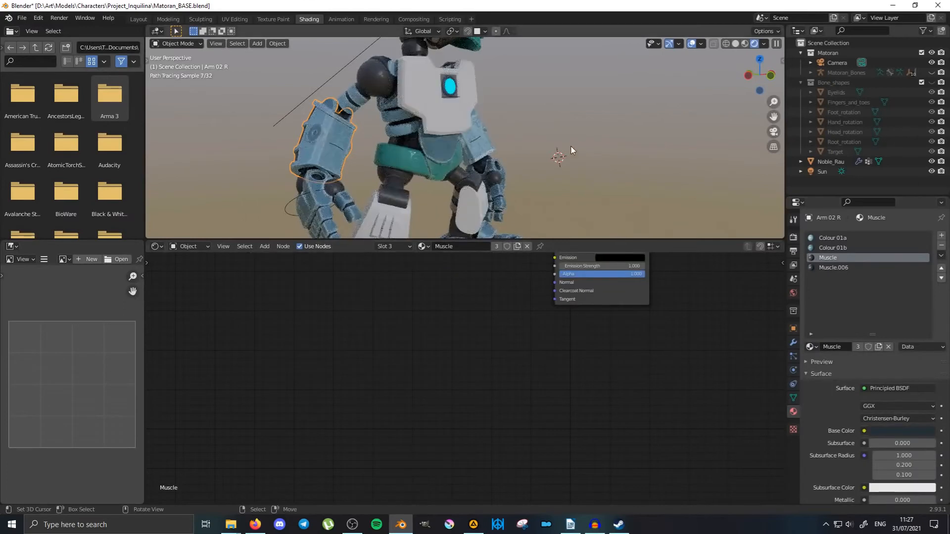
pyautogui.moveTo(571, 147); pyautogui.dragTo(509, 140, button='middle')
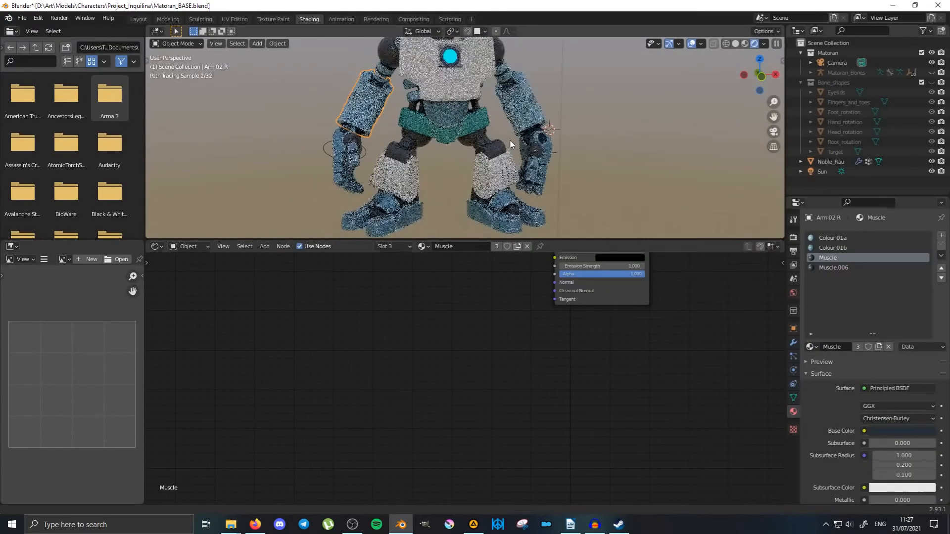
# Change the base colour of Colour 01b's upper Principled BSDF to a deeper blue, about H 0.584, S 0.811, V 0.281.
pyautogui.click(838, 248)
pyautogui.moveTo(572, 304); pyautogui.dragTo(584, 377, button='middle')
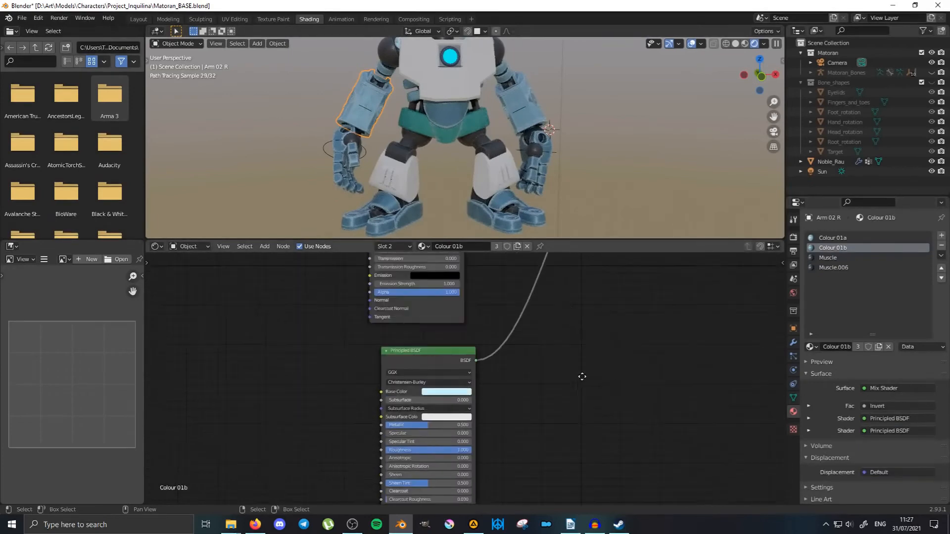
pyautogui.moveTo(621, 343); pyautogui.dragTo(632, 411, button='middle')
pyautogui.moveTo(543, 269); pyautogui.dragTo(581, 384, button='middle')
pyautogui.scroll(3, 532, 349)
pyautogui.scroll(1, 532, 352)
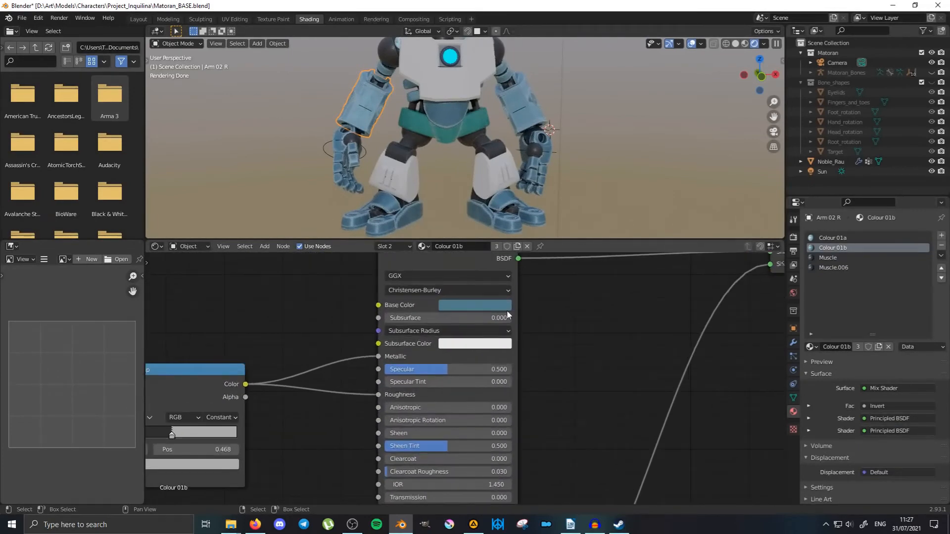
pyautogui.click(500, 304)
pyautogui.moveTo(493, 165); pyautogui.dragTo(497, 160)
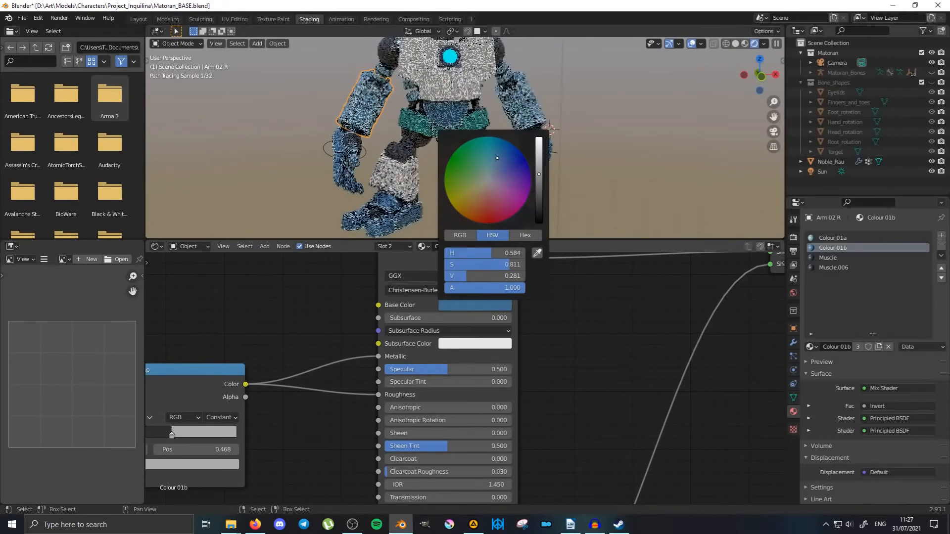
# Replace the Armour.004 material on the left leg piece (Leg 01 L) with Colour 01a.
pyautogui.moveTo(569, 163); pyautogui.dragTo(526, 163, button='middle')
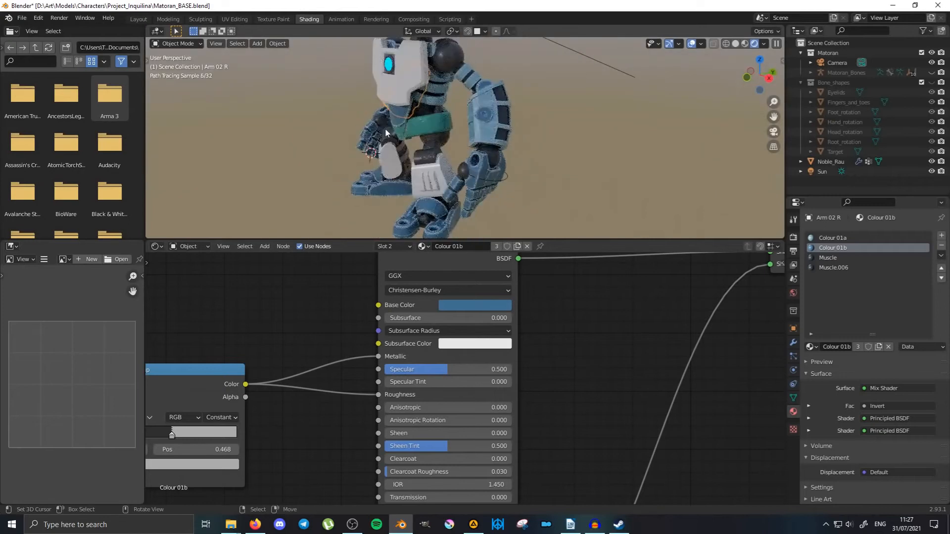
pyautogui.moveTo(464, 149); pyautogui.dragTo(521, 171, button='middle')
pyautogui.scroll(3, 460, 133)
pyautogui.click(452, 136)
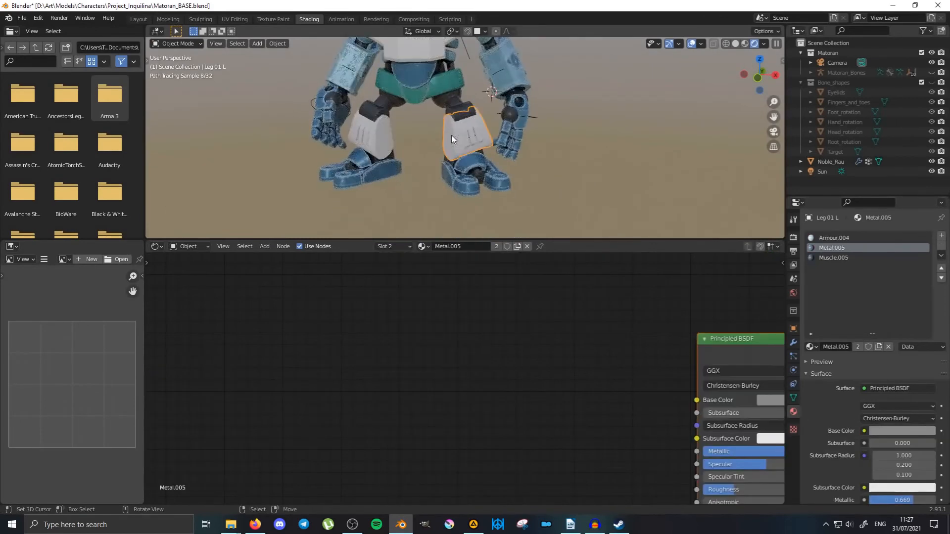
pyautogui.click(811, 347)
pyautogui.click(854, 436)
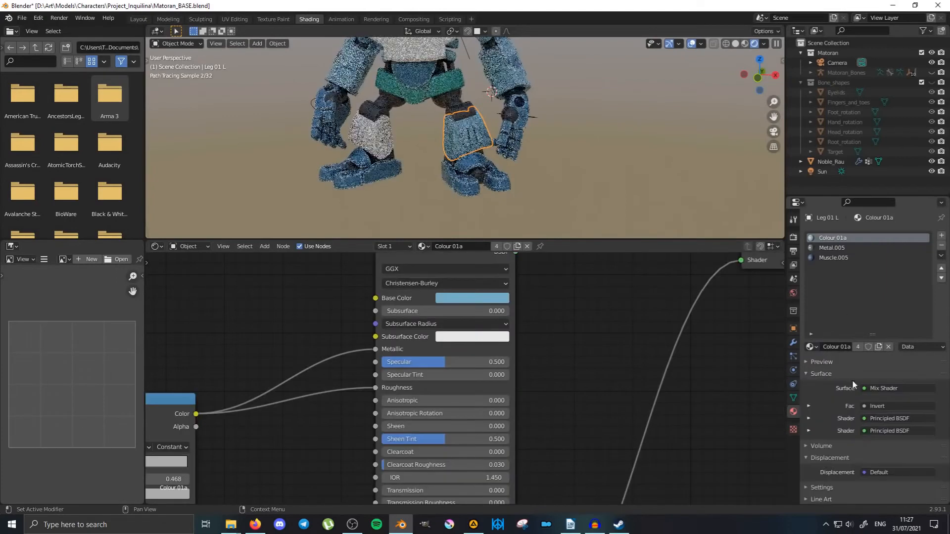
# Swap the left leg piece's Metal.005 and Muscle.005 materials for the shared Metal and Muscle materials.
pyautogui.click(832, 248)
pyautogui.click(812, 347)
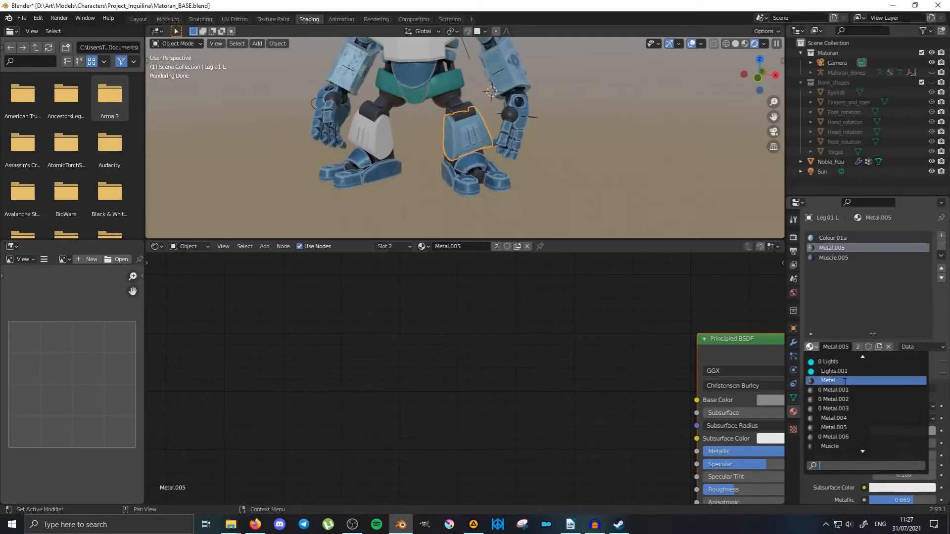
pyautogui.click(844, 381)
pyautogui.click(827, 257)
pyautogui.click(811, 347)
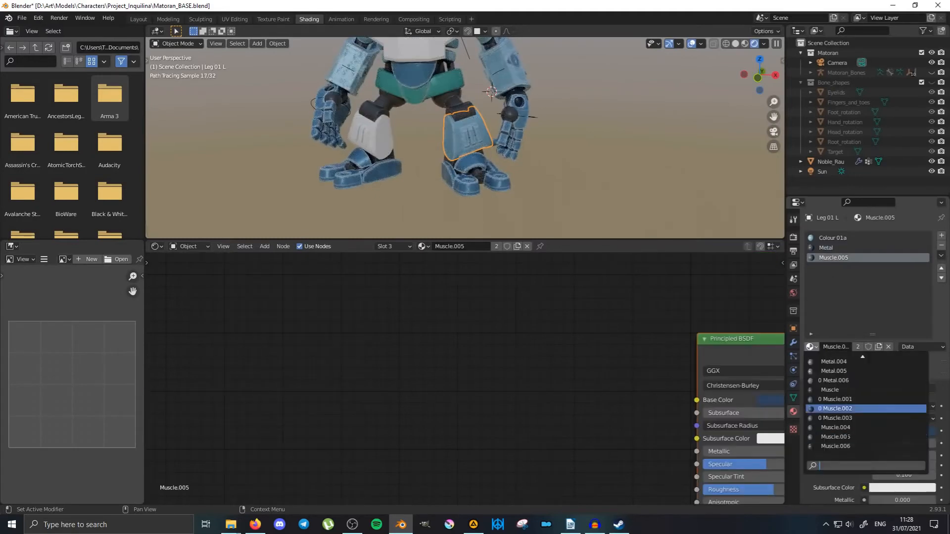
pyautogui.click(840, 390)
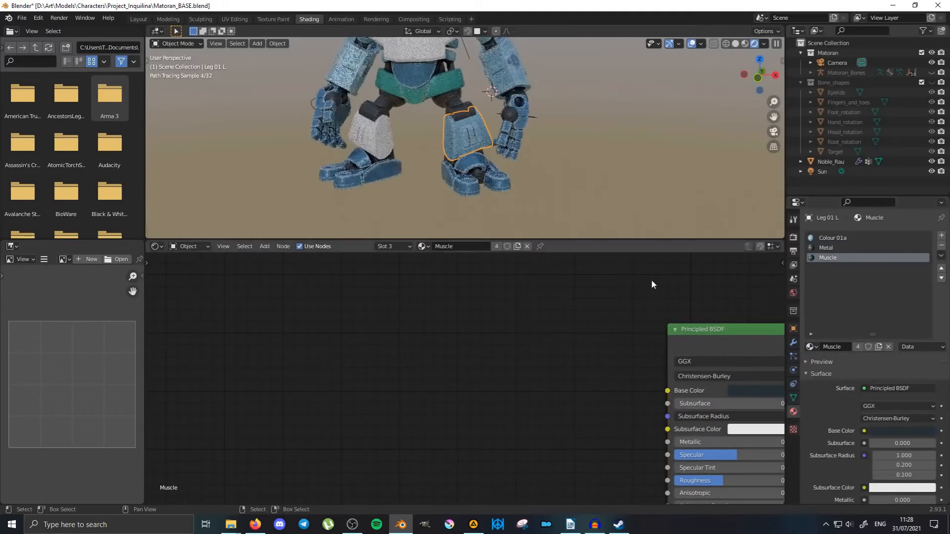
# Replace the Armour.004 material on the right leg piece (Leg 01 R) with Colour 01a.
pyautogui.click(373, 136)
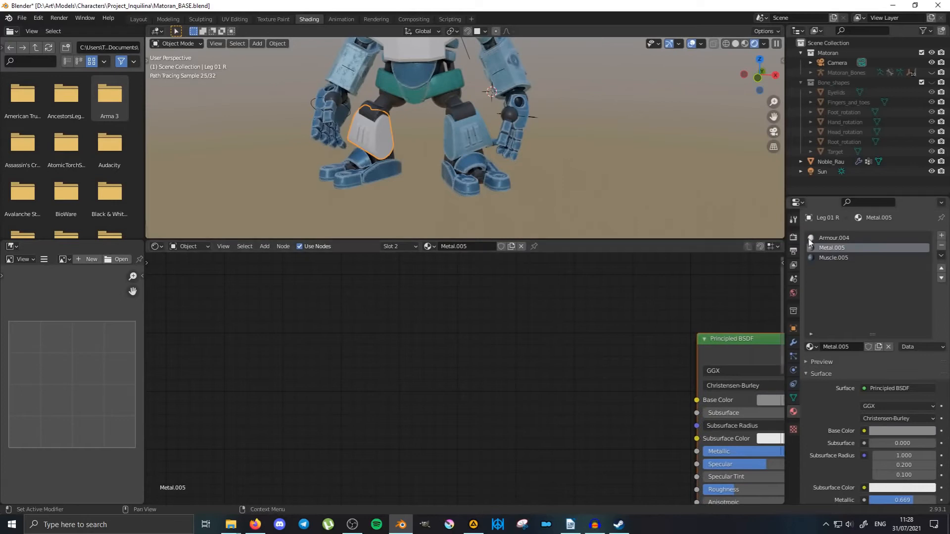
pyautogui.click(811, 347)
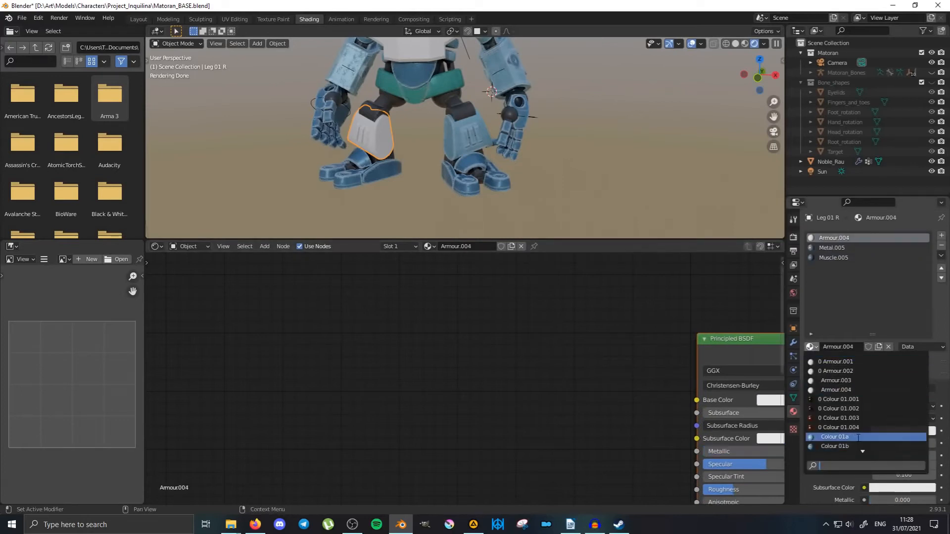
pyautogui.click(858, 438)
# Swap the right leg piece's Metal.005 and Muscle.005 materials for the shared Metal and Muscle materials.
pyautogui.click(841, 249)
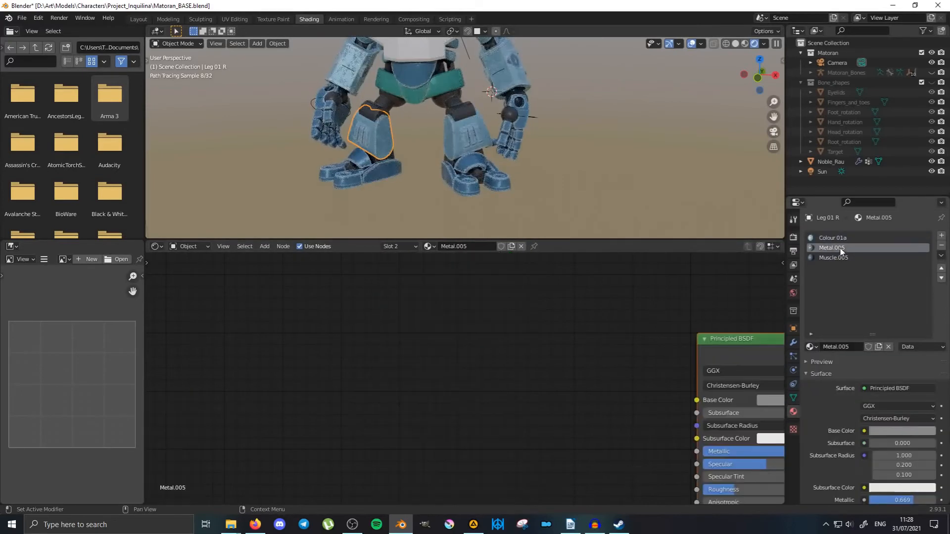
pyautogui.click(811, 347)
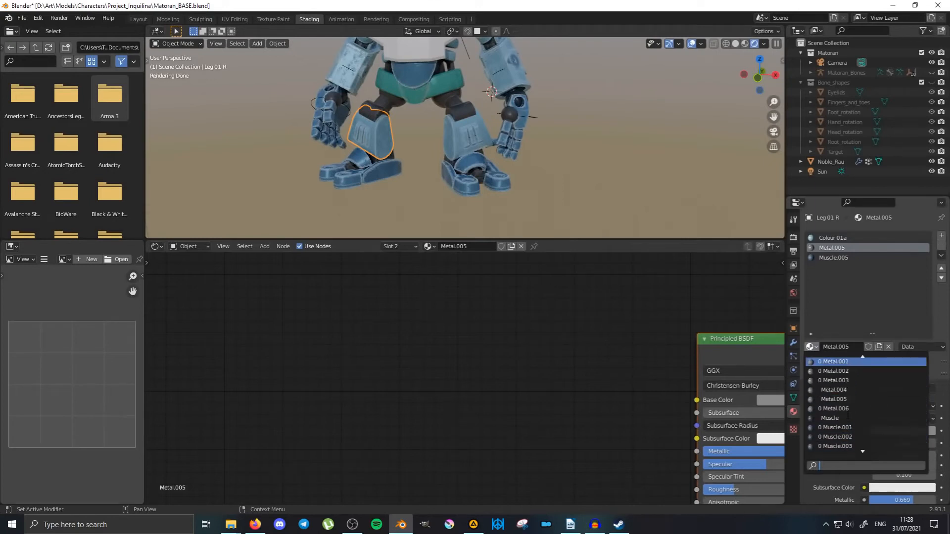
pyautogui.click(841, 380)
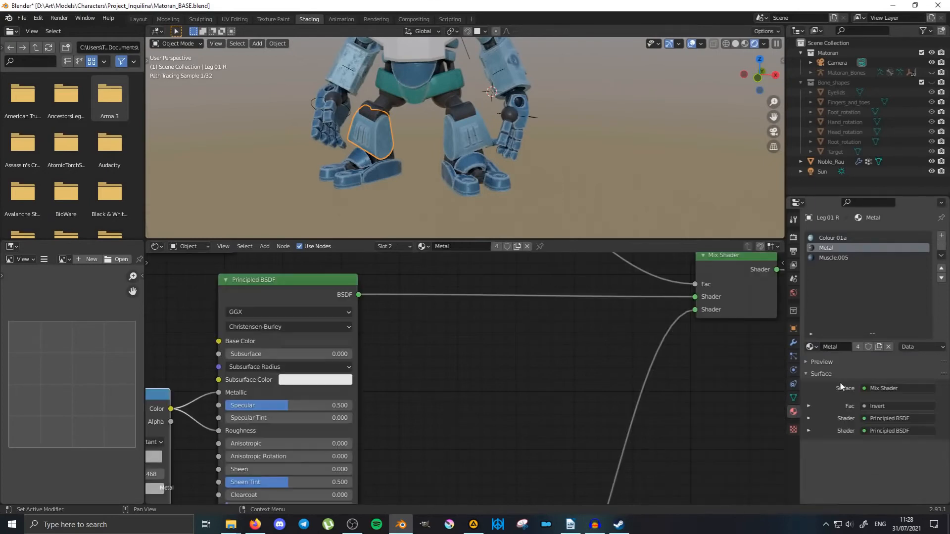
pyautogui.click(834, 258)
pyautogui.click(811, 347)
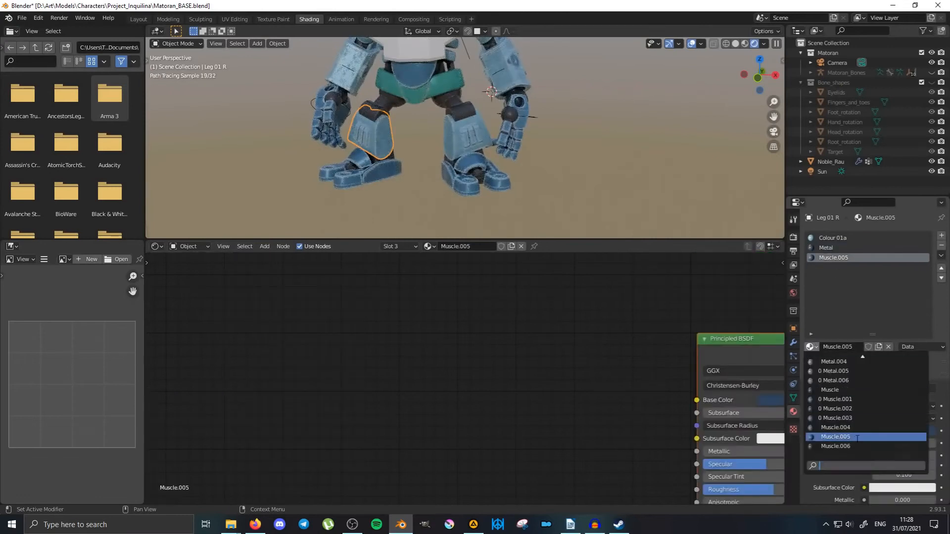
pyautogui.click(847, 390)
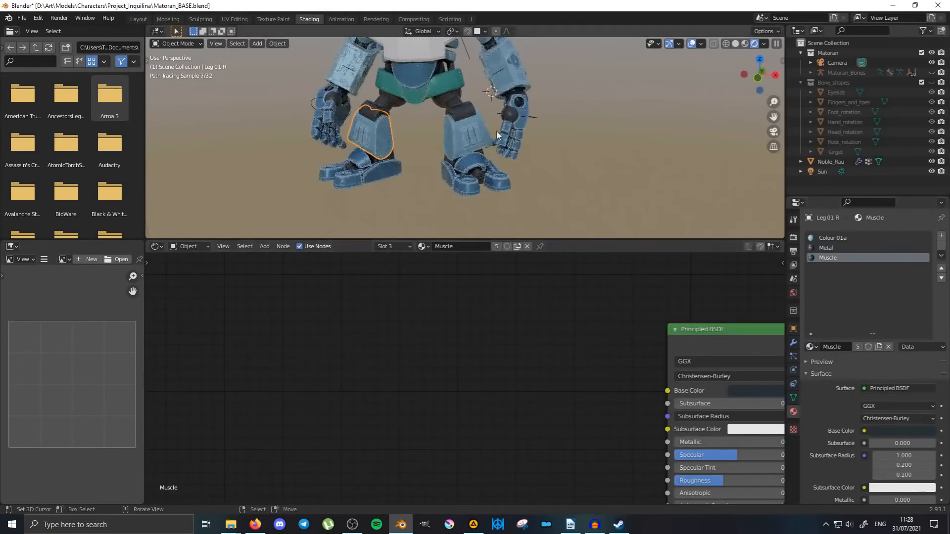
# Add a material slot with Colour 01b to Leg 01 L and move it directly below Colour 01a.
pyautogui.scroll(2, 470, 133)
pyautogui.scroll(3, 470, 132)
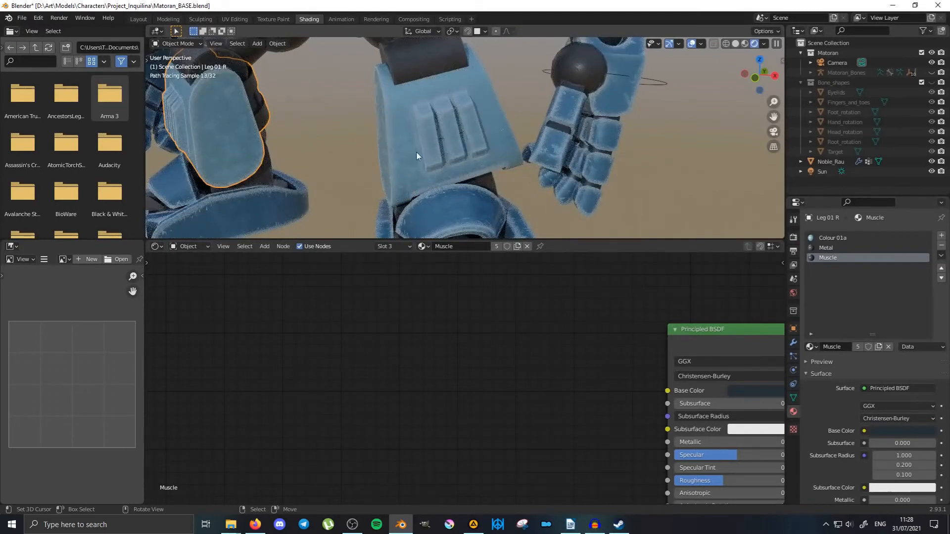
pyautogui.moveTo(416, 152); pyautogui.dragTo(594, 194, button='middle')
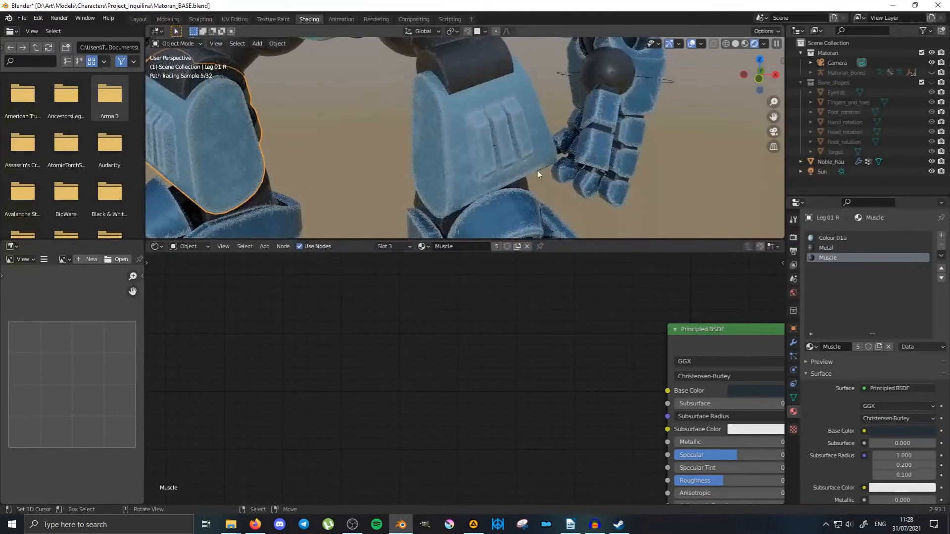
pyautogui.scroll(-4, 522, 179)
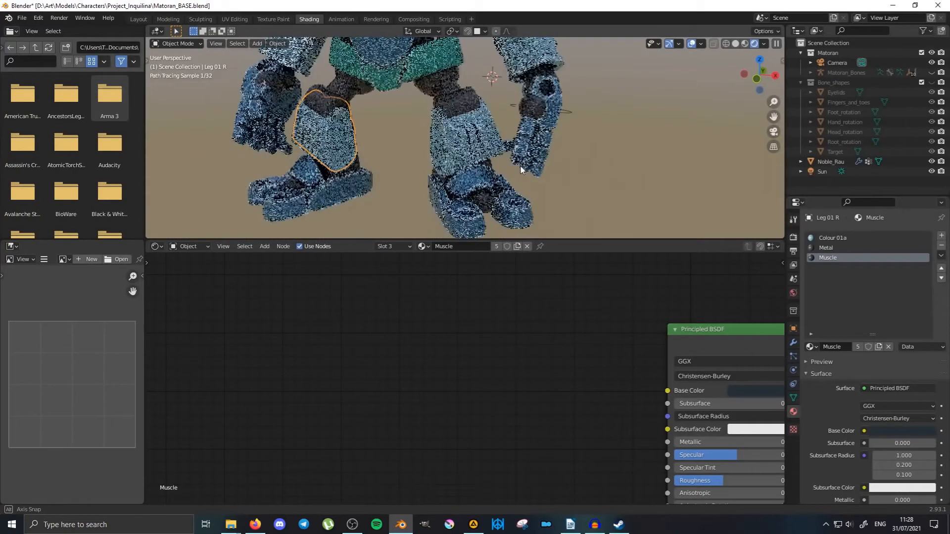
pyautogui.click(479, 143)
pyautogui.scroll(4, 480, 145)
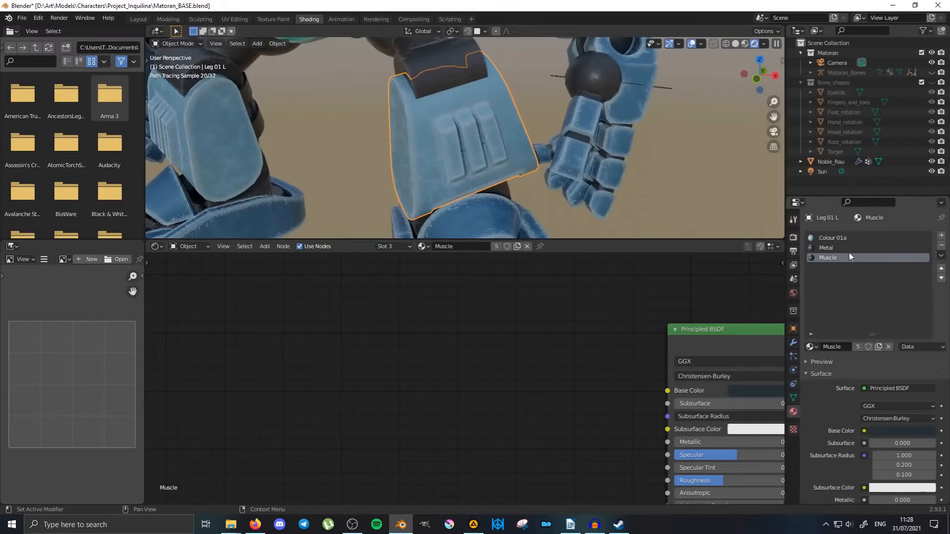
pyautogui.click(851, 238)
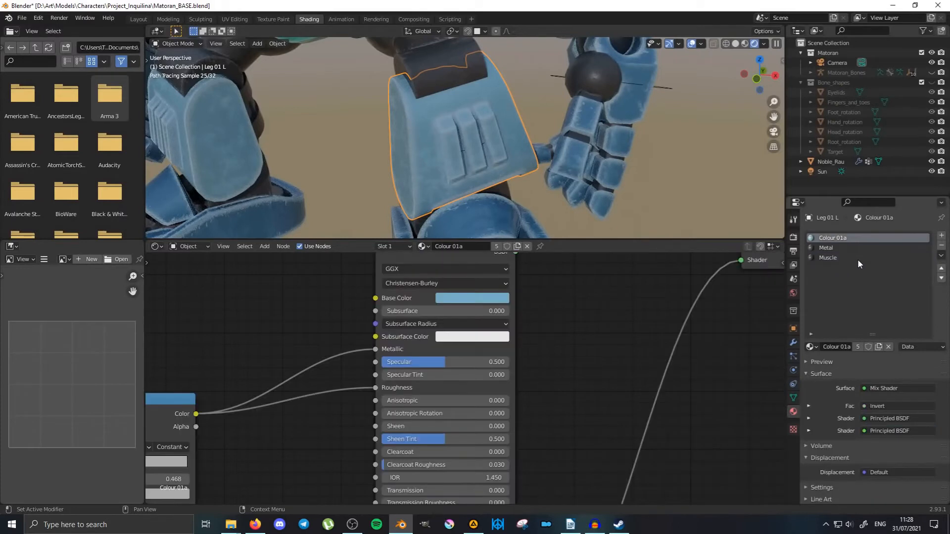
pyautogui.click(941, 237)
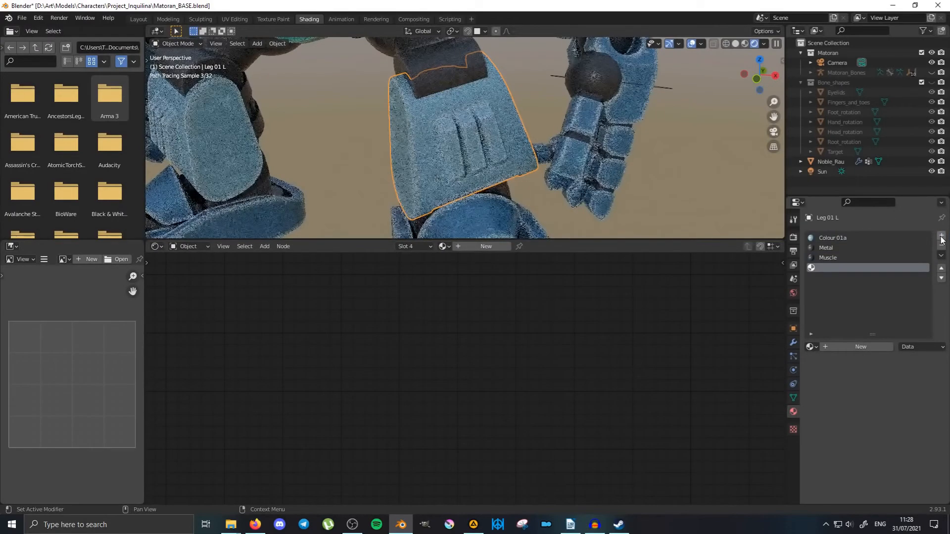
pyautogui.click(812, 347)
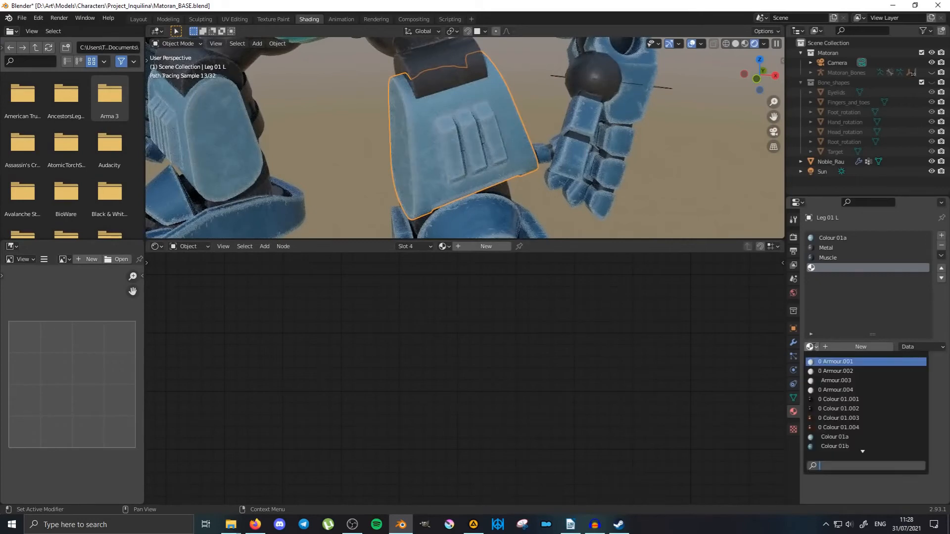
pyautogui.click(849, 446)
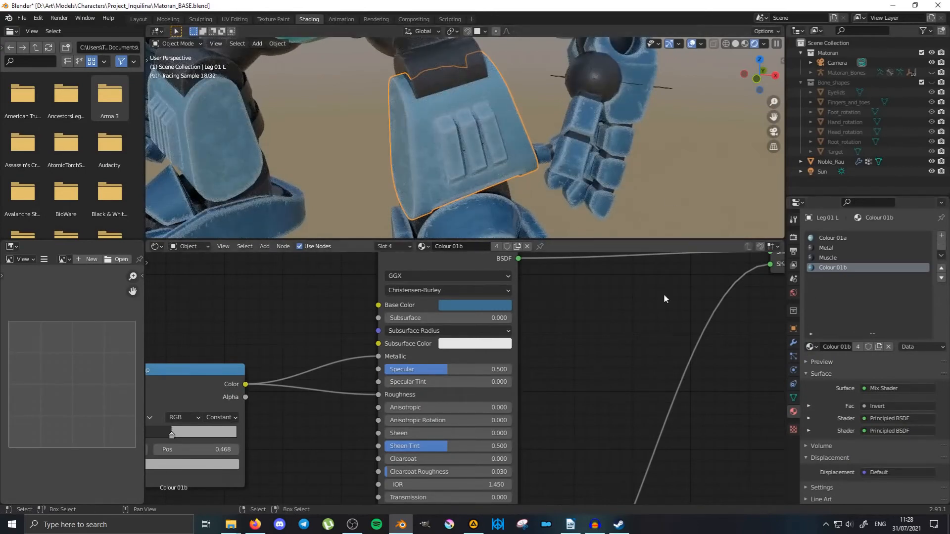
pyautogui.click(941, 270)
pyautogui.click(942, 270)
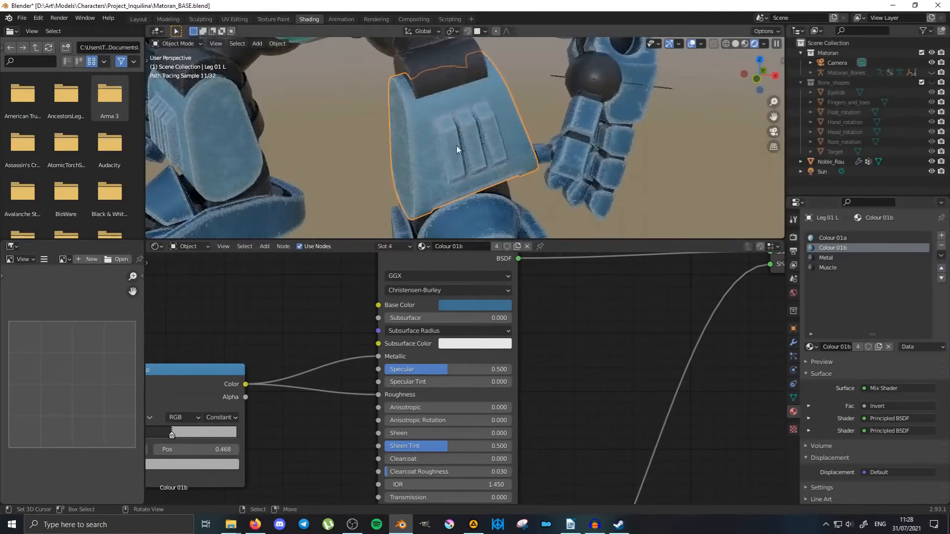
# Assign Colour 01b to all faces of the three raised ridges on Leg 01 L, then return to Object Mode.
pyautogui.click(540, 149)
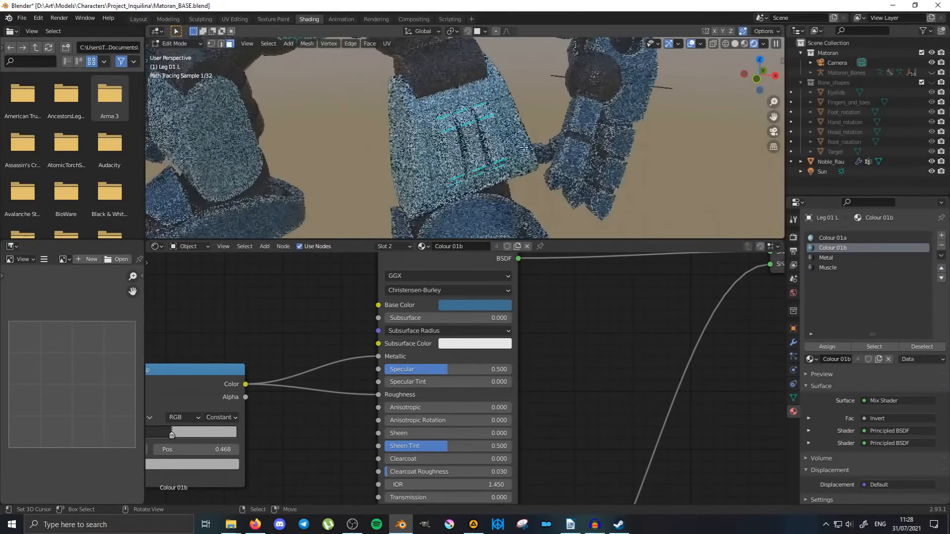
pyautogui.rightClick(446, 124)
pyautogui.scroll(4, 443, 141)
pyautogui.moveTo(443, 141)
pyautogui.mouseDown(button='middle')
pyautogui.moveTo(579, 120)
pyautogui.moveTo(523, 103)
pyautogui.mouseUp(button='middle')
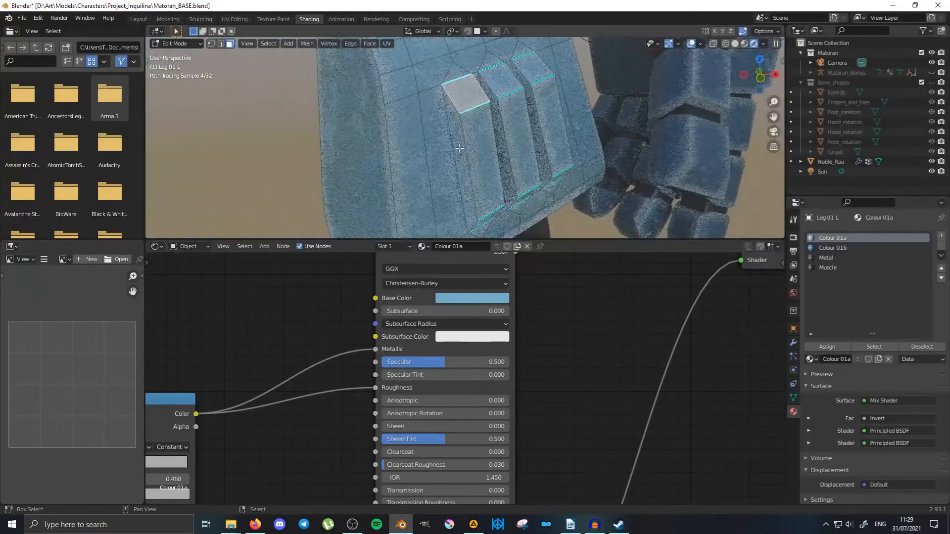
pyautogui.keyDown('shift'); pyautogui.rightClick(460, 154); pyautogui.keyUp('shift')
pyautogui.keyDown('shift'); pyautogui.rightClick(487, 220); pyautogui.keyUp('shift')
pyautogui.moveTo(568, 163)
pyautogui.mouseDown(button='middle')
pyautogui.moveTo(511, 162)
pyautogui.moveTo(557, 156)
pyautogui.moveTo(465, 173)
pyautogui.mouseUp(button='middle')
pyautogui.keyDown('shift'); pyautogui.rightClick(503, 163); pyautogui.keyUp('shift')
pyautogui.keyDown('shift'); pyautogui.rightClick(484, 161); pyautogui.keyUp('shift')
pyautogui.keyDown('shift'); pyautogui.rightClick(523, 86); pyautogui.keyUp('shift')
pyautogui.keyDown('shift'); pyautogui.rightClick(515, 151); pyautogui.keyUp('shift')
pyautogui.keyDown('shift'); pyautogui.rightClick(542, 174); pyautogui.keyUp('shift')
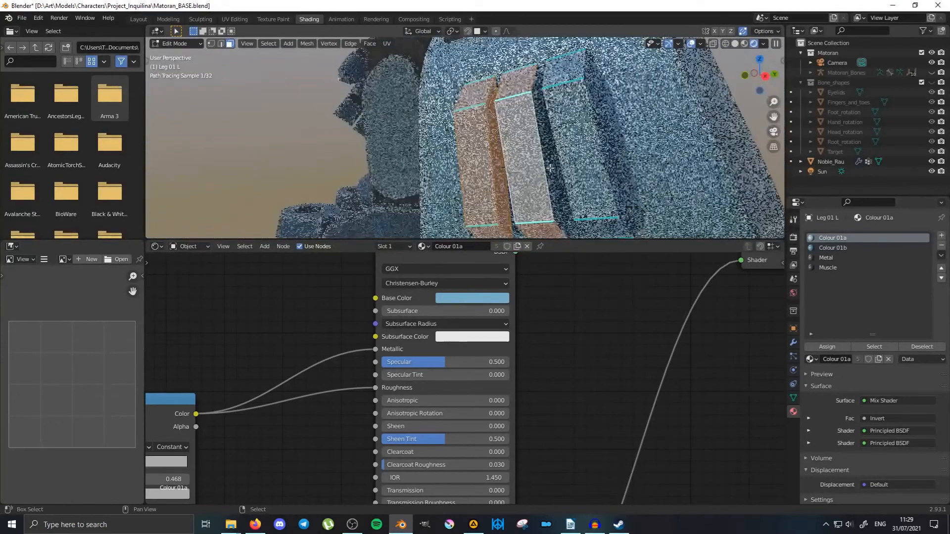
pyautogui.keyDown('shift'); pyautogui.rightClick(551, 148); pyautogui.keyUp('shift')
pyautogui.keyDown('shift'); pyautogui.rightClick(554, 63); pyautogui.keyUp('shift')
pyautogui.moveTo(554, 64); pyautogui.dragTo(606, 144, button='middle')
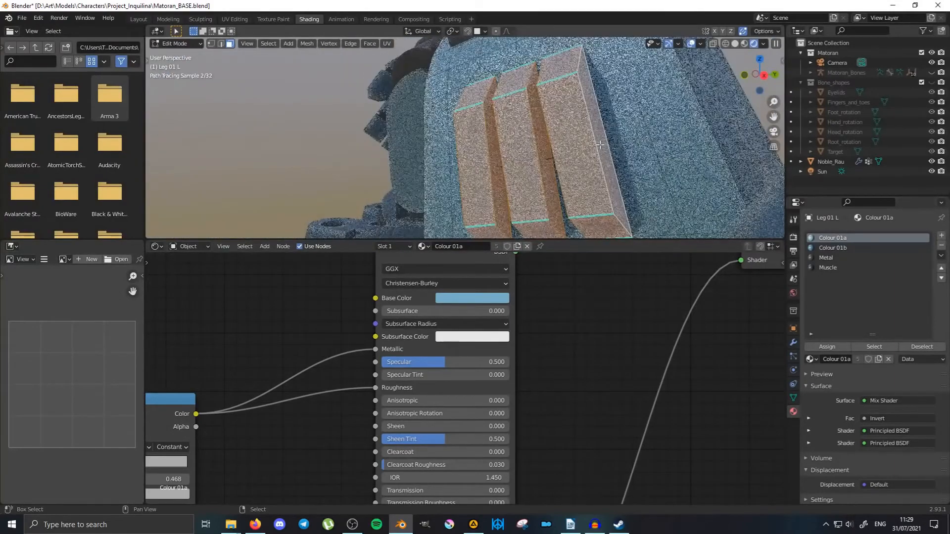
pyautogui.click(836, 248)
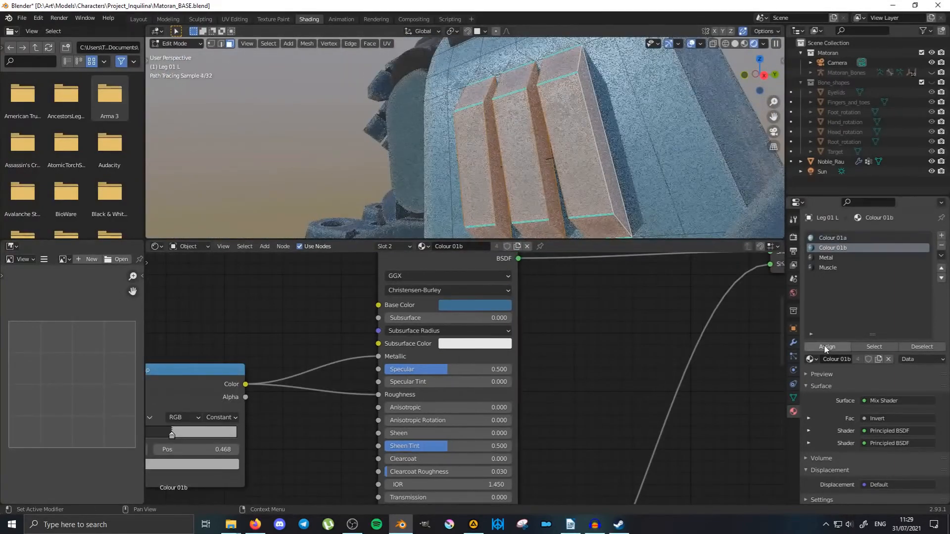
pyautogui.hotkey('ctrl', 'Tab')
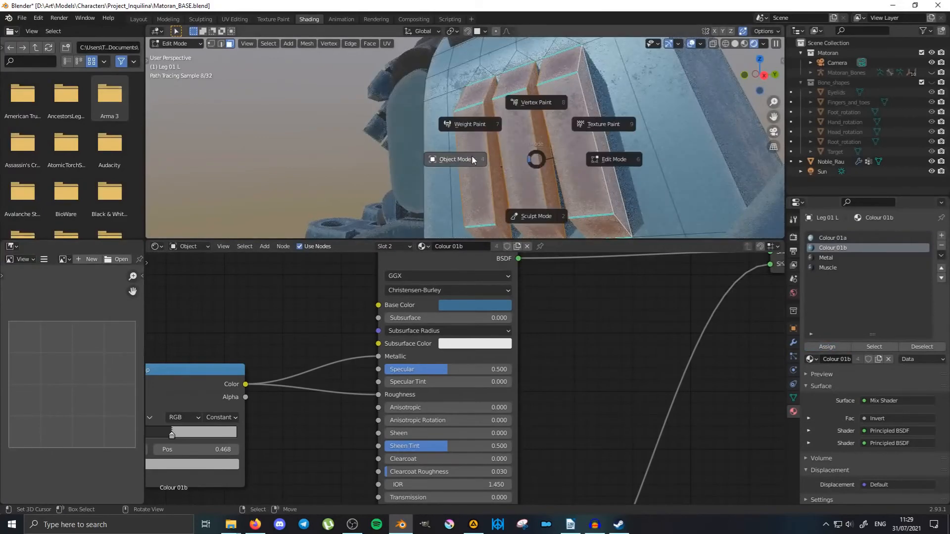
pyautogui.click(471, 159)
# Add a material slot with Colour 01b to Leg 01 R and move it directly below Colour 01a.
pyautogui.scroll(-6, 471, 159)
pyautogui.moveTo(438, 161); pyautogui.dragTo(522, 150, button='middle')
pyautogui.click(522, 149)
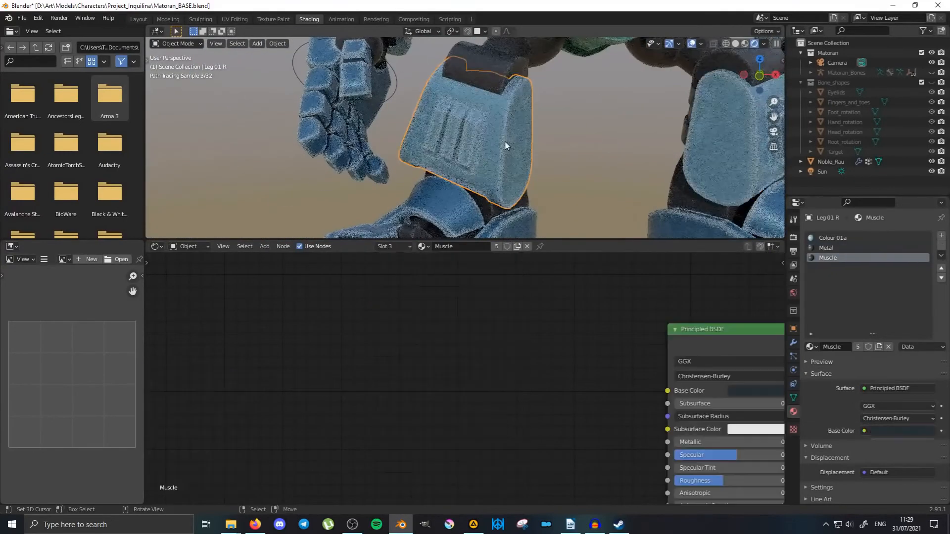
pyautogui.click(941, 237)
pyautogui.click(811, 347)
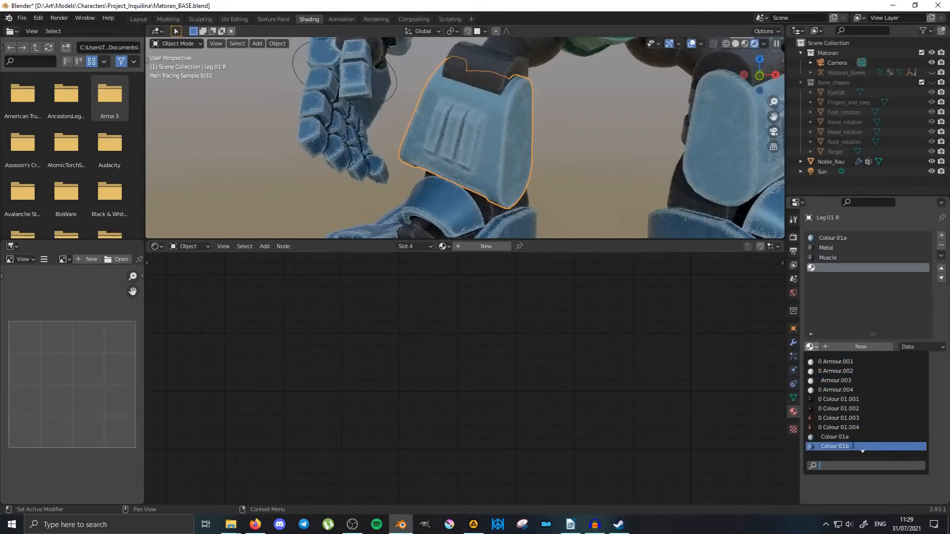
pyautogui.click(851, 446)
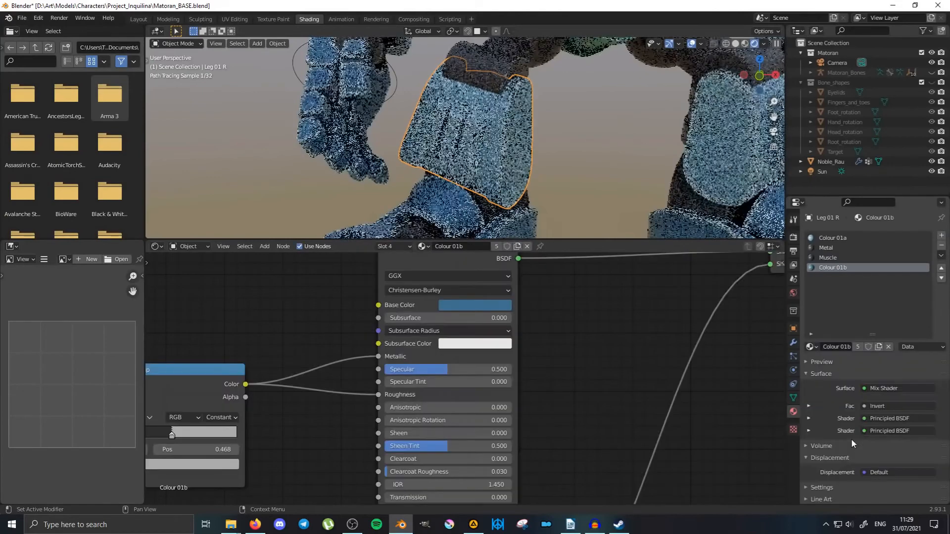
pyautogui.click(941, 269)
# Assign Colour 01b to all faces of the three raised ridges on Leg 01 R, then return to Object Mode.
pyautogui.scroll(4, 473, 159)
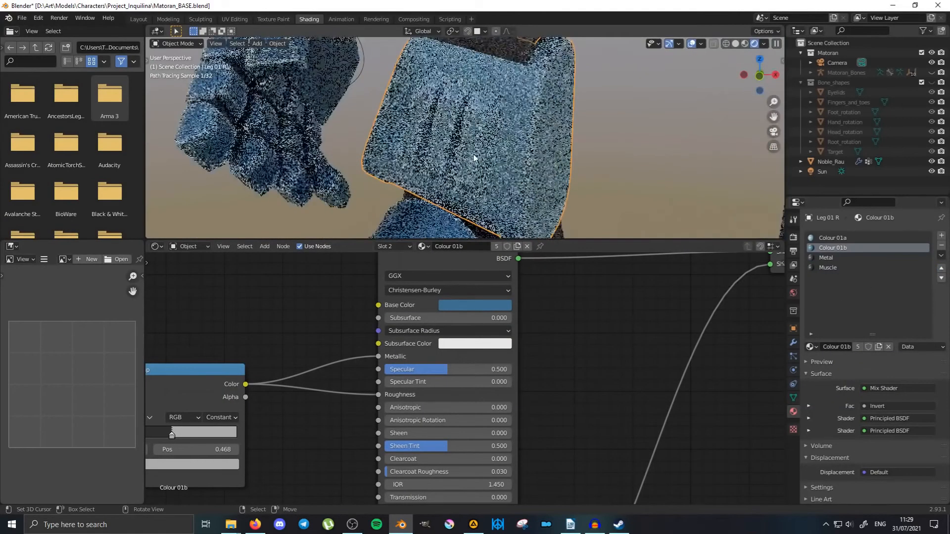
pyautogui.hotkey('ctrl', 'Tab')
pyautogui.click(541, 159)
pyautogui.rightClick(426, 92)
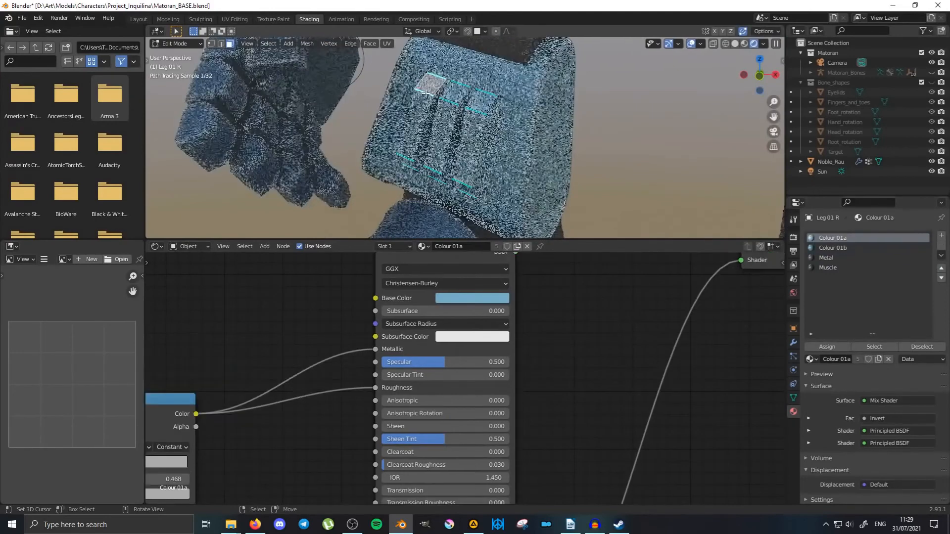
pyautogui.moveTo(427, 93); pyautogui.dragTo(520, 97, button='middle')
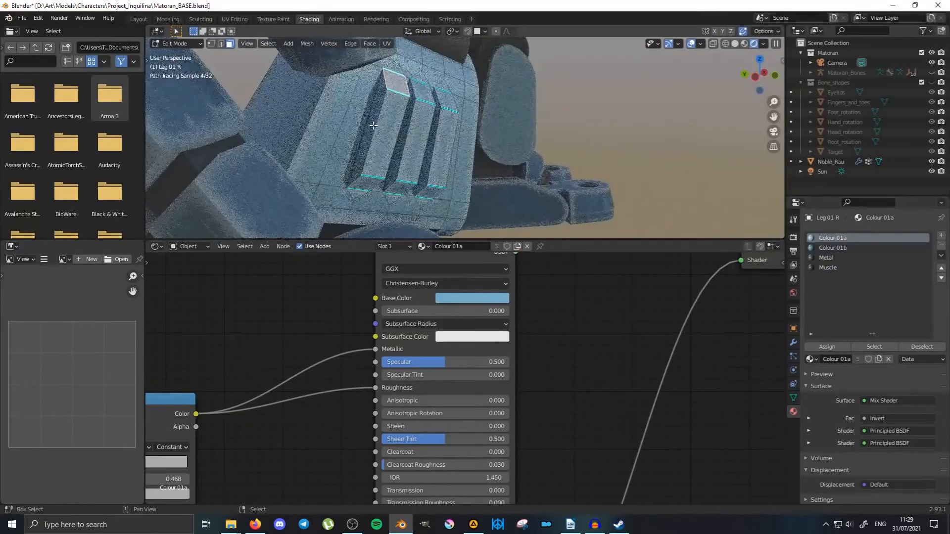
pyautogui.rightClick(380, 152)
pyautogui.moveTo(436, 152)
pyautogui.mouseDown(button='middle')
pyautogui.moveTo(420, 117)
pyautogui.moveTo(456, 128)
pyautogui.moveTo(341, 146)
pyautogui.mouseUp(button='middle')
pyautogui.keyDown('shift'); pyautogui.rightClick(402, 134); pyautogui.keyUp('shift')
pyautogui.keyDown('shift'); pyautogui.rightClick(404, 189); pyautogui.keyUp('shift')
pyautogui.keyDown('shift'); pyautogui.rightClick(417, 148); pyautogui.keyUp('shift')
pyautogui.keyDown('shift'); pyautogui.rightClick(457, 148); pyautogui.keyUp('shift')
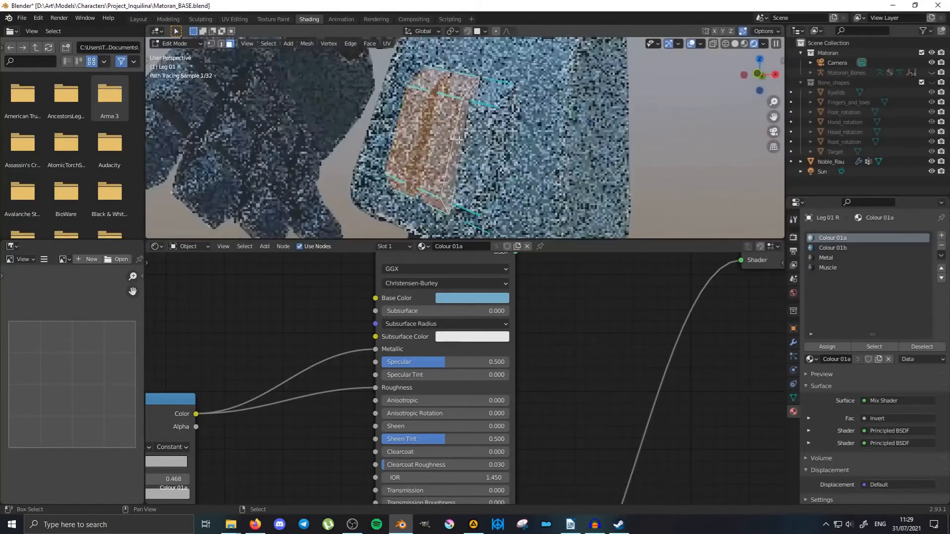
pyautogui.moveTo(406, 148); pyautogui.dragTo(523, 158, button='middle')
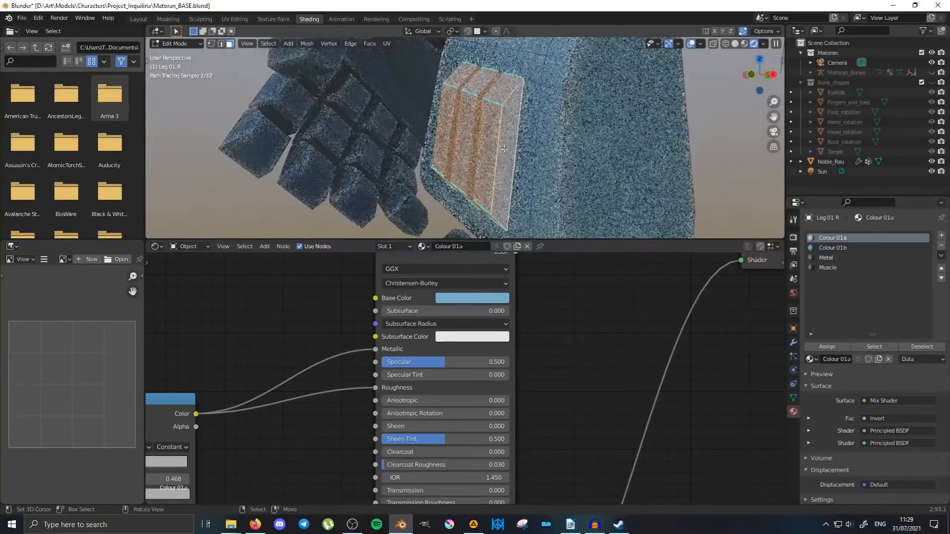
pyautogui.click(834, 249)
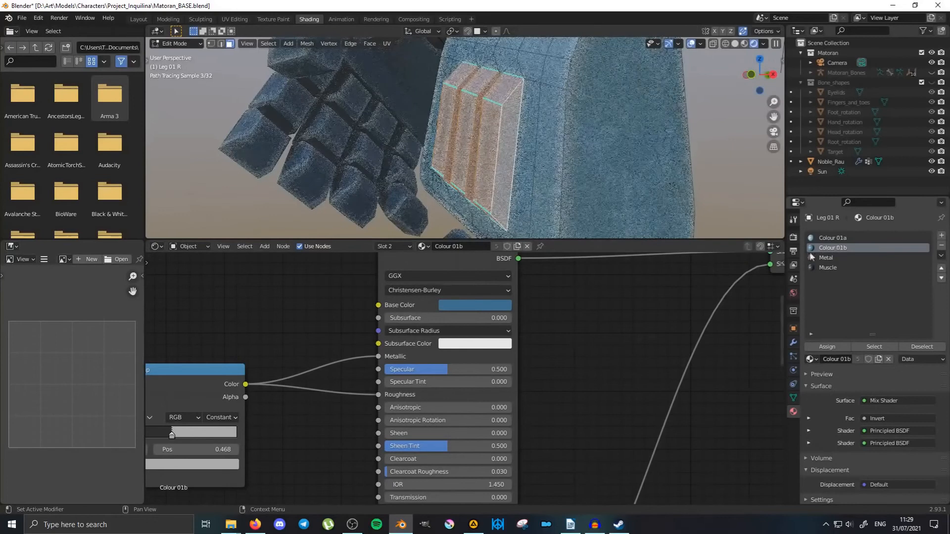
pyautogui.click(820, 346)
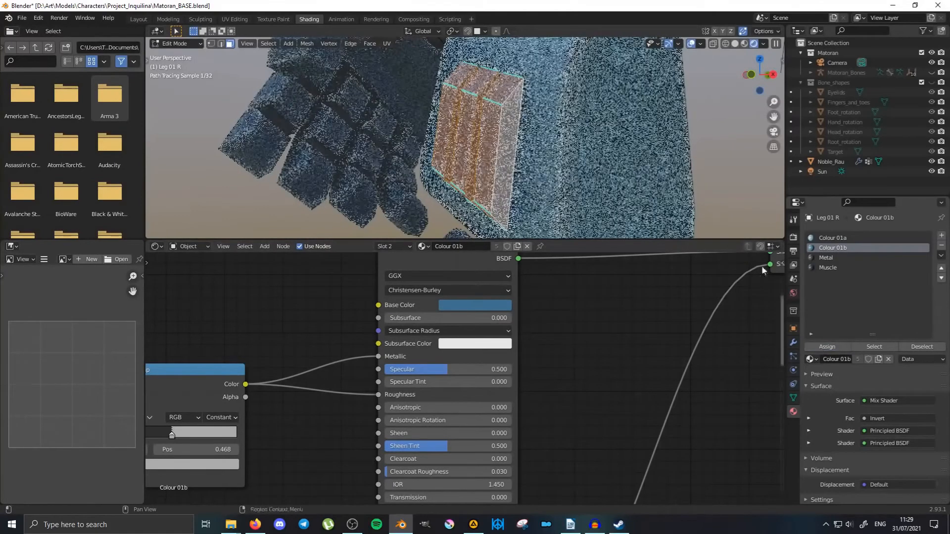
pyautogui.hotkey('ctrl', 'Tab')
pyautogui.click(528, 139)
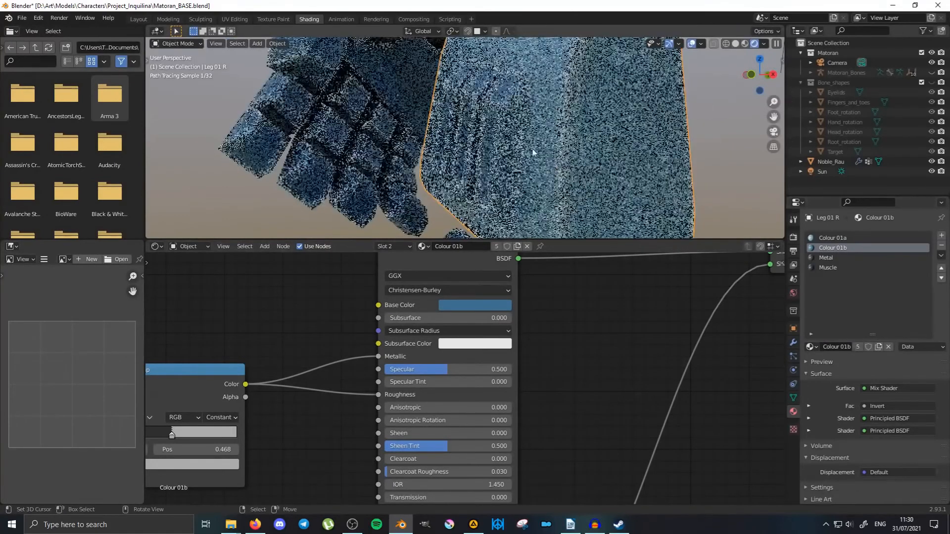
# Replace the chest armour's Armour.003 material with the shared Colour 01a, then switch that same slot to Colour 01b.
pyautogui.scroll(-5, 496, 138)
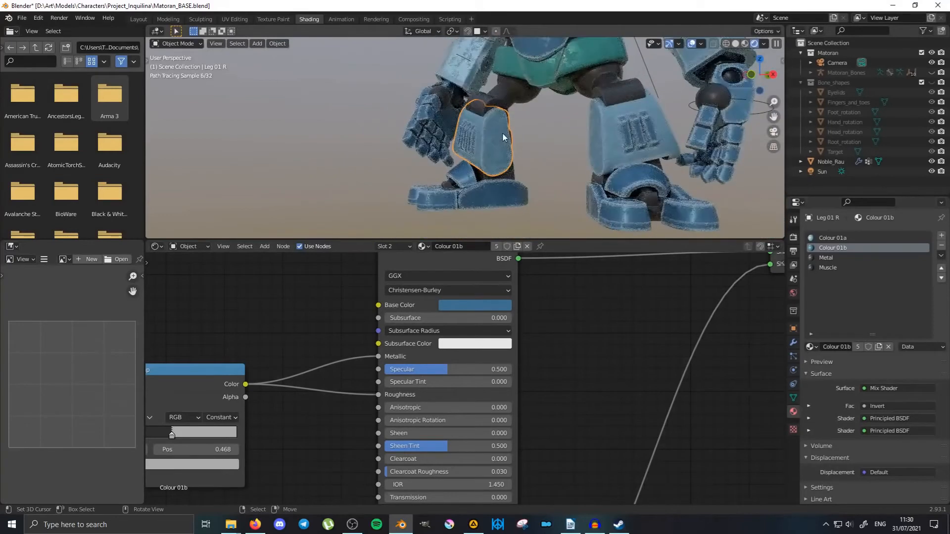
pyautogui.moveTo(536, 130)
pyautogui.mouseDown(button='middle')
pyautogui.moveTo(588, 115)
pyautogui.moveTo(563, 180)
pyautogui.mouseUp(button='middle')
pyautogui.keyDown('shift'); pyautogui.moveTo(545, 47); pyautogui.dragTo(528, 111, button='middle'); pyautogui.keyUp('shift')
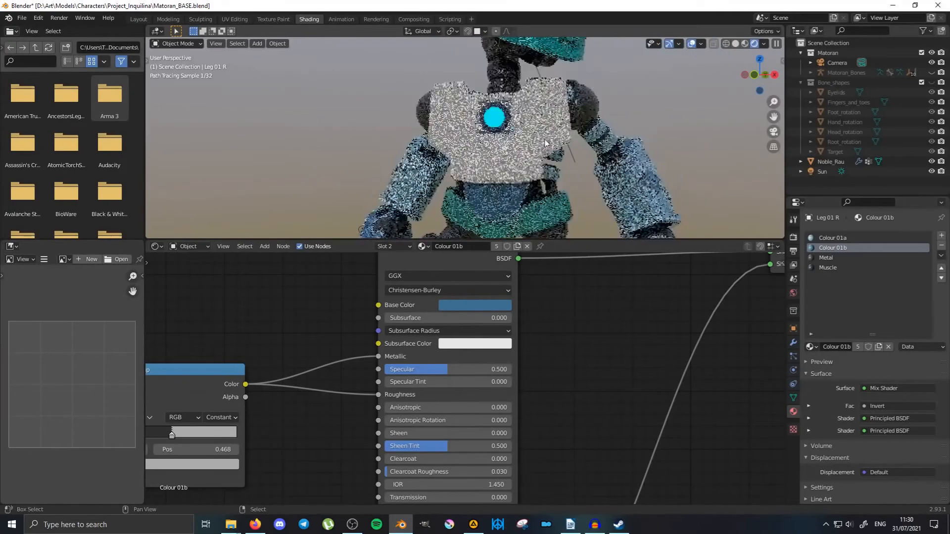
pyautogui.click(527, 116)
pyautogui.scroll(4, 532, 147)
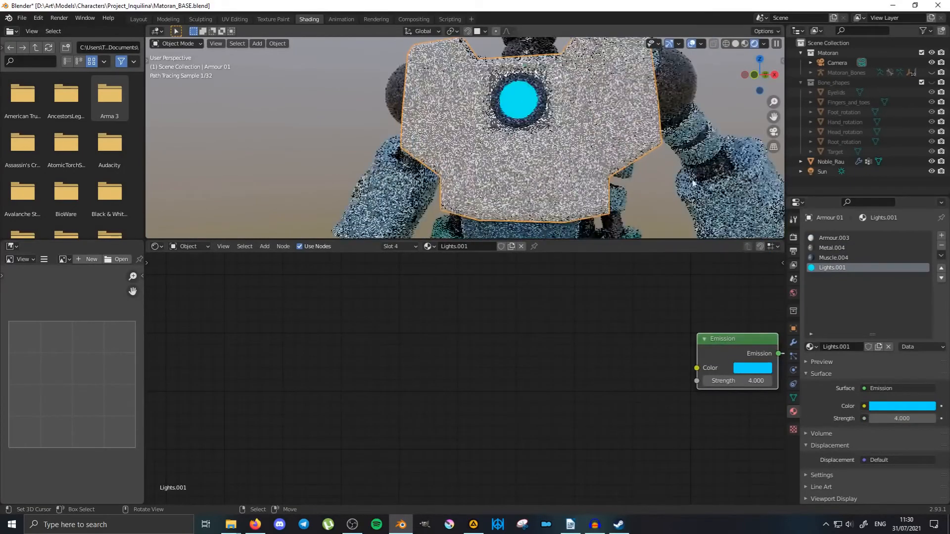
pyautogui.click(845, 239)
pyautogui.click(812, 347)
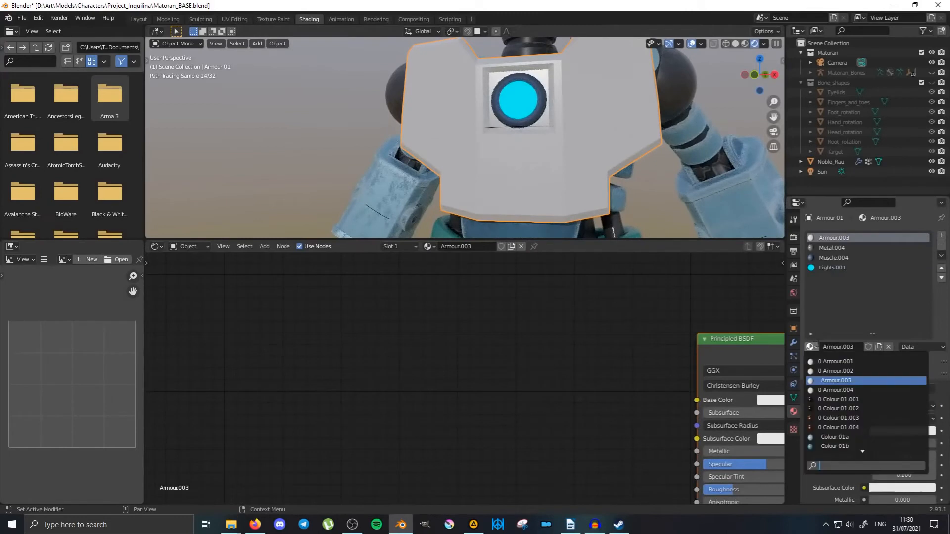
pyautogui.click(849, 436)
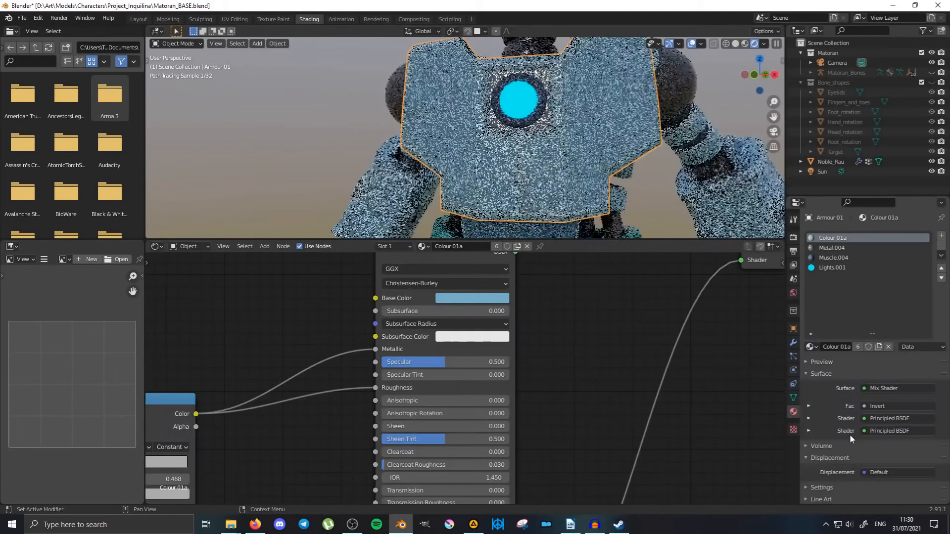
pyautogui.scroll(-5, 595, 157)
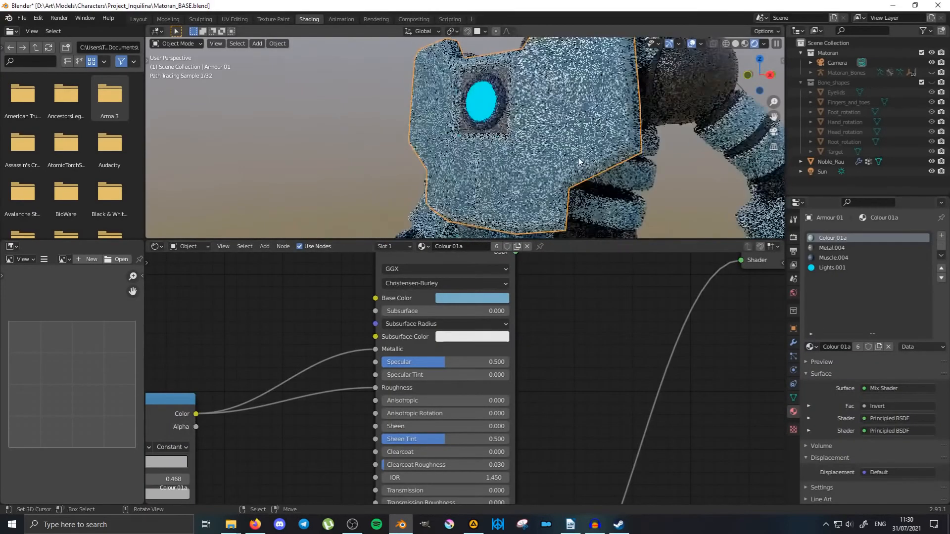
pyautogui.moveTo(553, 160); pyautogui.dragTo(471, 151, button='middle')
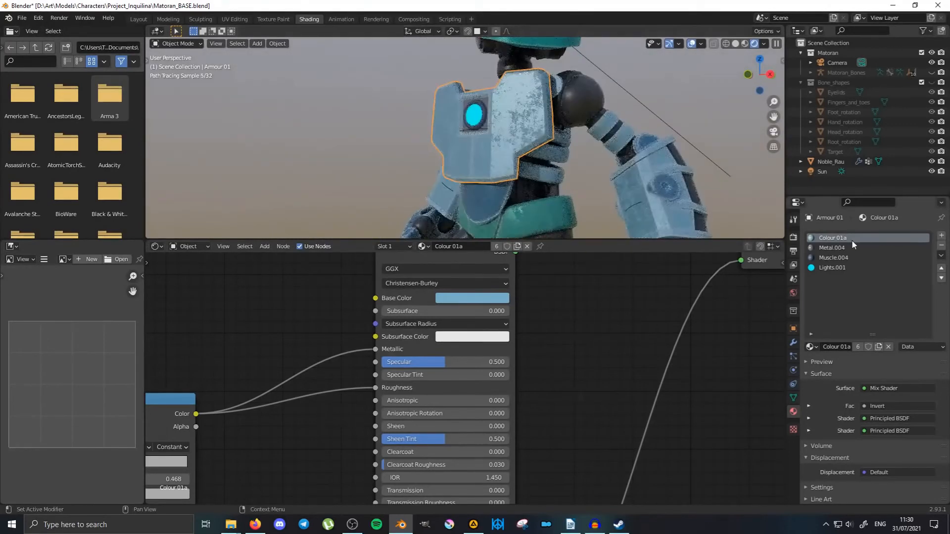
pyautogui.click(811, 346)
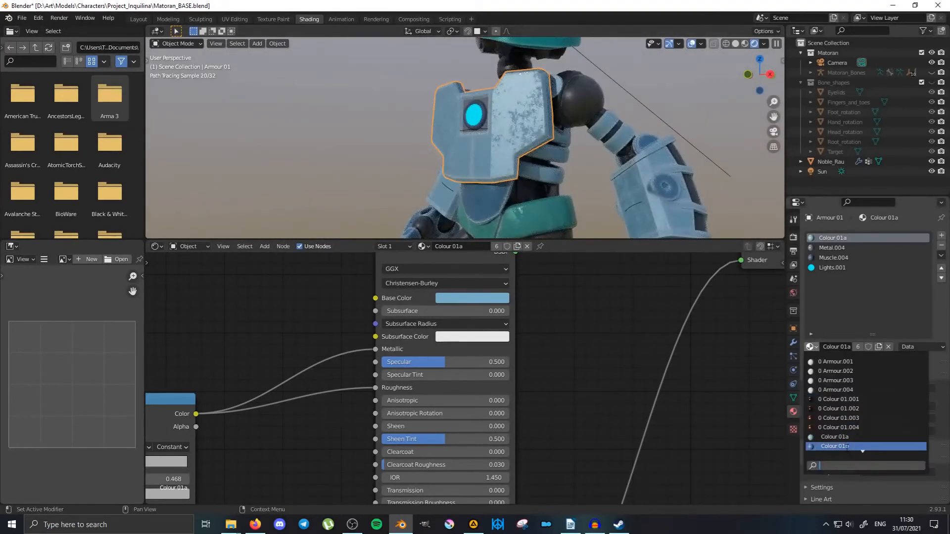
pyautogui.click(847, 446)
pyautogui.moveTo(618, 161); pyautogui.dragTo(495, 146, button='middle')
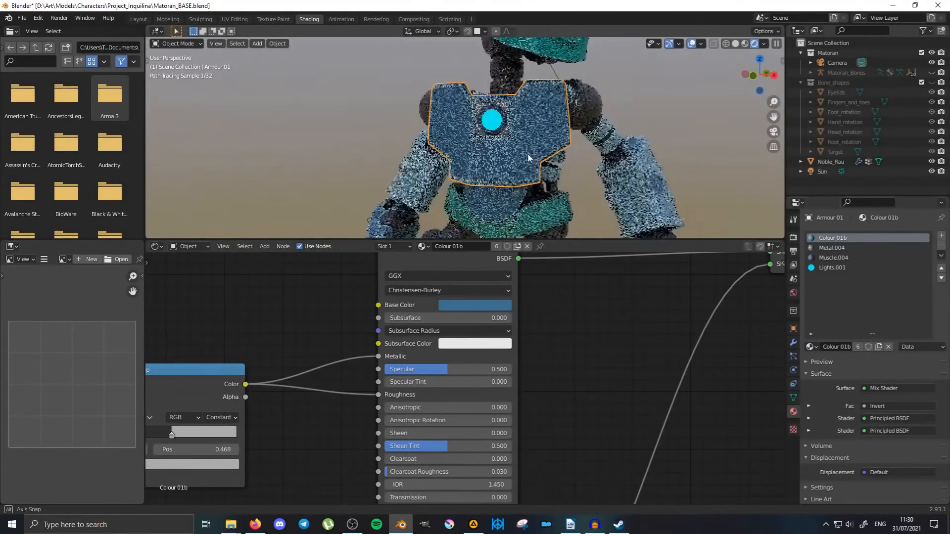
# Swap the chest armour's Metal.004 and Muscle.004 materials for the shared Metal and Muscle materials.
pyautogui.click(831, 248)
pyautogui.click(810, 347)
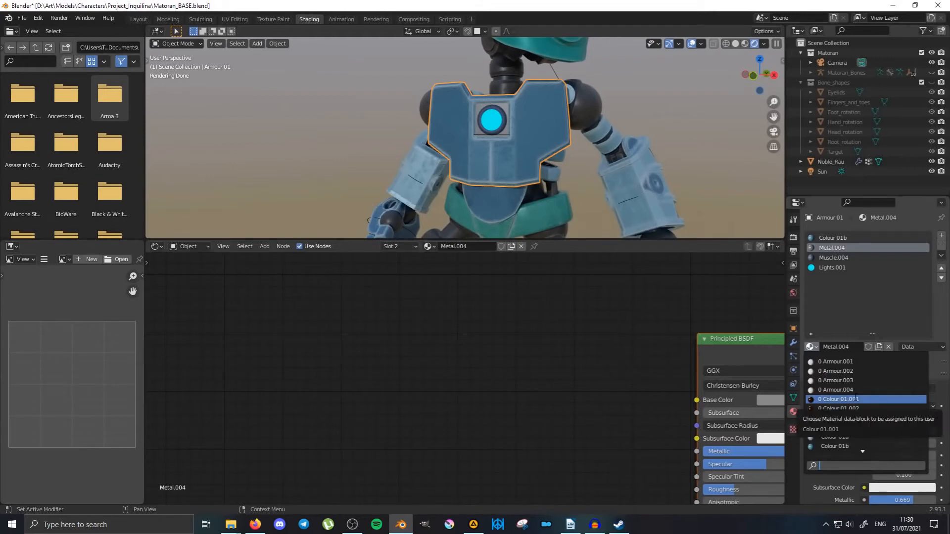
pyautogui.scroll(-5, 842, 411)
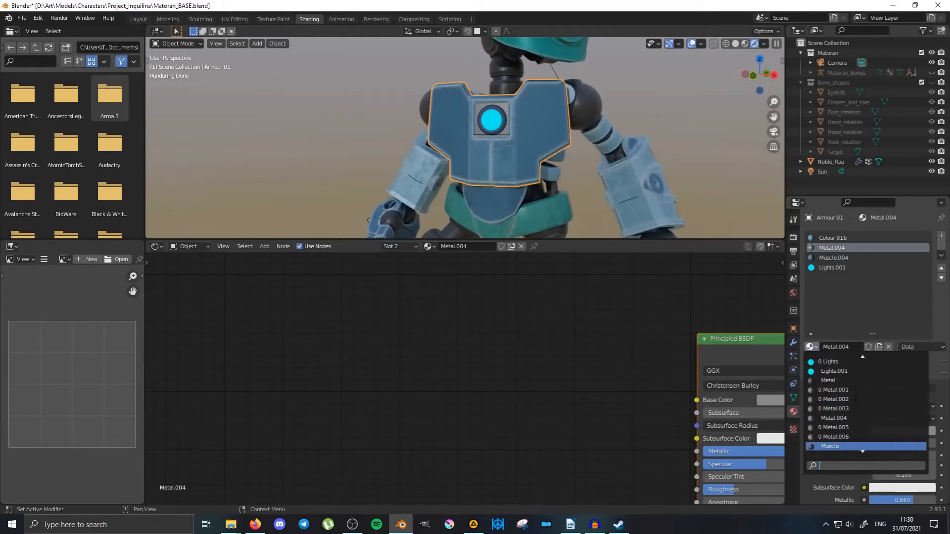
pyautogui.click(838, 381)
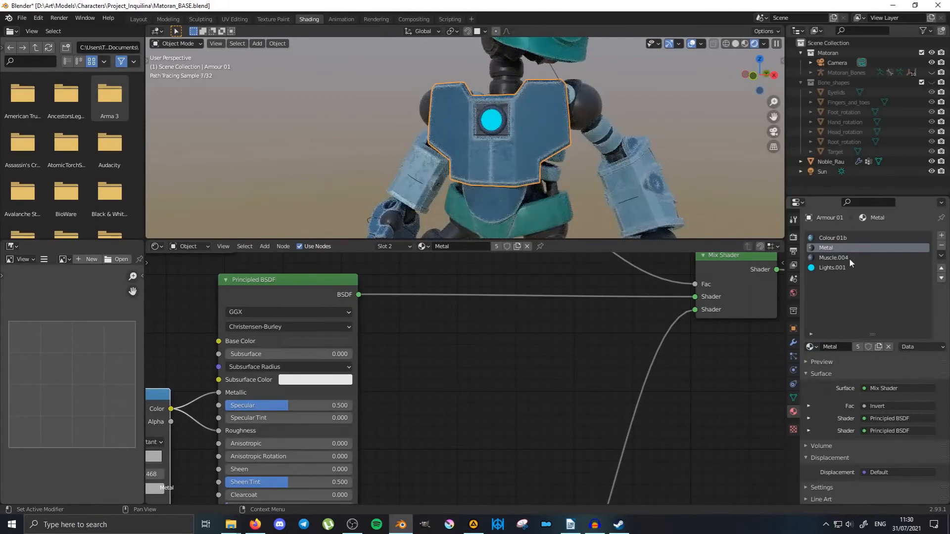
pyautogui.click(848, 258)
pyautogui.click(811, 347)
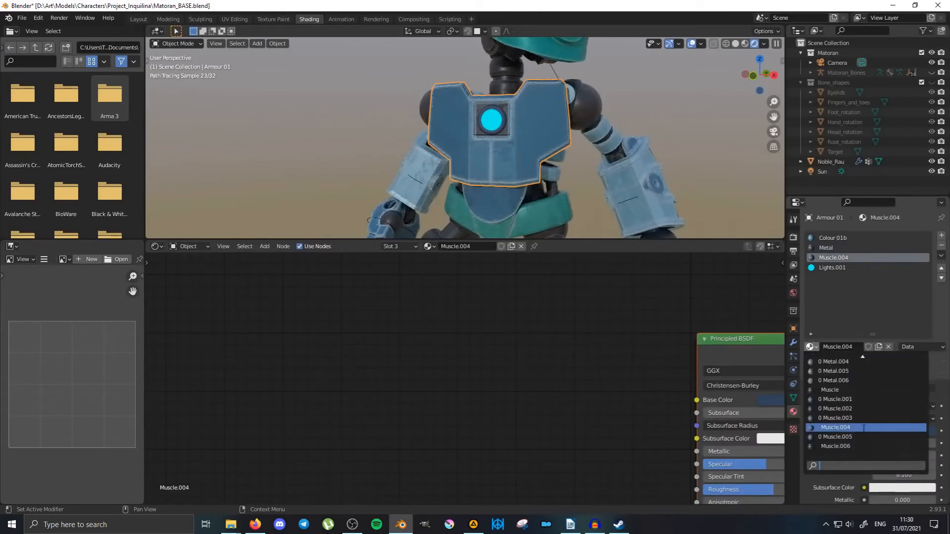
pyautogui.click(830, 390)
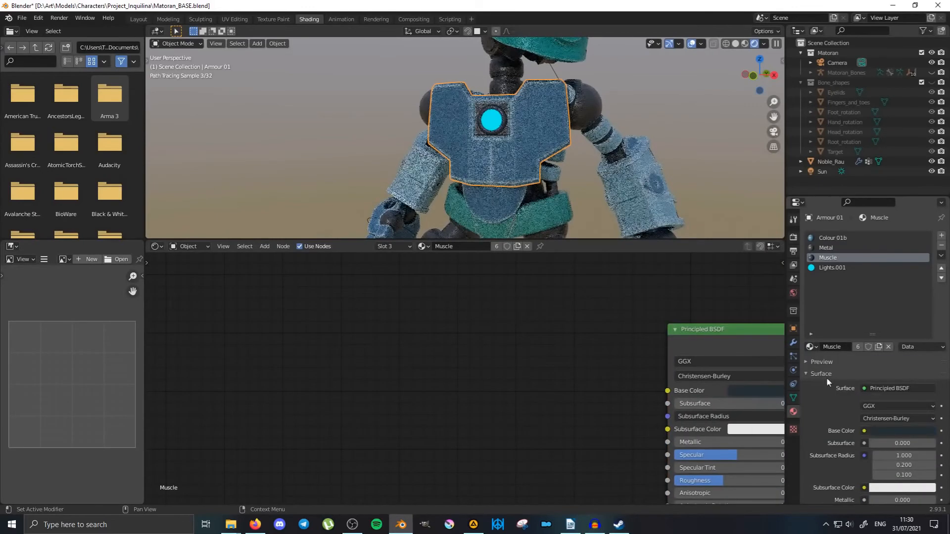
# Examine the node setup of the chest armour's Lights.001 material.
pyautogui.click(836, 268)
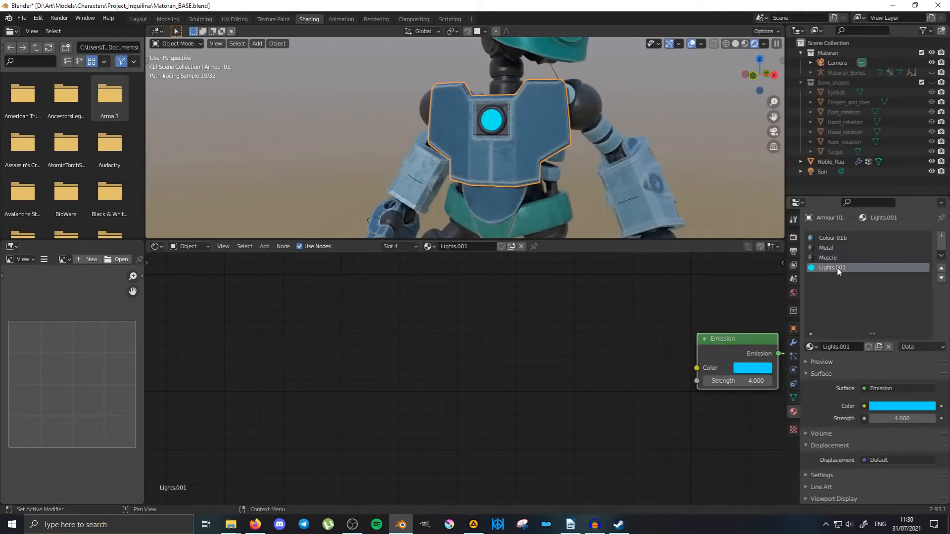
pyautogui.scroll(-2, 700, 344)
pyautogui.press('Home')
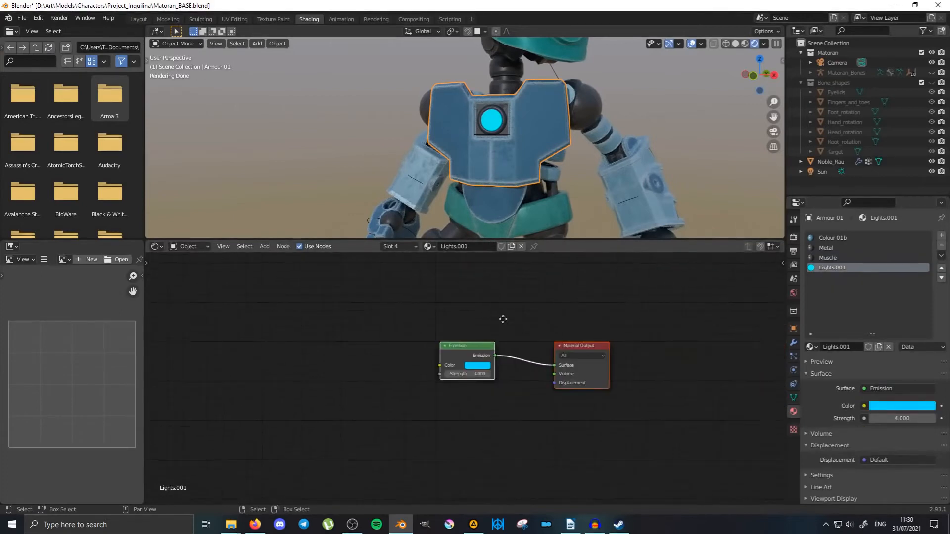
# Swap the Noble_Rau mask's Colour 02.001 material for the shared Colour 02, then make its Female_Mouth slot active.
pyautogui.scroll(-3, 573, 173)
pyautogui.click(482, 69)
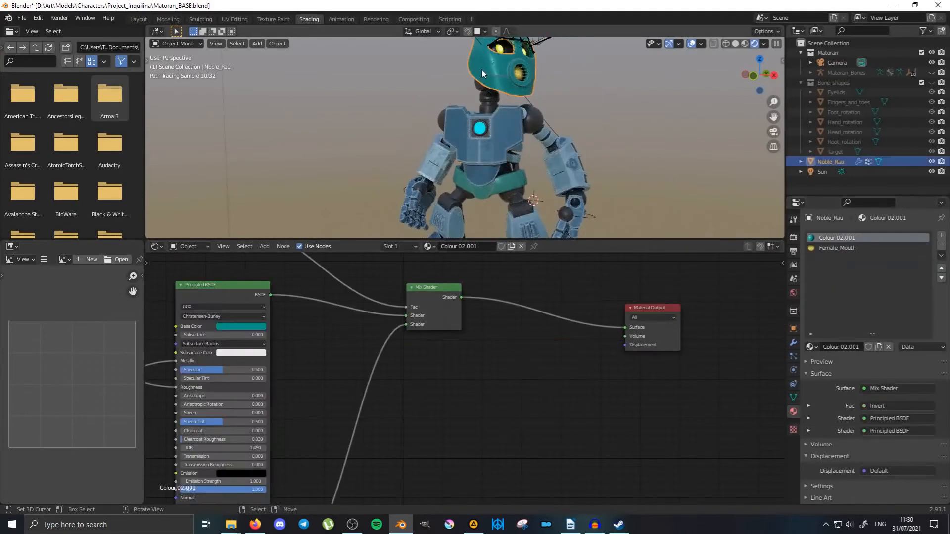
pyautogui.click(814, 346)
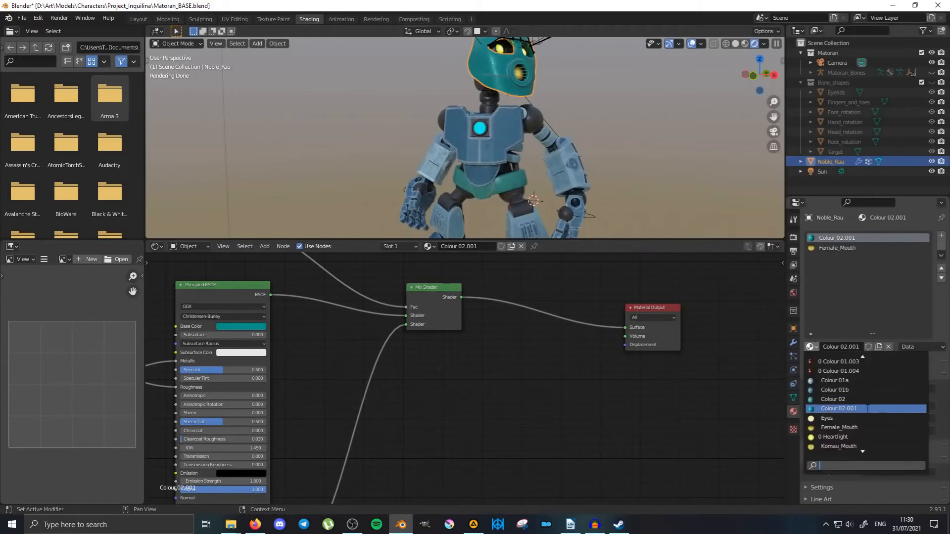
pyautogui.click(869, 399)
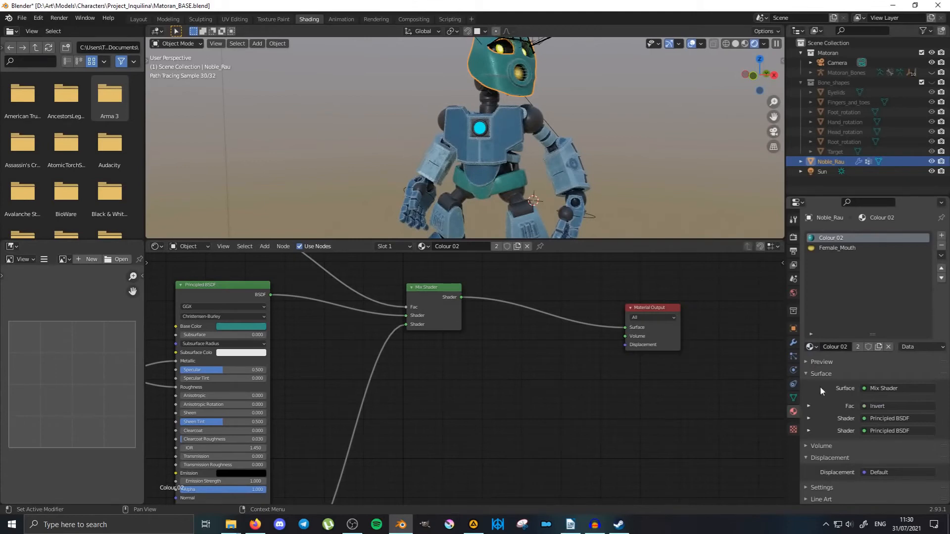
pyautogui.moveTo(581, 138); pyautogui.dragTo(533, 139, button='middle')
pyautogui.click(834, 251)
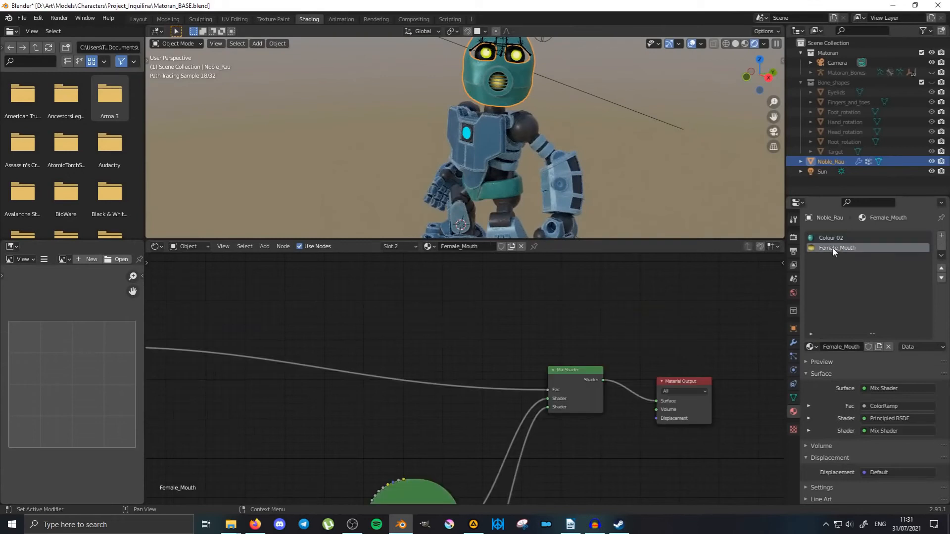
# Bring up the Matoran body's Eyes material and rearrange its Mix Shader and two Emission nodes to space them more clearly.
pyautogui.click(586, 197)
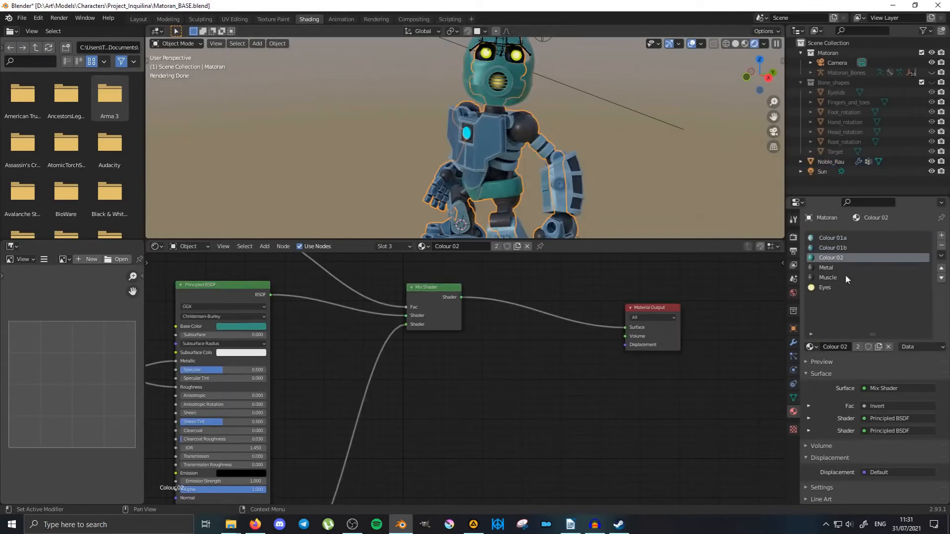
pyautogui.click(825, 287)
pyautogui.hscroll(-5, 582, 289)
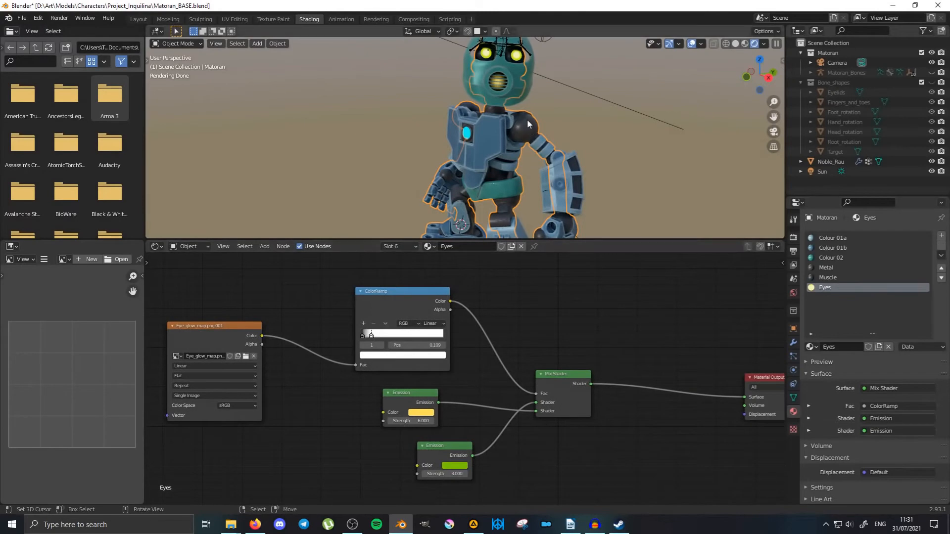
pyautogui.keyDown('shift'); pyautogui.moveTo(513, 85); pyautogui.dragTo(504, 136, button='middle'); pyautogui.keyUp('shift')
pyautogui.scroll(4, 503, 133)
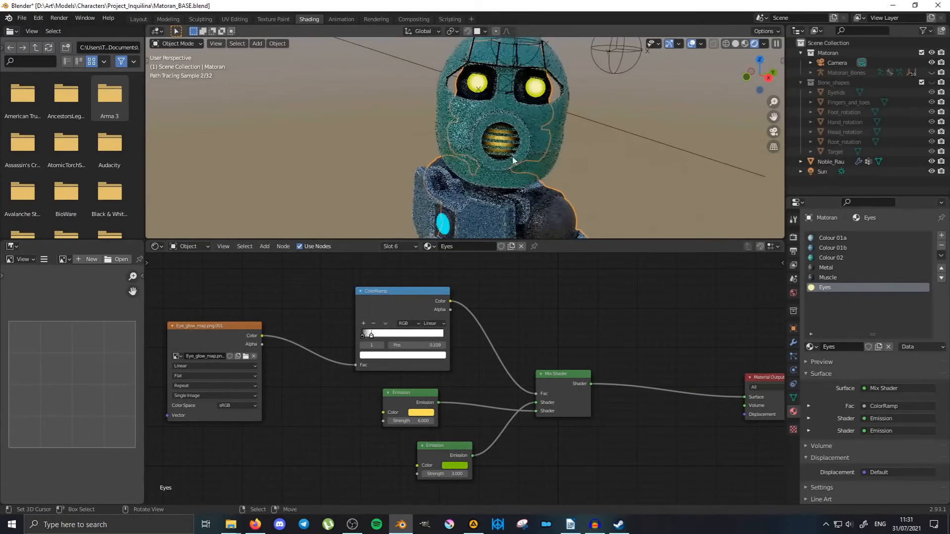
pyautogui.moveTo(613, 339); pyautogui.dragTo(563, 309, button='middle')
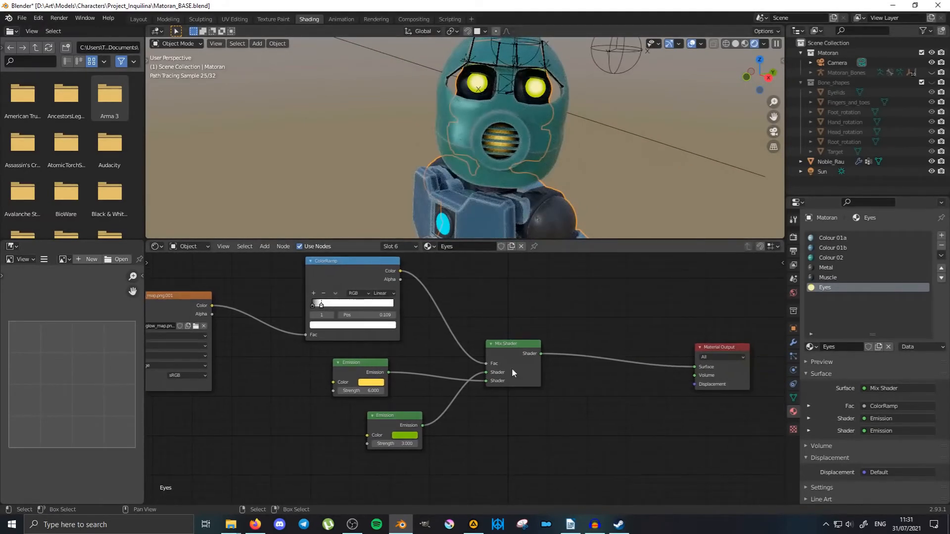
pyautogui.moveTo(513, 347); pyautogui.dragTo(529, 352)
pyautogui.moveTo(394, 415); pyautogui.dragTo(378, 423)
pyautogui.moveTo(372, 366); pyautogui.dragTo(381, 370)
# Examine how the Eye_glow_map image, ColorRamp and two Emission nodes feed the Mix Shader in the Eyes material.
pyautogui.moveTo(456, 190)
pyautogui.mouseDown(button='middle')
pyautogui.moveTo(465, 178)
pyautogui.moveTo(475, 183)
pyautogui.mouseUp(button='middle')
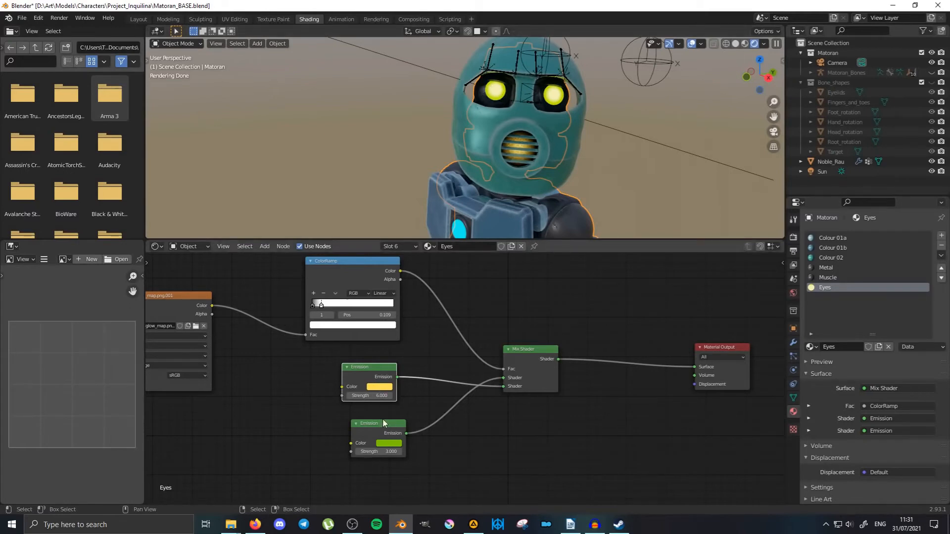
pyautogui.scroll(2, 378, 418)
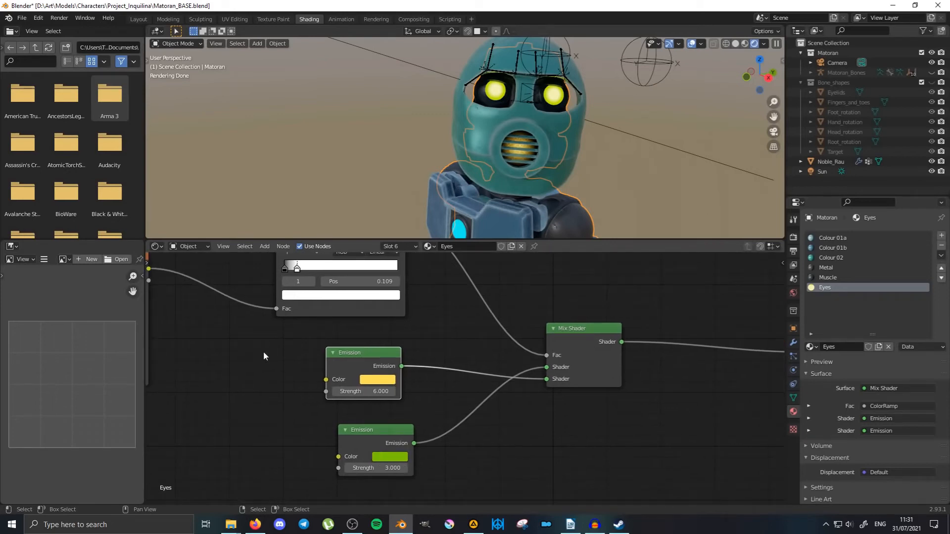
pyautogui.moveTo(276, 357); pyautogui.dragTo(387, 407, button='middle')
pyautogui.moveTo(311, 395); pyautogui.dragTo(395, 395, button='middle')
pyautogui.scroll(-2, 391, 396)
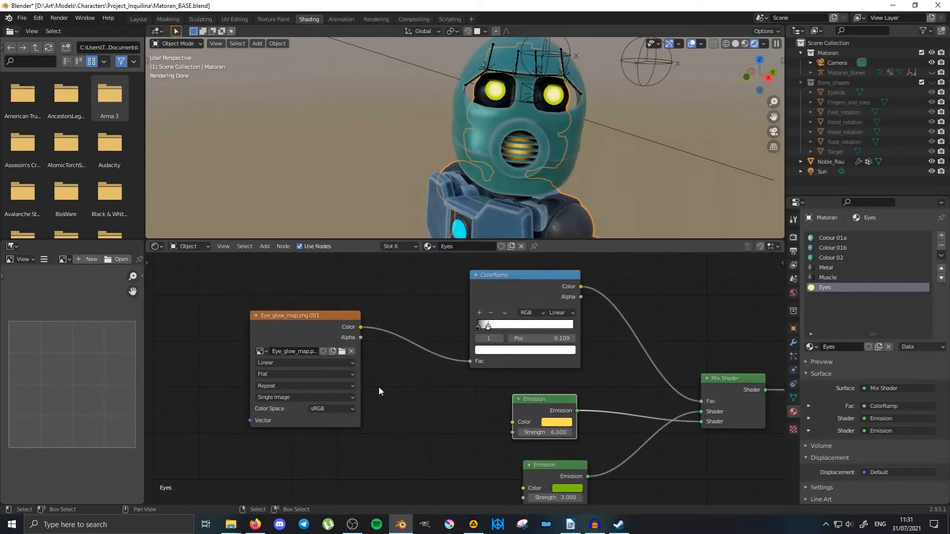
# Move the ColorRamp node closer to the Eye_glow_map image node and shift its white stop to position 0.114.
pyautogui.moveTo(316, 320); pyautogui.dragTo(381, 318, button='middle')
pyautogui.moveTo(395, 318)
pyautogui.mouseDown()
pyautogui.moveTo(358, 296)
pyautogui.moveTo(366, 289)
pyautogui.moveTo(347, 307)
pyautogui.moveTo(385, 303)
pyautogui.moveTo(377, 318)
pyautogui.mouseUp()
pyautogui.moveTo(496, 367); pyautogui.dragTo(334, 381, button='middle')
pyautogui.scroll(-1, 334, 381)
pyautogui.moveTo(413, 297)
pyautogui.mouseDown()
pyautogui.moveTo(430, 299)
pyautogui.moveTo(415, 296)
pyautogui.mouseUp()
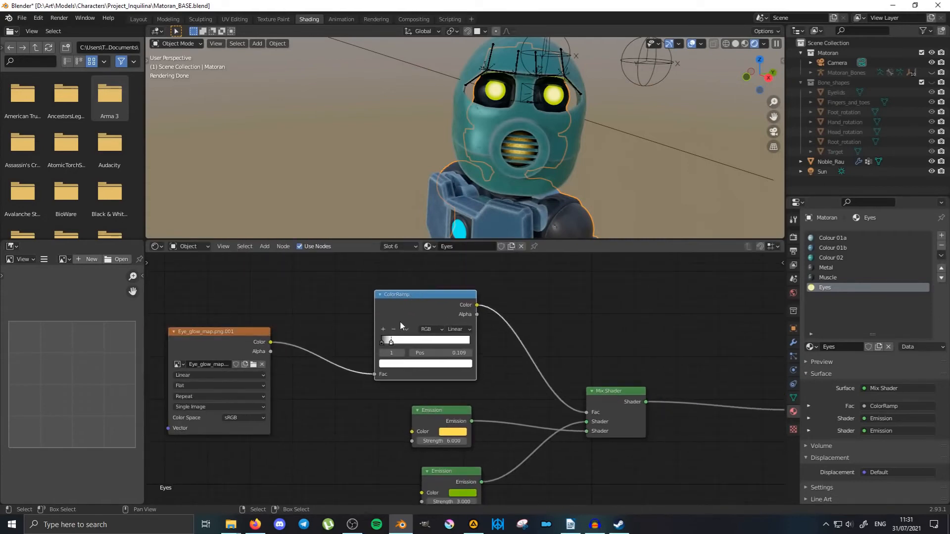
pyautogui.scroll(1, 400, 322)
pyautogui.moveTo(372, 337)
pyautogui.mouseDown()
pyautogui.moveTo(450, 335)
pyautogui.moveTo(372, 330)
pyautogui.moveTo(447, 340)
pyautogui.moveTo(372, 338)
pyautogui.mouseUp()
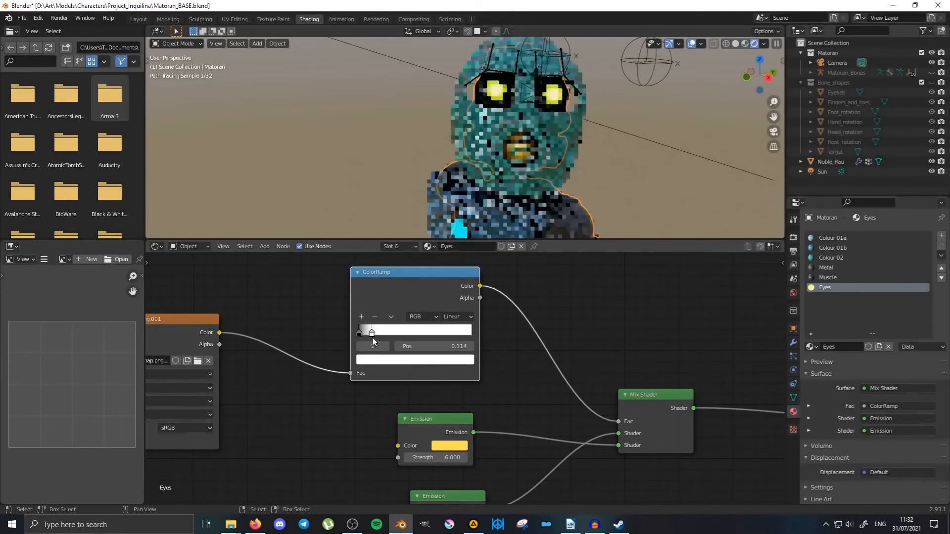
# Line up the yellow and green Emission nodes one above the other beneath the ColorRamp.
pyautogui.moveTo(574, 478); pyautogui.dragTo(400, 360, button='middle')
pyautogui.moveTo(294, 407); pyautogui.dragTo(311, 401)
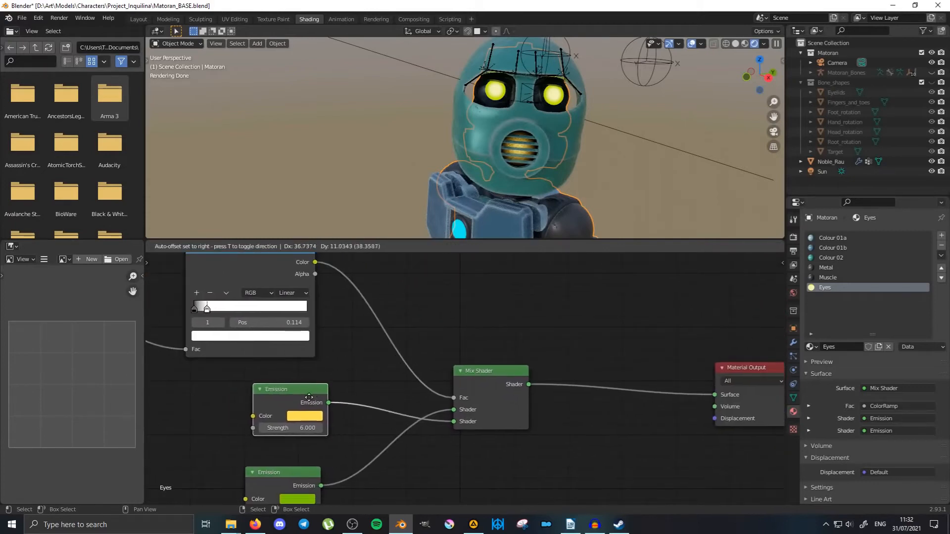
pyautogui.moveTo(303, 482); pyautogui.dragTo(310, 478)
pyautogui.moveTo(360, 434); pyautogui.dragTo(396, 413, button='middle')
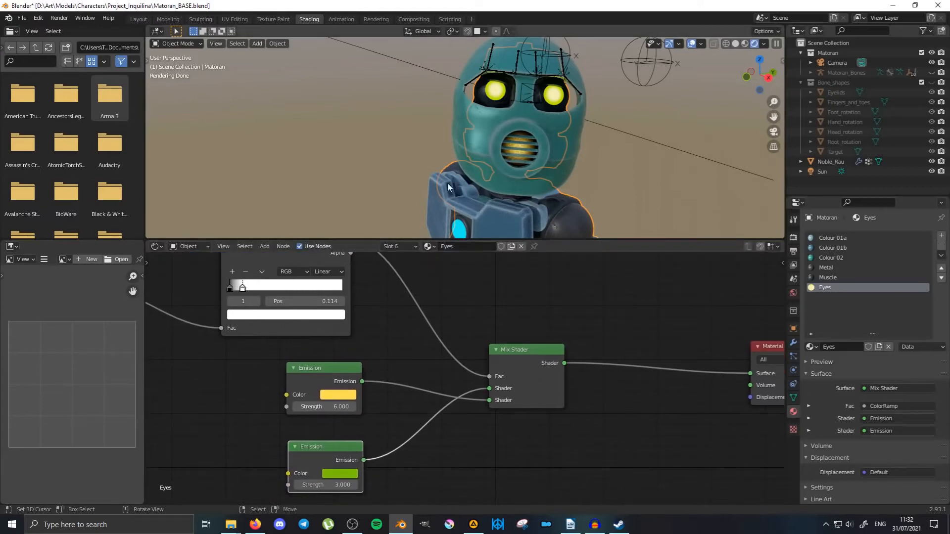
# Change the yellow Emission node's colour to orange with hue 0.067 and saturation 0.921.
pyautogui.click(351, 392)
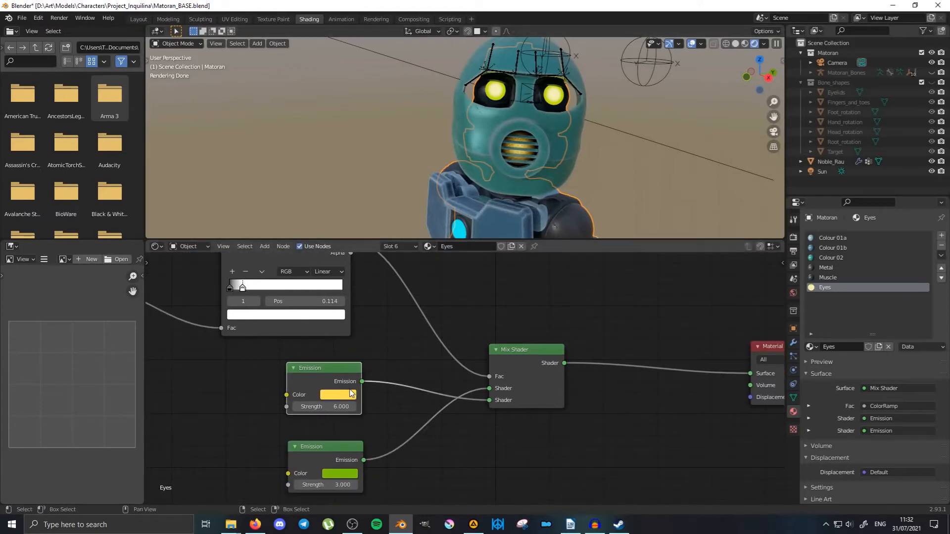
pyautogui.click(351, 396)
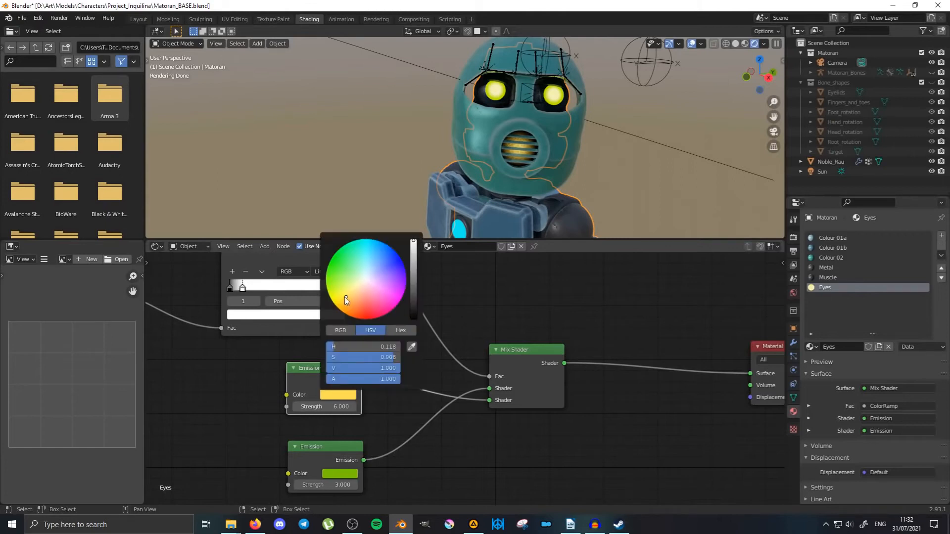
pyautogui.moveTo(346, 300); pyautogui.dragTo(349, 303)
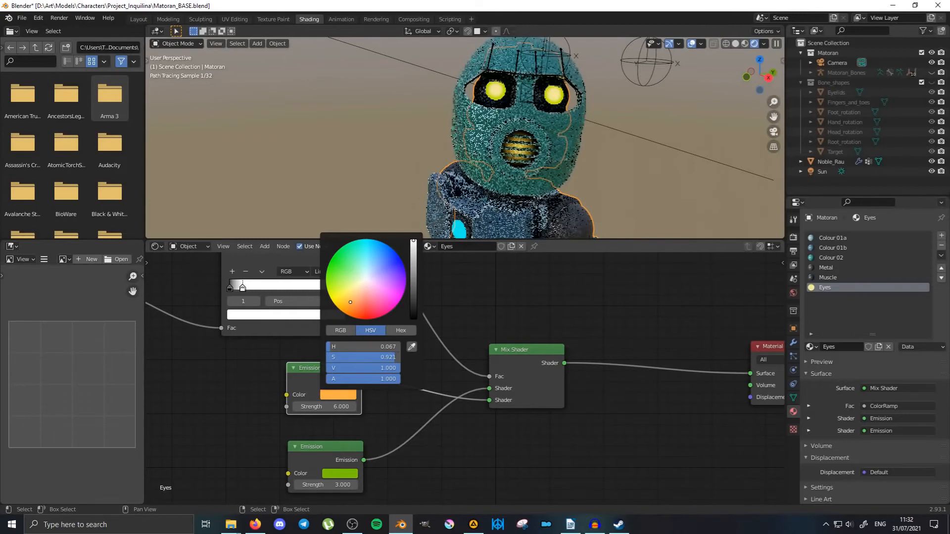
# Recolour the green Emission node to bright orange with hue 0.016, saturation 1.000 and value 1.000.
pyautogui.click(354, 475)
pyautogui.moveTo(471, 443); pyautogui.dragTo(483, 402, button='middle')
pyautogui.click(356, 437)
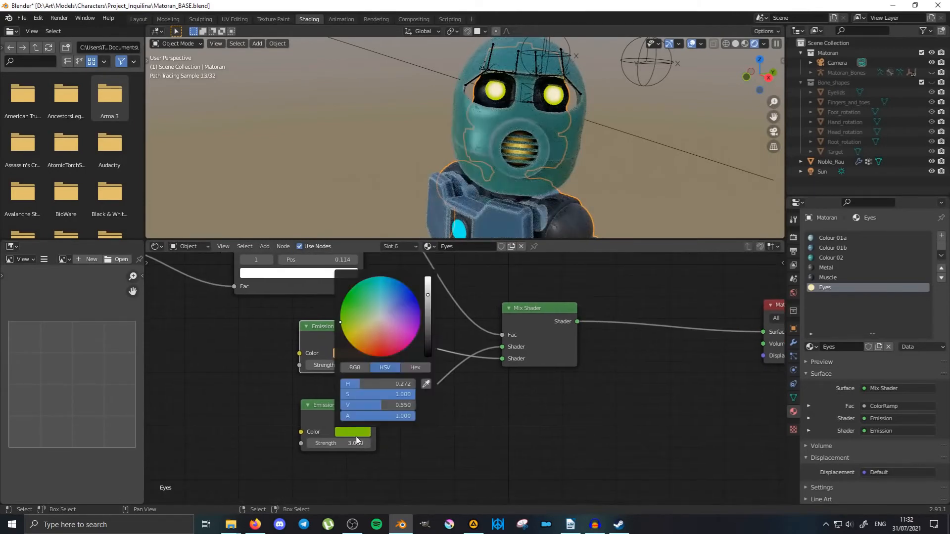
pyautogui.moveTo(429, 317); pyautogui.dragTo(428, 278)
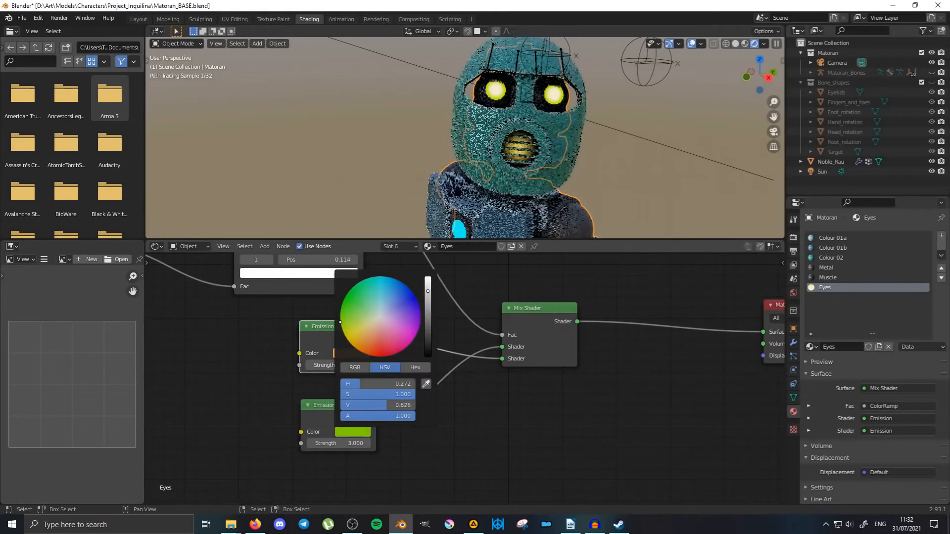
pyautogui.moveTo(348, 330); pyautogui.dragTo(367, 354)
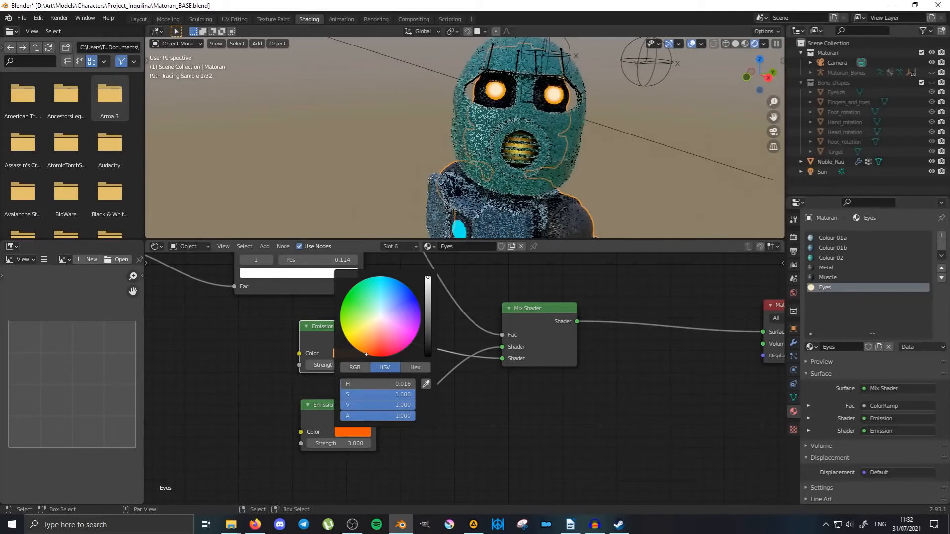
# Set the upper Emission colour to hue 0.059 and saturation 0.831, and move the ColorRamp's white stop to 0.145.
pyautogui.click(367, 353)
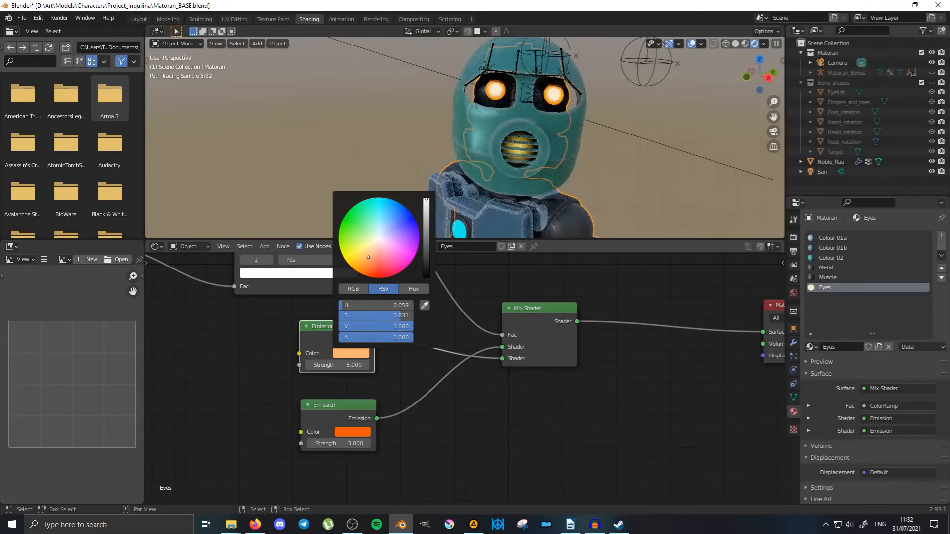
pyautogui.moveTo(257, 320); pyautogui.dragTo(294, 416, button='middle')
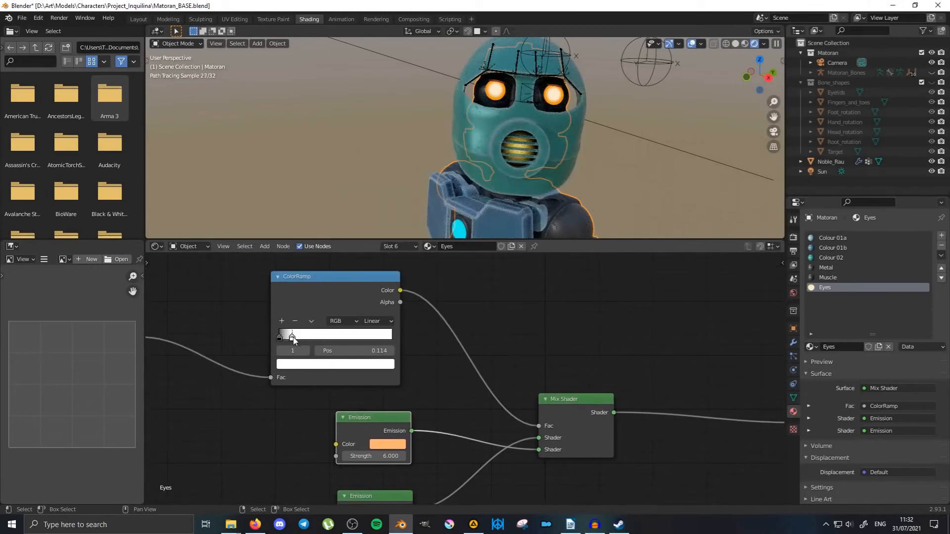
pyautogui.moveTo(292, 337)
pyautogui.mouseDown()
pyautogui.moveTo(279, 336)
pyautogui.moveTo(297, 341)
pyautogui.mouseUp()
# Shift the lower Emission node's colour to a deeper red-orange with a hue of about 0.007.
pyautogui.moveTo(319, 357); pyautogui.dragTo(308, 289, button='middle')
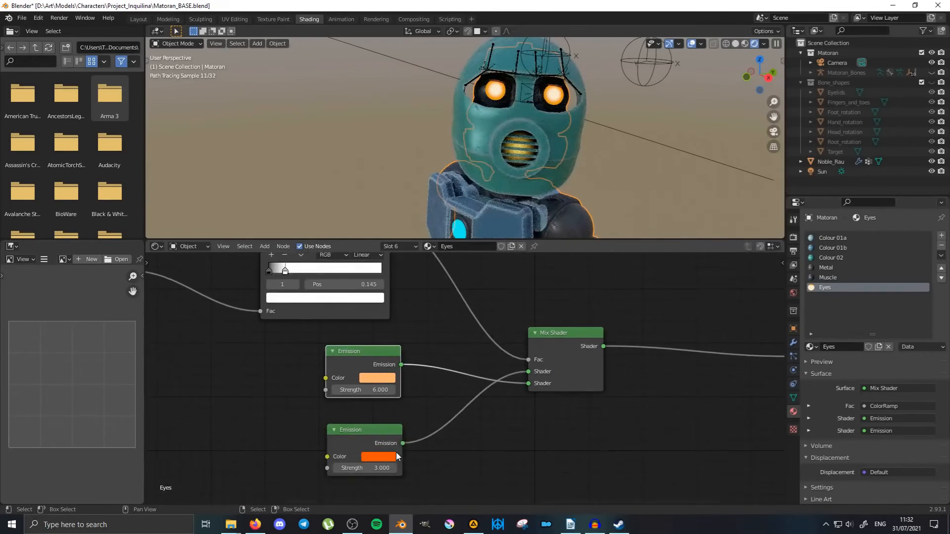
pyautogui.click(394, 456)
pyautogui.click(393, 380)
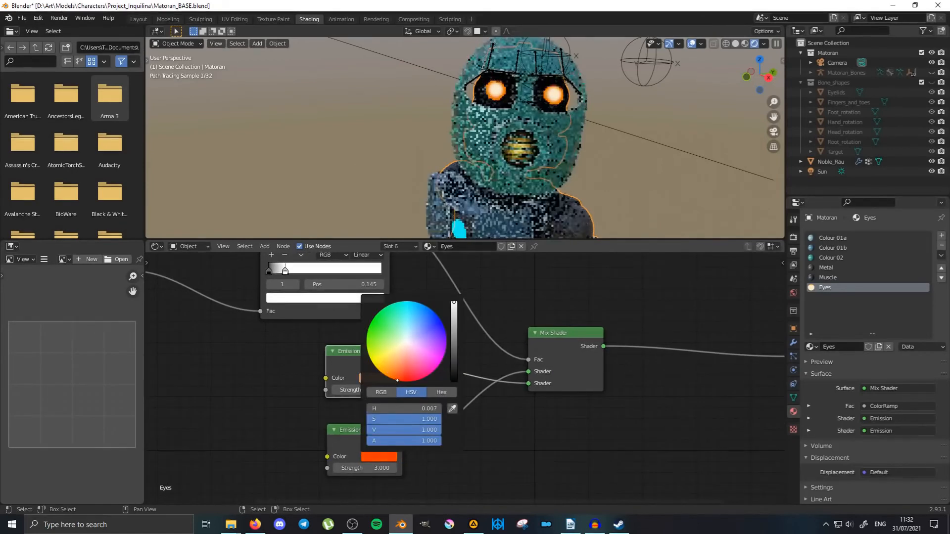
pyautogui.moveTo(394, 379); pyautogui.dragTo(396, 380)
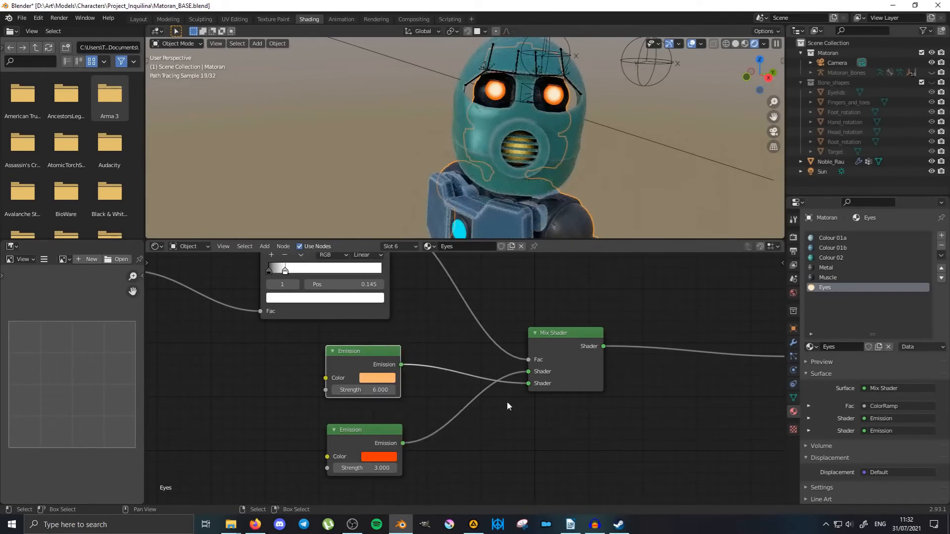
# Try a more yellow colour on the upper Emission node and check the eye glow on the character.
pyautogui.moveTo(408, 182); pyautogui.dragTo(528, 172, button='middle')
pyautogui.click(390, 379)
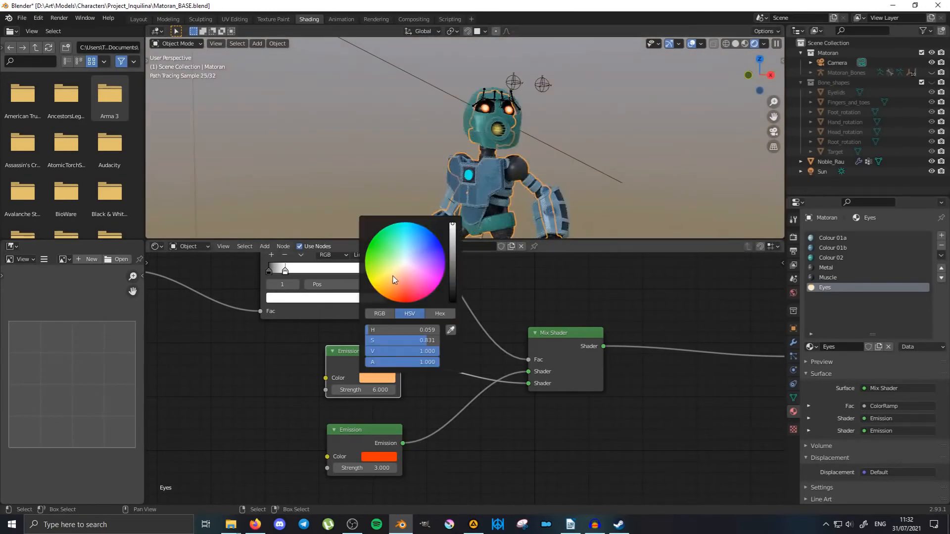
pyautogui.moveTo(394, 283); pyautogui.dragTo(384, 285)
pyautogui.scroll(5, 528, 121)
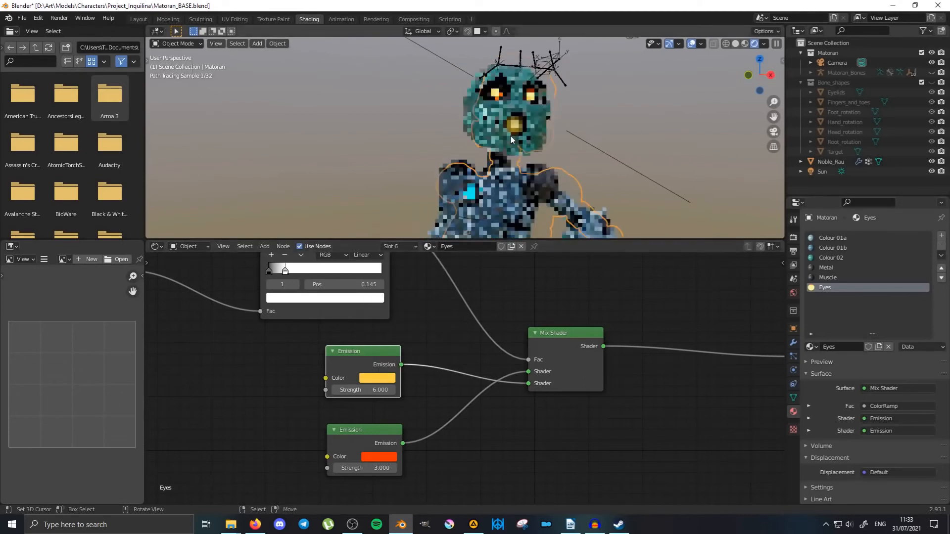
pyautogui.moveTo(528, 120); pyautogui.dragTo(527, 129, button='middle')
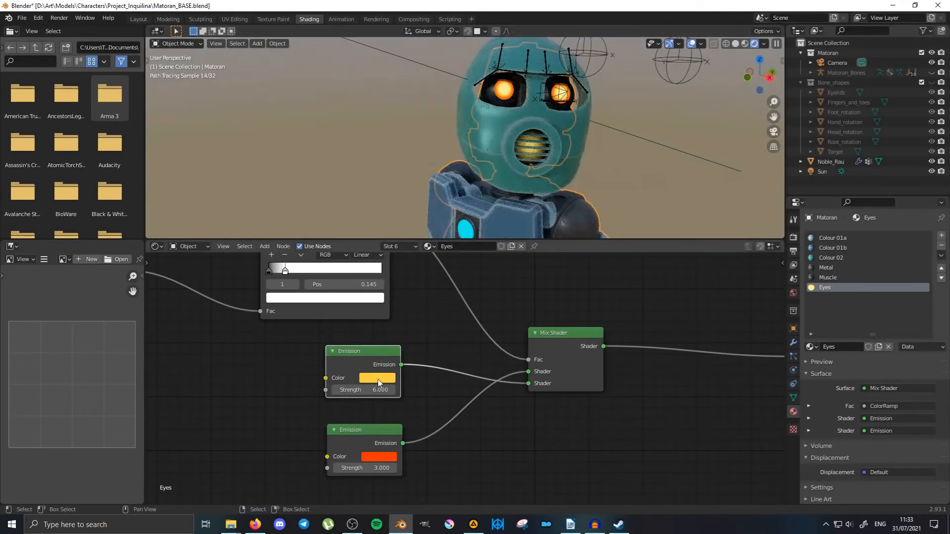
# Set the upper Emission node's colour to orange with hue 0.046 and saturation 0.963, and check the eyes from the side.
pyautogui.click(379, 380)
pyautogui.moveTo(383, 286); pyautogui.dragTo(390, 290)
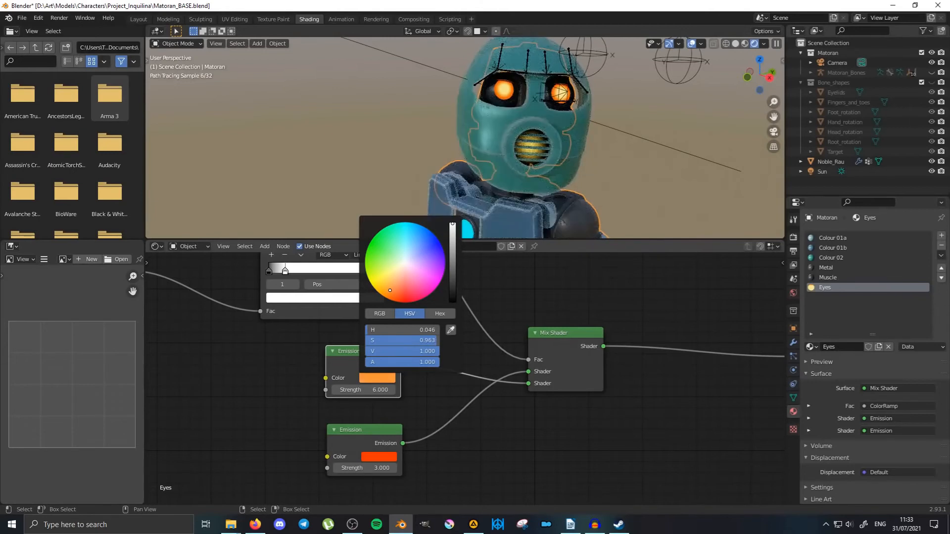
pyautogui.scroll(-4, 471, 134)
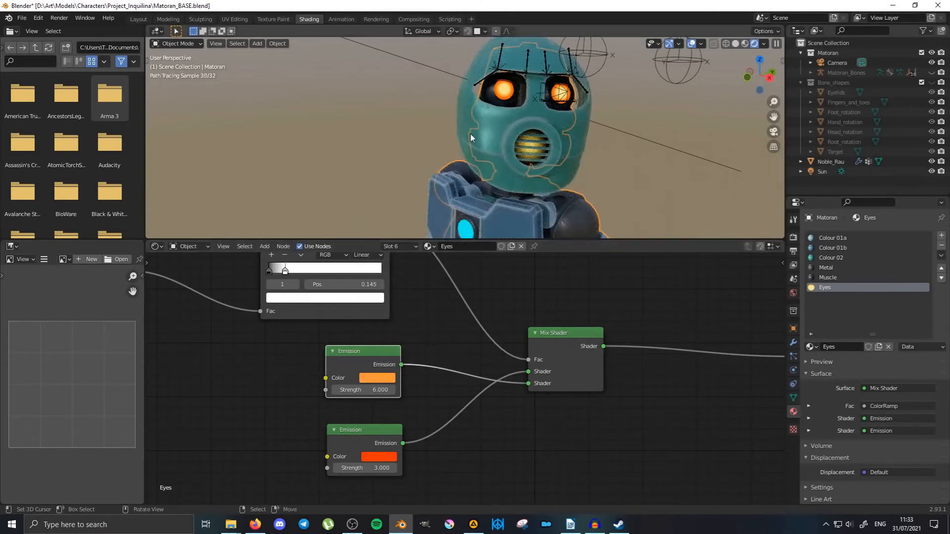
pyautogui.moveTo(440, 140); pyautogui.dragTo(493, 168, button='middle')
pyautogui.scroll(3, 493, 168)
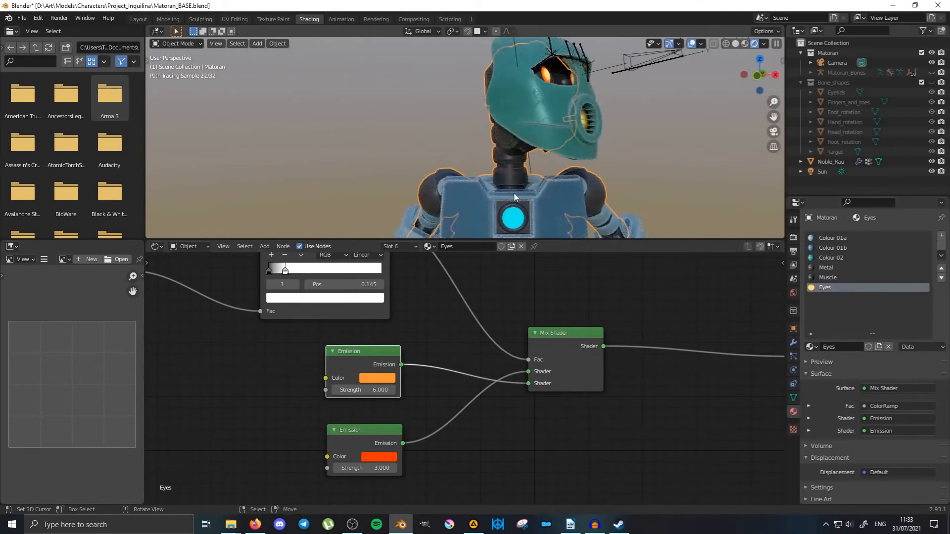
# Enlarge the 3D viewport and replace the chest armour's Lights.001 material slot with a new empty slot.
pyautogui.click(489, 209)
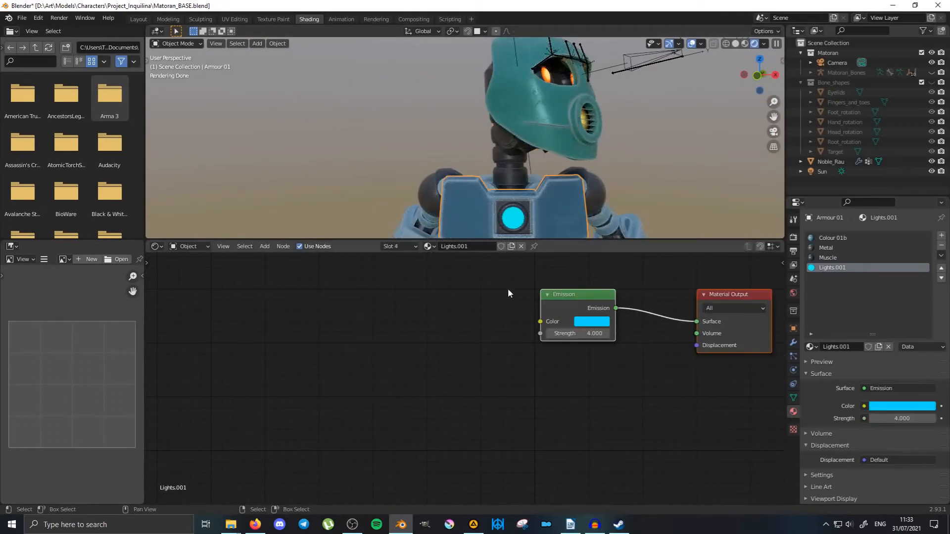
pyautogui.scroll(-3, 575, 165)
pyautogui.keyDown('shift'); pyautogui.moveTo(566, 197); pyautogui.dragTo(494, 155, button='middle'); pyautogui.keyUp('shift')
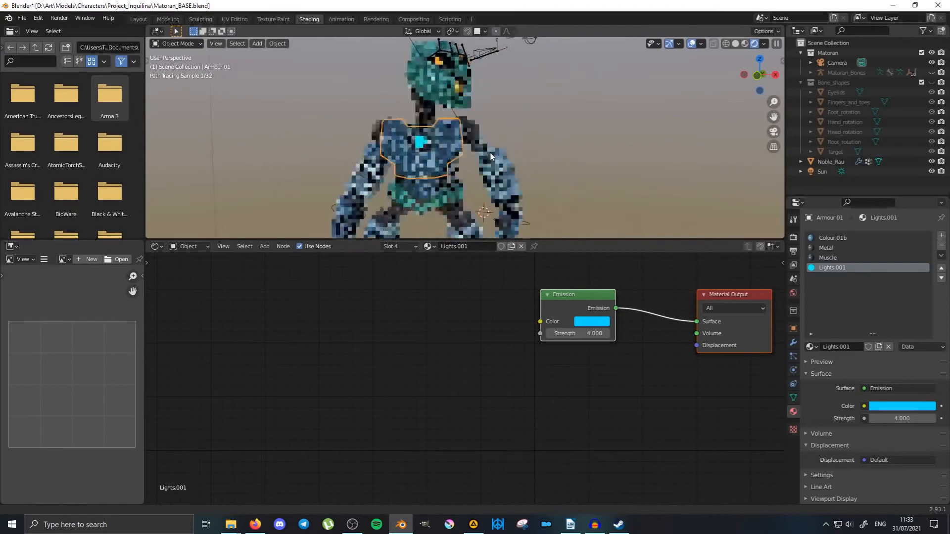
pyautogui.moveTo(553, 239); pyautogui.dragTo(544, 286)
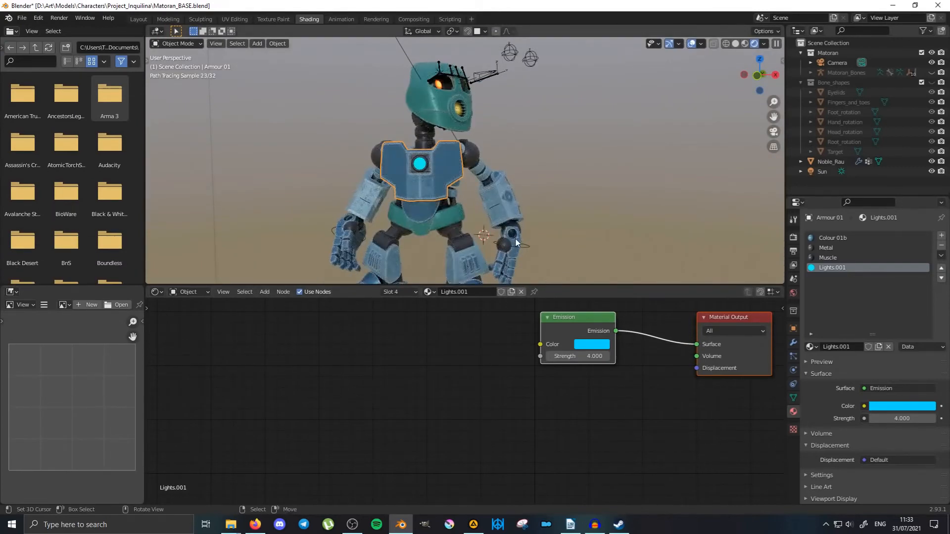
pyautogui.scroll(5, 445, 154)
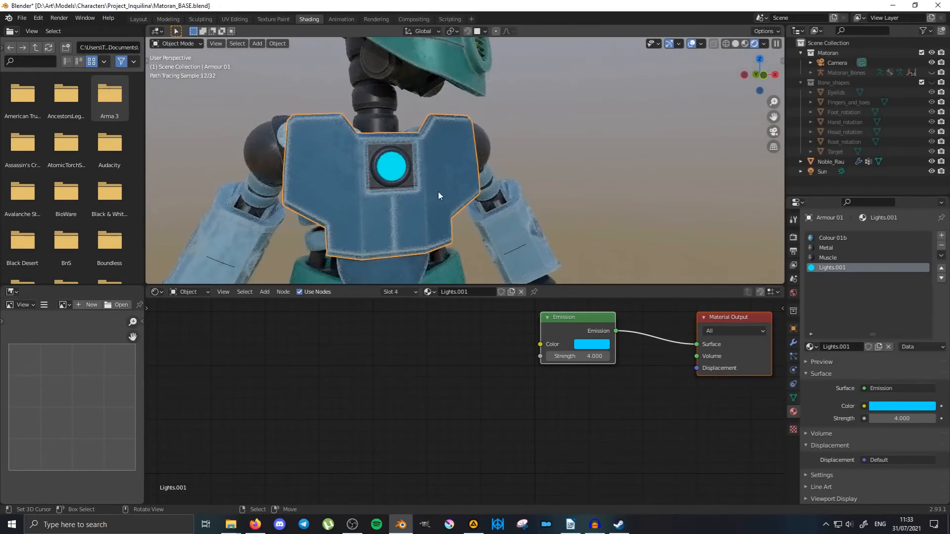
pyautogui.moveTo(465, 166); pyautogui.dragTo(402, 171, button='middle')
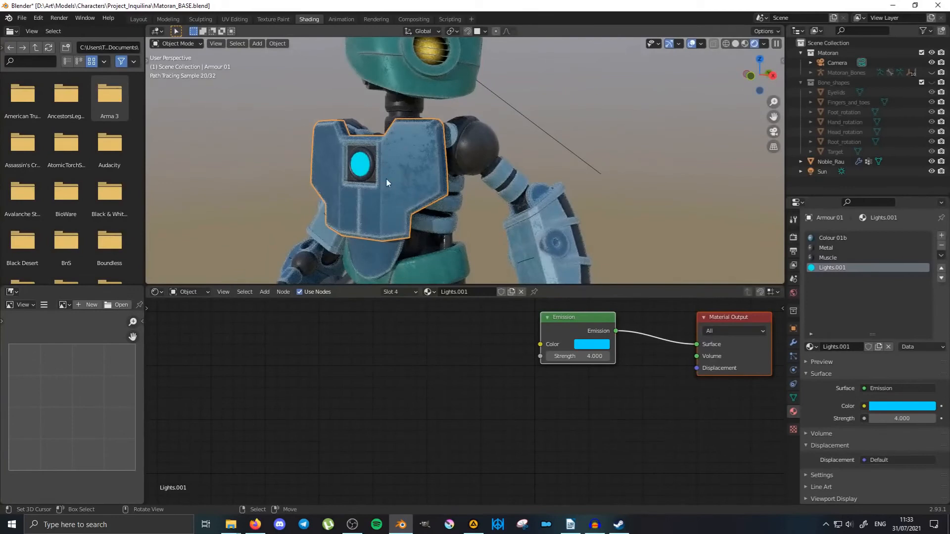
pyautogui.keyDown('shift'); pyautogui.moveTo(386, 178); pyautogui.dragTo(430, 186, button='middle'); pyautogui.keyUp('shift')
pyautogui.scroll(1, 426, 186)
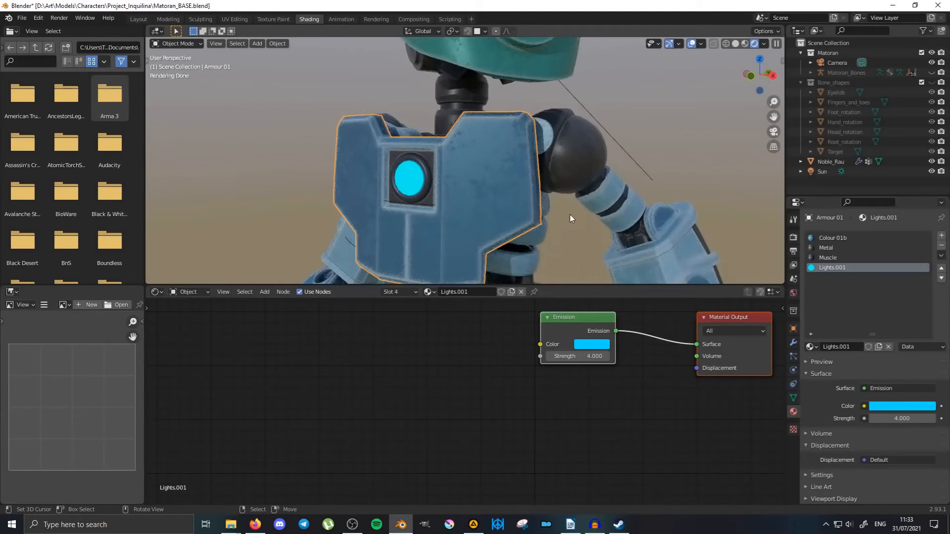
pyautogui.click(941, 249)
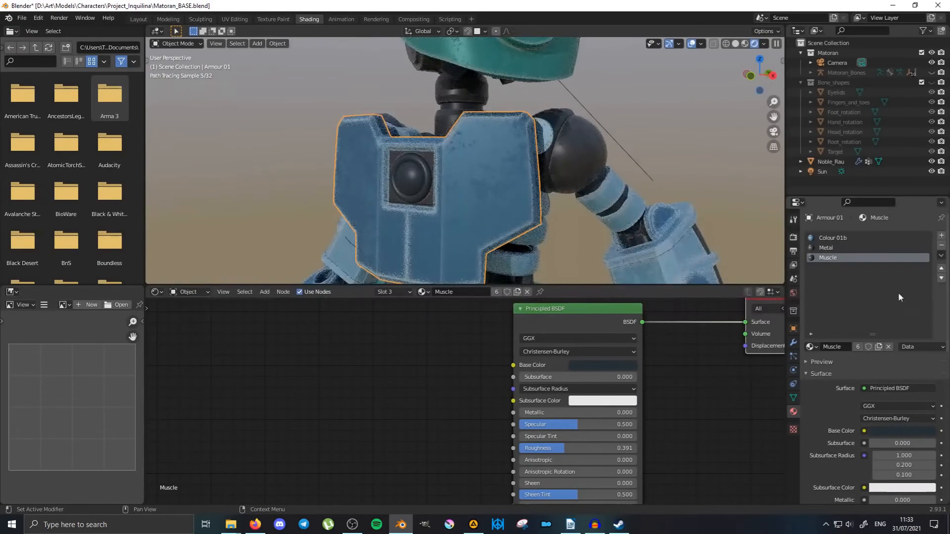
pyautogui.click(941, 237)
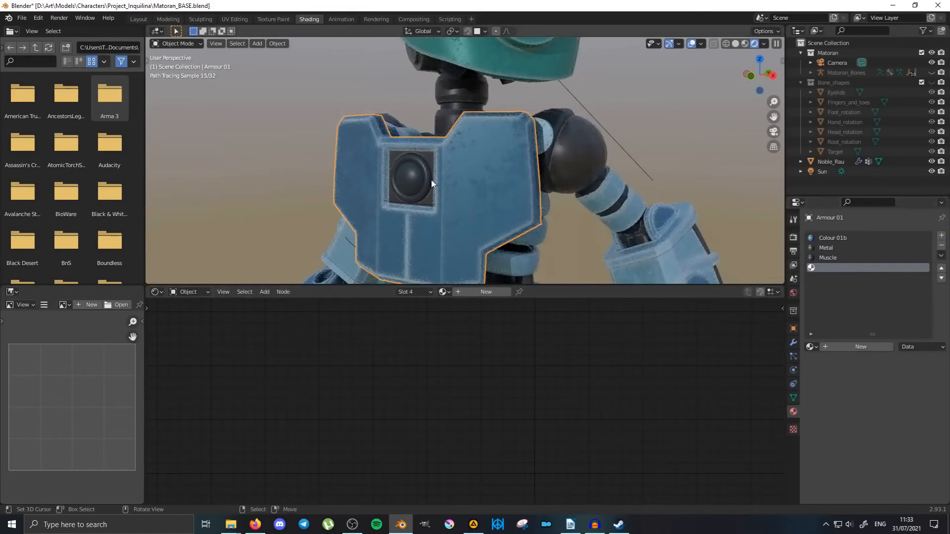
# Append the Heartlight material from Armour 03.blend in the project's Armour folder.
pyautogui.click(21, 19)
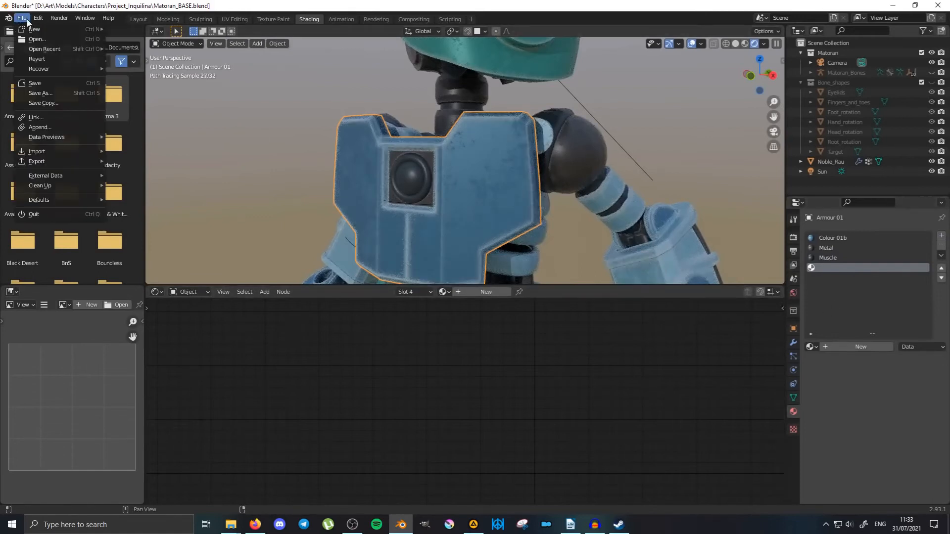
pyautogui.click(40, 128)
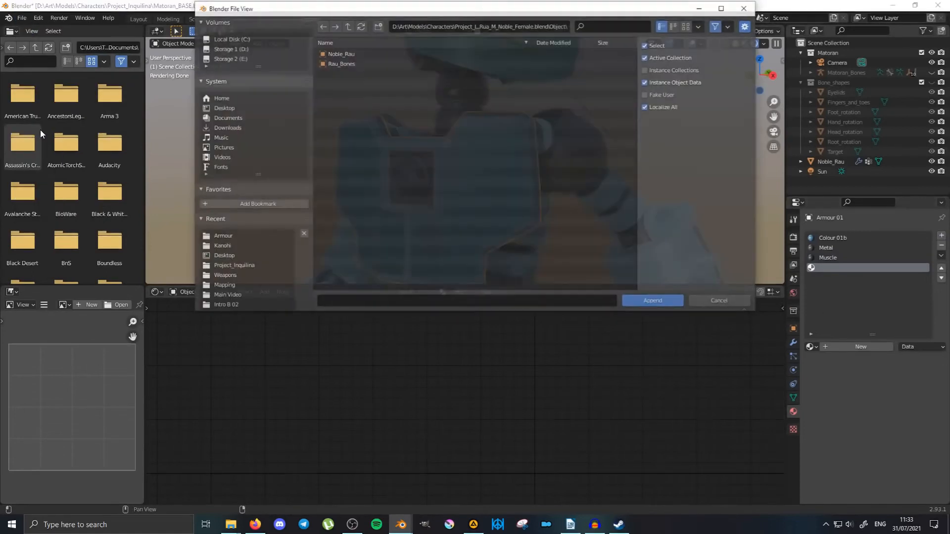
pyautogui.click(347, 27)
pyautogui.click(348, 27)
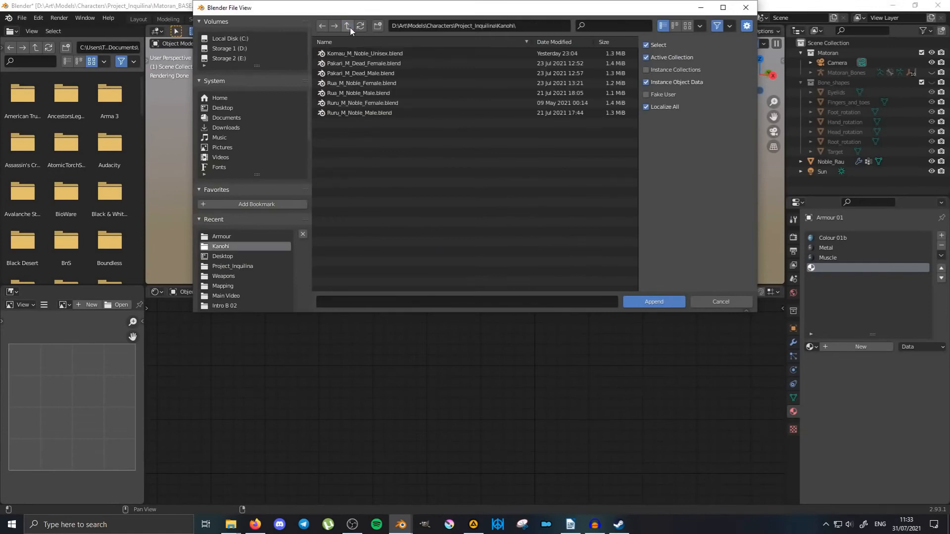
pyautogui.click(346, 26)
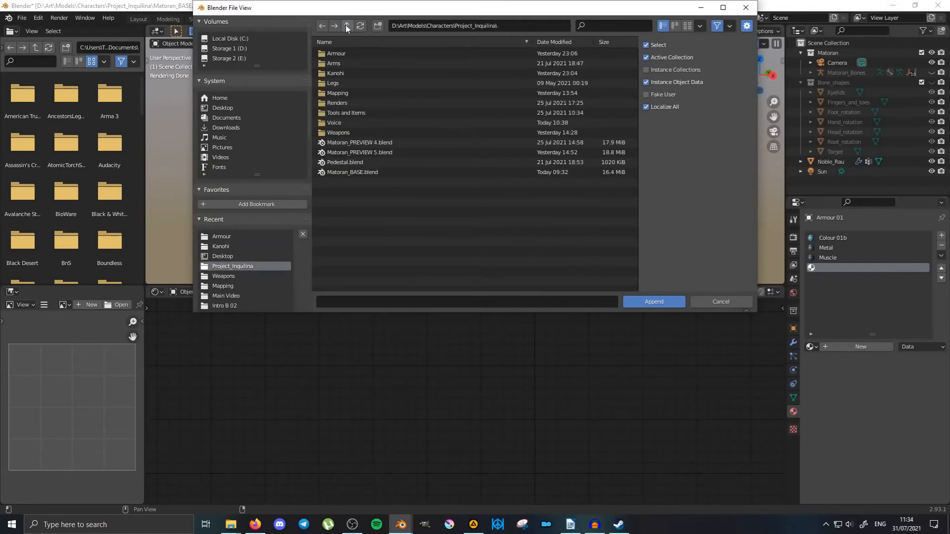
pyautogui.click(351, 52)
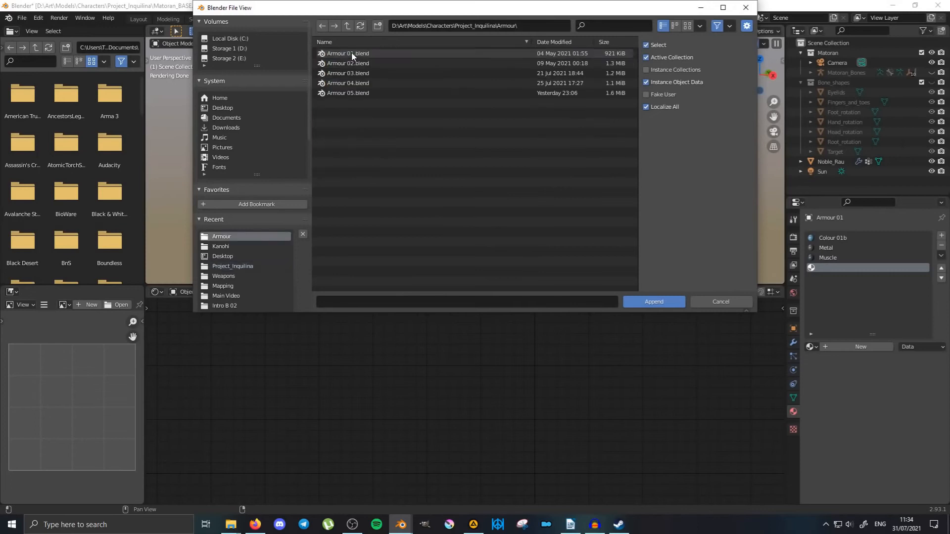
pyautogui.doubleClick(370, 73)
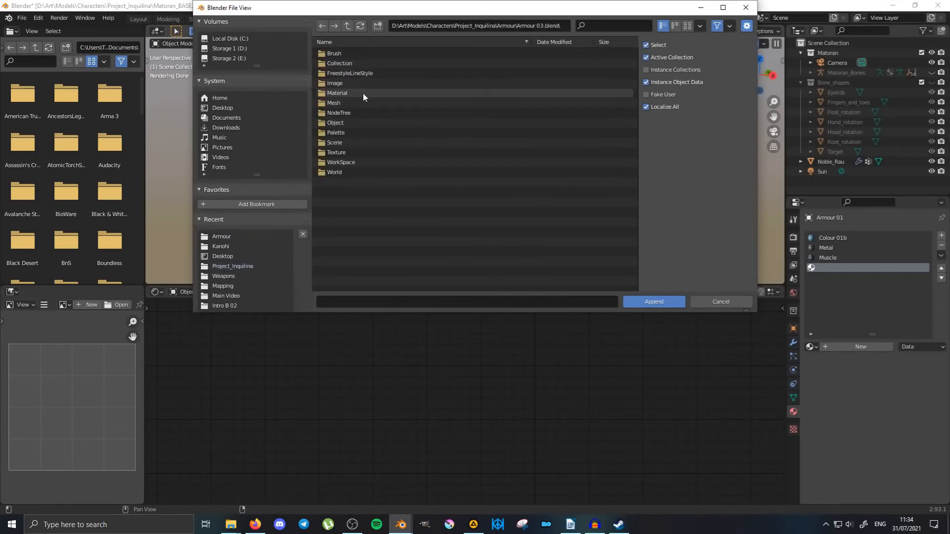
pyautogui.click(349, 93)
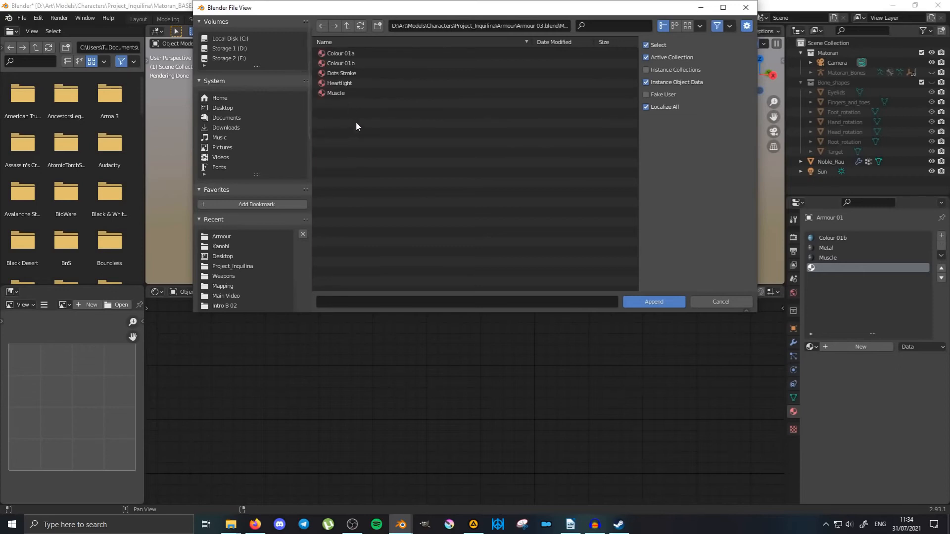
pyautogui.click(345, 83)
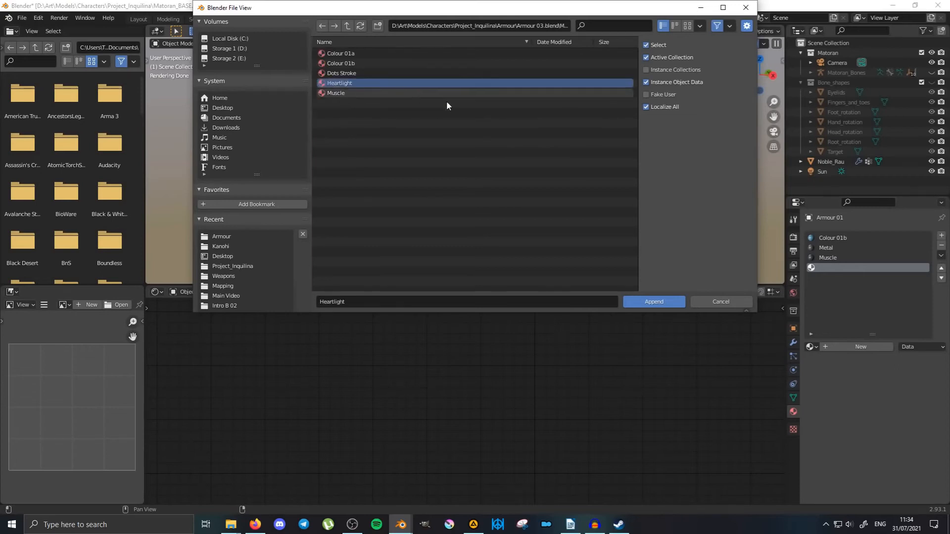
pyautogui.click(653, 301)
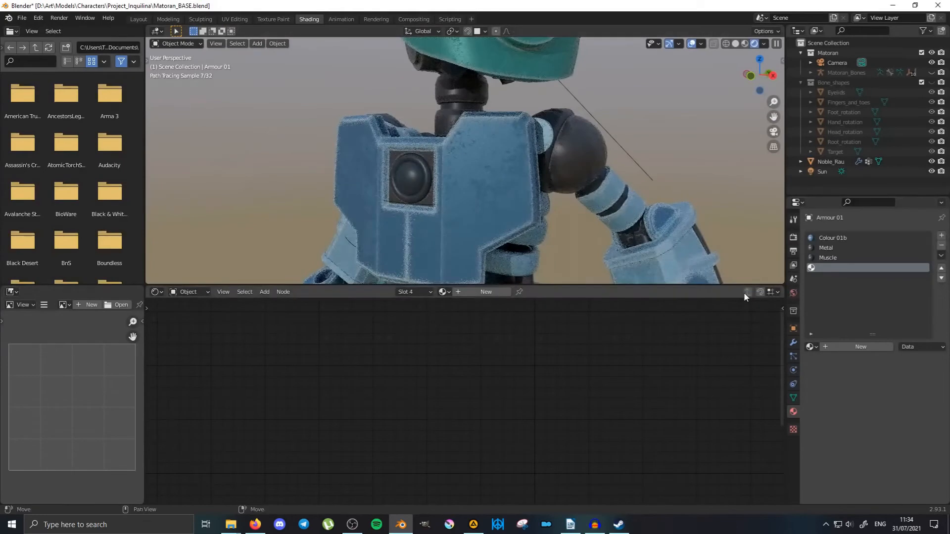
# Put the appended Heartlight material into the chest armour's empty fourth material slot.
pyautogui.click(810, 347)
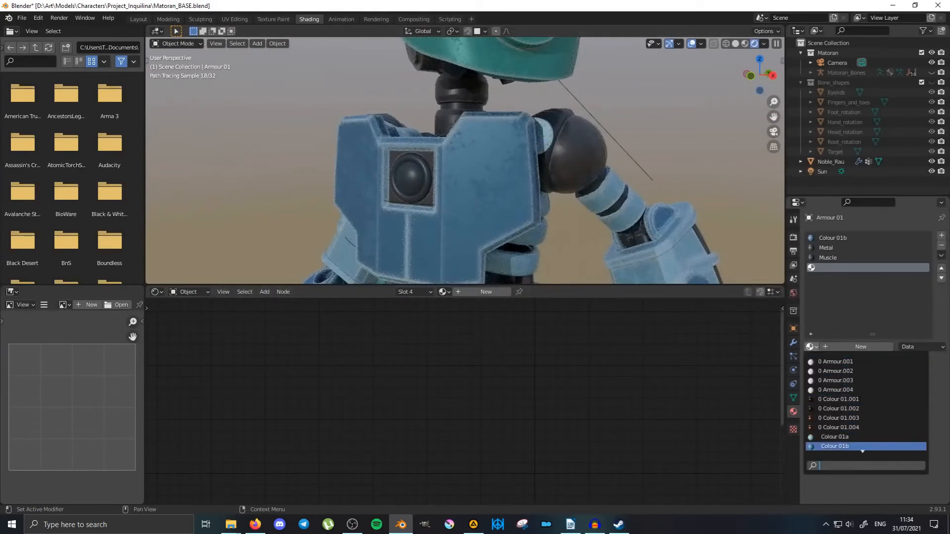
pyautogui.scroll(-6, 841, 446)
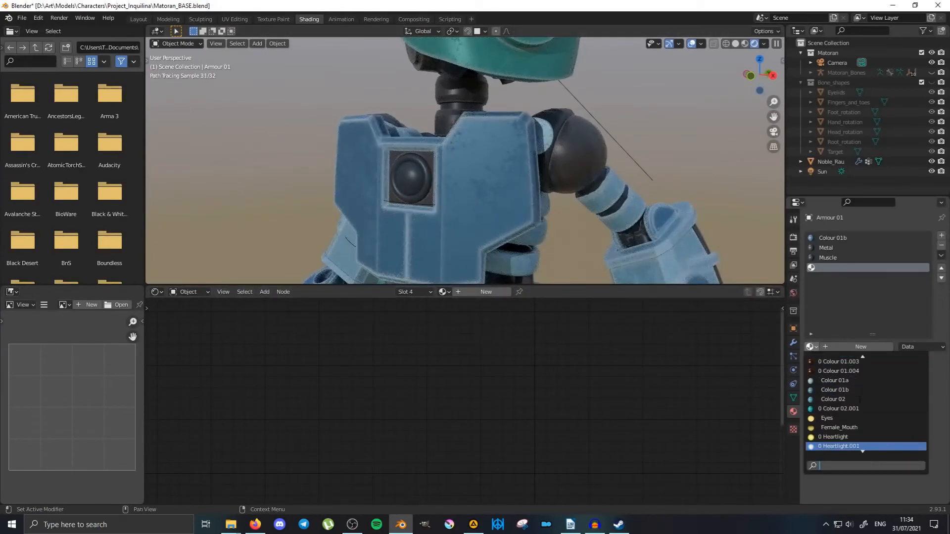
pyautogui.click(855, 437)
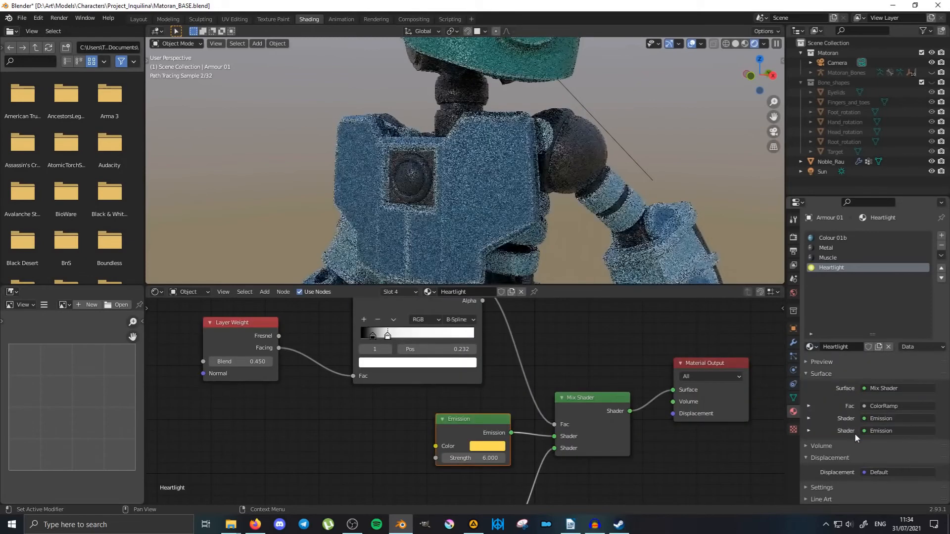
# Assign the Heartlight material to the faces of the round chest light in Edit Mode and return to Object Mode.
pyautogui.moveTo(508, 176)
pyautogui.mouseDown(button='middle')
pyautogui.moveTo(430, 165)
pyautogui.moveTo(423, 177)
pyautogui.mouseUp(button='middle')
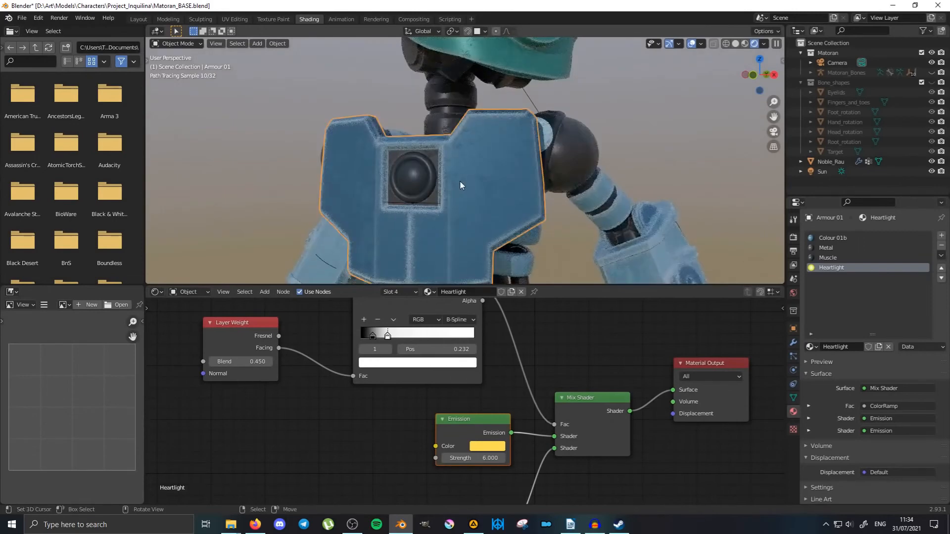
pyautogui.click(414, 182)
pyautogui.scroll(2, 412, 183)
pyautogui.scroll(-3, 412, 183)
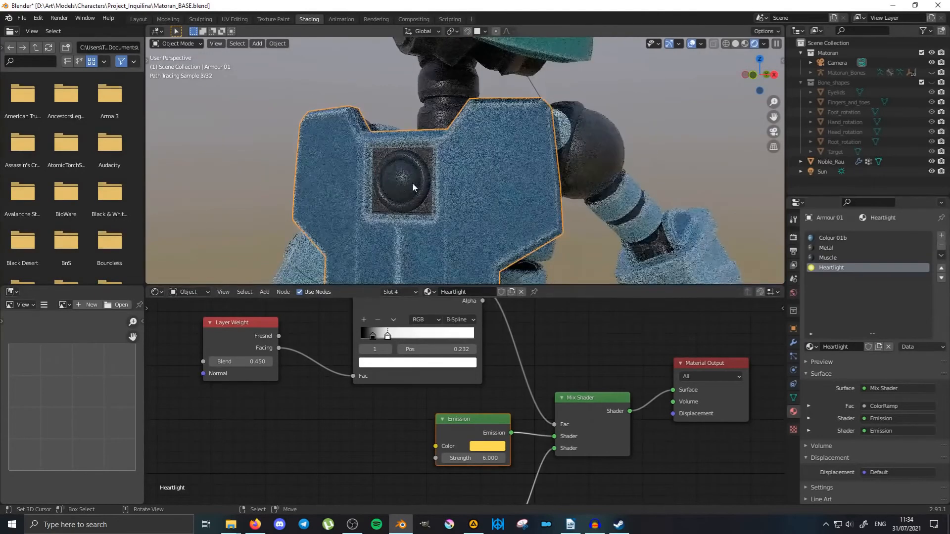
pyautogui.hotkey('ctrl', 'Tab')
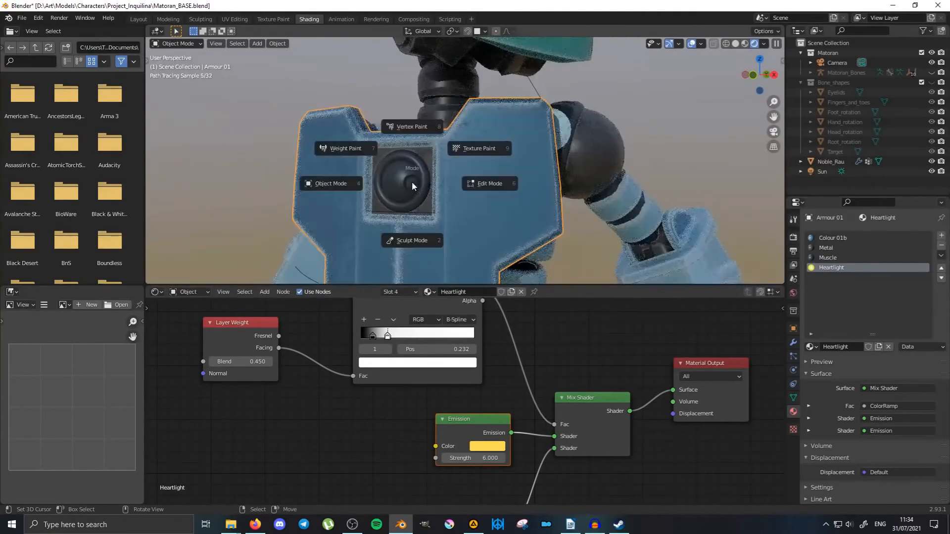
pyautogui.click(491, 186)
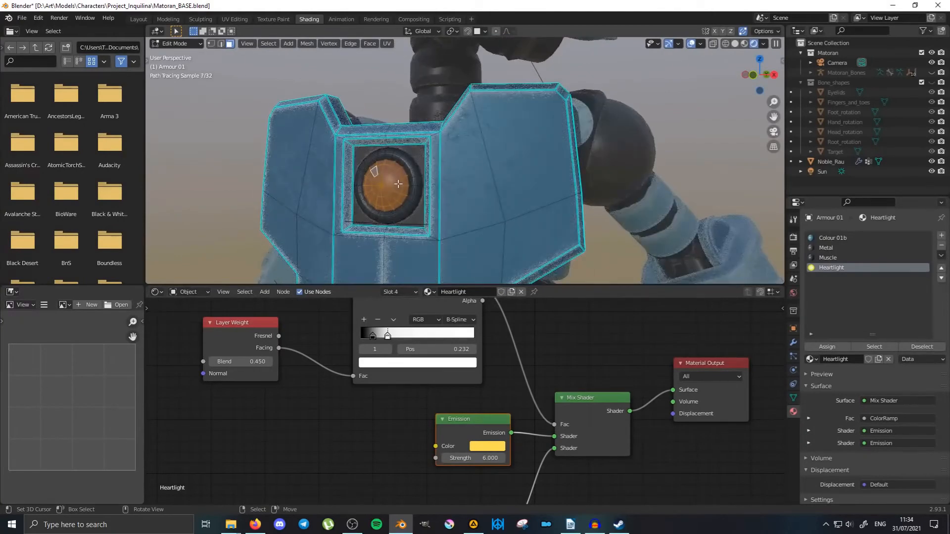
pyautogui.press('g')
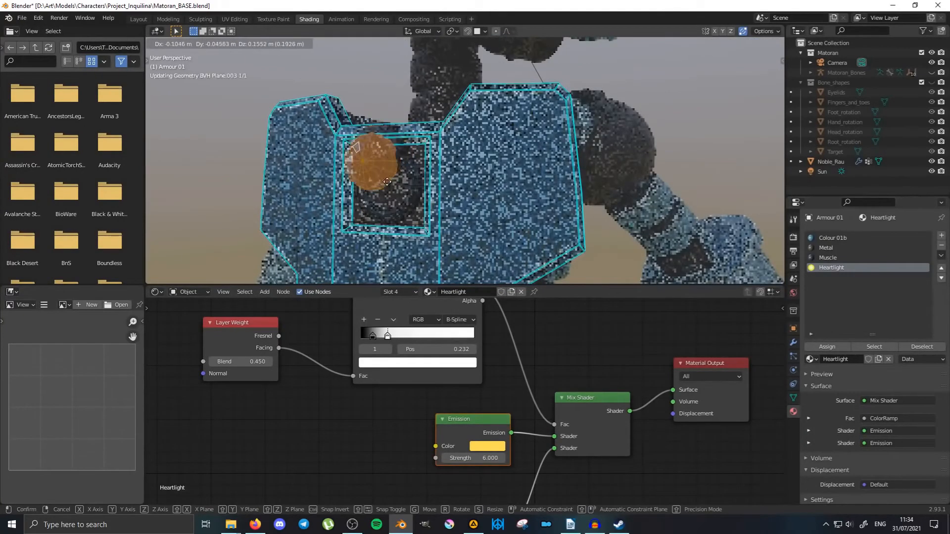
pyautogui.rightClick(396, 180)
pyautogui.click(827, 346)
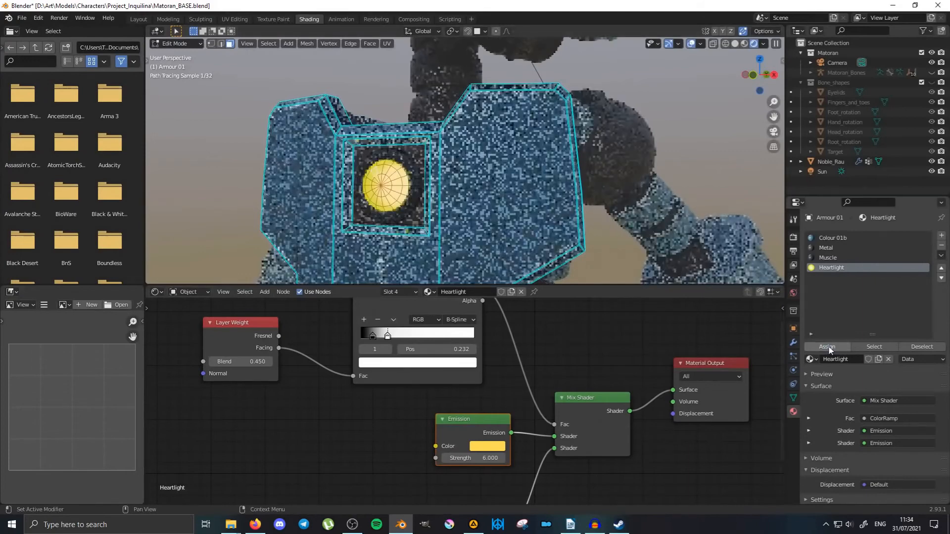
pyautogui.hotkey('ctrl', 'Tab')
pyautogui.click(463, 185)
pyautogui.scroll(-5, 466, 185)
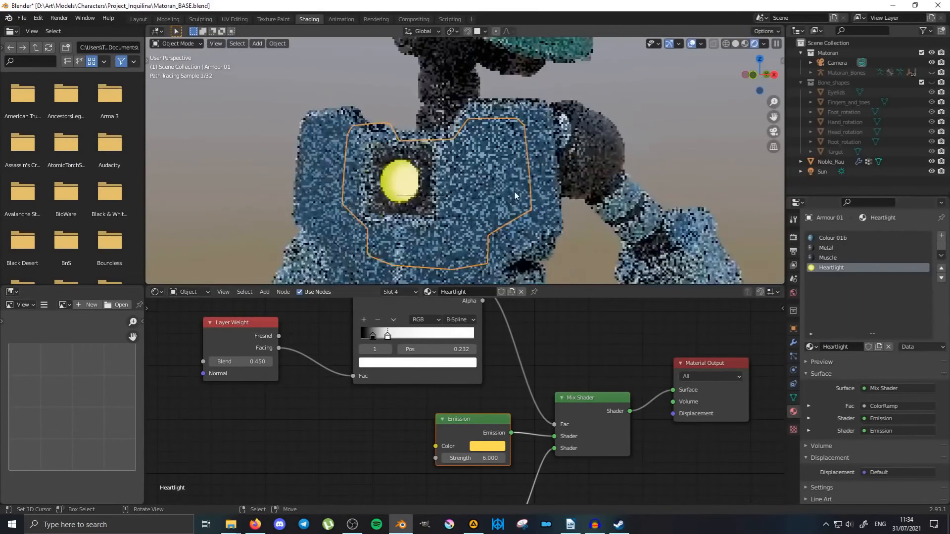
pyautogui.scroll(1, 516, 192)
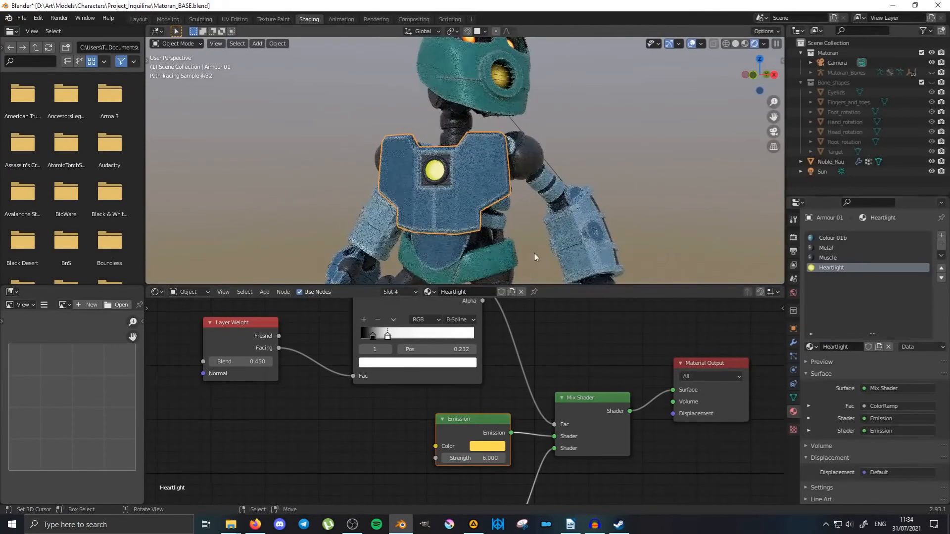
# Move the green Emission node slightly closer to the yellow one in the Heartlight node tree.
pyautogui.scroll(-4, 529, 378)
pyautogui.scroll(-1, 530, 377)
pyautogui.moveTo(525, 429); pyautogui.dragTo(470, 372, button='middle')
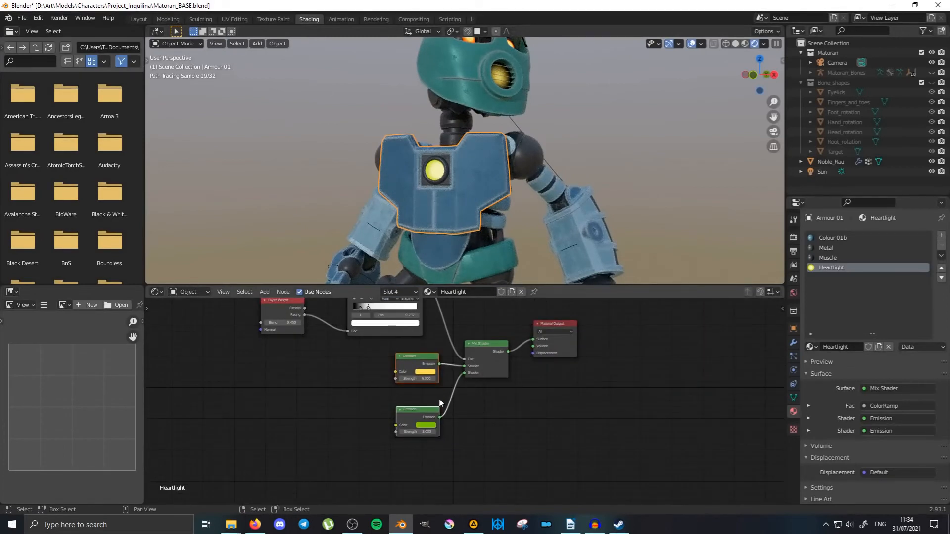
pyautogui.moveTo(420, 409); pyautogui.dragTo(422, 398)
pyautogui.scroll(1, 356, 374)
pyautogui.moveTo(349, 348); pyautogui.dragTo(370, 406, button='middle')
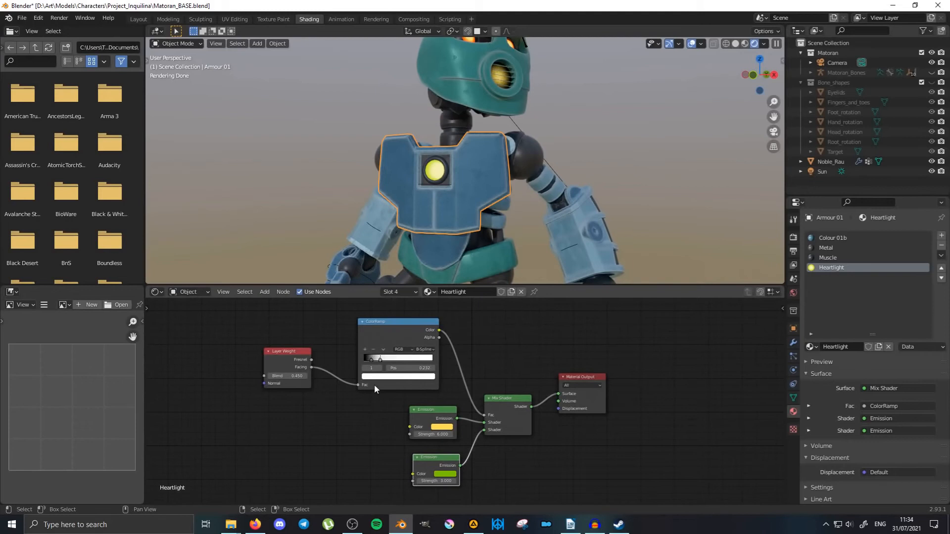
# Compare the eye glow with the chest light and move the Heartlight's Layer Weight node slightly upward.
pyautogui.moveTo(411, 203)
pyautogui.mouseDown(button='middle')
pyautogui.moveTo(413, 194)
pyautogui.moveTo(372, 186)
pyautogui.moveTo(545, 188)
pyautogui.moveTo(482, 179)
pyautogui.moveTo(550, 170)
pyautogui.moveTo(508, 171)
pyautogui.moveTo(518, 220)
pyautogui.moveTo(522, 187)
pyautogui.moveTo(491, 194)
pyautogui.moveTo(492, 136)
pyautogui.moveTo(516, 133)
pyautogui.mouseUp(button='middle')
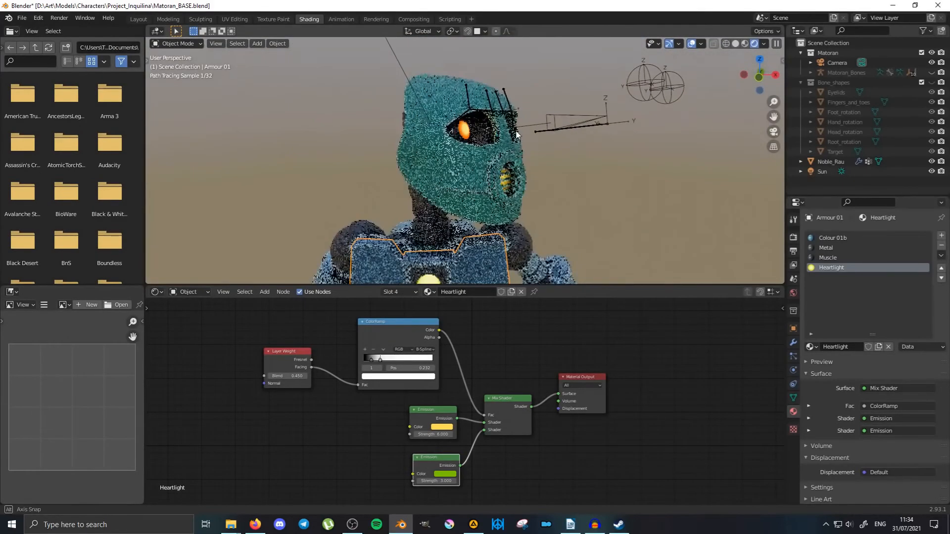
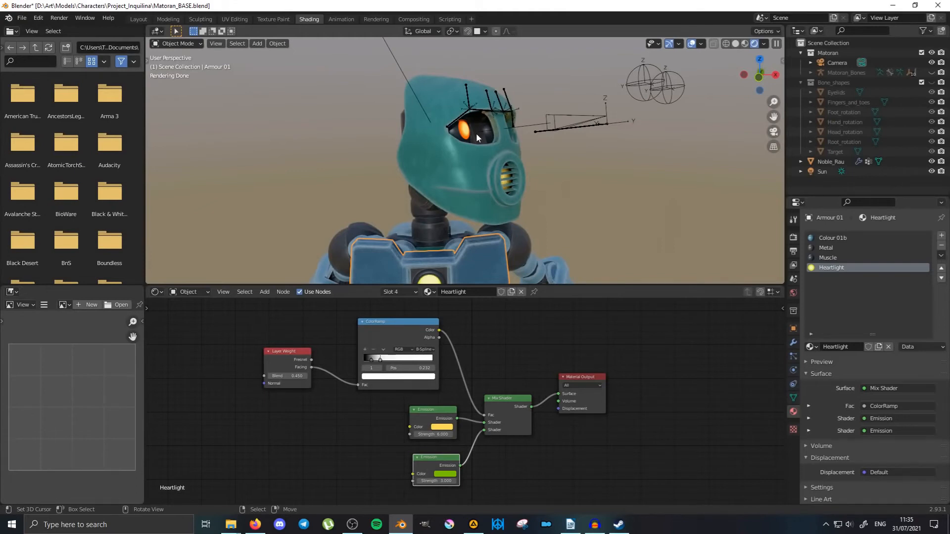
pyautogui.moveTo(487, 131)
pyautogui.mouseDown(button='middle')
pyautogui.moveTo(446, 186)
pyautogui.moveTo(447, 113)
pyautogui.mouseUp(button='middle')
pyautogui.moveTo(447, 194); pyautogui.dragTo(428, 187, button='middle')
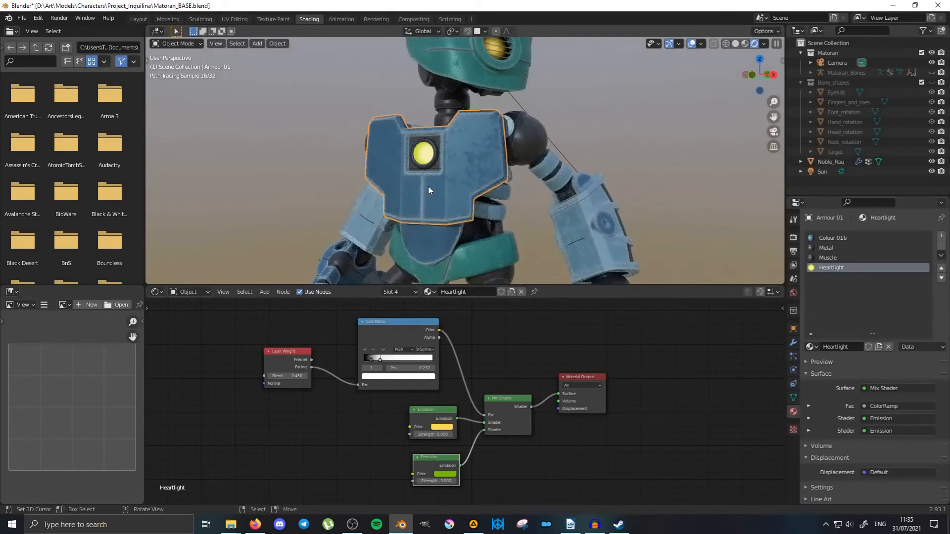
pyautogui.moveTo(407, 188); pyautogui.dragTo(439, 170, button='middle')
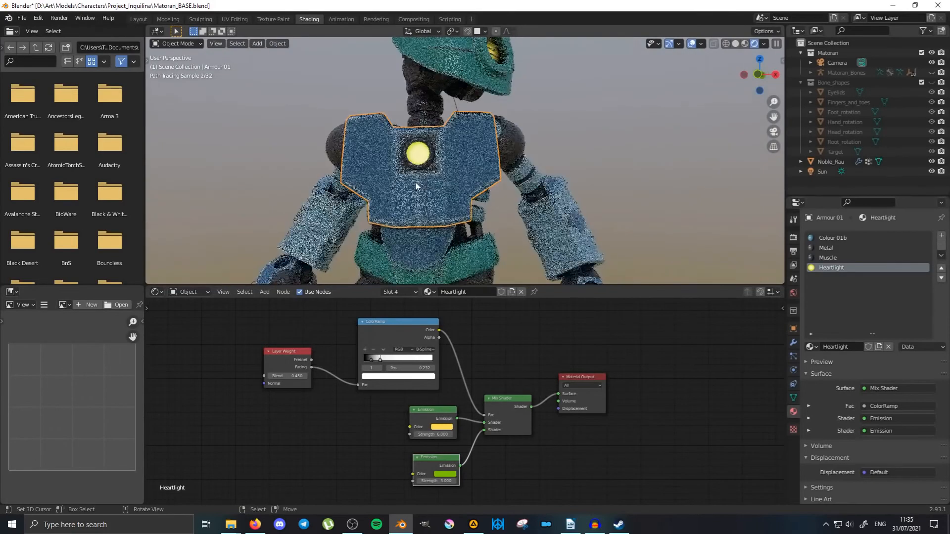
pyautogui.scroll(2, 440, 170)
pyautogui.scroll(1, 340, 394)
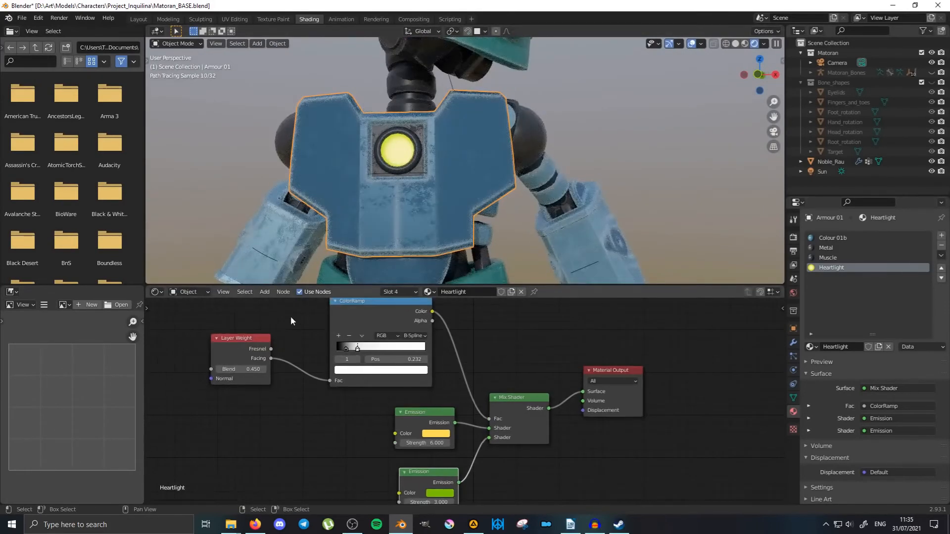
pyautogui.moveTo(300, 327); pyautogui.dragTo(410, 340, button='middle')
pyautogui.scroll(1, 393, 343)
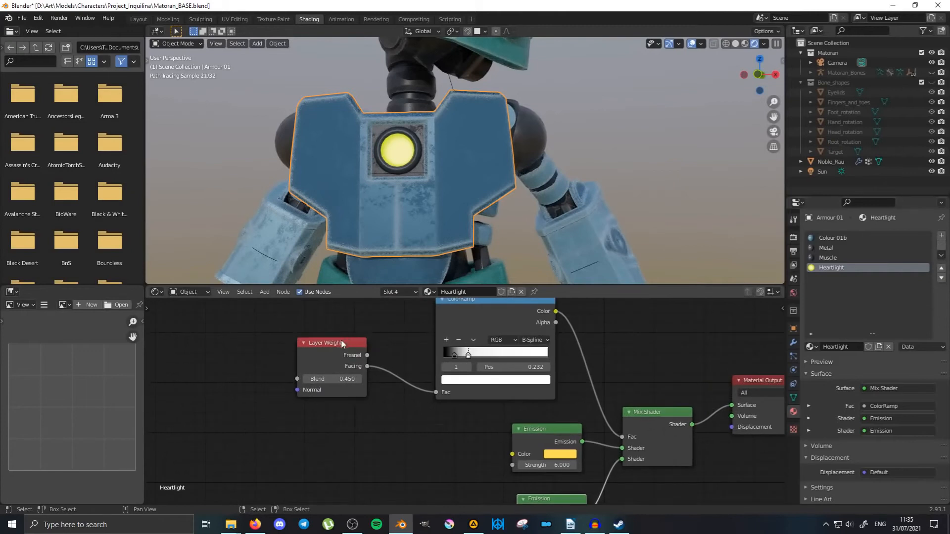
pyautogui.moveTo(341, 343)
pyautogui.mouseDown()
pyautogui.moveTo(330, 346)
pyautogui.moveTo(341, 335)
pyautogui.mouseUp()
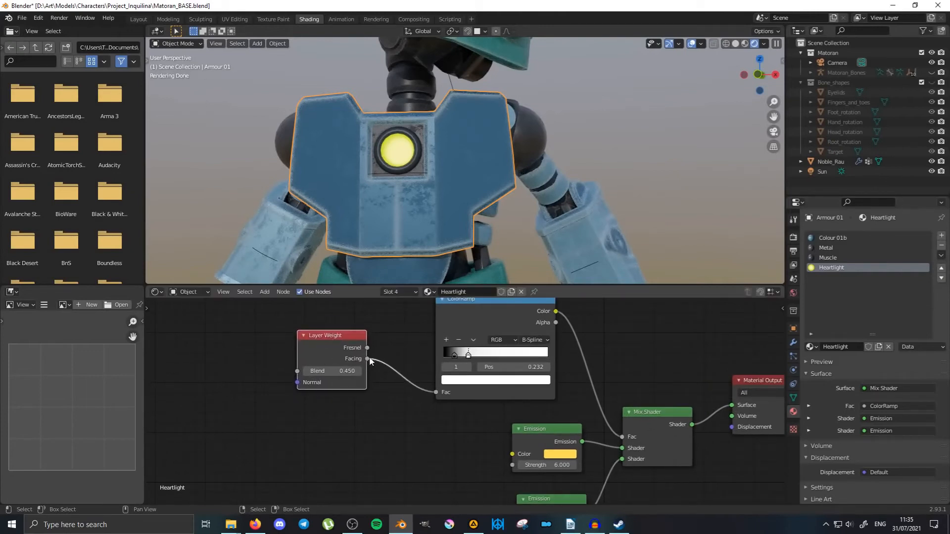
# Examine the chest light from several angles and compare the Heartlight's yellow Emission colour with the Emission colours in the body's Eyes material.
pyautogui.moveTo(453, 225); pyautogui.dragTo(428, 212, button='middle')
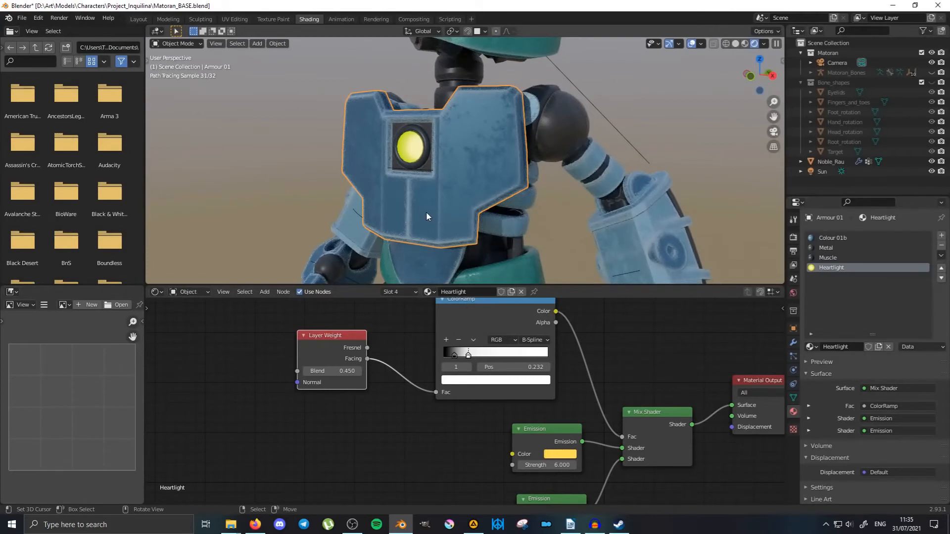
pyautogui.moveTo(428, 216)
pyautogui.mouseDown(button='middle')
pyautogui.moveTo(440, 186)
pyautogui.moveTo(414, 204)
pyautogui.moveTo(440, 212)
pyautogui.moveTo(408, 221)
pyautogui.mouseUp(button='middle')
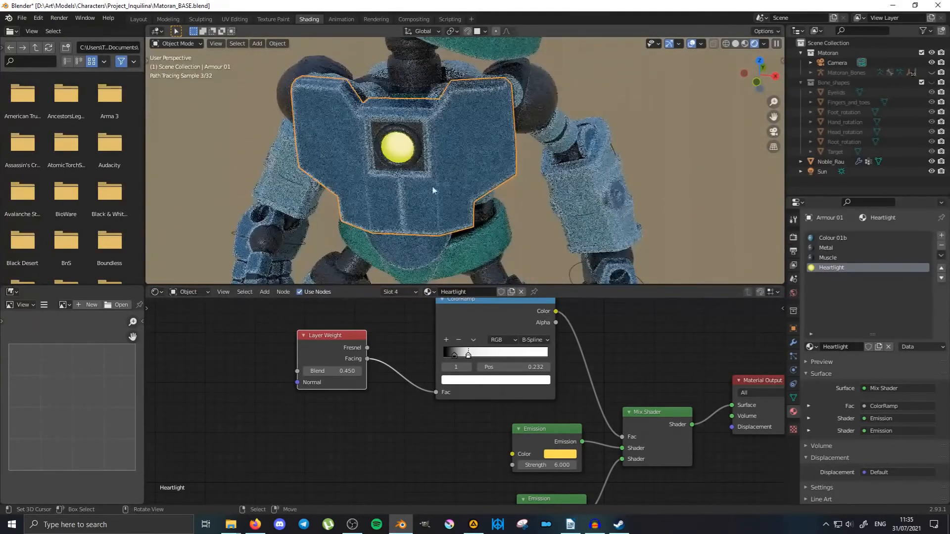
pyautogui.moveTo(431, 186); pyautogui.dragTo(391, 159, button='middle')
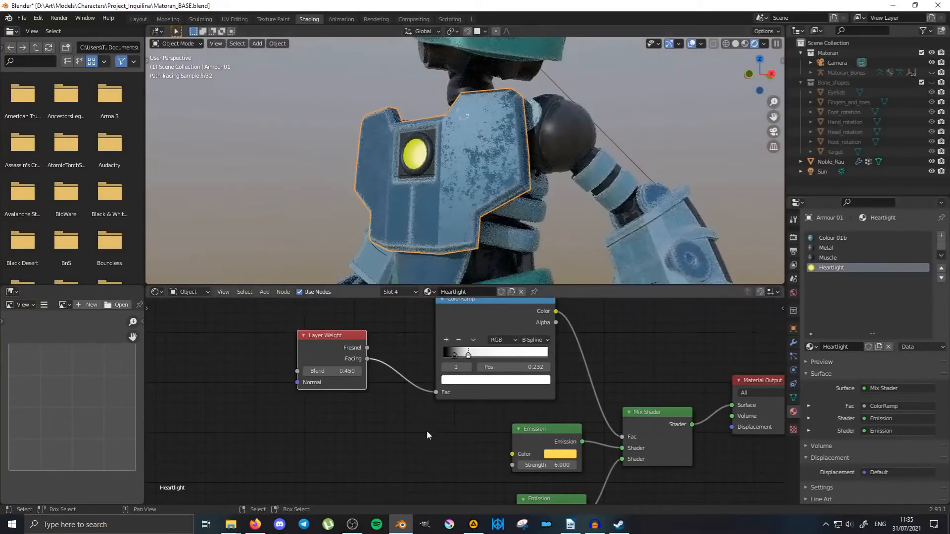
pyautogui.moveTo(623, 489); pyautogui.dragTo(515, 442, button='middle')
pyautogui.scroll(-1, 474, 243)
pyautogui.scroll(-3, 473, 243)
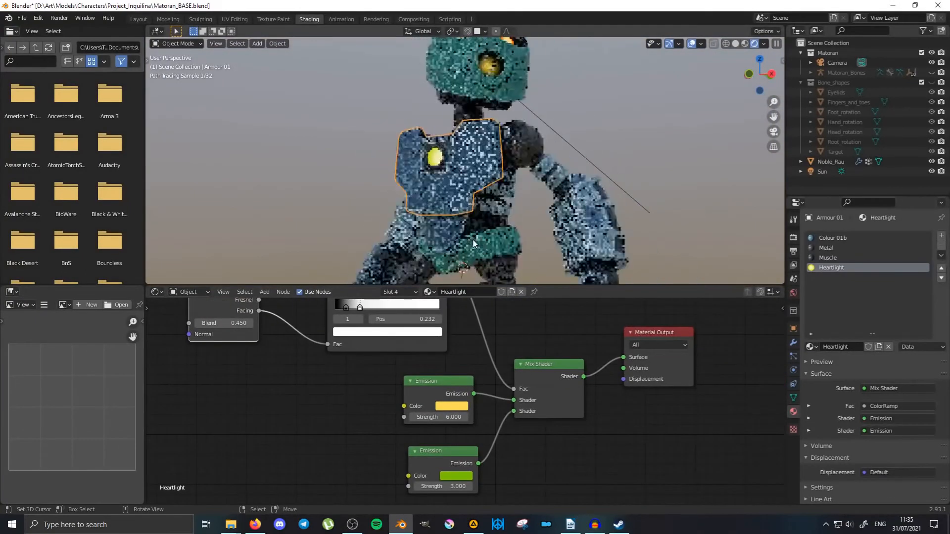
pyautogui.click(451, 406)
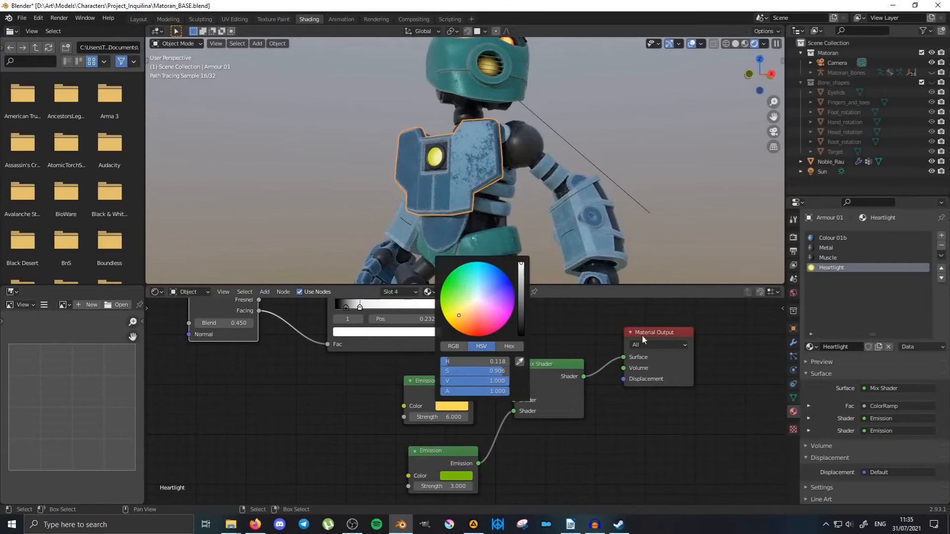
pyautogui.click(554, 162)
pyautogui.click(353, 369)
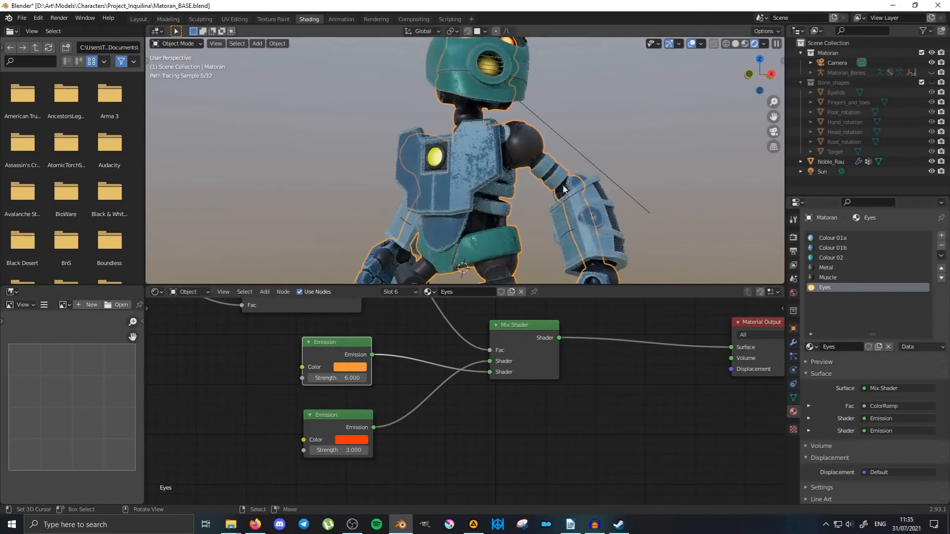
# Set the hue of the yellow Emission colour in the chest armour's Heartlight material to 0.046.
pyautogui.click(461, 173)
pyautogui.click(450, 408)
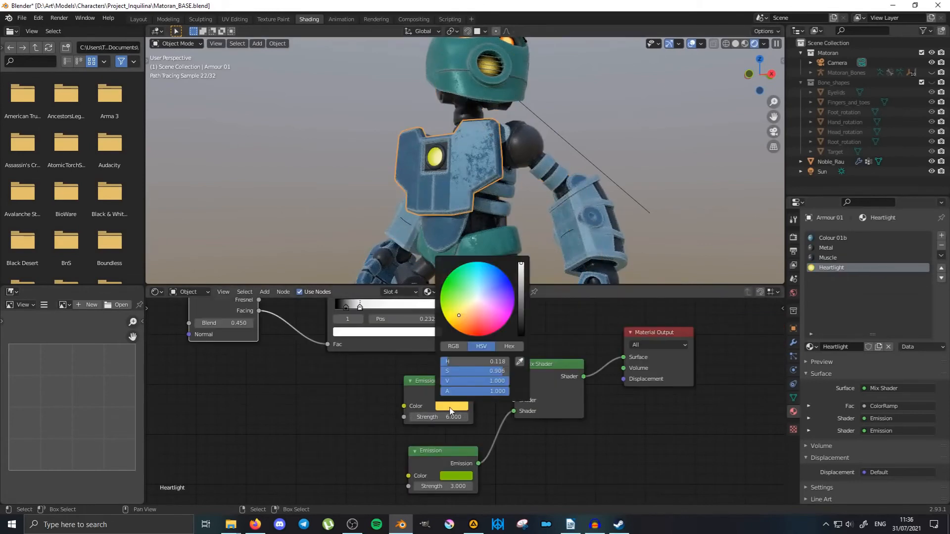
pyautogui.doubleClick(479, 362)
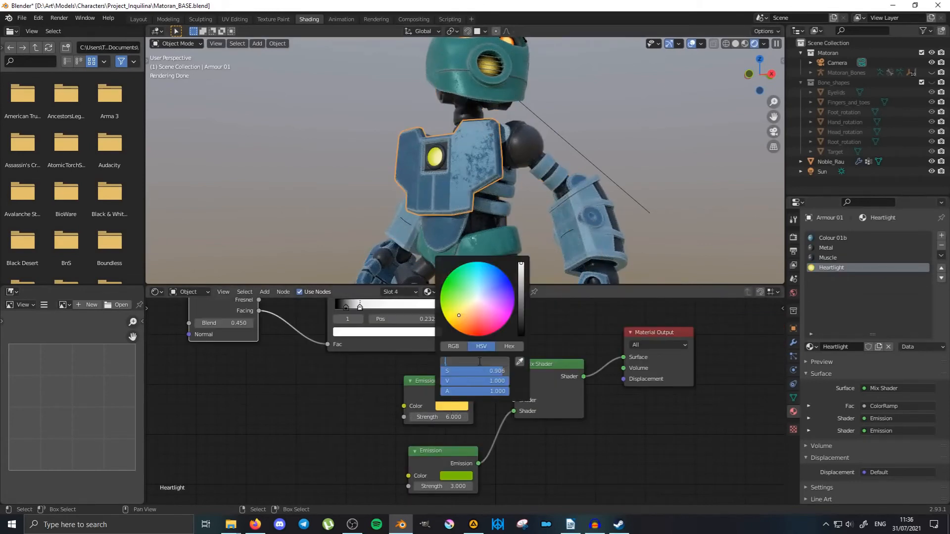
pyautogui.press('Return')
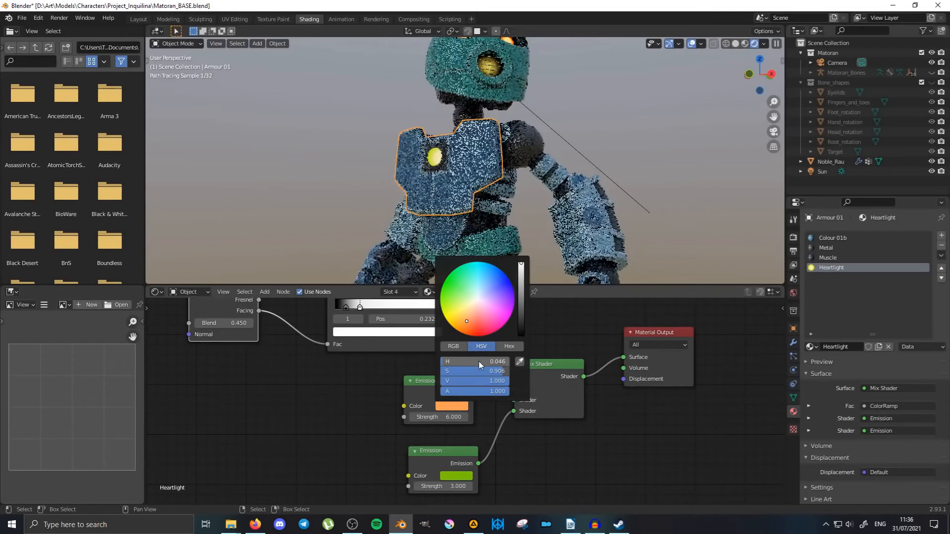
# Recheck the eyes' orange Emission colour and set the saturation of the Heartlight's orange Emission colour to 0.963.
pyautogui.click(546, 150)
pyautogui.click(355, 369)
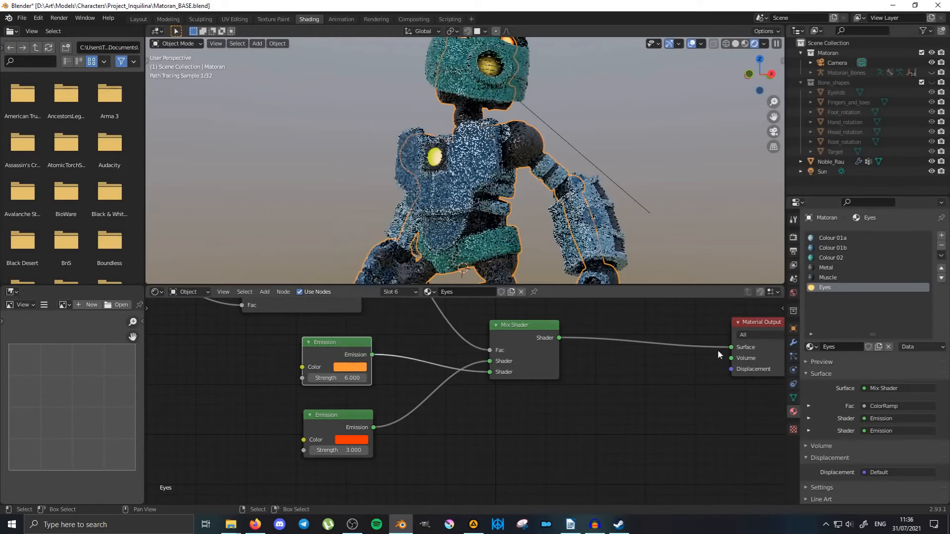
pyautogui.click(468, 182)
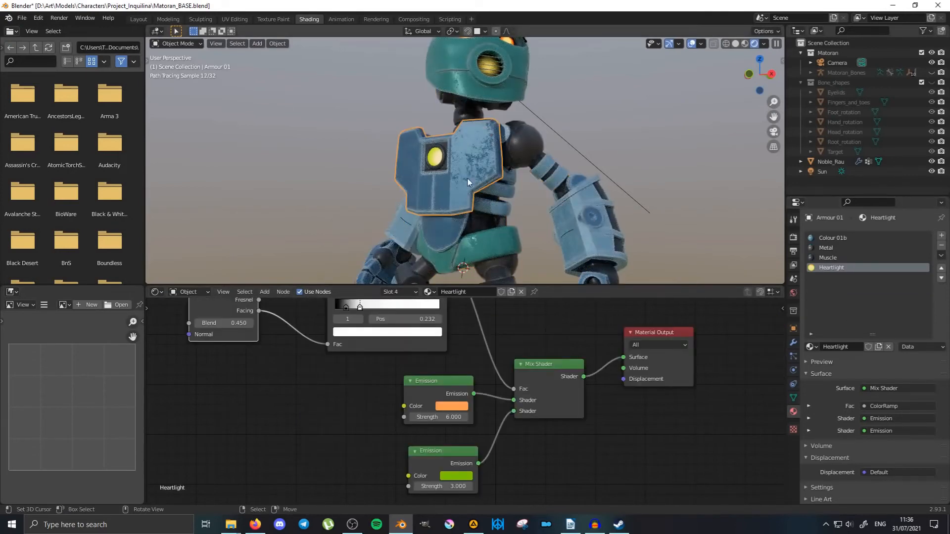
pyautogui.click(460, 407)
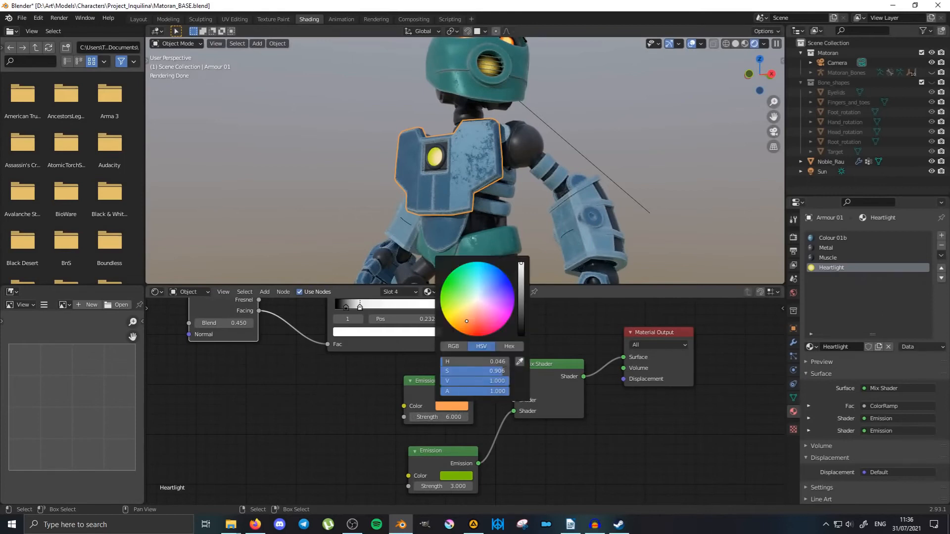
pyautogui.doubleClick(482, 371)
pyautogui.write('.963')
pyautogui.press('Return')
# Check the eyes' red Emission colour and set the hue of the Heartlight's green Emission colour to 0.006.
pyautogui.click(507, 88)
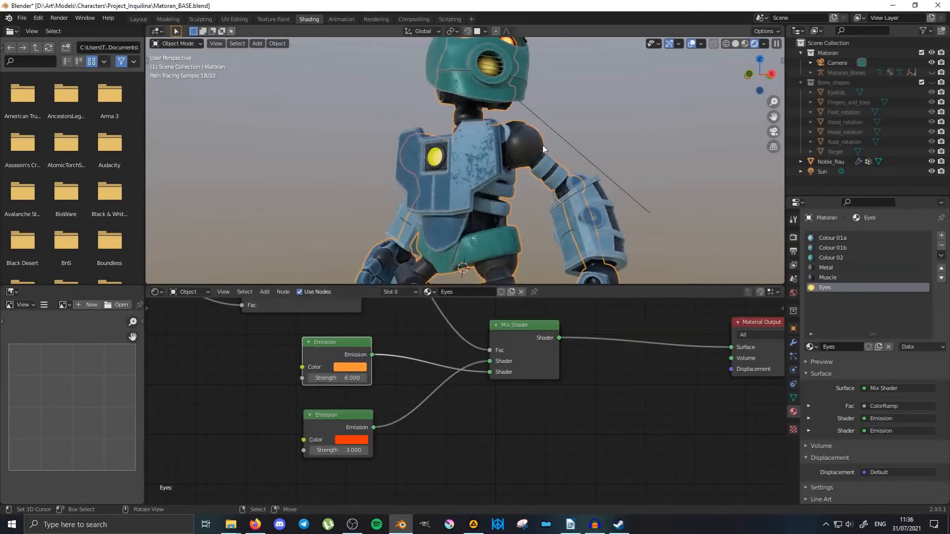
pyautogui.click(348, 440)
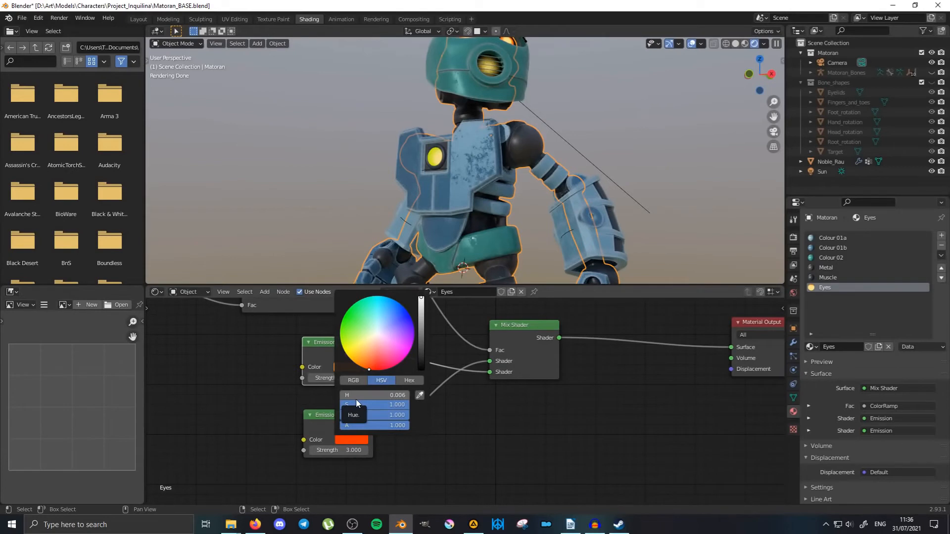
pyautogui.click(460, 168)
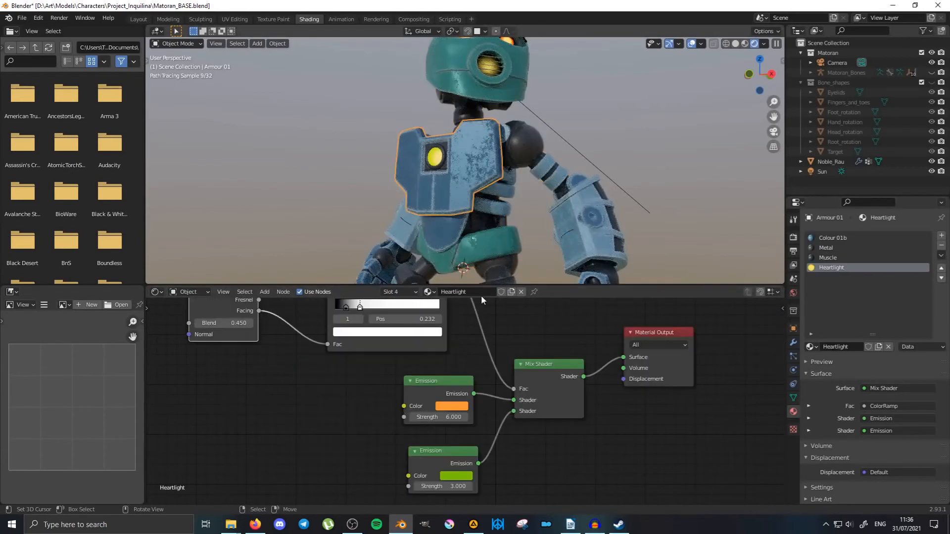
pyautogui.click(460, 475)
pyautogui.click(484, 432)
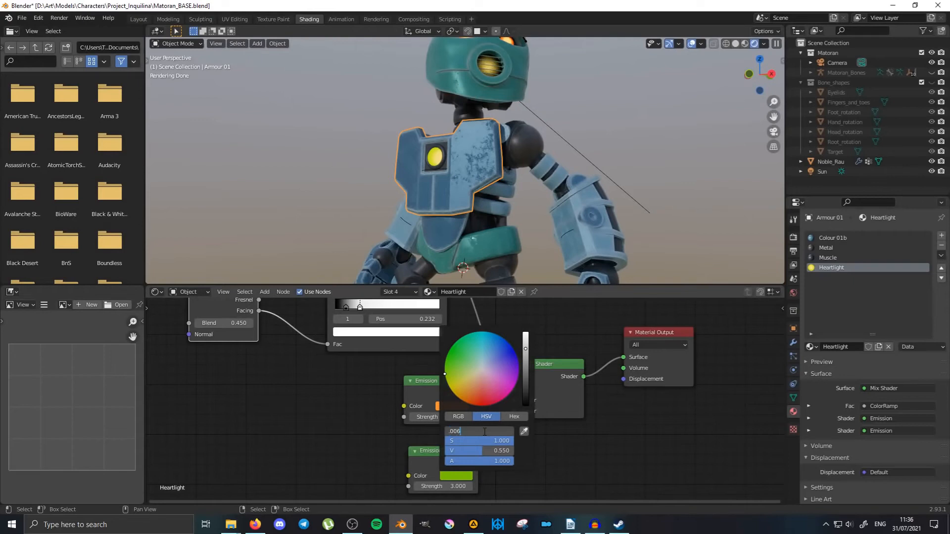
pyautogui.write('.006')
pyautogui.press('Return')
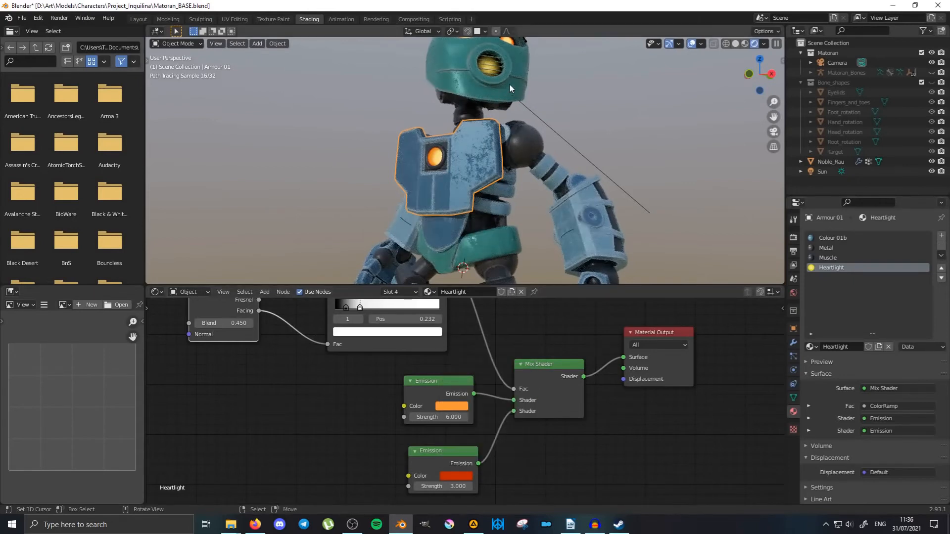
# Raise the brightness value of the Heartlight's red Emission colour to the 1.000 used by the eyes' red Emission.
pyautogui.click(509, 85)
pyautogui.click(521, 130)
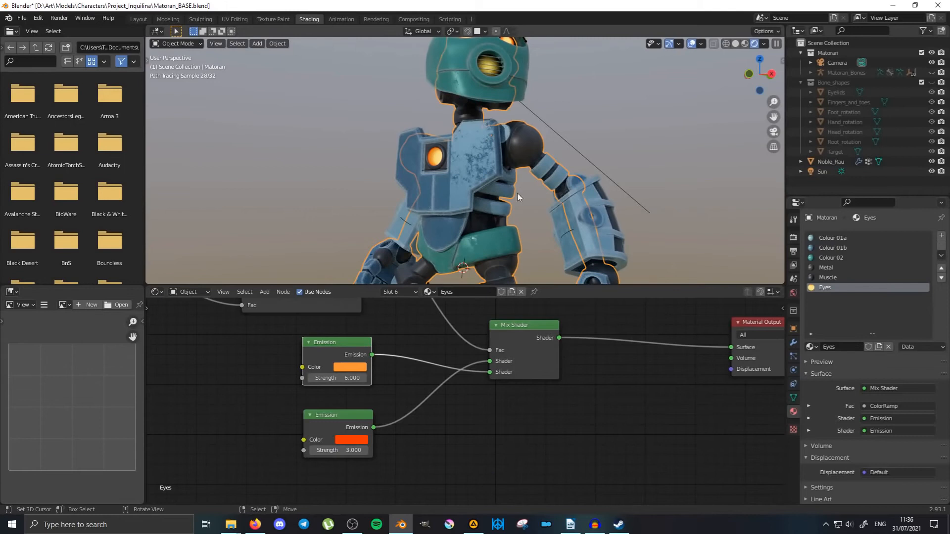
pyautogui.click(362, 441)
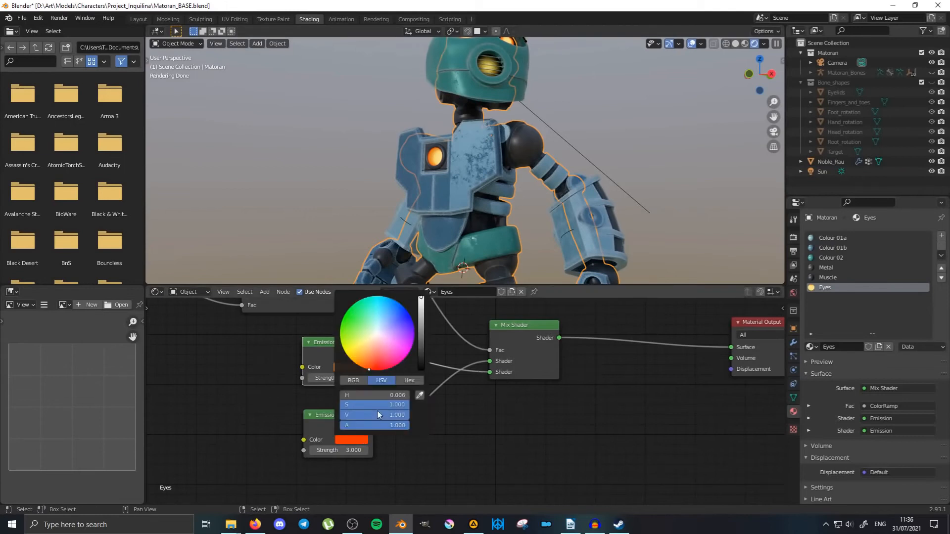
pyautogui.click(450, 193)
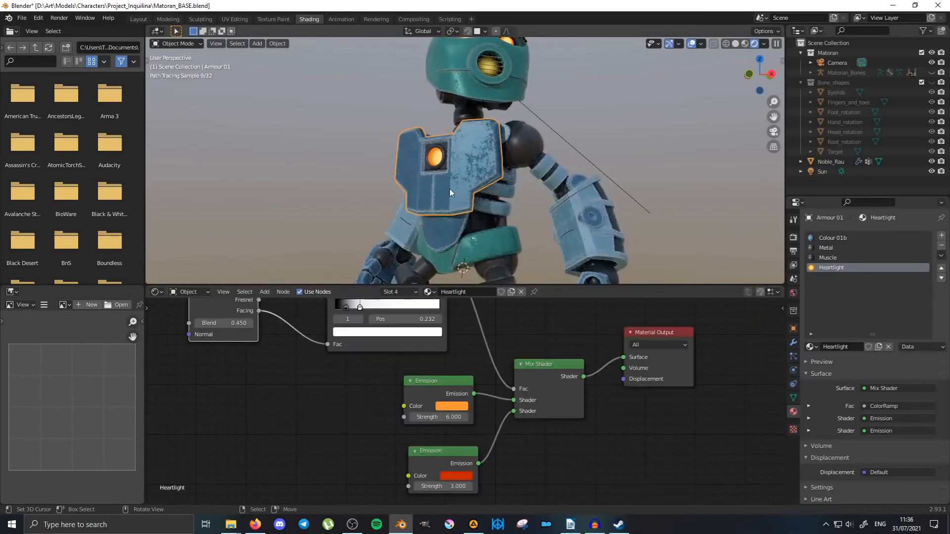
pyautogui.click(458, 476)
pyautogui.moveTo(482, 450); pyautogui.dragTo(513, 451)
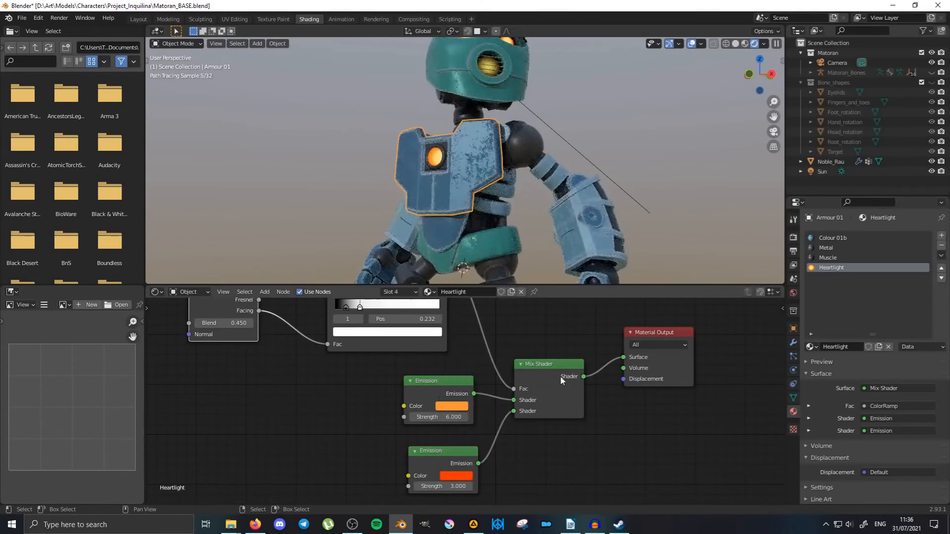
# Enlarge the 3D viewport and inspect the whole character to compare the chest light with the glowing eyes.
pyautogui.scroll(-2, 451, 169)
pyautogui.moveTo(450, 169)
pyautogui.mouseDown(button='middle')
pyautogui.moveTo(508, 179)
pyautogui.moveTo(433, 174)
pyautogui.moveTo(506, 143)
pyautogui.moveTo(541, 167)
pyautogui.moveTo(503, 137)
pyautogui.moveTo(540, 175)
pyautogui.moveTo(543, 197)
pyautogui.moveTo(577, 207)
pyautogui.moveTo(485, 208)
pyautogui.mouseUp(button='middle')
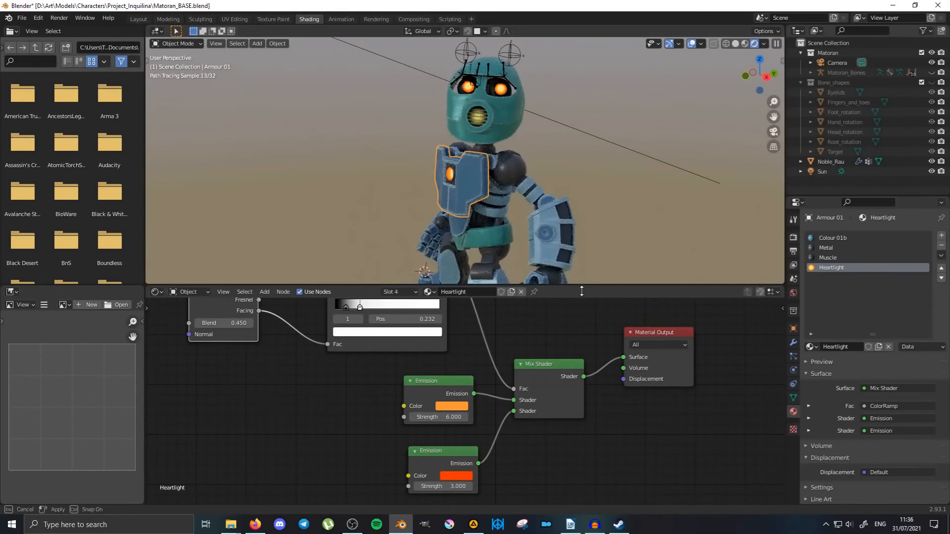
pyautogui.moveTo(574, 285); pyautogui.dragTo(570, 407)
pyautogui.scroll(-2, 512, 225)
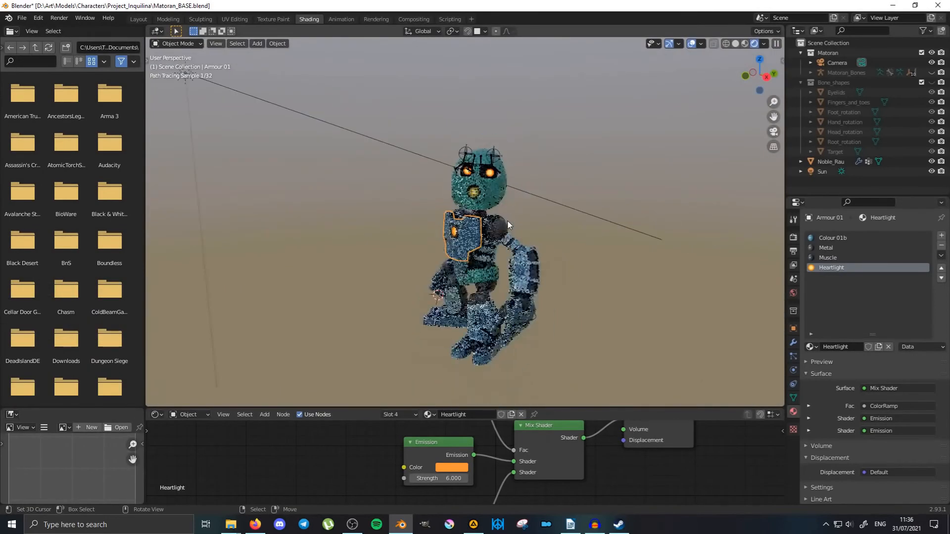
pyautogui.moveTo(470, 280); pyautogui.dragTo(494, 270, button='middle')
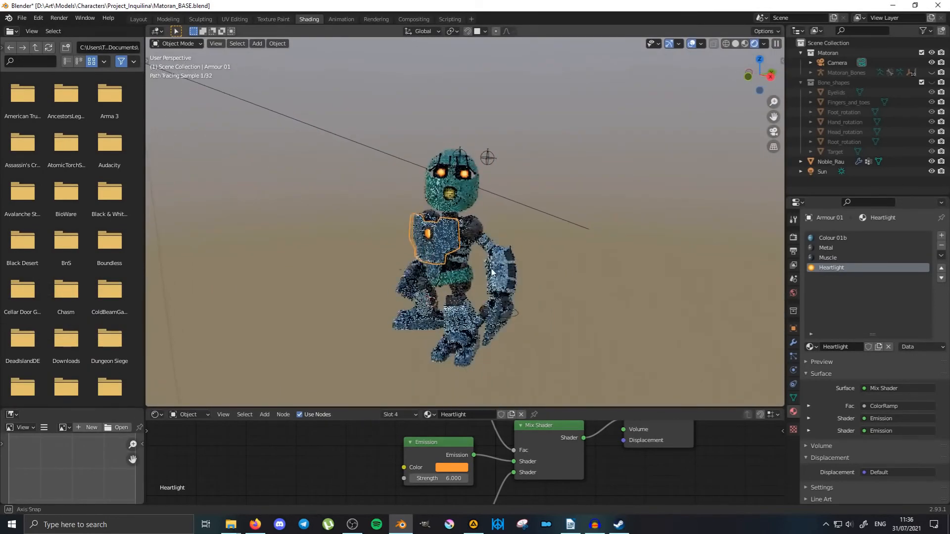
pyautogui.scroll(1, 437, 257)
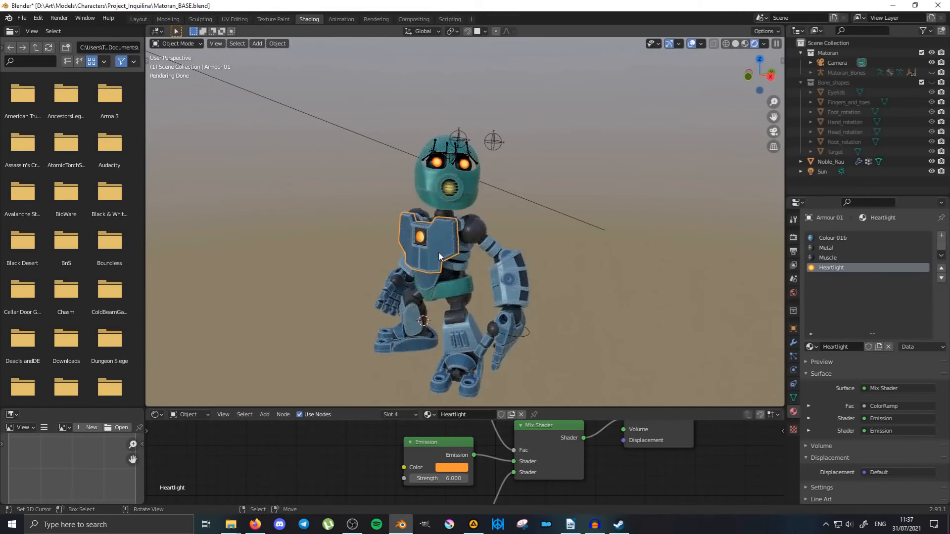
# In camera view, move the camera about 0.62 m along X and 0.06 m along Y in View orientation.
pyautogui.press('KP_0')
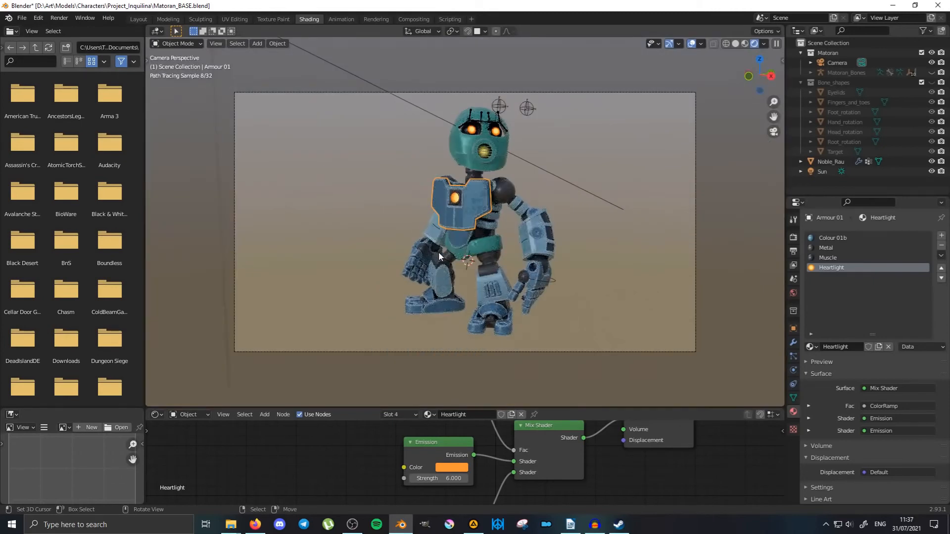
pyautogui.click(691, 214)
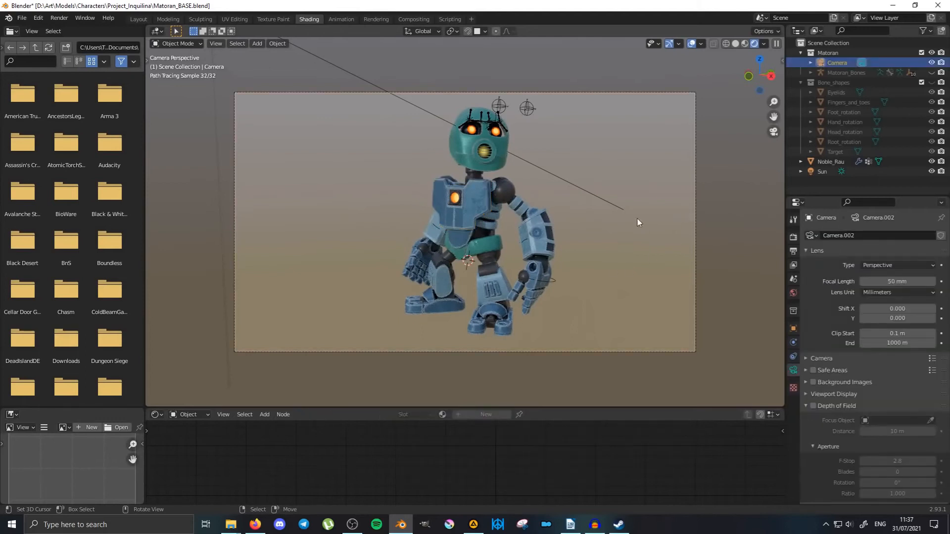
pyautogui.press('g')
pyautogui.click(612, 225)
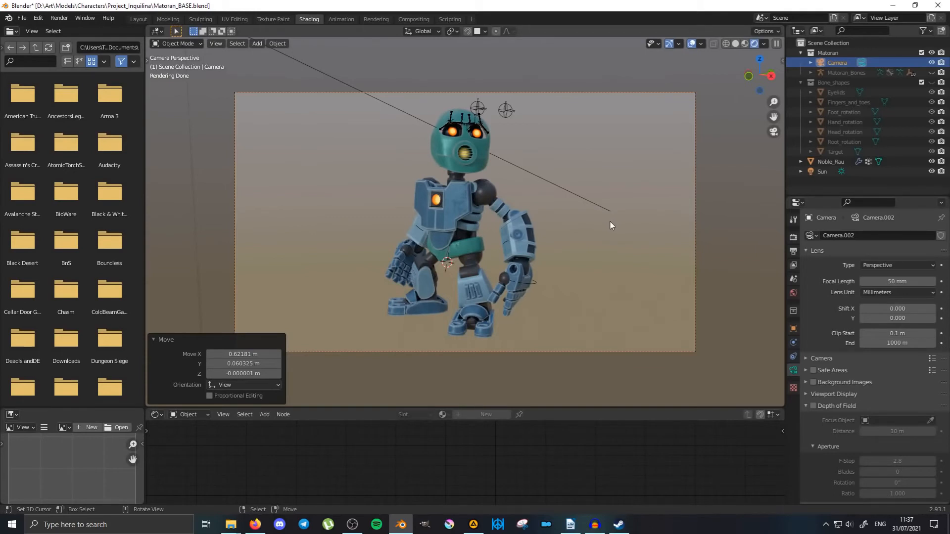
# Change the scene's render engine from Cycles to Eevee.
pyautogui.click(794, 239)
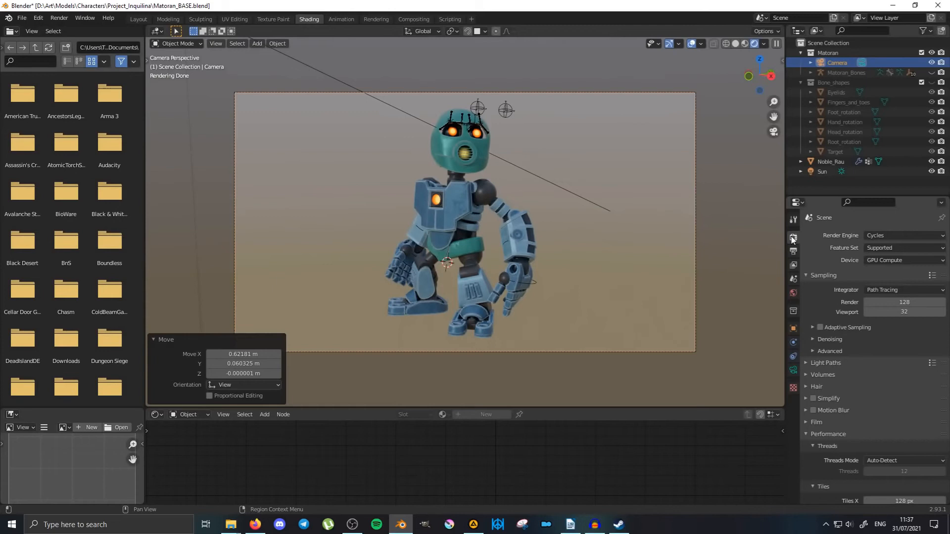
pyautogui.click(884, 238)
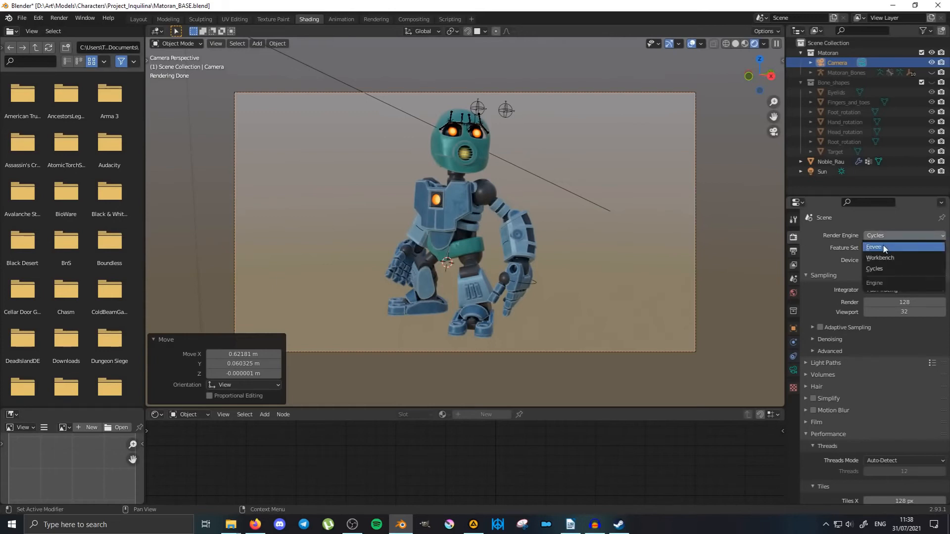
pyautogui.click(885, 247)
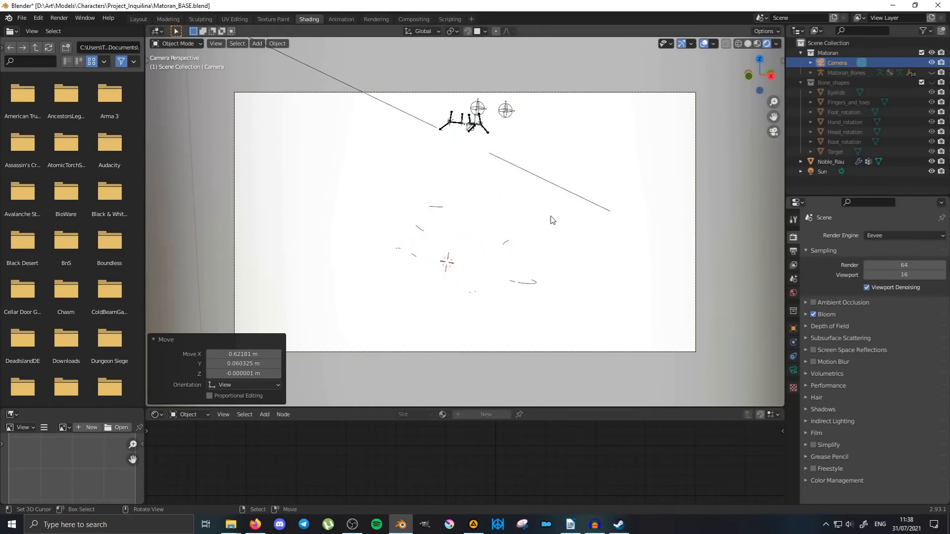
# Select the Matoran body mesh and display its Colour 01a material in an enlarged shader node editor.
pyautogui.moveTo(453, 233)
pyautogui.mouseDown(button='middle')
pyautogui.moveTo(480, 163)
pyautogui.moveTo(406, 208)
pyautogui.moveTo(335, 233)
pyautogui.moveTo(464, 238)
pyautogui.mouseUp(button='middle')
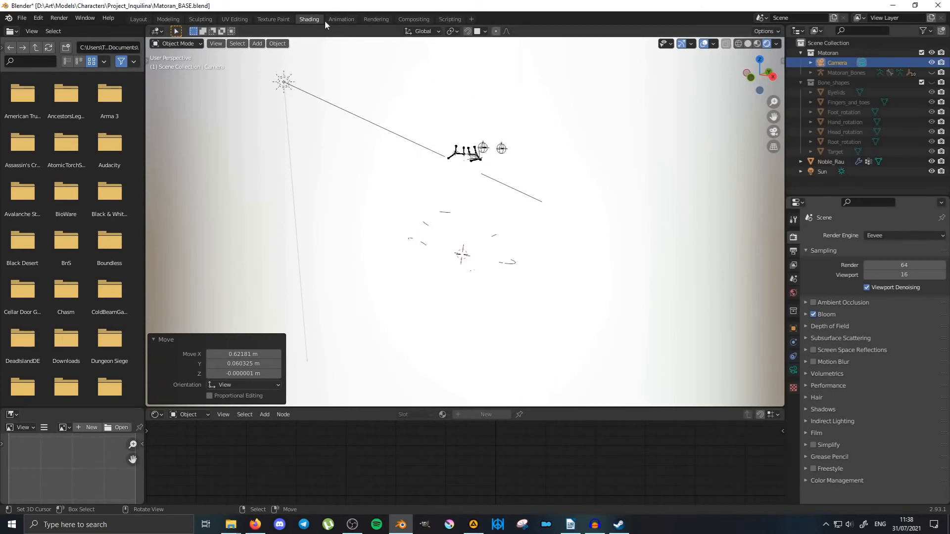
pyautogui.moveTo(568, 406); pyautogui.dragTo(628, 337)
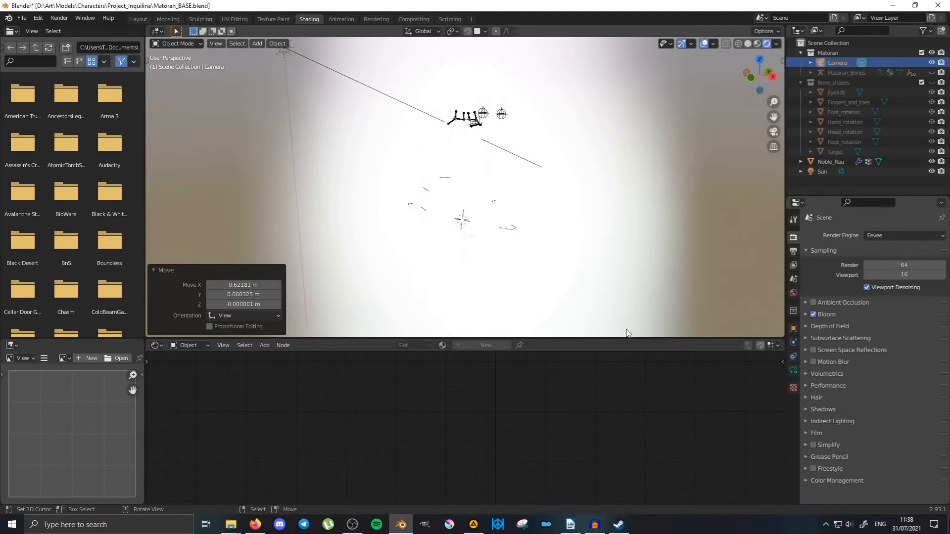
pyautogui.click(472, 171)
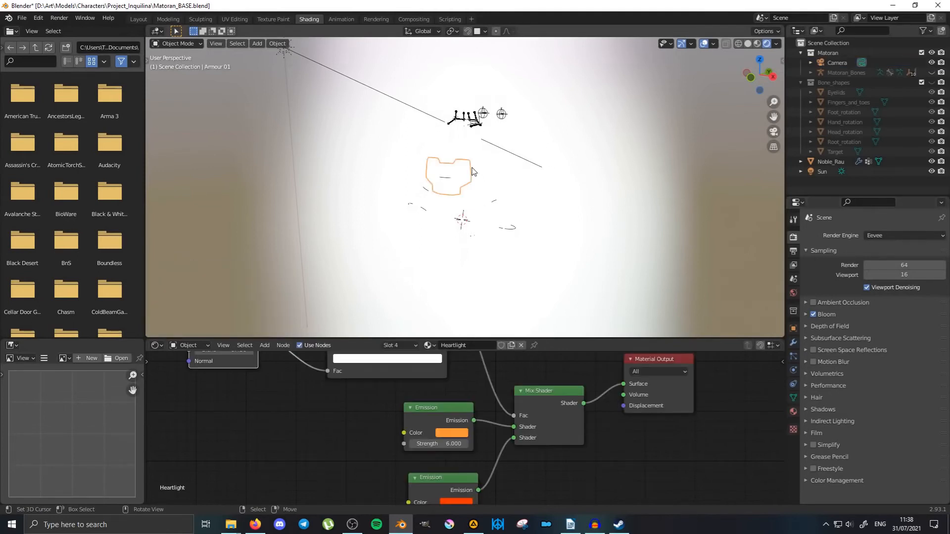
pyautogui.click(486, 170)
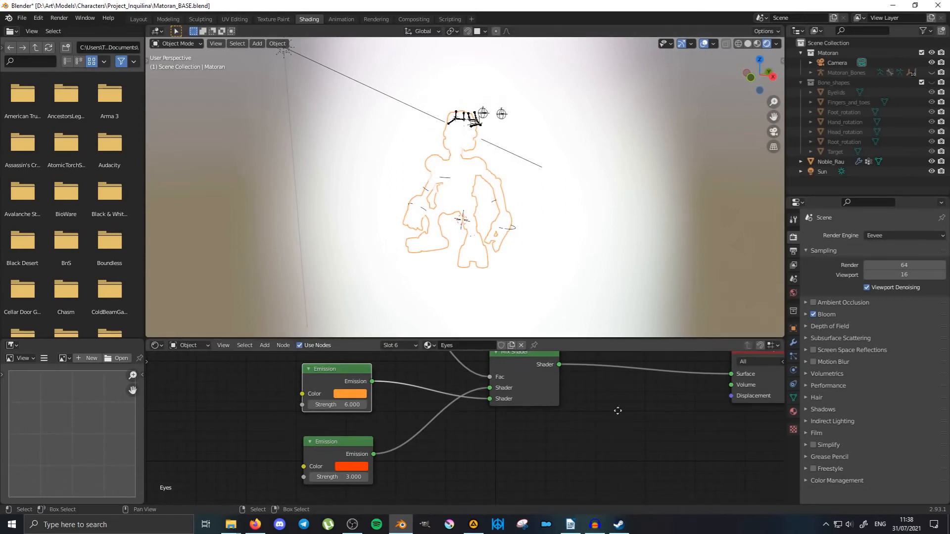
pyautogui.moveTo(616, 410); pyautogui.dragTo(541, 422, button='middle')
pyautogui.scroll(-4, 541, 421)
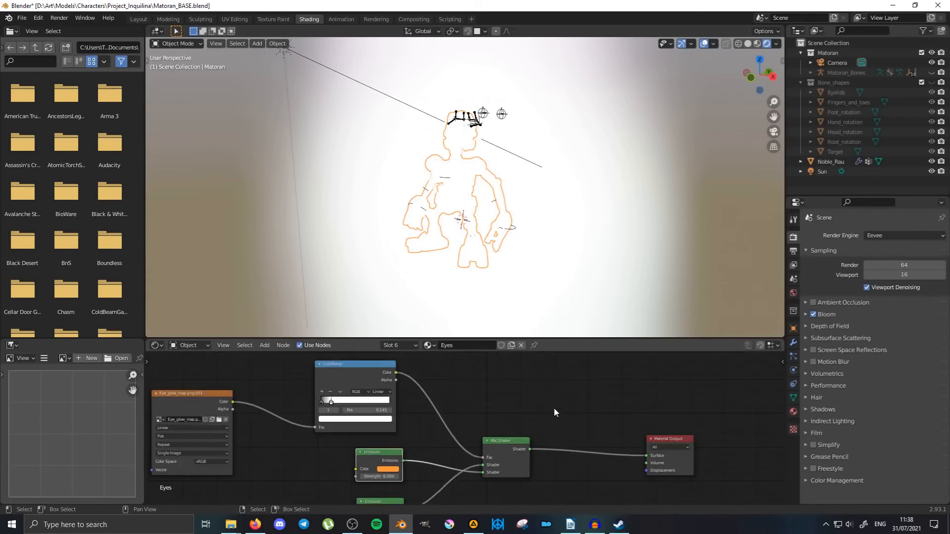
pyautogui.click(793, 411)
pyautogui.click(834, 238)
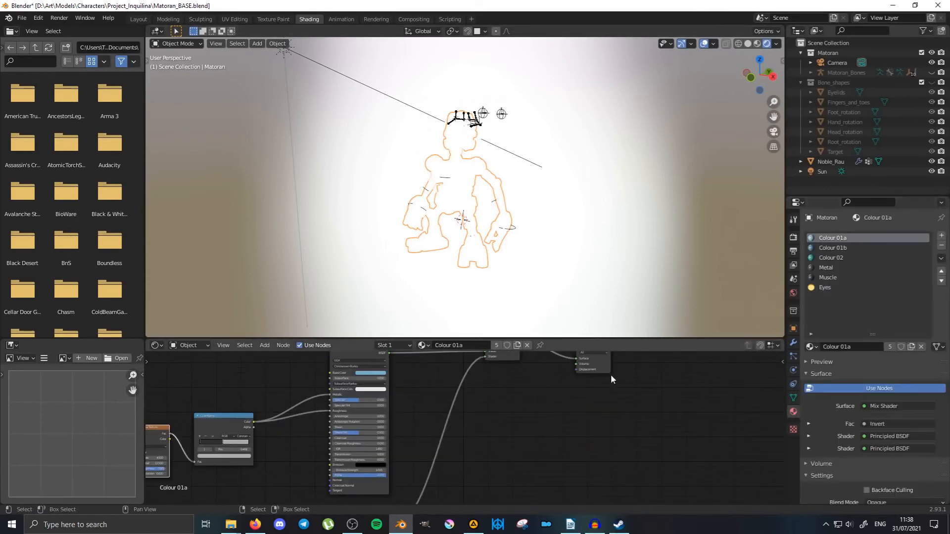
# Connect Colour 01a's upper Principled BSDF directly to the Material Output's Surface, bypassing the Mix Shader, and move that mixer aside.
pyautogui.moveTo(610, 374); pyautogui.dragTo(496, 438, button='middle')
pyautogui.scroll(3, 533, 429)
pyautogui.moveTo(349, 426); pyautogui.dragTo(331, 402, button='middle')
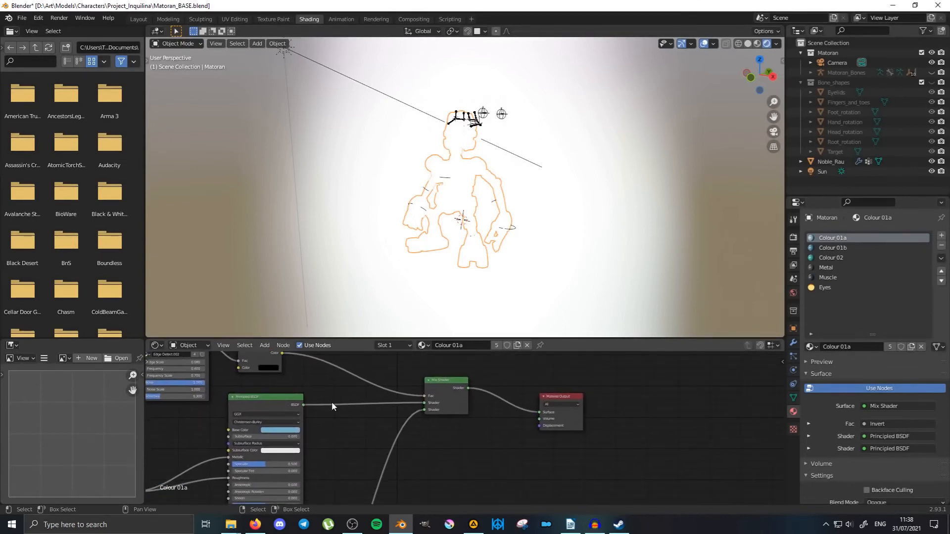
pyautogui.scroll(-2, 397, 431)
pyautogui.moveTo(479, 425); pyautogui.dragTo(461, 464, button='middle')
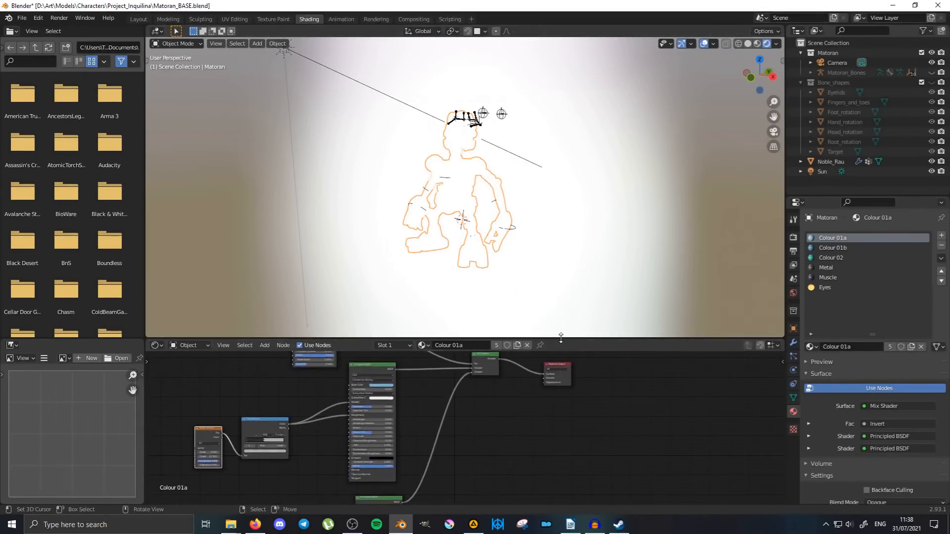
pyautogui.moveTo(562, 339); pyautogui.dragTo(556, 279)
pyautogui.moveTo(424, 344); pyautogui.dragTo(365, 371, button='middle')
pyautogui.scroll(2, 307, 407)
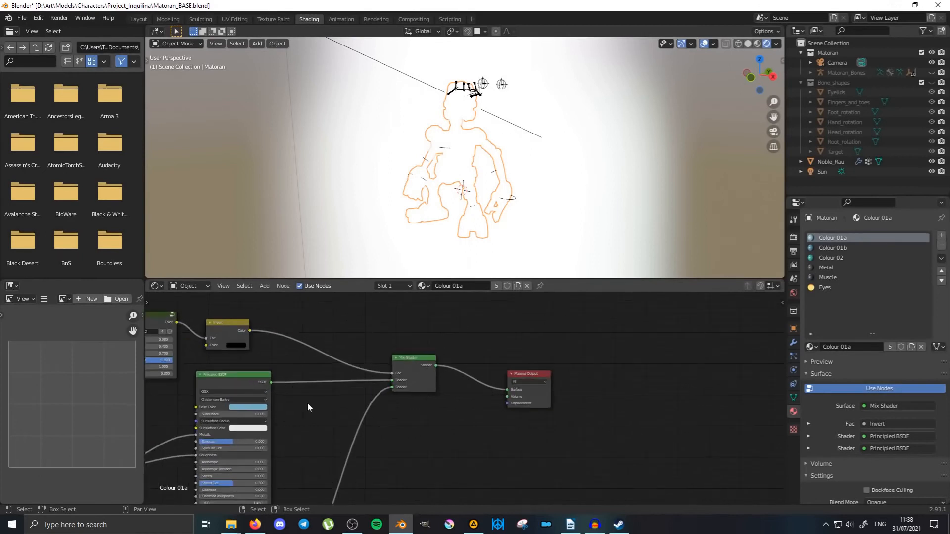
pyautogui.click(271, 385)
pyautogui.moveTo(273, 385); pyautogui.dragTo(507, 394)
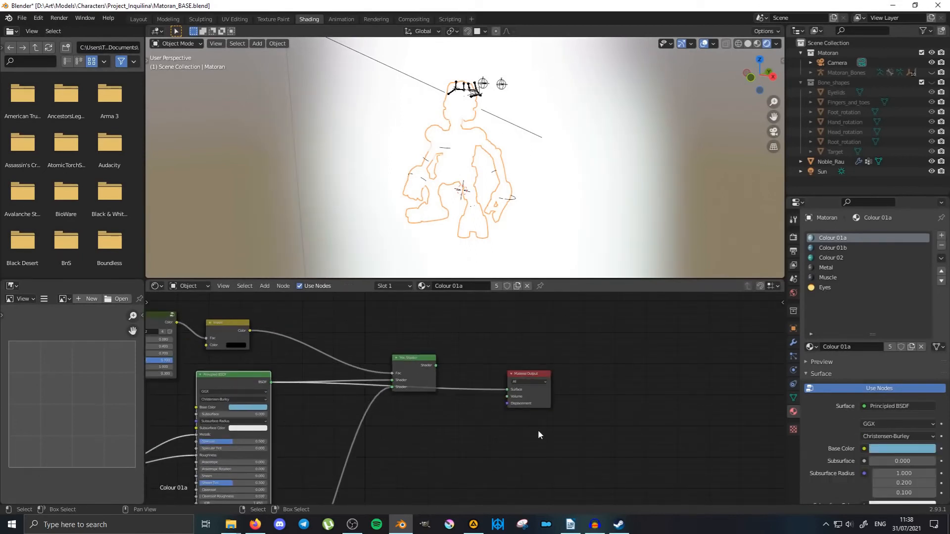
pyautogui.moveTo(421, 376); pyautogui.dragTo(347, 362)
# In Colour 01b, link the upper Principled BSDF straight to the output Surface and move the bypassed Mix Shader out of the way.
pyautogui.click(846, 246)
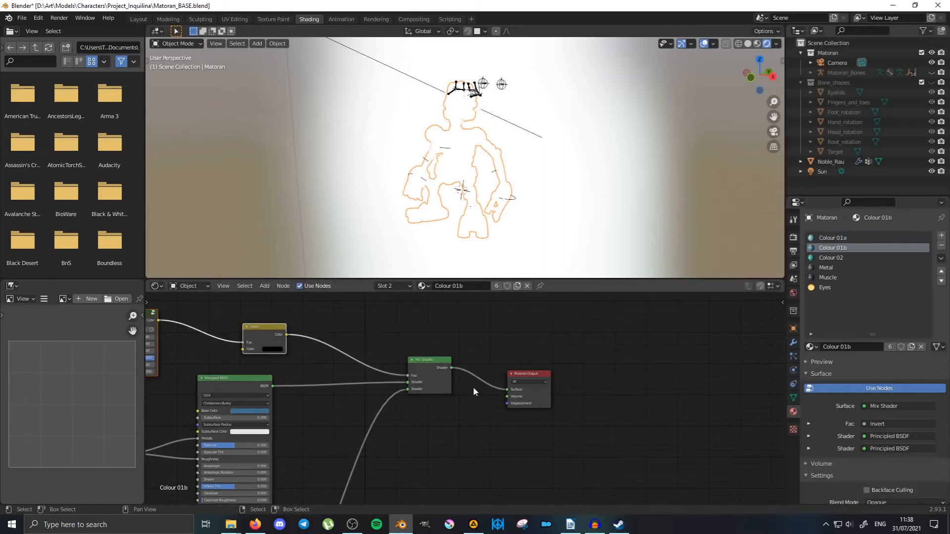
pyautogui.moveTo(273, 386); pyautogui.dragTo(507, 389)
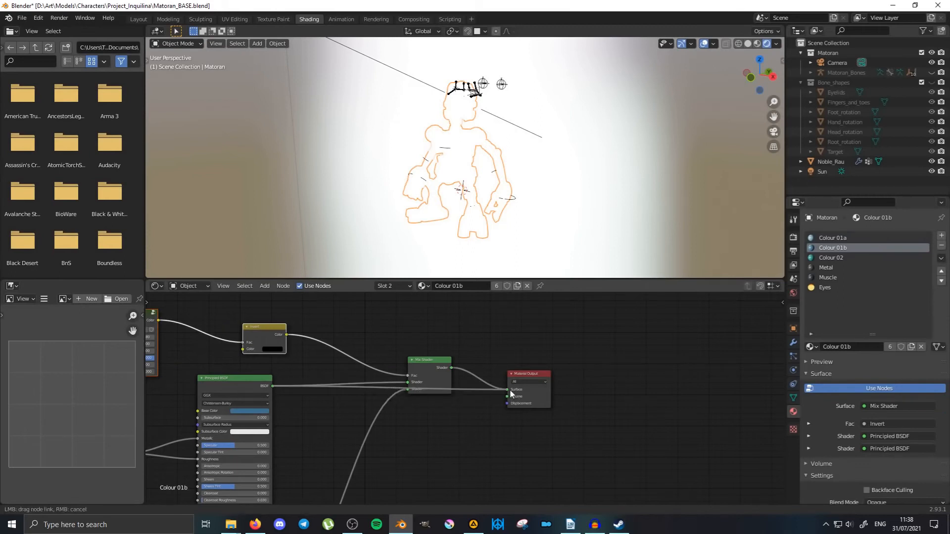
pyautogui.moveTo(438, 362); pyautogui.dragTo(400, 330)
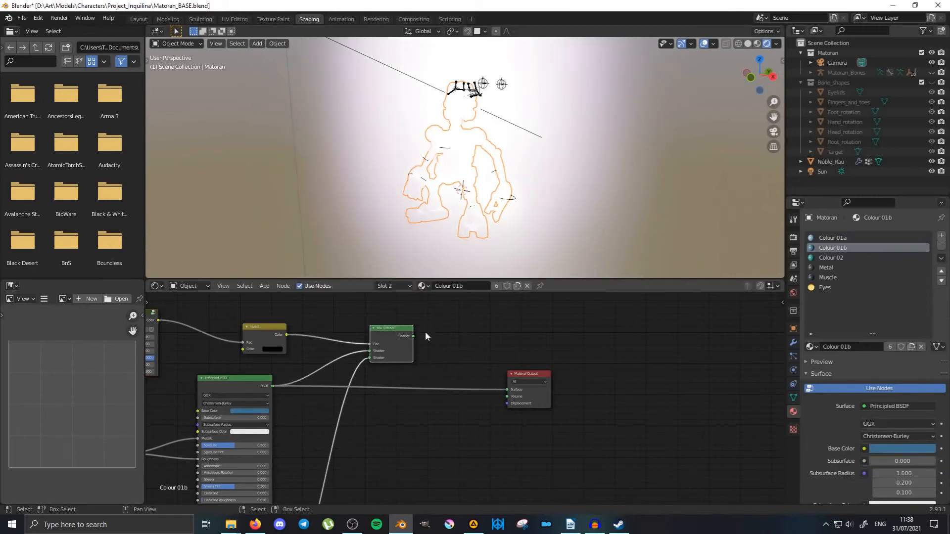
# In Colour 02, wire the Principled BSDF directly into the Material Output's Surface and shift the unused Mix Shader away.
pyautogui.click(835, 258)
pyautogui.moveTo(260, 390); pyautogui.dragTo(547, 419)
pyautogui.moveTo(394, 397); pyautogui.dragTo(358, 344)
# Bypass the Mix Shader in the Metal material by linking its Principled BSDF directly to Surface, and move the mixer aside.
pyautogui.click(839, 269)
pyautogui.moveTo(470, 427); pyautogui.dragTo(599, 375, button='middle')
pyautogui.moveTo(316, 353); pyautogui.dragTo(622, 388)
pyautogui.moveTo(521, 334); pyautogui.dragTo(480, 317)
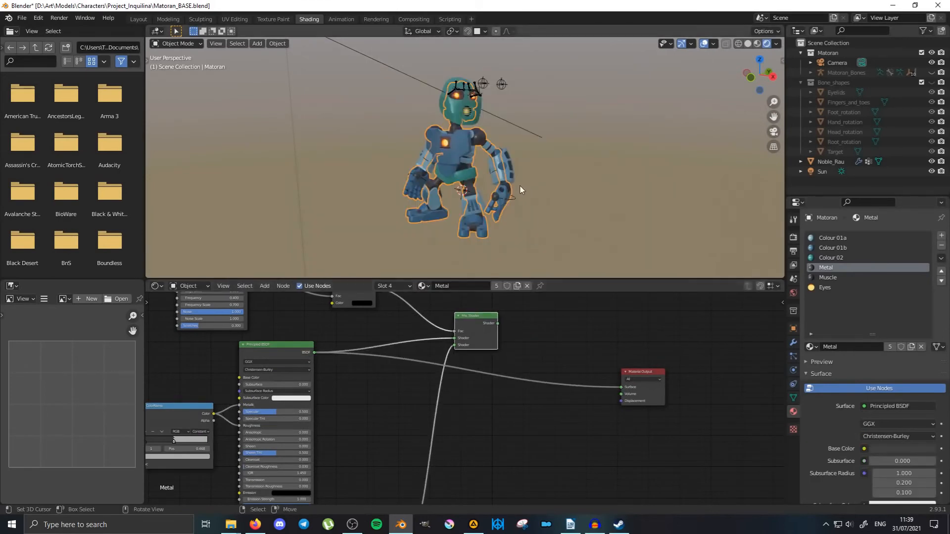
# Enlarge the 3D viewport and examine the Matoran's materials, Heartlight and eye glow in Eevee from the front, back and sides.
pyautogui.moveTo(420, 136); pyautogui.dragTo(455, 148, button='middle')
pyautogui.scroll(6, 455, 148)
pyautogui.moveTo(594, 183); pyautogui.dragTo(520, 166, button='middle')
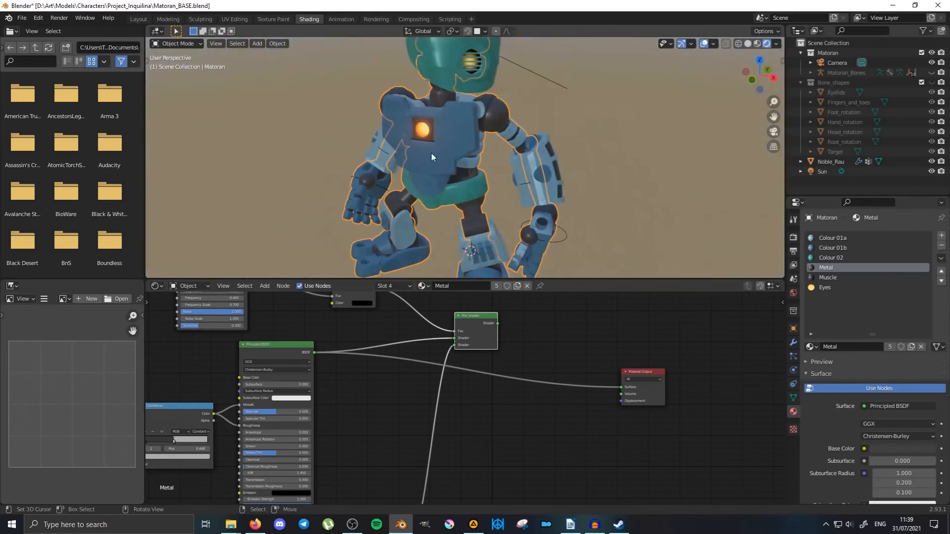
pyautogui.moveTo(432, 152); pyautogui.dragTo(601, 159, button='middle')
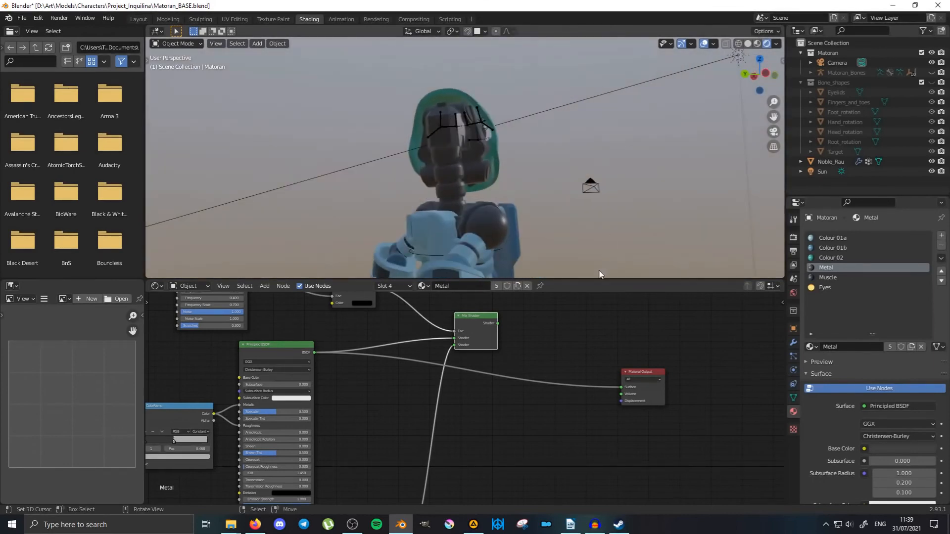
pyautogui.moveTo(600, 279); pyautogui.dragTo(592, 372)
pyautogui.moveTo(526, 307); pyautogui.dragTo(411, 225, button='middle')
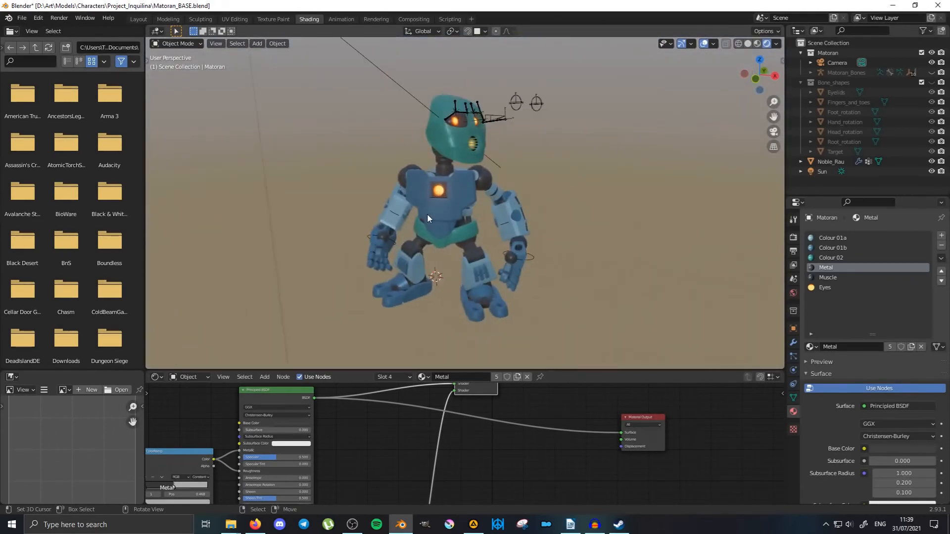
pyautogui.scroll(5, 428, 218)
pyautogui.moveTo(403, 197); pyautogui.dragTo(362, 170, button='middle')
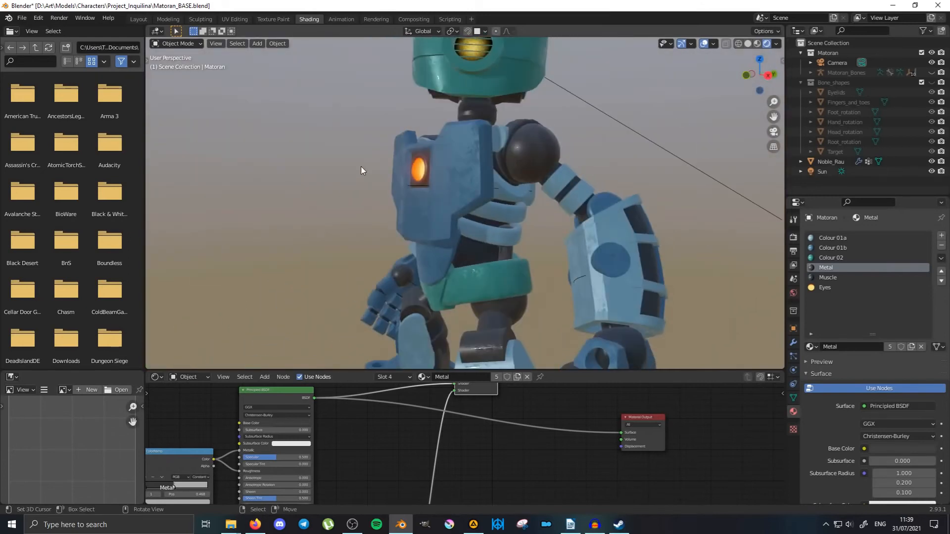
pyautogui.scroll(-3, 442, 158)
pyautogui.keyDown('shift'); pyautogui.moveTo(511, 116); pyautogui.dragTo(714, 293, button='middle'); pyautogui.keyUp('shift')
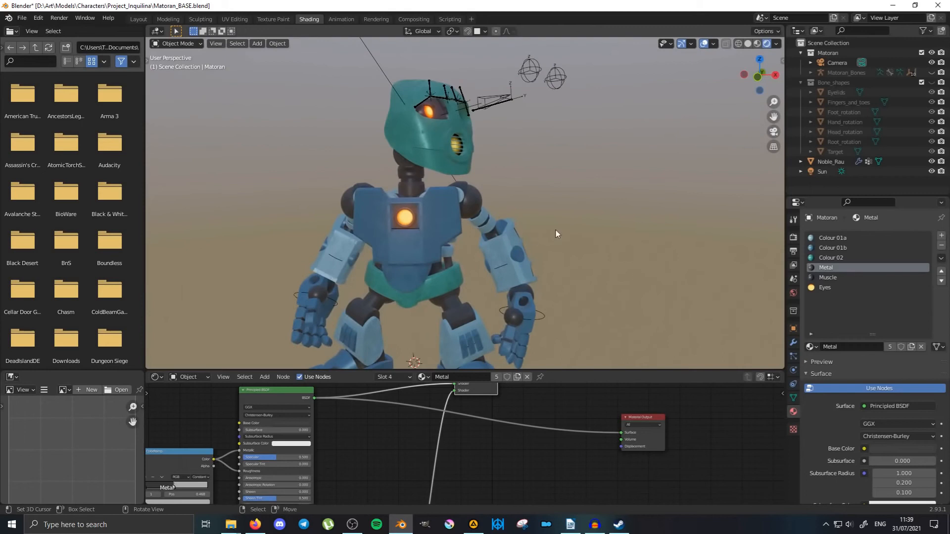
pyautogui.moveTo(345, 224); pyautogui.dragTo(313, 217, button='middle')
pyautogui.moveTo(480, 233); pyautogui.dragTo(530, 226, button='middle')
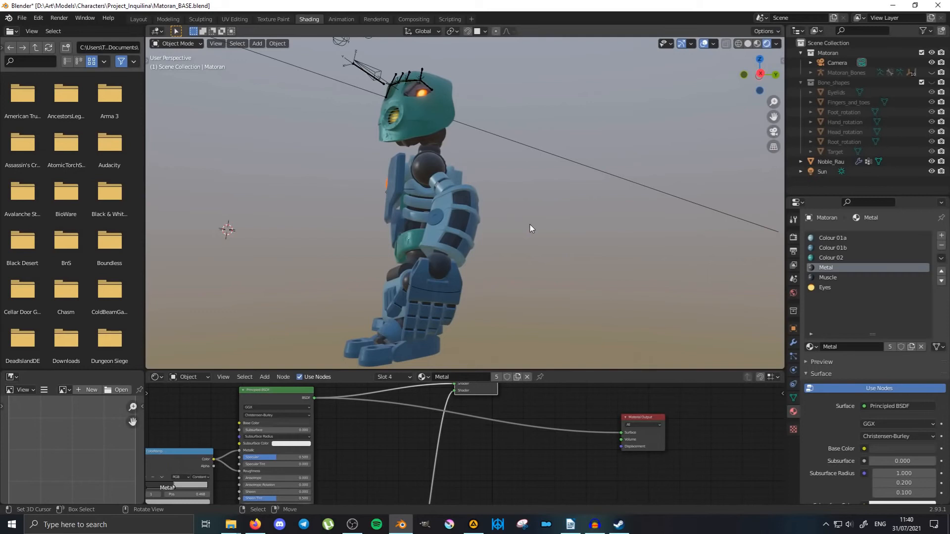
pyautogui.moveTo(396, 194); pyautogui.dragTo(430, 226, button='middle')
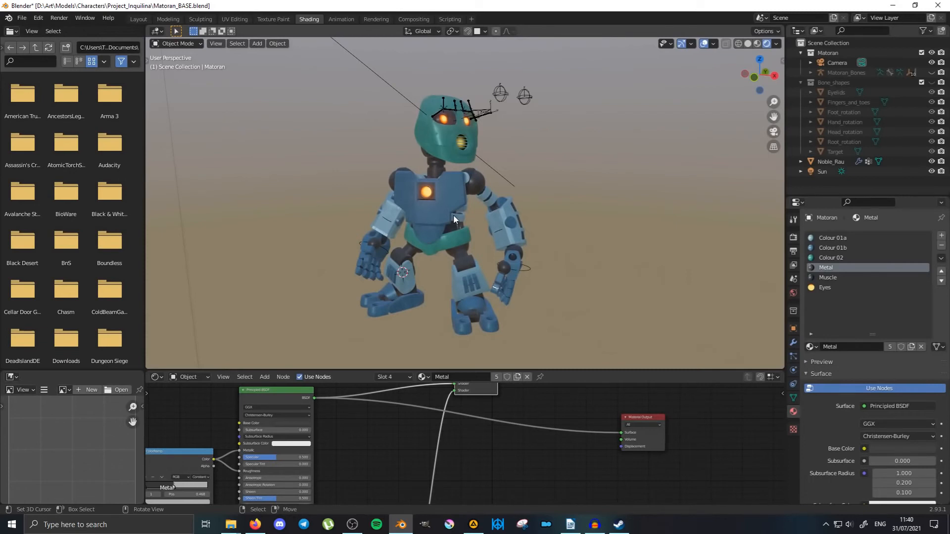
# Switch to the Layout workspace and examine the Matoran's arms, right hand, legs and overall look from several angles.
pyautogui.click(138, 19)
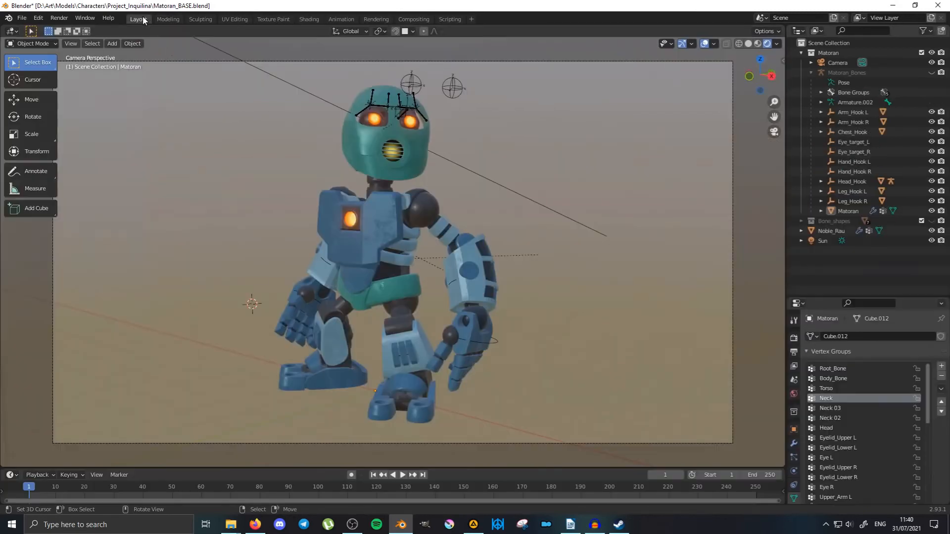
pyautogui.moveTo(411, 213)
pyautogui.mouseDown(button='middle')
pyautogui.moveTo(343, 208)
pyautogui.moveTo(379, 203)
pyautogui.moveTo(378, 167)
pyautogui.moveTo(356, 209)
pyautogui.moveTo(321, 209)
pyautogui.moveTo(421, 202)
pyautogui.moveTo(335, 196)
pyautogui.moveTo(329, 173)
pyautogui.moveTo(345, 196)
pyautogui.moveTo(471, 187)
pyautogui.moveTo(397, 227)
pyautogui.mouseUp(button='middle')
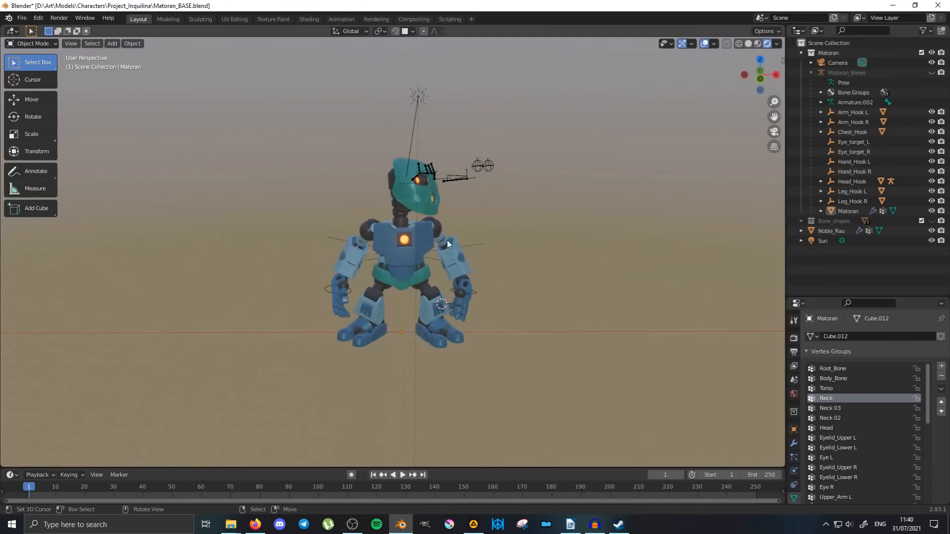
pyautogui.moveTo(444, 289); pyautogui.dragTo(520, 235, button='middle')
pyautogui.scroll(4, 460, 272)
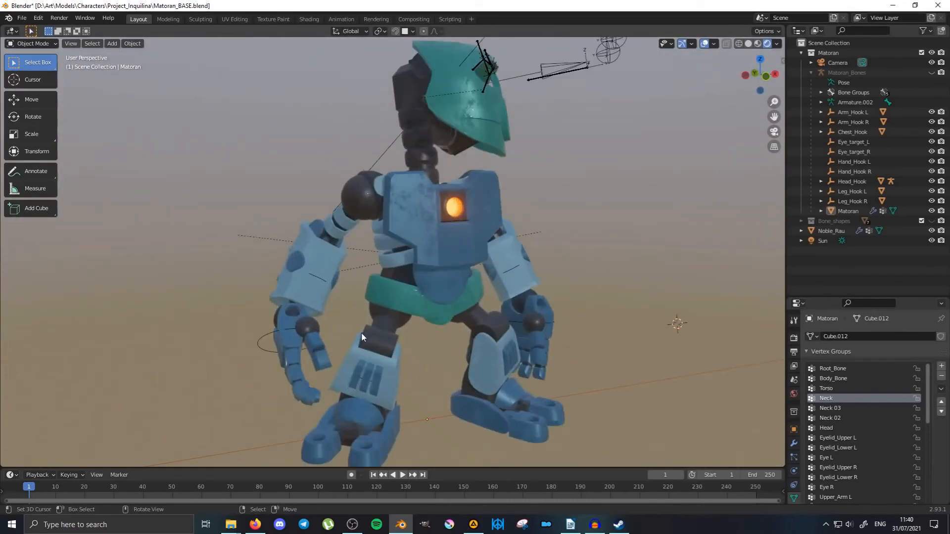
pyautogui.keyDown('shift'); pyautogui.moveTo(361, 333); pyautogui.dragTo(372, 219, button='middle'); pyautogui.keyUp('shift')
pyautogui.scroll(1, 321, 264)
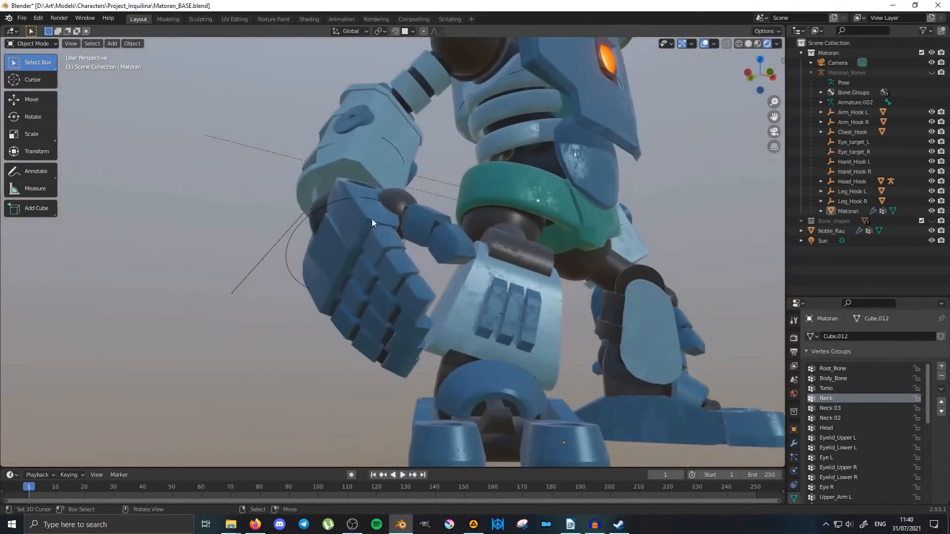
pyautogui.click(333, 202)
pyautogui.moveTo(490, 215)
pyautogui.mouseDown(button='middle')
pyautogui.moveTo(409, 234)
pyautogui.moveTo(454, 169)
pyautogui.moveTo(426, 190)
pyautogui.moveTo(453, 192)
pyautogui.moveTo(448, 185)
pyautogui.moveTo(453, 205)
pyautogui.moveTo(489, 220)
pyautogui.mouseUp(button='middle')
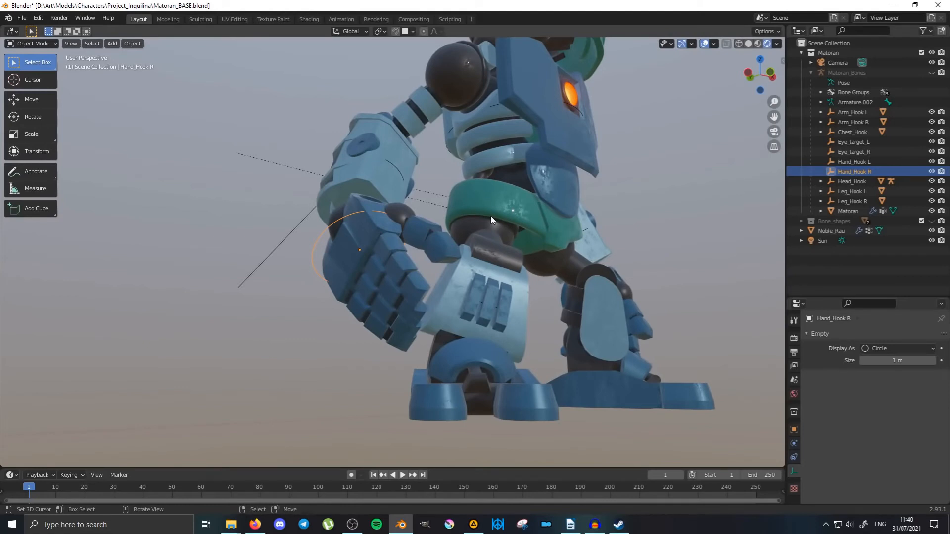
pyautogui.moveTo(467, 224); pyautogui.dragTo(349, 254, button='middle')
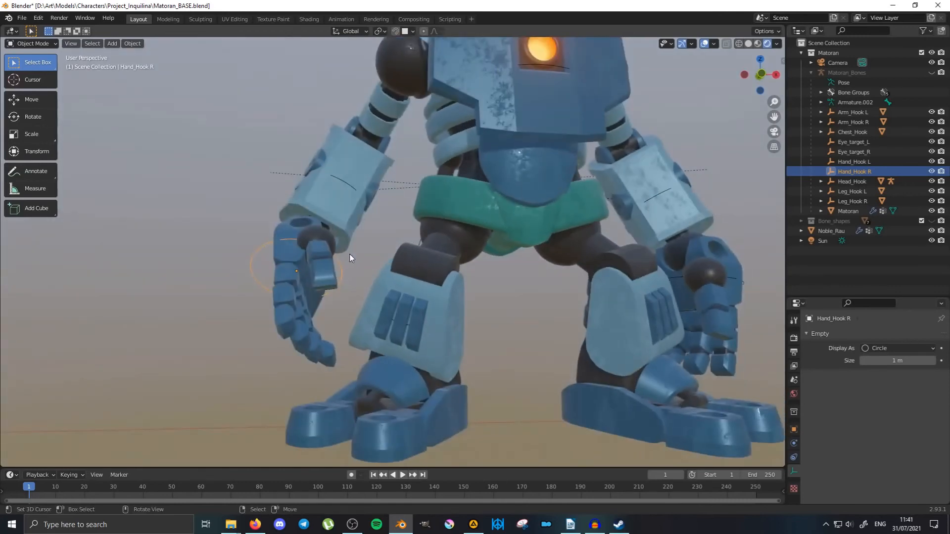
pyautogui.scroll(-8, 350, 254)
pyautogui.moveTo(395, 227); pyautogui.dragTo(337, 239, button='middle')
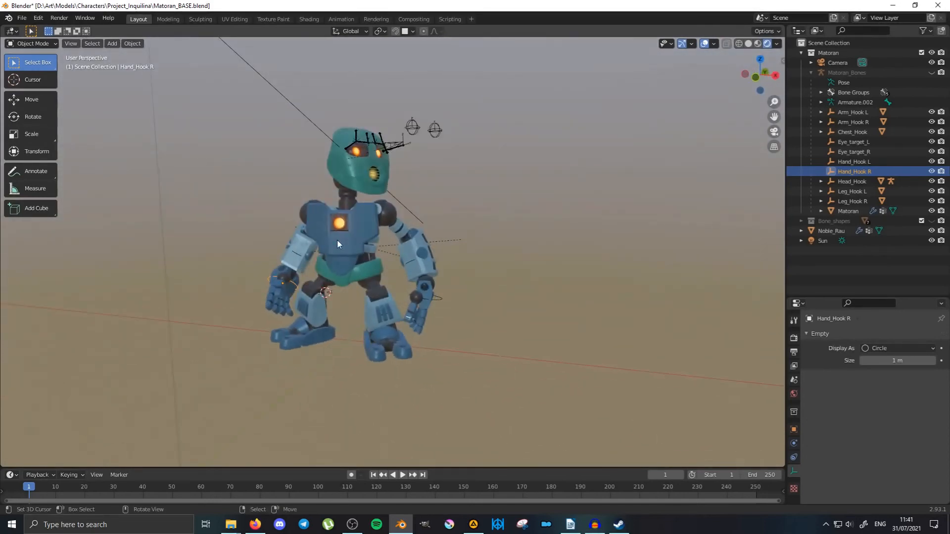
# Unhide the Matoran_Bones armature, select it and put it in Pose Mode.
pyautogui.press('KP_5')
pyautogui.scroll(2, 340, 239)
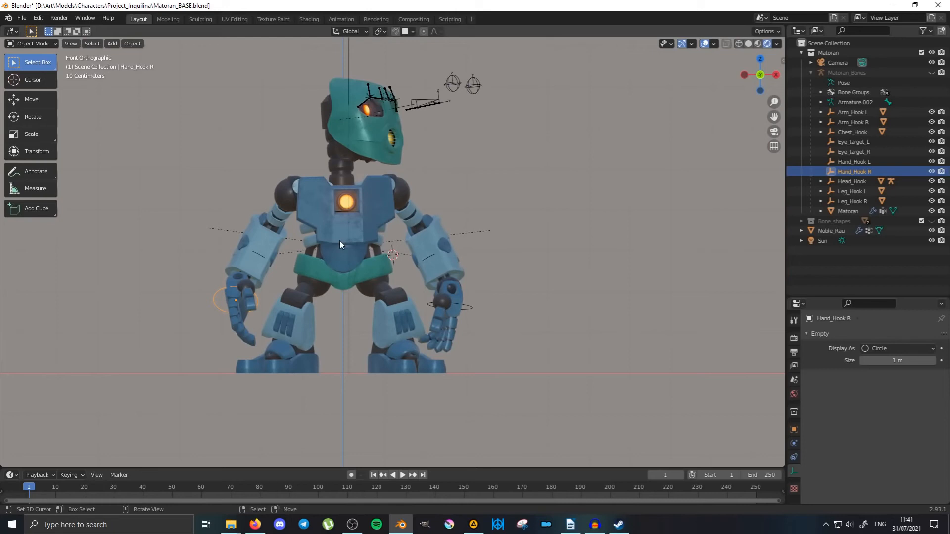
pyautogui.hotkey('ctrl', 'Tab')
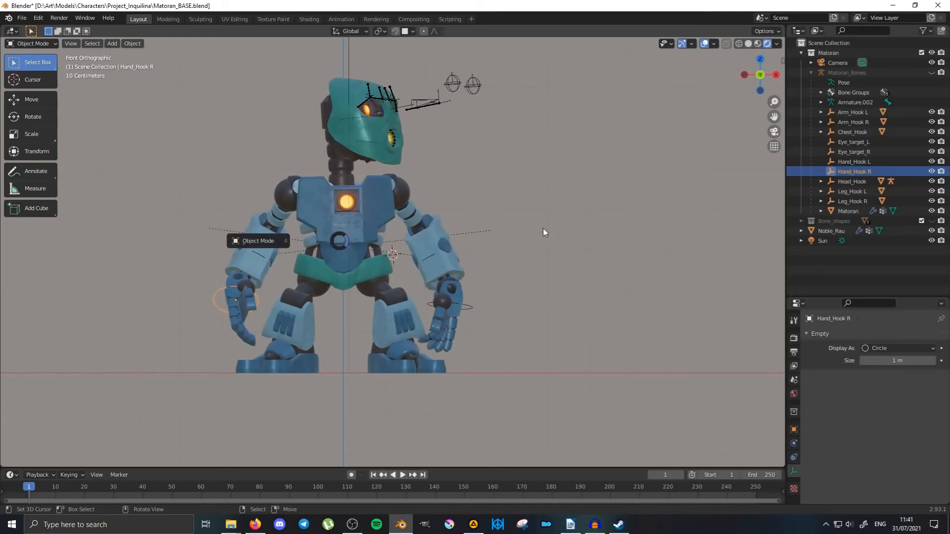
pyautogui.click(932, 73)
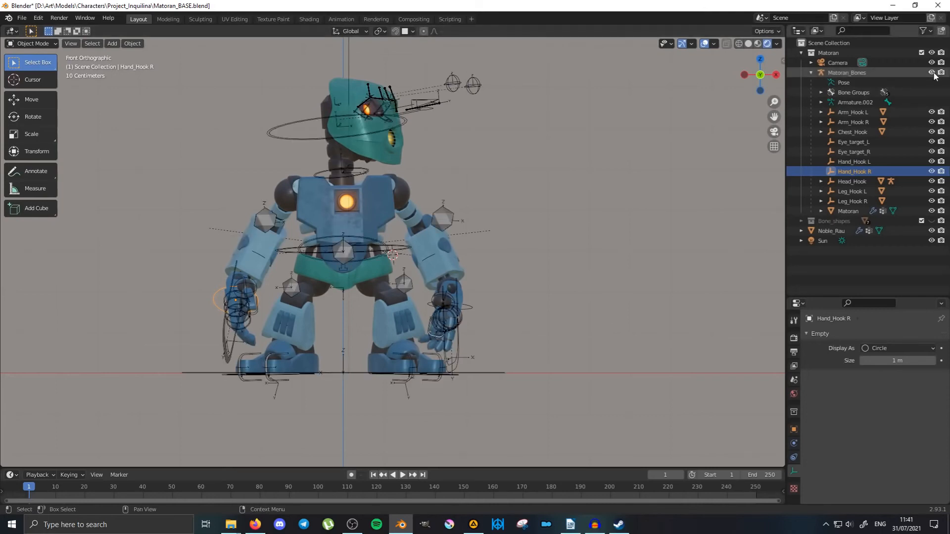
pyautogui.click(280, 123)
pyautogui.hotkey('ctrl', 'Tab')
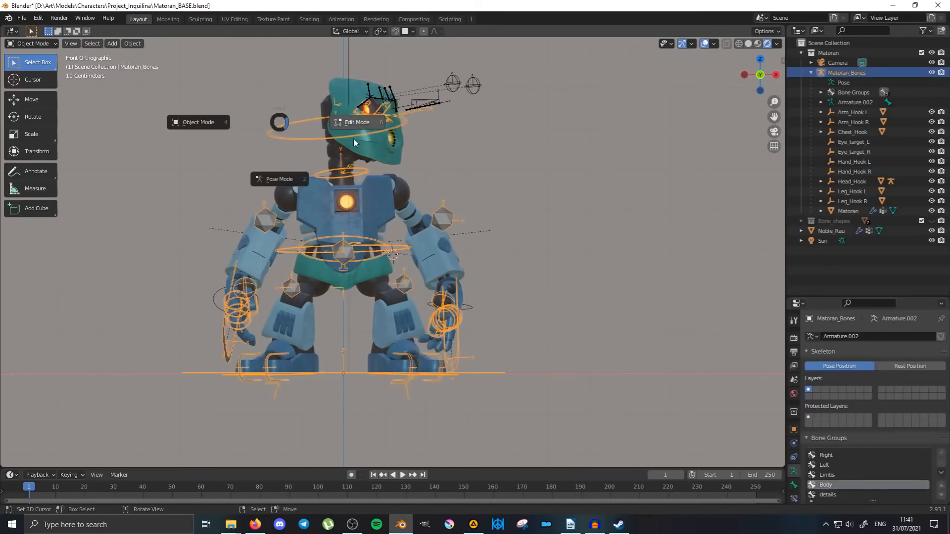
pyautogui.click(286, 182)
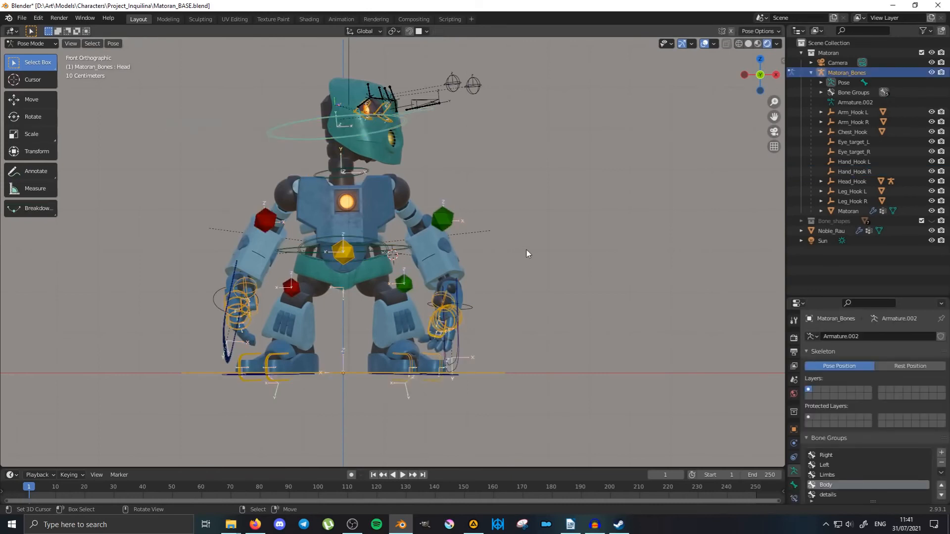
# Clear all transforms on every bone of the Matoran rig and return to Object Mode in front view.
pyautogui.press('a')
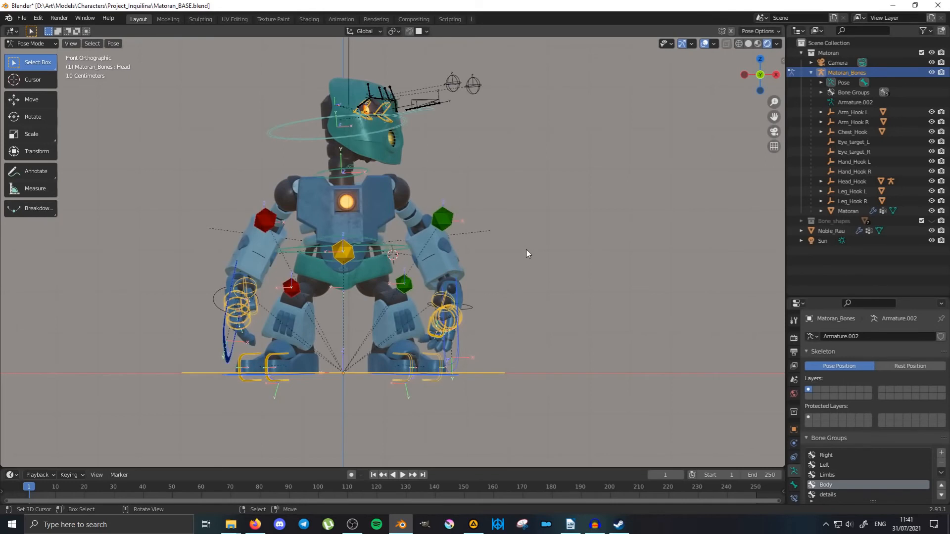
pyautogui.click(113, 43)
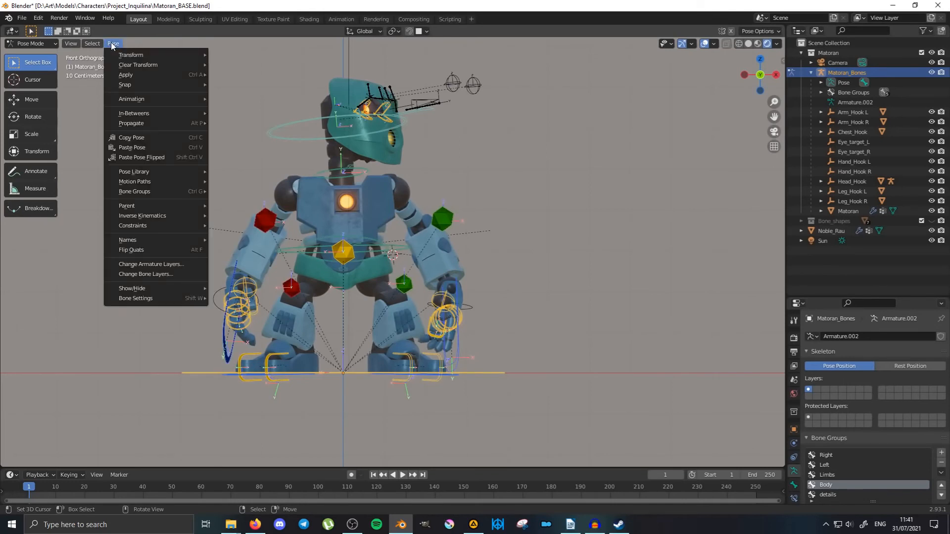
pyautogui.moveTo(136, 68)
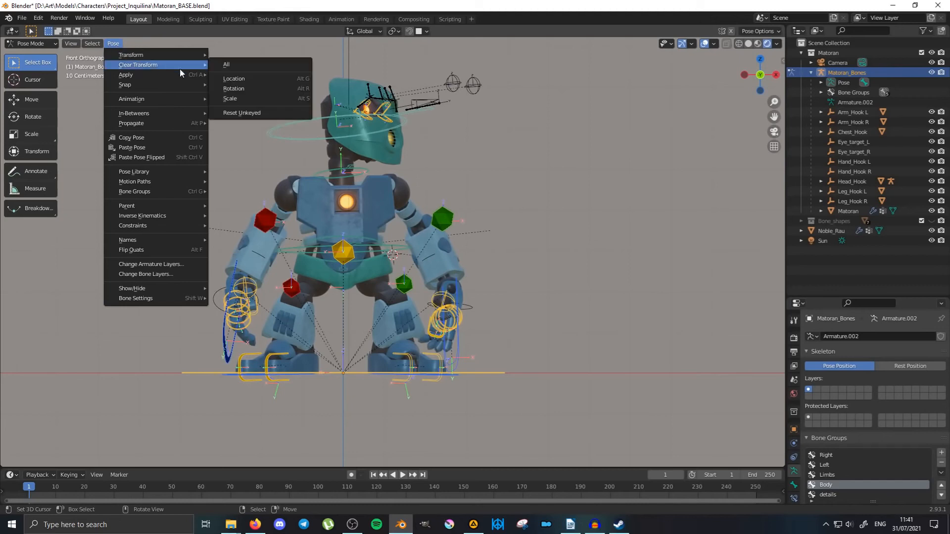
pyautogui.click(234, 67)
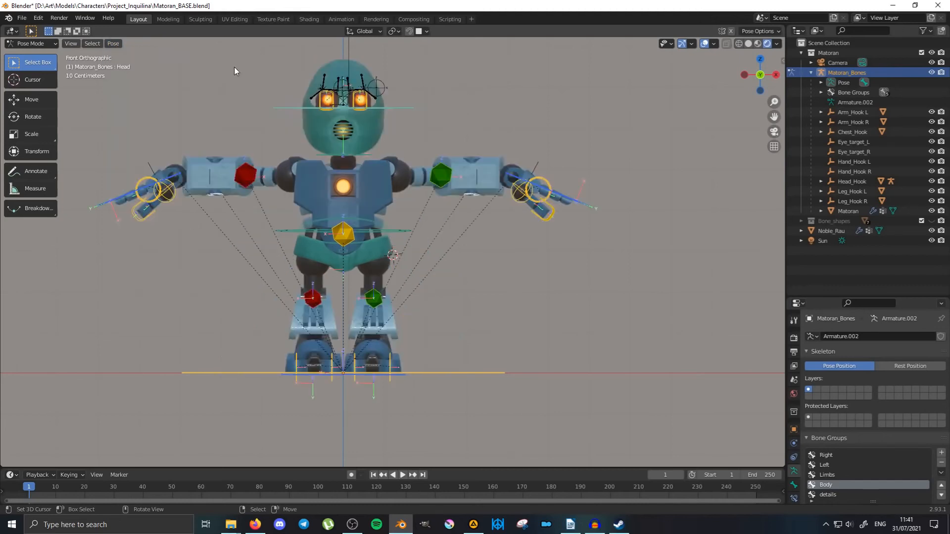
pyautogui.moveTo(420, 208); pyautogui.dragTo(444, 220, button='middle')
pyautogui.scroll(-4, 444, 221)
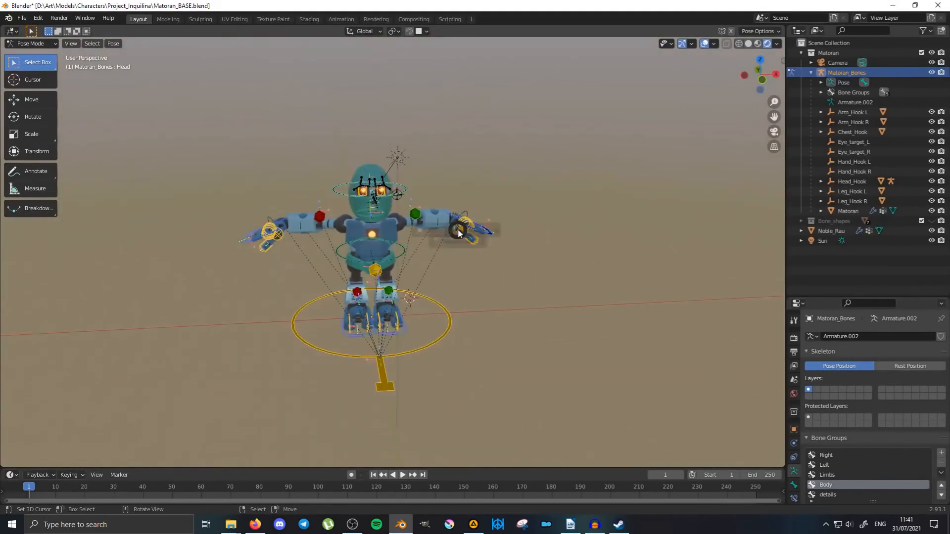
pyautogui.hotkey('ctrl', 'Tab')
pyautogui.press('KP_1')
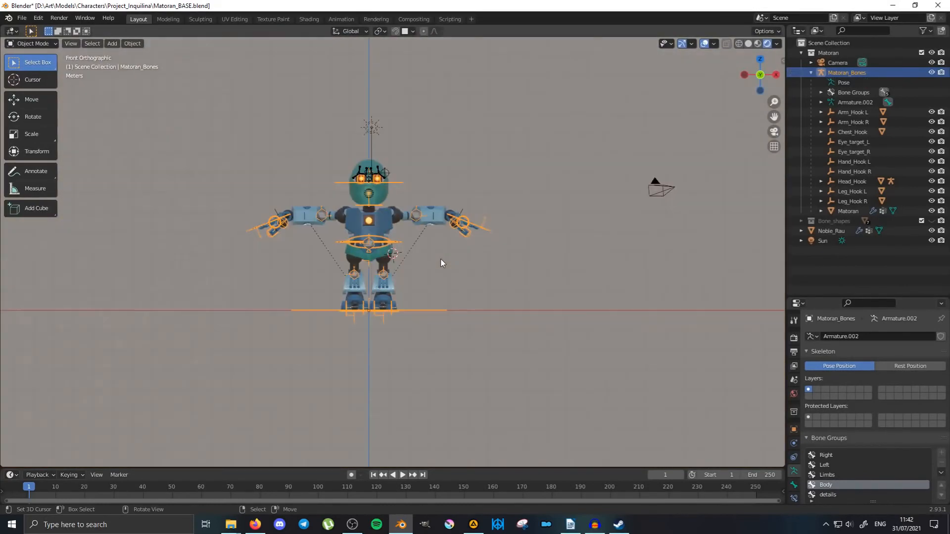
pyautogui.scroll(2, 431, 260)
# Append the Plane object from Sword_2H 01.blend in the project's Weapons folder.
pyautogui.click(25, 19)
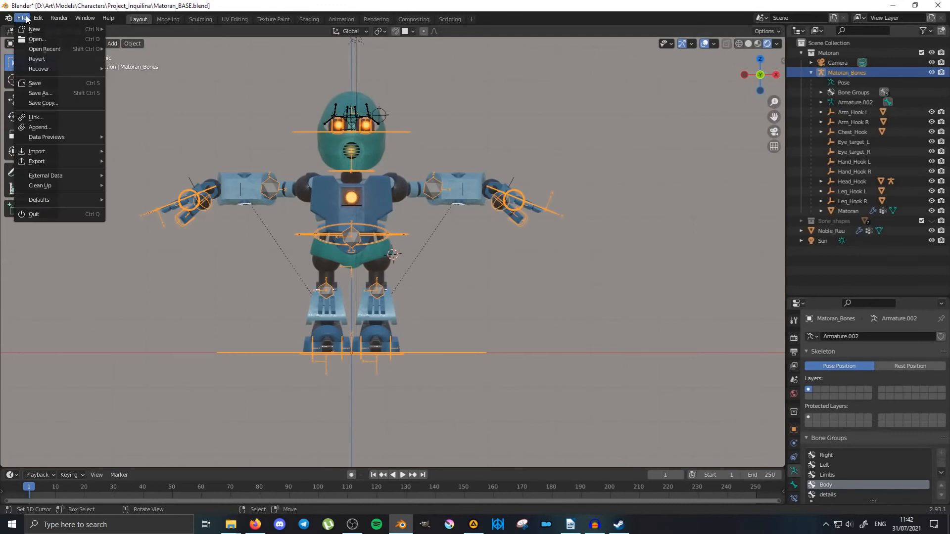
pyautogui.click(59, 129)
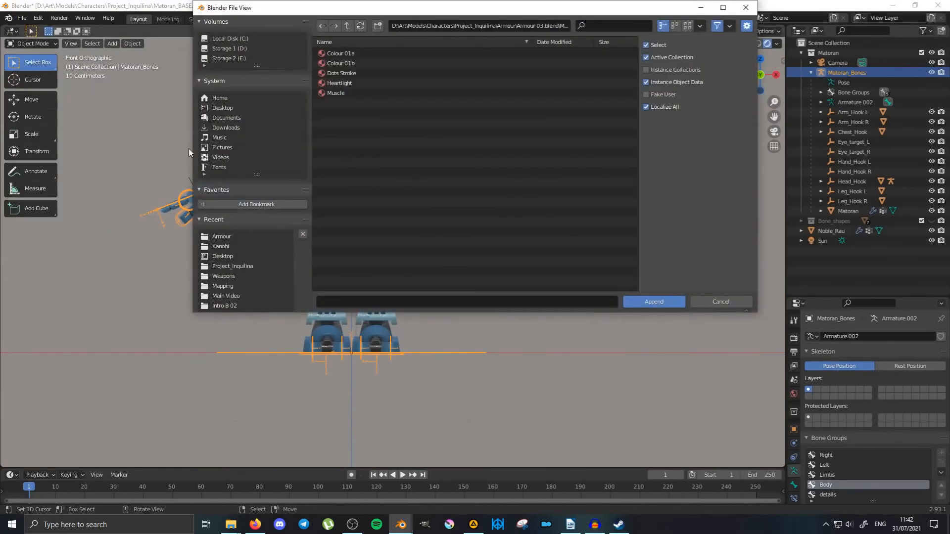
pyautogui.click(348, 26)
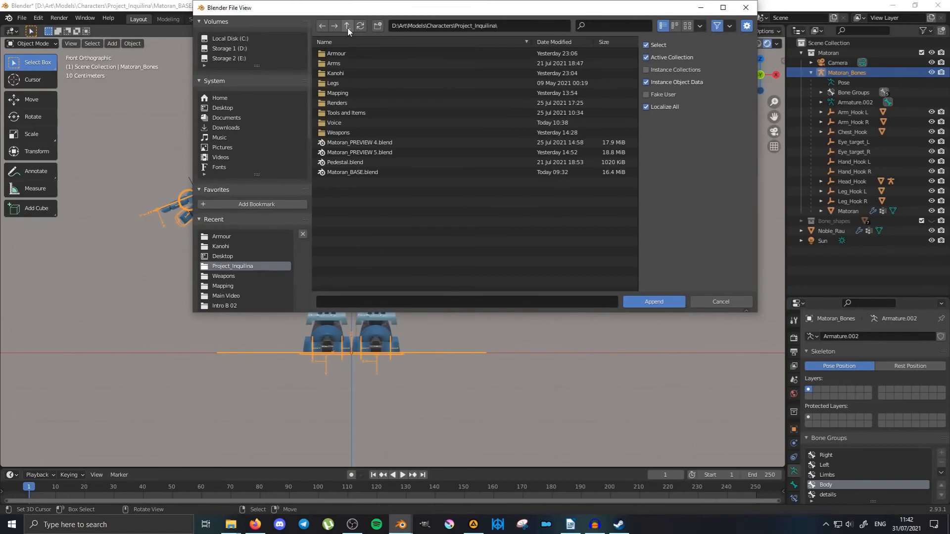
pyautogui.click(349, 133)
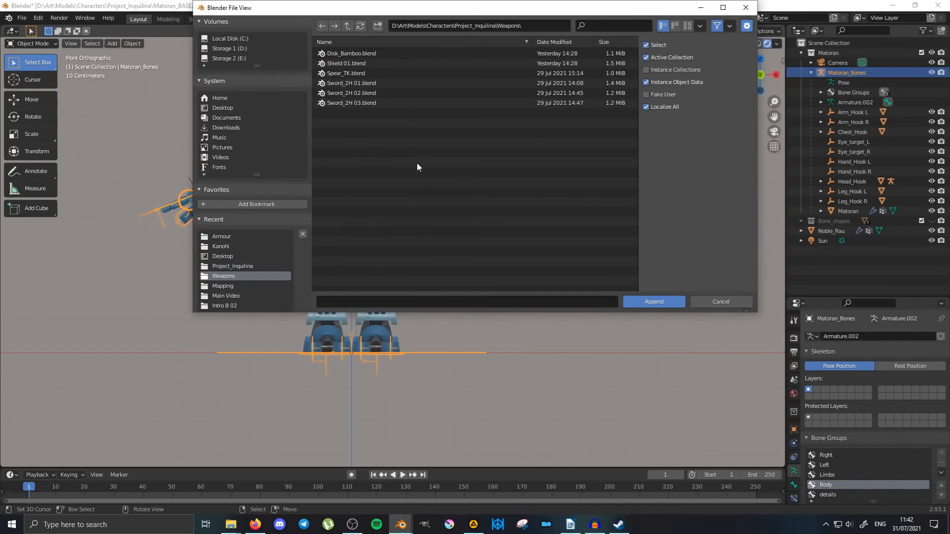
pyautogui.click(393, 84)
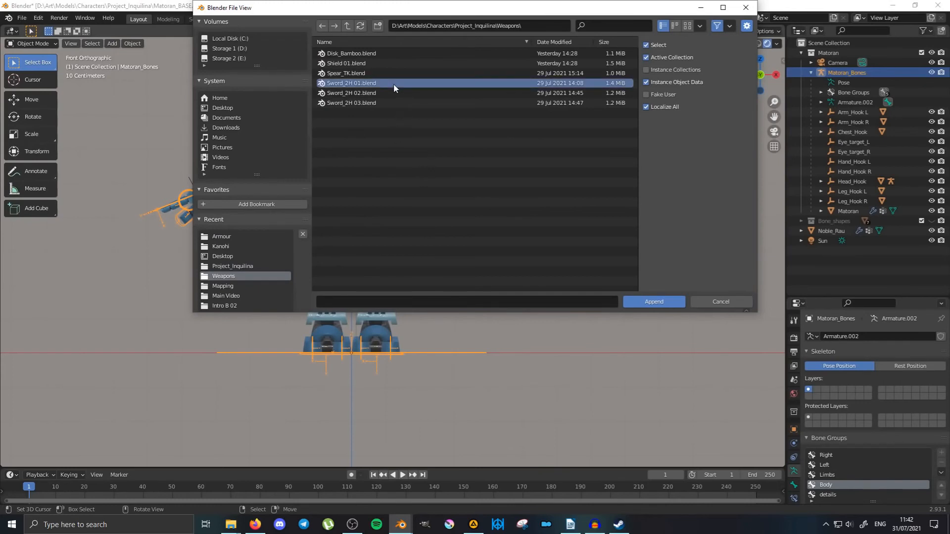
pyautogui.doubleClick(358, 84)
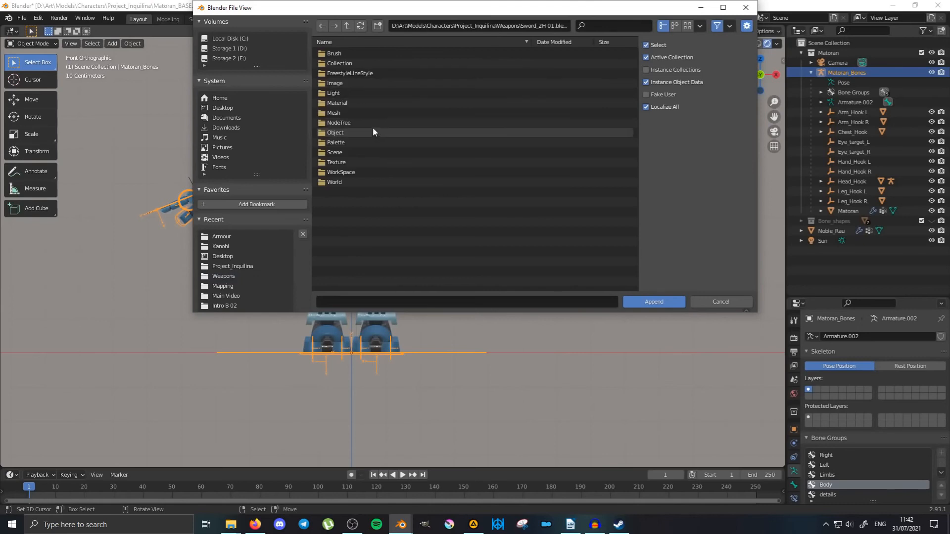
pyautogui.doubleClick(355, 133)
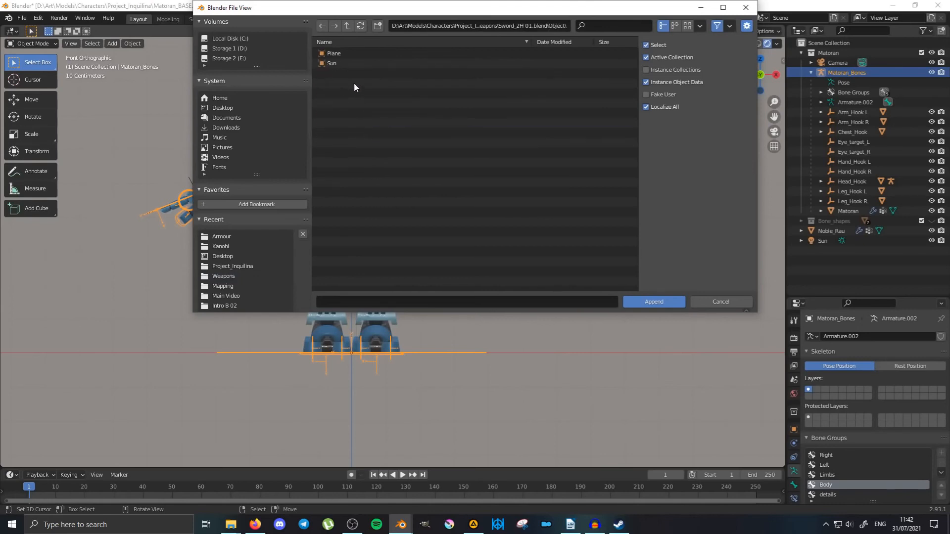
pyautogui.click(349, 54)
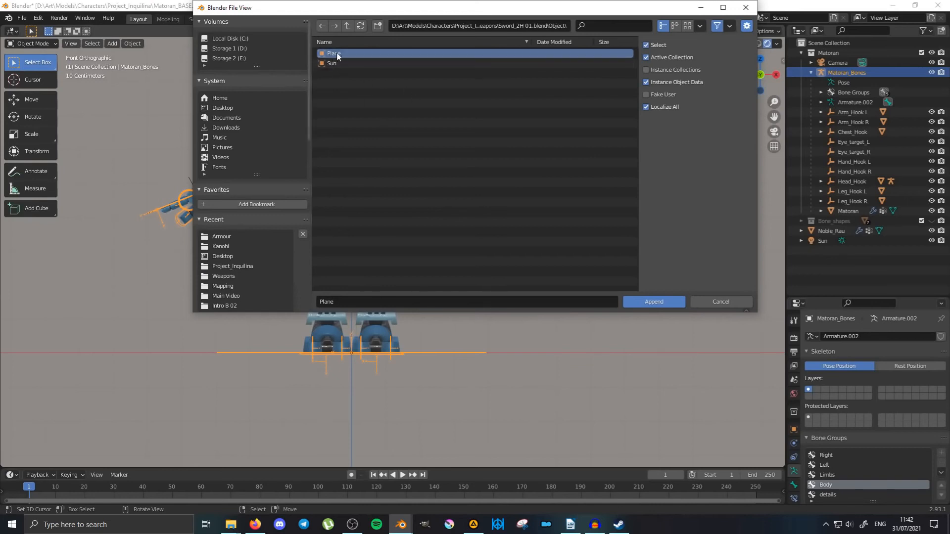
pyautogui.click(653, 301)
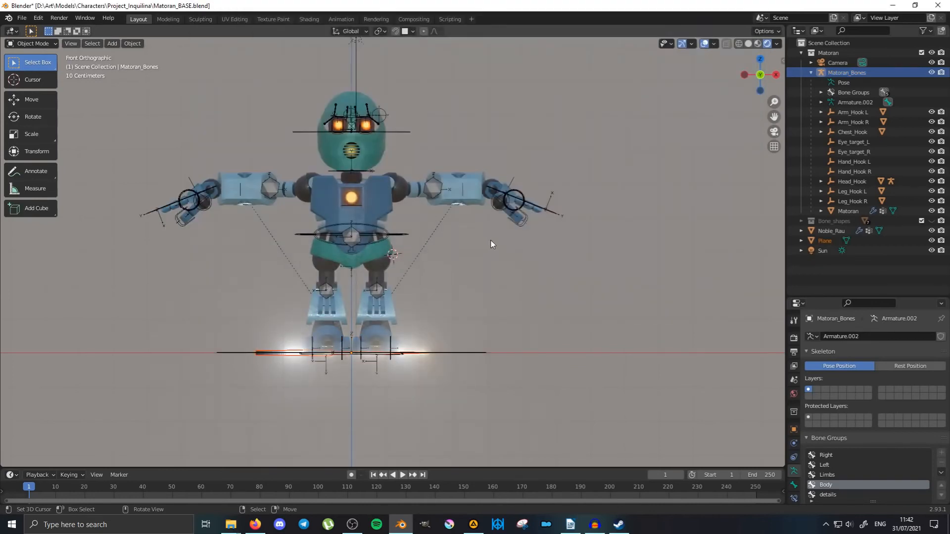
# Select the appended sword and show its 2H_DB_Sword_a material nodes in the Shading workspace with an enlarged node editor.
pyautogui.moveTo(492, 241); pyautogui.dragTo(410, 293, button='middle')
pyautogui.click(404, 290)
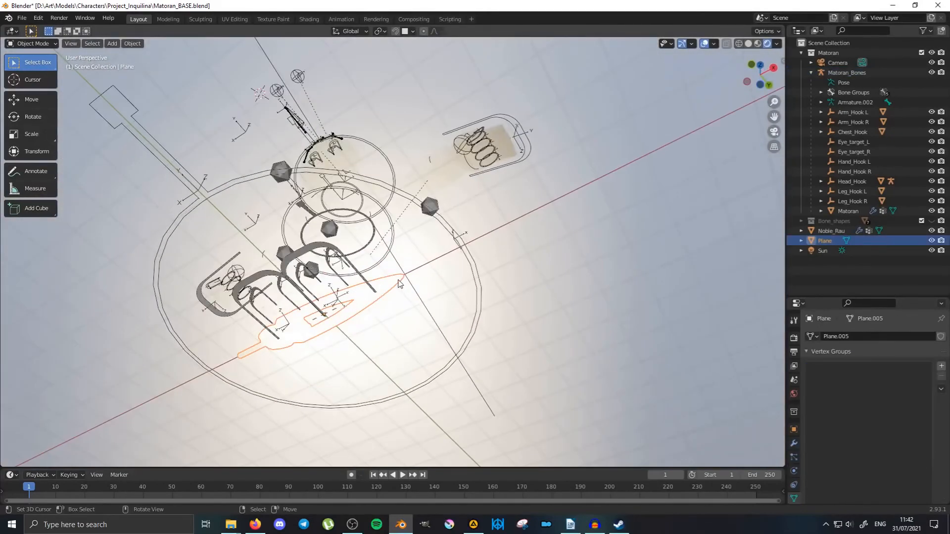
pyautogui.moveTo(444, 262); pyautogui.dragTo(456, 164, button='middle')
pyautogui.scroll(-2, 429, 135)
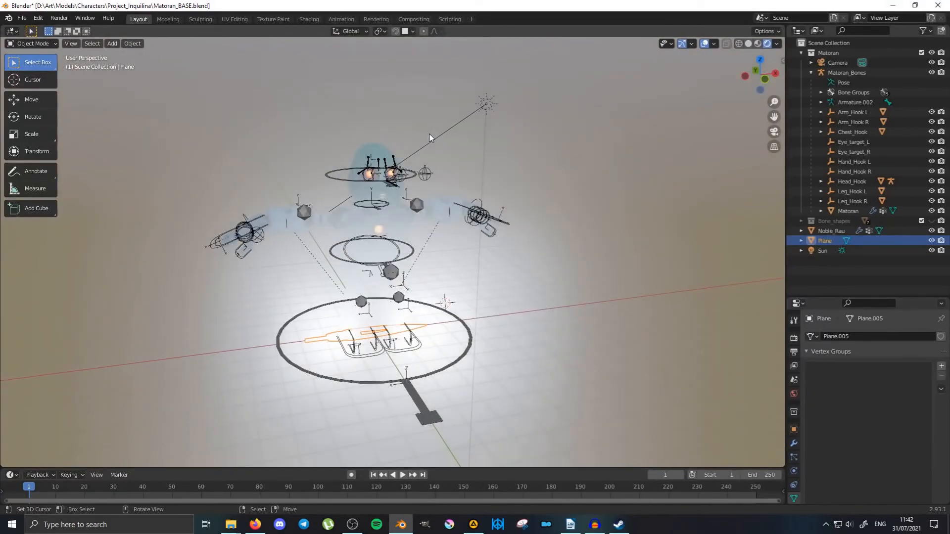
pyautogui.click(309, 18)
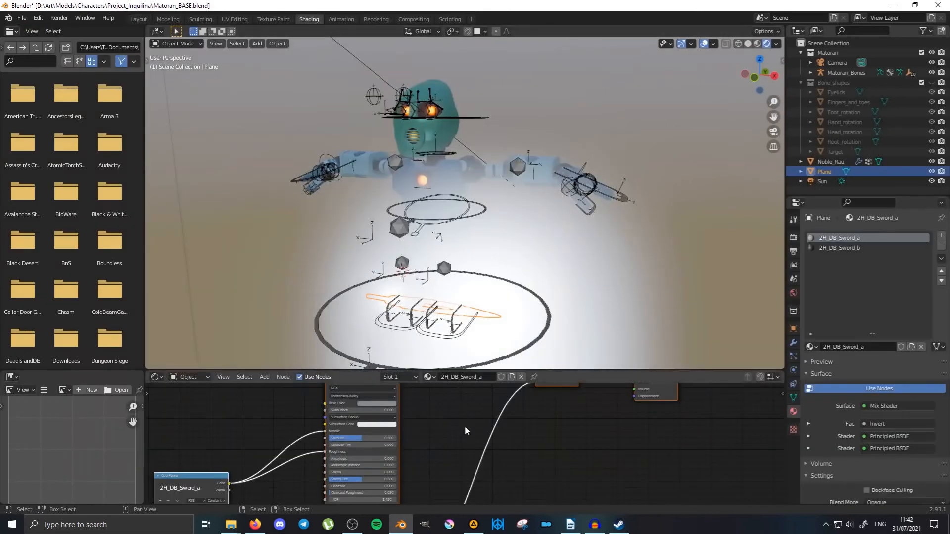
pyautogui.scroll(-2, 470, 441)
pyautogui.moveTo(545, 370); pyautogui.dragTo(545, 254)
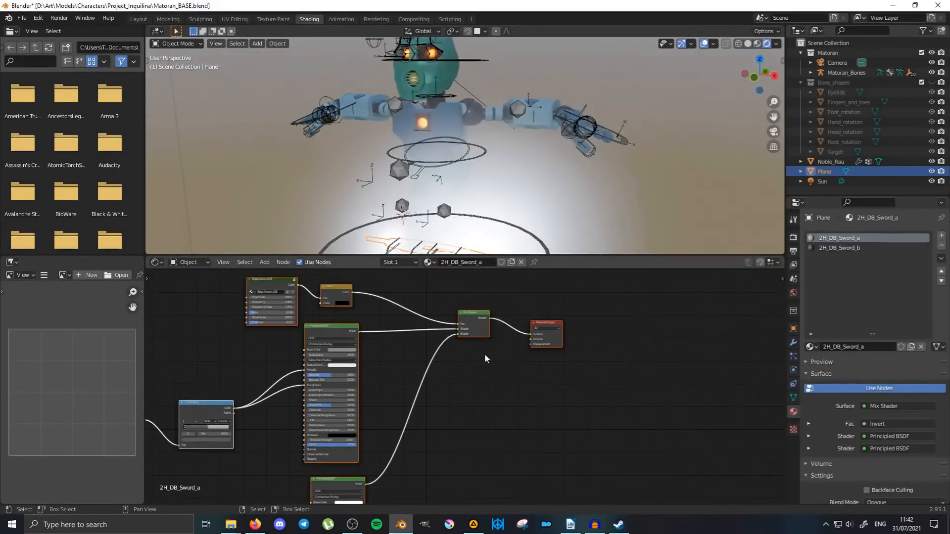
# Bypass the Mix Shader in 2H_DB_Sword_a by linking its Principled BSDF directly to Surface, and move the mixer aside.
pyautogui.scroll(2, 465, 326)
pyautogui.moveTo(456, 314); pyautogui.dragTo(548, 324)
pyautogui.scroll(-2, 482, 295)
pyautogui.scroll(2, 476, 314)
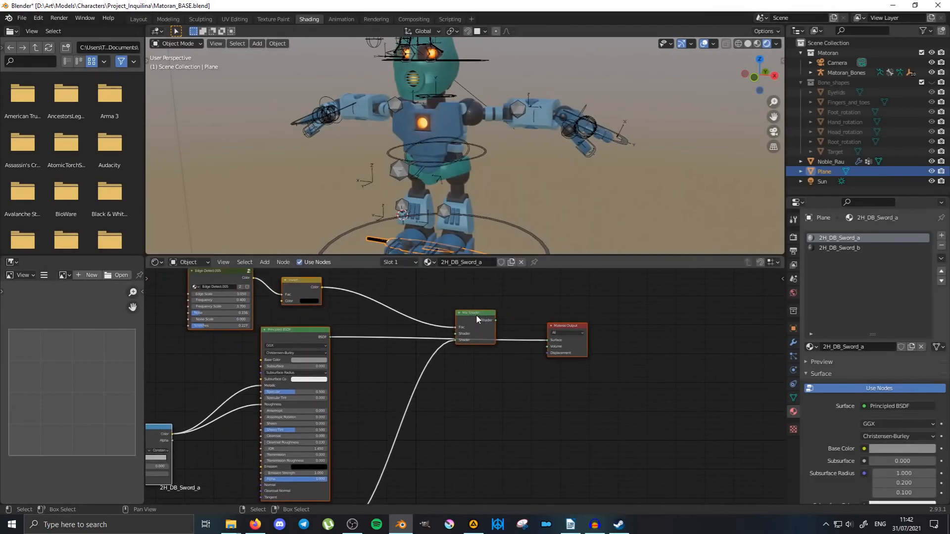
pyautogui.moveTo(477, 315); pyautogui.dragTo(455, 302)
# From top view, rotate the sword 90° about Z and move it about -4.96 m in X and -2.57 m in Y to the right hand.
pyautogui.moveTo(376, 188); pyautogui.dragTo(395, 216, button='middle')
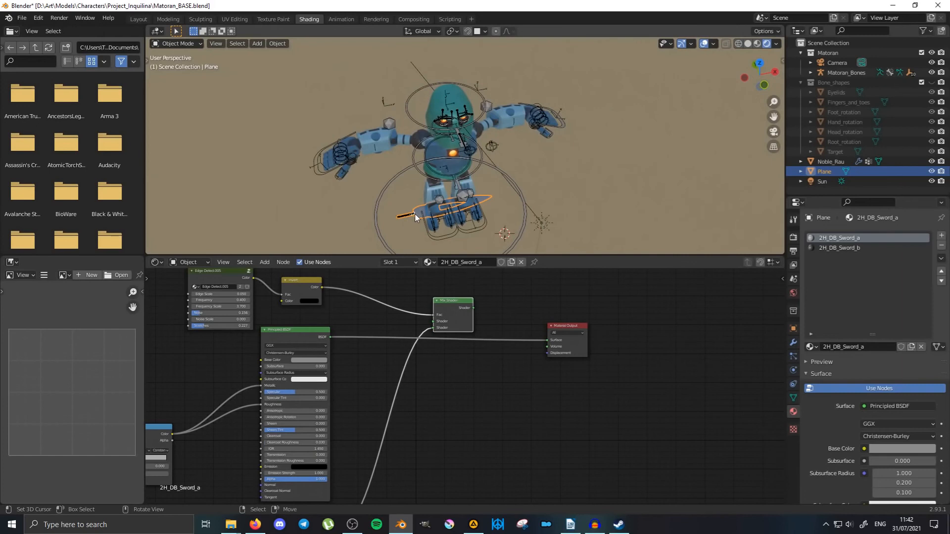
pyautogui.press('KP_7')
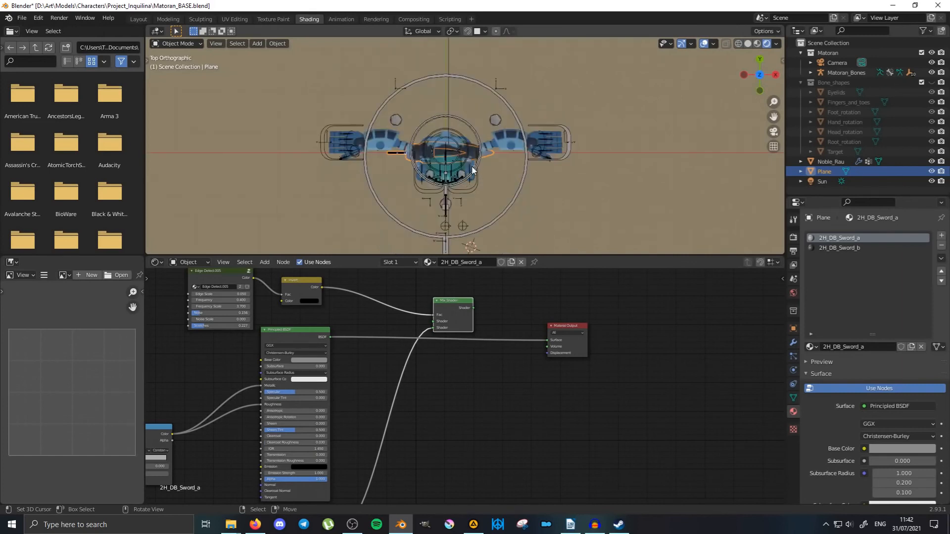
pyautogui.press('r')
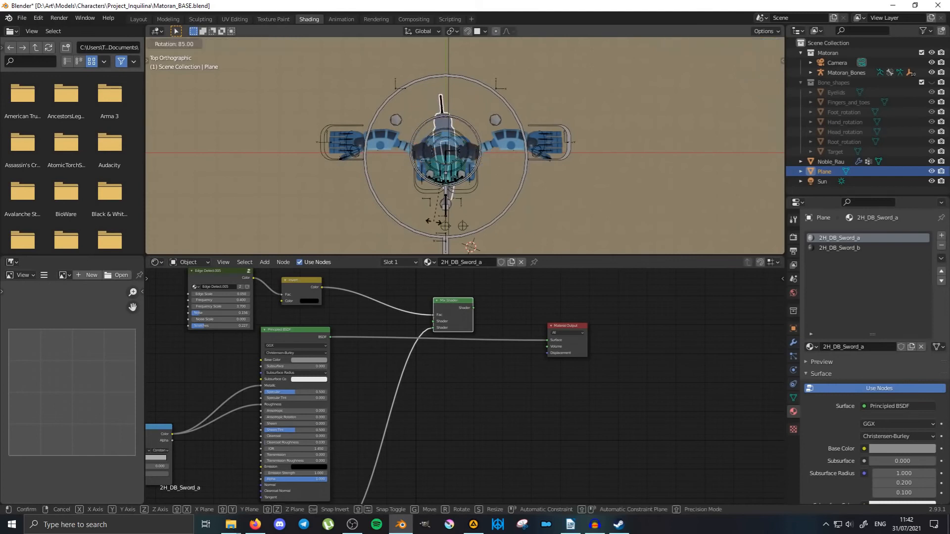
pyautogui.click(431, 221)
pyautogui.press('g')
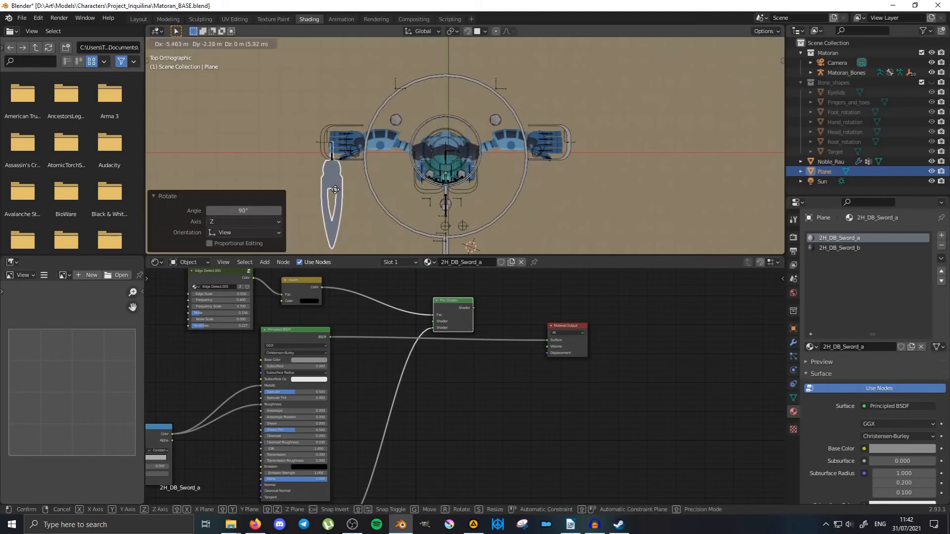
pyautogui.click(345, 192)
pyautogui.scroll(-2, 406, 186)
pyautogui.scroll(6, 391, 178)
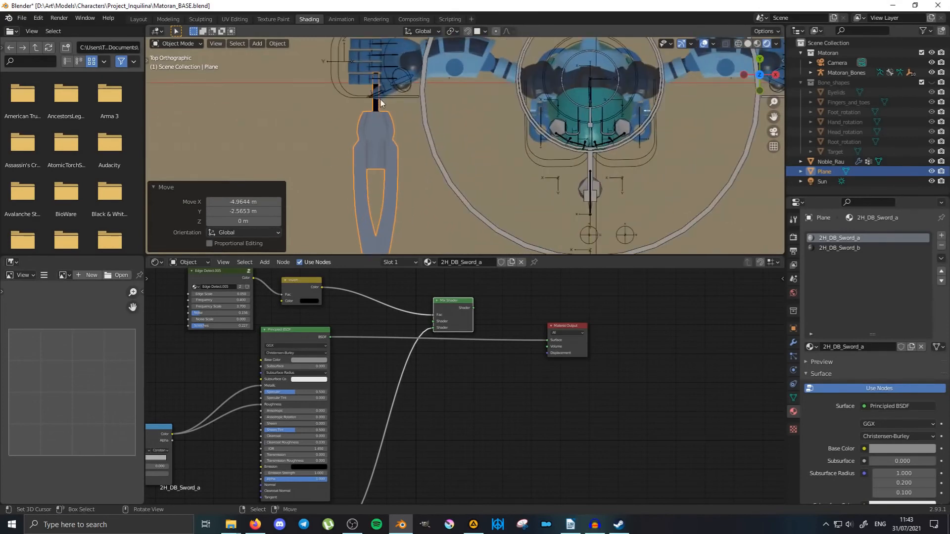
pyautogui.scroll(1, 376, 102)
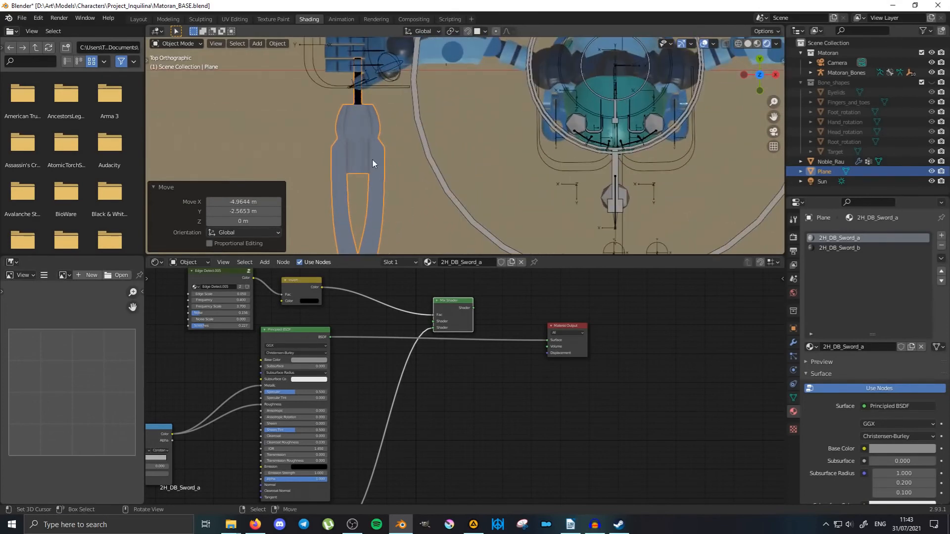
pyautogui.moveTo(372, 163); pyautogui.dragTo(438, 177, button='middle')
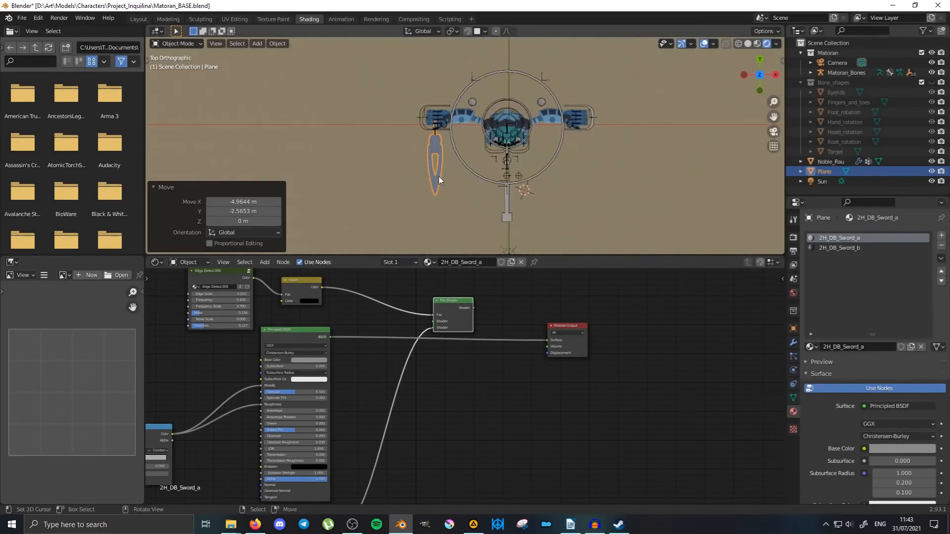
# Enlarge the sword by factors of 2.161 and 1.153, realigning its handle with the right hand after each resize.
pyautogui.press('s')
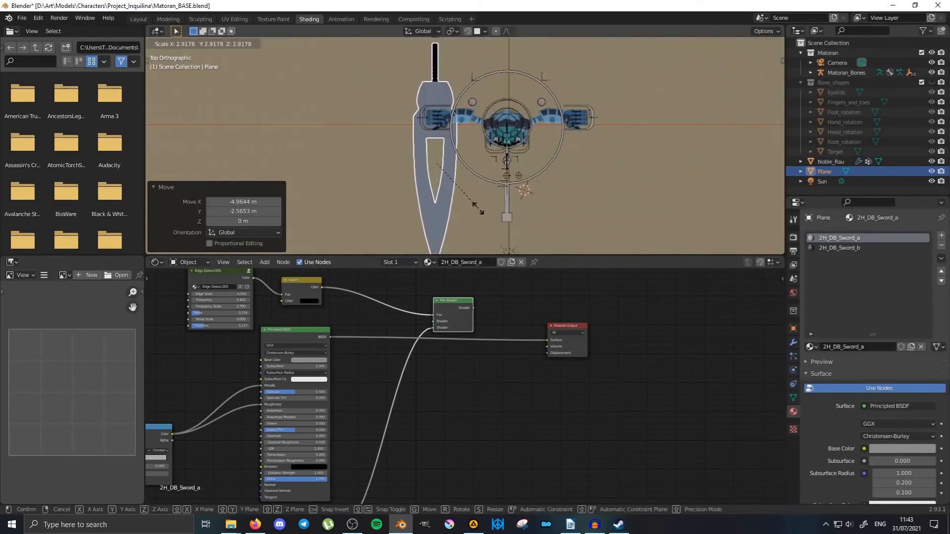
pyautogui.click(470, 199)
pyautogui.press('g')
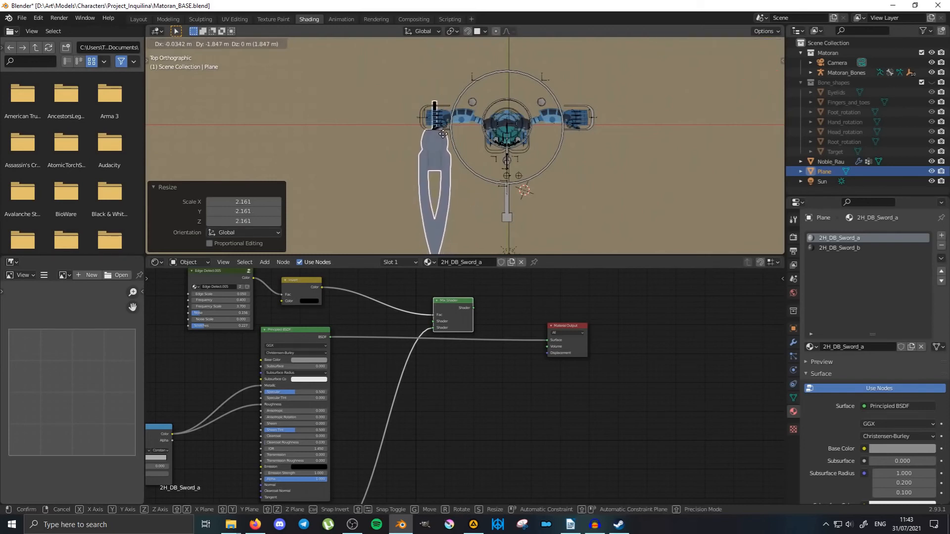
pyautogui.click(441, 134)
pyautogui.press('s')
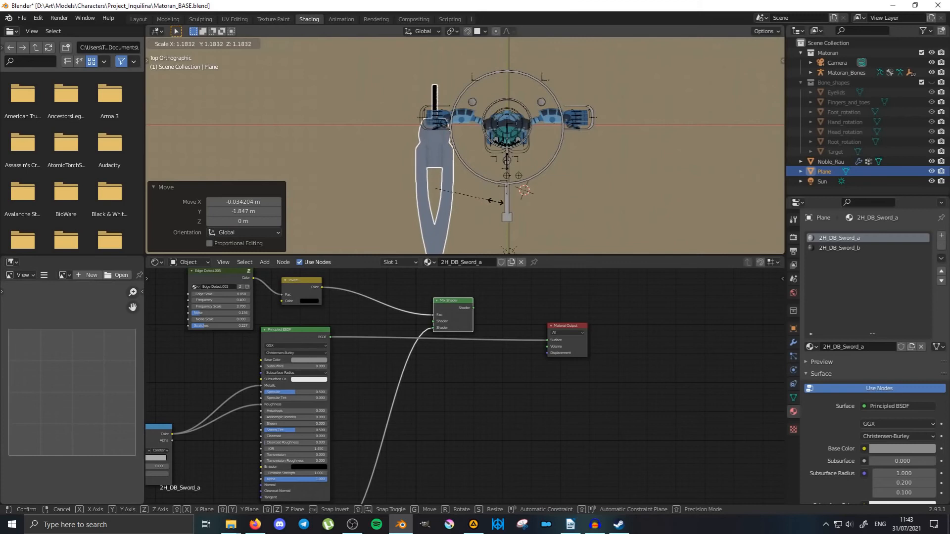
pyautogui.click(445, 173)
pyautogui.press('g')
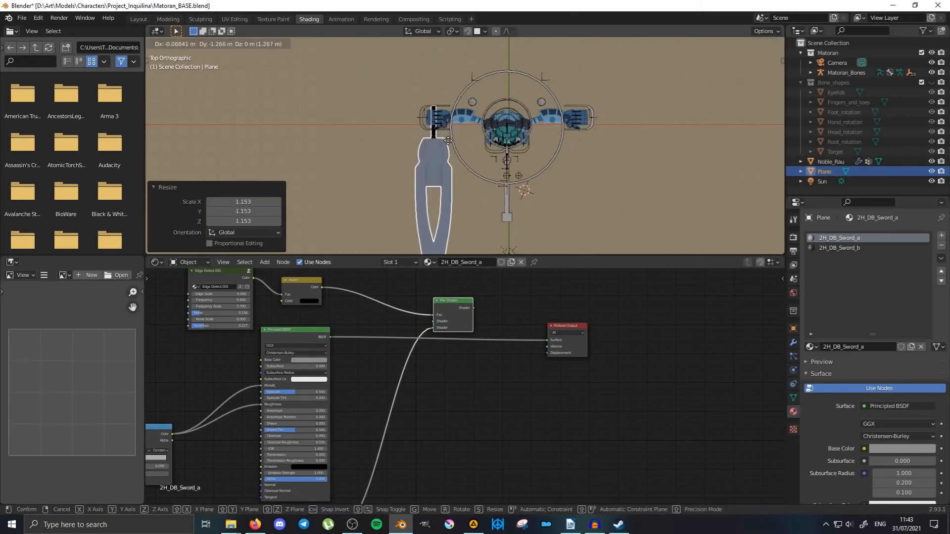
pyautogui.click(442, 136)
# From front view, raise the sword about 4.39 m and shift it about 0.49 m in X into the Matoran's right hand.
pyautogui.moveTo(421, 176); pyautogui.dragTo(495, 94, button='middle')
pyautogui.press('KP_1')
pyautogui.scroll(4, 495, 94)
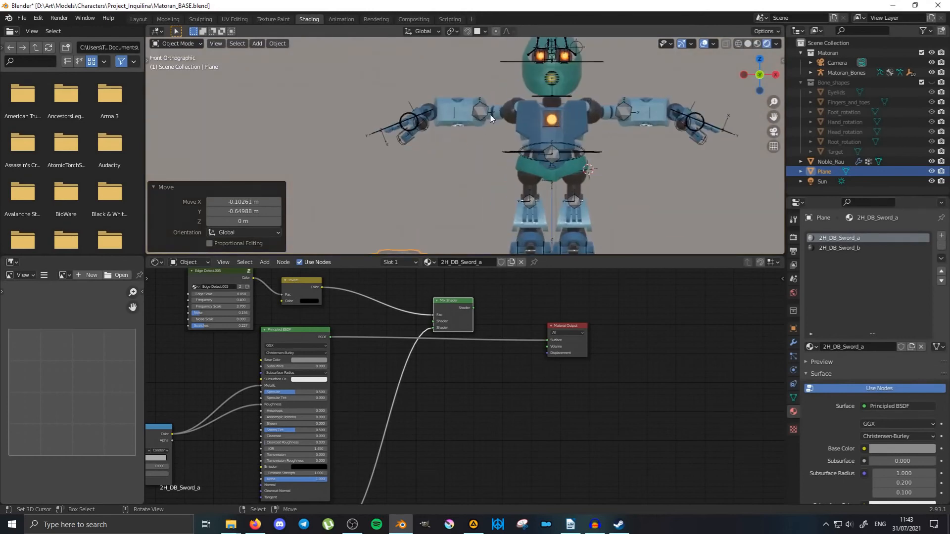
pyautogui.press('g')
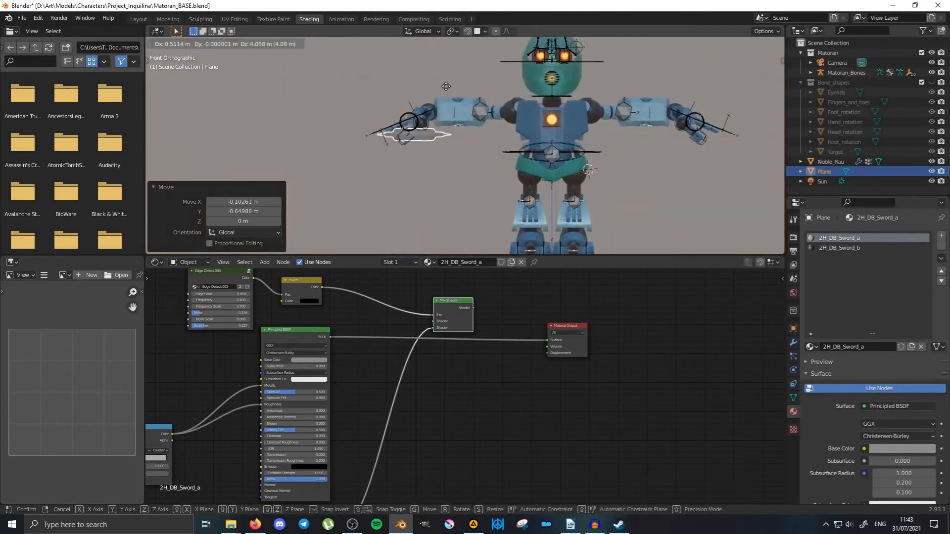
pyautogui.click(373, 140)
pyautogui.moveTo(372, 138); pyautogui.dragTo(545, 170, button='middle')
pyautogui.scroll(3, 442, 183)
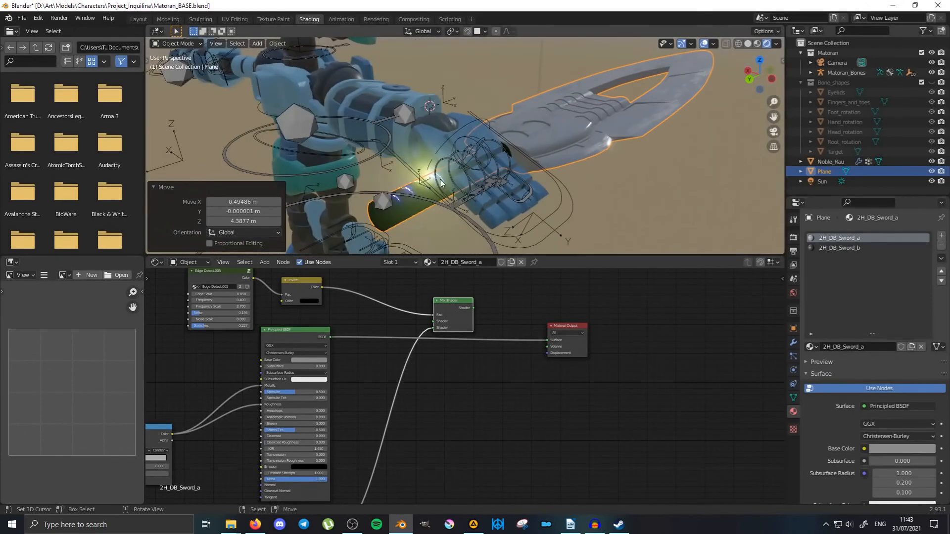
# Bypass the Mix Shader in the 2H_DB_Sword_b material by linking its Principled BSDF directly to the Material Output's Surface.
pyautogui.click(388, 215)
pyautogui.click(851, 247)
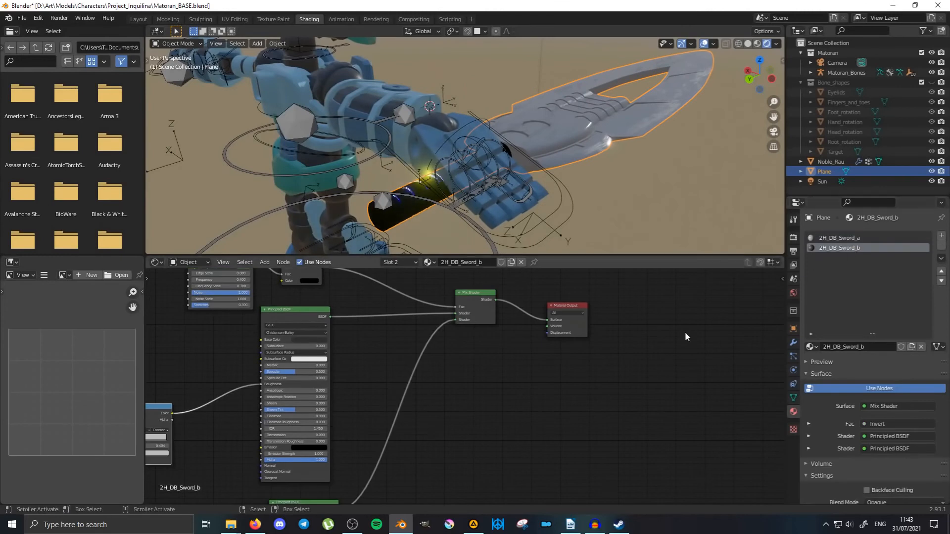
pyautogui.moveTo(452, 313); pyautogui.dragTo(549, 321)
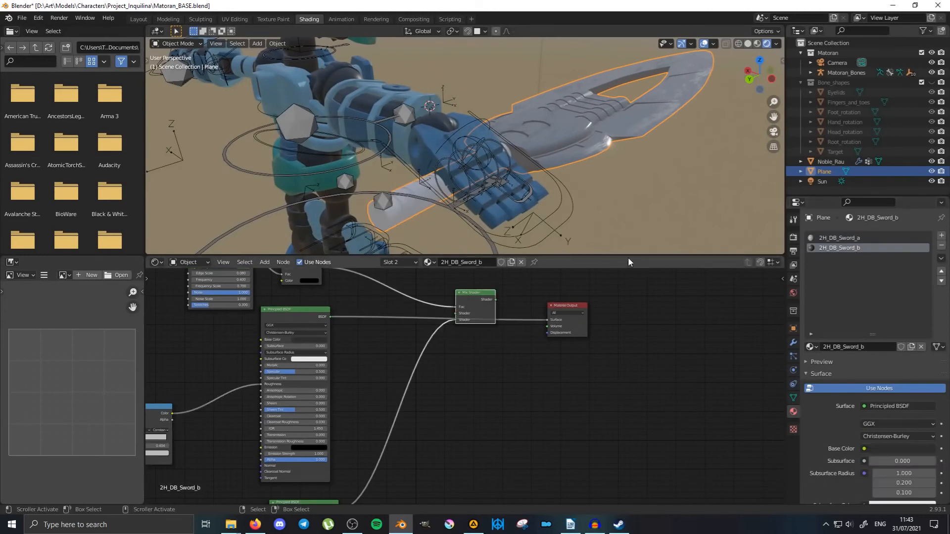
# Hide Matoran_Bones and, from front view, rotate the sword -33.9° and shift it about 0.08 m in X and 0.04 m in Z.
pyautogui.moveTo(596, 238); pyautogui.dragTo(764, 133, button='middle')
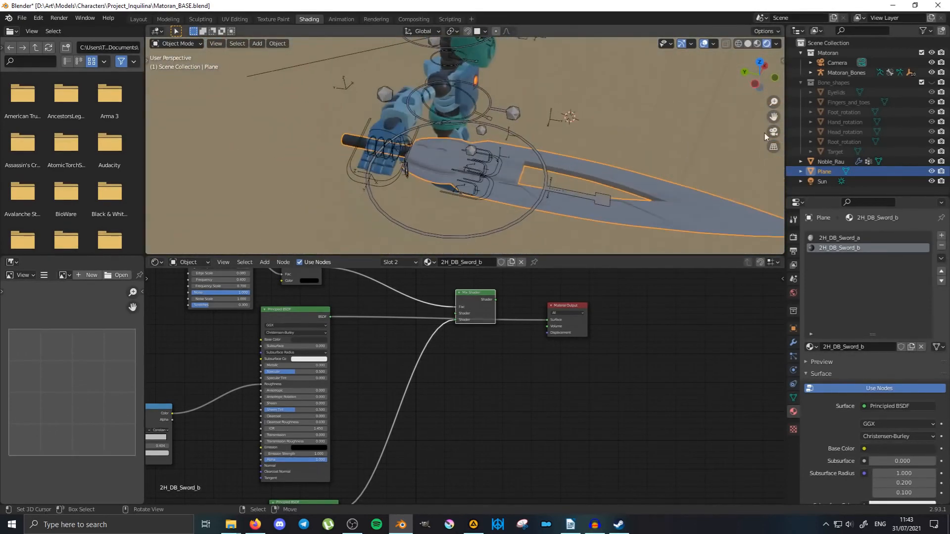
pyautogui.click(933, 73)
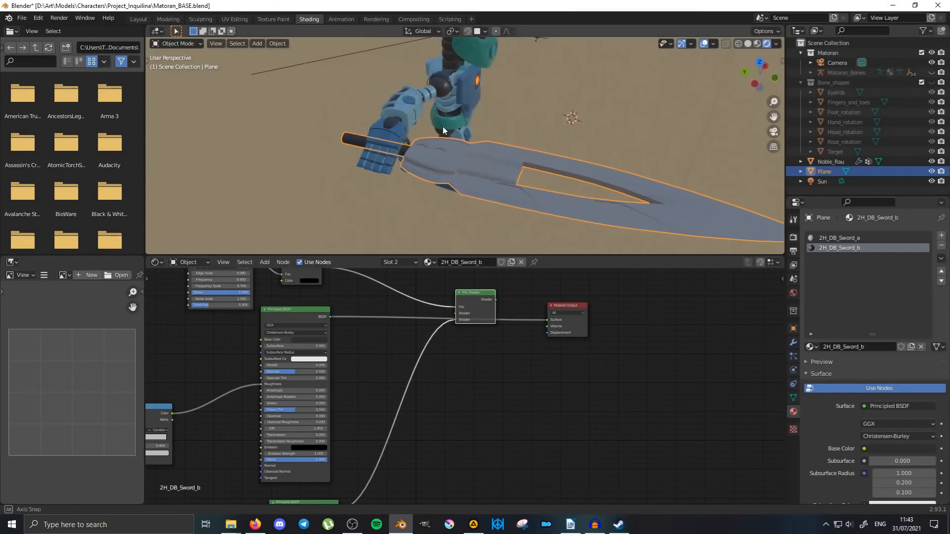
pyautogui.moveTo(443, 126); pyautogui.dragTo(418, 134, button='middle')
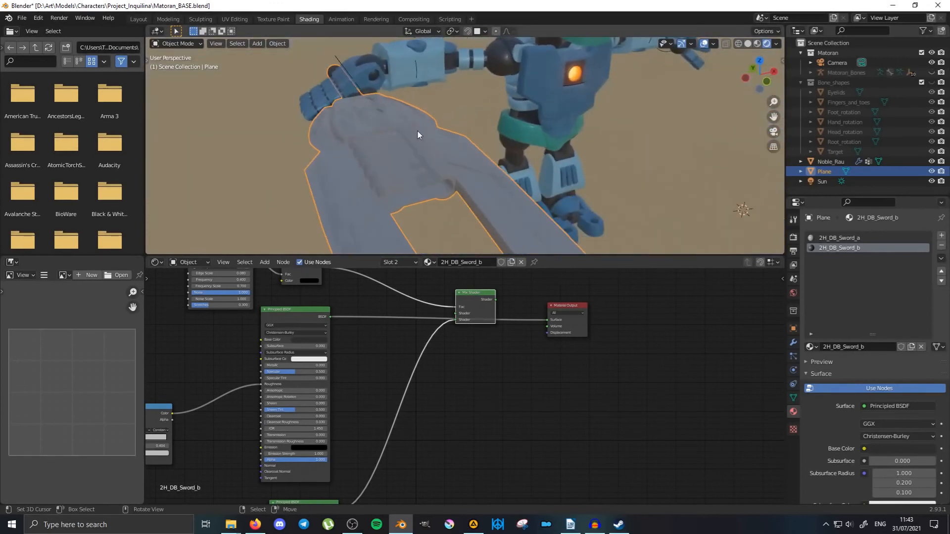
pyautogui.press('KP_1')
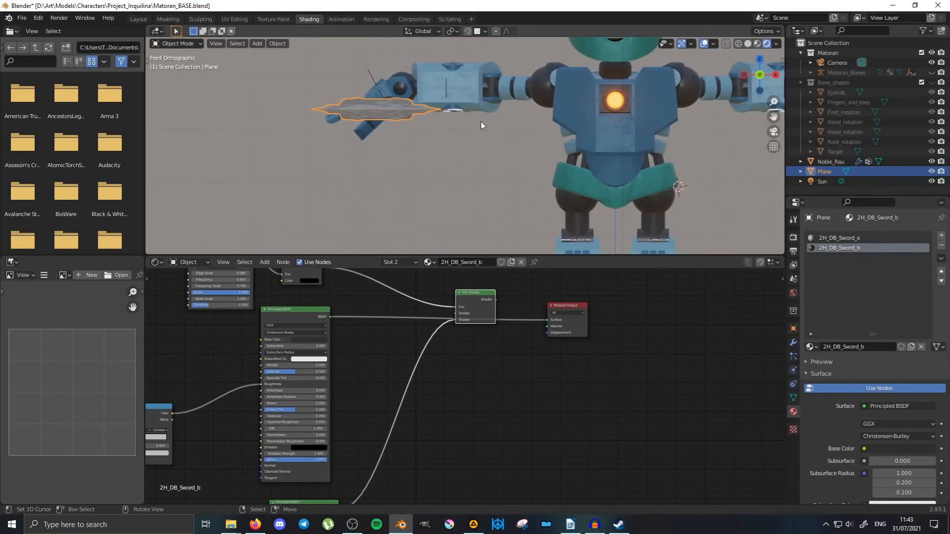
pyautogui.press('r')
pyautogui.click(486, 47)
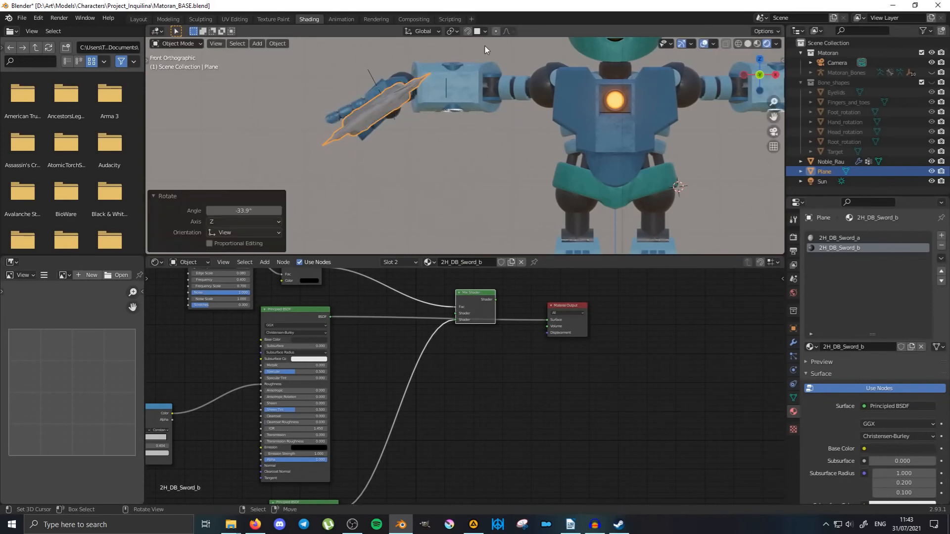
pyautogui.press('g')
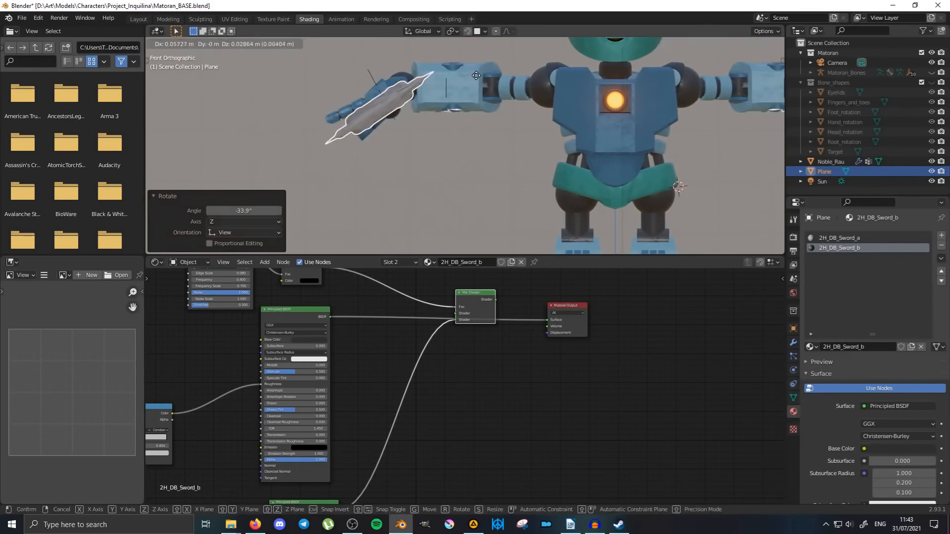
pyautogui.click(470, 81)
# Parent the sword to the Hand_Hook R empty at the right hand.
pyautogui.moveTo(470, 81); pyautogui.dragTo(602, 129, button='middle')
pyautogui.moveTo(608, 127); pyautogui.dragTo(496, 151, button='middle')
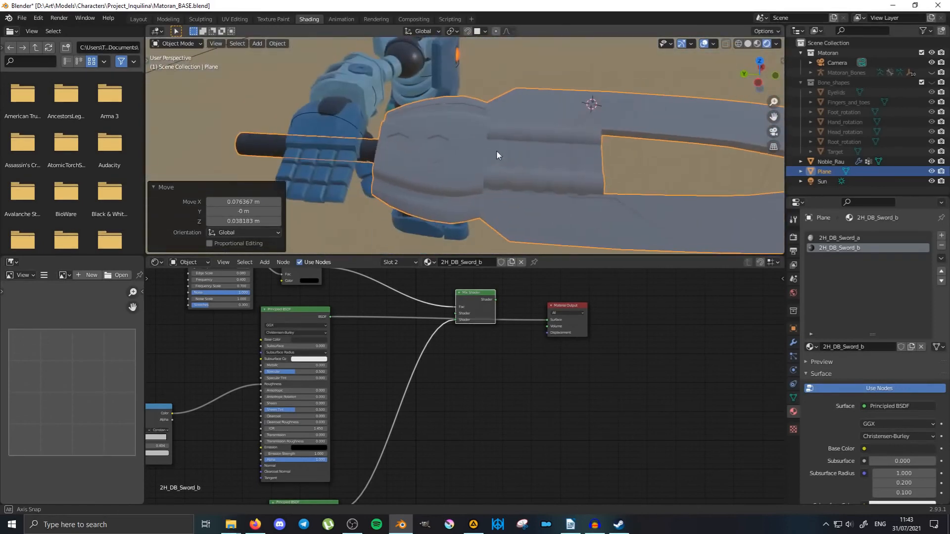
pyautogui.moveTo(401, 124); pyautogui.dragTo(360, 90, button='middle')
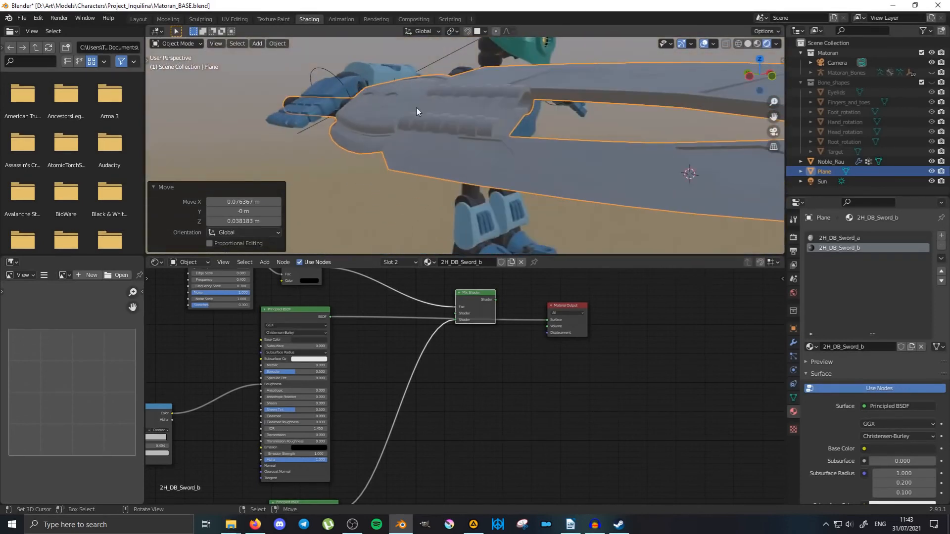
pyautogui.keyDown('shift'); pyautogui.click(316, 68); pyautogui.keyUp('shift')
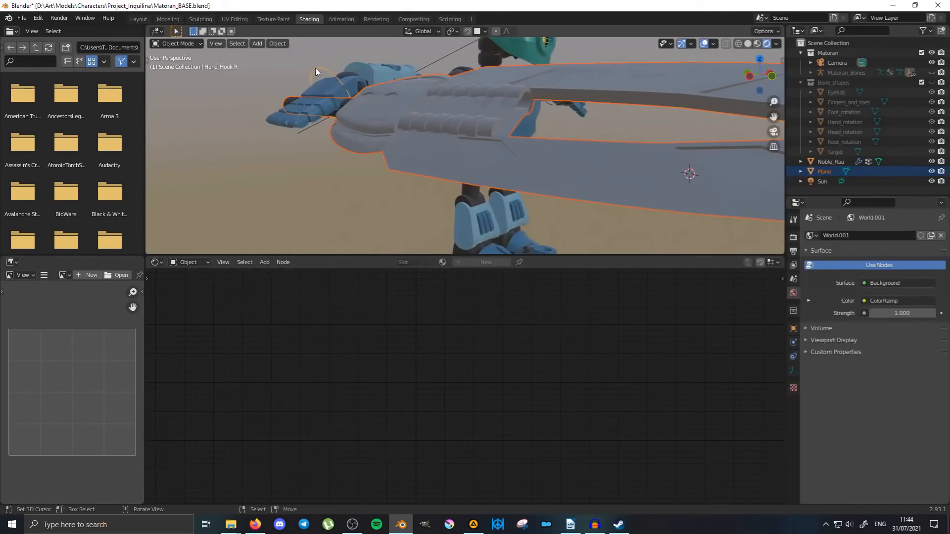
pyautogui.hotkey('ctrl', 'p')
pyautogui.click(316, 68)
# Move the sword about 0.22 m along Y so its handle sits in the palm, and show Matoran_Bones again.
pyautogui.moveTo(316, 68); pyautogui.dragTo(425, 141, button='middle')
pyautogui.click(428, 145)
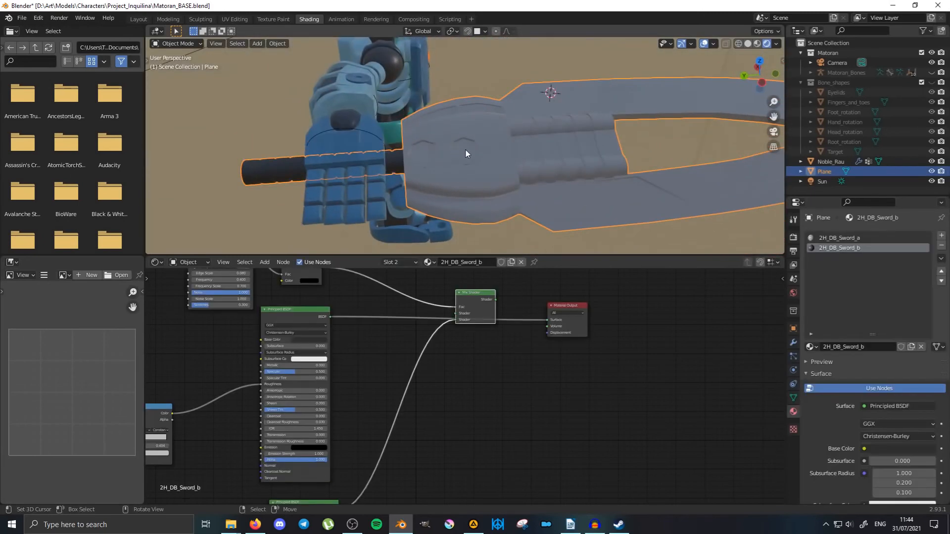
pyautogui.press('g')
pyautogui.press('y')
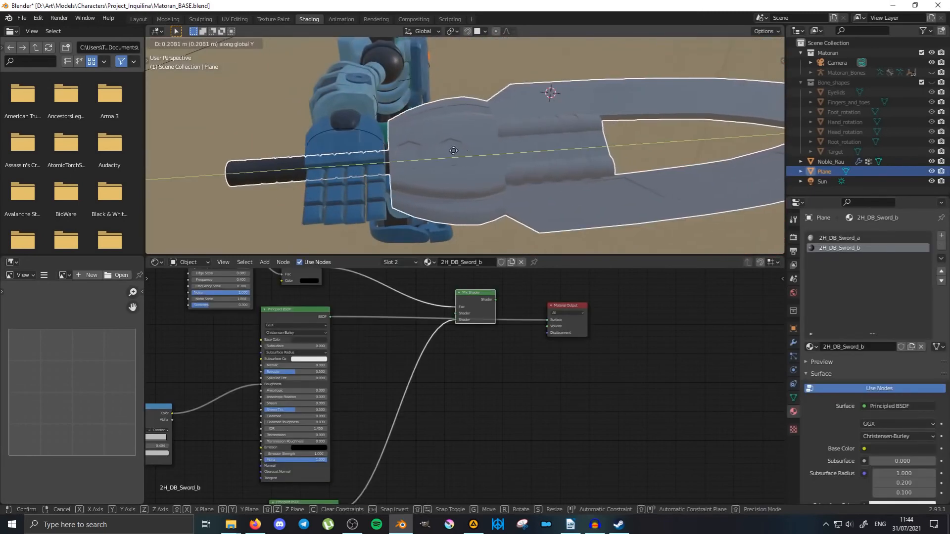
pyautogui.click(452, 150)
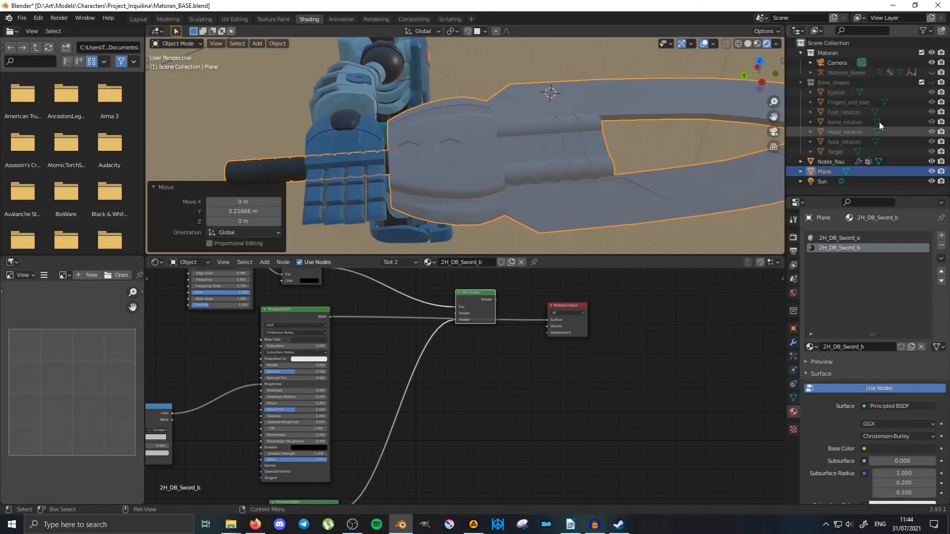
pyautogui.click(931, 72)
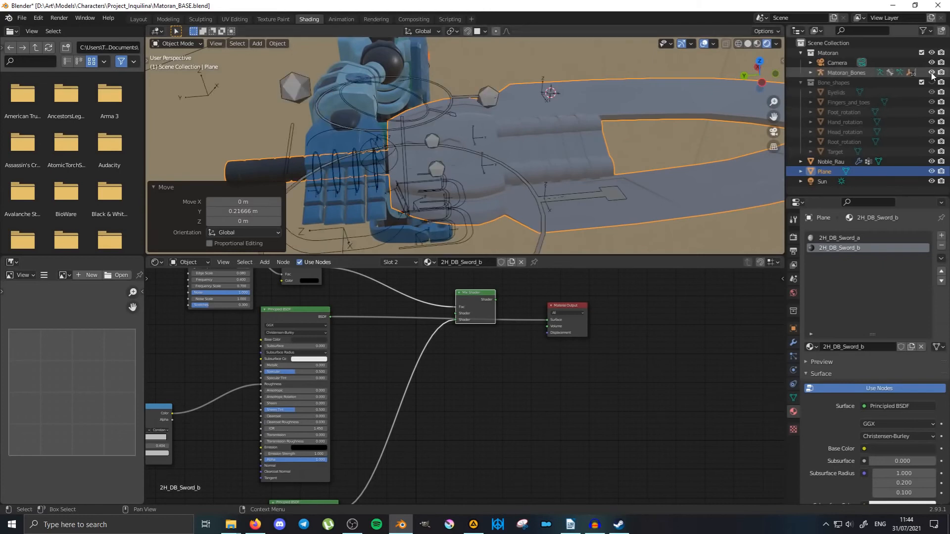
# In Pose Mode, curl the right hand's fingers around the handle by about -91.6° on local Z, then fine-tune their rotation.
pyautogui.moveTo(553, 158); pyautogui.dragTo(609, 165, button='middle')
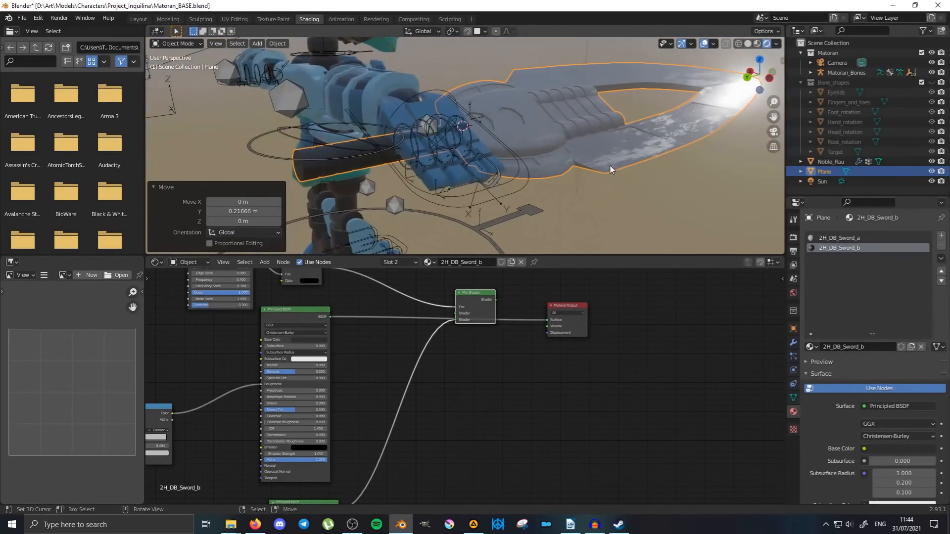
pyautogui.click(511, 196)
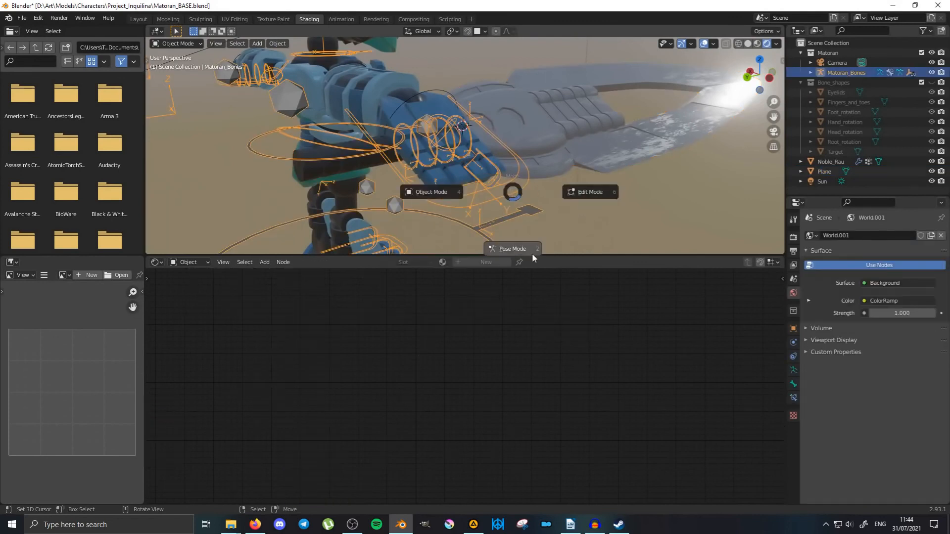
pyautogui.click(512, 249)
pyautogui.scroll(6, 573, 168)
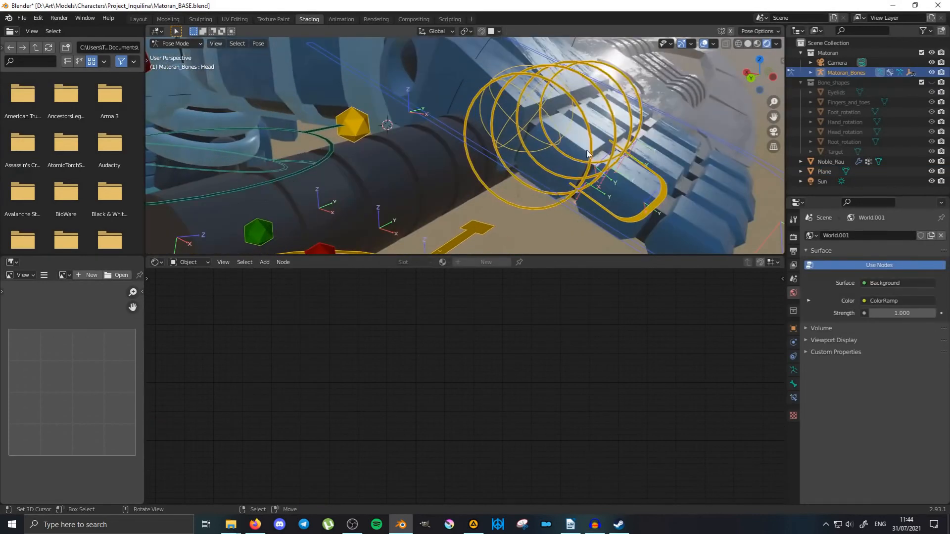
pyautogui.click(592, 149)
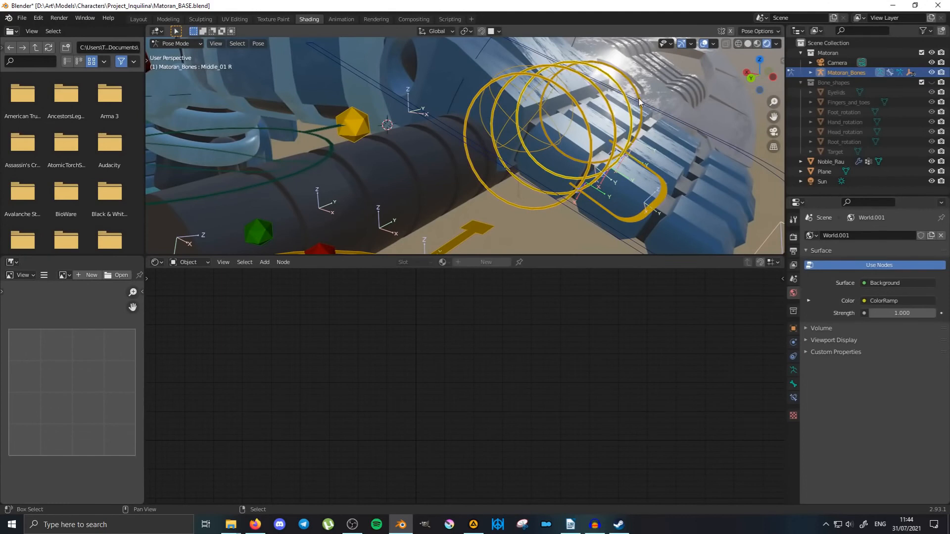
pyautogui.moveTo(703, 137); pyautogui.dragTo(510, 153, button='middle')
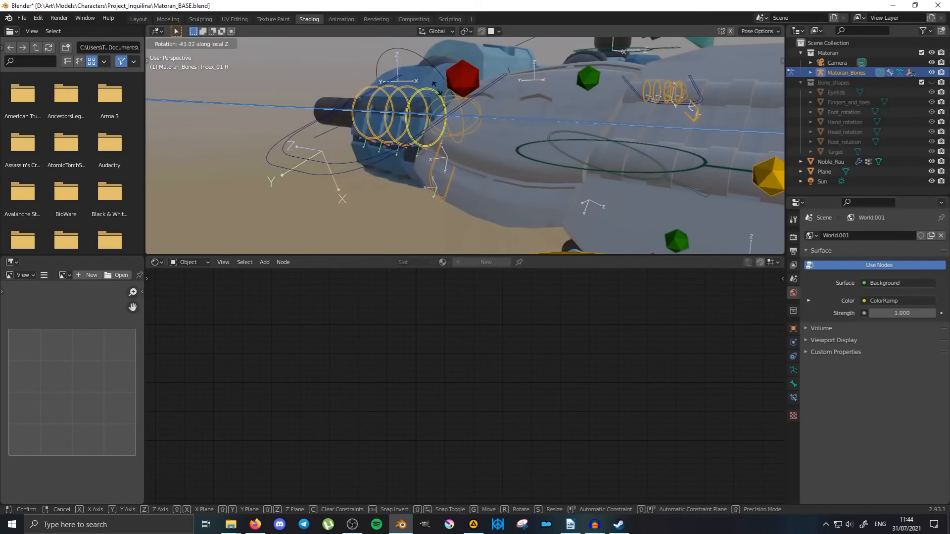
pyautogui.click(403, 98)
pyautogui.moveTo(445, 109); pyautogui.dragTo(478, 172, button='middle')
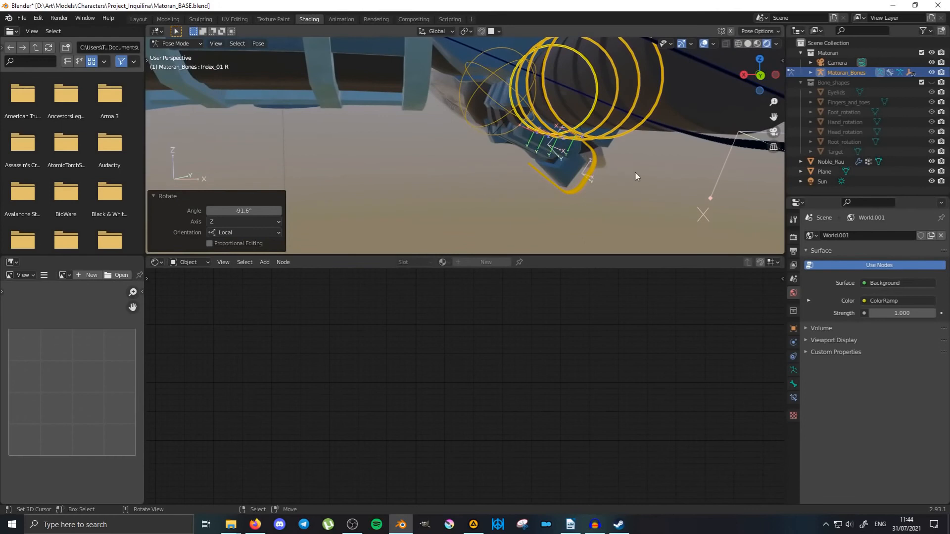
pyautogui.press('r')
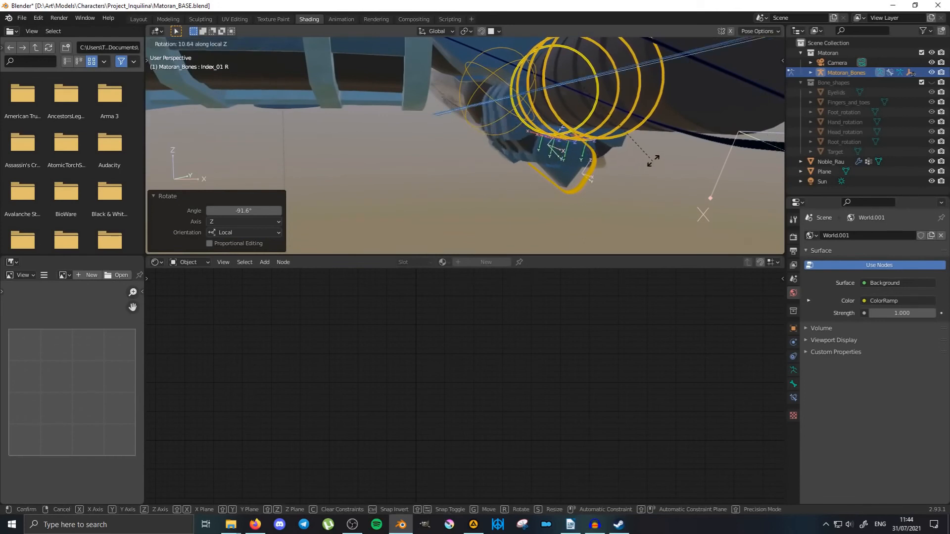
pyautogui.click(656, 156)
# Rotate the right thumb's base bone about -54.6° and inward, and bend its tip bone about -102° on local Z around the handle.
pyautogui.moveTo(656, 155); pyautogui.dragTo(418, 168, button='middle')
pyautogui.click(453, 74)
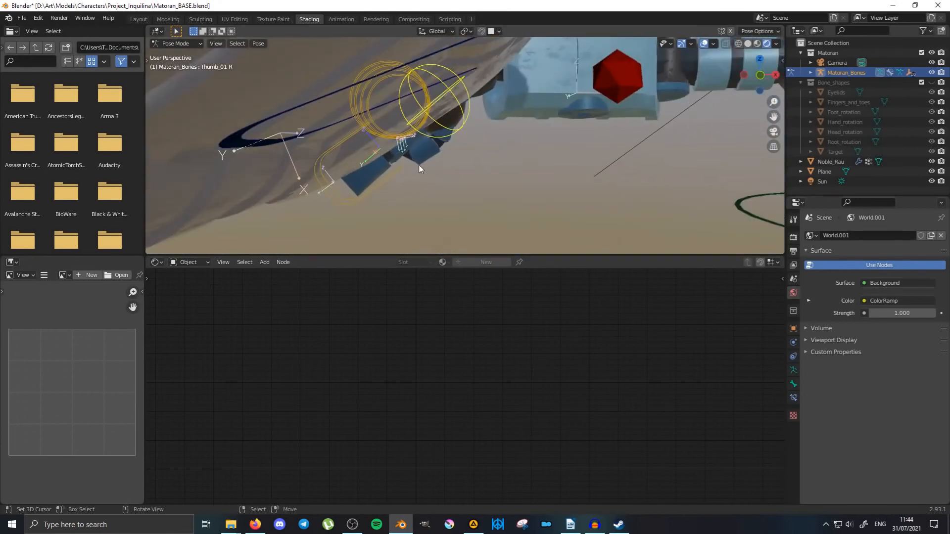
pyautogui.press('r')
pyautogui.click(485, 201)
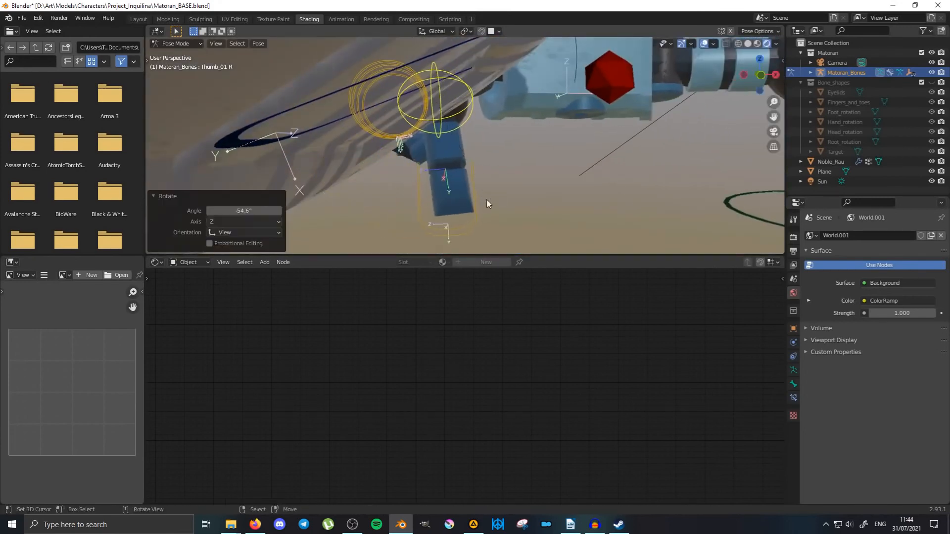
pyautogui.moveTo(485, 201); pyautogui.dragTo(446, 208, button='middle')
pyautogui.press('r')
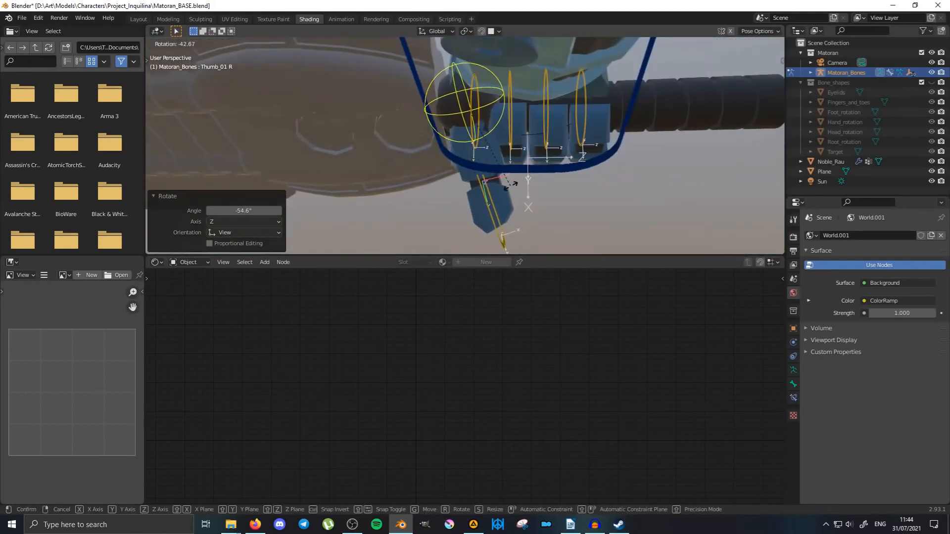
pyautogui.click(444, 242)
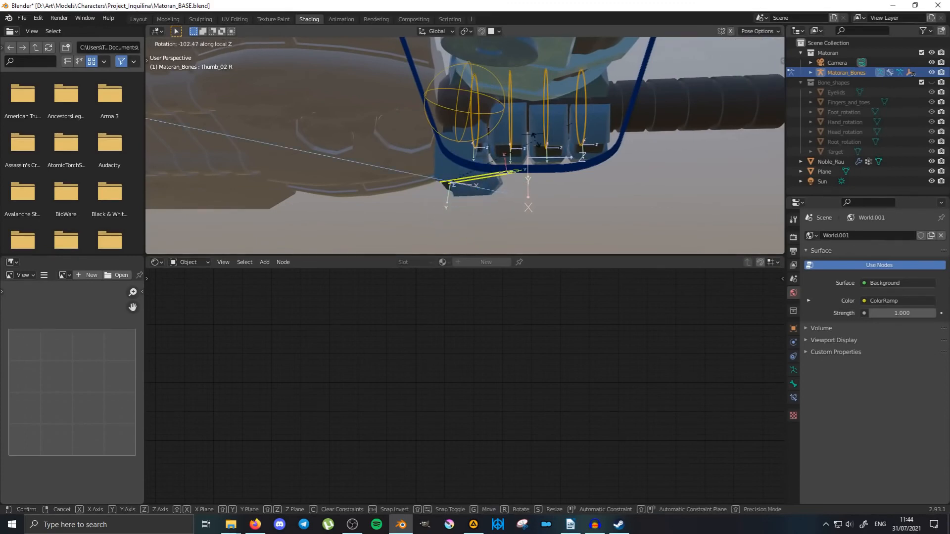
pyautogui.click(531, 142)
# Enlarge the 3D viewport over the node editor and switch to the Layout workspace.
pyautogui.moveTo(524, 146); pyautogui.dragTo(531, 210, button='middle')
pyautogui.scroll(-6, 527, 153)
pyautogui.moveTo(608, 255); pyautogui.dragTo(612, 350)
pyautogui.click(139, 19)
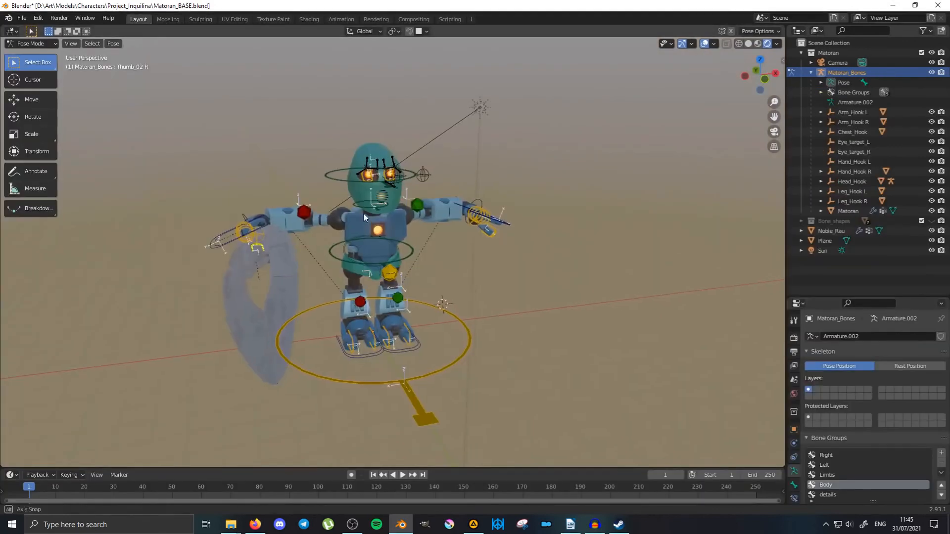
# From top view, move the left foot control about 0.75 m in X and -0.39 m in Y, and turn it outward about 28°.
pyautogui.moveTo(363, 216); pyautogui.dragTo(391, 237, button='middle')
pyautogui.scroll(6, 493, 228)
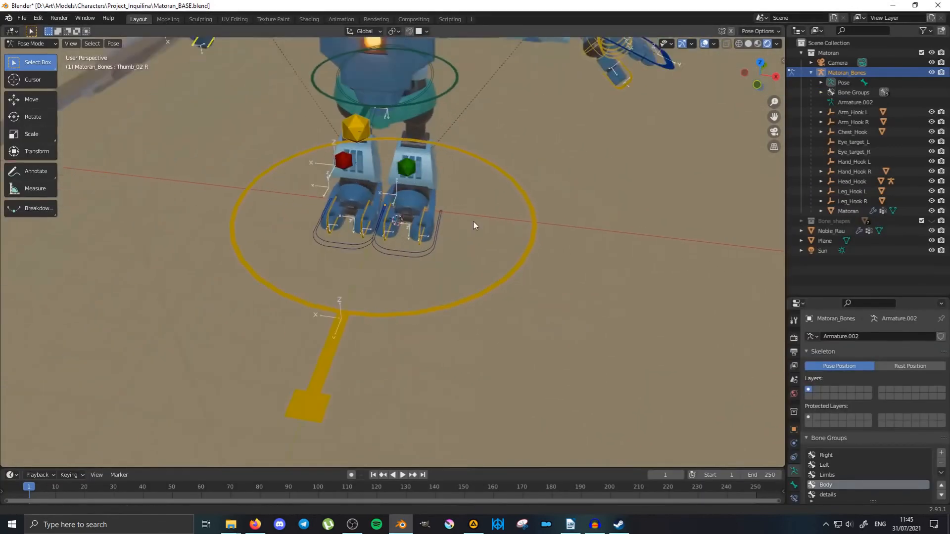
pyautogui.moveTo(474, 225); pyautogui.dragTo(409, 145, button='middle')
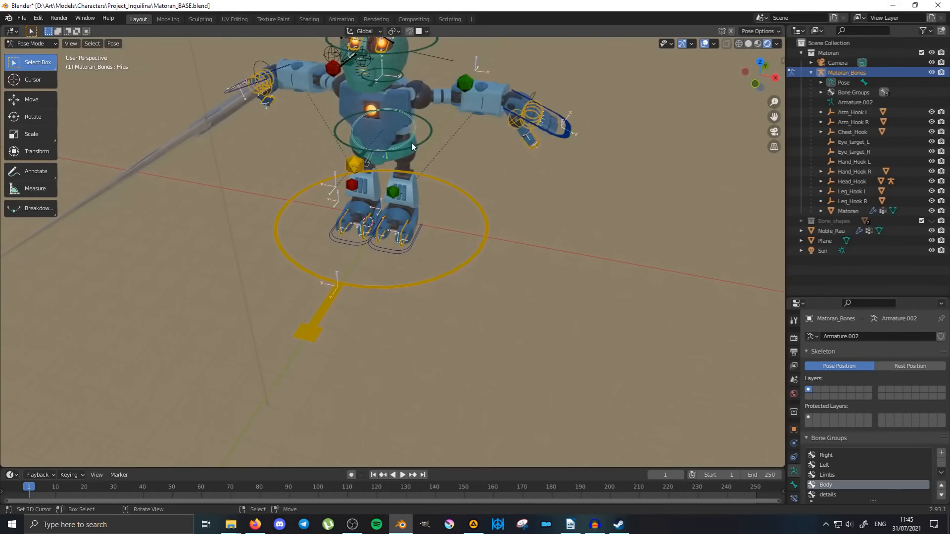
pyautogui.scroll(4, 411, 144)
pyautogui.scroll(-6, 409, 144)
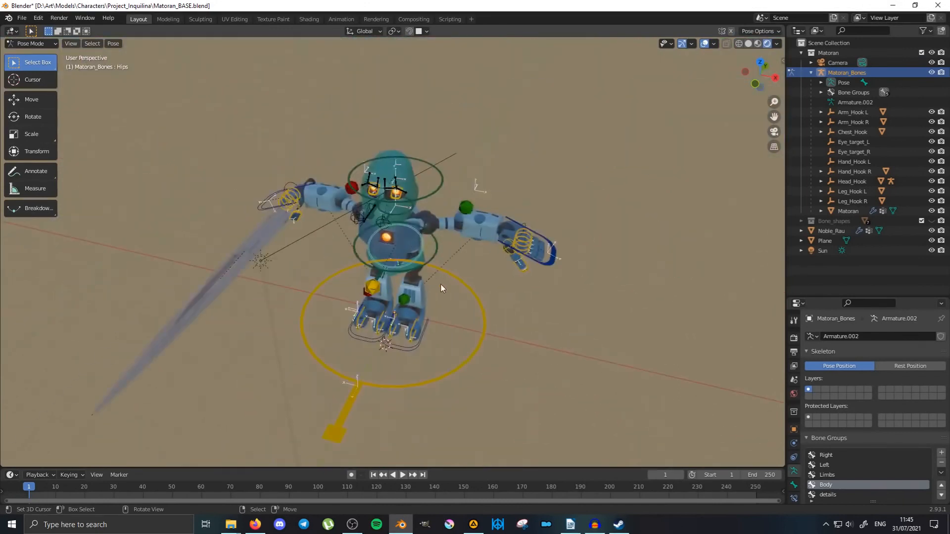
pyautogui.scroll(4, 441, 282)
pyautogui.moveTo(452, 269); pyautogui.dragTo(446, 229, button='middle')
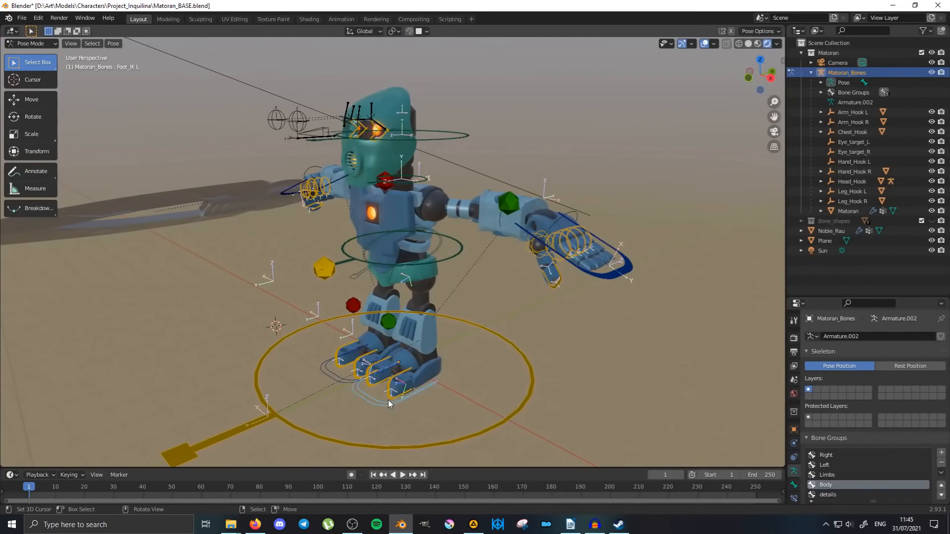
pyautogui.press('KP_7')
pyautogui.keyDown('shift'); pyautogui.moveTo(388, 400); pyautogui.dragTo(399, 304, button='middle'); pyautogui.keyUp('shift')
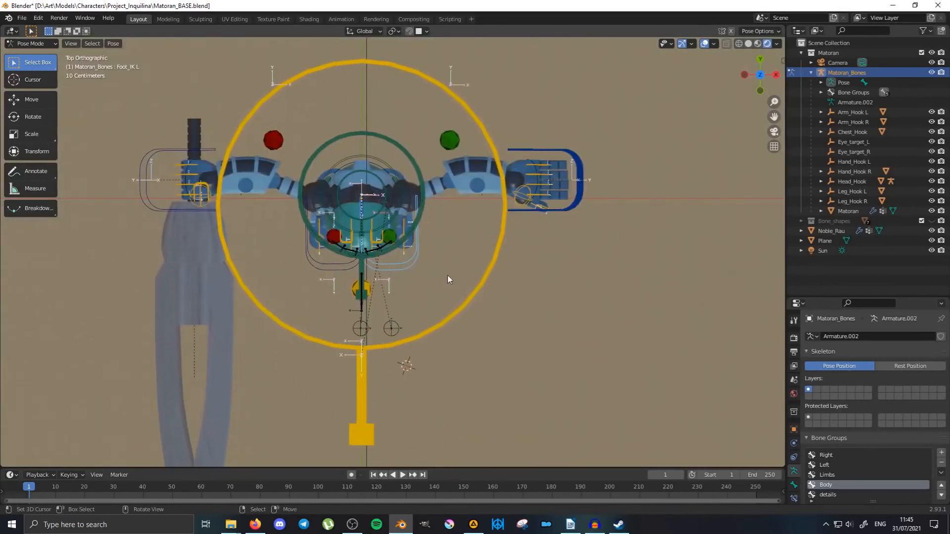
pyautogui.click(456, 294)
pyautogui.press('r')
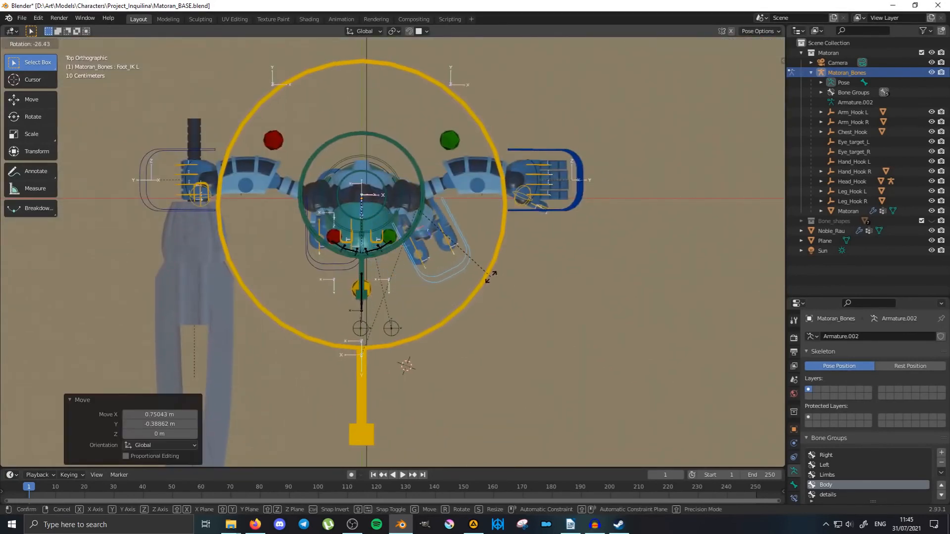
pyautogui.click(492, 275)
# Move the right foot control outward in top view and rotate it about 22.3° to point away from the body.
pyautogui.rightClick(334, 267)
pyautogui.press('g')
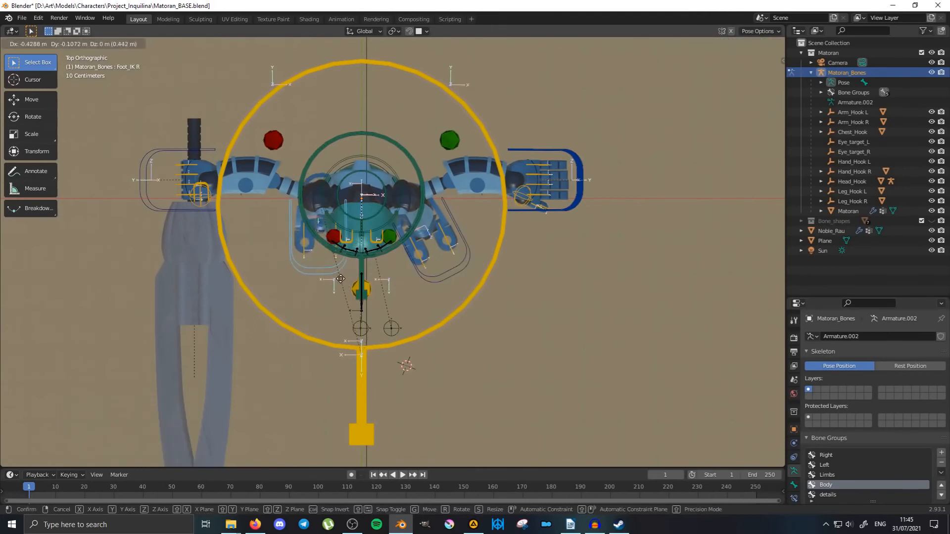
pyautogui.click(344, 279)
pyautogui.click(327, 293)
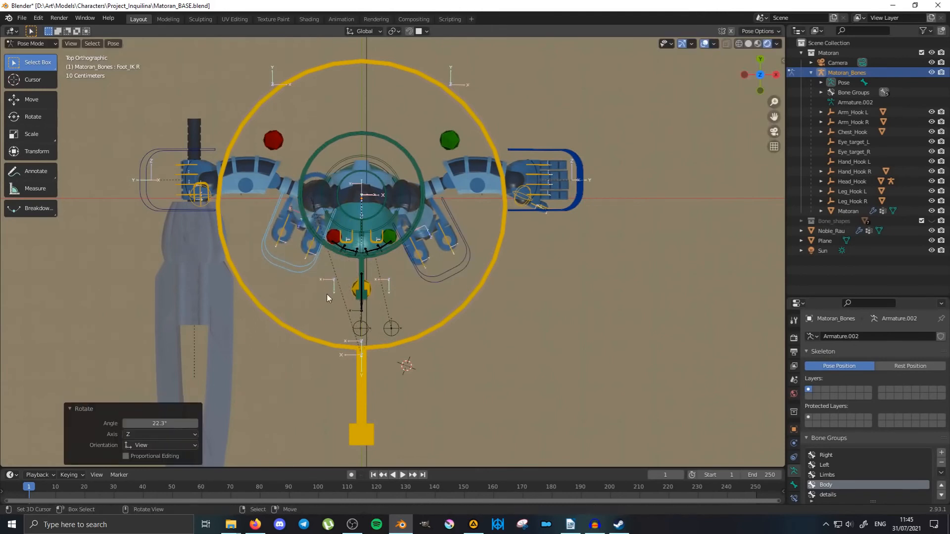
# Lower the body control bone about 0.41 m along the global Z axis.
pyautogui.moveTo(327, 293); pyautogui.dragTo(443, 326, button='middle')
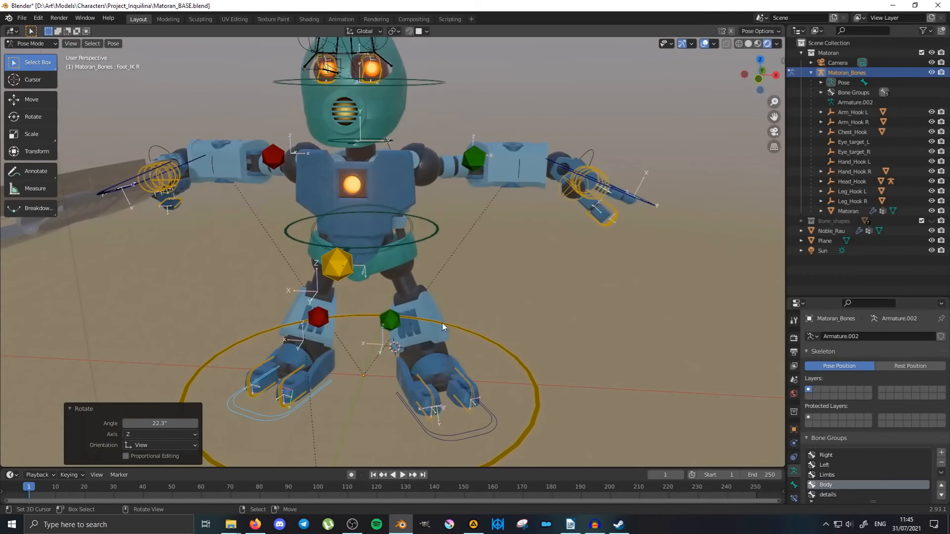
pyautogui.click(338, 267)
pyautogui.moveTo(339, 267); pyautogui.dragTo(385, 260, button='middle')
pyautogui.press('g')
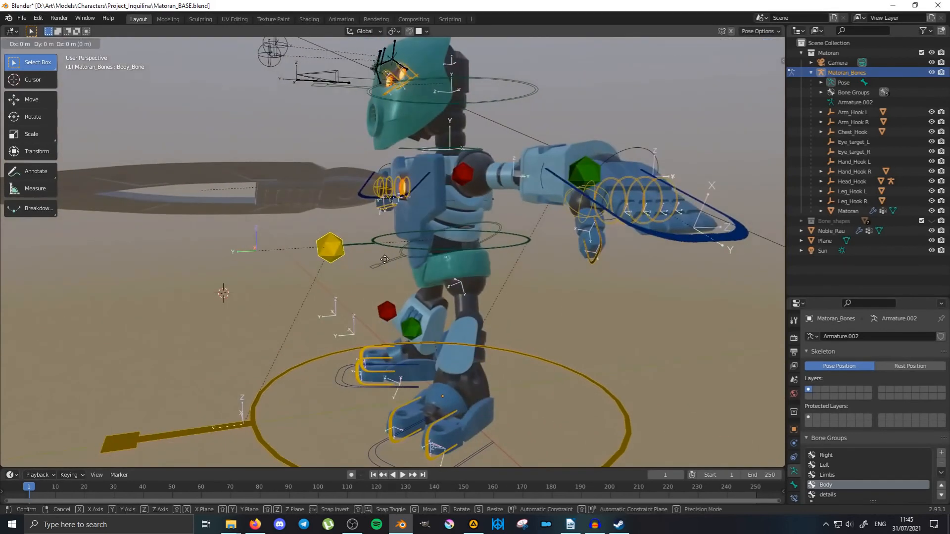
pyautogui.press('z')
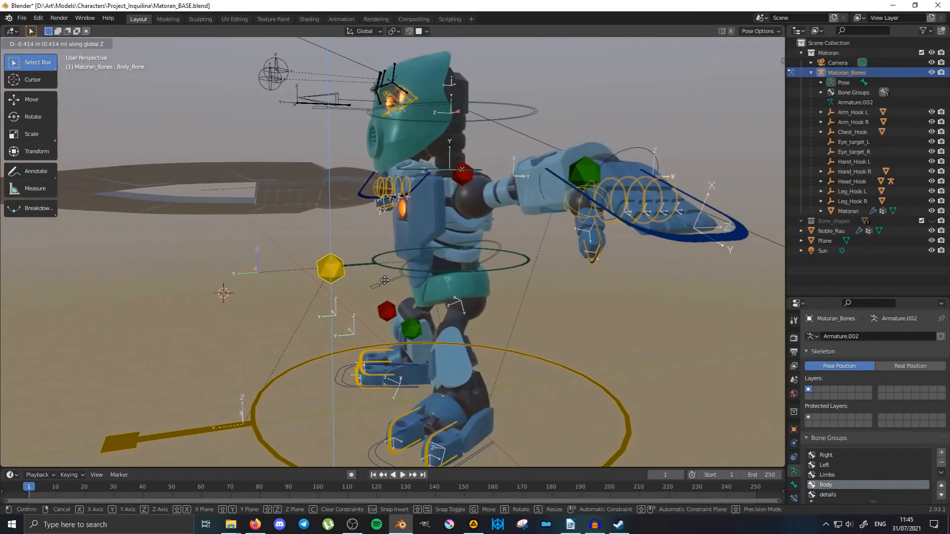
pyautogui.click(385, 280)
# From the side, tilt the hips forward and rotate the torso control about -8° so the body leans forward.
pyautogui.moveTo(454, 289); pyautogui.dragTo(504, 326, button='middle')
pyautogui.click(420, 284)
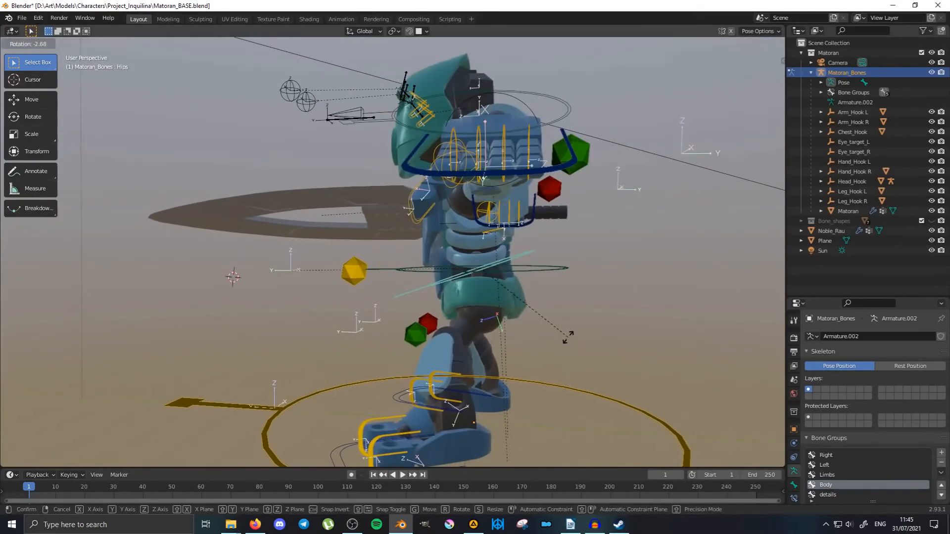
pyautogui.click(568, 336)
pyautogui.click(557, 271)
pyautogui.press('r')
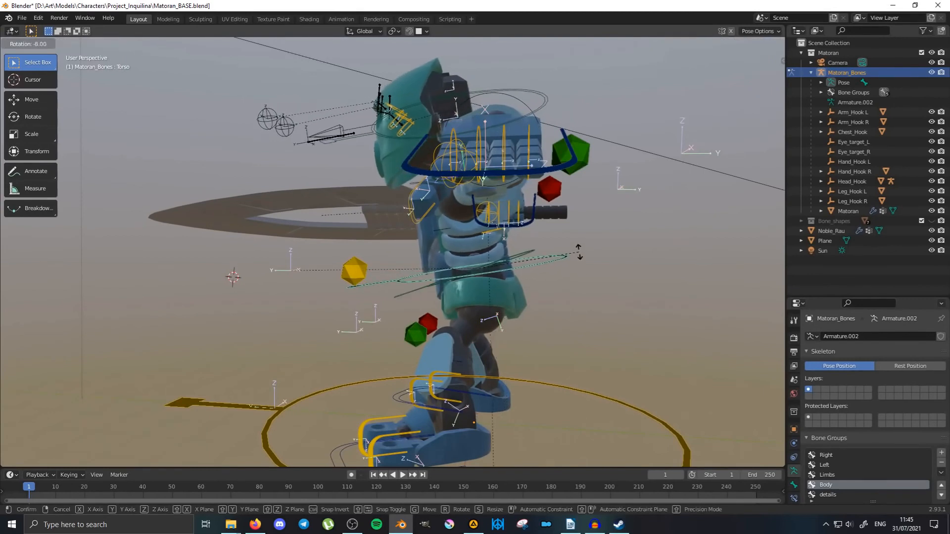
pyautogui.click(577, 250)
# Move the left knee pole outward, and the right knee pole about -0.54 m in X, 0.24 m in Y and 0.20 m in Z.
pyautogui.moveTo(394, 274); pyautogui.dragTo(487, 306, button='middle')
pyautogui.rightClick(406, 323)
pyautogui.moveTo(418, 328); pyautogui.dragTo(474, 325, button='middle')
pyautogui.press('g')
pyautogui.click(450, 326)
pyautogui.rightClick(306, 337)
pyautogui.moveTo(338, 352); pyautogui.dragTo(421, 469, button='middle')
pyautogui.press('g')
pyautogui.click(306, 362)
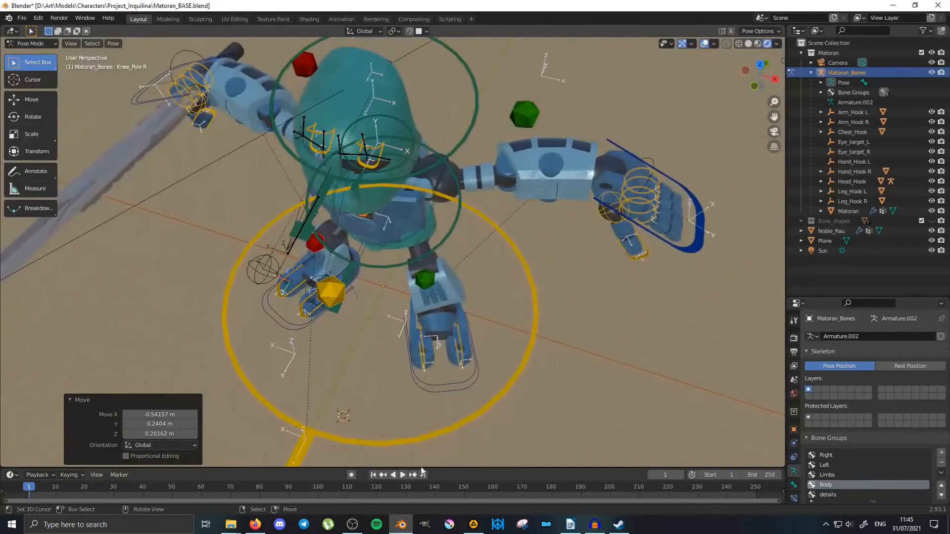
# Rotate the left foot control about 8.8° and the right foot control about -7.84° around global Z.
pyautogui.click(457, 397)
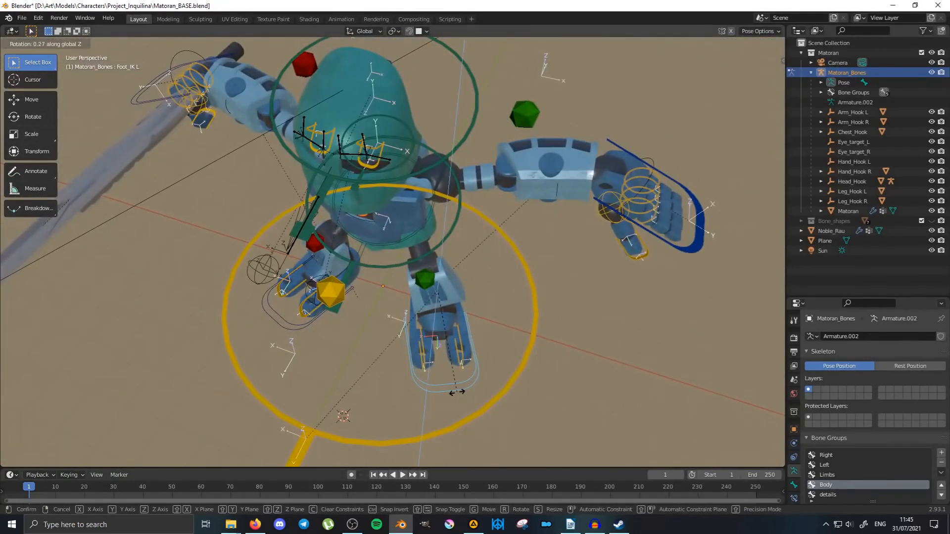
pyautogui.click(471, 388)
pyautogui.moveTo(471, 388); pyautogui.dragTo(275, 412, button='middle')
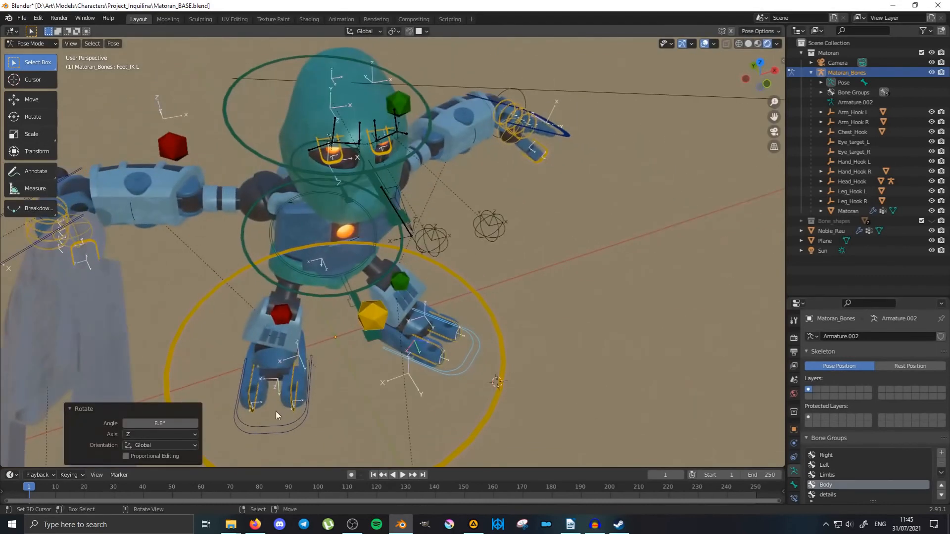
pyautogui.click(279, 428)
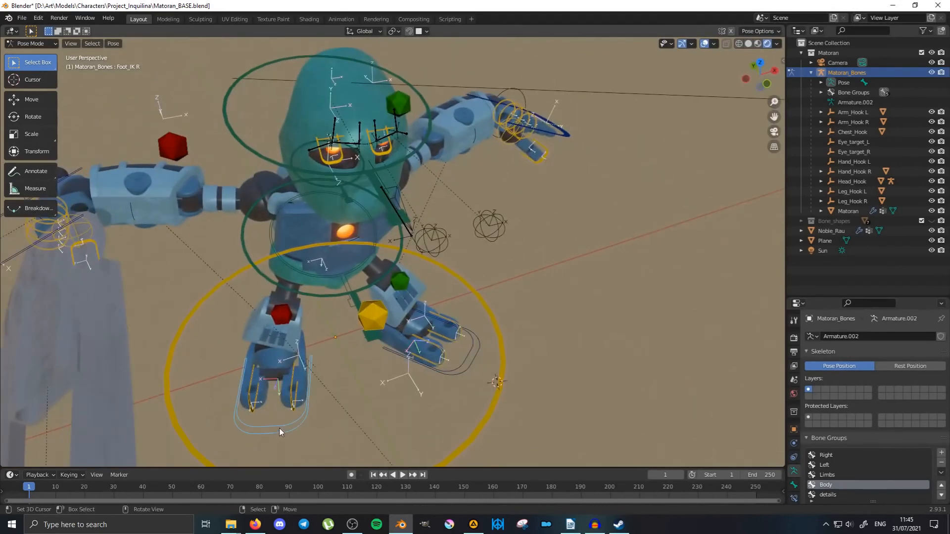
pyautogui.click(345, 440)
# From top view, move the right hand control about 2.48 m in X and -2.86 m in Y, bringing the sword in front.
pyautogui.moveTo(398, 401); pyautogui.dragTo(338, 312, button='middle')
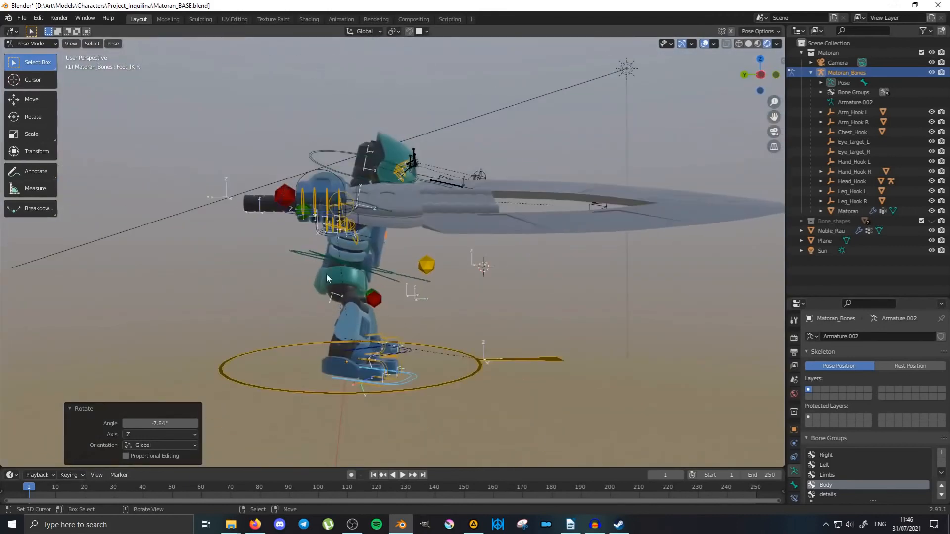
pyautogui.moveTo(326, 279); pyautogui.dragTo(295, 287, button='middle')
pyautogui.click(239, 283)
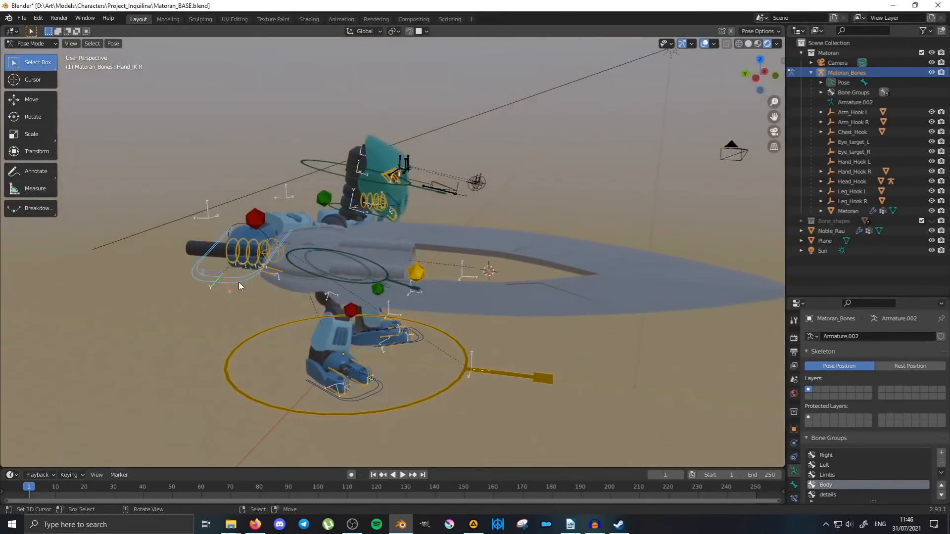
pyautogui.press('KP_7')
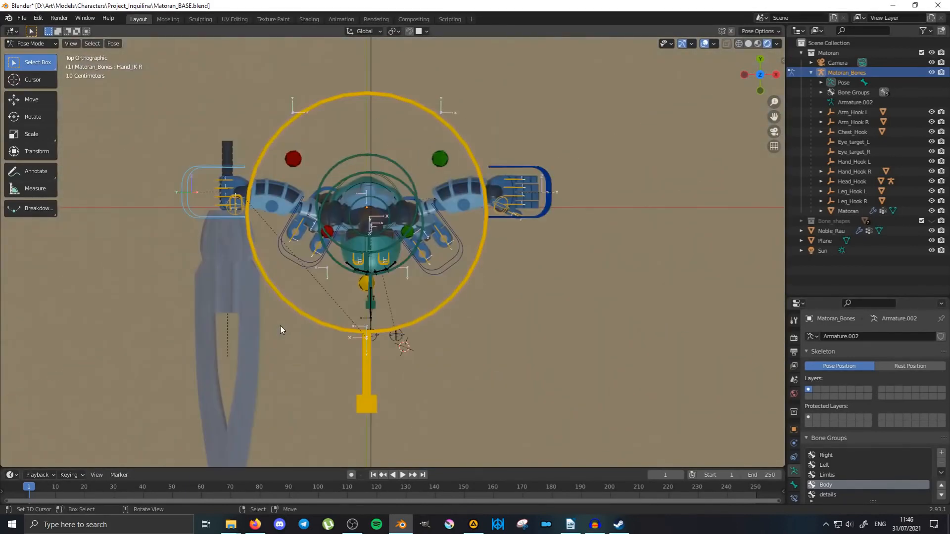
pyautogui.press('g')
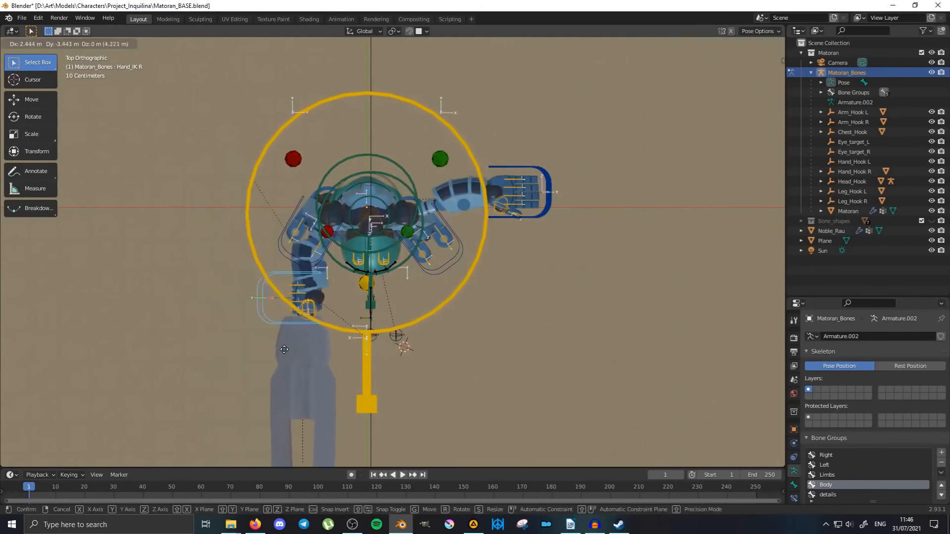
pyautogui.click(301, 338)
# Rotate the right hand control about -93.6° from the side, -56.3° from above and 21.1° from the side to raise the sword upright.
pyautogui.moveTo(315, 374); pyautogui.dragTo(470, 328, button='middle')
pyautogui.press('r')
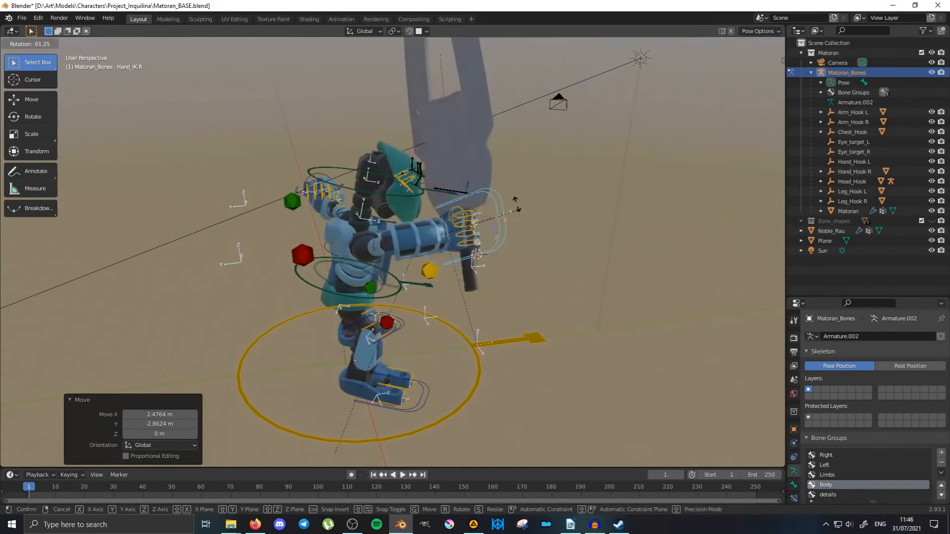
pyautogui.click(516, 210)
pyautogui.moveTo(555, 254); pyautogui.dragTo(519, 412, button='middle')
pyautogui.press('r')
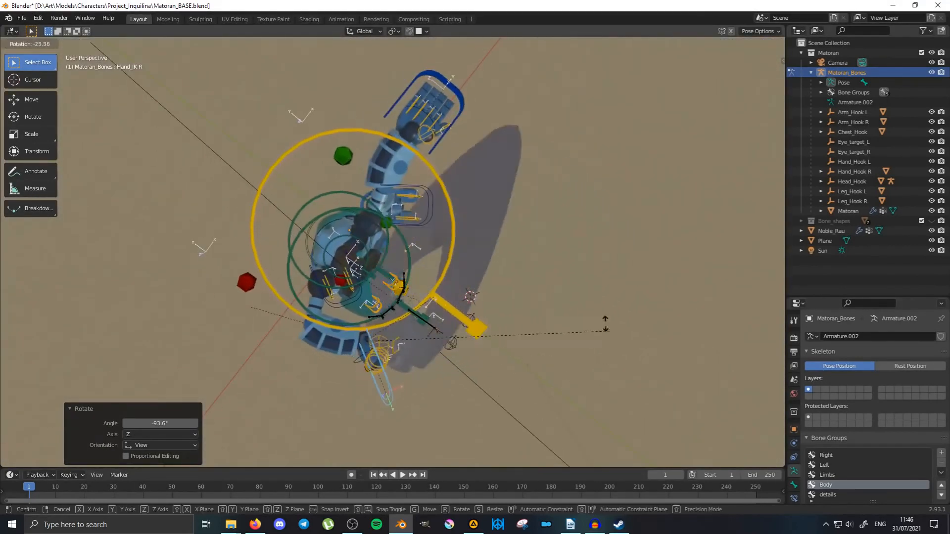
pyautogui.click(531, 232)
pyautogui.moveTo(487, 358); pyautogui.dragTo(452, 270, button='middle')
pyautogui.press('r')
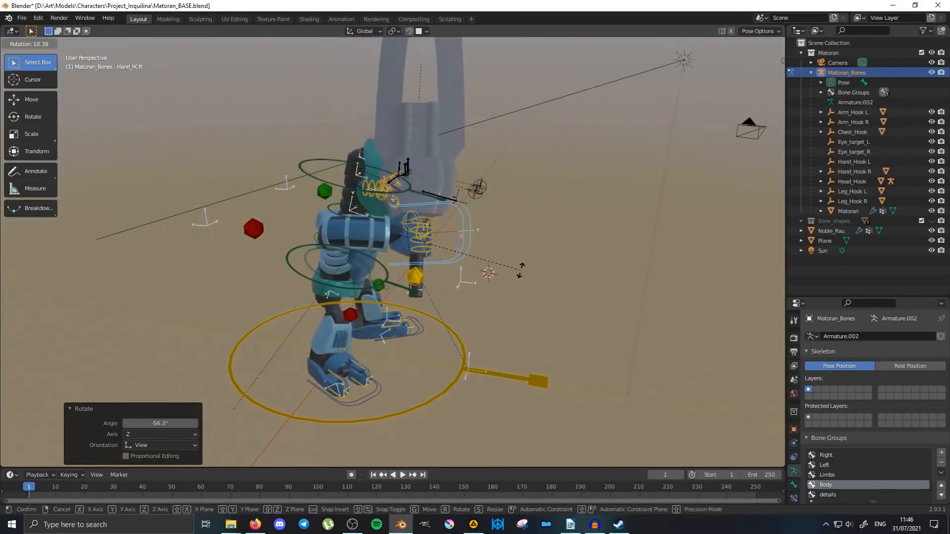
pyautogui.click(525, 278)
# Rotate the right hand control about -34.1° from the front and about -54.3° from top view.
pyautogui.moveTo(525, 278); pyautogui.dragTo(459, 266, button='middle')
pyautogui.press('r')
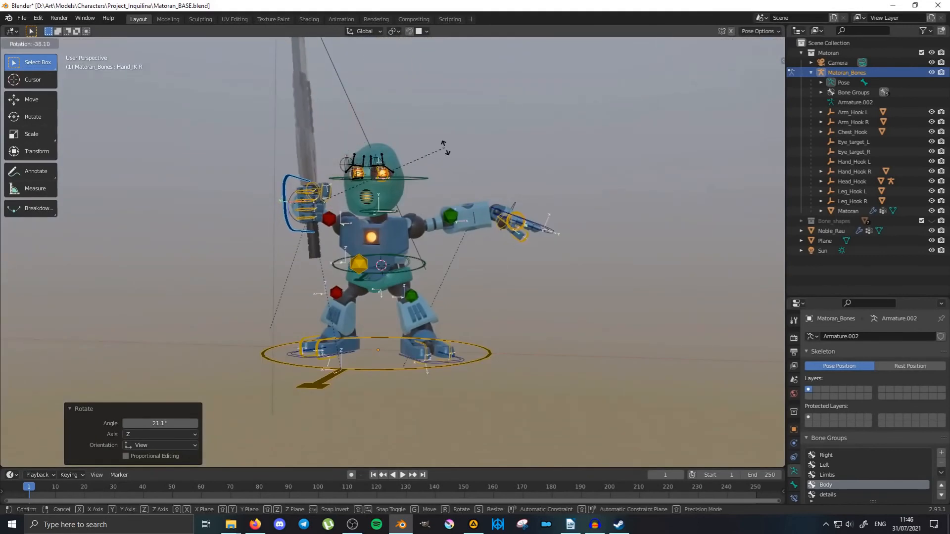
pyautogui.moveTo(401, 198); pyautogui.dragTo(377, 241, button='middle')
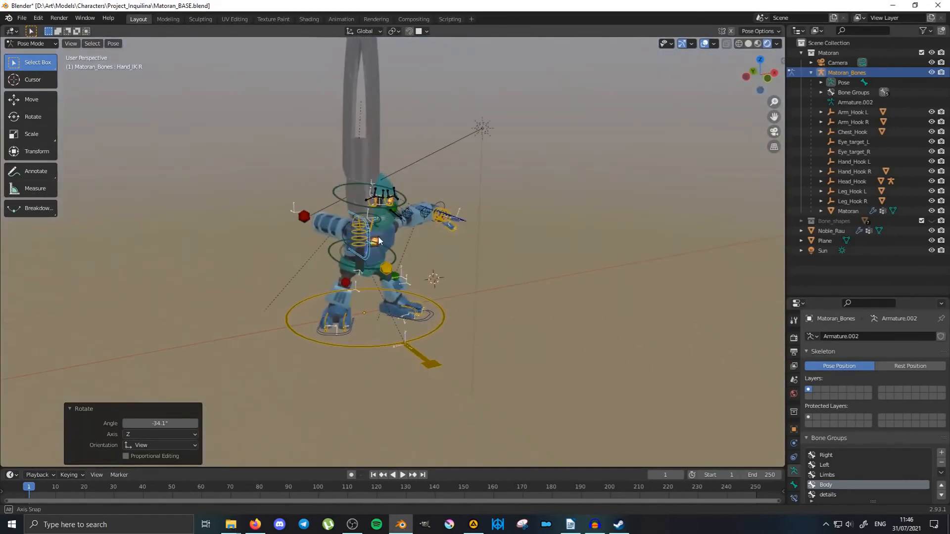
pyautogui.press('KP_7')
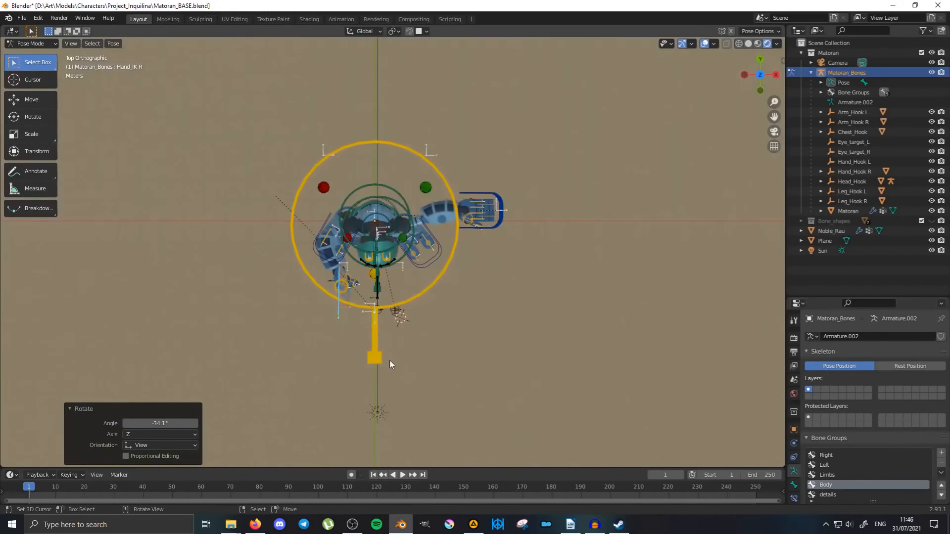
pyautogui.moveTo(384, 310); pyautogui.dragTo(377, 223, button='middle')
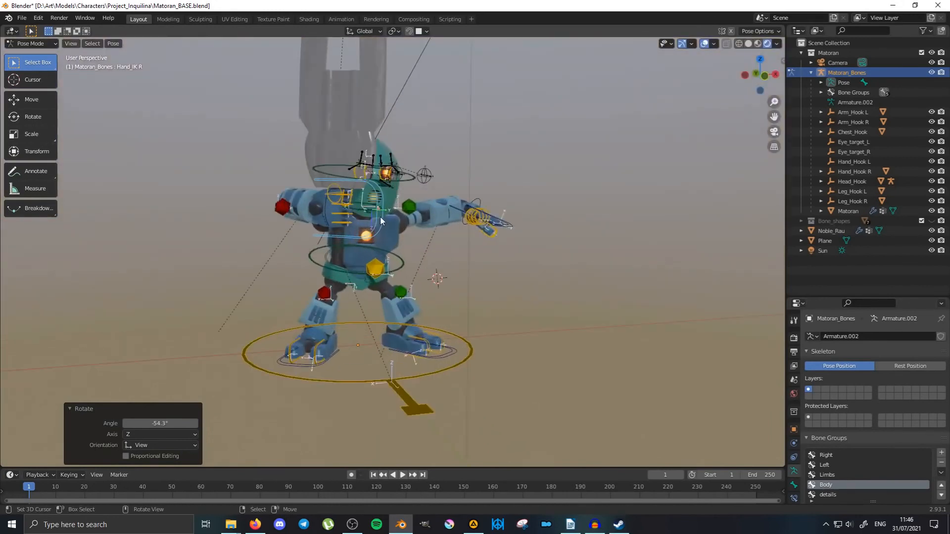
# From front view, move the right hand control about -0.29 m in X and -0.43 m in Z.
pyautogui.press('KP_1')
pyautogui.press('g')
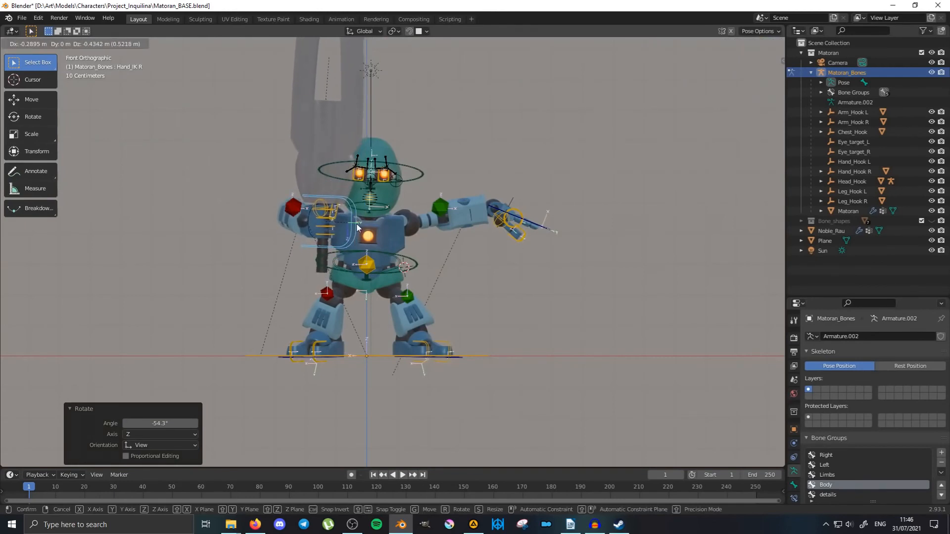
pyautogui.click(357, 228)
# Rotate the neck control about -7° from the side, and turn it from above toward the character's left.
pyautogui.moveTo(358, 228); pyautogui.dragTo(461, 211, button='middle')
pyautogui.click(433, 200)
pyautogui.scroll(3, 465, 217)
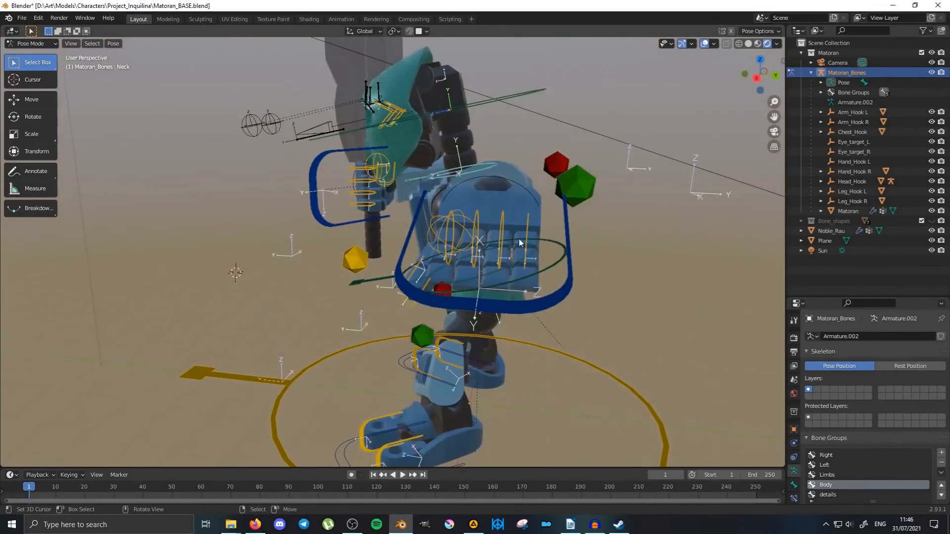
pyautogui.press('r')
pyautogui.click(611, 142)
pyautogui.moveTo(611, 142); pyautogui.dragTo(403, 327, button='middle')
pyautogui.press('r')
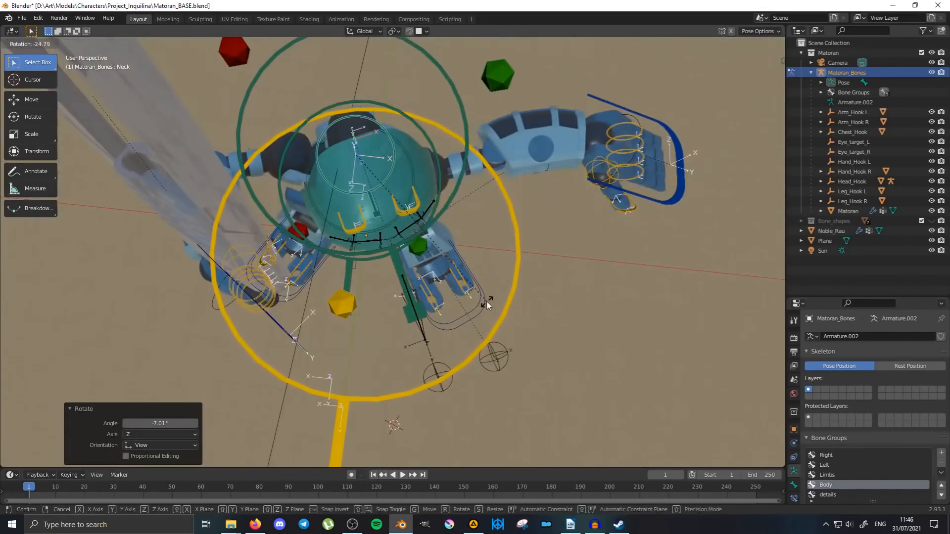
pyautogui.moveTo(496, 214); pyautogui.dragTo(445, 277, button='middle')
# From above, turn the head control further toward the character's left side.
pyautogui.click(452, 123)
pyautogui.press('r')
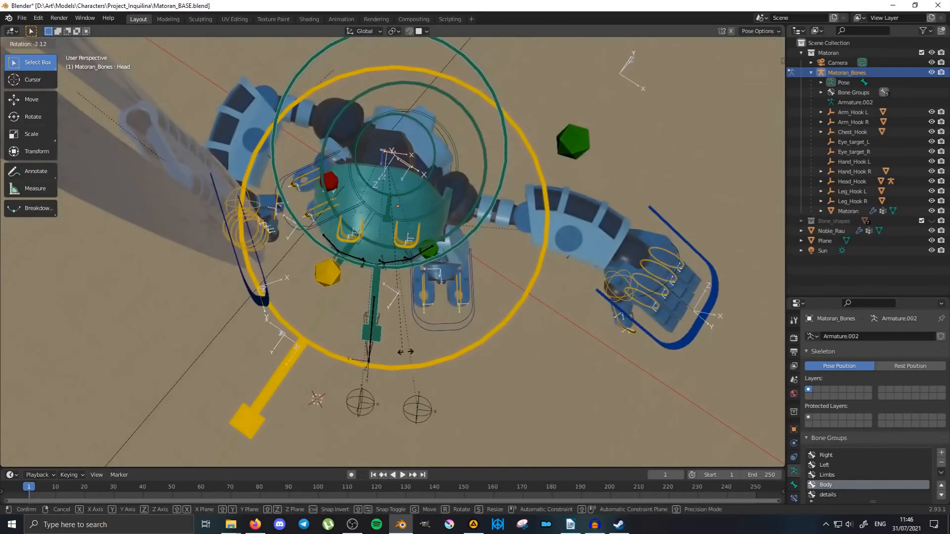
pyautogui.click(514, 306)
# From top view, move the right hand control about 0.60 m in X and 0.58 m in Y, closer to the body.
pyautogui.moveTo(514, 306); pyautogui.dragTo(350, 231, button='middle')
pyautogui.click(316, 232)
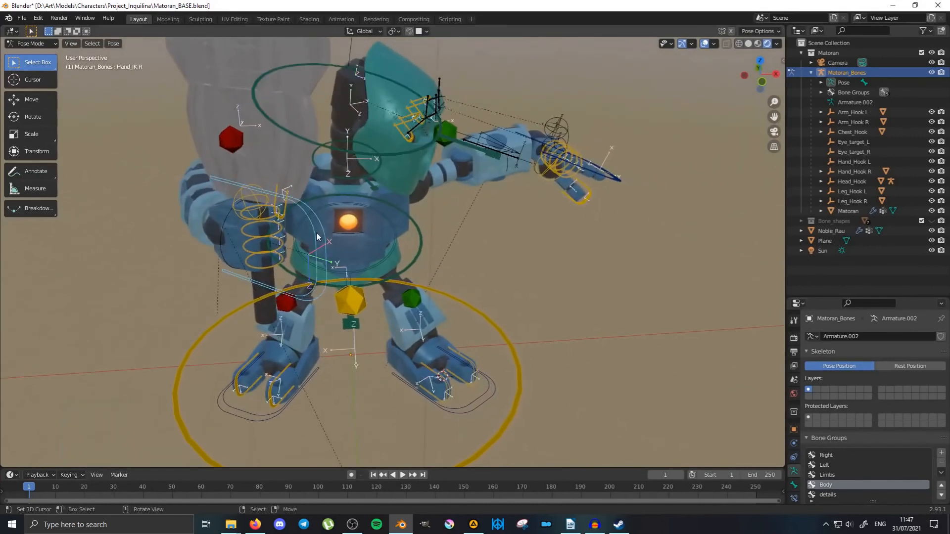
pyautogui.press('KP_7')
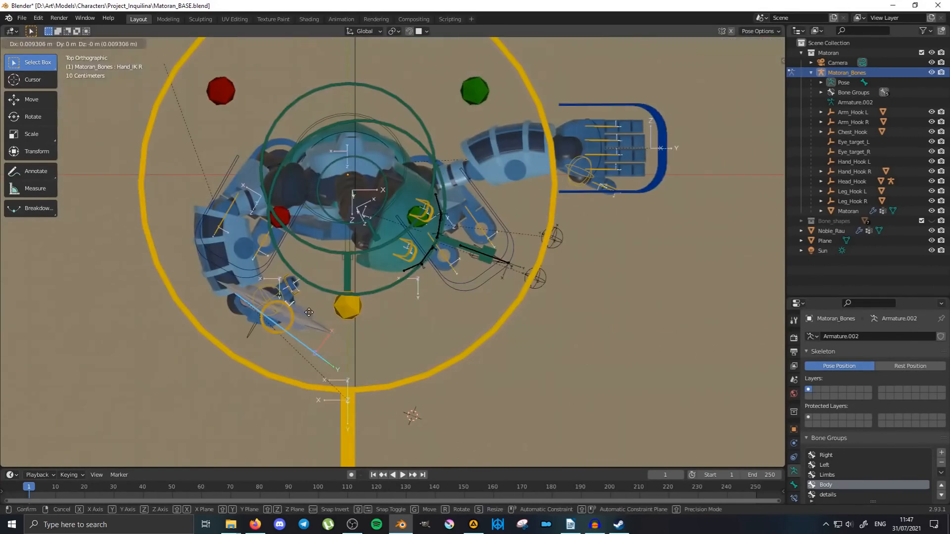
pyautogui.click(340, 282)
# Tilt the right hand control so the sword leans back over the head, and reposition the hand in front of the chest.
pyautogui.moveTo(340, 283); pyautogui.dragTo(464, 120, button='middle')
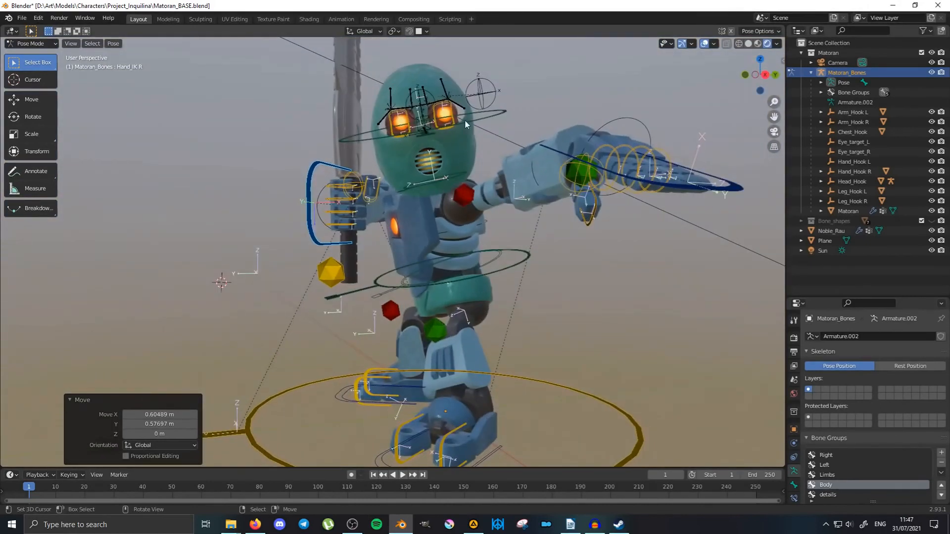
pyautogui.click(497, 165)
pyautogui.moveTo(497, 166); pyautogui.dragTo(422, 199, button='middle')
pyautogui.moveTo(436, 201); pyautogui.dragTo(673, 222, button='middle')
pyautogui.press('g')
pyautogui.click(536, 210)
# Move the right elbow pole control to adjust the bend of the sword arm.
pyautogui.click(115, 193)
pyautogui.press('g')
pyautogui.click(179, 222)
# From top view, move the left hand control about -5.10 m in X and -3.31 m in Y, and rotate it about 153°.
pyautogui.click(736, 238)
pyautogui.press('KP_7')
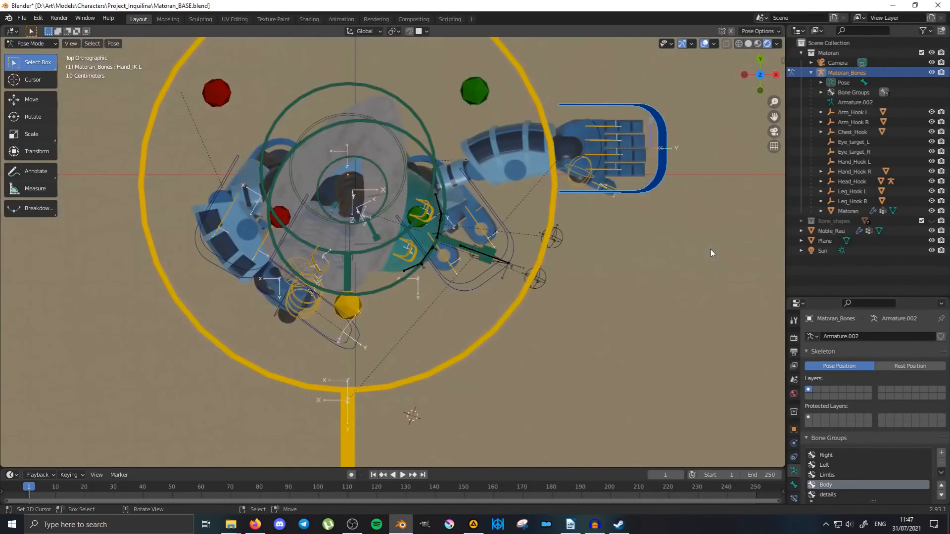
pyautogui.press('g')
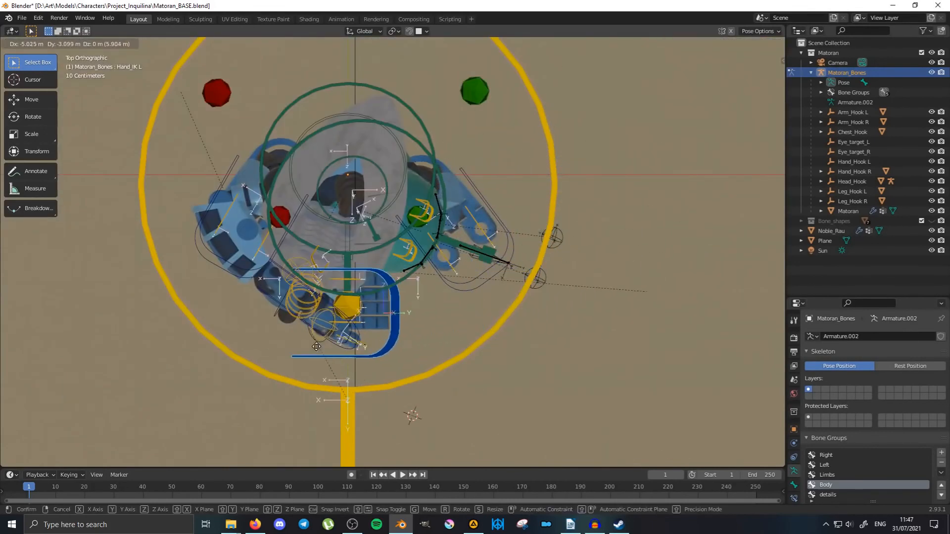
pyautogui.click(353, 352)
pyautogui.press('r')
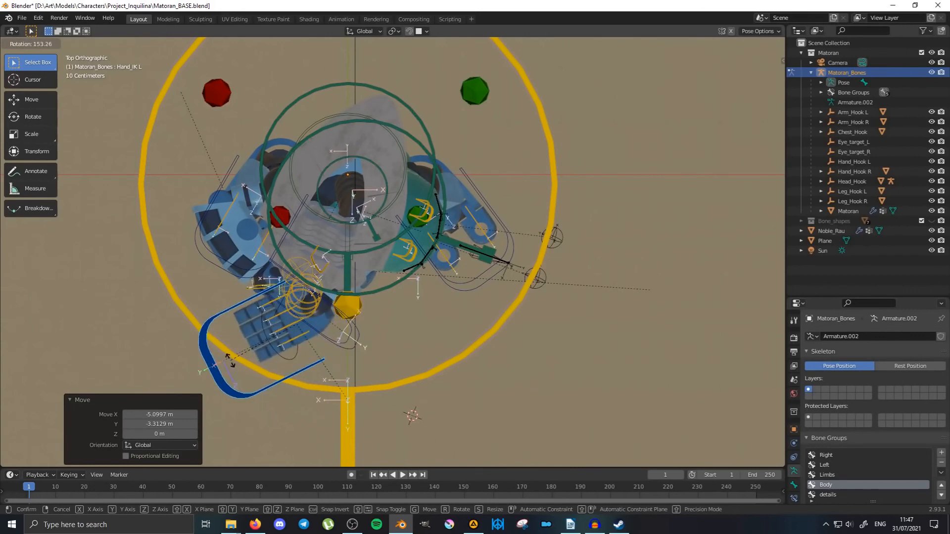
pyautogui.click(236, 348)
# Rotate the left hand control about 76.2° from the side, and move it down to the sword handle below the right hand.
pyautogui.moveTo(297, 341); pyautogui.dragTo(398, 220, button='middle')
pyautogui.moveTo(487, 173); pyautogui.dragTo(507, 172, button='middle')
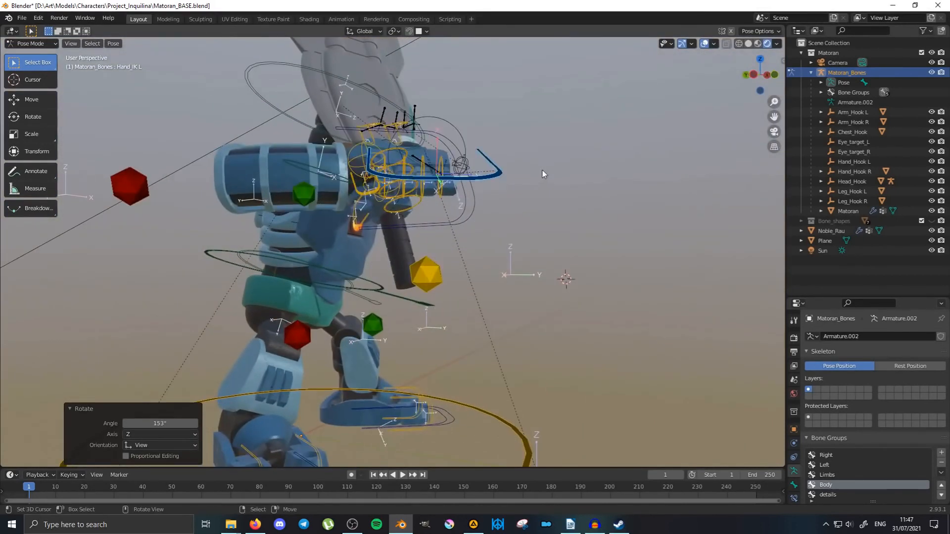
pyautogui.press('r')
pyautogui.click(439, 314)
pyautogui.moveTo(439, 314); pyautogui.dragTo(369, 268, button='middle')
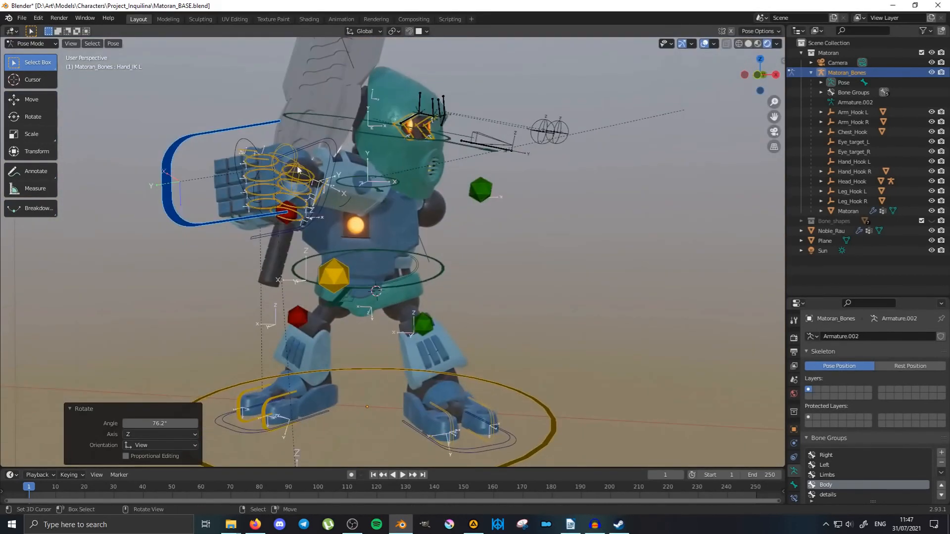
pyautogui.press('g')
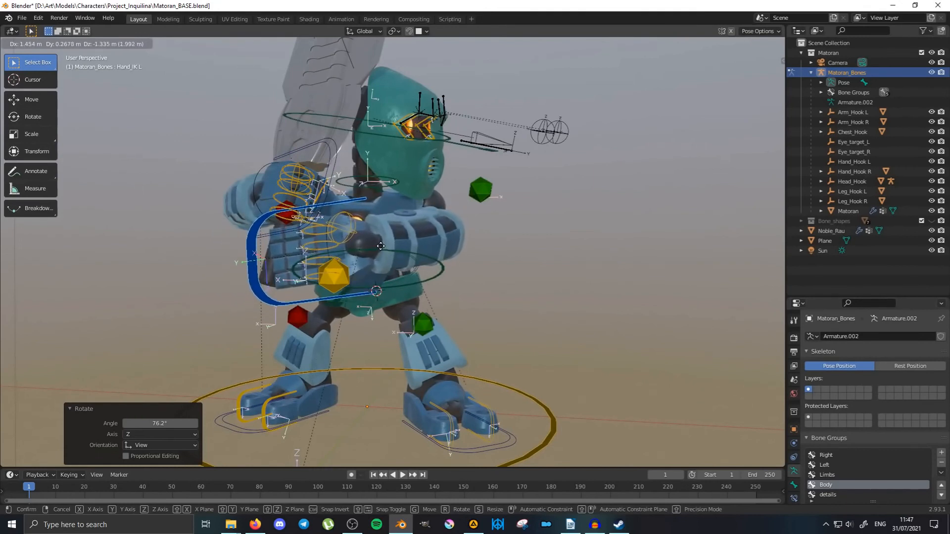
pyautogui.click(375, 248)
# Move the left elbow pole control about 1.26 m in X, -2.29 m in Y and -0.40 m in Z.
pyautogui.moveTo(487, 261); pyautogui.dragTo(451, 250, button='middle')
pyautogui.rightClick(582, 174)
pyautogui.moveTo(582, 177); pyautogui.dragTo(567, 183, button='middle')
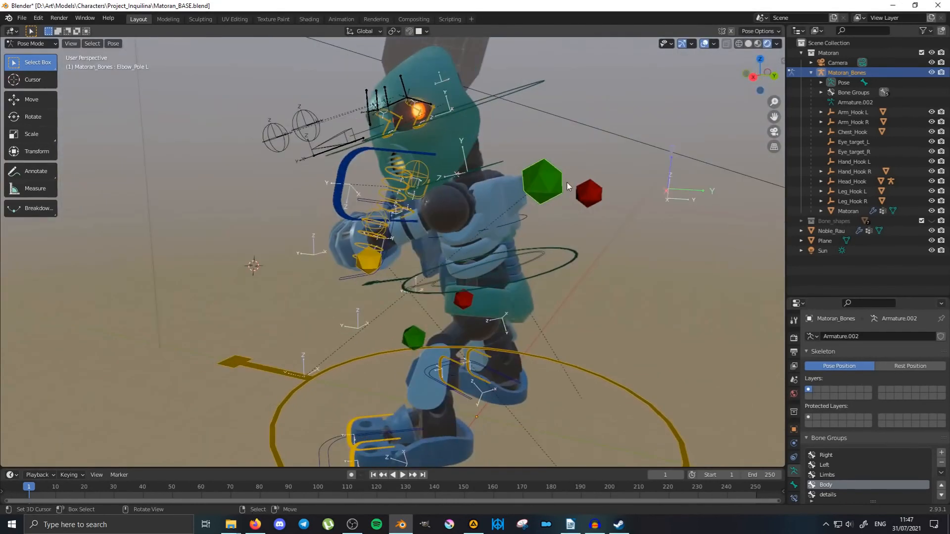
pyautogui.press('g')
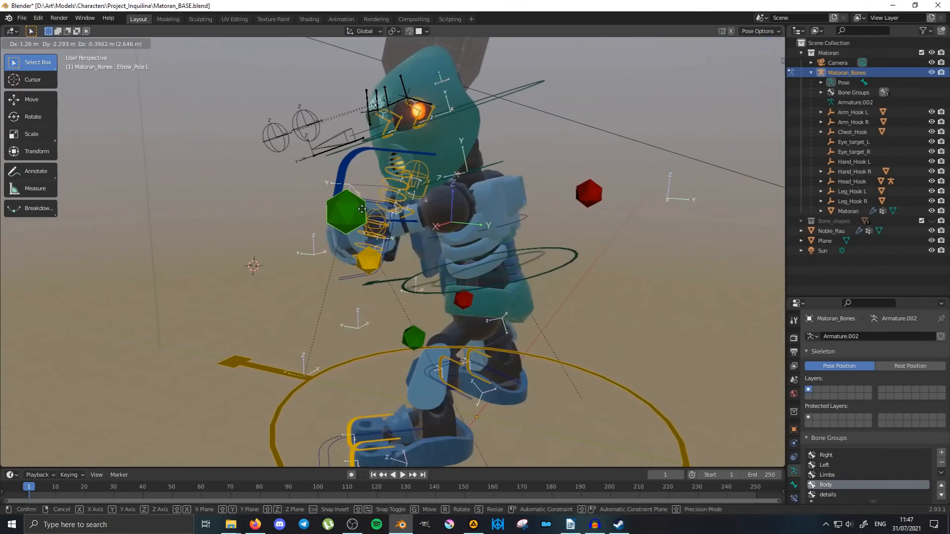
pyautogui.click(362, 209)
pyautogui.moveTo(283, 240); pyautogui.dragTo(366, 292, button='middle')
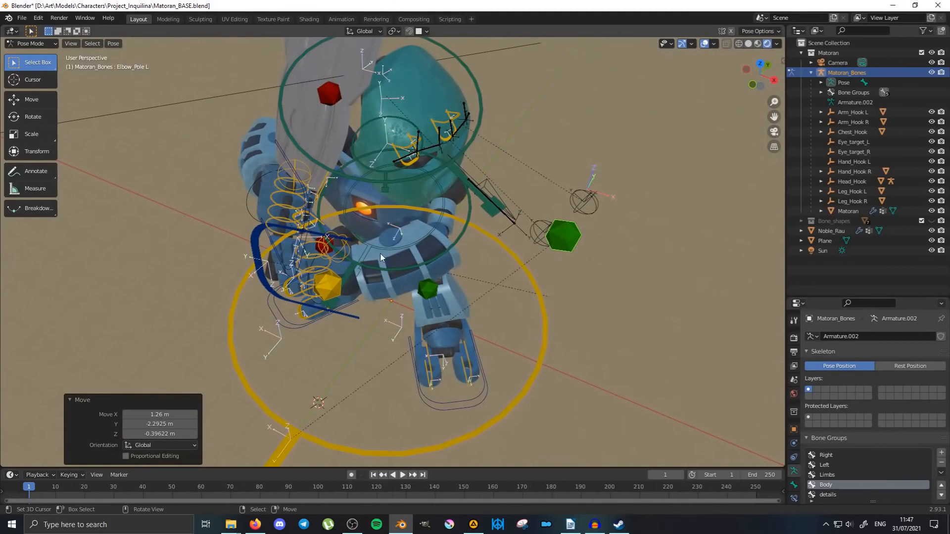
# Rotate the right hand control by about -11° in the view, and reposition it on the sword handle.
pyautogui.moveTo(379, 254); pyautogui.dragTo(373, 195, button='middle')
pyautogui.click(323, 176)
pyautogui.moveTo(323, 176); pyautogui.dragTo(353, 188, button='middle')
pyautogui.press('r')
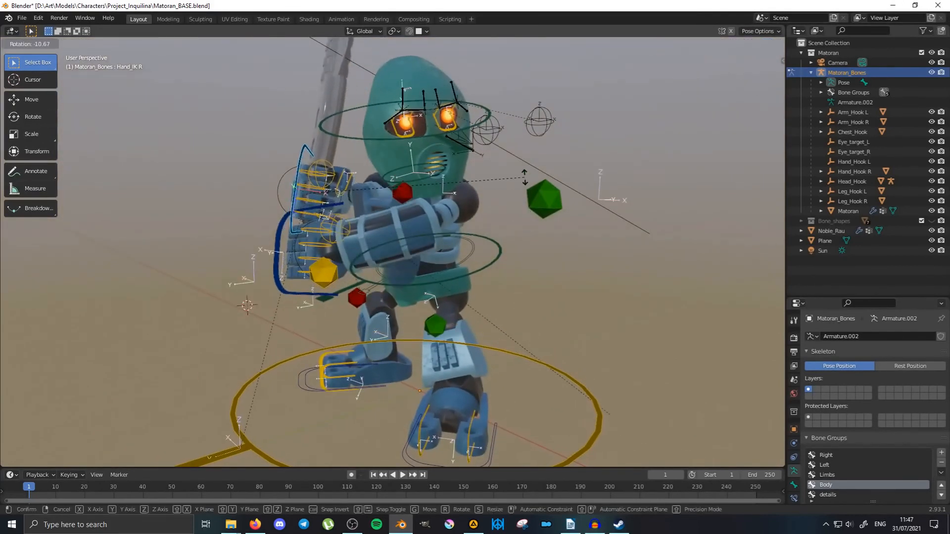
pyautogui.click(526, 184)
pyautogui.moveTo(526, 183); pyautogui.dragTo(439, 206, button='middle')
pyautogui.press('g')
pyautogui.click(426, 304)
# Rotate the left hand control 6.87° in the view and lower it by about 0.16 m.
pyautogui.click(367, 260)
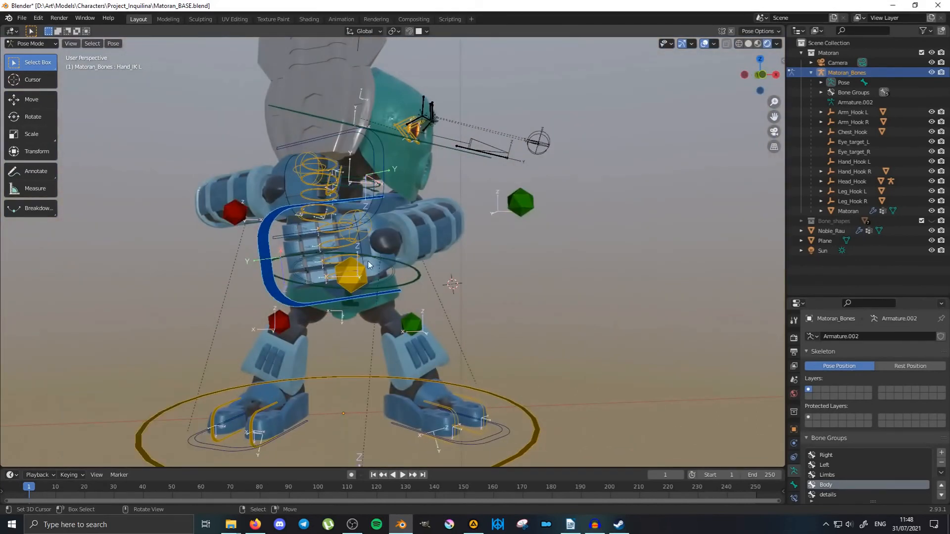
pyautogui.moveTo(367, 261); pyautogui.dragTo(372, 261, button='middle')
pyautogui.press('r')
pyautogui.press('r')
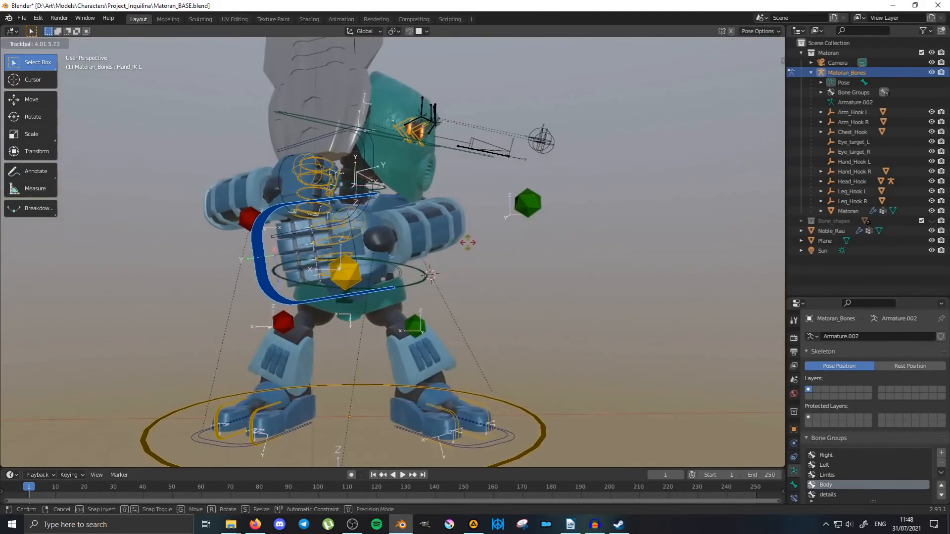
pyautogui.rightClick(473, 251)
pyautogui.press('r')
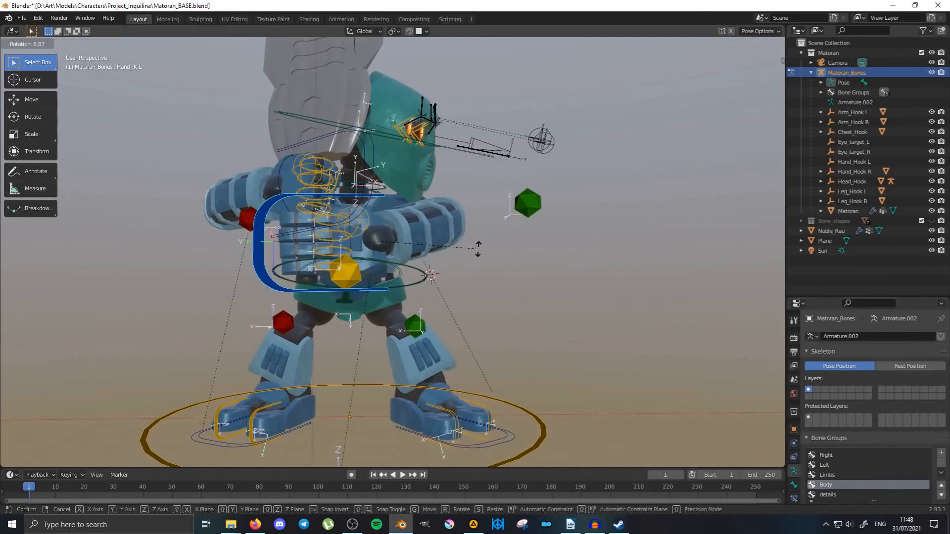
pyautogui.click(477, 250)
pyautogui.press('g')
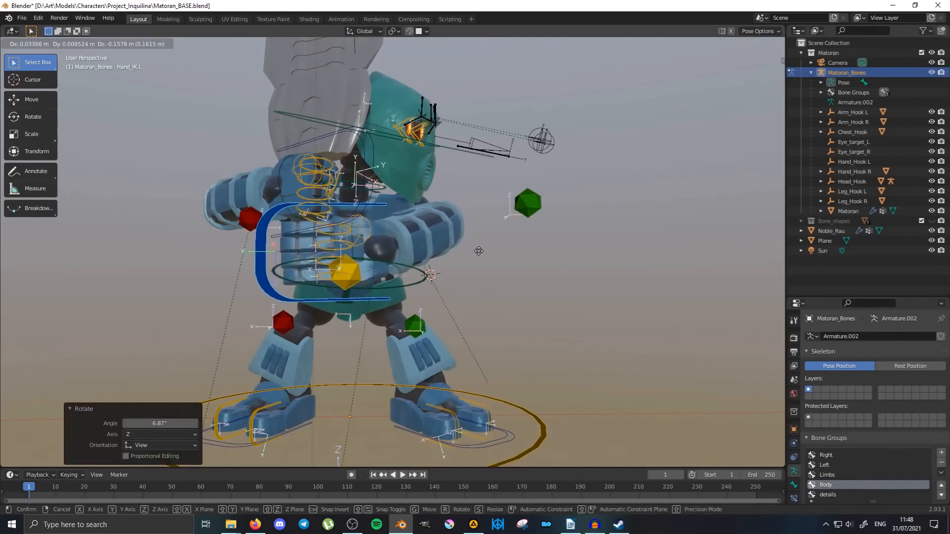
pyautogui.click(476, 251)
# Move the right elbow pole control about -0.87 m in X, -1.78 m in Y and 0.45 m in Z.
pyautogui.moveTo(476, 251); pyautogui.dragTo(355, 340, button='middle')
pyautogui.click(143, 338)
pyautogui.moveTo(143, 337); pyautogui.dragTo(497, 391, button='middle')
pyautogui.press('g')
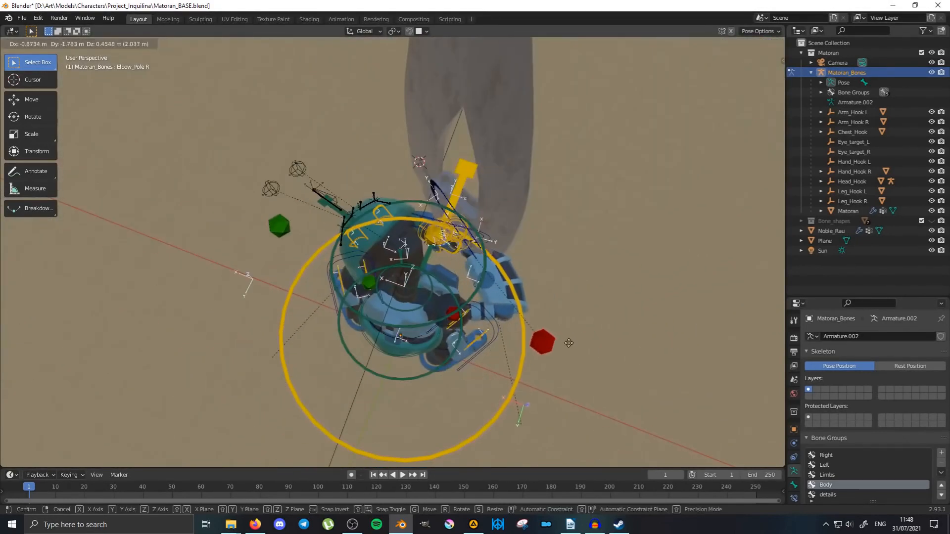
pyautogui.click(568, 343)
pyautogui.moveTo(568, 342); pyautogui.dragTo(387, 284, button='middle')
# Curl the first bones of the left index and middle fingers by 9.38° and 12.3° about local Z.
pyautogui.rightClick(414, 250)
pyautogui.scroll(2, 416, 267)
pyautogui.press('r')
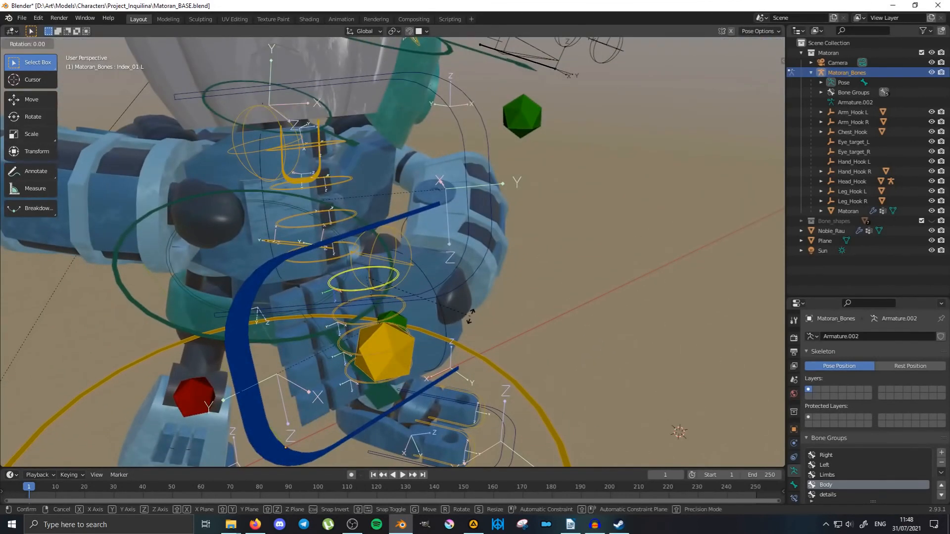
pyautogui.click(461, 332)
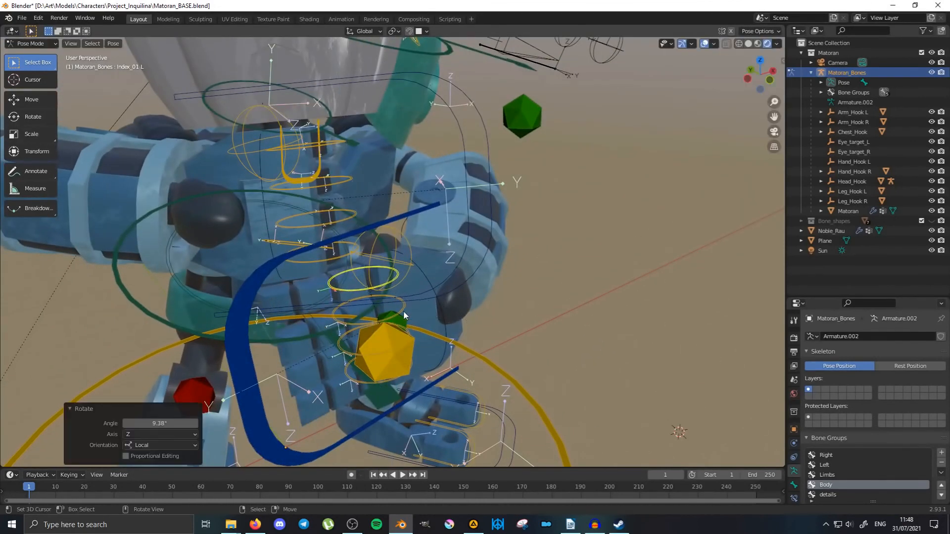
pyautogui.rightClick(403, 311)
pyautogui.moveTo(402, 311); pyautogui.dragTo(458, 295, button='middle')
pyautogui.press('r')
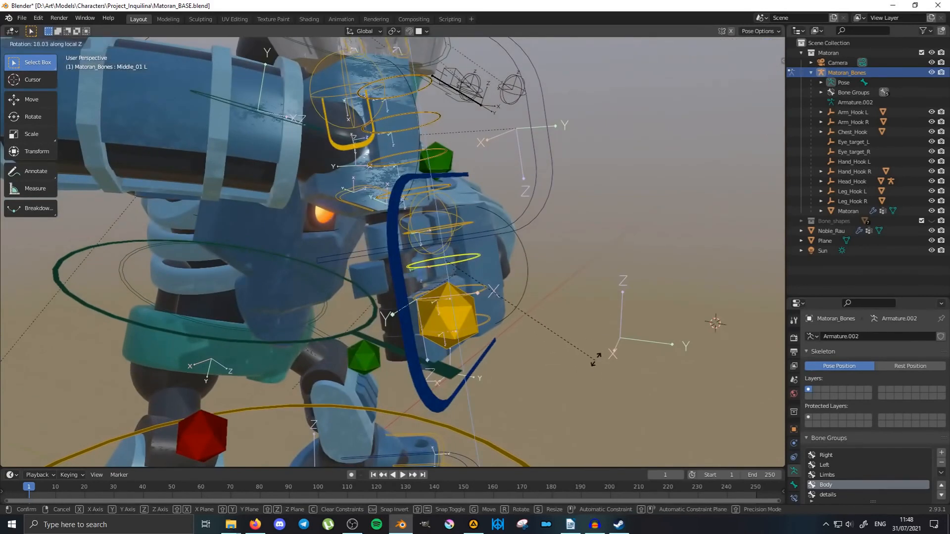
pyautogui.click(608, 349)
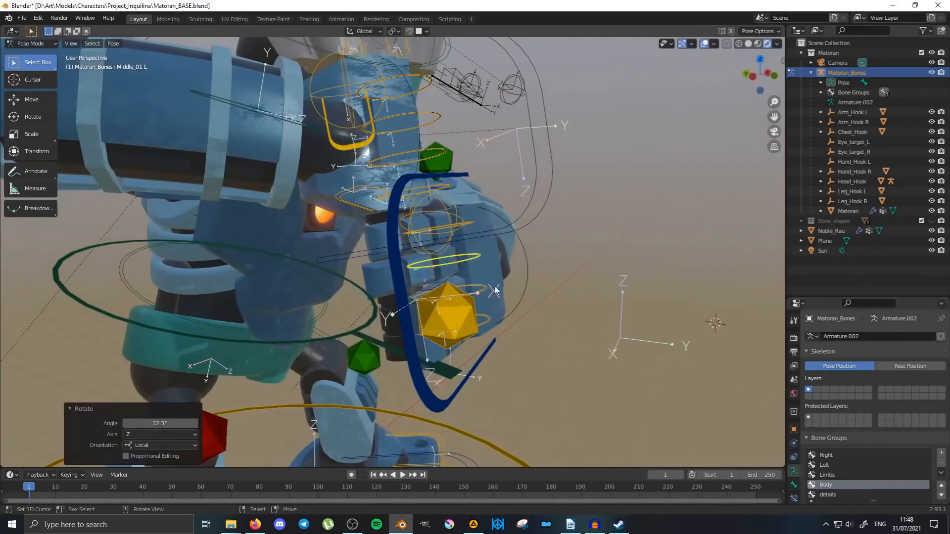
# Curl the first bones of the left ring and pinky fingers about local Z around the sword handle.
pyautogui.rightClick(485, 292)
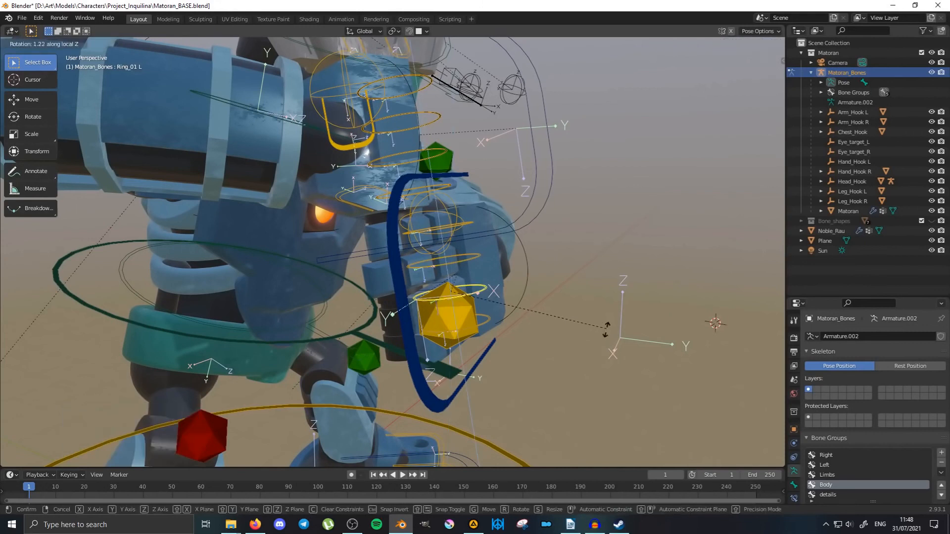
pyautogui.click(612, 364)
pyautogui.rightClick(487, 322)
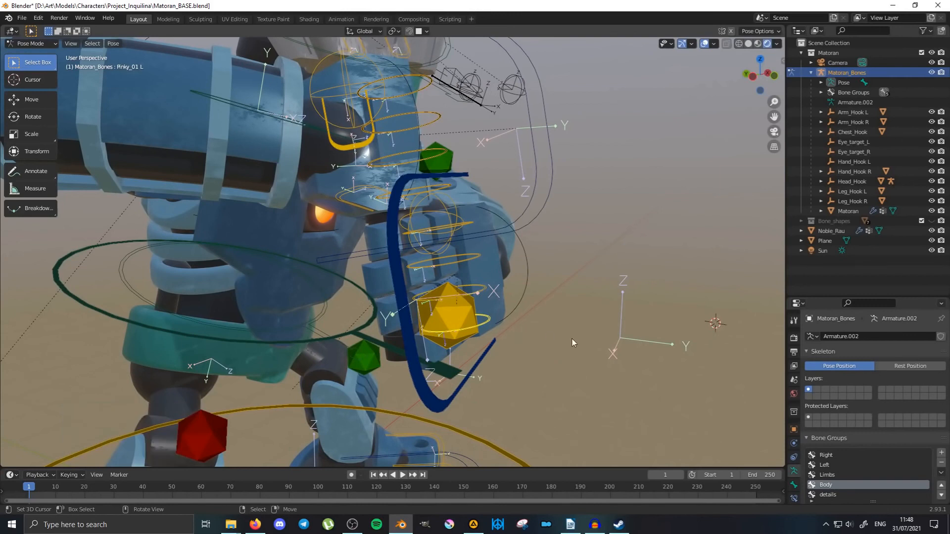
pyautogui.click(564, 370)
# Shift the right hand control slightly along the global Y axis.
pyautogui.moveTo(470, 342); pyautogui.dragTo(208, 126, button='middle')
pyautogui.rightClick(222, 115)
pyautogui.moveTo(306, 132); pyautogui.dragTo(327, 189, button='middle')
pyautogui.press('g')
pyautogui.press('y')
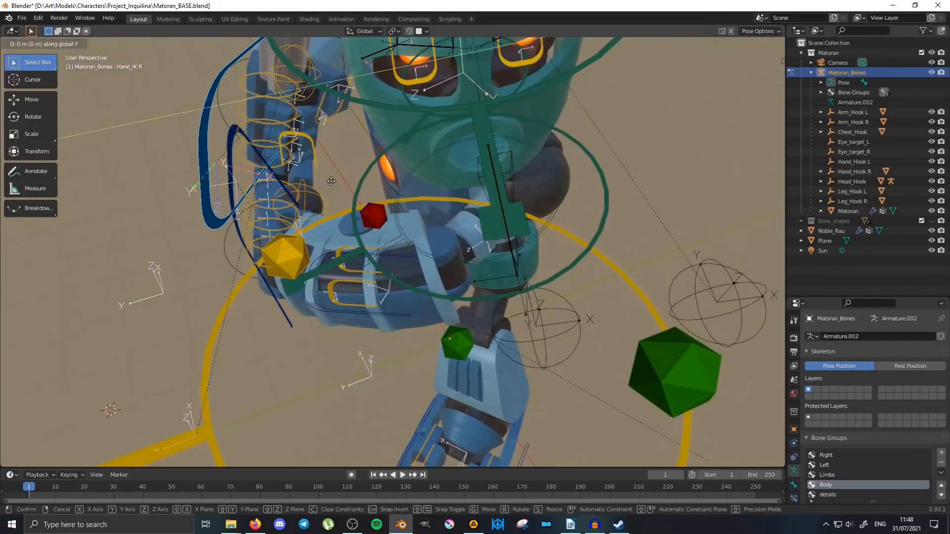
pyautogui.click(344, 182)
pyautogui.moveTo(344, 182); pyautogui.dragTo(554, 230, button='middle')
# Rotate the left hand control by -21.6° in the view to line it up with the sword handle.
pyautogui.rightClick(570, 307)
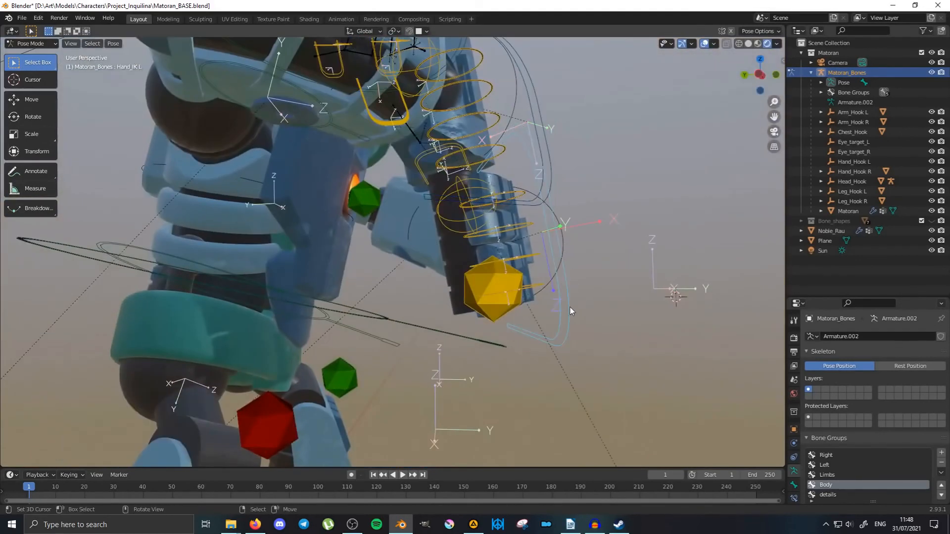
pyautogui.moveTo(570, 308); pyautogui.dragTo(589, 327, button='middle')
pyautogui.press('r')
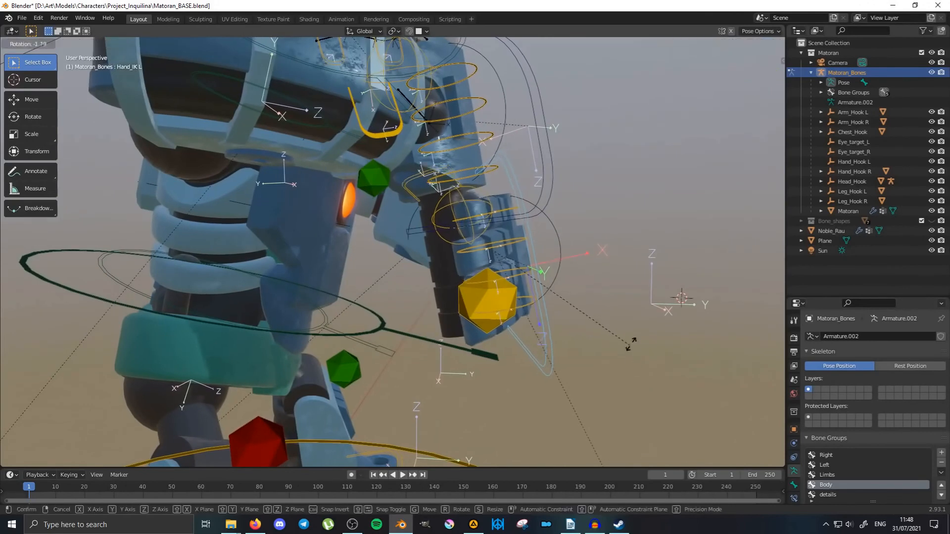
pyautogui.click(641, 291)
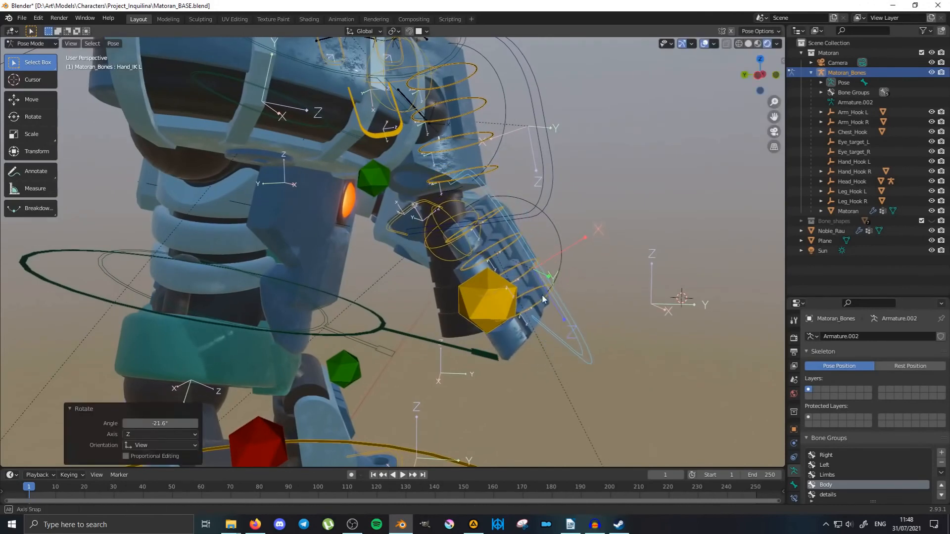
# Curl the left middle finger's first bone further, and the left ring finger's first bone by 12.5° about local Z.
pyautogui.moveTo(541, 295); pyautogui.dragTo(527, 220, button='middle')
pyautogui.rightClick(527, 221)
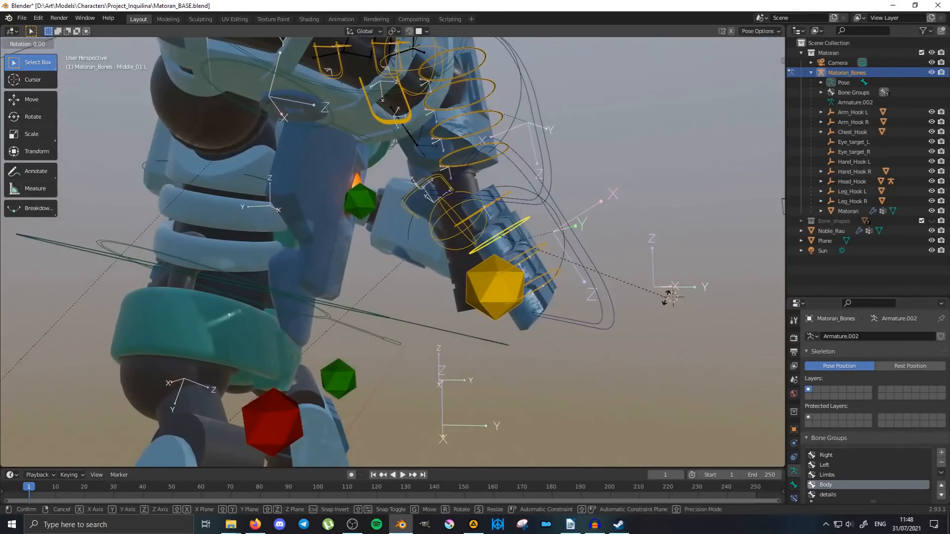
pyautogui.click(665, 328)
pyautogui.rightClick(543, 244)
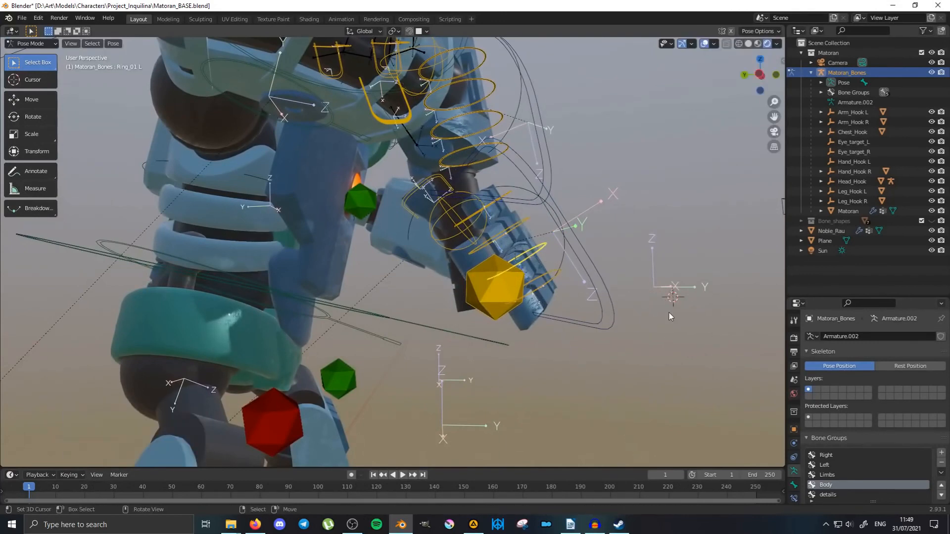
pyautogui.press('r')
pyautogui.click(658, 341)
# Curl the left pinky's first bone about 22° around its local Z axis.
pyautogui.moveTo(655, 345); pyautogui.dragTo(587, 323, button='middle')
pyautogui.press('r')
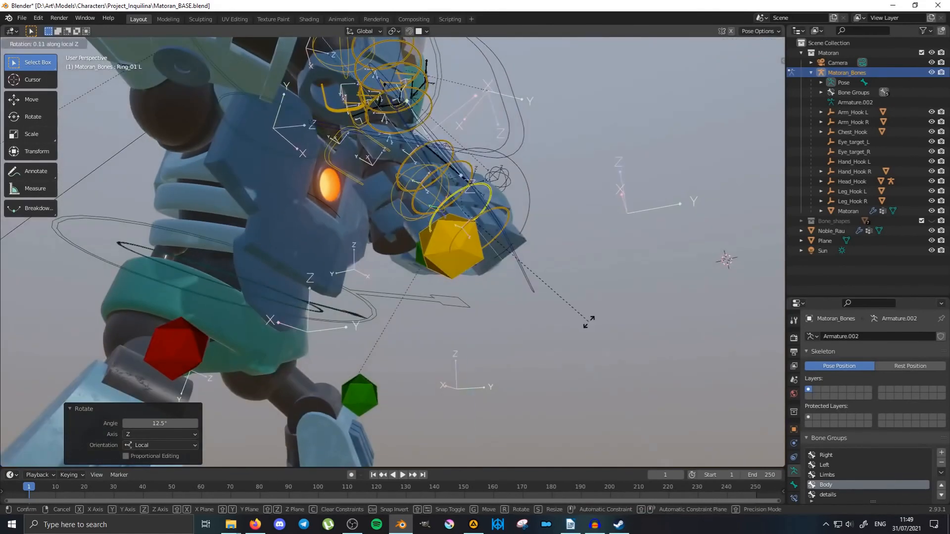
pyautogui.rightClick(590, 345)
pyautogui.click(505, 214)
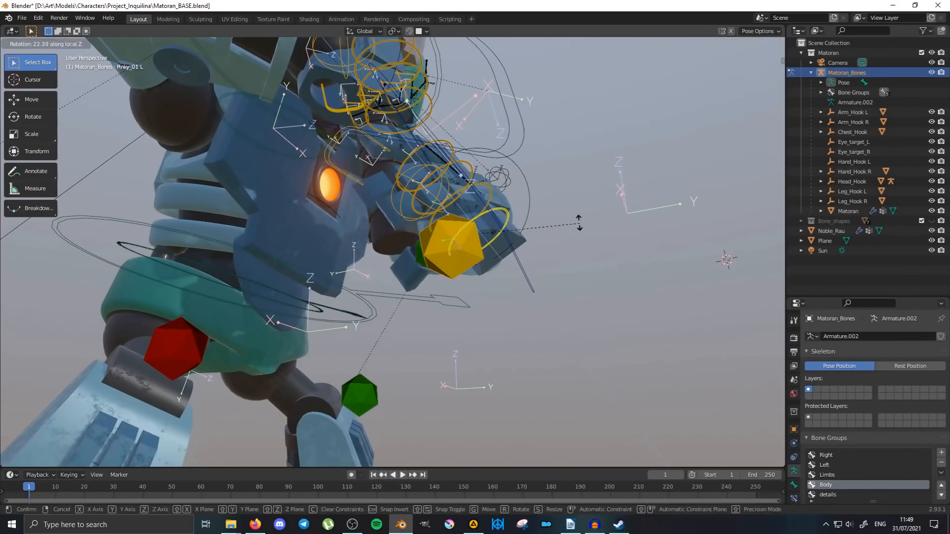
pyautogui.click(578, 227)
# Rotate the left thumb's first bone -67.9° in the view, and adjust it further about the Z axis.
pyautogui.moveTo(574, 252); pyautogui.dragTo(480, 349, button='middle')
pyautogui.click(340, 292)
pyautogui.moveTo(340, 310); pyautogui.dragTo(530, 204, button='middle')
pyautogui.press('r')
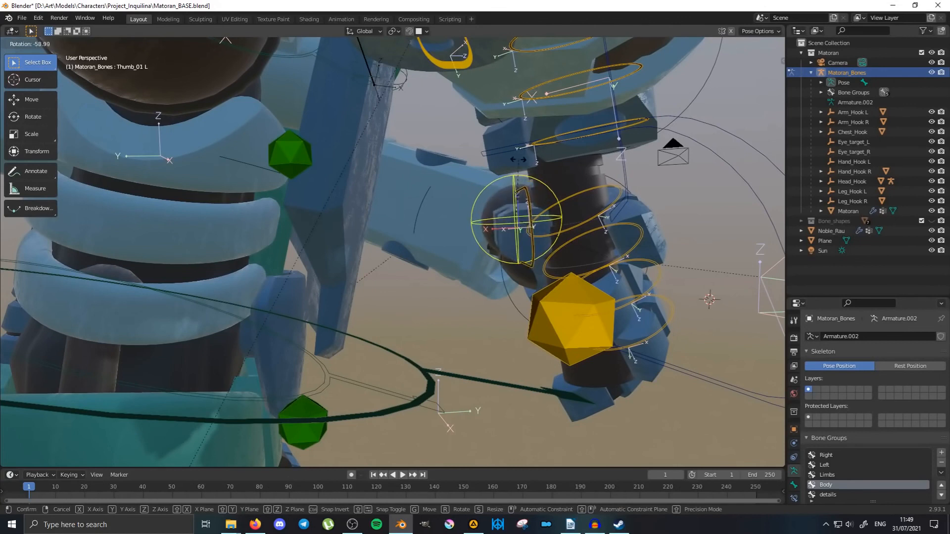
pyautogui.click(510, 168)
pyautogui.moveTo(509, 168); pyautogui.dragTo(653, 270, button='middle')
pyautogui.press('r')
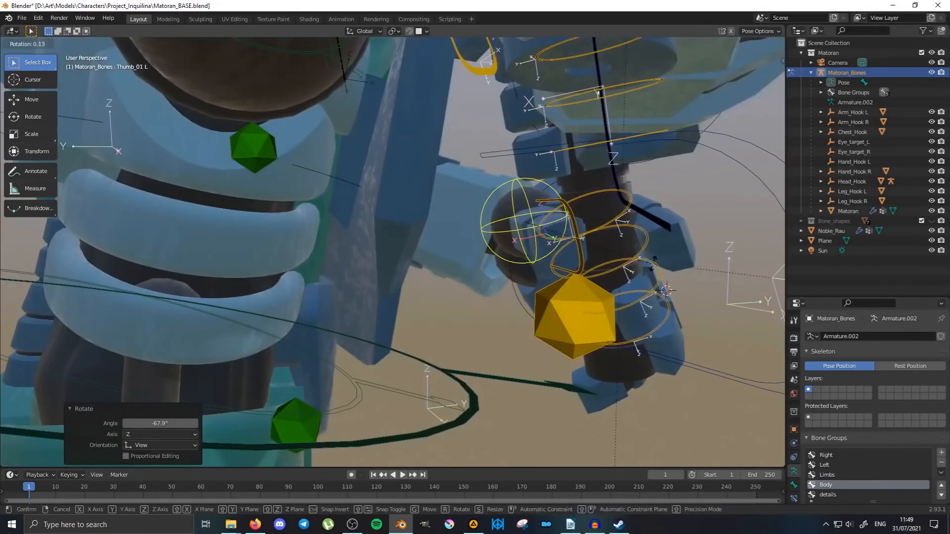
pyautogui.press('z')
pyautogui.click(666, 290)
pyautogui.moveTo(665, 290); pyautogui.dragTo(598, 276, button='middle')
# Bend the left thumb's second bone about 20° around its local Z axis toward the handle.
pyautogui.click(399, 241)
pyautogui.moveTo(399, 241); pyautogui.dragTo(503, 289, button='middle')
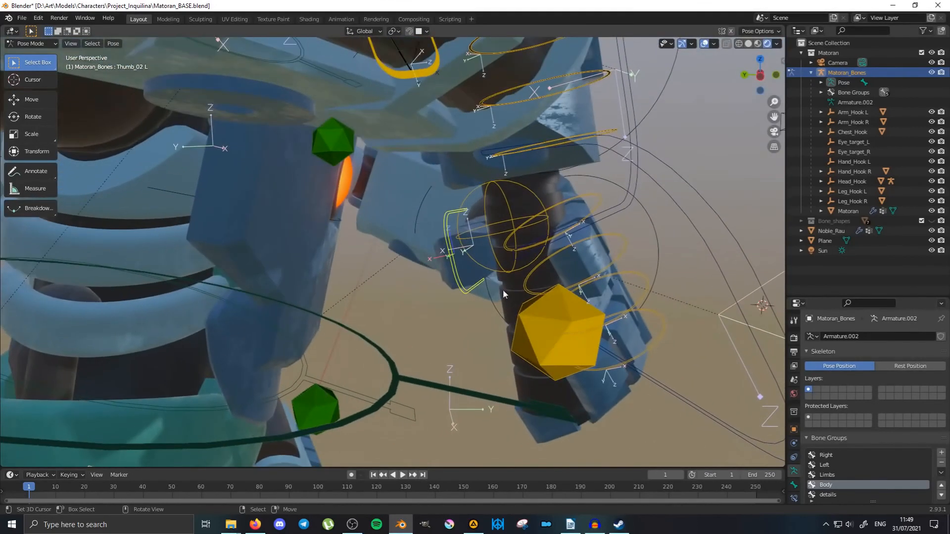
pyautogui.press('r')
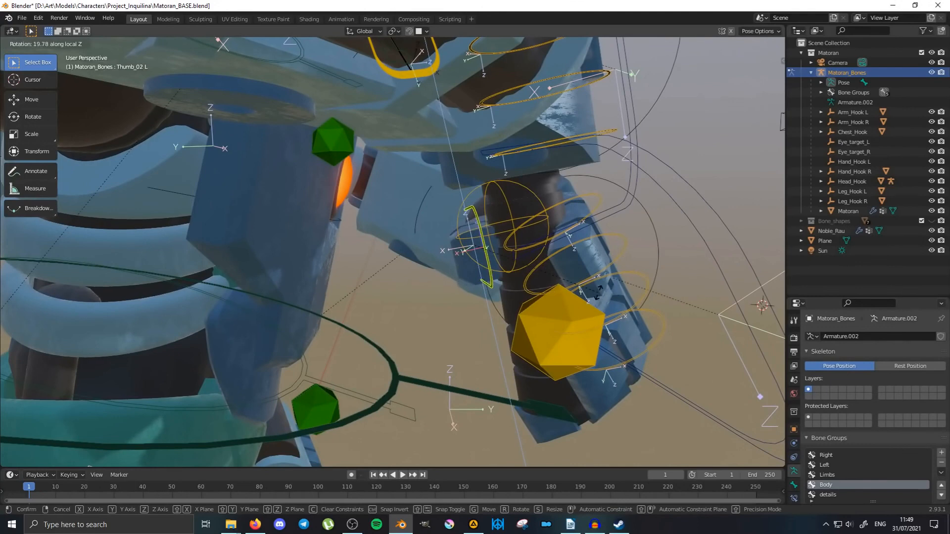
pyautogui.click(599, 292)
# Rotate both upper eyelids 12.5° about local X, and readjust them by -9.81°.
pyautogui.moveTo(598, 292); pyautogui.dragTo(454, 275, button='middle')
pyautogui.keyDown('shift'); pyautogui.moveTo(416, 188); pyautogui.dragTo(415, 207, button='middle'); pyautogui.keyUp('shift')
pyautogui.scroll(4, 418, 292)
pyautogui.click(434, 200)
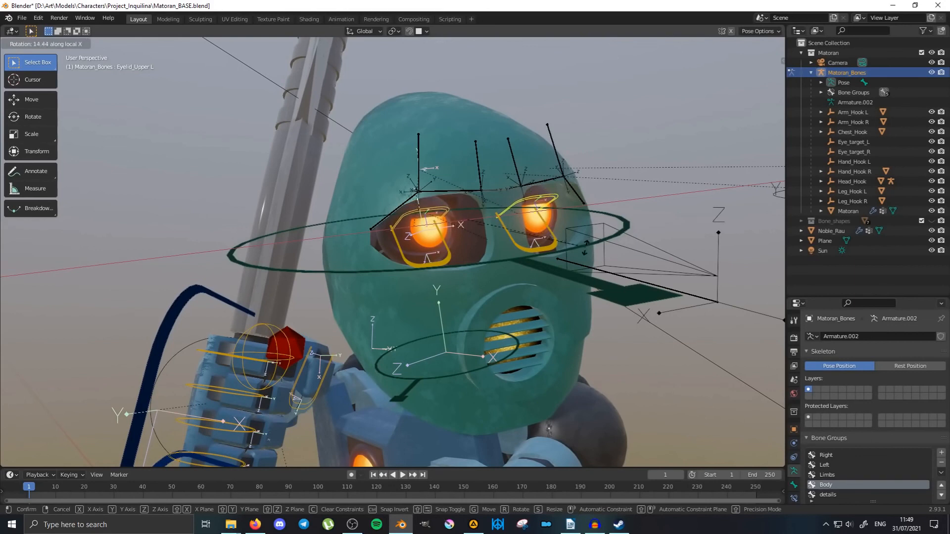
pyautogui.click(586, 243)
pyautogui.moveTo(618, 245); pyautogui.dragTo(552, 268, button='middle')
pyautogui.scroll(-2, 591, 268)
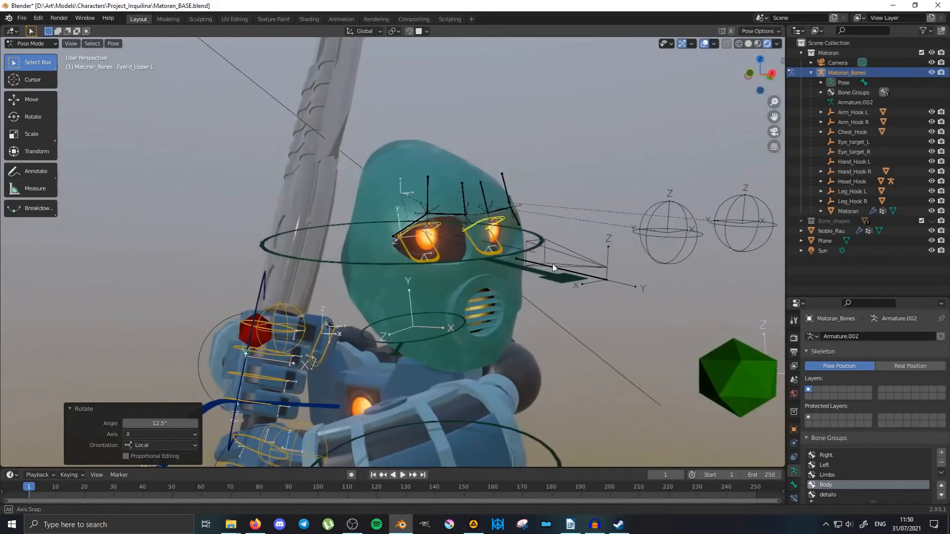
pyautogui.press('r')
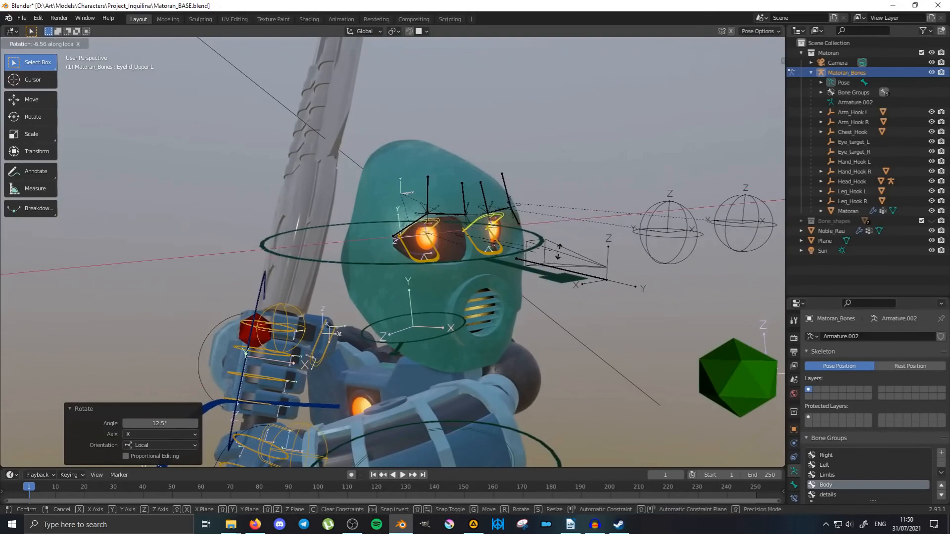
pyautogui.click(559, 248)
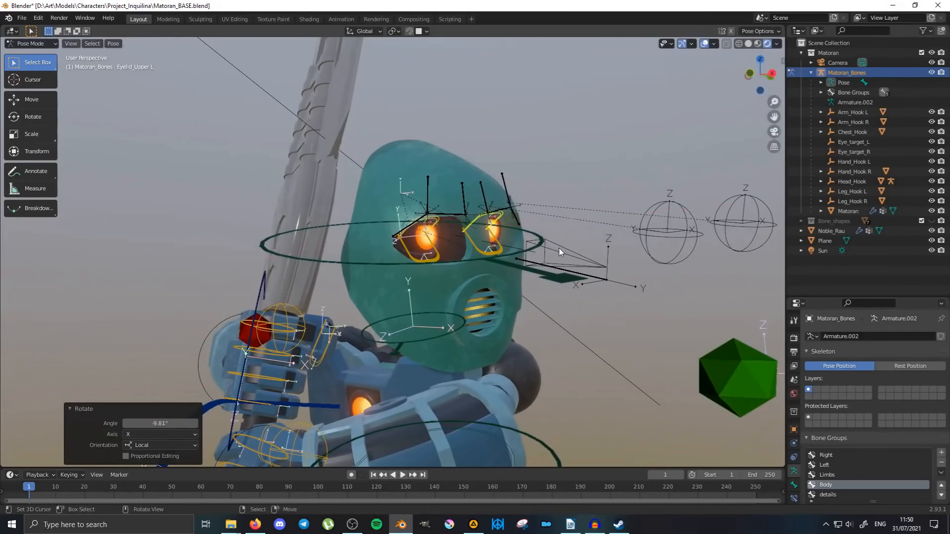
# Raise both lower eyelids by rotating them about -23° around their local X axis.
pyautogui.click(434, 258)
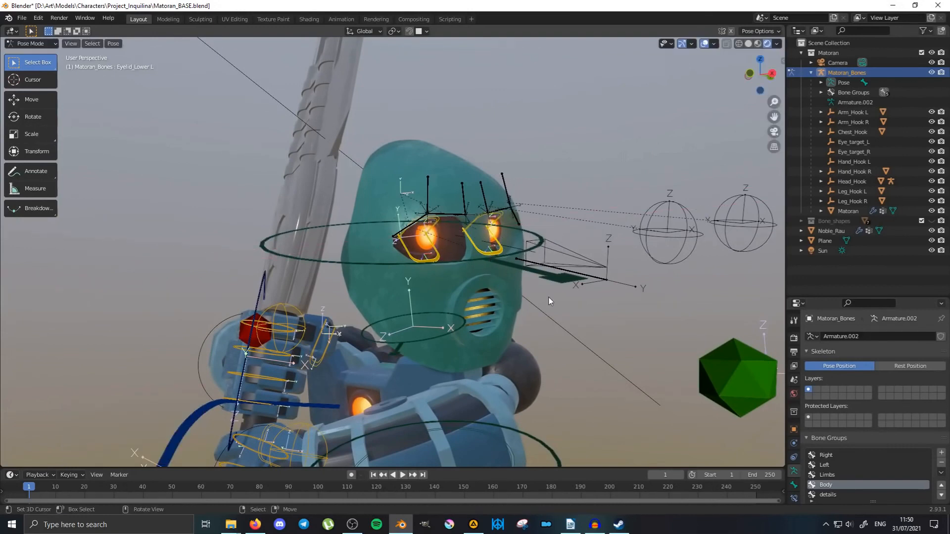
pyautogui.press('r')
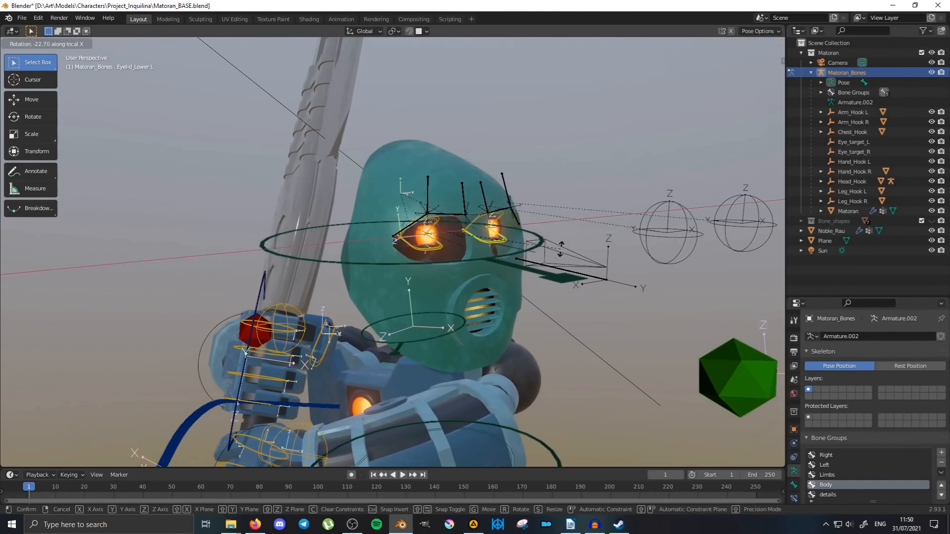
pyautogui.click(436, 223)
# Select both upper eyelid controls and rotate them around local X to narrow the eyes.
pyautogui.click(437, 223)
pyautogui.keyDown('shift'); pyautogui.click(500, 218); pyautogui.keyUp('shift')
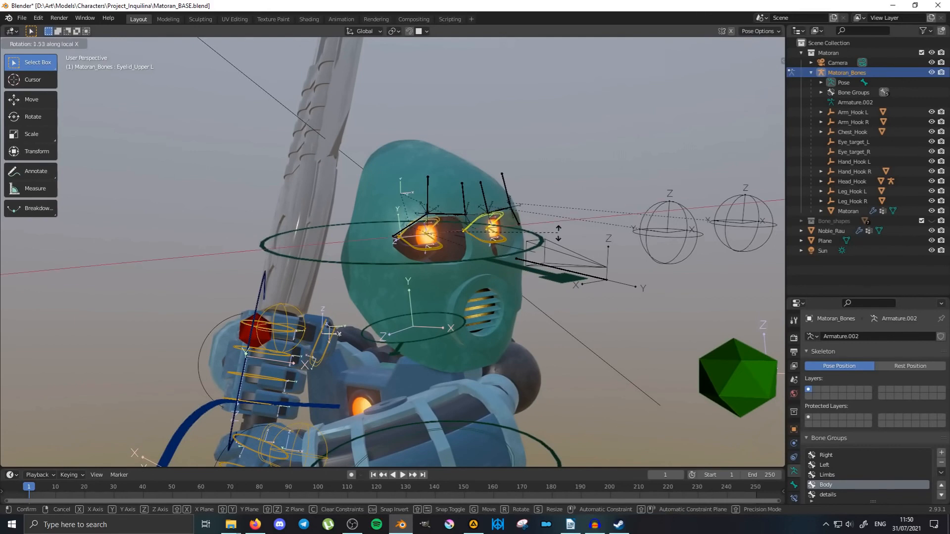
pyautogui.click(558, 250)
# Select both lower eyelid controls and rotate them -7.08° around their local X axis.
pyautogui.moveTo(558, 250); pyautogui.dragTo(539, 252, button='middle')
pyautogui.scroll(2, 475, 247)
pyautogui.click(427, 249)
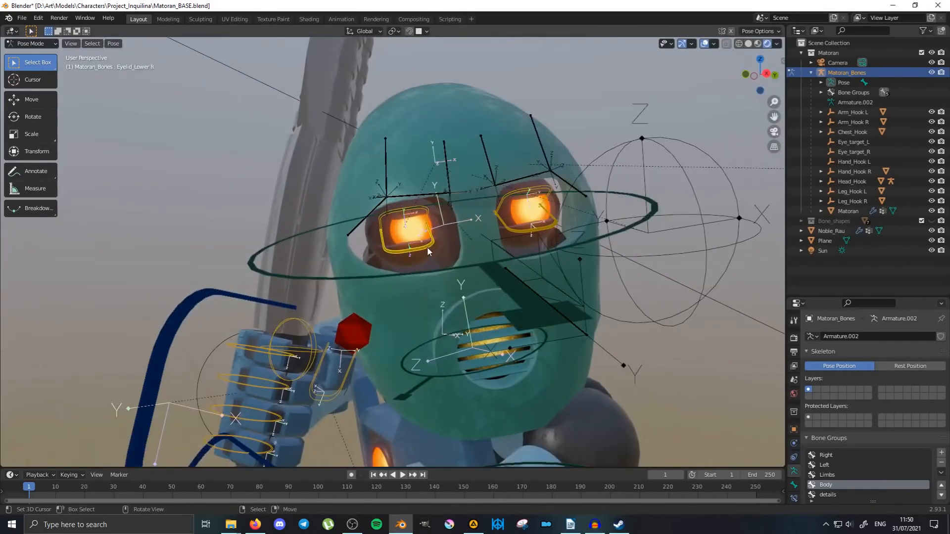
pyautogui.click(520, 230)
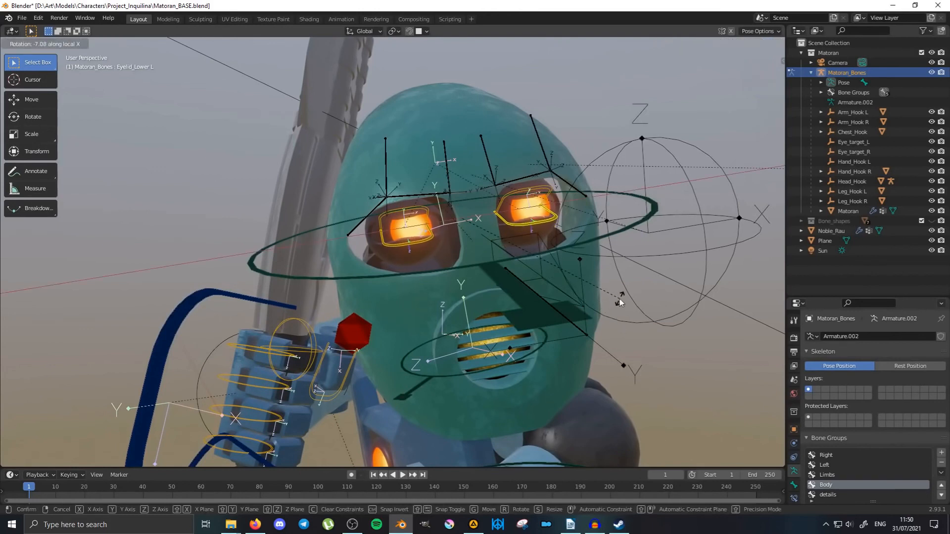
pyautogui.click(621, 301)
pyautogui.moveTo(619, 301); pyautogui.dragTo(531, 282, button='middle')
pyautogui.scroll(-4, 529, 281)
pyautogui.moveTo(426, 271); pyautogui.dragTo(517, 261, button='middle')
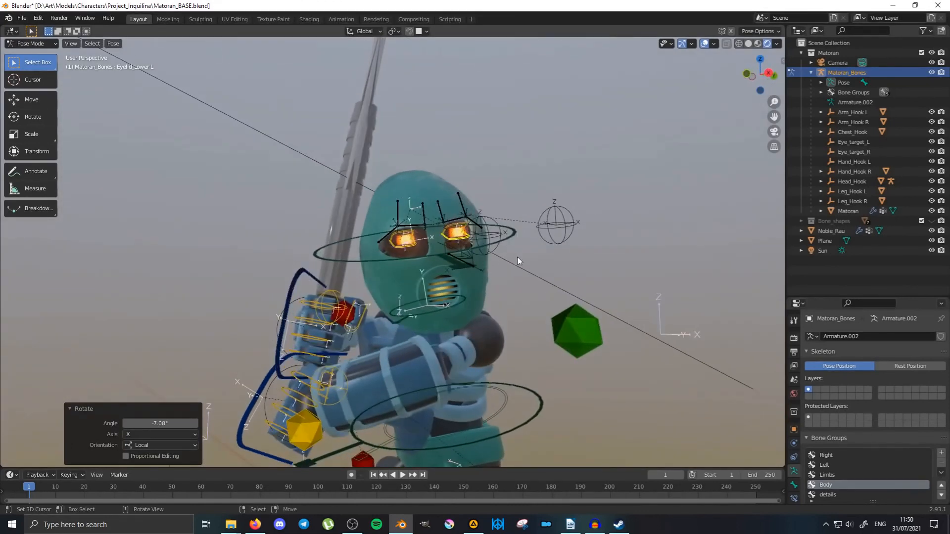
# Switch to Object Mode and move Eye_target_L and Eye_target_R together by about -0.012 m X, -0.295 m Y and 0.446 m Z.
pyautogui.press('Tab')
pyautogui.click(400, 248)
pyautogui.rightClick(574, 227)
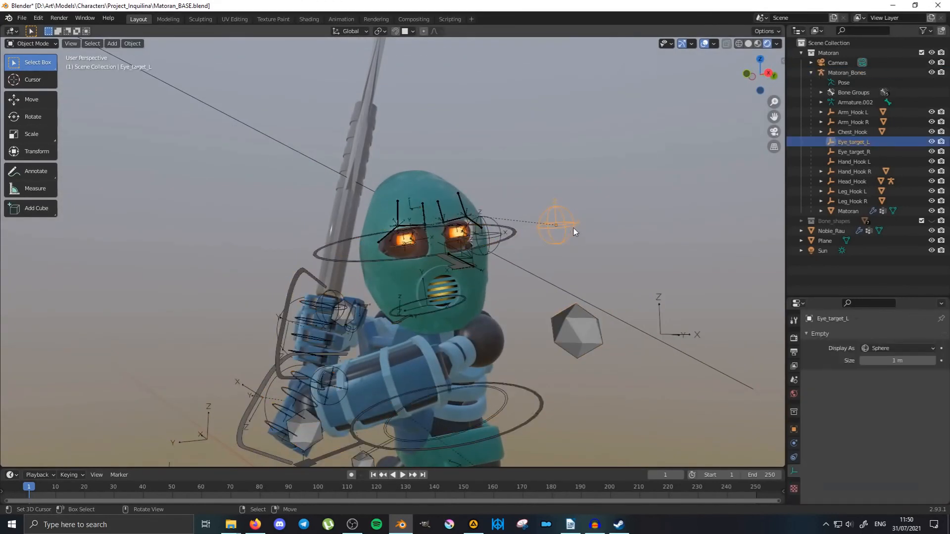
pyautogui.keyDown('shift'); pyautogui.rightClick(502, 234); pyautogui.keyUp('shift')
pyautogui.moveTo(551, 236); pyautogui.dragTo(608, 264, button='middle')
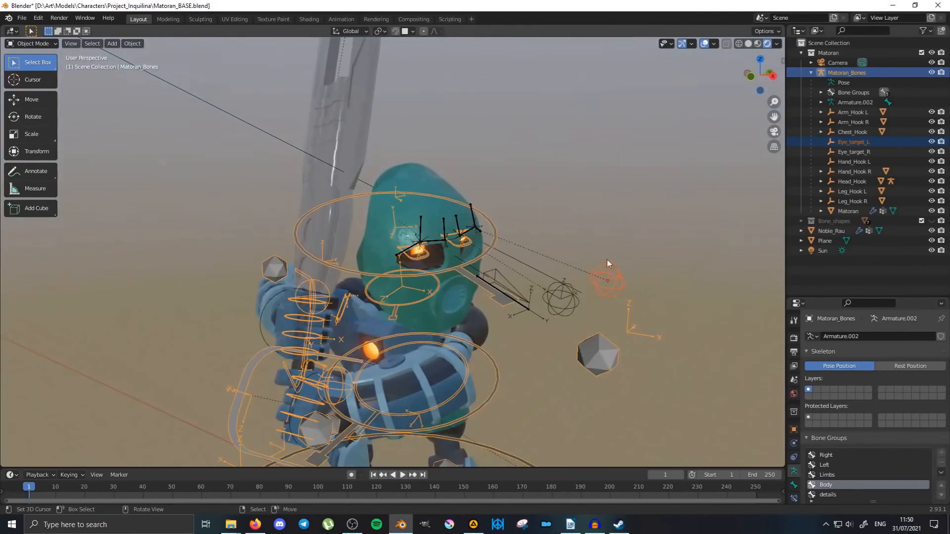
pyautogui.rightClick(622, 280)
pyautogui.keyDown('shift'); pyautogui.rightClick(562, 290); pyautogui.keyUp('shift')
pyautogui.moveTo(562, 291); pyautogui.dragTo(516, 283, button='middle')
pyautogui.press('g')
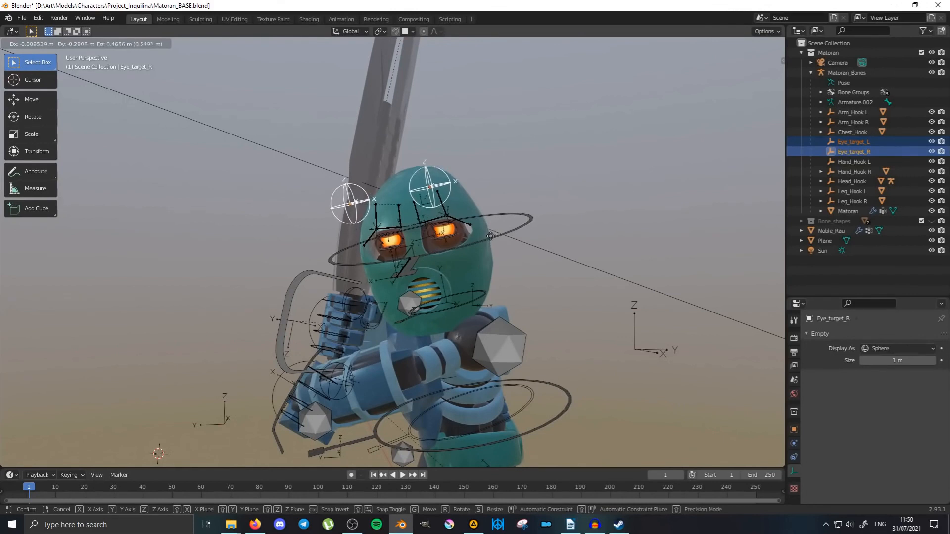
pyautogui.click(490, 236)
pyautogui.moveTo(409, 239); pyautogui.dragTo(483, 244, button='middle')
pyautogui.moveTo(508, 236); pyautogui.dragTo(470, 239, button='middle')
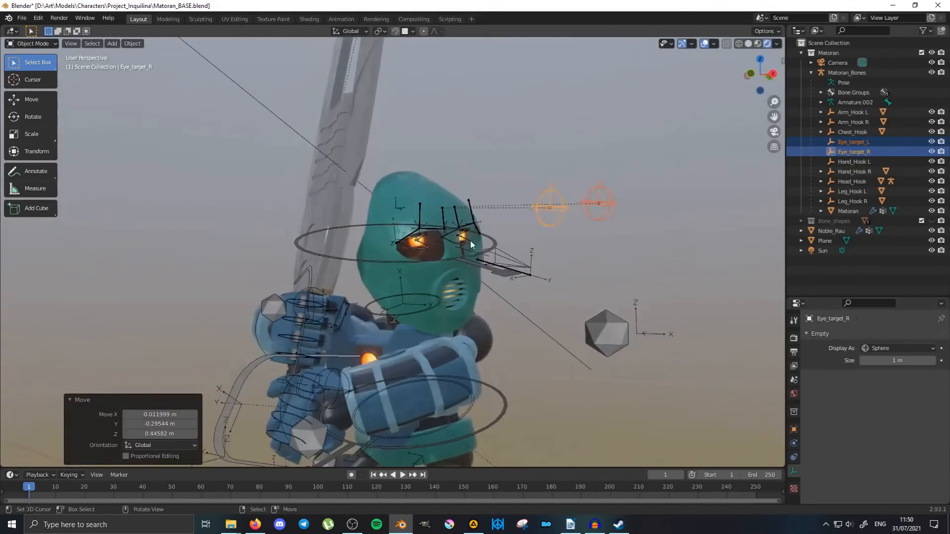
# Hide the Matoran_Bones armature in the viewport and inspect the character's pose through the camera and from several angles.
pyautogui.scroll(-3, 470, 240)
pyautogui.moveTo(548, 228); pyautogui.dragTo(505, 233, button='middle')
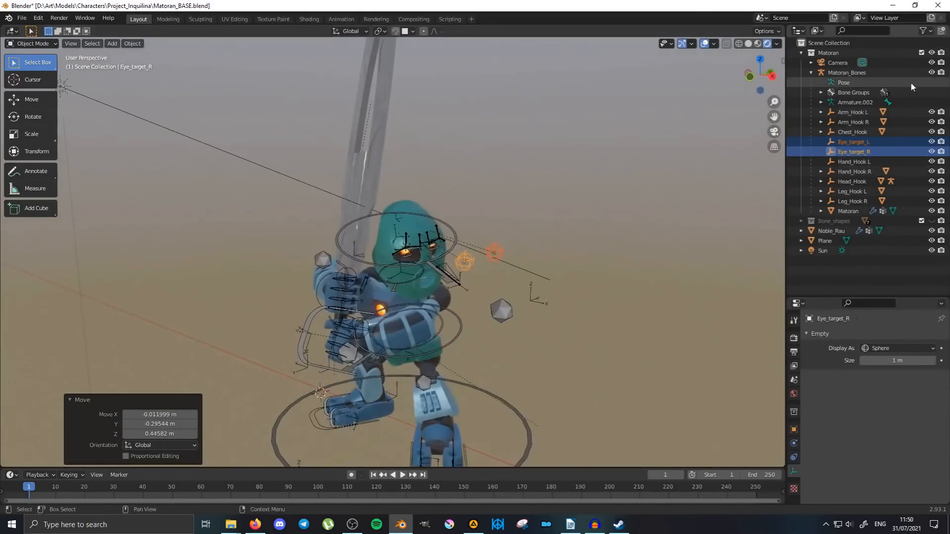
pyautogui.click(932, 72)
pyautogui.moveTo(526, 198); pyautogui.dragTo(565, 192, button='middle')
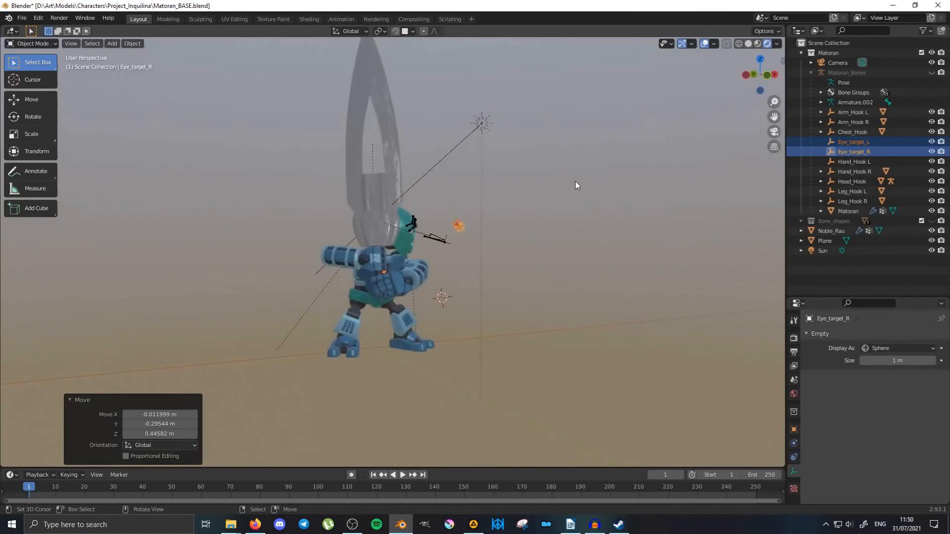
pyautogui.press('KP_0')
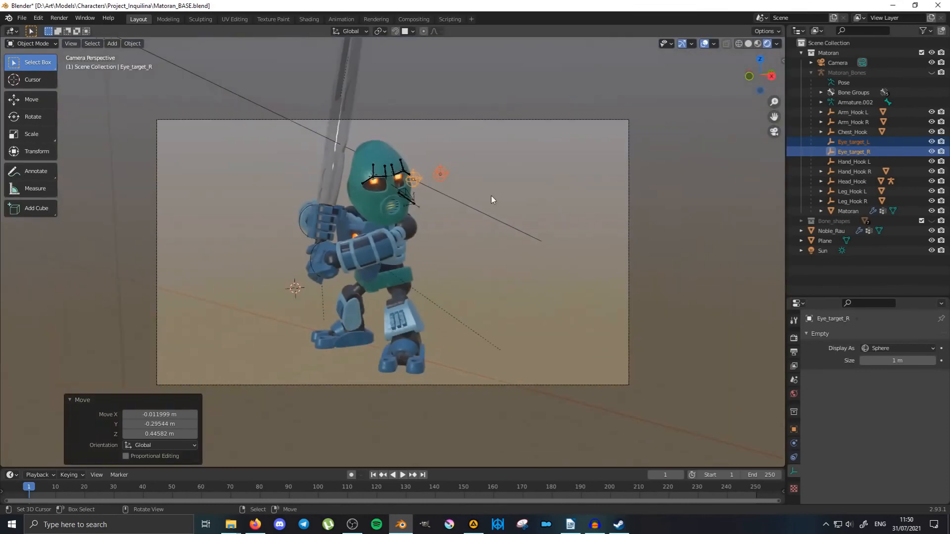
pyautogui.moveTo(379, 196); pyautogui.dragTo(656, 210, button='middle')
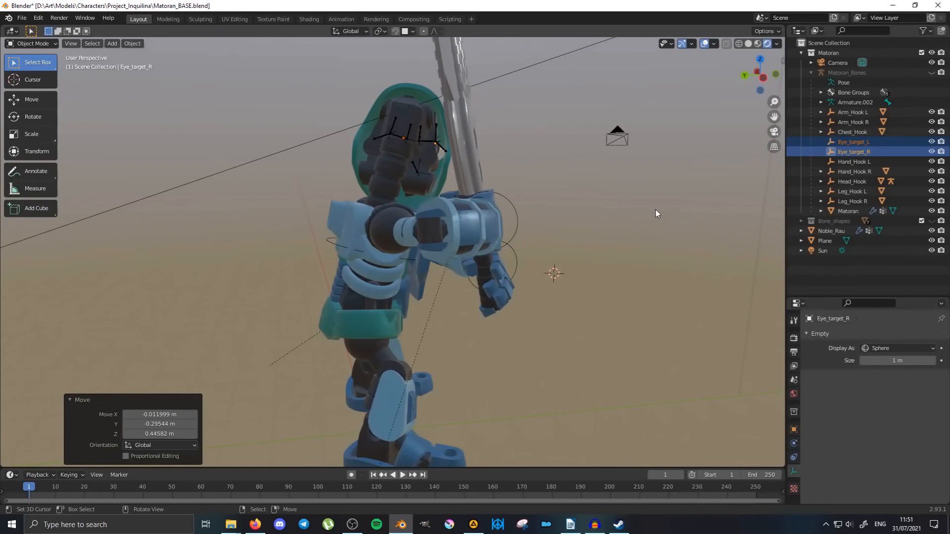
pyautogui.moveTo(655, 211); pyautogui.dragTo(391, 219, button='middle')
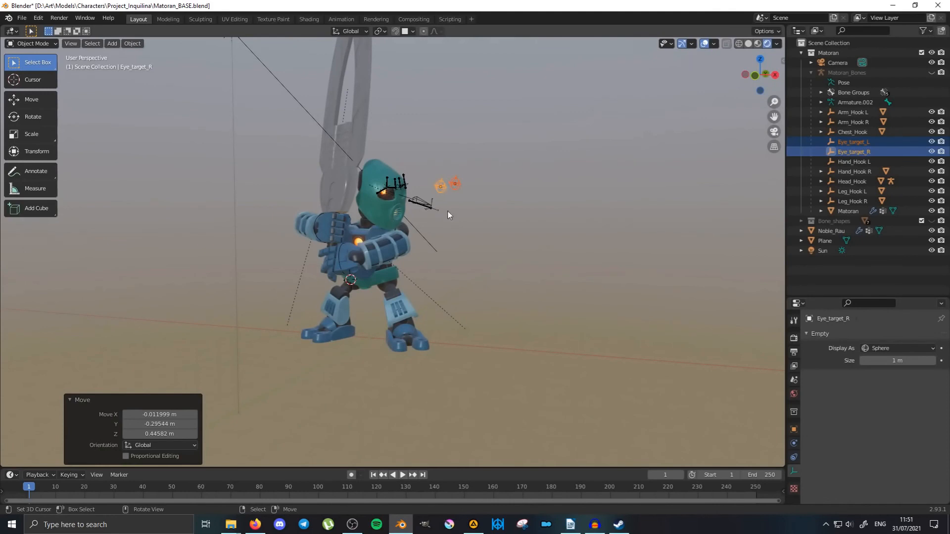
pyautogui.moveTo(392, 219); pyautogui.dragTo(336, 186, button='middle')
pyautogui.scroll(-5, 351, 201)
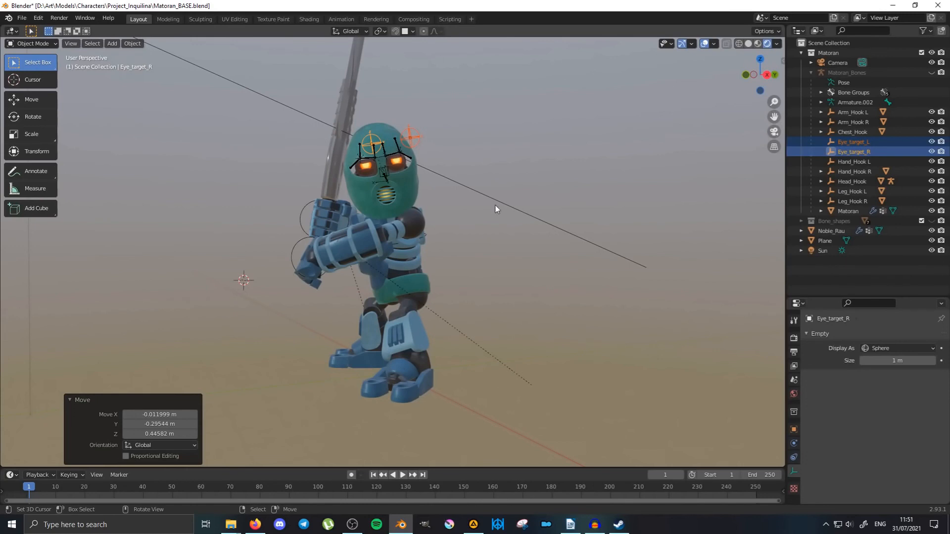
pyautogui.moveTo(495, 206); pyautogui.dragTo(421, 229, button='middle')
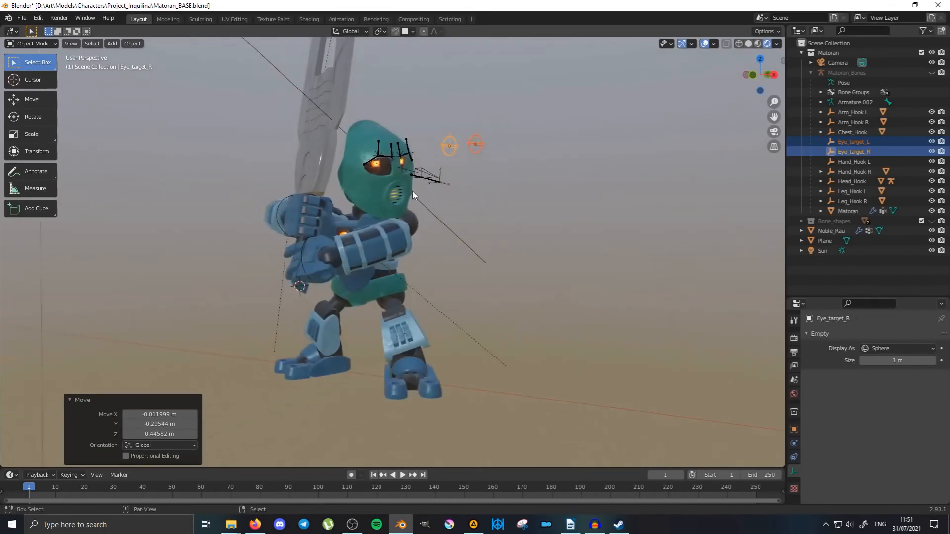
pyautogui.keyDown('shift'); pyautogui.moveTo(408, 189); pyautogui.dragTo(444, 241, button='middle'); pyautogui.keyUp('shift')
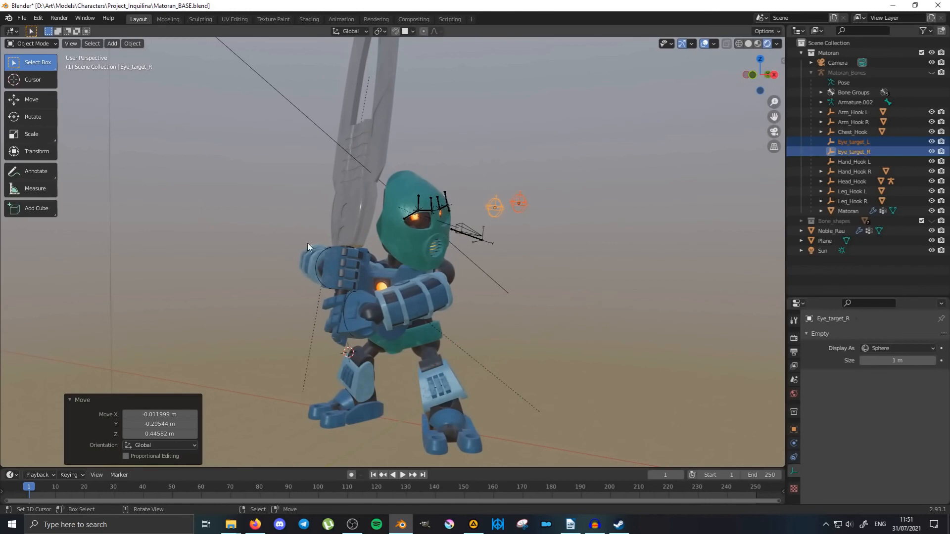